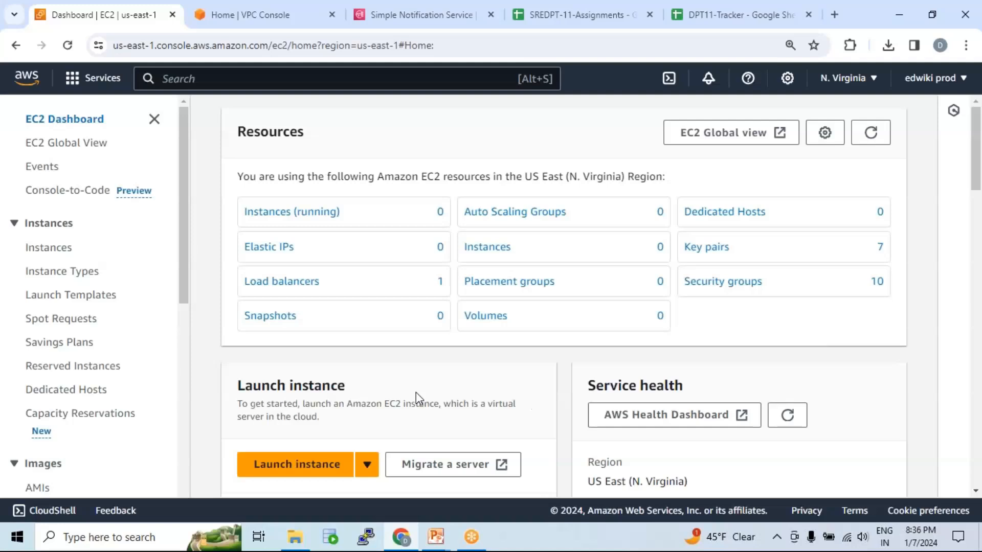
Check the VPC console, then the existing EC2 launch templates and Auto Scaling groups.
{"action": "key", "text": "ctrl+Tab"}
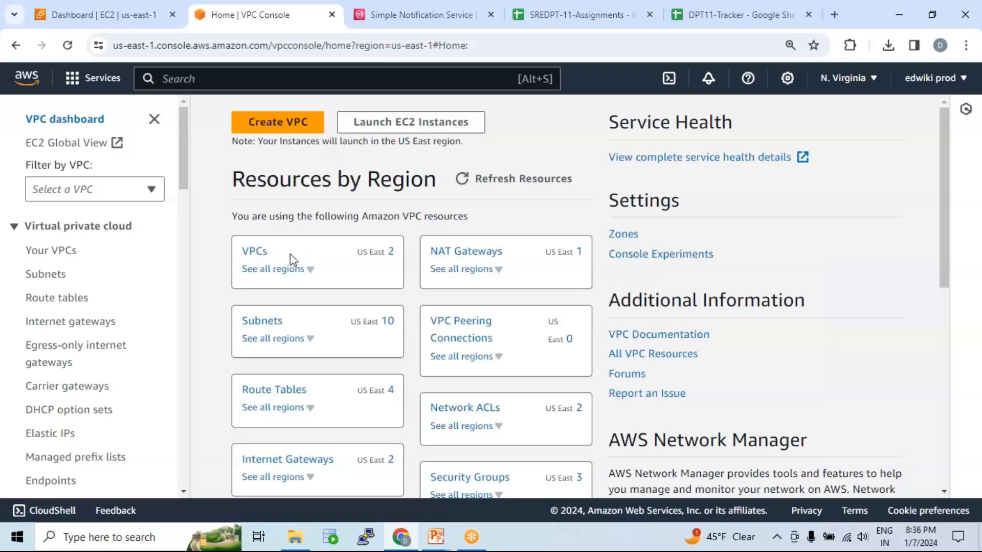
{"action": "left_click", "coordinate": [104, 16]}
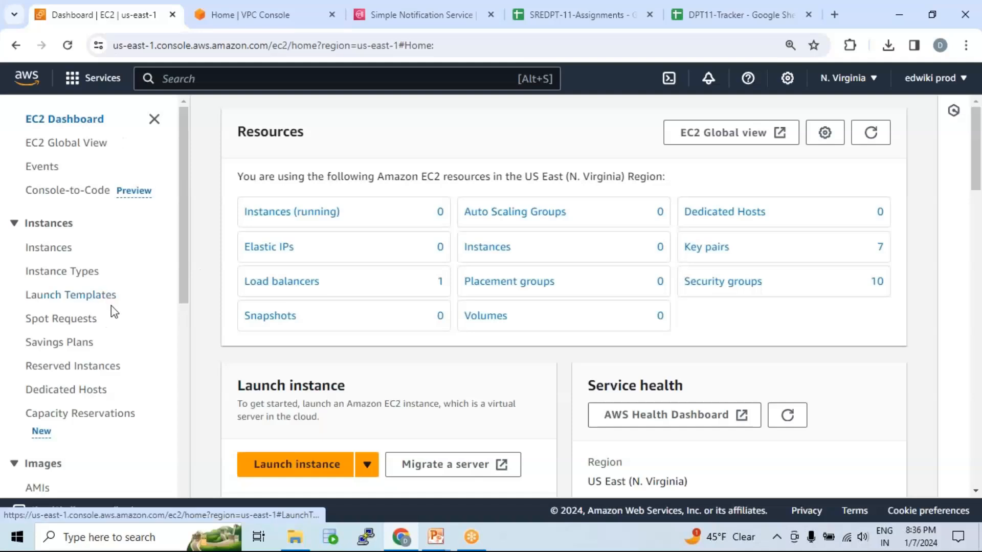
{"action": "left_click", "coordinate": [95, 302]}
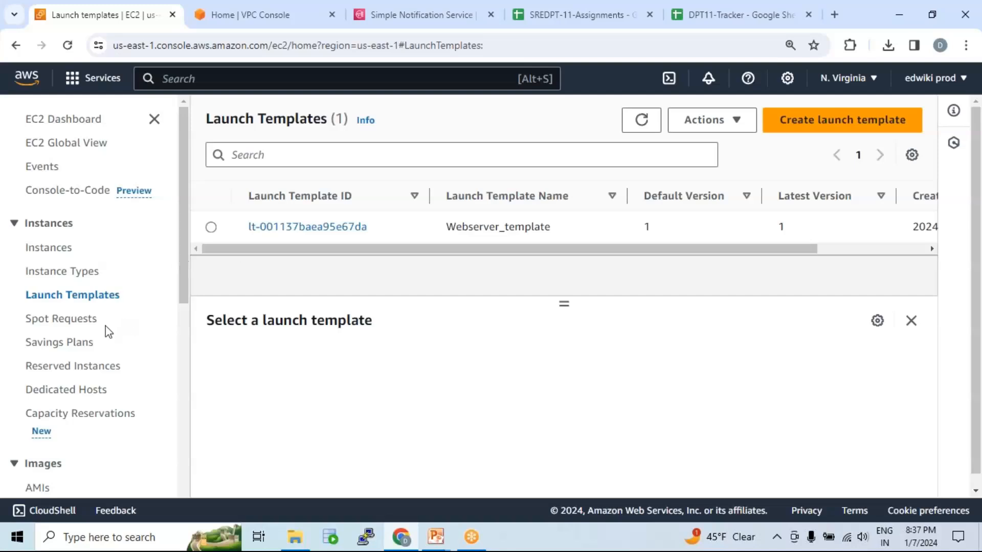
{"action": "scroll", "coordinate": [128, 330], "scroll_direction": "down", "scroll_amount": 8}
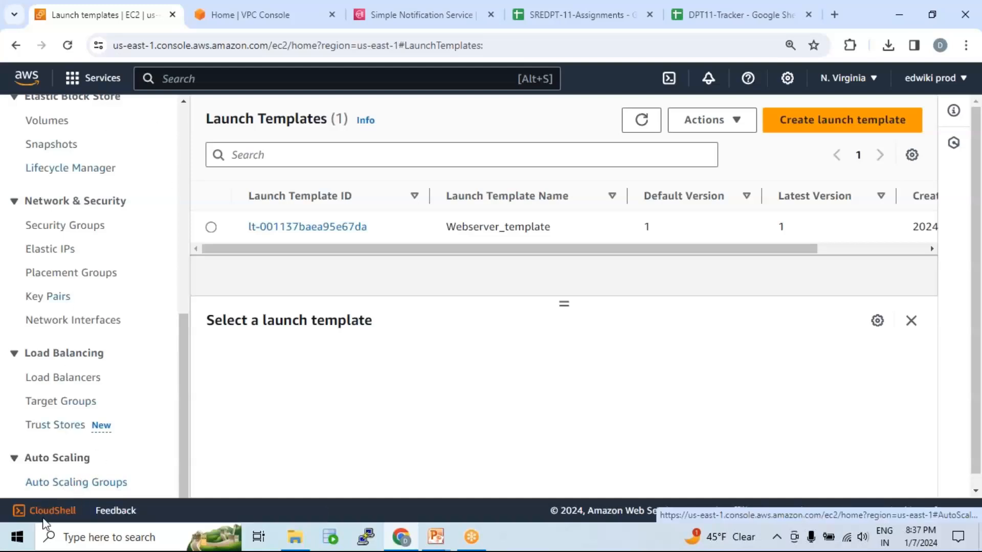
{"action": "left_click", "coordinate": [78, 483]}
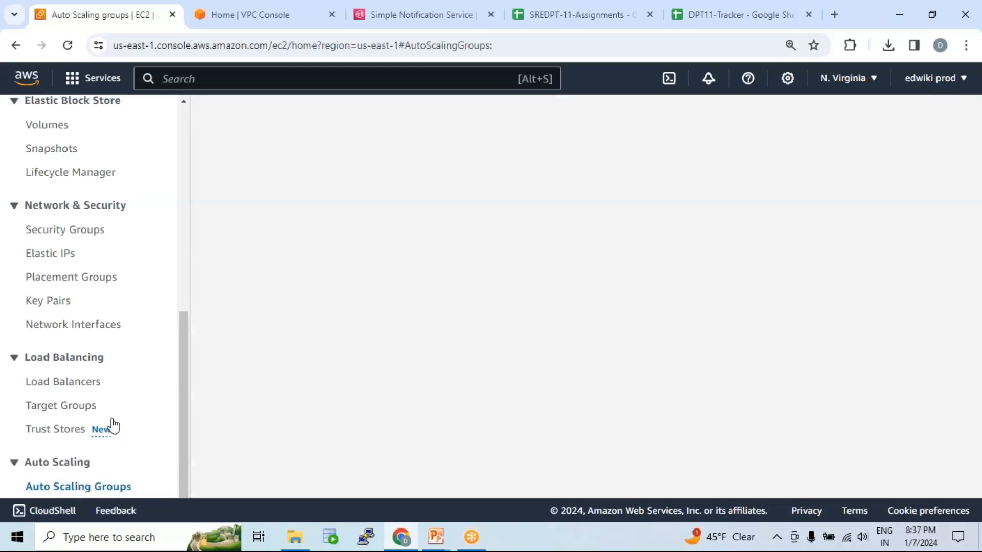
Check the region's EC2 instances list with the running-state filter removed.
{"action": "left_click", "coordinate": [60, 122]}
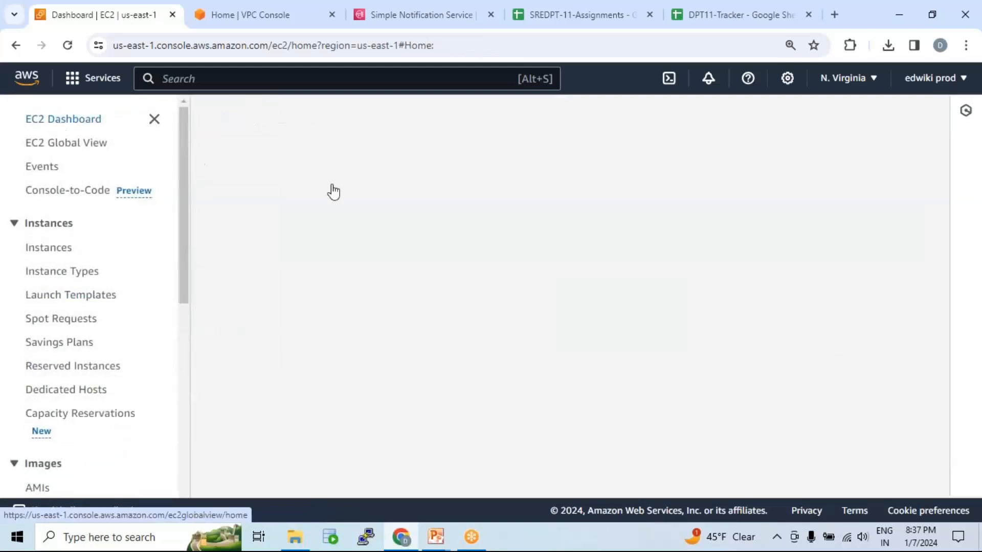
{"action": "left_click", "coordinate": [324, 213]}
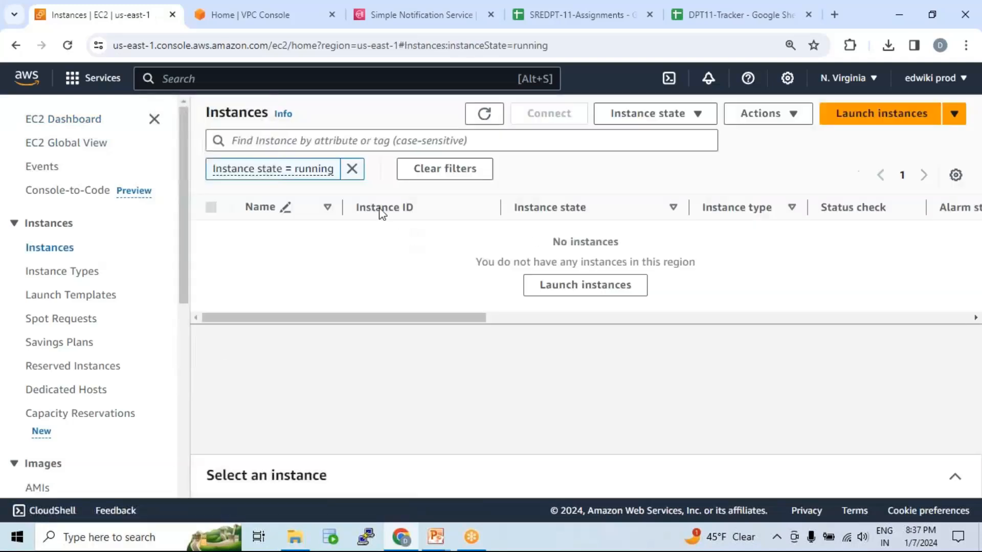
{"action": "left_click", "coordinate": [351, 169]}
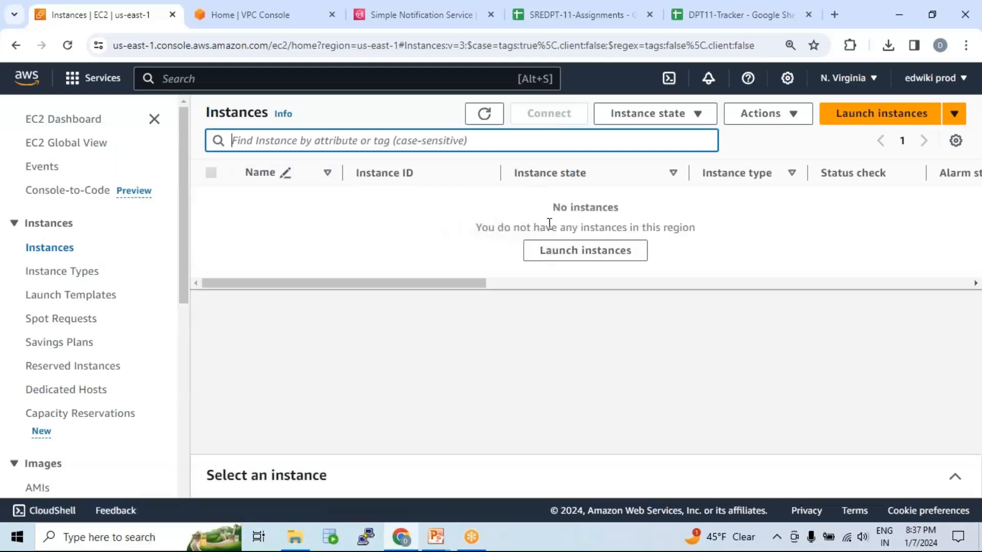
{"action": "left_click_drag", "start_coordinate": [551, 207], "coordinate": [681, 229]}
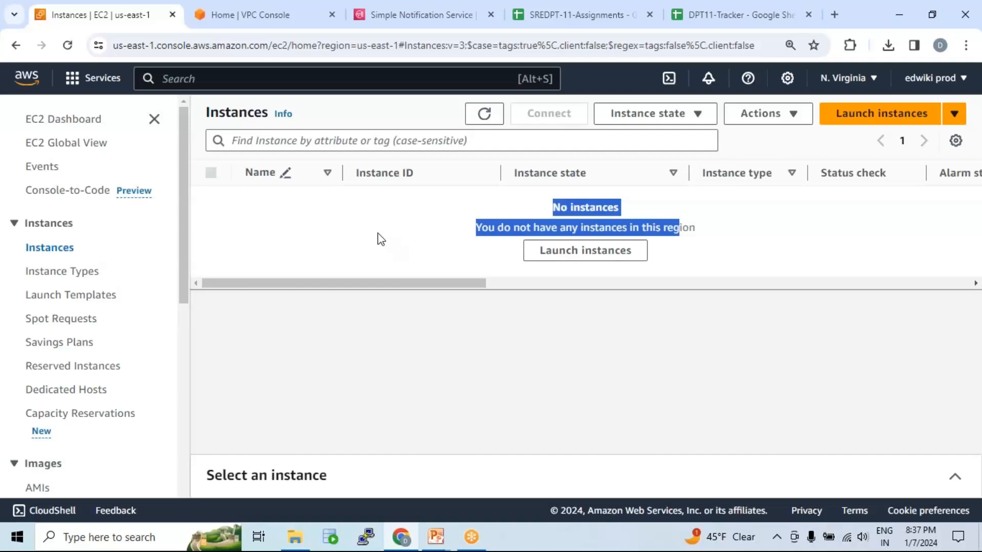
Start creating a new EC2 Auto Scaling group.
{"action": "scroll", "coordinate": [81, 306], "scroll_direction": "down", "scroll_amount": 1}
{"action": "scroll", "coordinate": [80, 306], "scroll_direction": "down", "scroll_amount": 7}
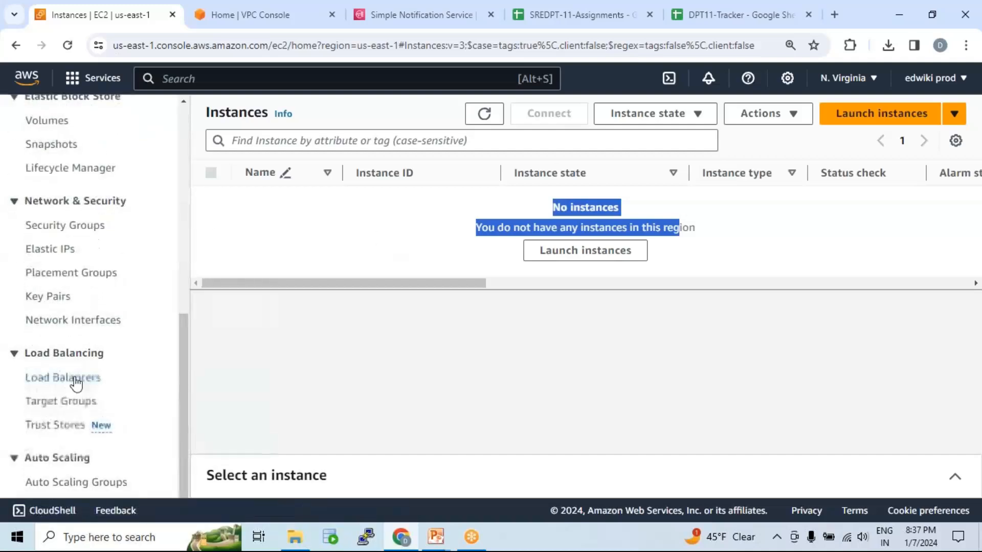
{"action": "left_click", "coordinate": [69, 487]}
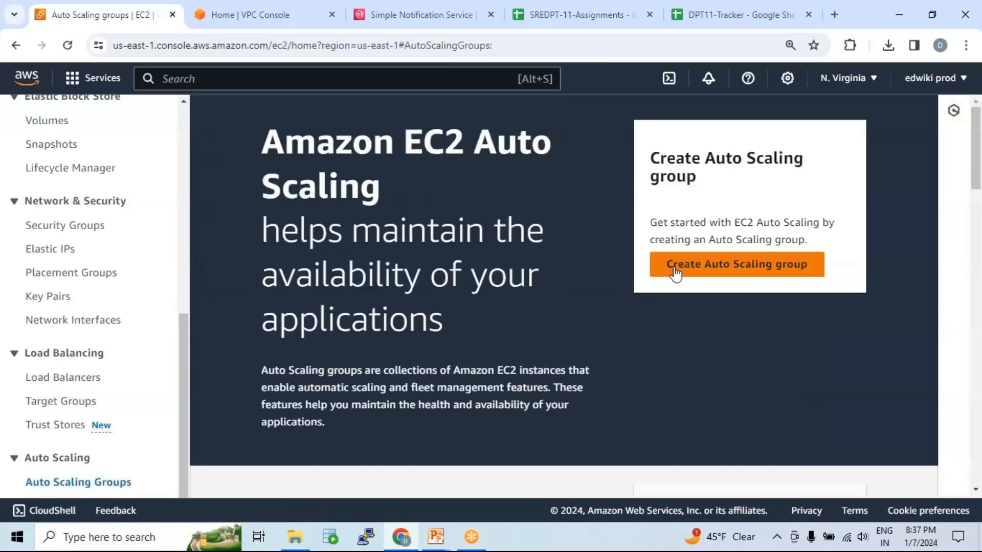
{"action": "left_click", "coordinate": [674, 271]}
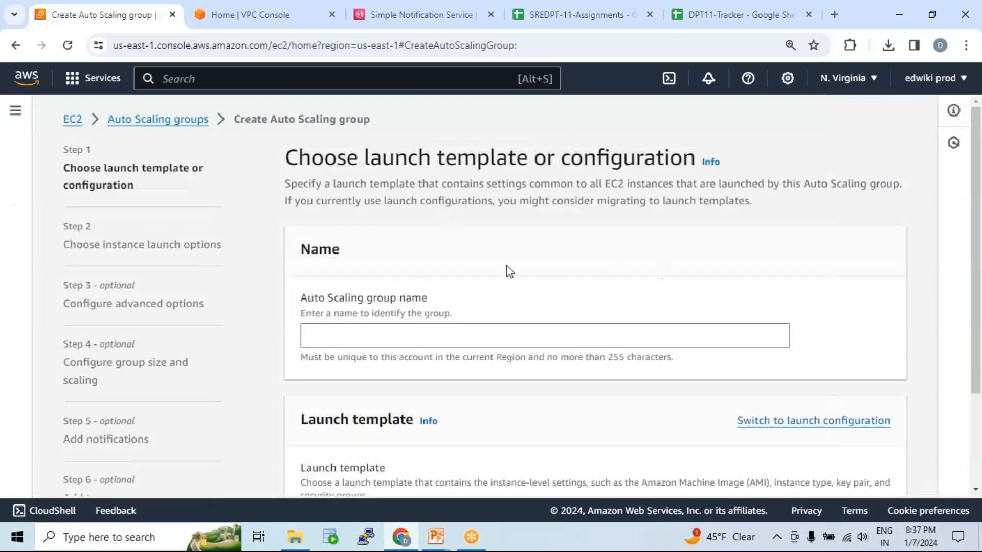
Name the Auto Scaling group asg-01 and choose Webserver_template as its launch template.
{"action": "scroll", "coordinate": [179, 237], "scroll_direction": "down", "scroll_amount": 3}
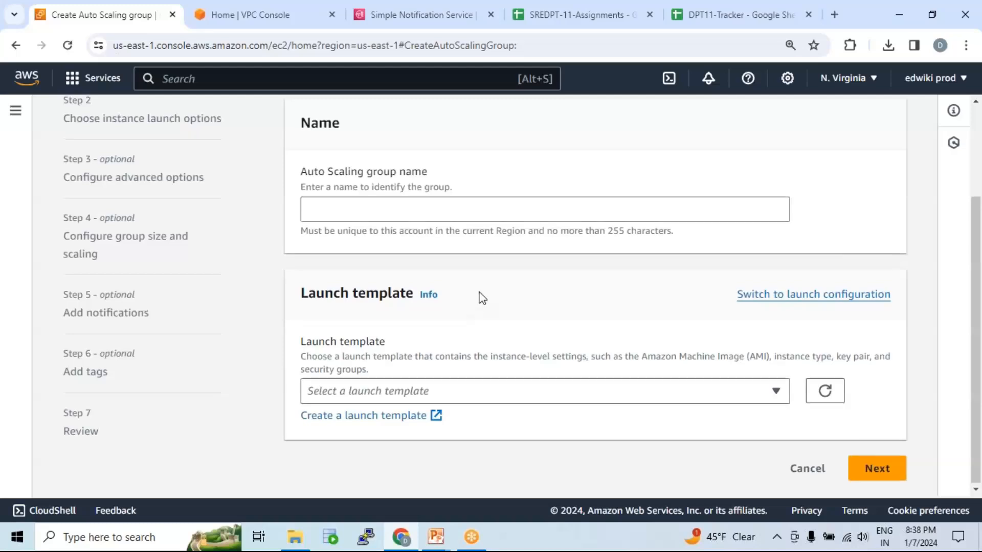
{"action": "scroll", "coordinate": [478, 296], "scroll_direction": "up", "scroll_amount": 3}
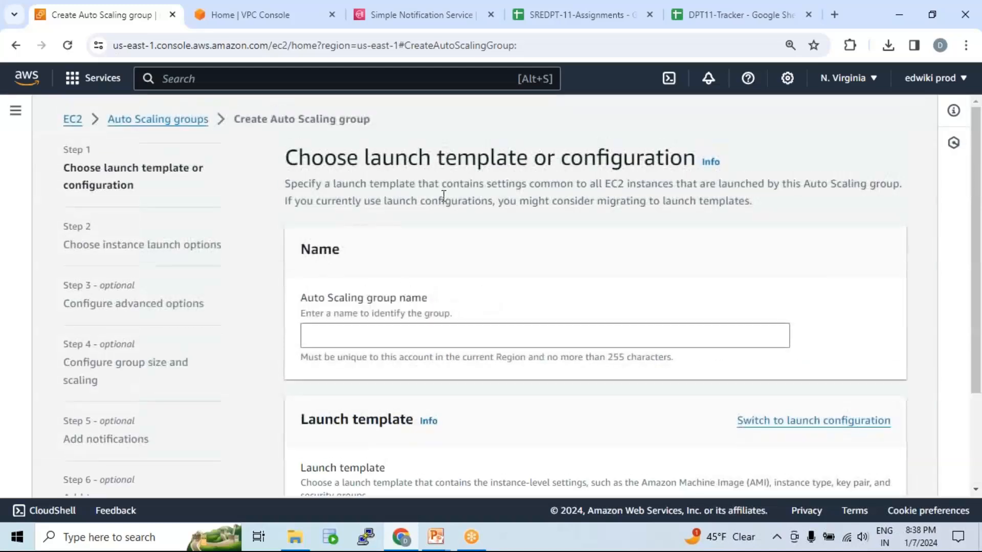
{"action": "left_click", "coordinate": [509, 335]}
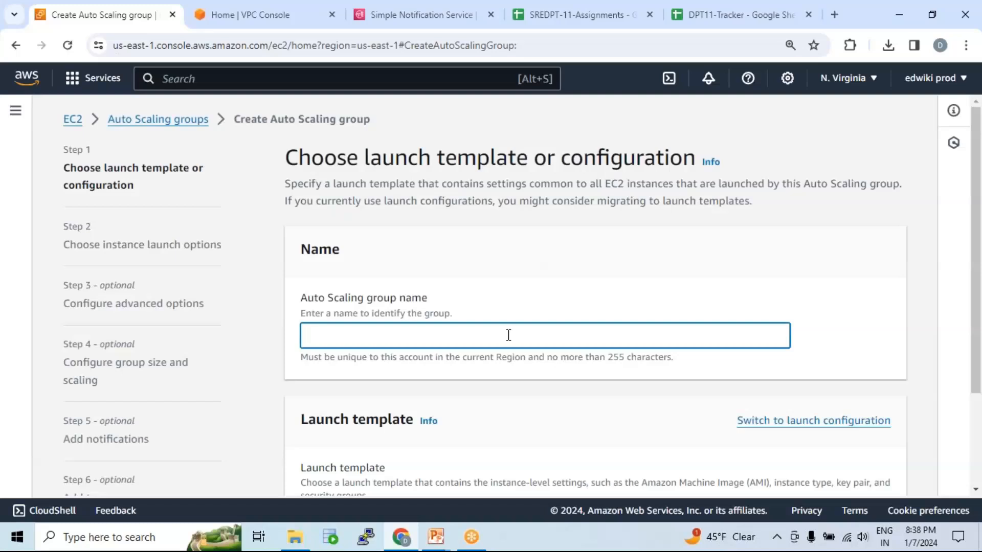
{"action": "type", "text": "asg-01"}
{"action": "scroll", "coordinate": [460, 285], "scroll_direction": "down", "scroll_amount": 2}
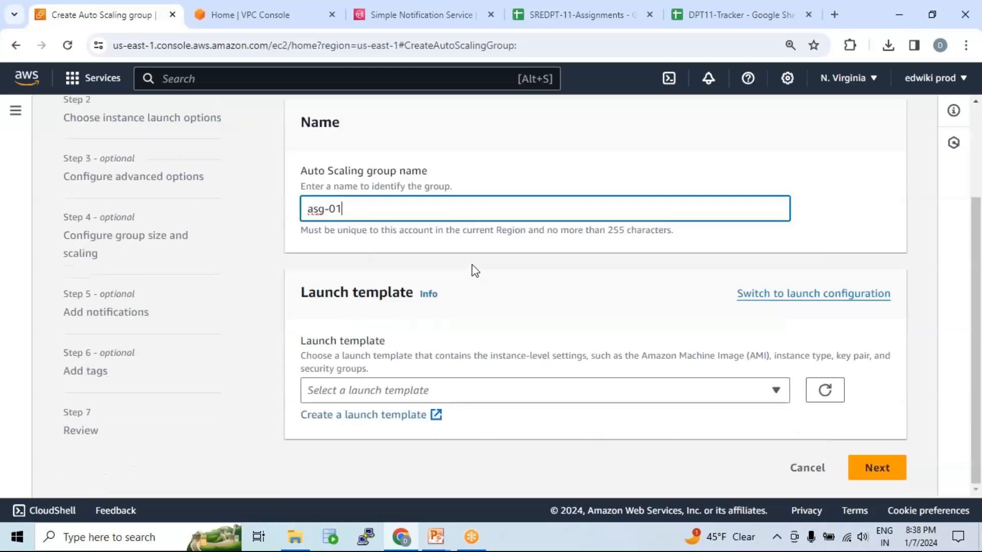
{"action": "left_click", "coordinate": [488, 394]}
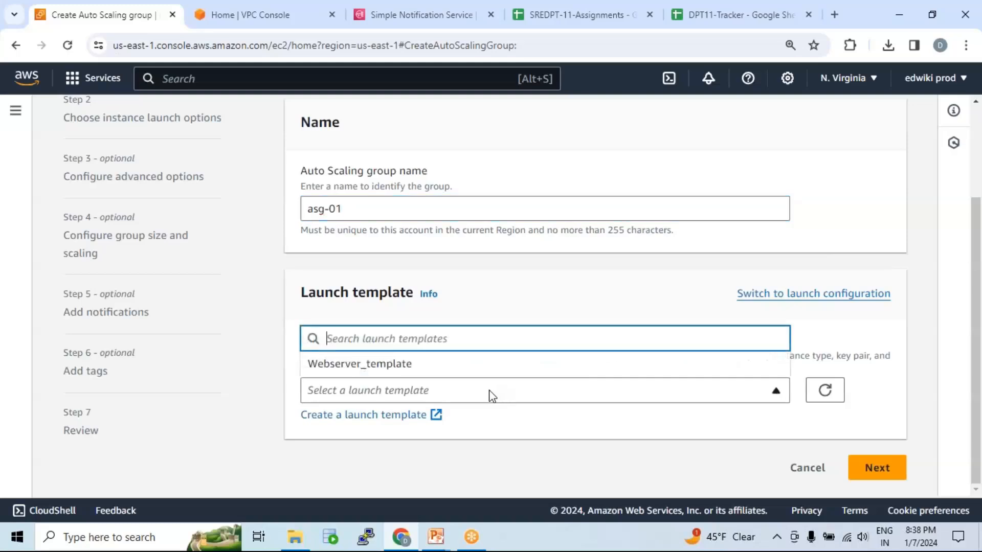
{"action": "left_click", "coordinate": [428, 367]}
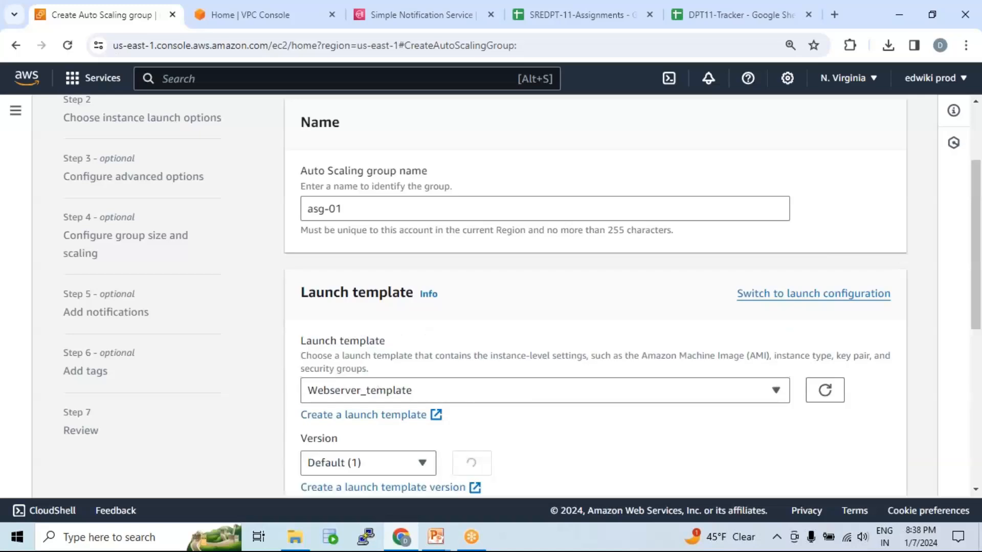
Review the launch template's AMI and key pair details and continue to the instance launch options.
{"action": "scroll", "coordinate": [496, 379], "scroll_direction": "down", "scroll_amount": 7}
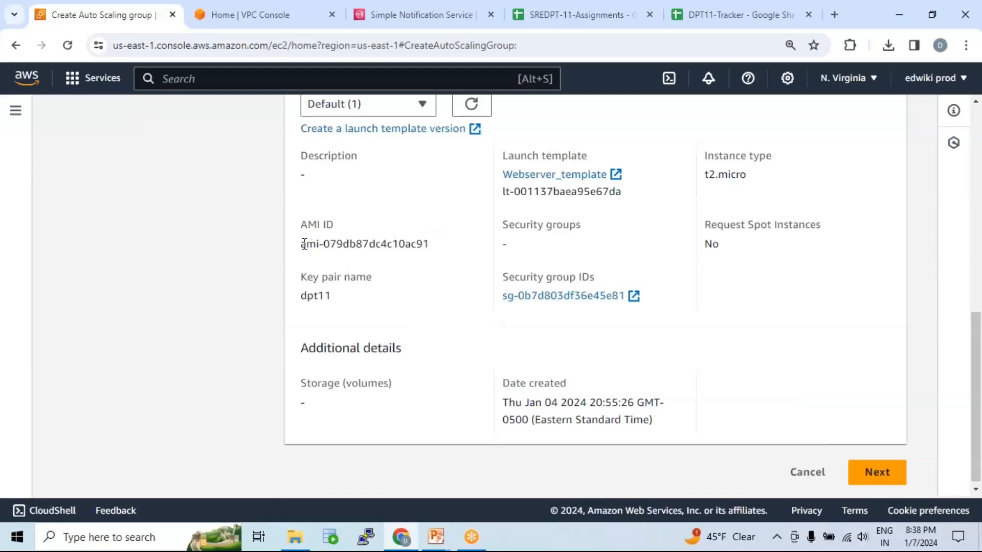
{"action": "left_click_drag", "start_coordinate": [301, 244], "coordinate": [447, 255]}
{"action": "left_click_drag", "start_coordinate": [323, 296], "coordinate": [339, 299]}
{"action": "left_click", "coordinate": [711, 55]}
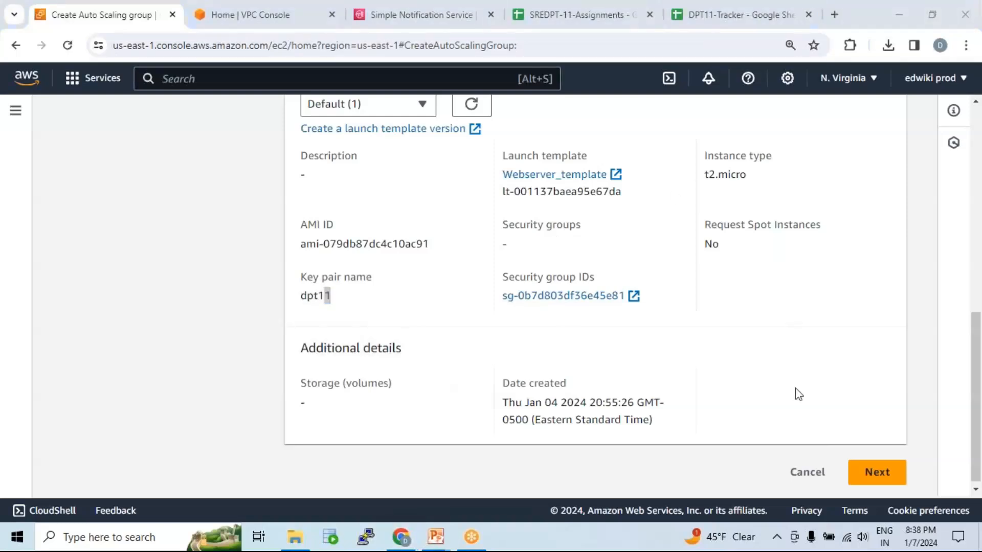
{"action": "left_click", "coordinate": [879, 474]}
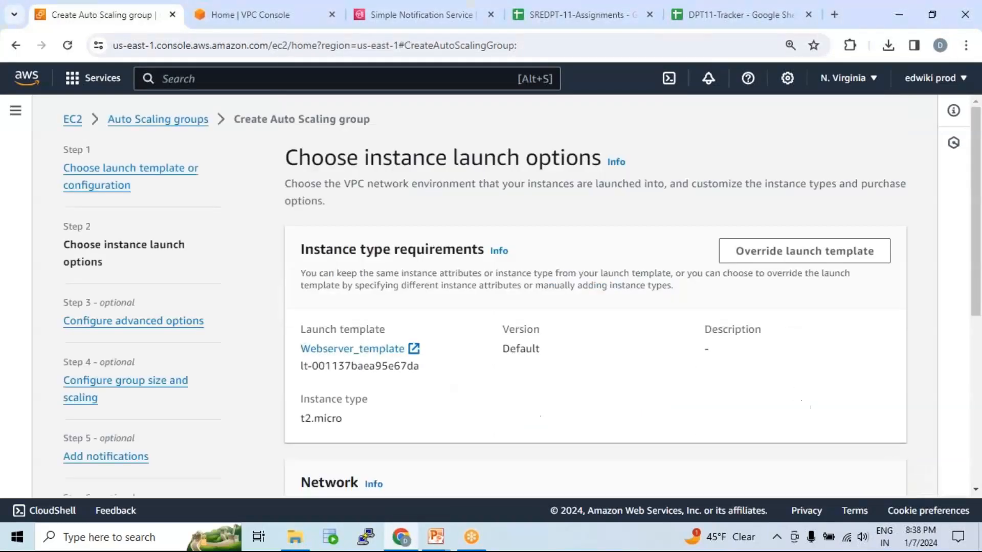
Set the Auto Scaling group's network to the web-vpc-01 VPC.
{"action": "scroll", "coordinate": [500, 323], "scroll_direction": "down", "scroll_amount": 1}
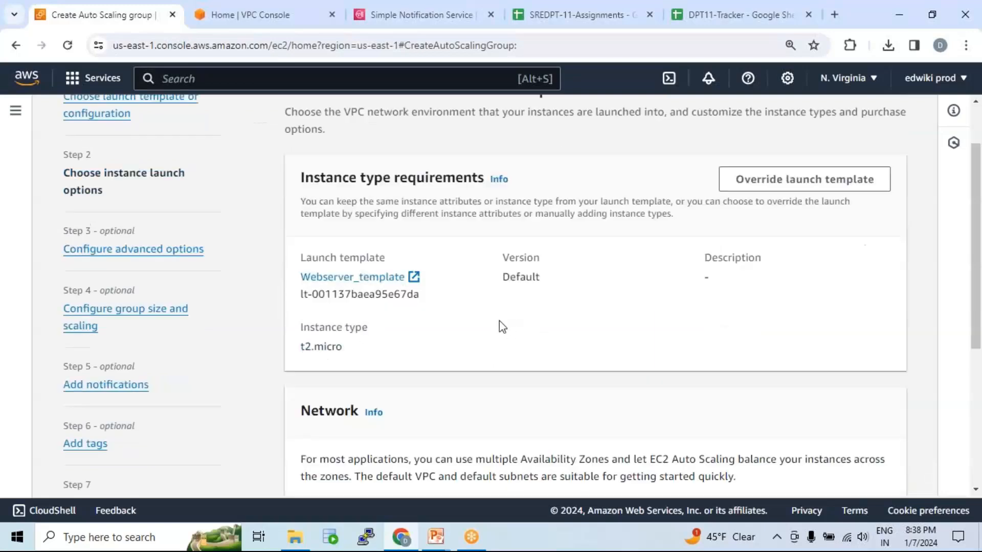
{"action": "scroll", "coordinate": [495, 322], "scroll_direction": "down", "scroll_amount": 3}
{"action": "scroll", "coordinate": [489, 307], "scroll_direction": "up", "scroll_amount": 4}
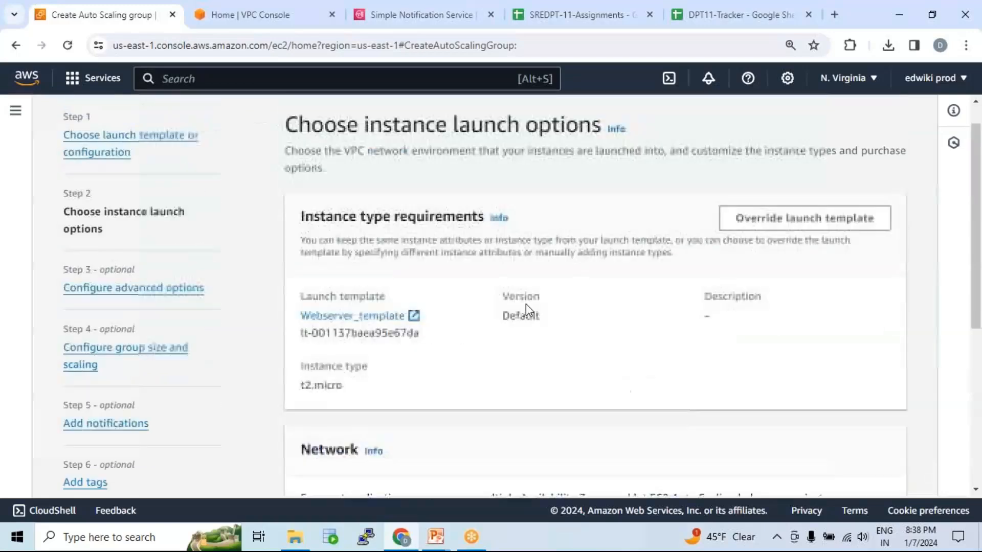
{"action": "scroll", "coordinate": [579, 331], "scroll_direction": "down", "scroll_amount": 4}
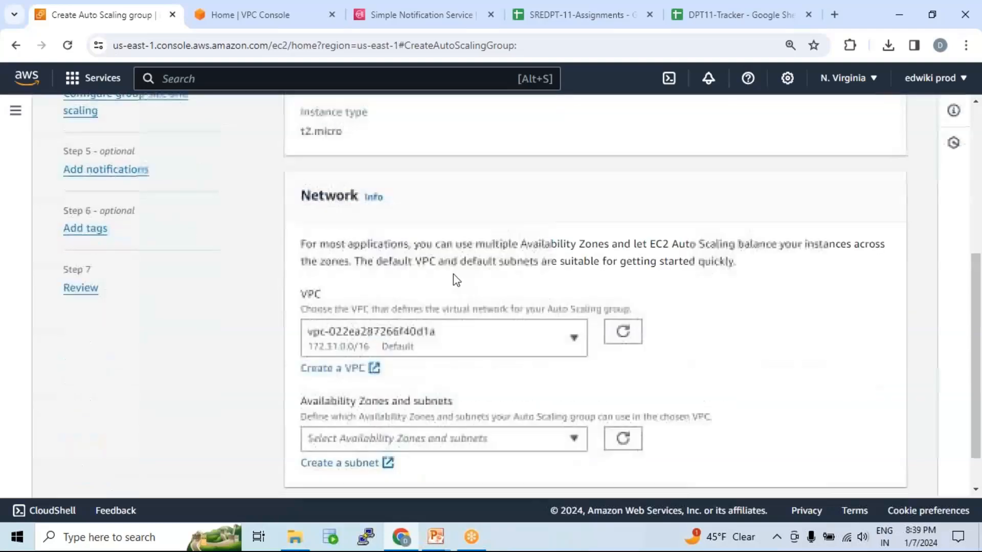
{"action": "scroll", "coordinate": [569, 285], "scroll_direction": "down", "scroll_amount": 1}
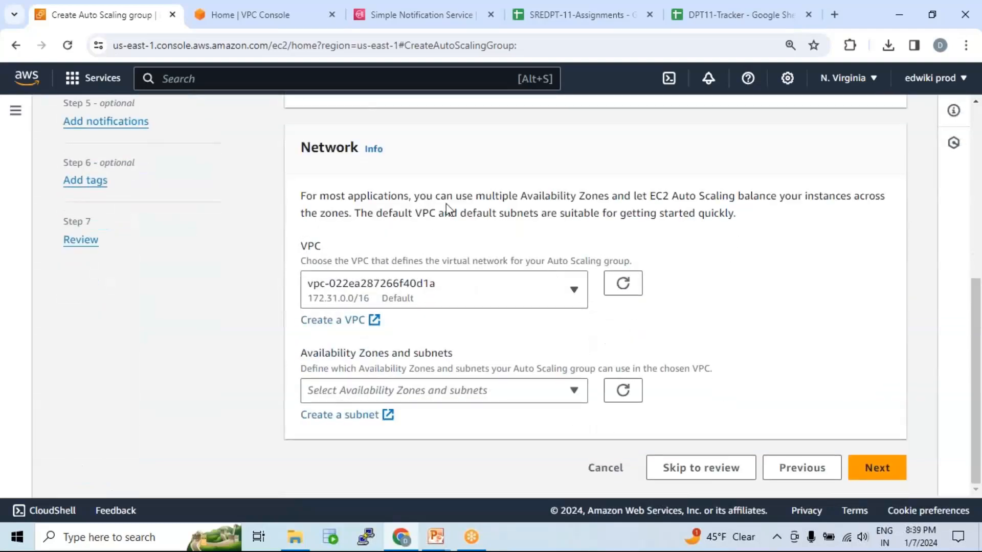
{"action": "left_click", "coordinate": [468, 284]}
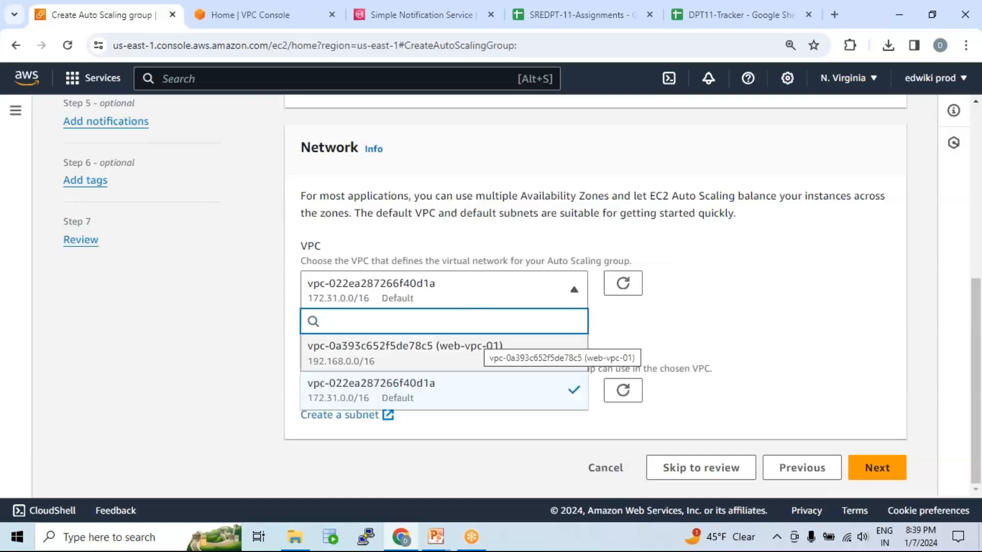
{"action": "left_click", "coordinate": [470, 353]}
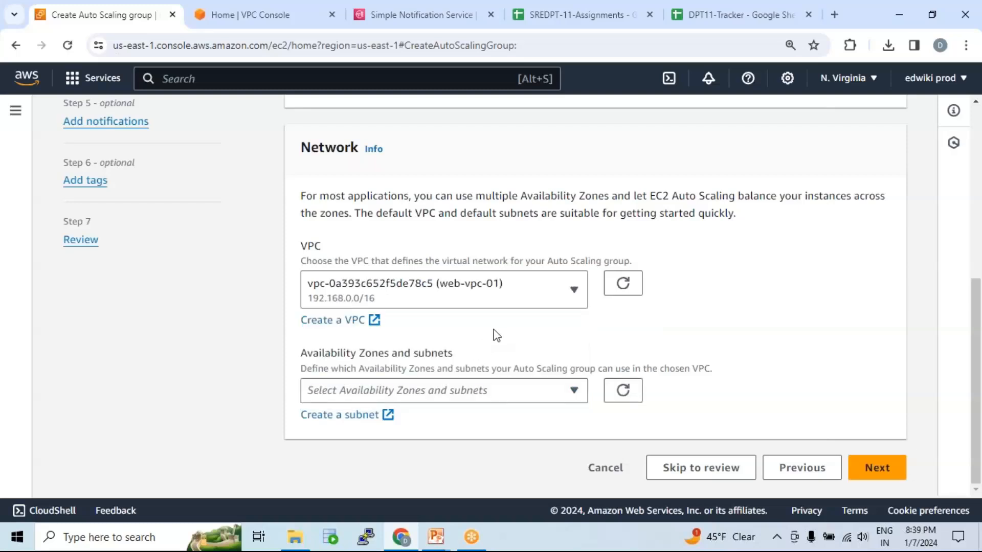
Select subnets priv_sub_02 in us-east-1b and pub_sub_02 in us-east-1a, and continue to the advanced options.
{"action": "left_click", "coordinate": [491, 398]}
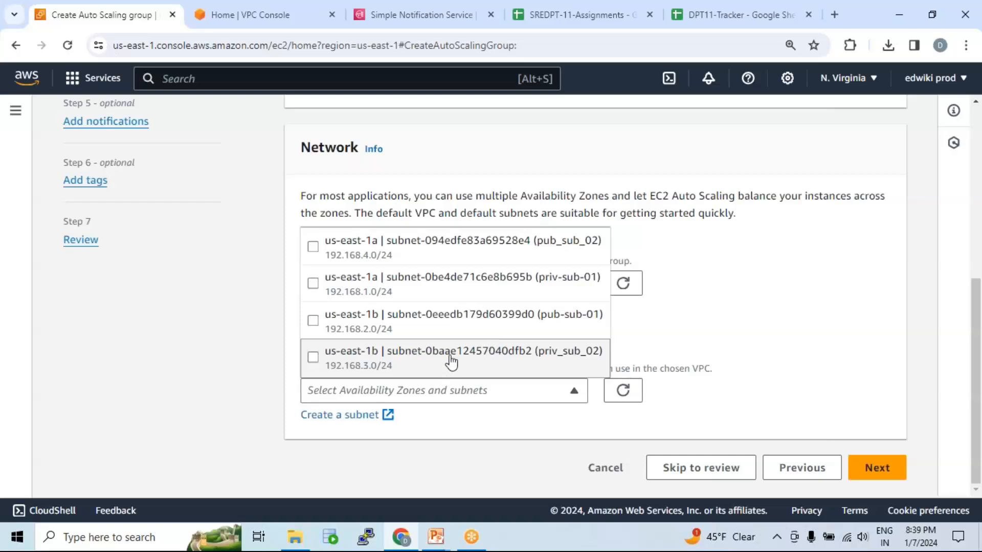
{"action": "left_click", "coordinate": [313, 358]}
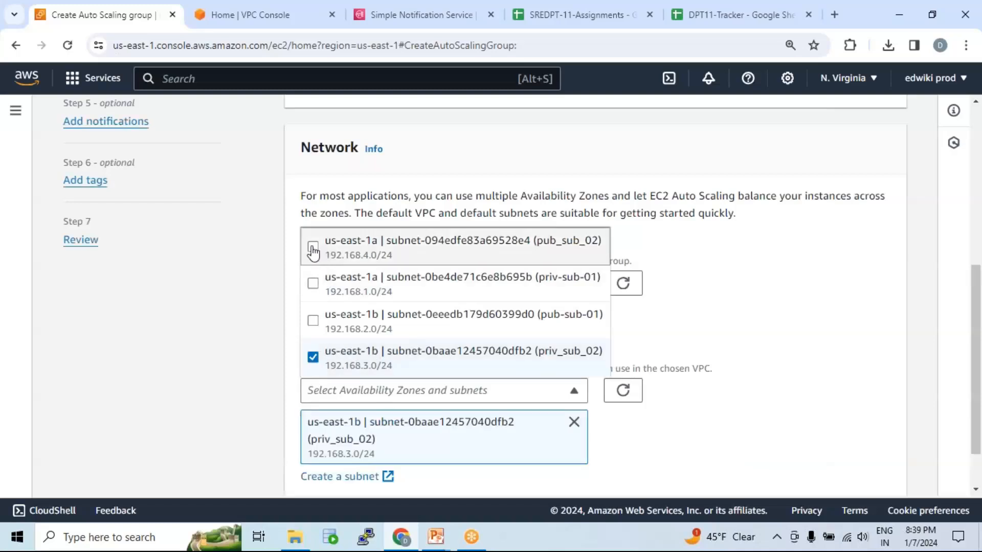
{"action": "left_click", "coordinate": [313, 249]}
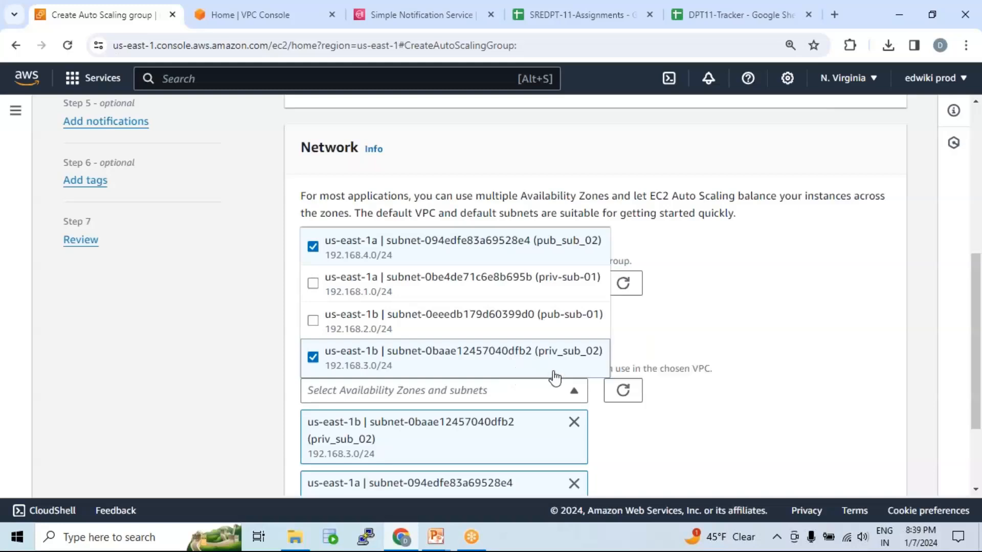
{"action": "scroll", "coordinate": [591, 366], "scroll_direction": "down", "scroll_amount": 2}
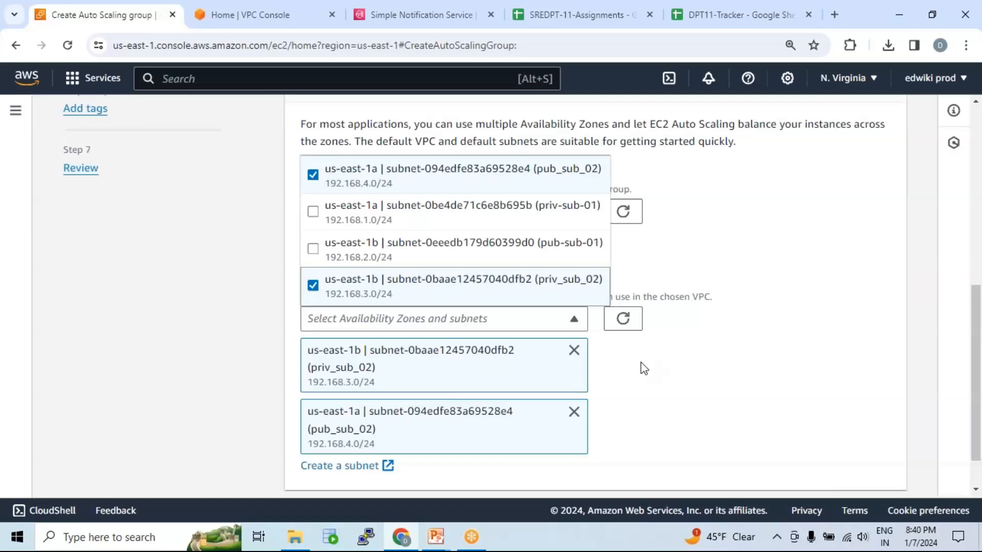
{"action": "scroll", "coordinate": [605, 379], "scroll_direction": "down", "scroll_amount": 1}
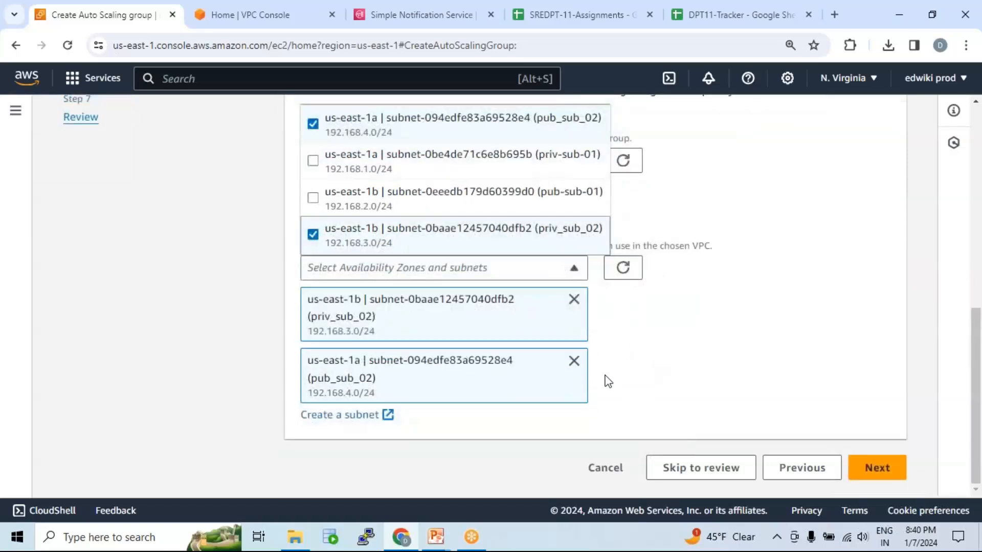
{"action": "left_click", "coordinate": [877, 467]}
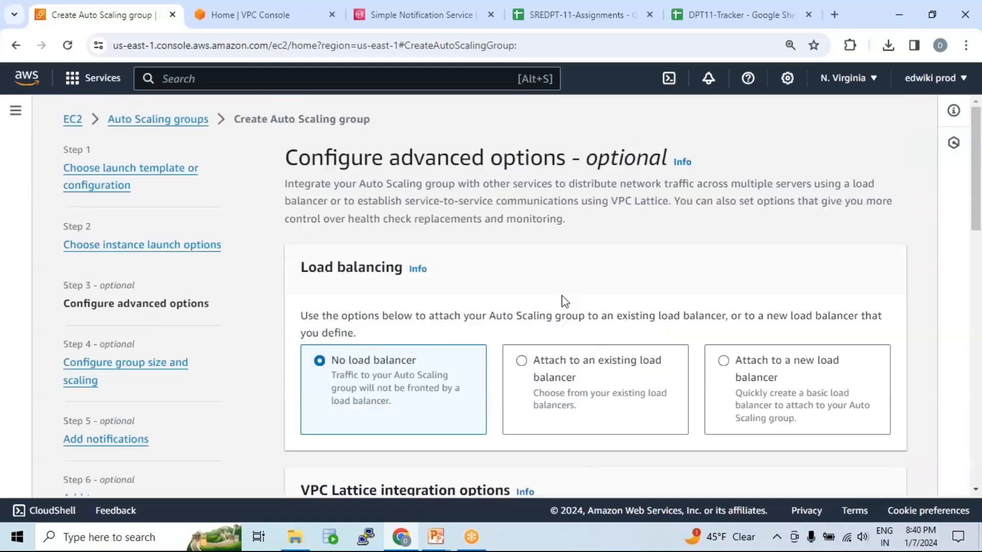
Review the advanced options, keeping No load balancer and No VPC Lattice service, and continue to the group size and scaling settings.
{"action": "scroll", "coordinate": [565, 304], "scroll_direction": "down", "scroll_amount": 1}
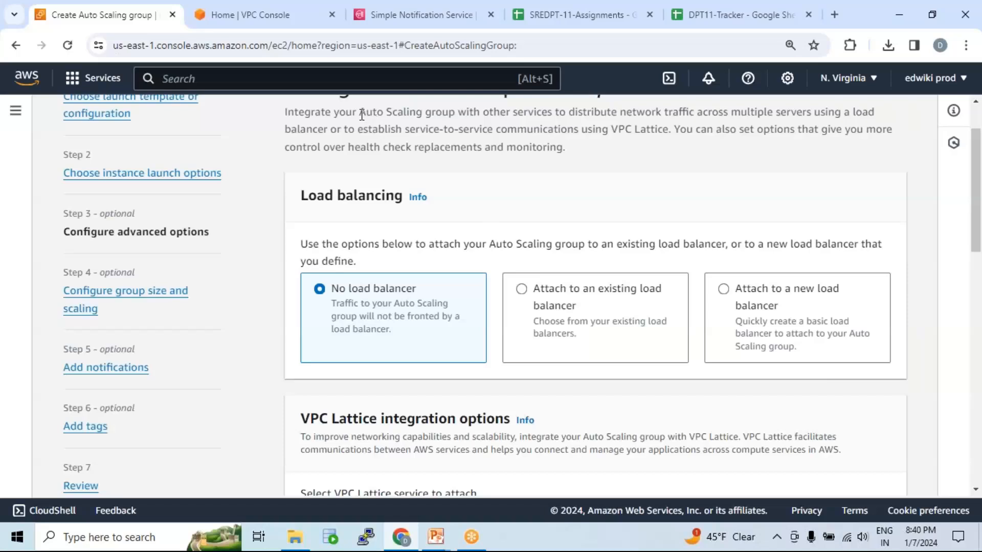
{"action": "left_click_drag", "start_coordinate": [361, 112], "coordinate": [459, 109]}
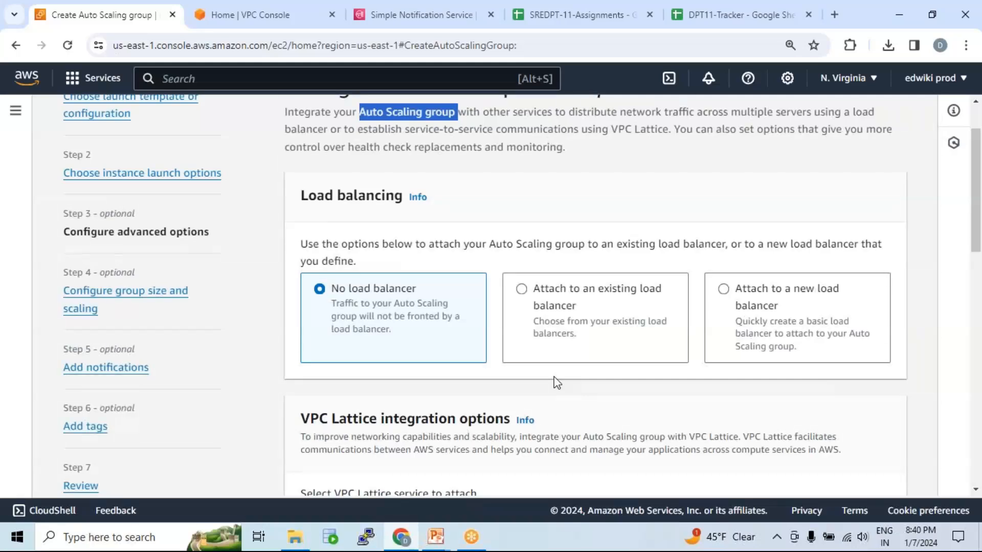
{"action": "scroll", "coordinate": [517, 260], "scroll_direction": "down", "scroll_amount": 1}
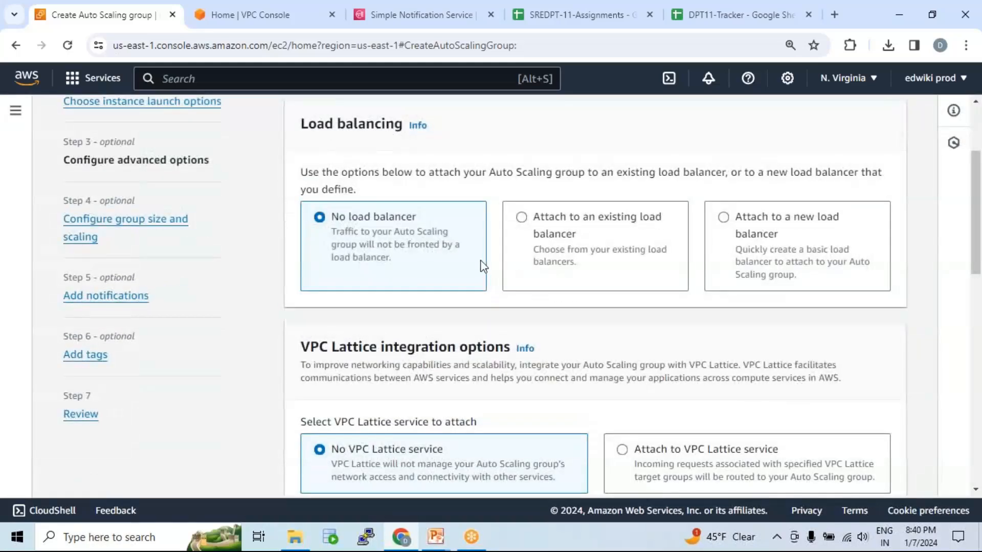
{"action": "left_click_drag", "start_coordinate": [331, 217], "coordinate": [422, 223]}
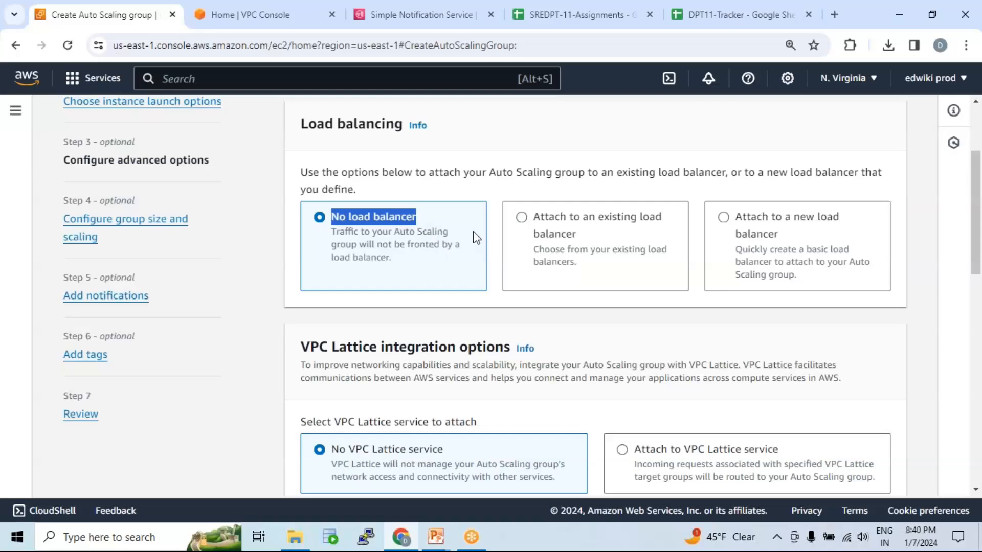
{"action": "left_click", "coordinate": [388, 234]}
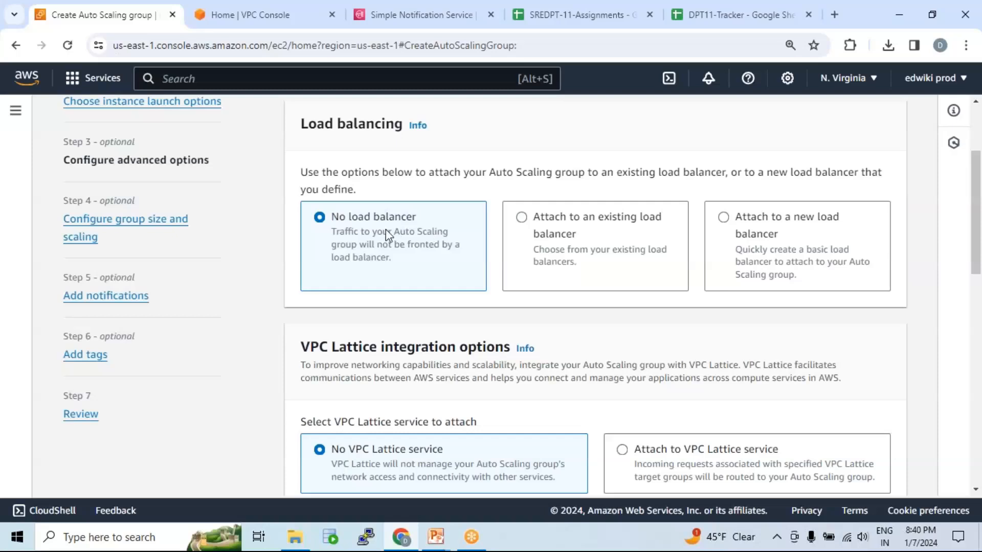
{"action": "left_click_drag", "start_coordinate": [332, 217], "coordinate": [420, 221]}
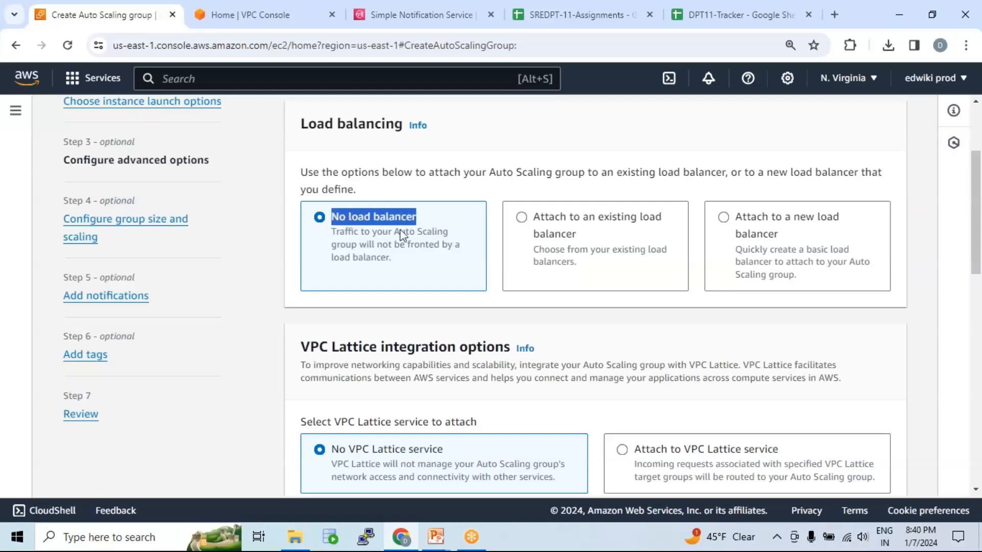
{"action": "scroll", "coordinate": [429, 236], "scroll_direction": "down", "scroll_amount": 2}
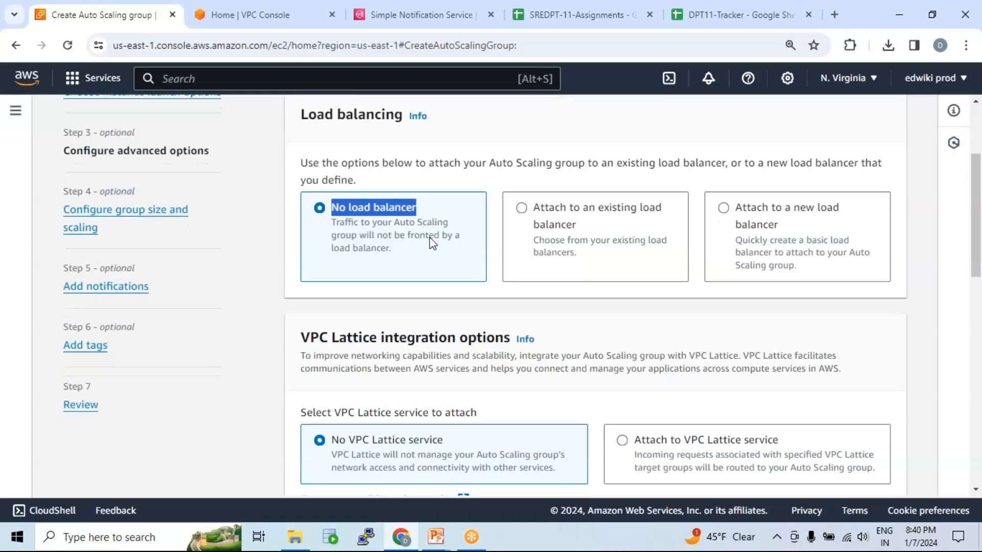
{"action": "scroll", "coordinate": [432, 235], "scroll_direction": "down", "scroll_amount": 3}
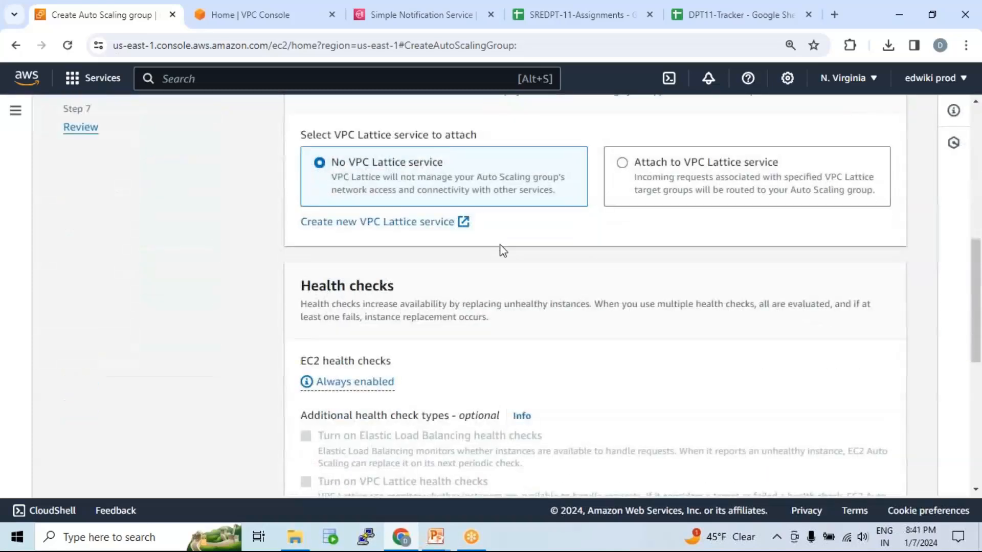
{"action": "scroll", "coordinate": [521, 232], "scroll_direction": "up", "scroll_amount": 3}
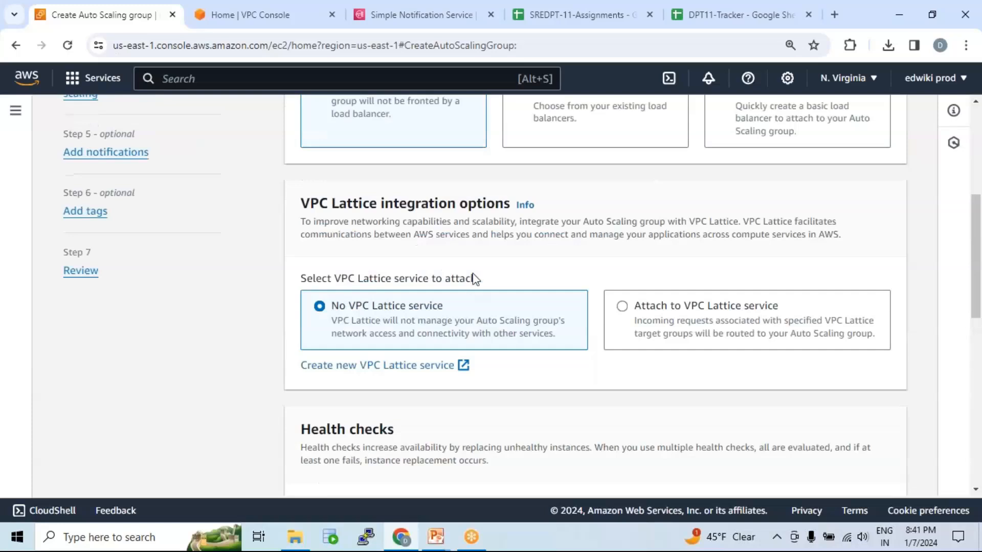
{"action": "scroll", "coordinate": [517, 338], "scroll_direction": "down", "scroll_amount": 5}
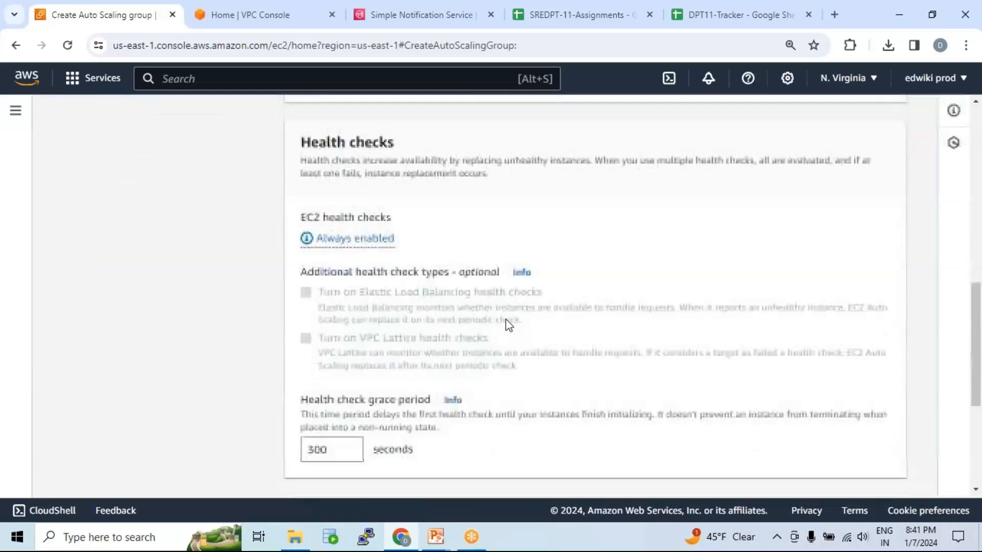
{"action": "scroll", "coordinate": [473, 276], "scroll_direction": "down", "scroll_amount": 1}
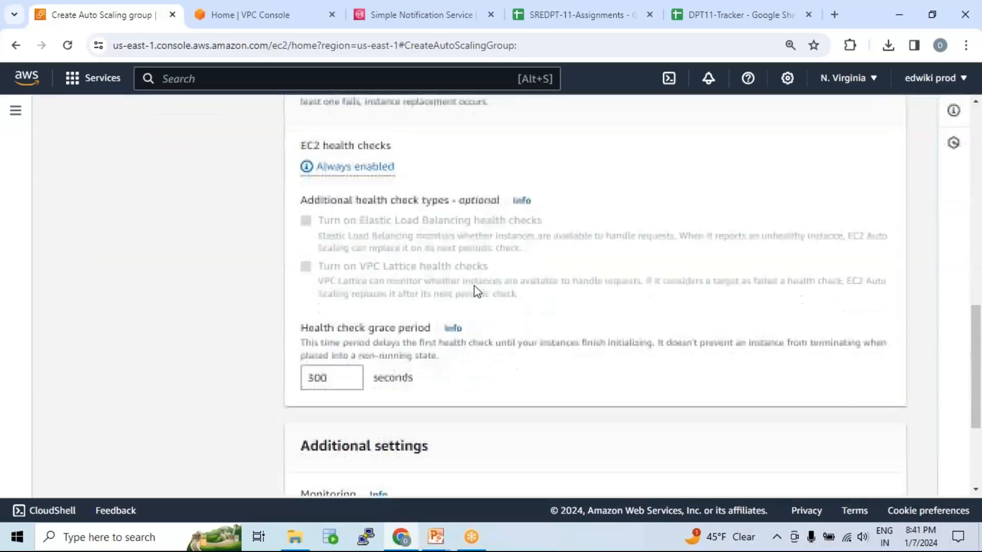
{"action": "scroll", "coordinate": [445, 311], "scroll_direction": "down", "scroll_amount": 3}
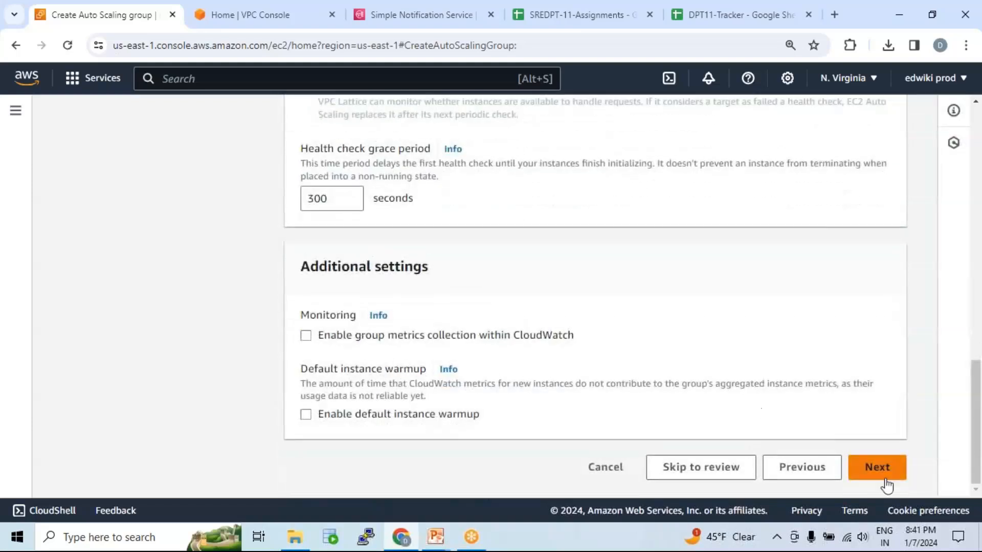
{"action": "left_click", "coordinate": [888, 474]}
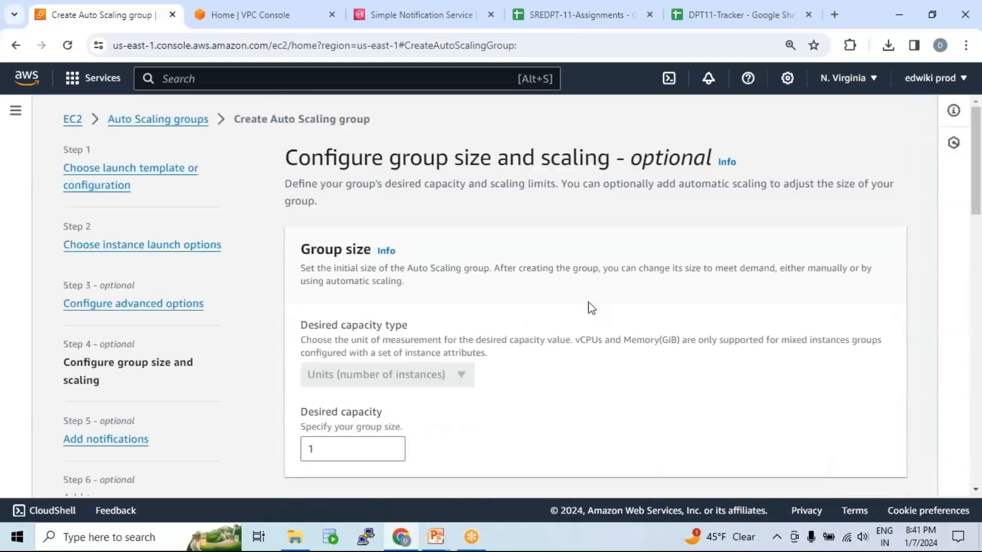
Set the Auto Scaling group's maximum desired capacity to 6 in the scaling limits.
{"action": "scroll", "coordinate": [507, 276], "scroll_direction": "down", "scroll_amount": 2}
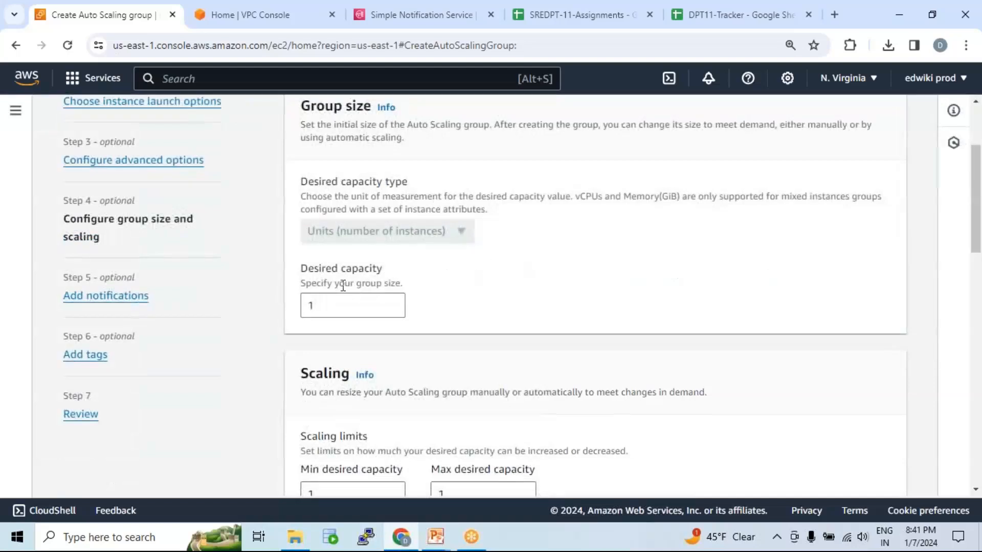
{"action": "scroll", "coordinate": [376, 254], "scroll_direction": "up", "scroll_amount": 1}
{"action": "left_click_drag", "start_coordinate": [301, 177], "coordinate": [367, 175]}
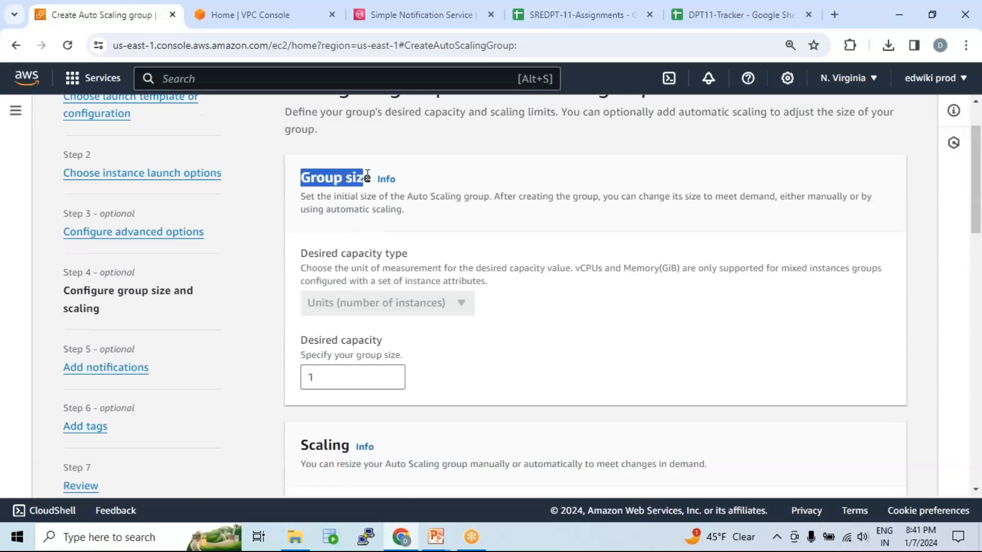
{"action": "scroll", "coordinate": [475, 317], "scroll_direction": "down", "scroll_amount": 3}
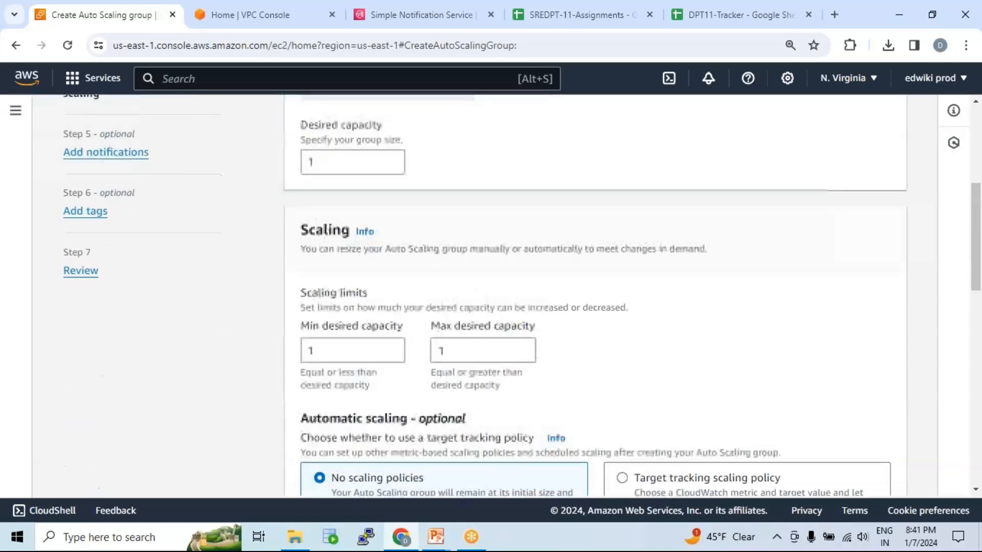
{"action": "scroll", "coordinate": [441, 284], "scroll_direction": "up", "scroll_amount": 1}
{"action": "scroll", "coordinate": [443, 287], "scroll_direction": "down", "scroll_amount": 1}
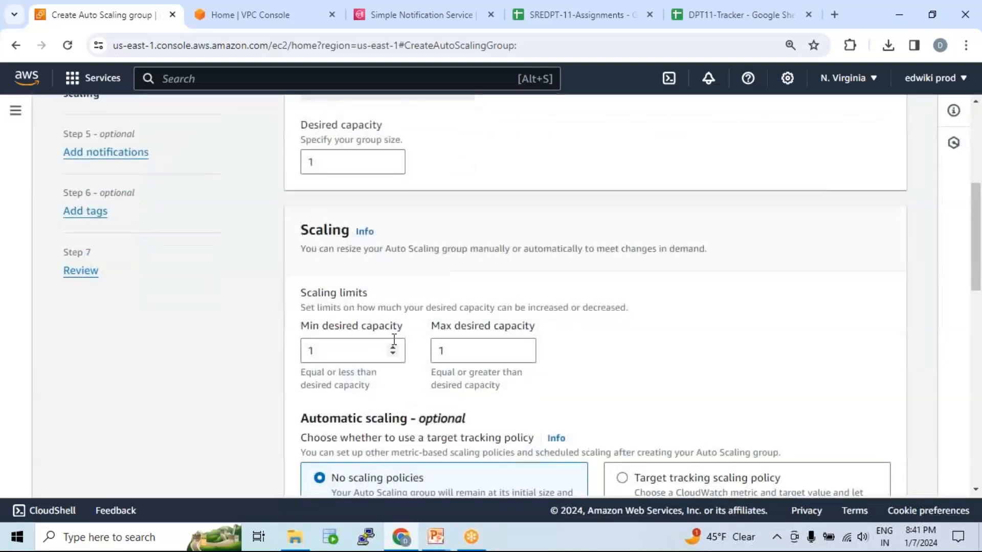
{"action": "left_click", "coordinate": [320, 350]}
{"action": "left_click_drag", "start_coordinate": [320, 350], "coordinate": [306, 352]}
{"action": "left_click", "coordinate": [452, 353]}
{"action": "left_click_drag", "start_coordinate": [445, 351], "coordinate": [434, 353]}
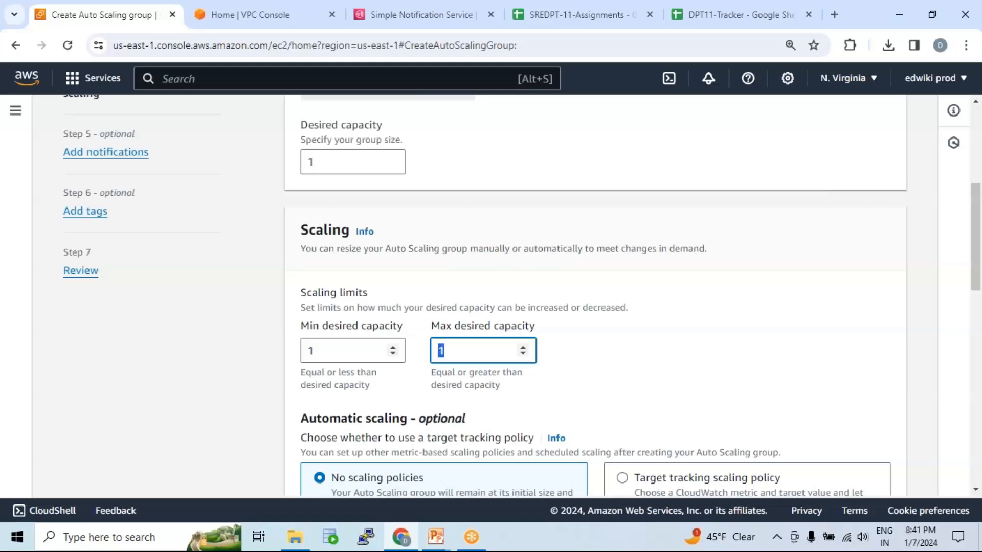
{"action": "type", "text": "6"}
Try a minimum desired capacity of 2 and return it to 1.
{"action": "left_click", "coordinate": [332, 348]}
{"action": "type", "text": "2"}
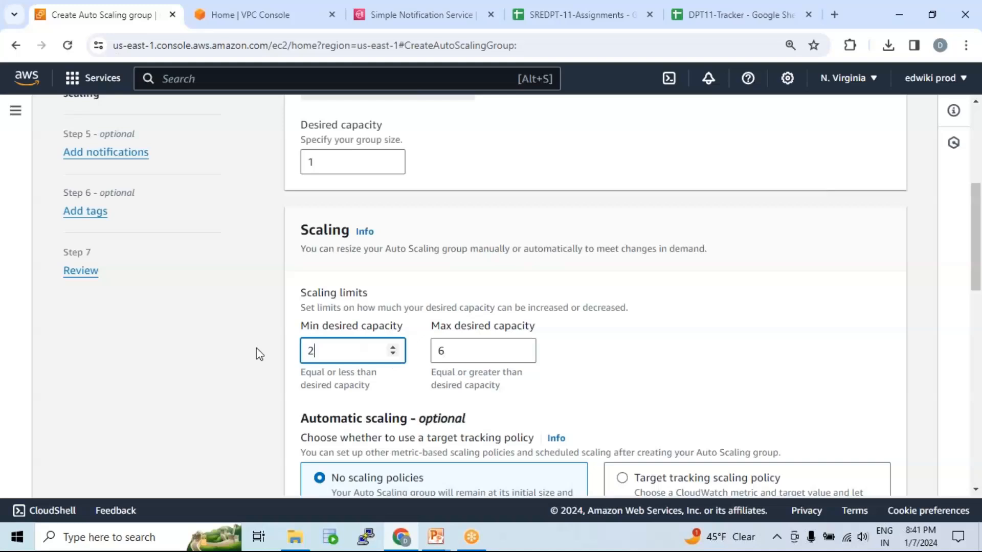
{"action": "key", "text": "BackSpace"}
{"action": "type", "text": "1"}
Check the minimum and maximum scaling limits against the group's desired capacity.
{"action": "left_click_drag", "start_coordinate": [323, 349], "coordinate": [287, 355]}
{"action": "double_click", "coordinate": [454, 350]}
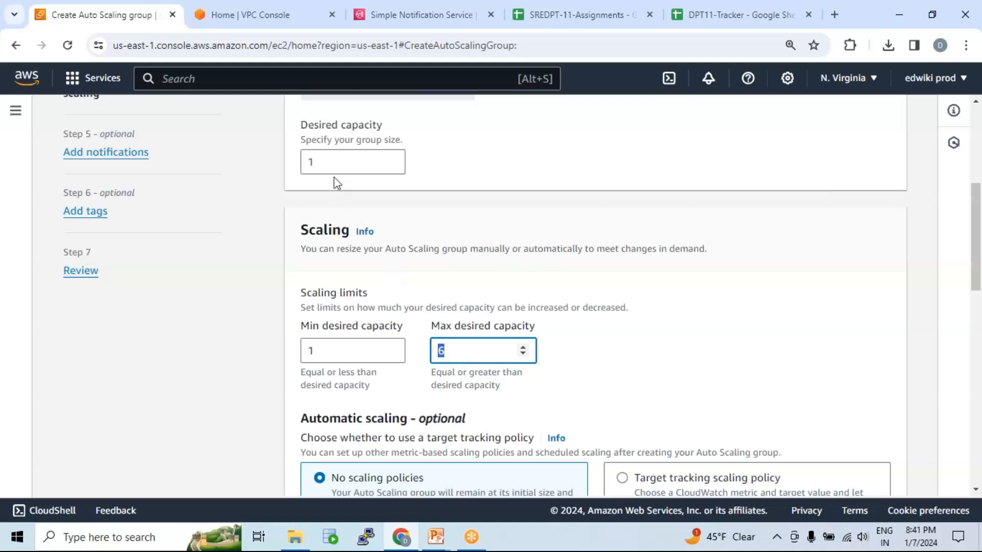
{"action": "left_click", "coordinate": [304, 161]}
{"action": "double_click", "coordinate": [304, 160]}
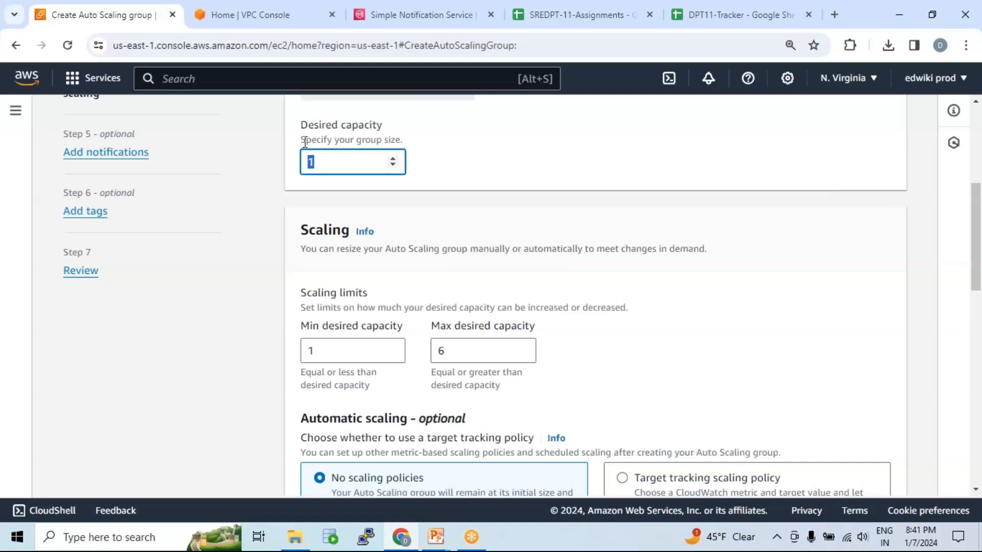
{"action": "left_click_drag", "start_coordinate": [335, 163], "coordinate": [262, 160]}
{"action": "scroll", "coordinate": [394, 230], "scroll_direction": "up", "scroll_amount": 1}
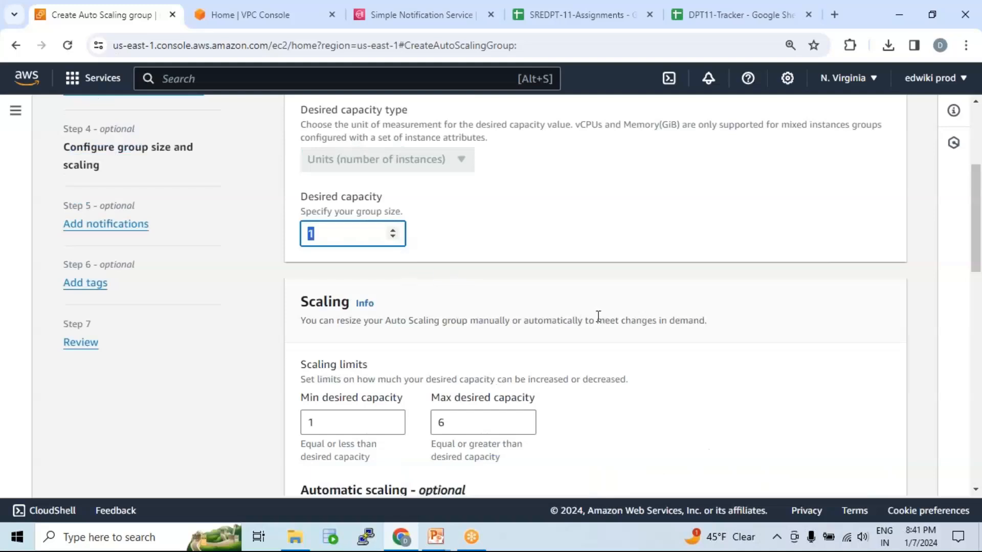
Enable a target tracking scaling policy, reviewing the available metric types and keeping Average CPU utilization.
{"action": "scroll", "coordinate": [520, 285], "scroll_direction": "down", "scroll_amount": 5}
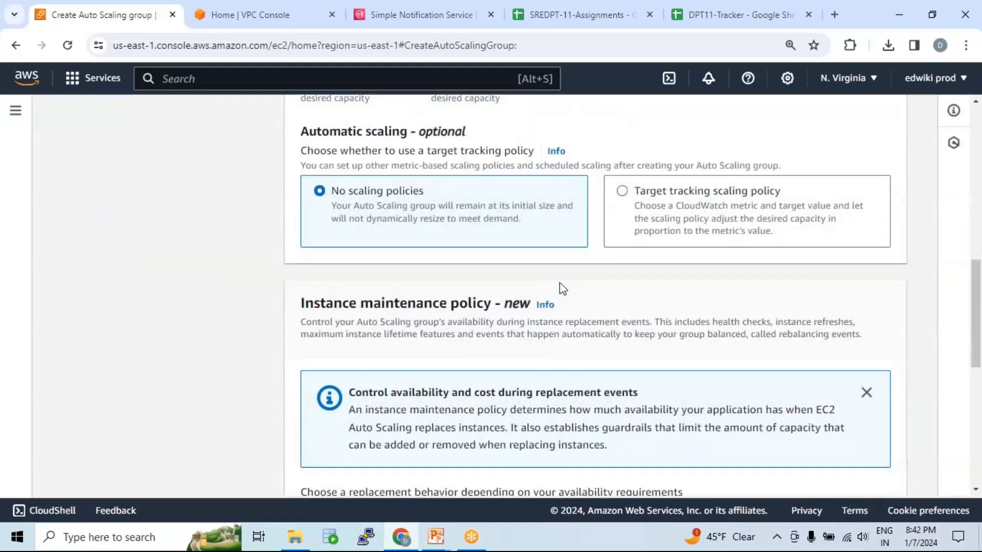
{"action": "scroll", "coordinate": [573, 287], "scroll_direction": "up", "scroll_amount": 1}
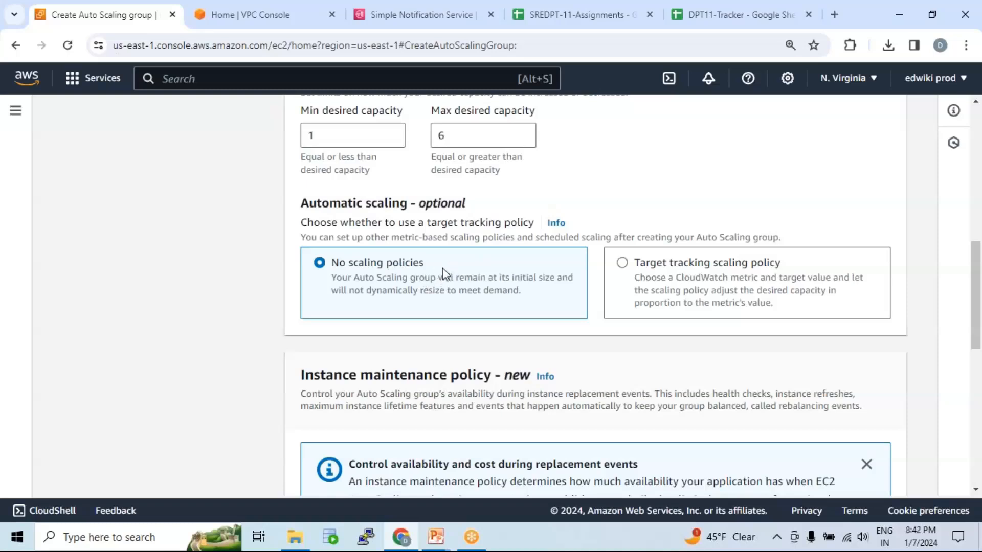
{"action": "left_click", "coordinate": [627, 267]}
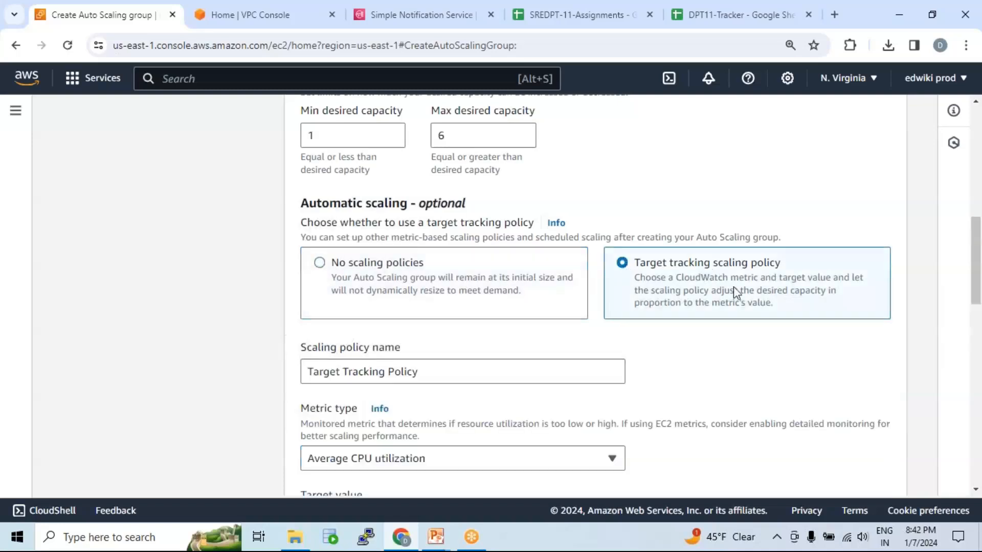
{"action": "scroll", "coordinate": [712, 274], "scroll_direction": "down", "scroll_amount": 4}
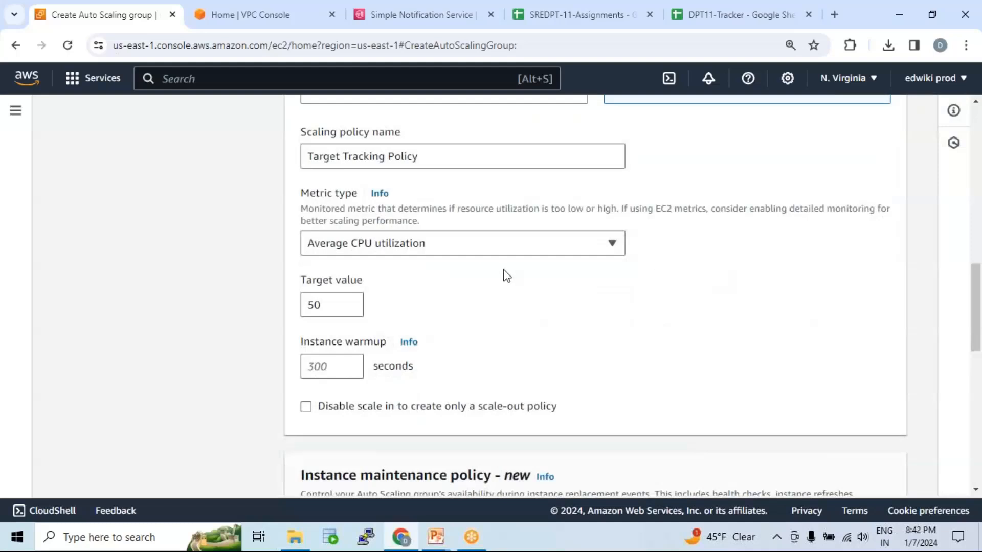
{"action": "left_click", "coordinate": [477, 245]}
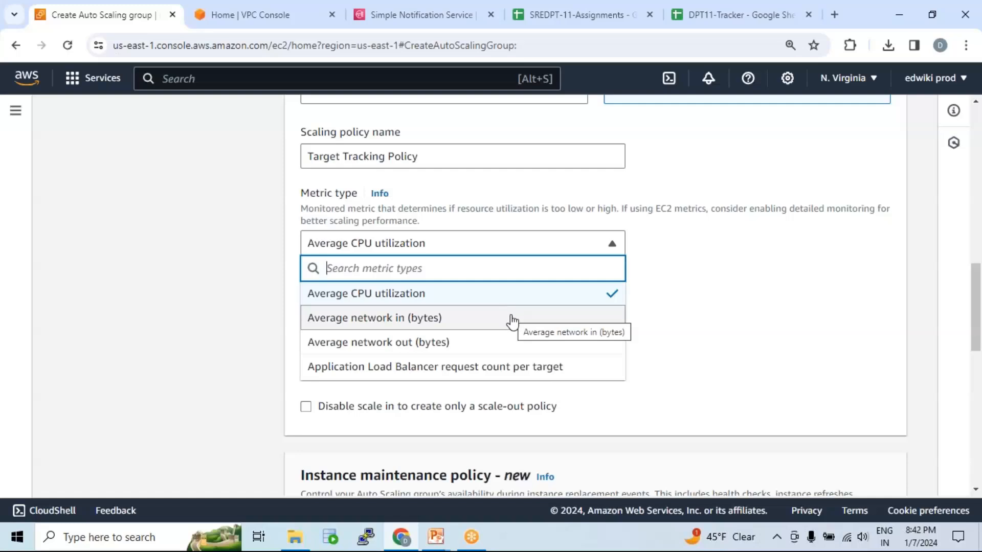
{"action": "scroll", "coordinate": [448, 300], "scroll_direction": "down", "scroll_amount": 1}
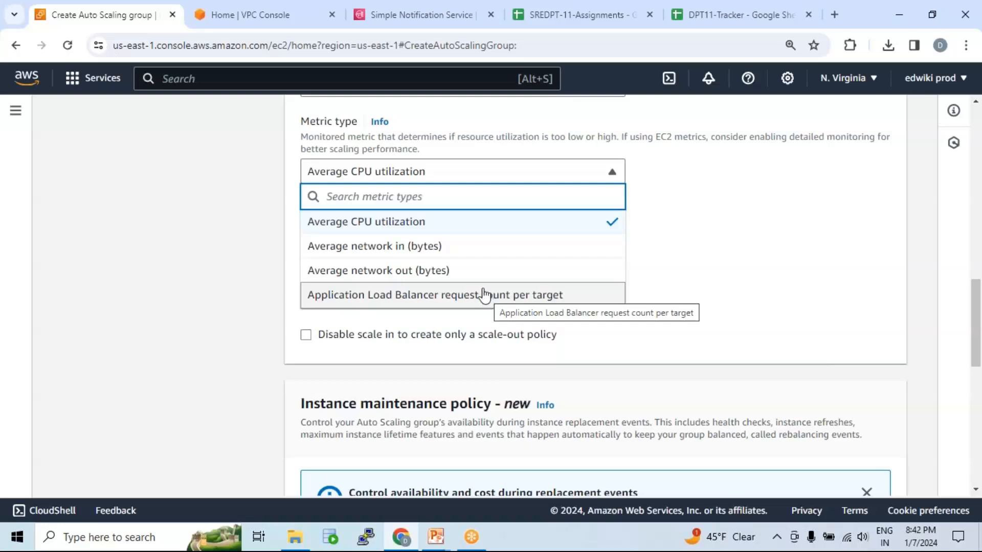
{"action": "scroll", "coordinate": [480, 294], "scroll_direction": "up", "scroll_amount": 1}
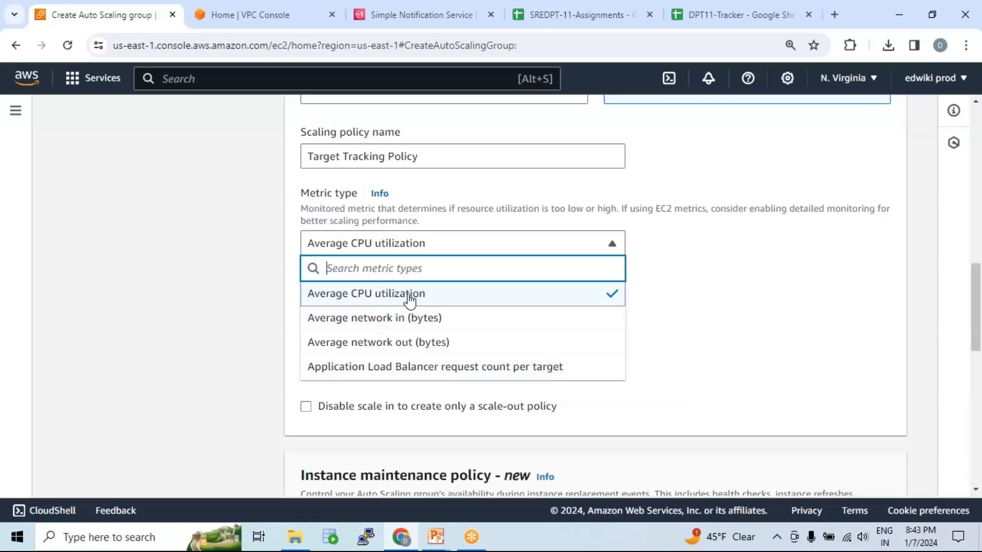
{"action": "left_click", "coordinate": [611, 243]}
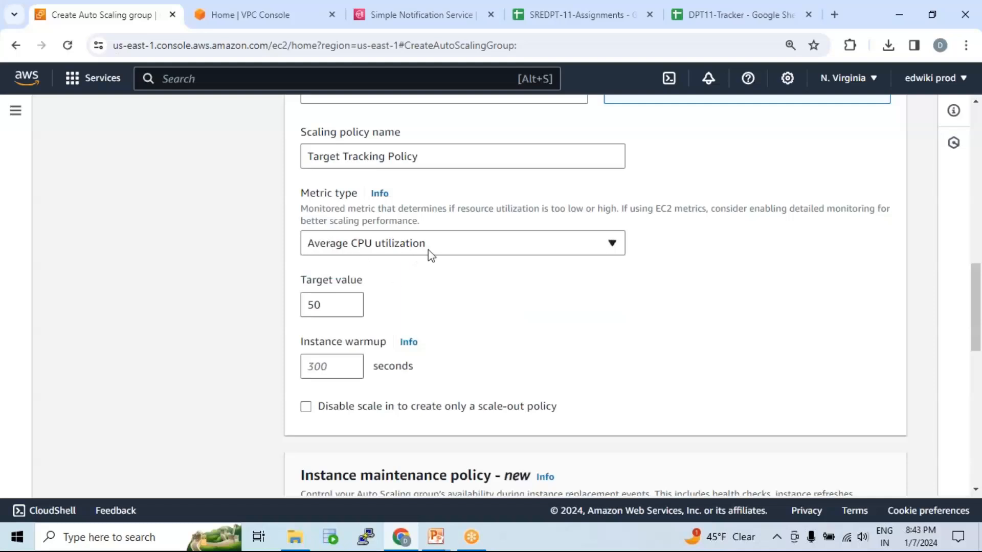
Set the target tracking policy's target value to 80 for average CPU utilization.
{"action": "left_click_drag", "start_coordinate": [333, 305], "coordinate": [295, 306]}
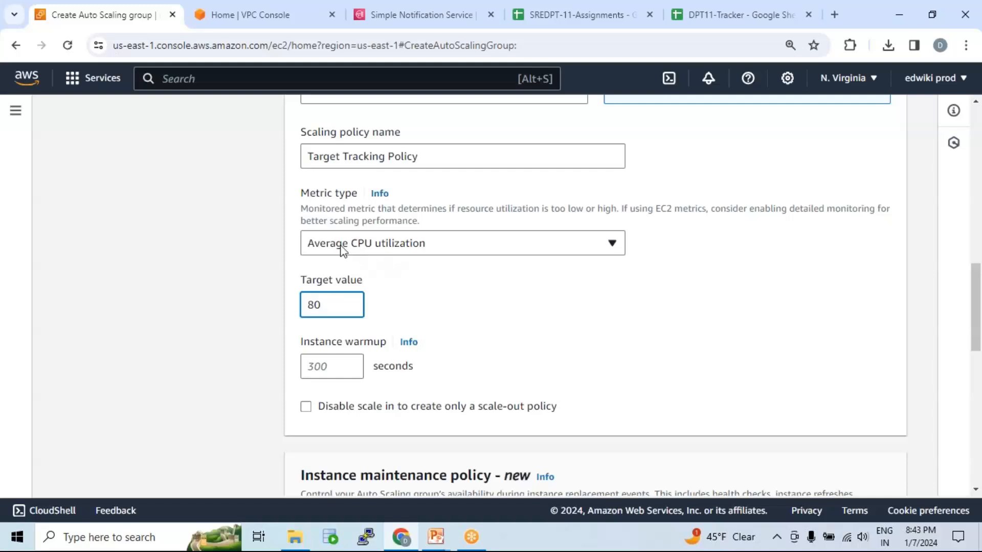
{"action": "left_click_drag", "start_coordinate": [327, 305], "coordinate": [308, 306]}
{"action": "left_click_drag", "start_coordinate": [301, 208], "coordinate": [377, 209]}
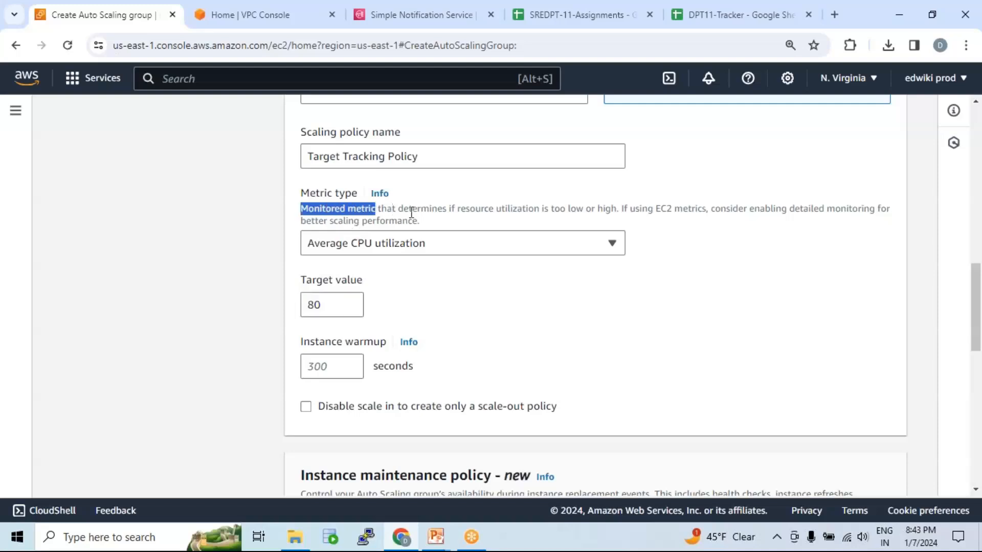
{"action": "left_click", "coordinate": [427, 211]}
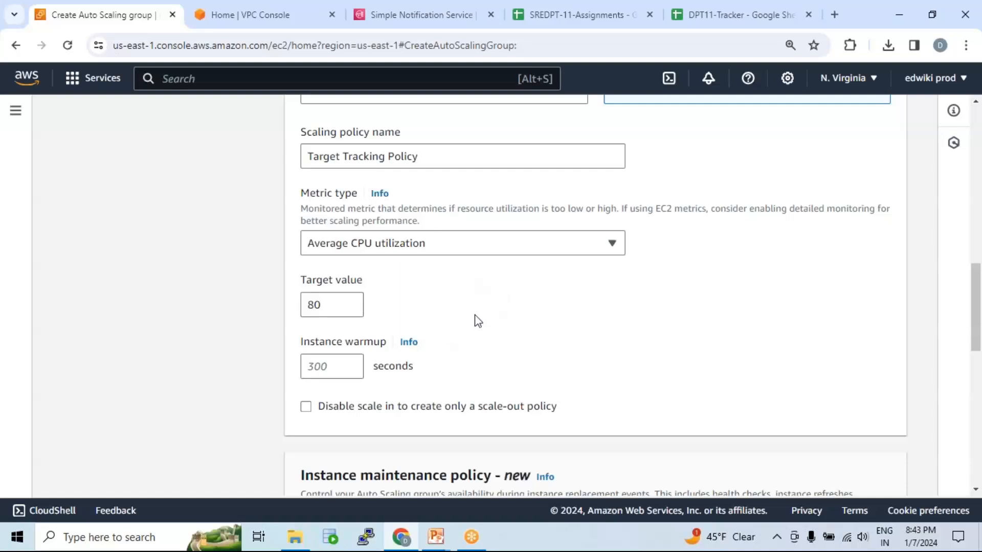
Review the instance warmup setting, the instance maintenance policy's replacement behaviors and the instance scale-in protection option.
{"action": "scroll", "coordinate": [483, 301], "scroll_direction": "down", "scroll_amount": 3}
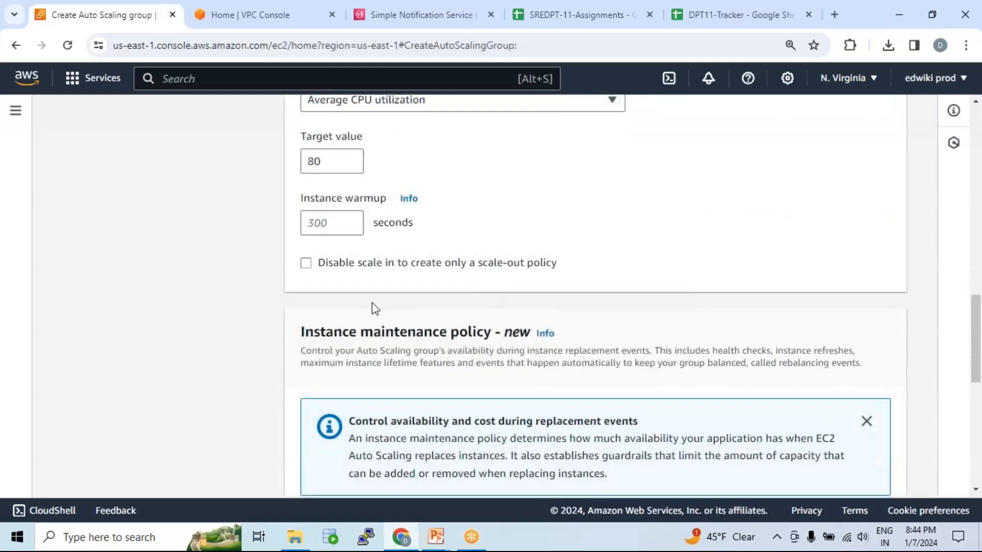
{"action": "scroll", "coordinate": [373, 307], "scroll_direction": "down", "scroll_amount": 4}
{"action": "scroll", "coordinate": [376, 302], "scroll_direction": "up", "scroll_amount": 4}
{"action": "scroll", "coordinate": [364, 286], "scroll_direction": "down", "scroll_amount": 3}
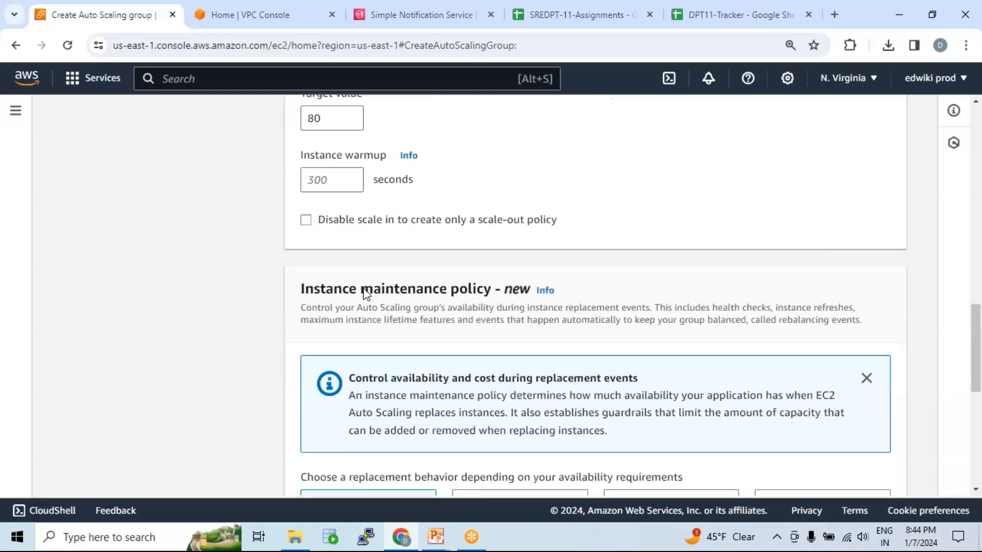
{"action": "scroll", "coordinate": [388, 277], "scroll_direction": "up", "scroll_amount": 5}
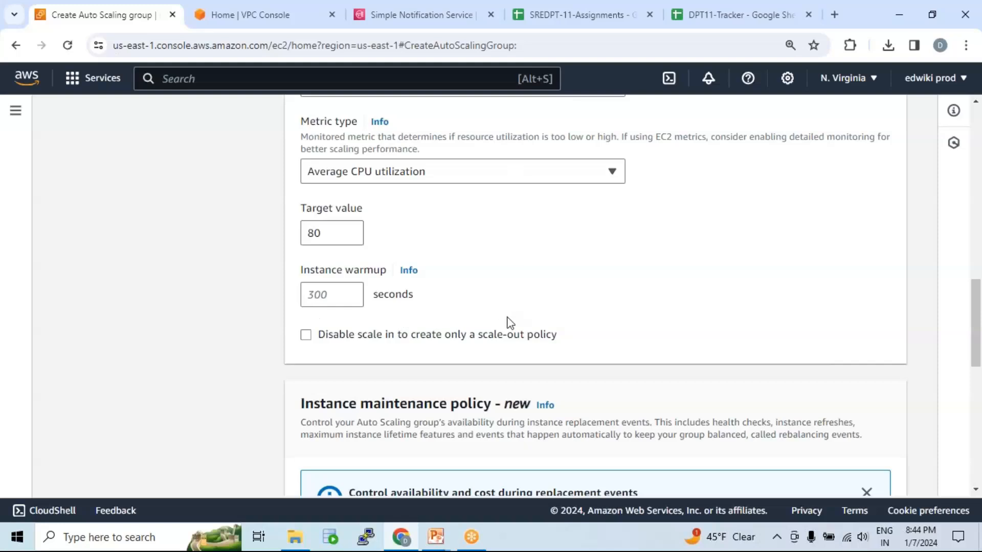
{"action": "scroll", "coordinate": [487, 302], "scroll_direction": "down", "scroll_amount": 5}
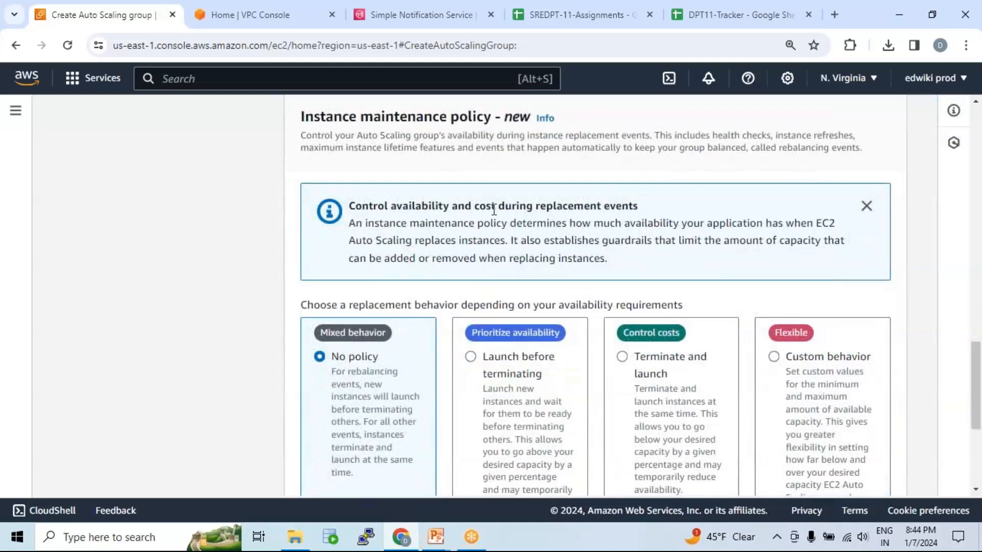
{"action": "scroll", "coordinate": [520, 307], "scroll_direction": "down", "scroll_amount": 3}
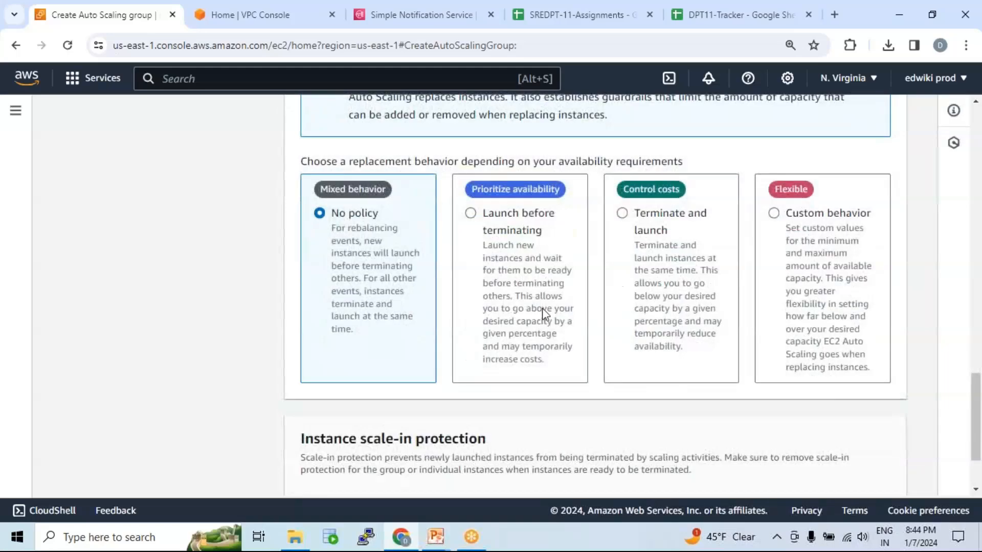
{"action": "scroll", "coordinate": [542, 308], "scroll_direction": "up", "scroll_amount": 3}
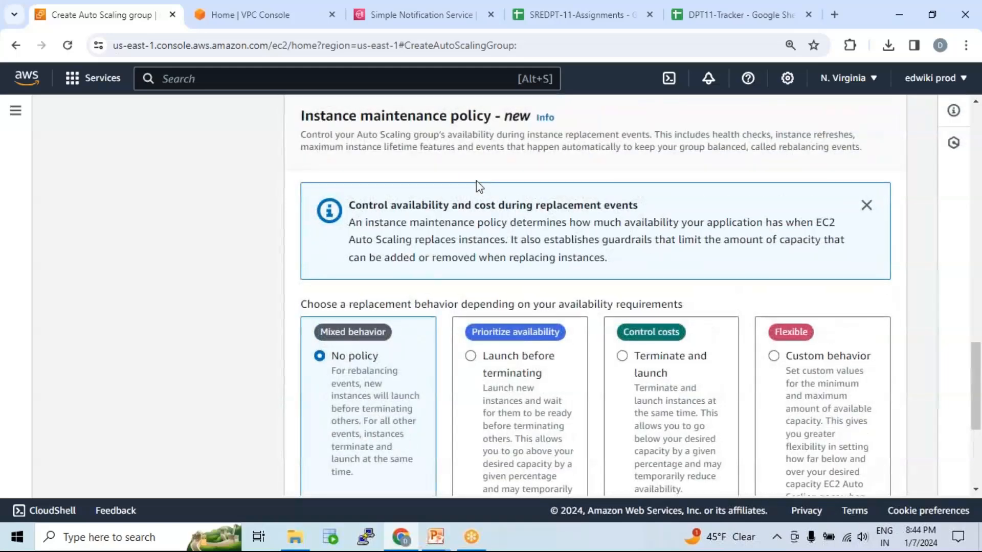
{"action": "scroll", "coordinate": [476, 184], "scroll_direction": "down", "scroll_amount": 3}
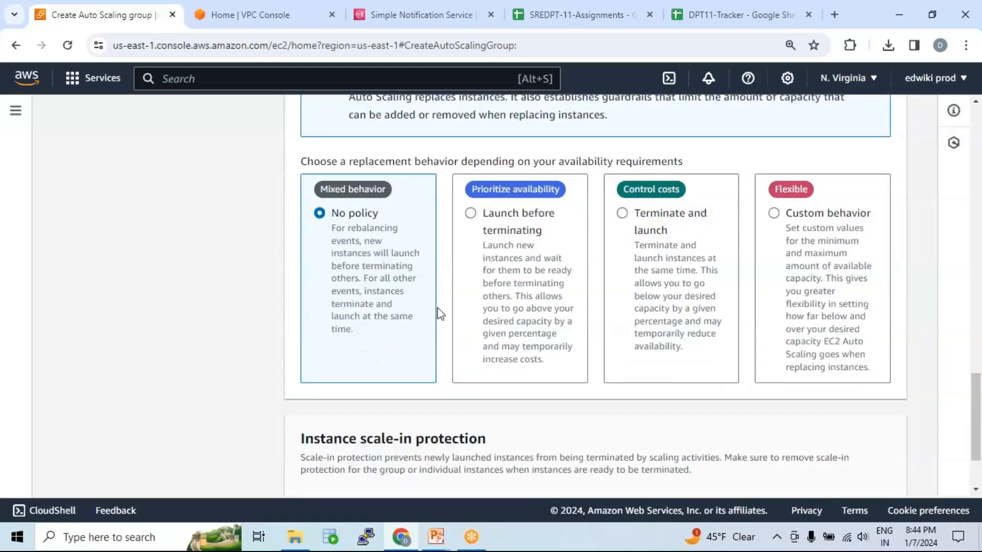
{"action": "scroll", "coordinate": [437, 307], "scroll_direction": "down", "scroll_amount": 2}
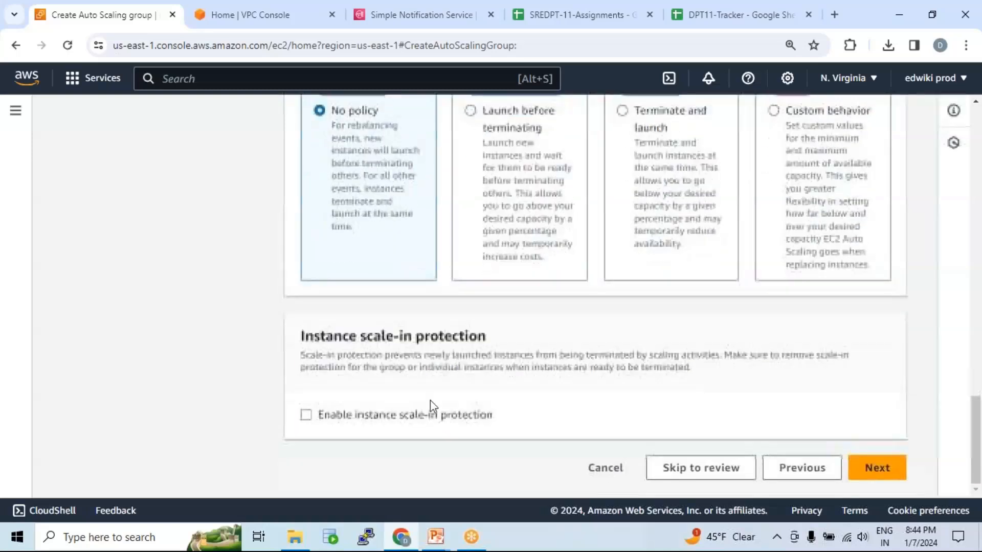
Skip the notifications and tags, go through the review, and create the Auto Scaling group.
{"action": "left_click", "coordinate": [878, 468]}
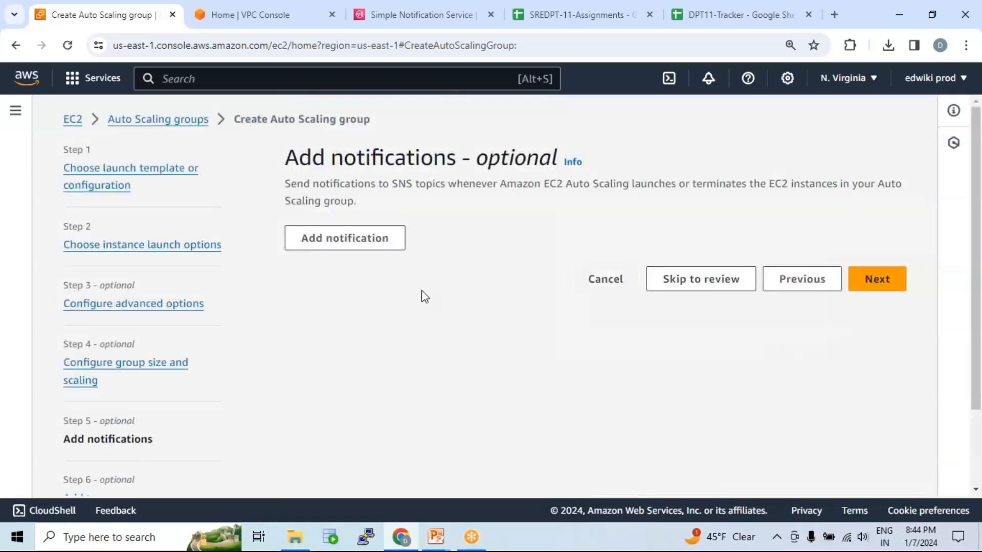
{"action": "left_click", "coordinate": [889, 284]}
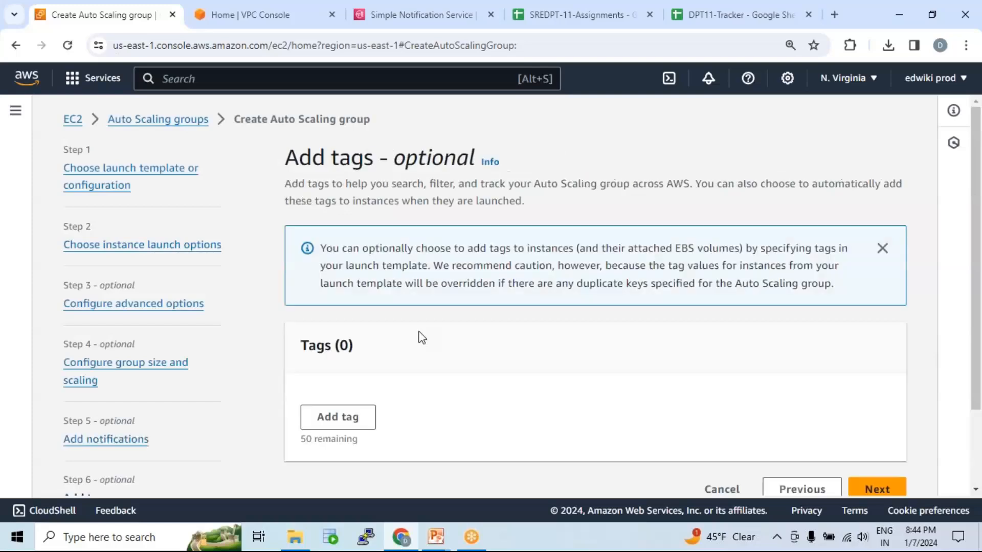
{"action": "scroll", "coordinate": [726, 347], "scroll_direction": "down", "scroll_amount": 2}
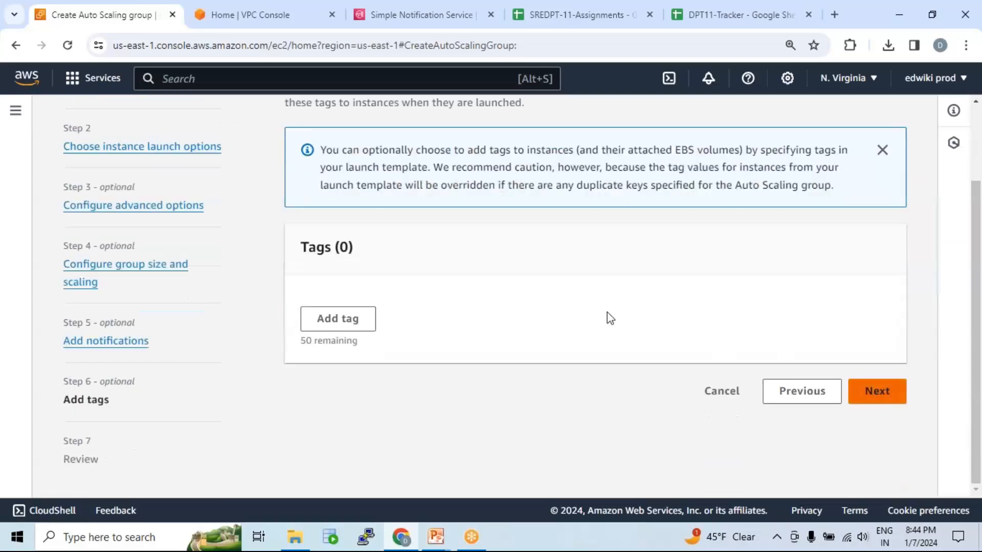
{"action": "scroll", "coordinate": [521, 329], "scroll_direction": "down", "scroll_amount": 6}
{"action": "scroll", "coordinate": [523, 328], "scroll_direction": "down", "scroll_amount": 15}
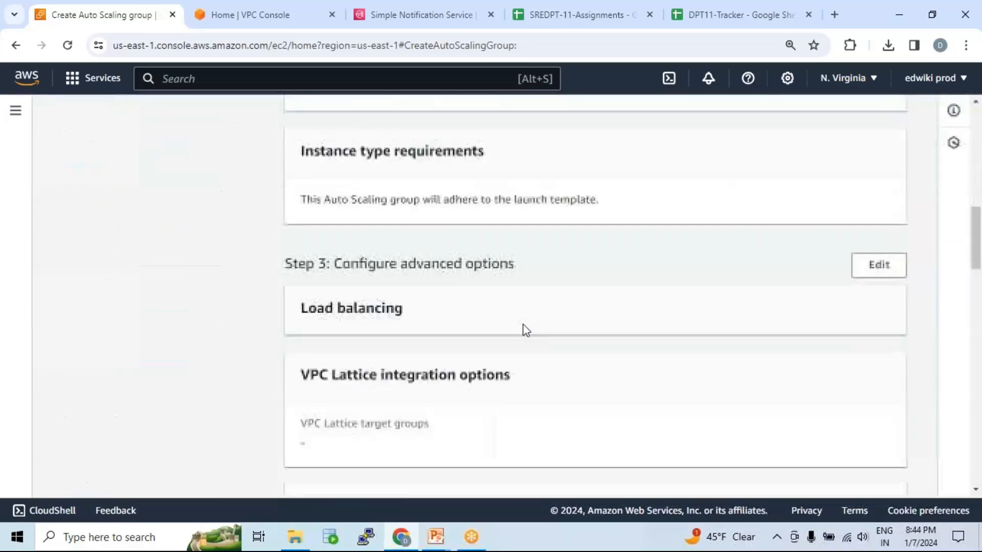
{"action": "scroll", "coordinate": [526, 330], "scroll_direction": "down", "scroll_amount": 5}
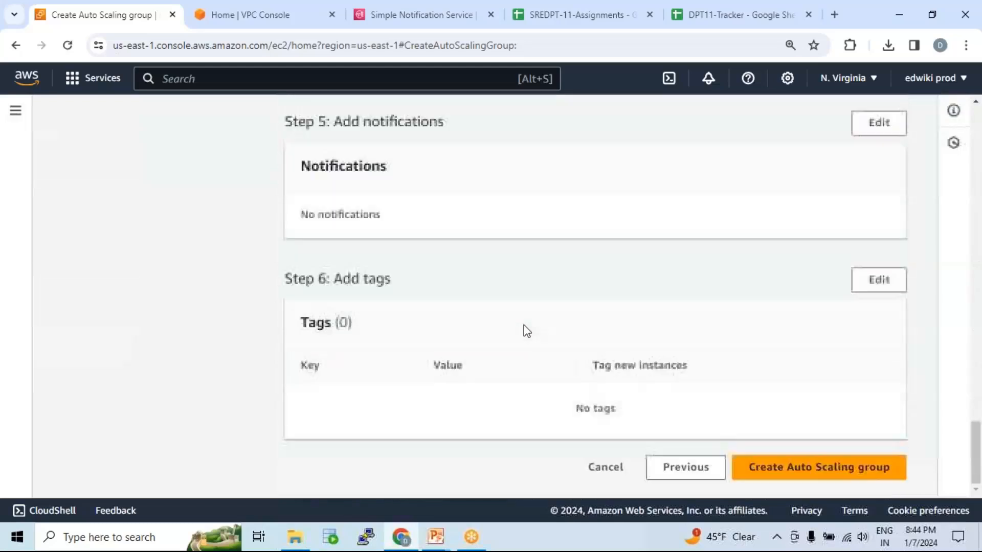
{"action": "left_click", "coordinate": [834, 466]}
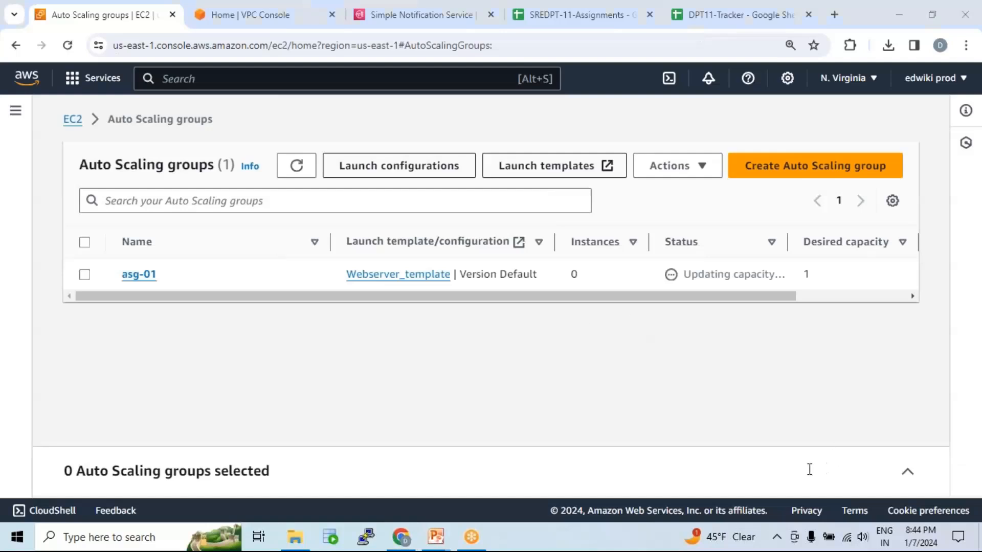
Open the asg-01 Auto Scaling group and review its group details, launch template and network settings.
{"action": "left_click", "coordinate": [139, 276]}
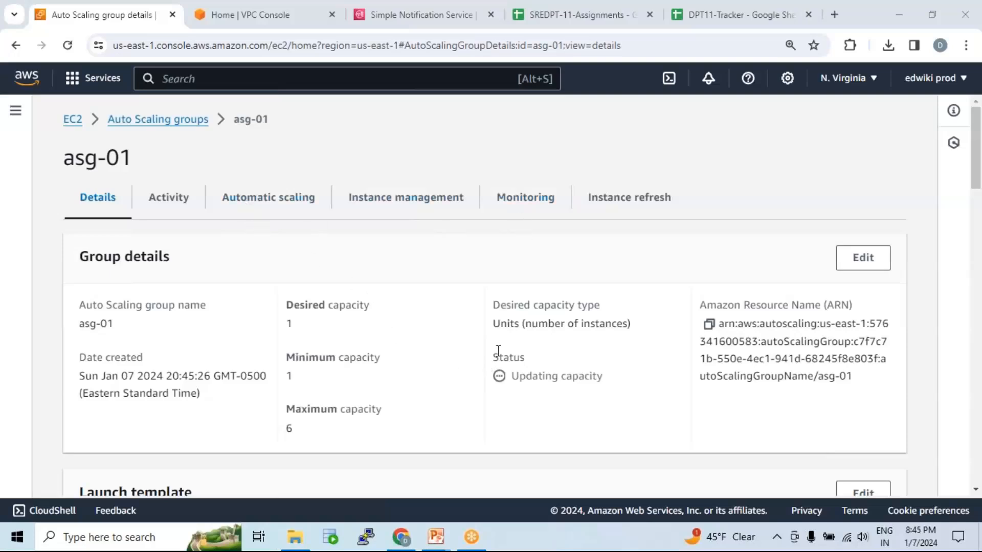
{"action": "scroll", "coordinate": [499, 351], "scroll_direction": "down", "scroll_amount": 4}
{"action": "scroll", "coordinate": [499, 351], "scroll_direction": "down", "scroll_amount": 3}
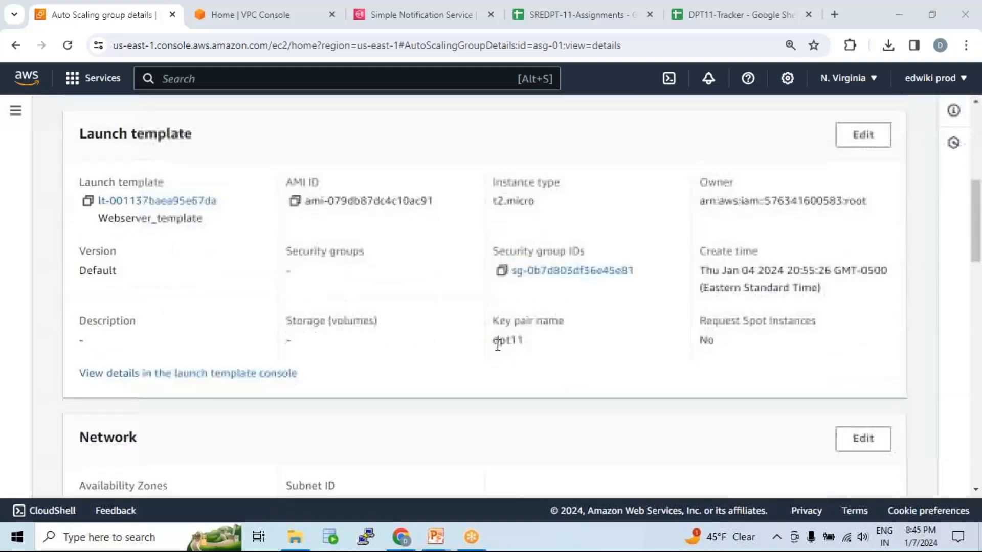
{"action": "scroll", "coordinate": [501, 345], "scroll_direction": "down", "scroll_amount": 4}
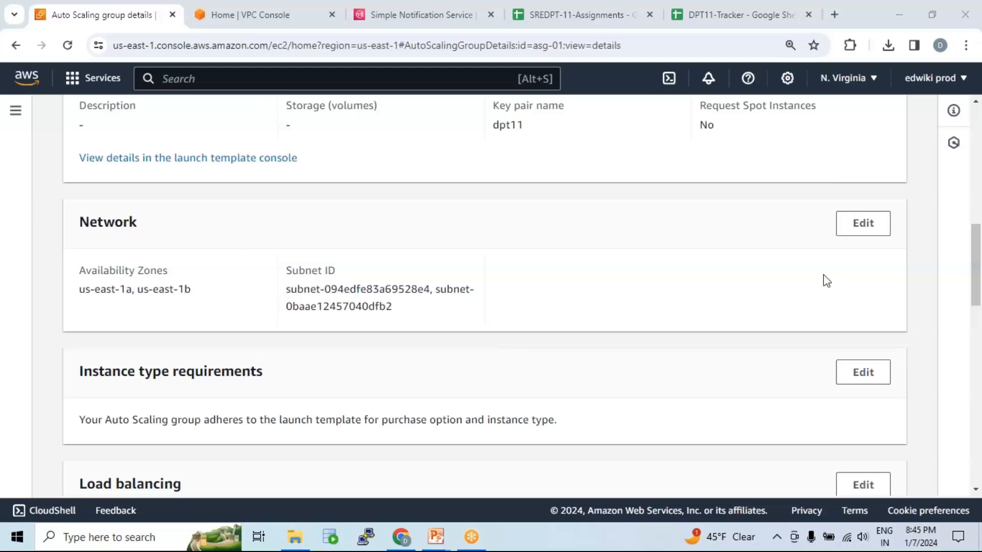
Replace subnet pub_sub_02 with priv-sub-01 (us-east-1a) in asg-01's network settings and update the group.
{"action": "left_click", "coordinate": [865, 234]}
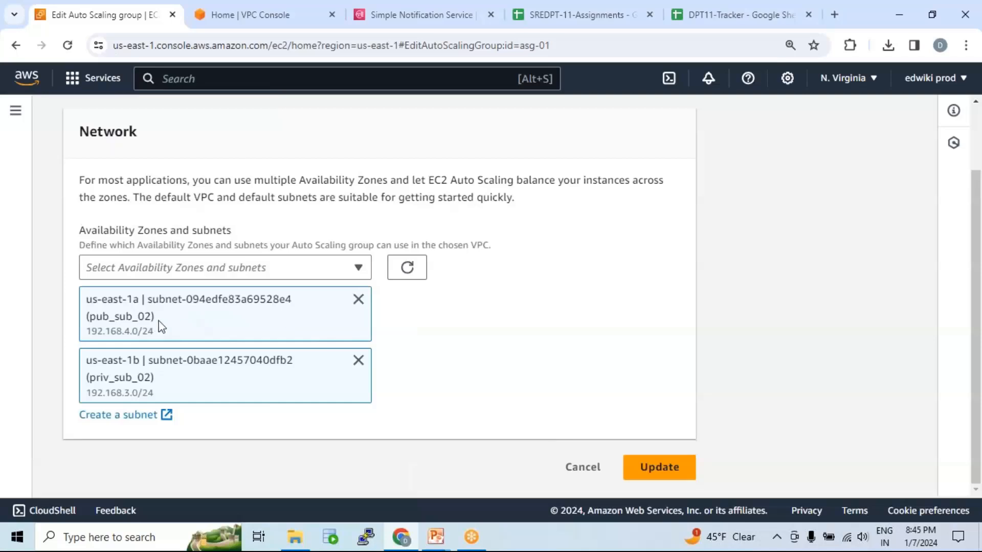
{"action": "left_click_drag", "start_coordinate": [91, 318], "coordinate": [149, 318]}
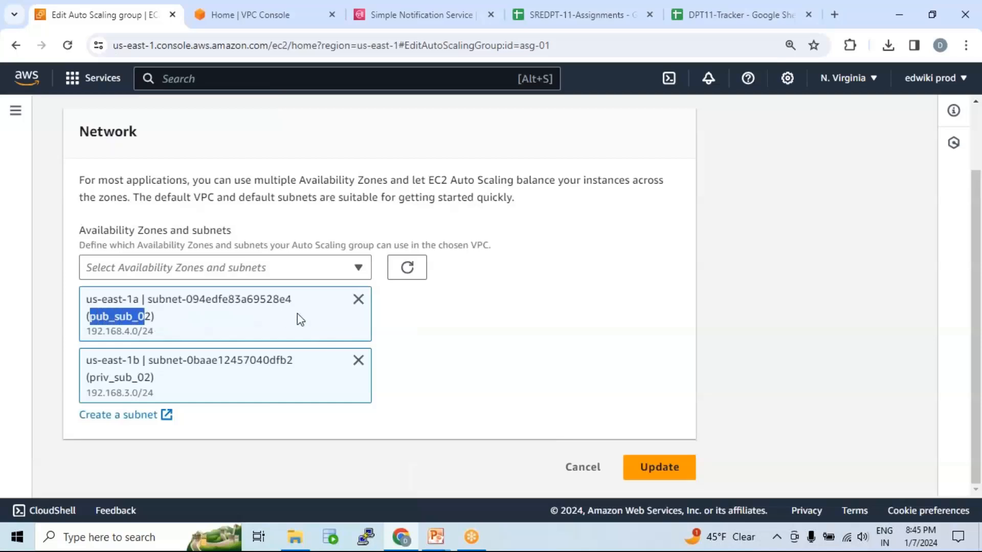
{"action": "left_click", "coordinate": [358, 300]}
{"action": "left_click", "coordinate": [298, 328]}
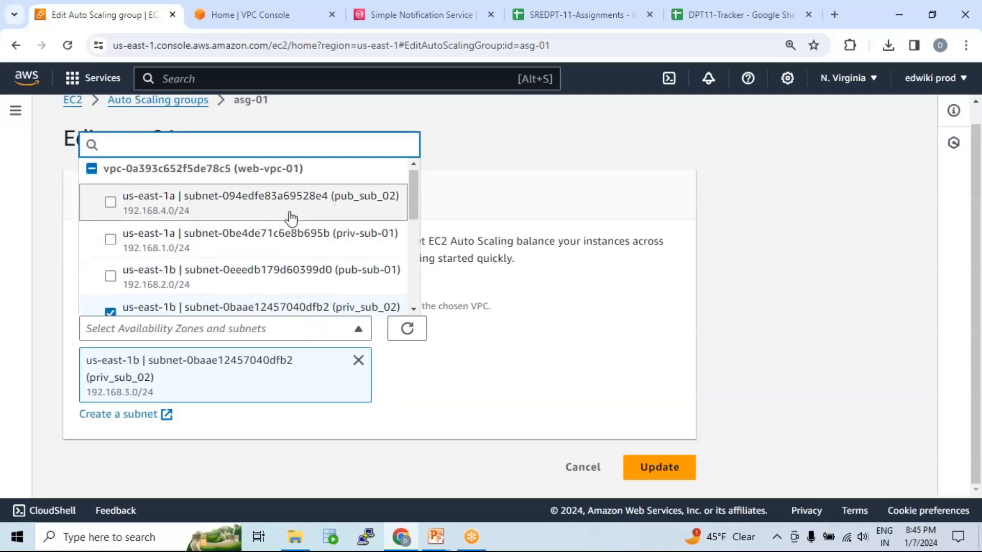
{"action": "scroll", "coordinate": [289, 217], "scroll_direction": "down", "scroll_amount": 2}
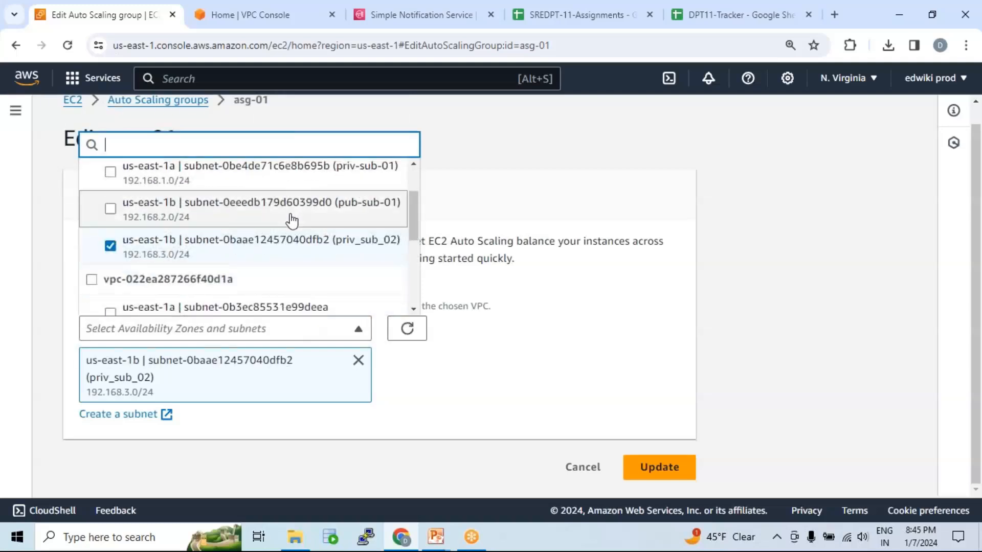
{"action": "left_click", "coordinate": [115, 176]}
{"action": "scroll", "coordinate": [513, 287], "scroll_direction": "down", "scroll_amount": 2}
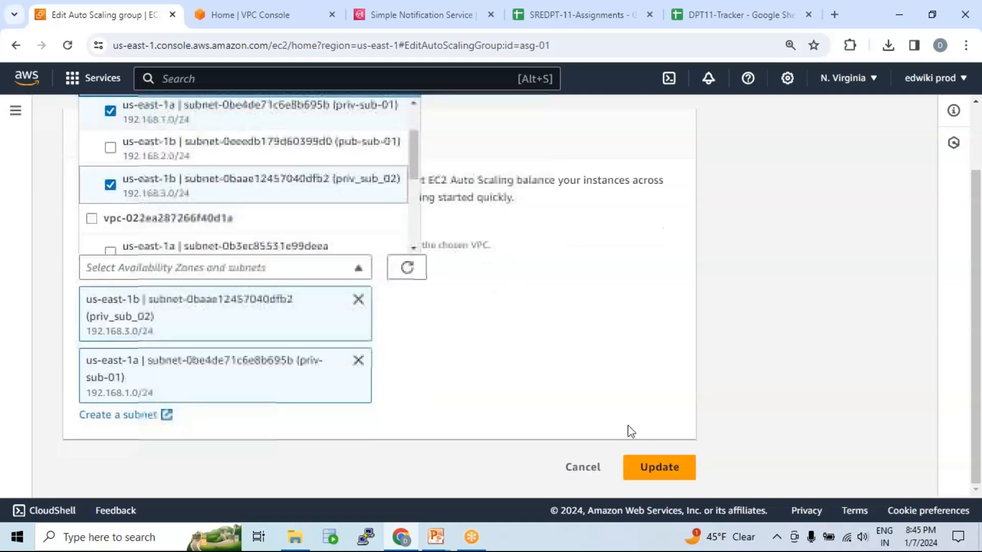
{"action": "left_click", "coordinate": [659, 466]}
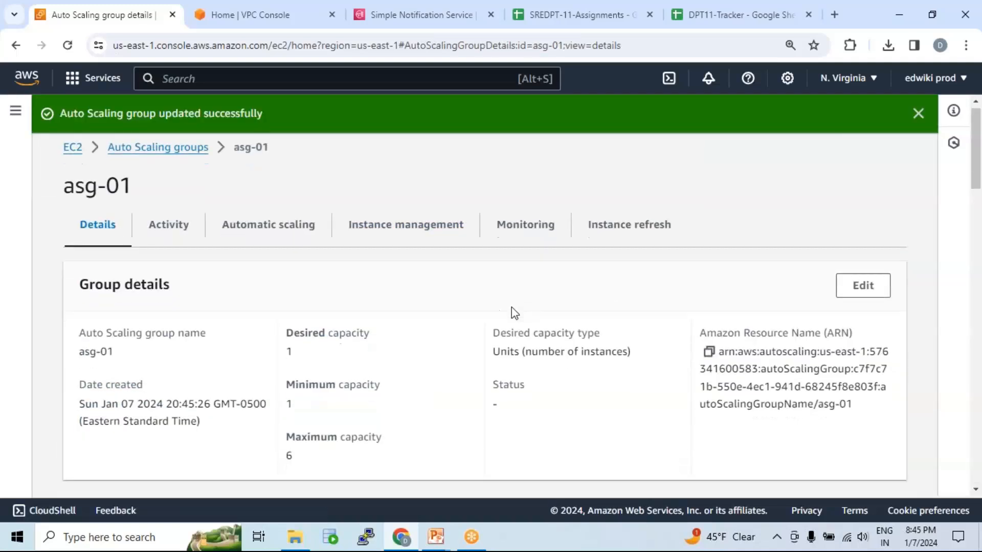
Return to the Auto Scaling groups list, then go through the EC2 Dashboard to the running instances.
{"action": "left_click", "coordinate": [173, 160]}
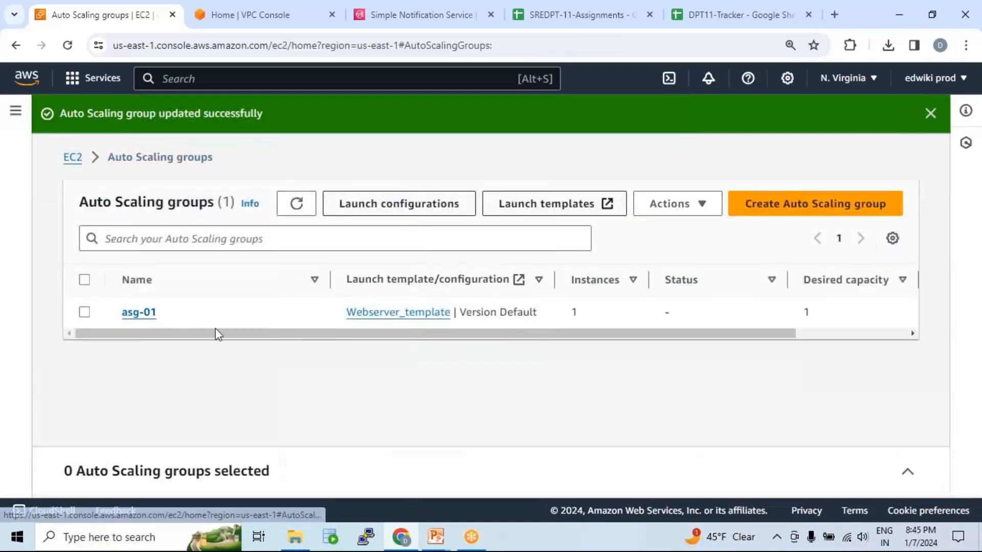
{"action": "left_click", "coordinate": [15, 110]}
{"action": "left_click", "coordinate": [75, 121]}
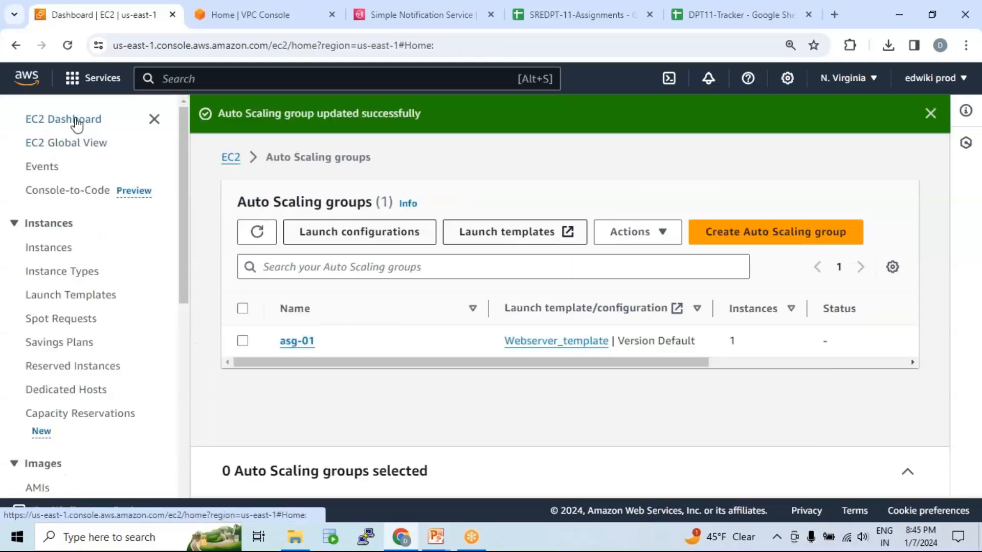
{"action": "left_click", "coordinate": [327, 214]}
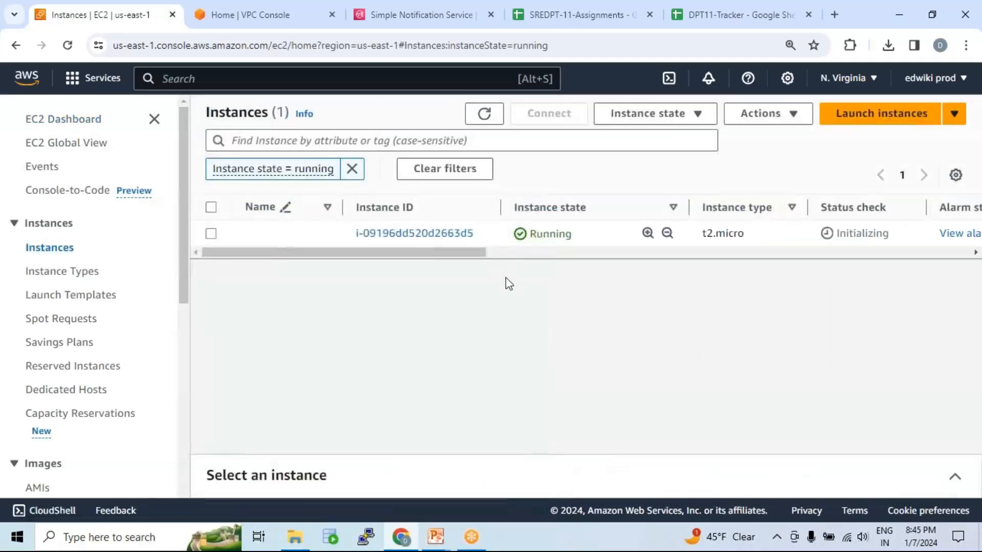
Check the launched instance's status check, Availability Zone and private IPv4 address.
{"action": "left_click_drag", "start_coordinate": [443, 251], "coordinate": [553, 265]}
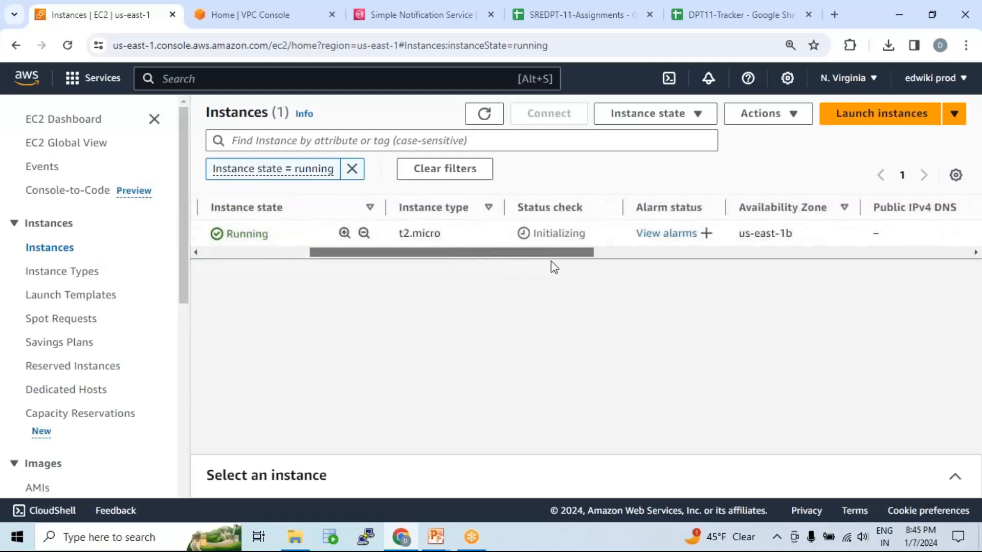
{"action": "left_click_drag", "start_coordinate": [540, 232], "coordinate": [592, 237]}
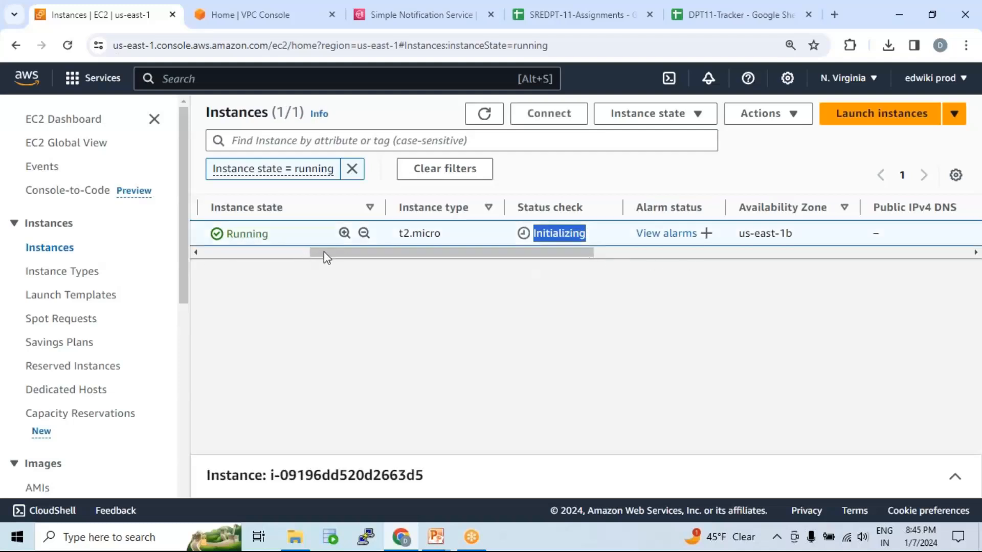
{"action": "left_click_drag", "start_coordinate": [339, 254], "coordinate": [191, 262]}
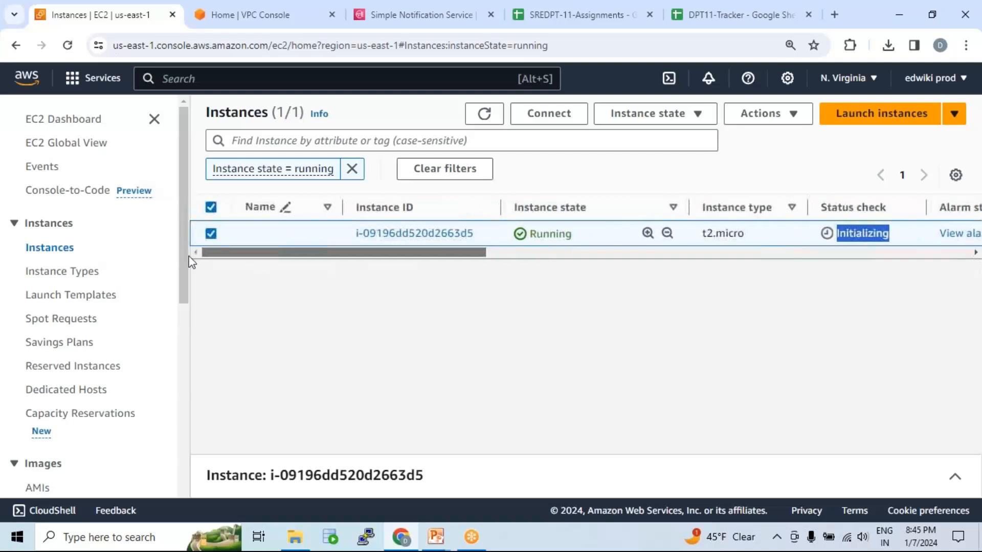
{"action": "left_click", "coordinate": [955, 482]}
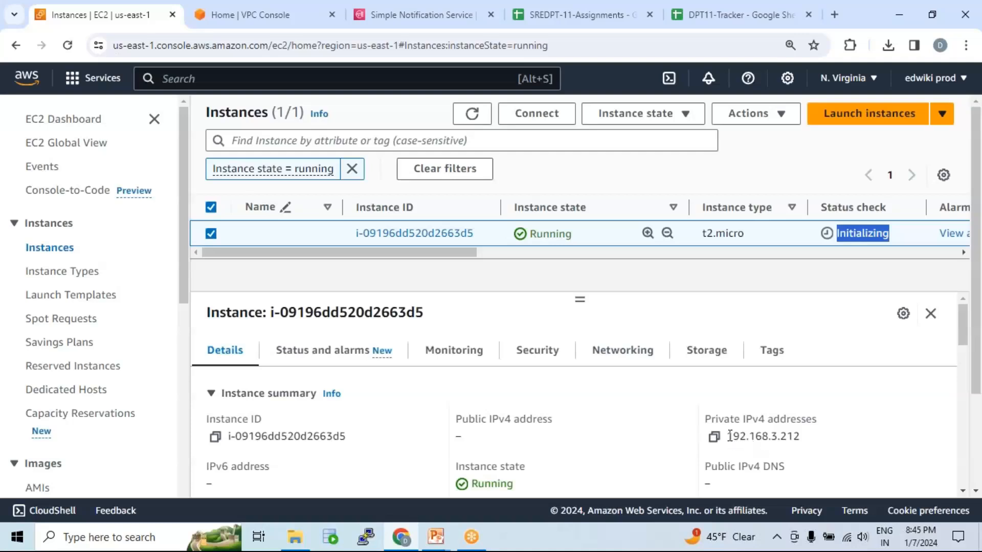
{"action": "left_click_drag", "start_coordinate": [732, 436], "coordinate": [826, 441]}
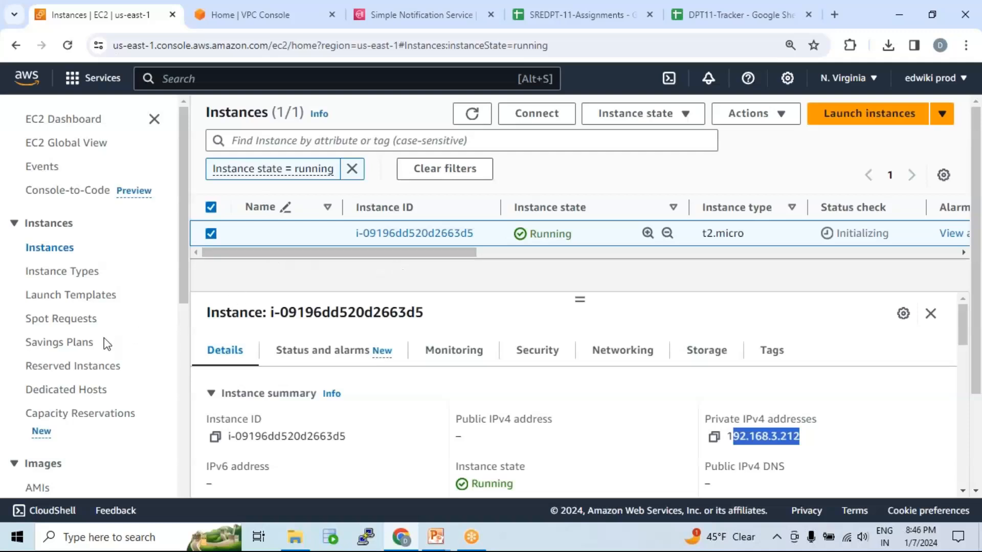
Terminate the running t2.micro instance that the Auto Scaling group launched.
{"action": "scroll", "coordinate": [104, 344], "scroll_direction": "down", "scroll_amount": 8}
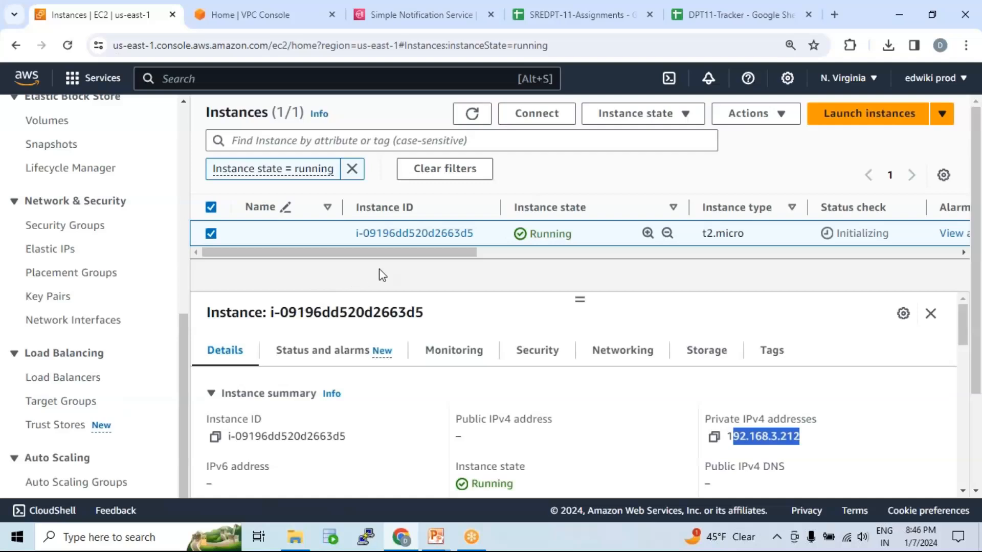
{"action": "left_click", "coordinate": [687, 117]}
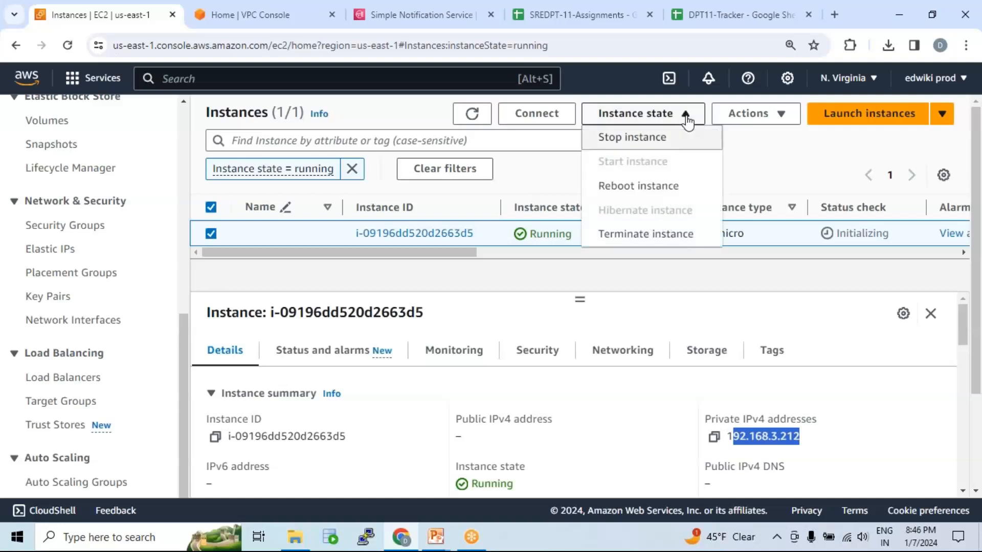
{"action": "left_click", "coordinate": [653, 245]}
{"action": "left_click", "coordinate": [846, 413]}
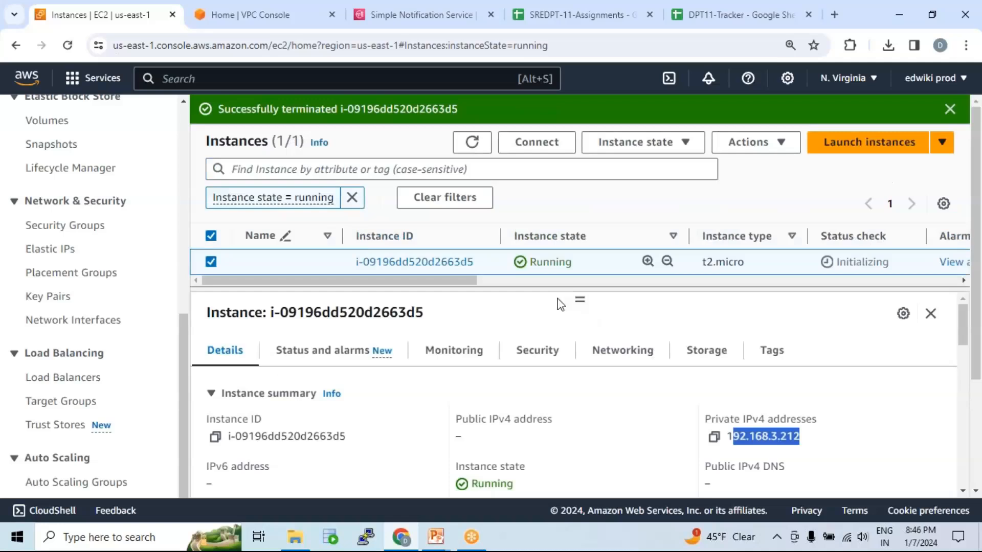
Duplicate the Instances browser tab and open the Auto Scaling groups list in the copy.
{"action": "right_click", "coordinate": [123, 16]}
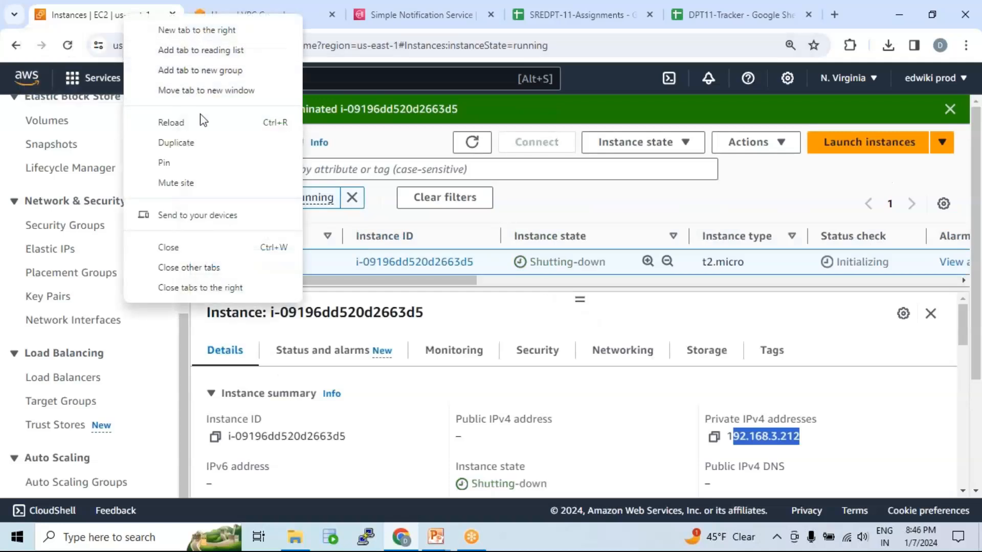
{"action": "left_click", "coordinate": [204, 143]}
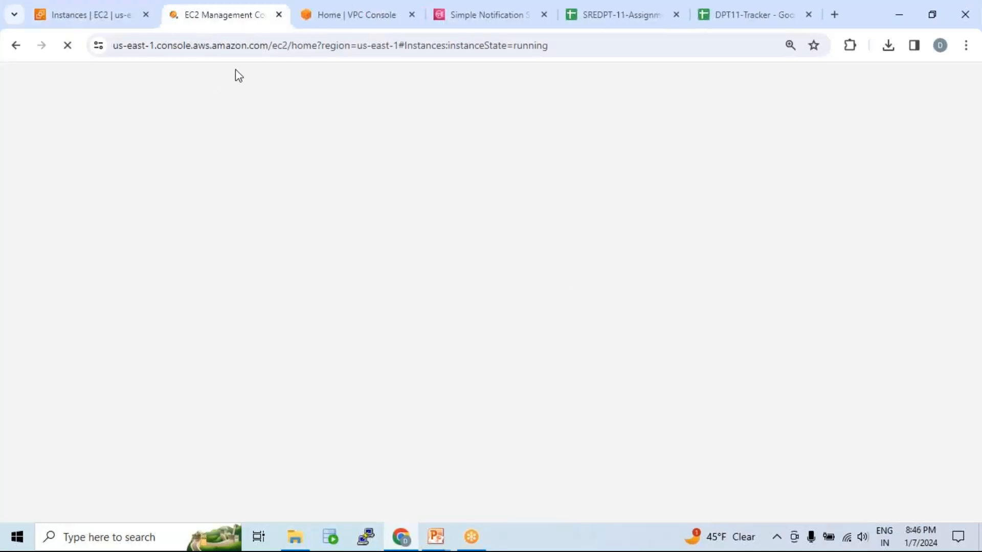
{"action": "scroll", "coordinate": [79, 375], "scroll_direction": "down", "scroll_amount": 8}
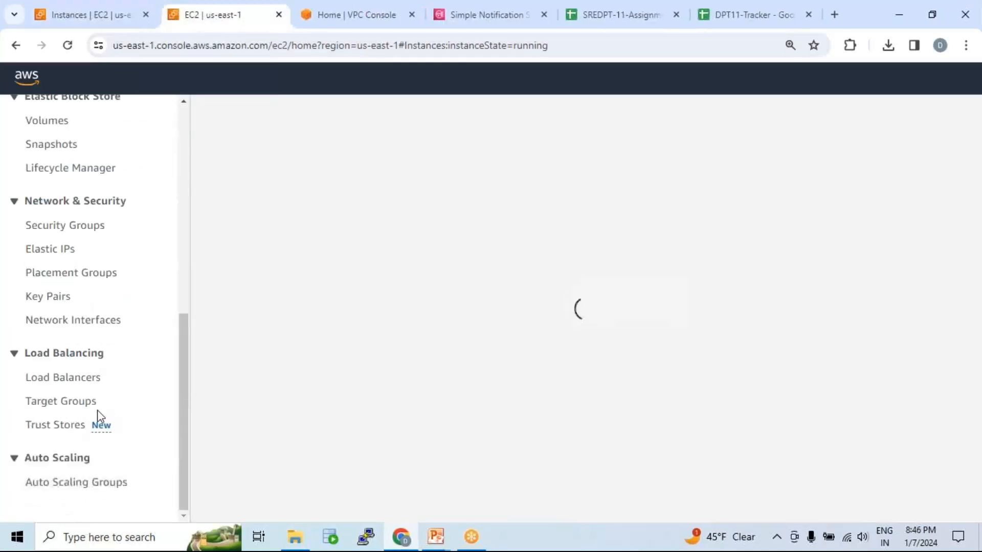
{"action": "left_click", "coordinate": [79, 485]}
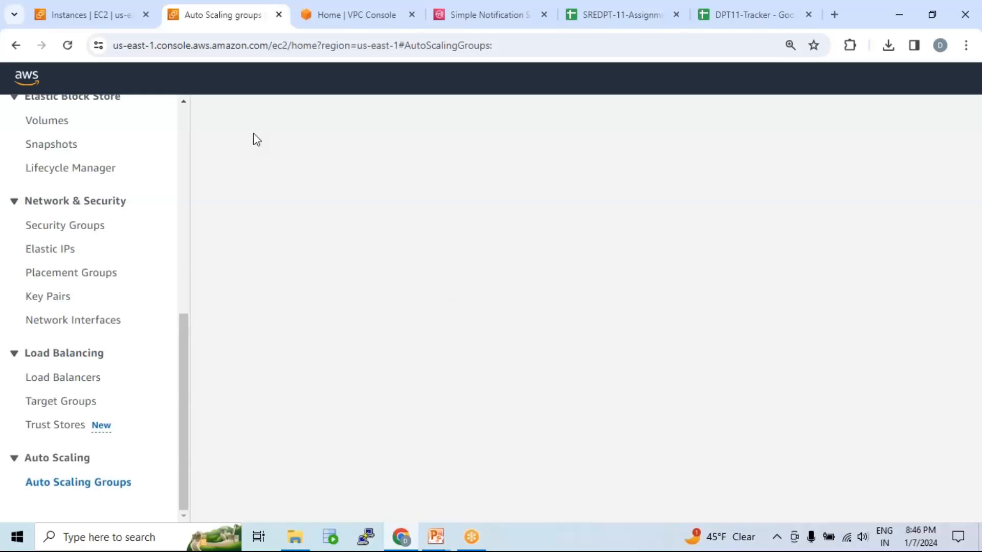
Check the terminated instance's ID in the instances list, then review asg-01's desired, minimum and maximum capacity.
{"action": "left_click", "coordinate": [65, 11]}
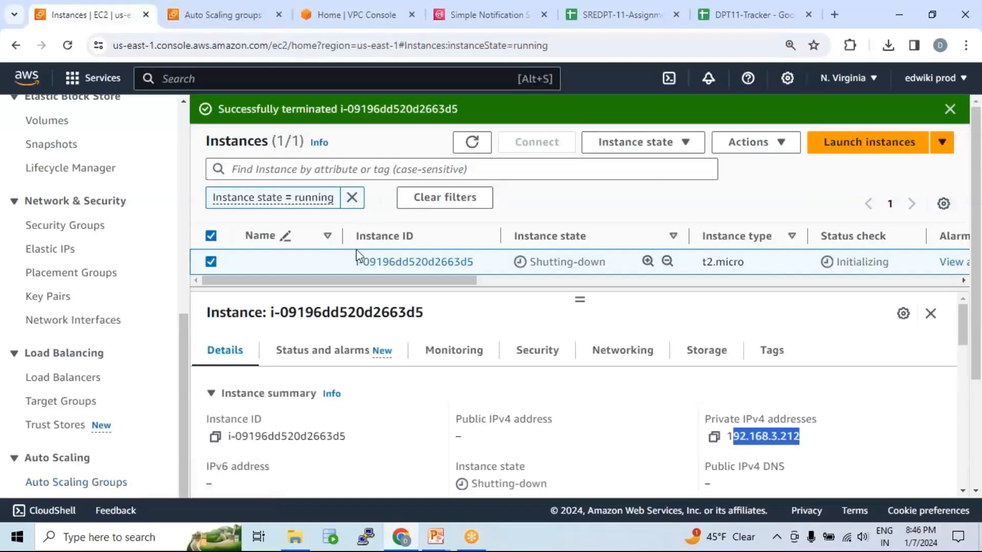
{"action": "triple_click", "coordinate": [487, 259]}
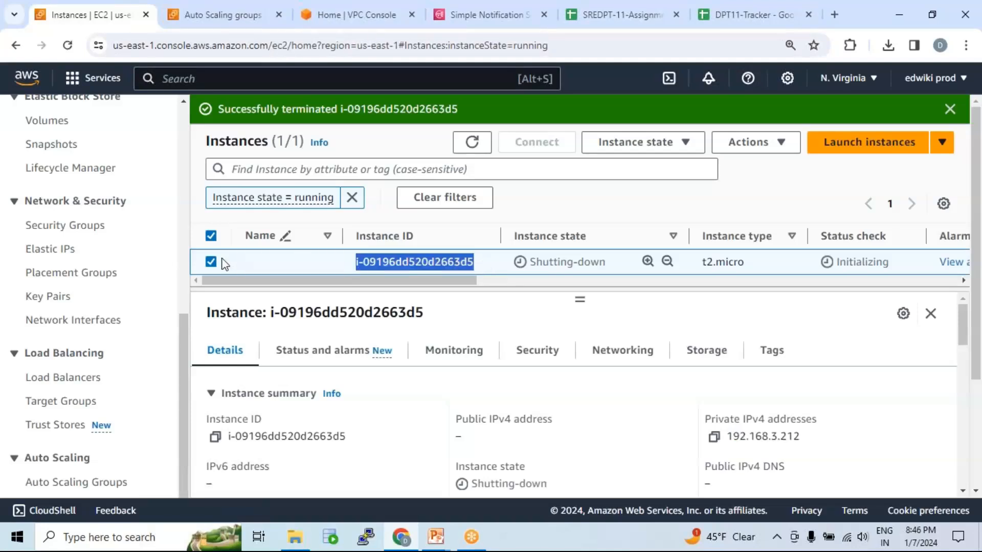
{"action": "left_click", "coordinate": [237, 20]}
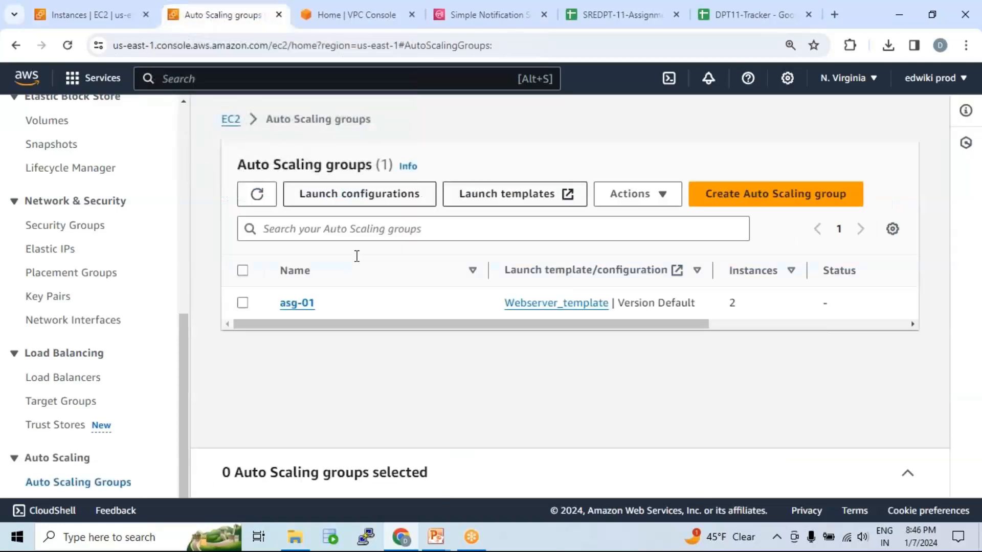
{"action": "left_click", "coordinate": [295, 305]}
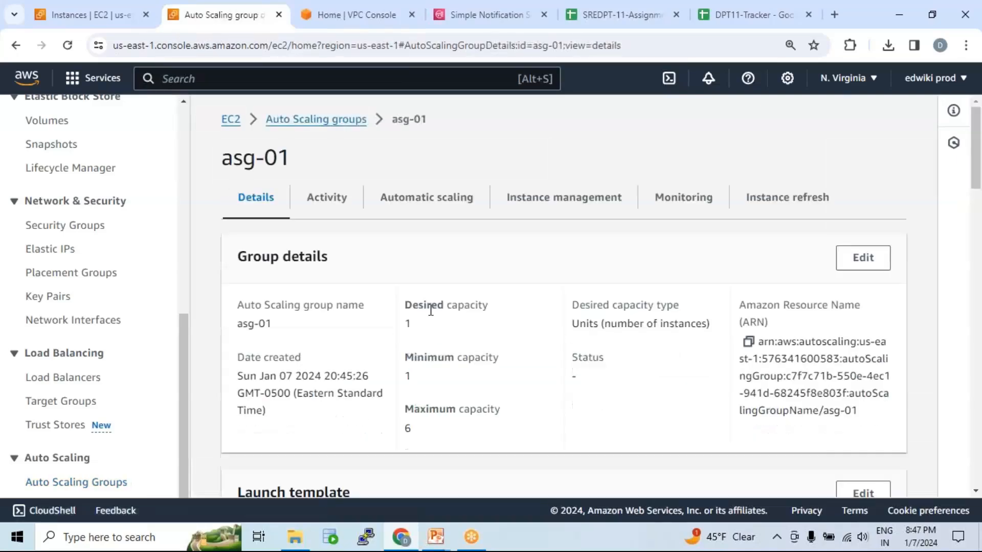
{"action": "double_click", "coordinate": [407, 376]}
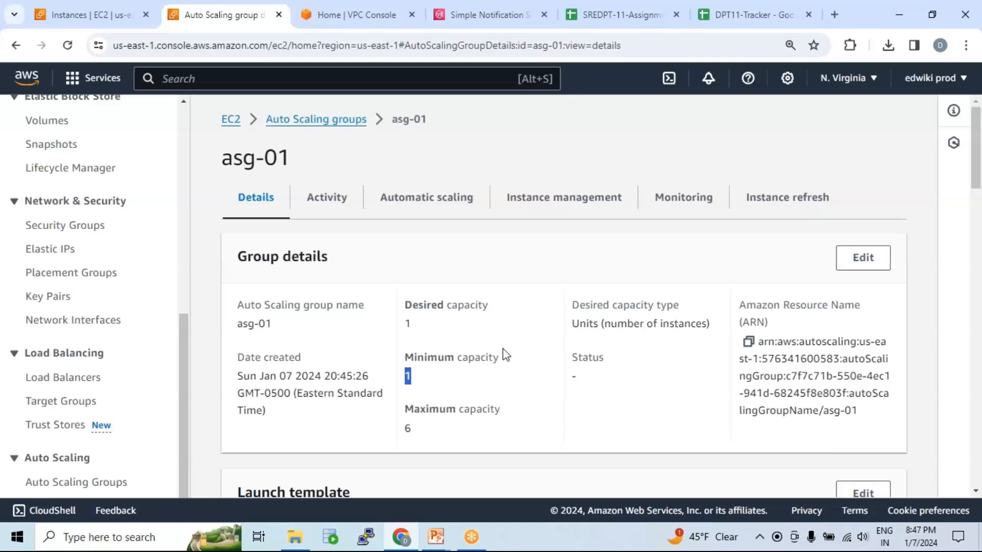
{"action": "scroll", "coordinate": [475, 321], "scroll_direction": "down", "scroll_amount": 2}
{"action": "scroll", "coordinate": [477, 317], "scroll_direction": "down", "scroll_amount": 3}
{"action": "scroll", "coordinate": [479, 313], "scroll_direction": "up", "scroll_amount": 5}
Check the lifecycle state of the instance listed in asg-01's instance management.
{"action": "left_click", "coordinate": [565, 200]}
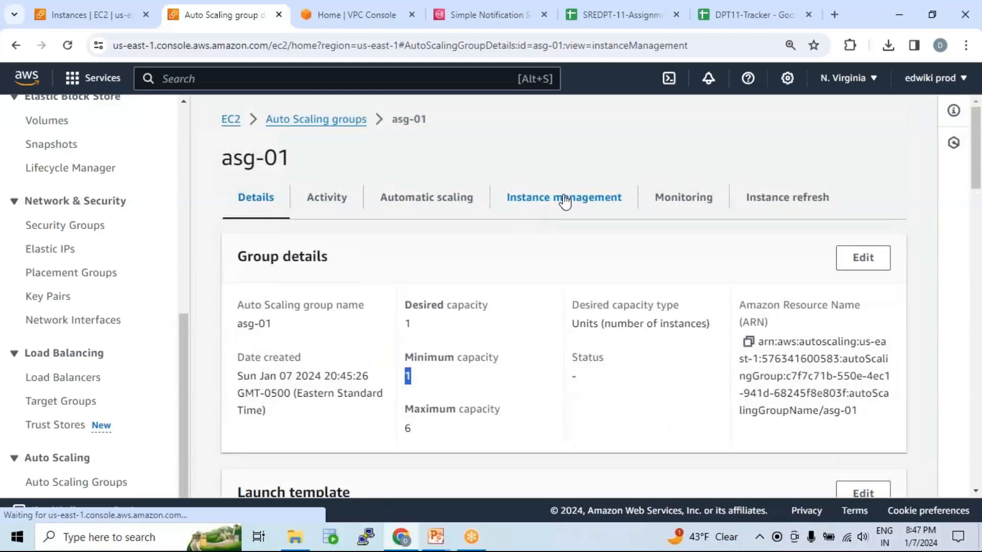
{"action": "scroll", "coordinate": [423, 396], "scroll_direction": "down", "scroll_amount": 1}
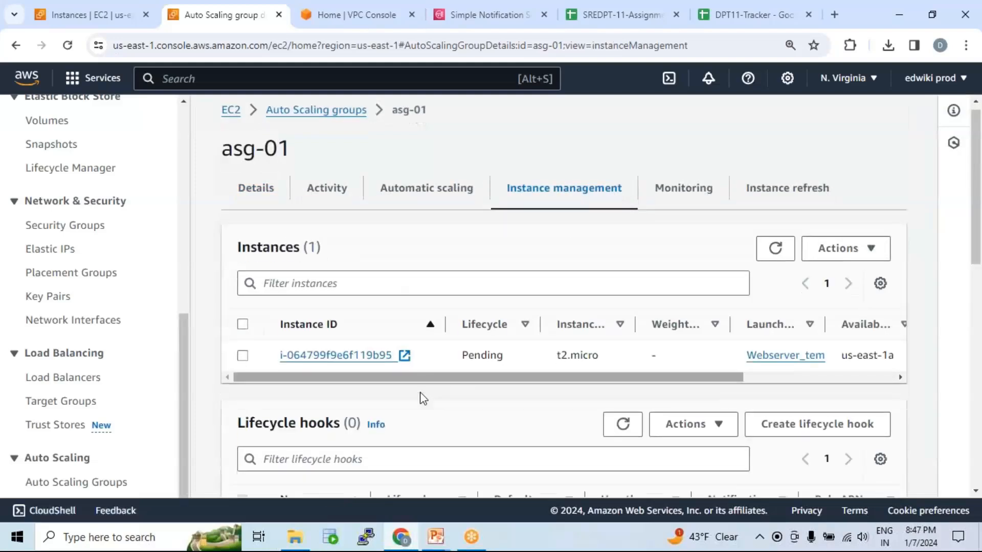
{"action": "left_click_drag", "start_coordinate": [463, 292], "coordinate": [506, 296]}
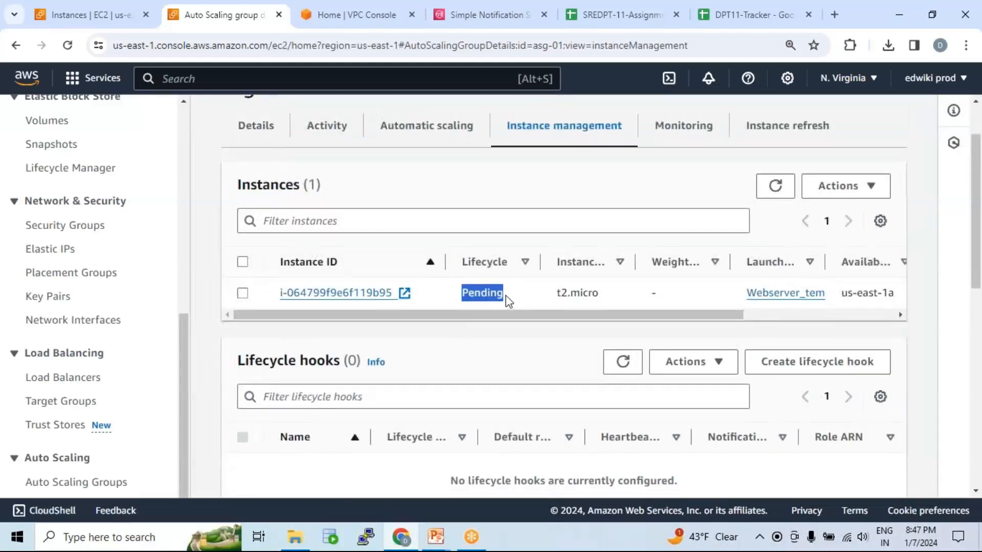
Examine asg-01's activity history for the instance termination and the launch of its replacement.
{"action": "left_click", "coordinate": [330, 132]}
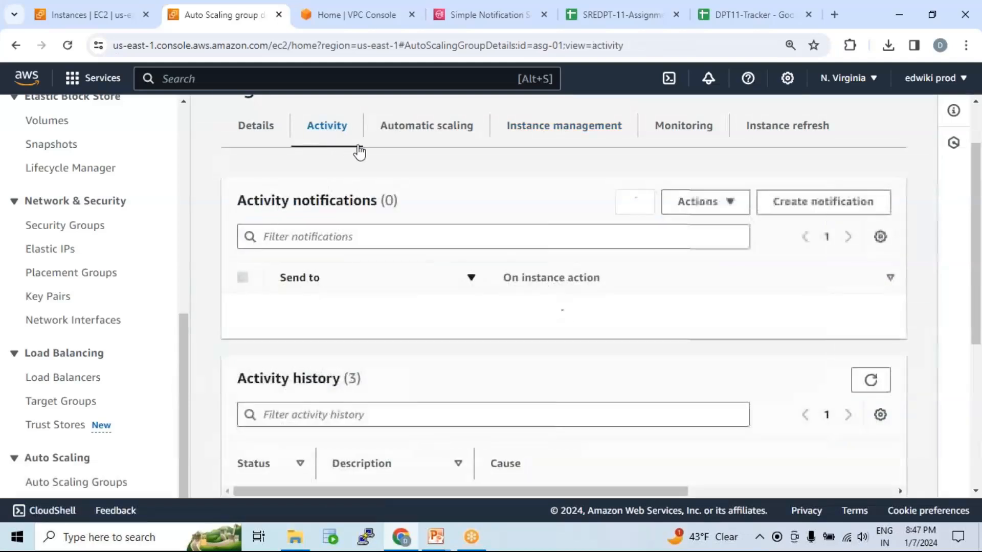
{"action": "scroll", "coordinate": [406, 333], "scroll_direction": "down", "scroll_amount": 5}
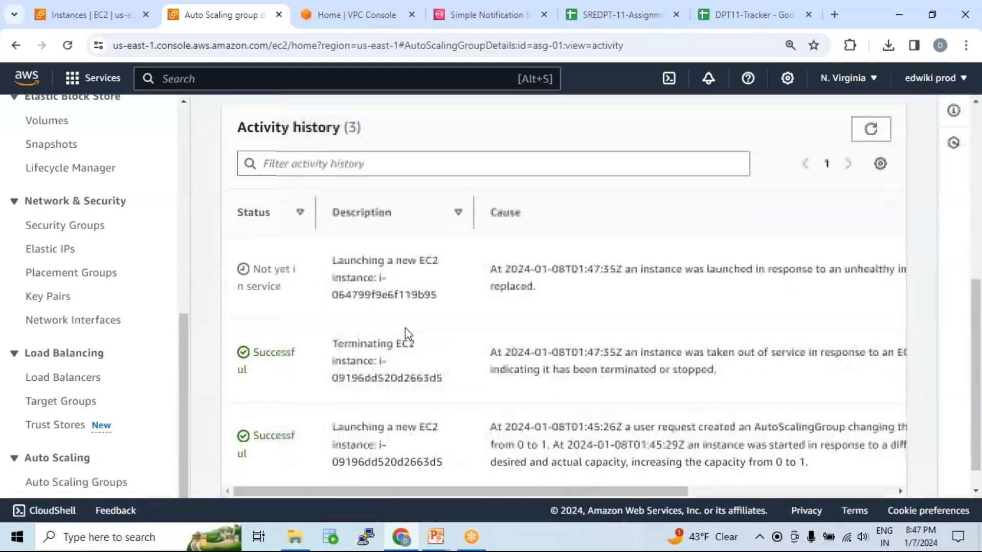
{"action": "scroll", "coordinate": [405, 334], "scroll_direction": "down", "scroll_amount": 1}
{"action": "left_click_drag", "start_coordinate": [335, 314], "coordinate": [450, 353]}
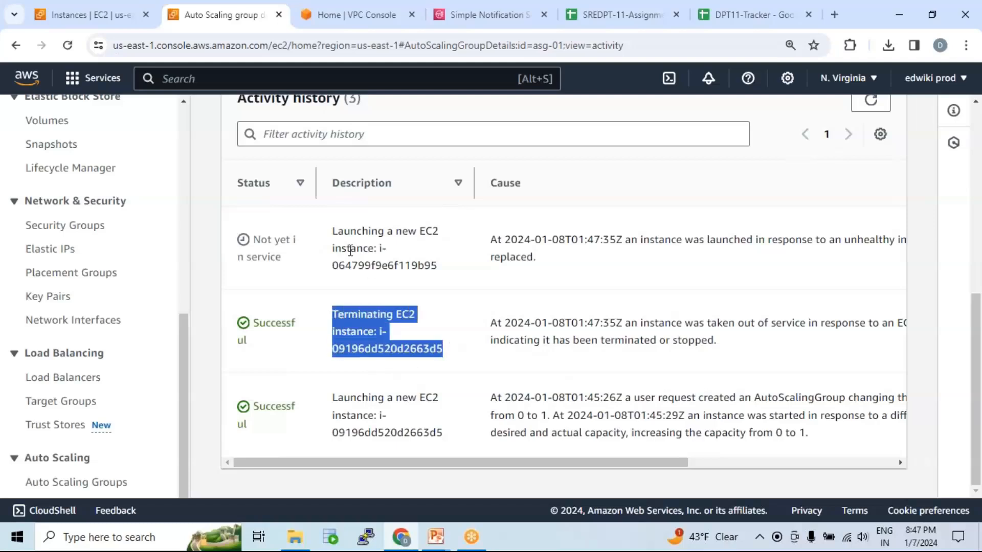
{"action": "left_click_drag", "start_coordinate": [334, 235], "coordinate": [451, 273]}
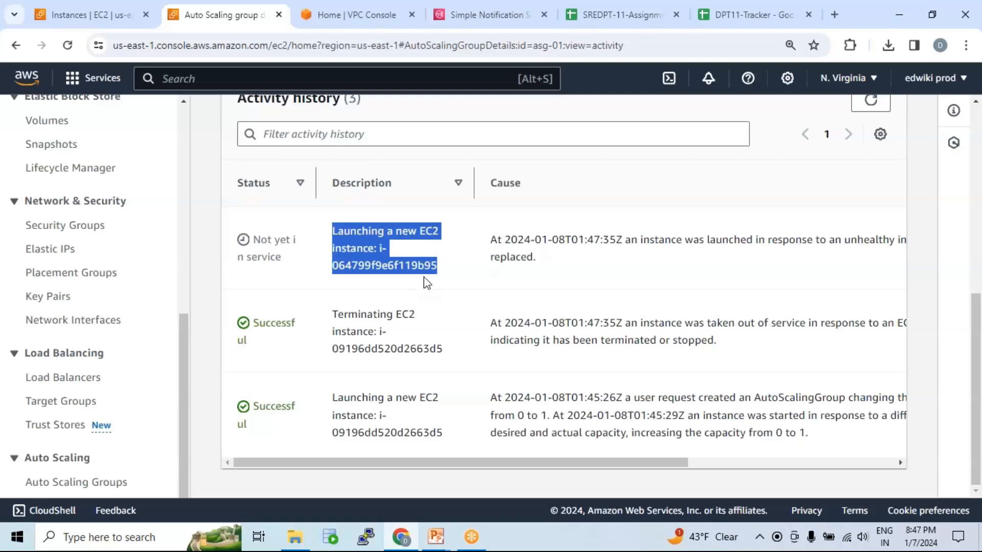
{"action": "scroll", "coordinate": [425, 280], "scroll_direction": "up", "scroll_amount": 3}
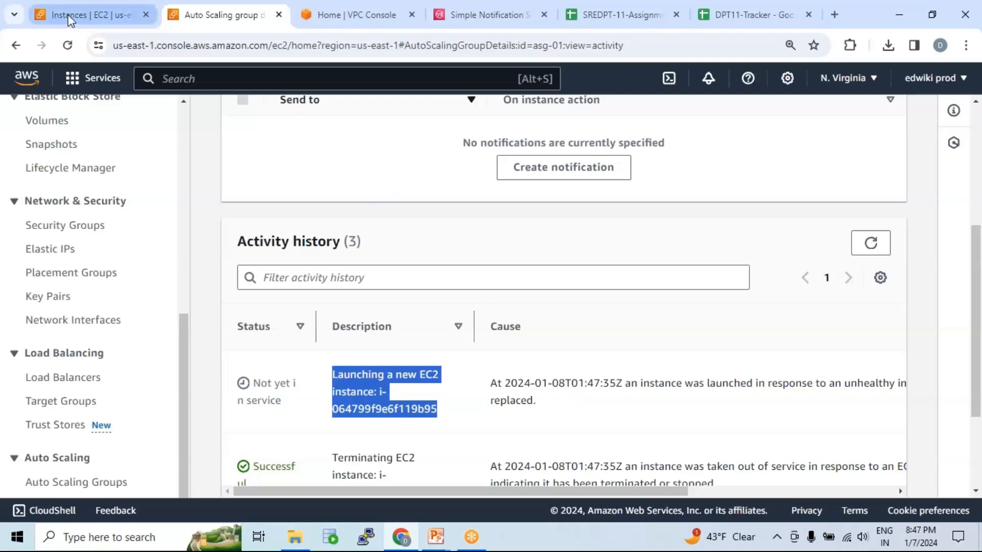
Start a new target group with the Instances target type and name it tg-01.
{"action": "left_click", "coordinate": [97, 17]}
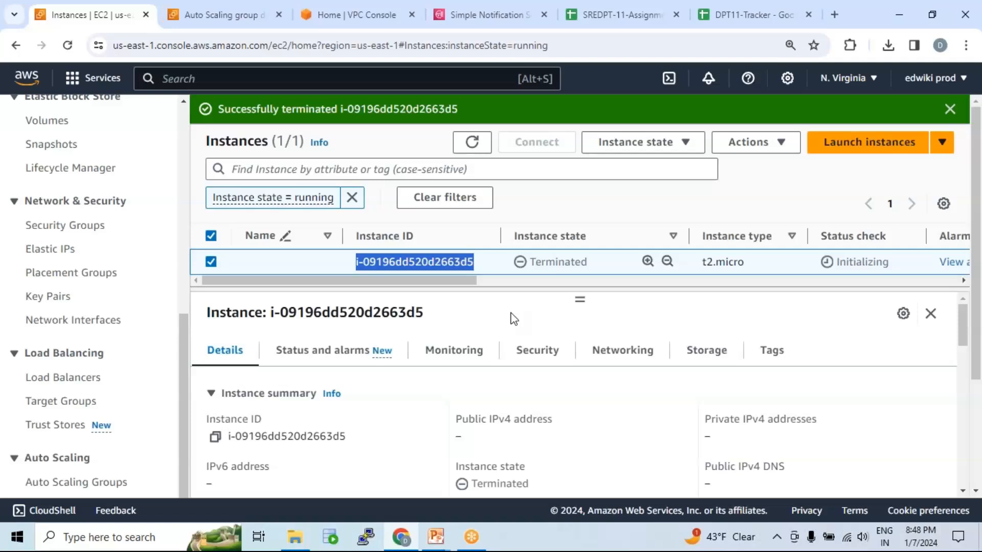
{"action": "left_click", "coordinate": [57, 402]}
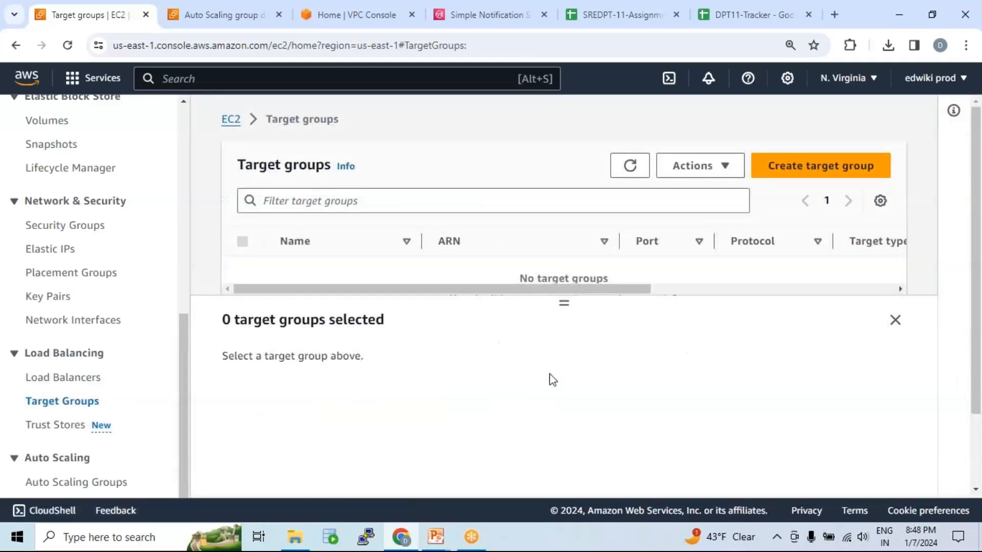
{"action": "left_click", "coordinate": [829, 173]}
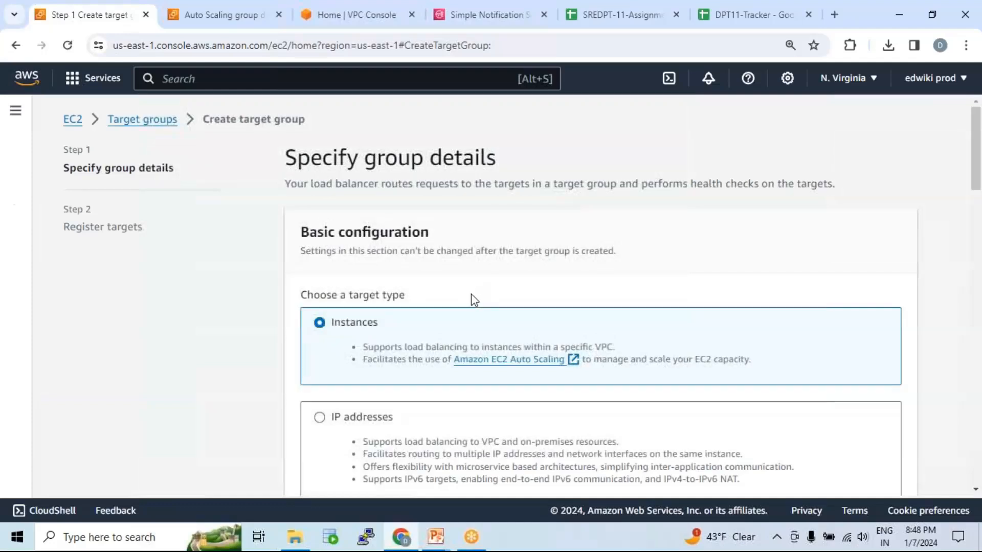
{"action": "scroll", "coordinate": [461, 289], "scroll_direction": "down", "scroll_amount": 1}
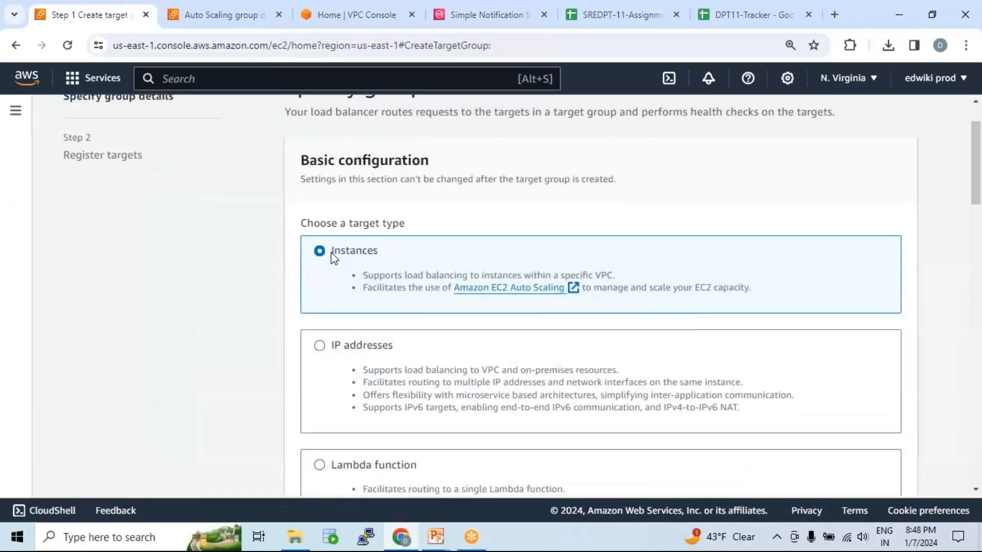
{"action": "left_click_drag", "start_coordinate": [332, 253], "coordinate": [381, 255]}
{"action": "scroll", "coordinate": [416, 266], "scroll_direction": "down", "scroll_amount": 5}
{"action": "left_click", "coordinate": [416, 310]}
{"action": "type", "text": "tg"}
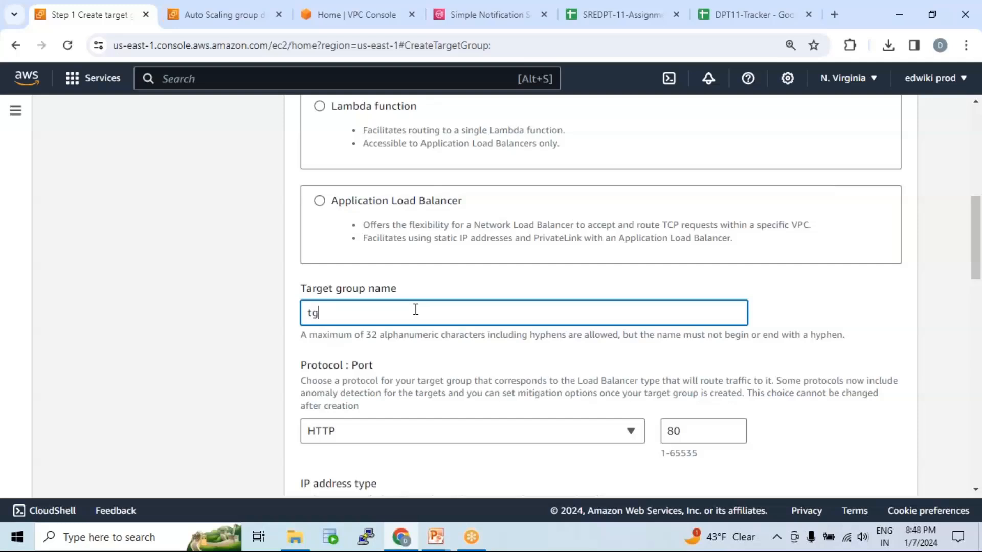
{"action": "type", "text": "-01"}
Keep HTTP on port 80 and select web-vpc-01 as the target group's VPC.
{"action": "scroll", "coordinate": [416, 309], "scroll_direction": "down", "scroll_amount": 4}
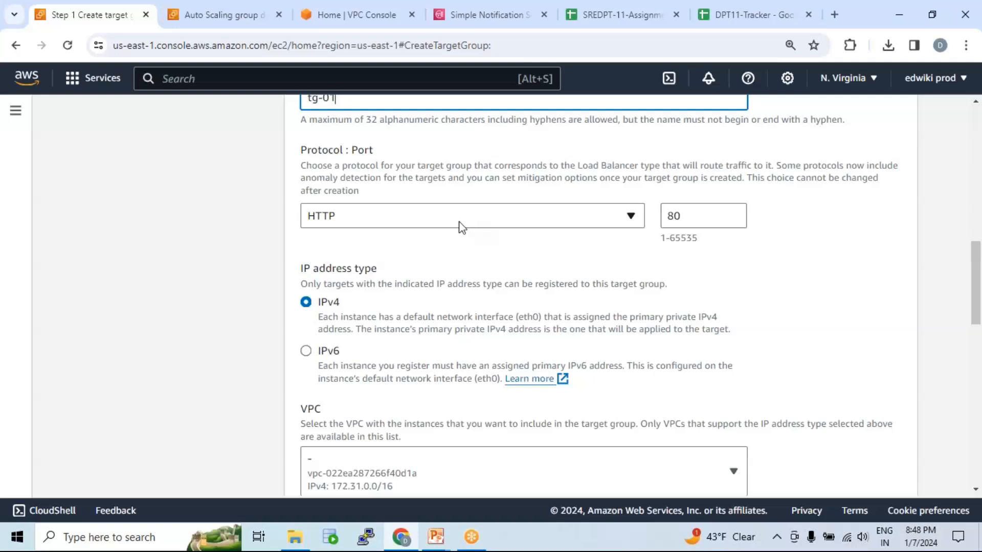
{"action": "left_click_drag", "start_coordinate": [693, 217], "coordinate": [648, 224]}
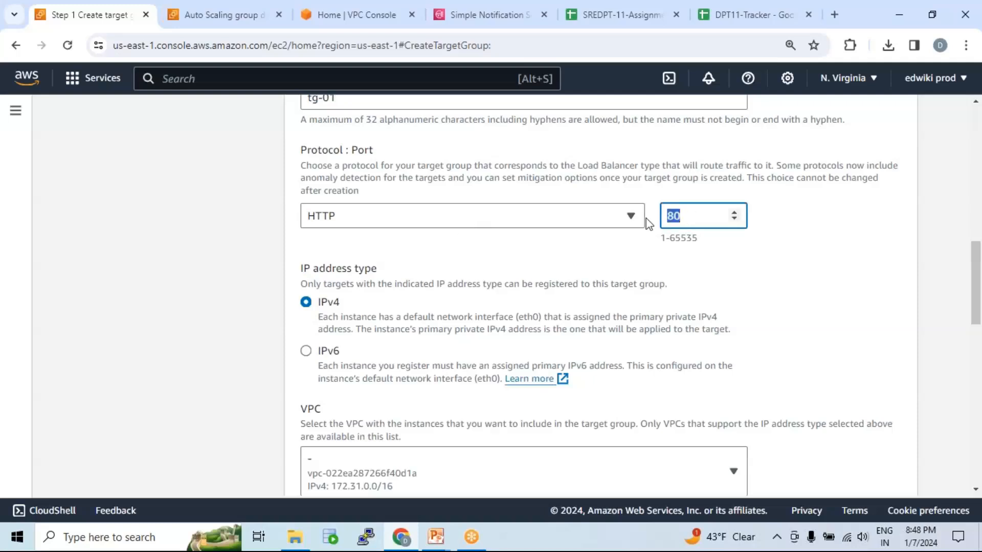
{"action": "scroll", "coordinate": [642, 201], "scroll_direction": "down", "scroll_amount": 4}
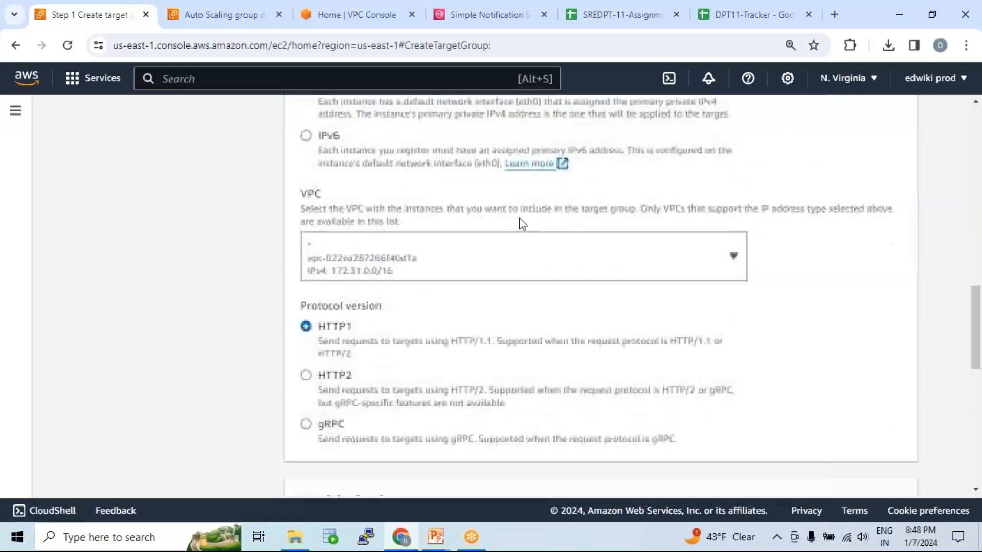
{"action": "left_click", "coordinate": [504, 268]}
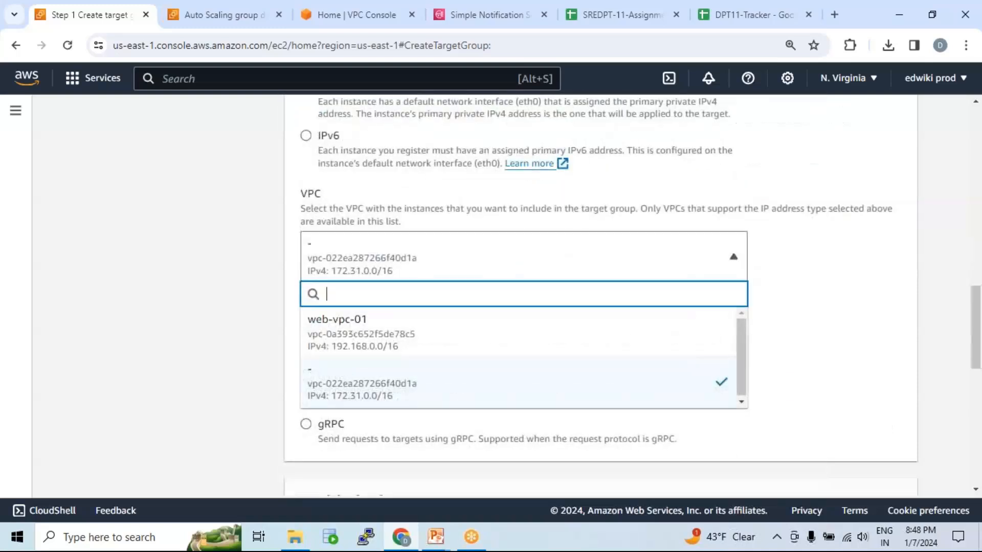
{"action": "left_click", "coordinate": [414, 334]}
Review the health check settings, including the advanced ones, keep their defaults and continue to target registration.
{"action": "scroll", "coordinate": [463, 305], "scroll_direction": "down", "scroll_amount": 3}
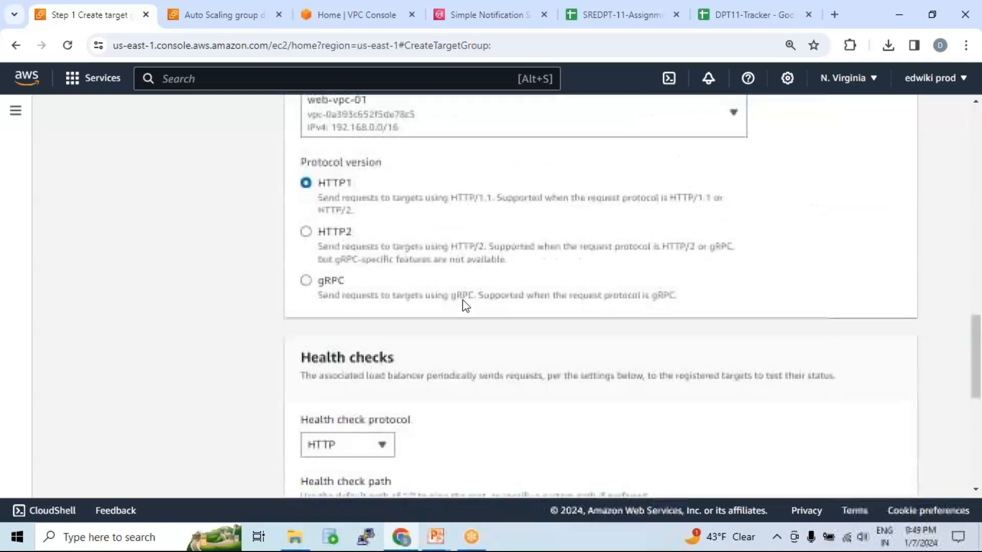
{"action": "scroll", "coordinate": [464, 305], "scroll_direction": "down", "scroll_amount": 4}
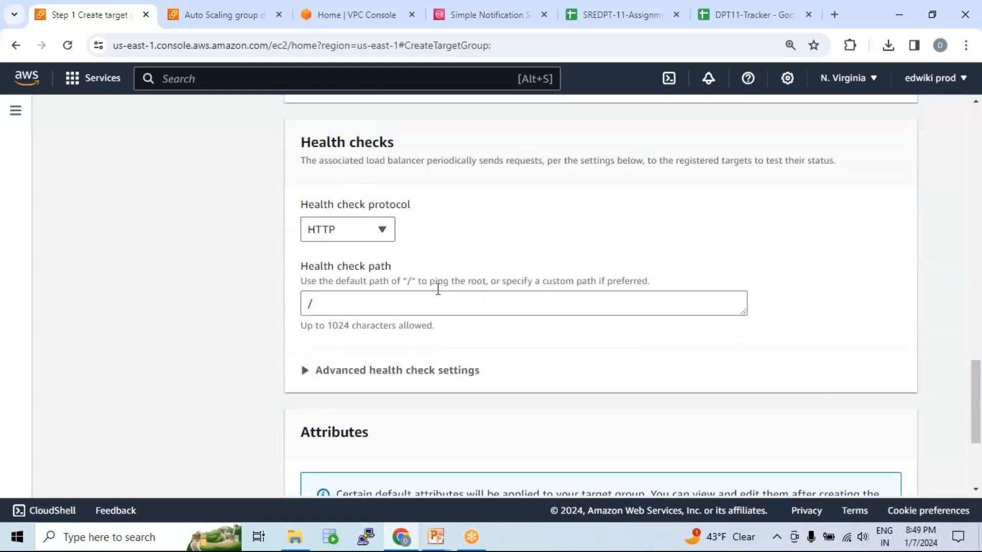
{"action": "left_click", "coordinate": [306, 371]}
{"action": "scroll", "coordinate": [413, 345], "scroll_direction": "down", "scroll_amount": 7}
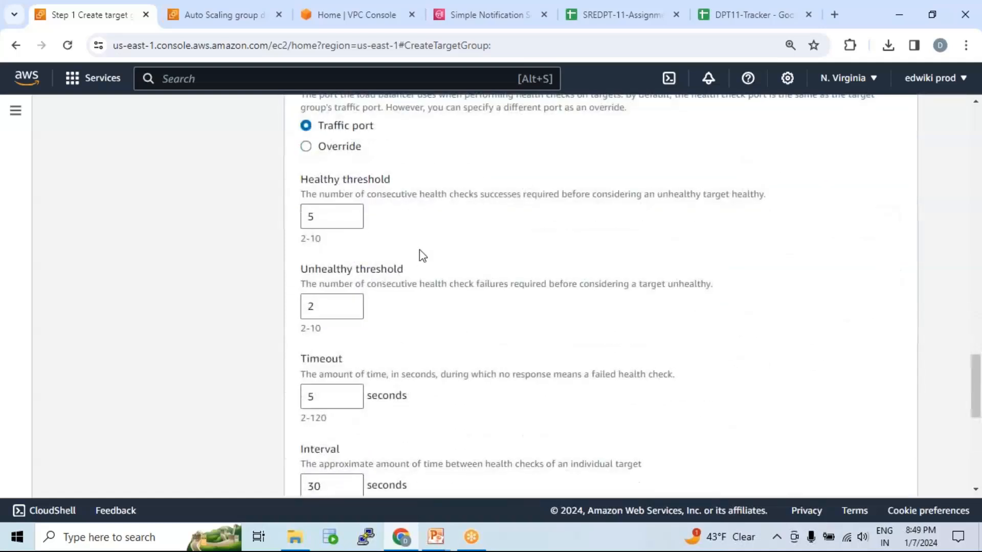
{"action": "scroll", "coordinate": [422, 254], "scroll_direction": "down", "scroll_amount": 7}
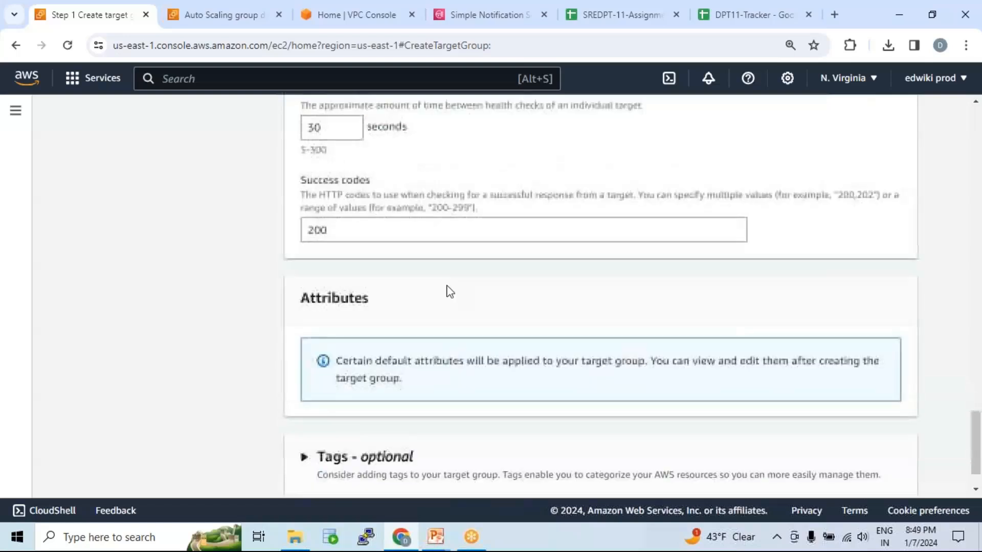
{"action": "scroll", "coordinate": [451, 292], "scroll_direction": "down", "scroll_amount": 2}
{"action": "left_click", "coordinate": [888, 473]}
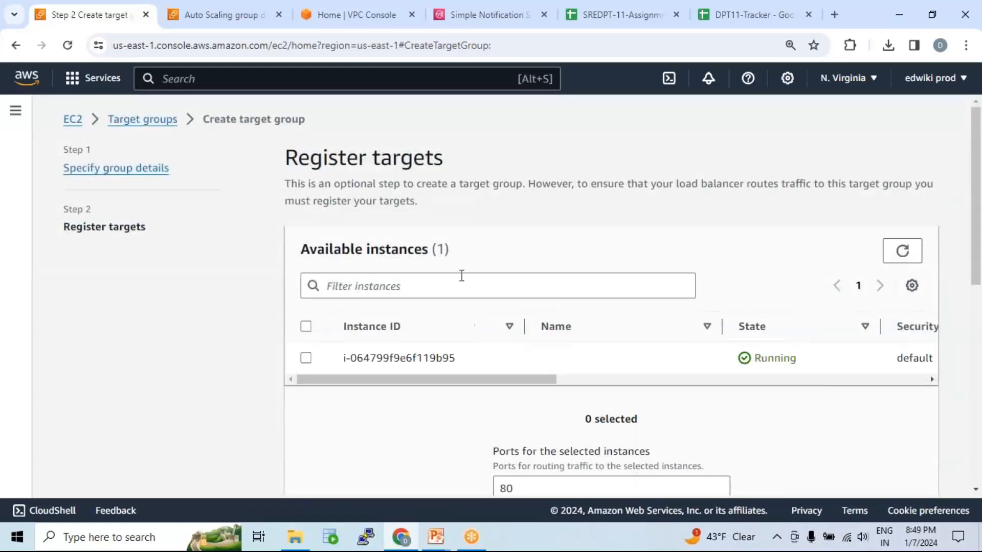
Leave the running instance unregistered and create the target group tg-01 without any targets.
{"action": "scroll", "coordinate": [461, 276], "scroll_direction": "down", "scroll_amount": 1}
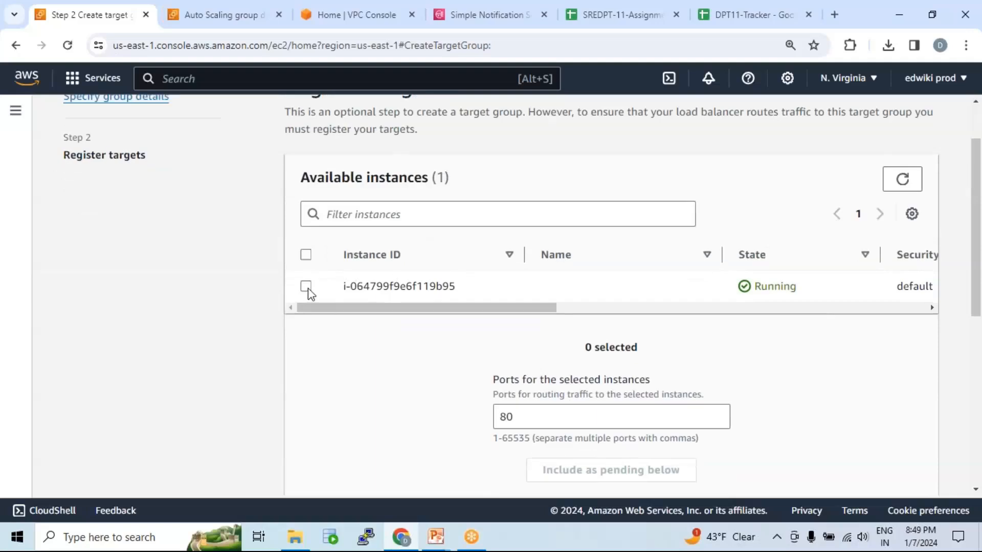
{"action": "left_click", "coordinate": [306, 286]}
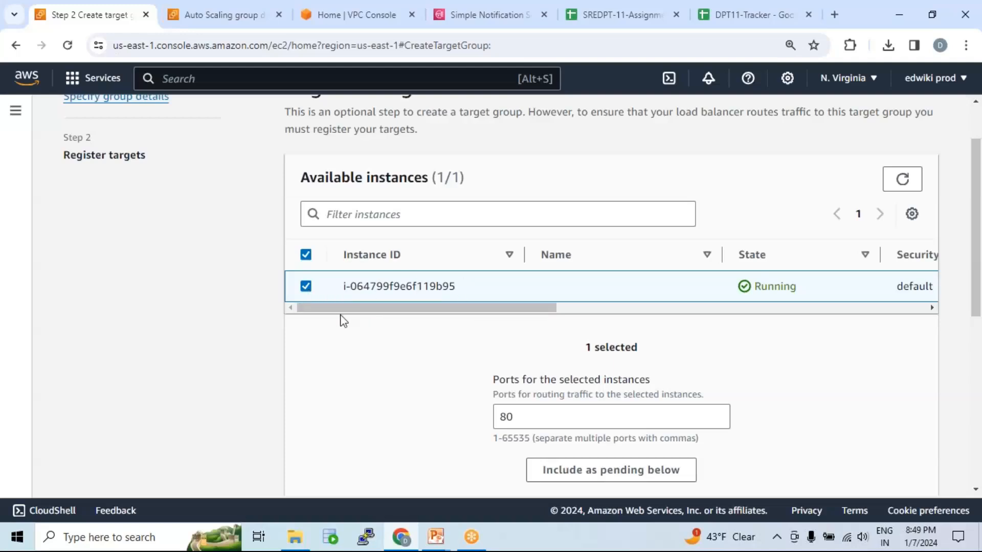
{"action": "left_click", "coordinate": [306, 287]}
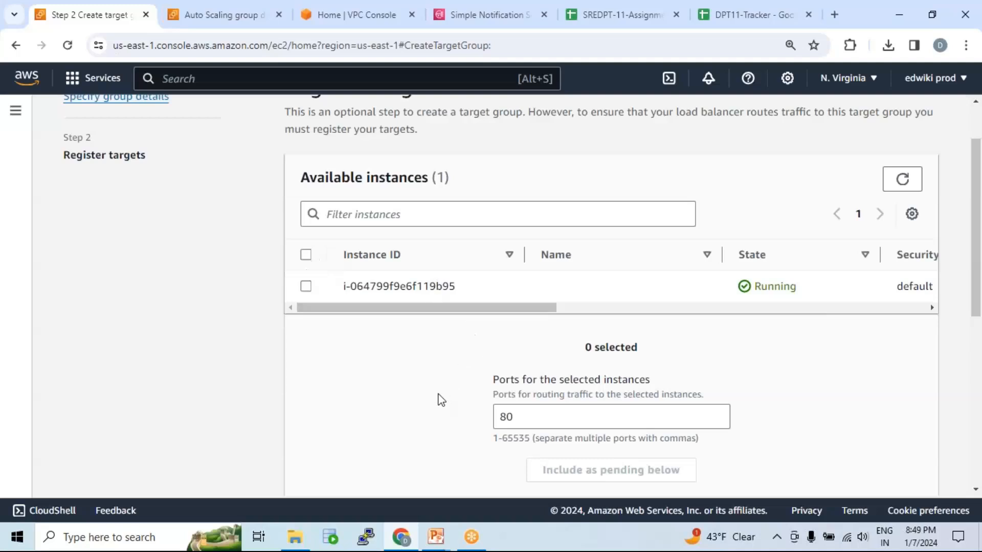
{"action": "scroll", "coordinate": [437, 391], "scroll_direction": "down", "scroll_amount": 7}
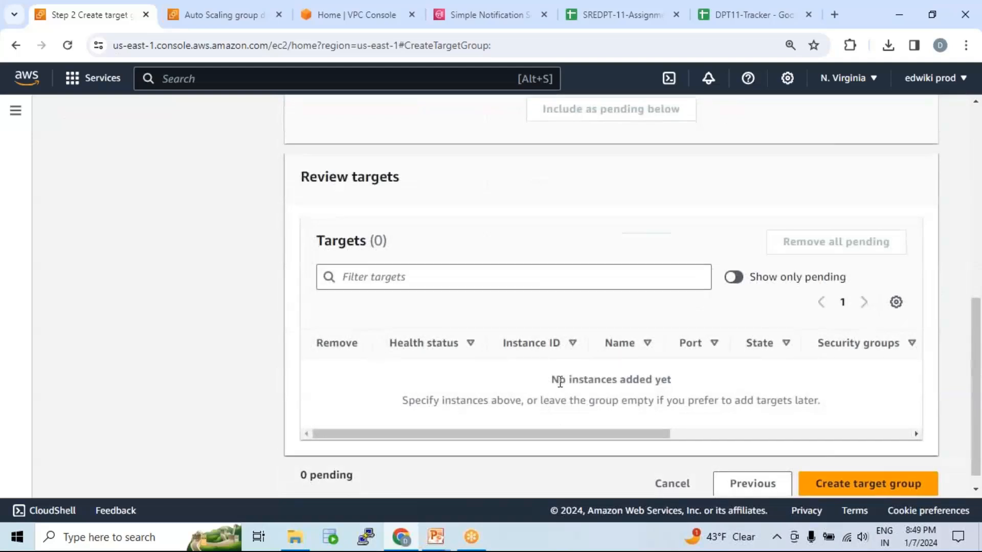
{"action": "scroll", "coordinate": [563, 381], "scroll_direction": "down", "scroll_amount": 1}
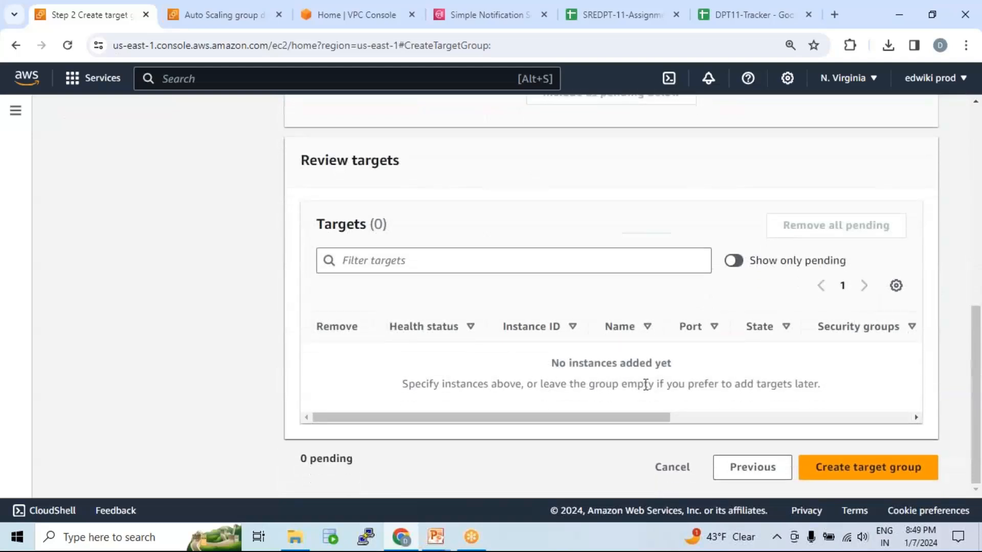
{"action": "left_click", "coordinate": [876, 471]}
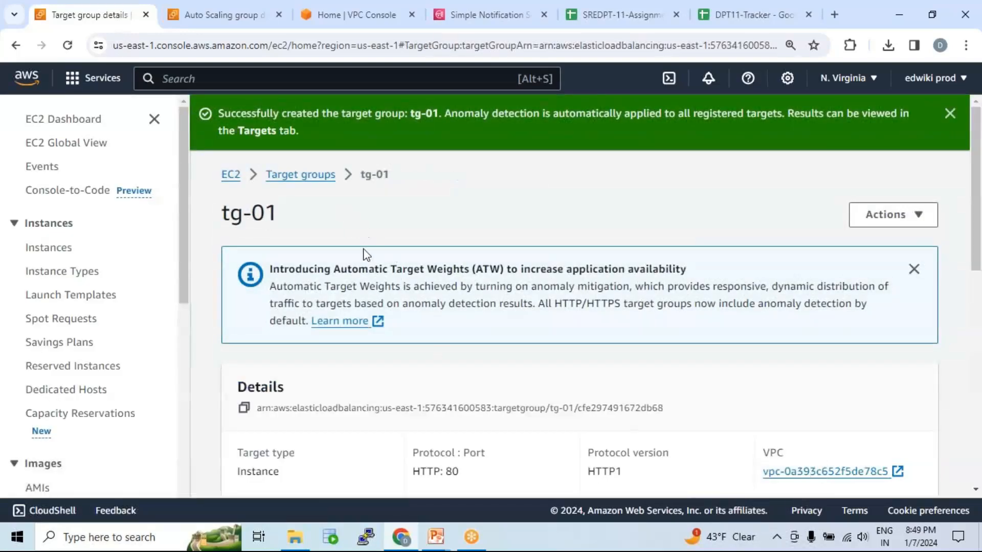
Check tg-01's details for its total, healthy and unhealthy target counts.
{"action": "scroll", "coordinate": [375, 257], "scroll_direction": "down", "scroll_amount": 3}
{"action": "scroll", "coordinate": [377, 258], "scroll_direction": "down", "scroll_amount": 2}
{"action": "double_click", "coordinate": [393, 280]}
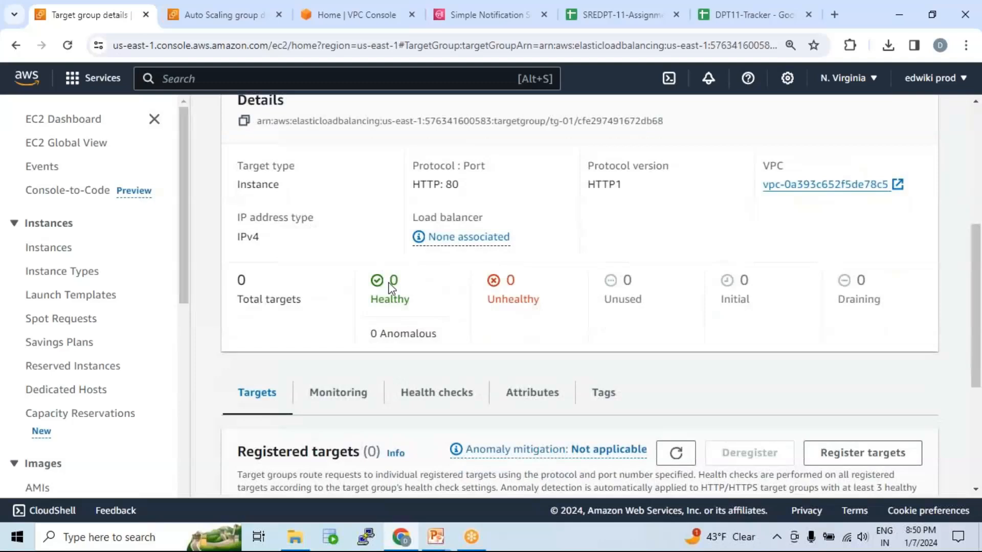
{"action": "double_click", "coordinate": [510, 280]}
{"action": "double_click", "coordinate": [240, 281]}
Open the Auto Scaling group asg-01 and find the load balancing section in its details.
{"action": "scroll", "coordinate": [143, 387], "scroll_direction": "down", "scroll_amount": 4}
{"action": "scroll", "coordinate": [77, 460], "scroll_direction": "down", "scroll_amount": 4}
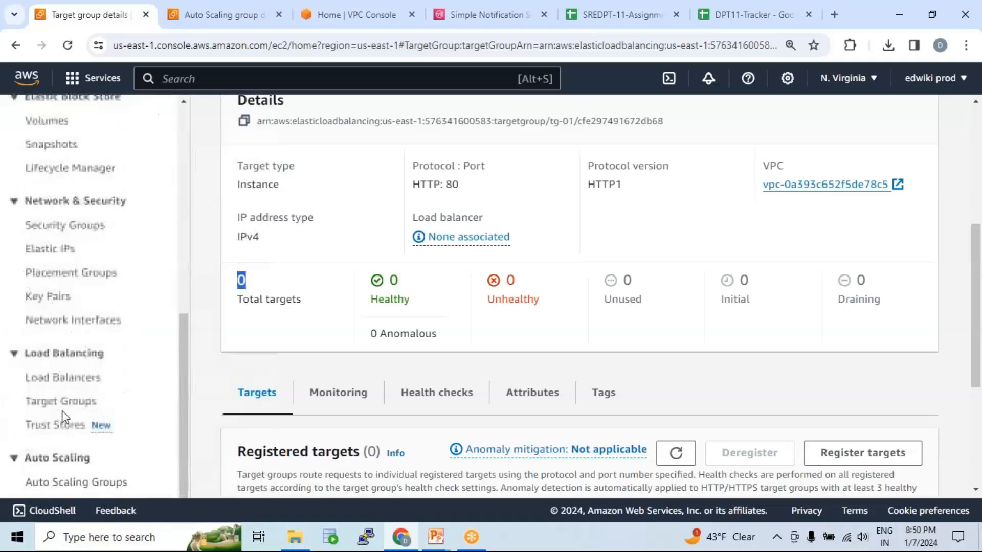
{"action": "left_click", "coordinate": [75, 488]}
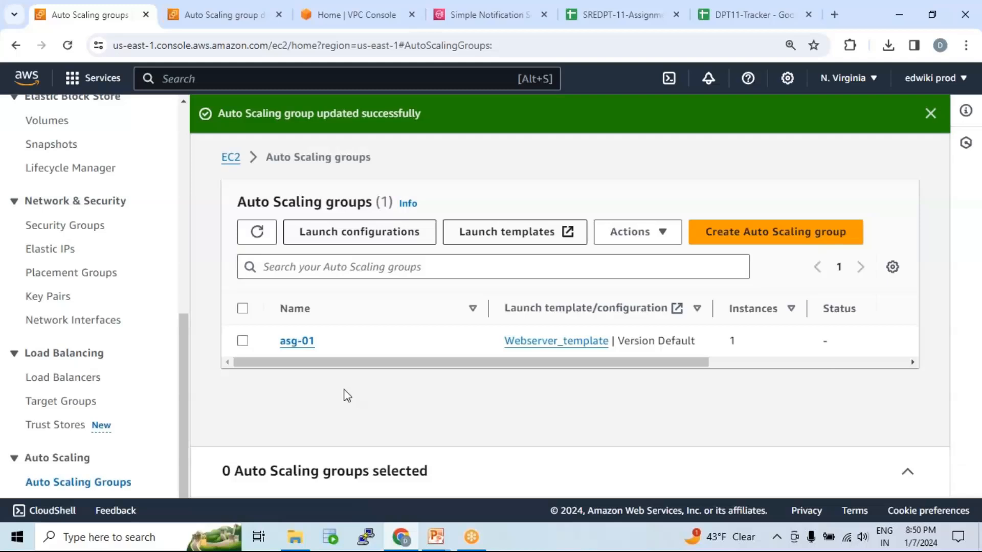
{"action": "left_click", "coordinate": [295, 346]}
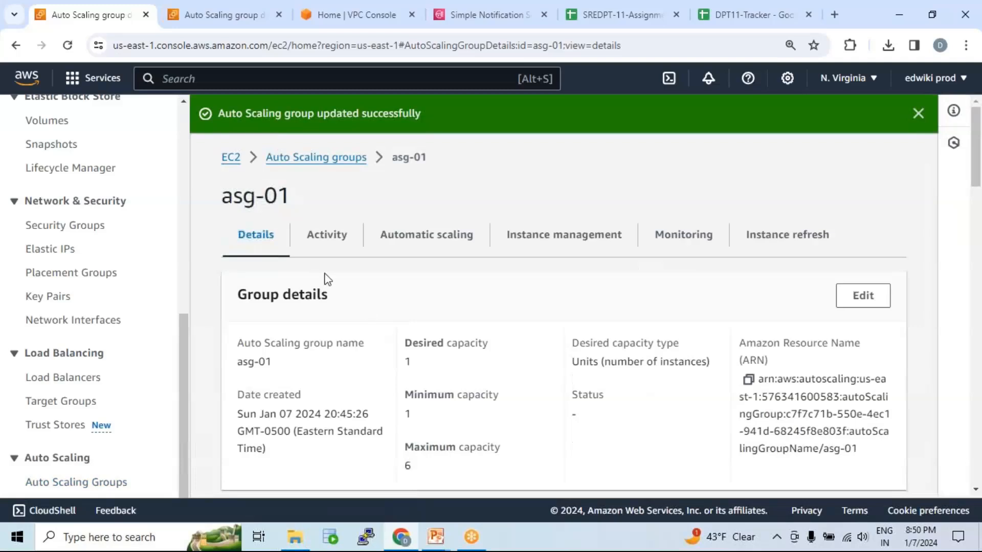
{"action": "scroll", "coordinate": [539, 358], "scroll_direction": "down", "scroll_amount": 10}
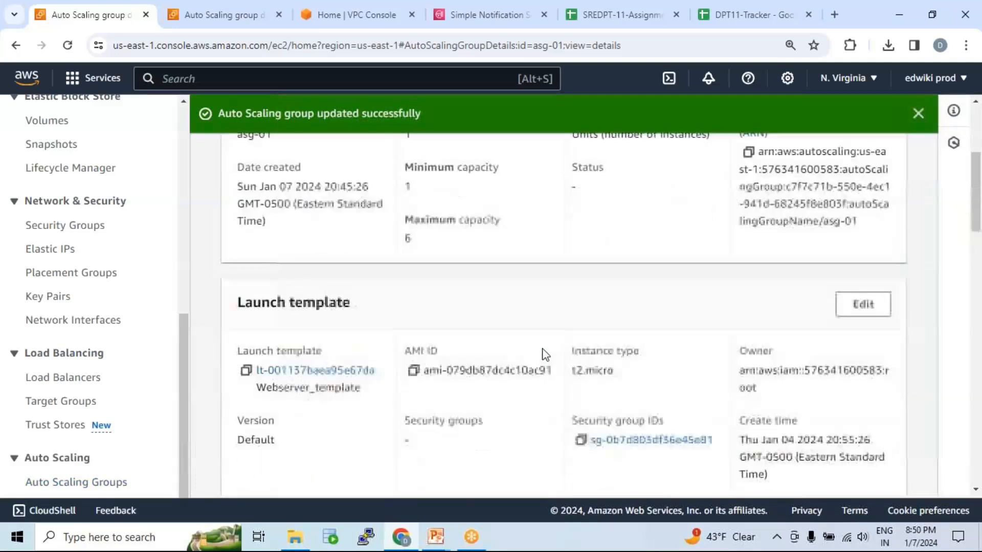
{"action": "scroll", "coordinate": [543, 347], "scroll_direction": "down", "scroll_amount": 5}
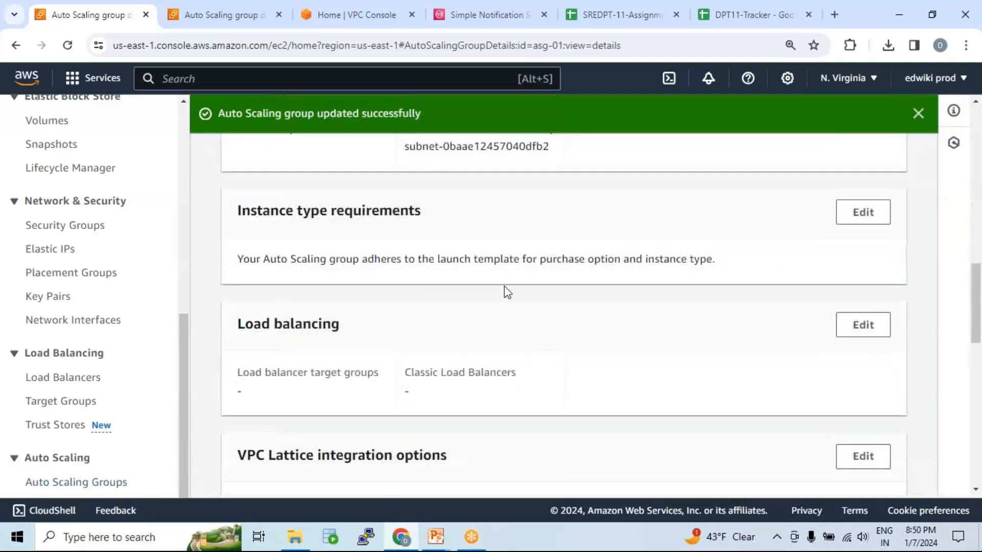
{"action": "scroll", "coordinate": [460, 276], "scroll_direction": "down", "scroll_amount": 2}
{"action": "scroll", "coordinate": [450, 266], "scroll_direction": "up", "scroll_amount": 1}
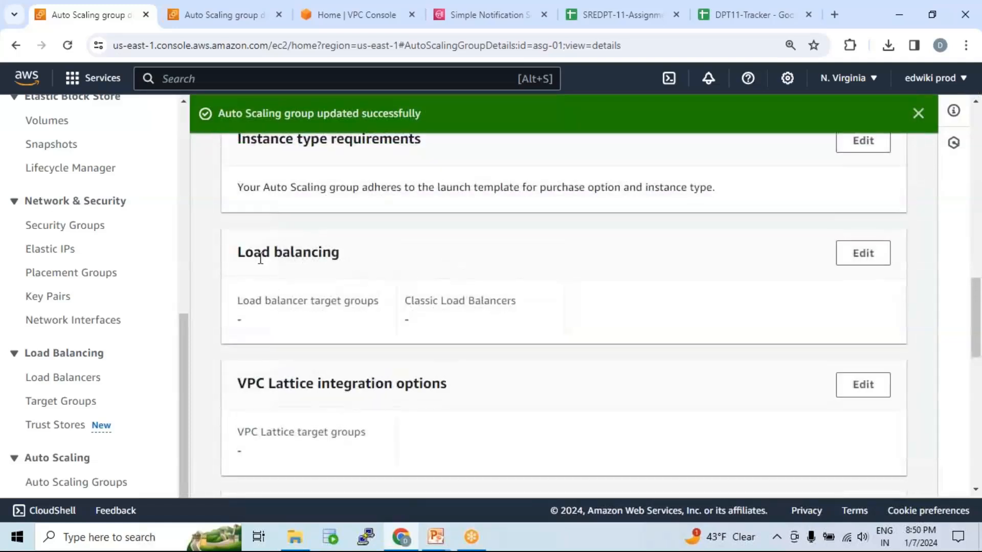
{"action": "left_click_drag", "start_coordinate": [237, 258], "coordinate": [441, 255]}
Edit asg-01's load balancing to use Application, Network or Gateway Load Balancer target groups, attach tg-01 and save the update.
{"action": "left_click", "coordinate": [864, 262]}
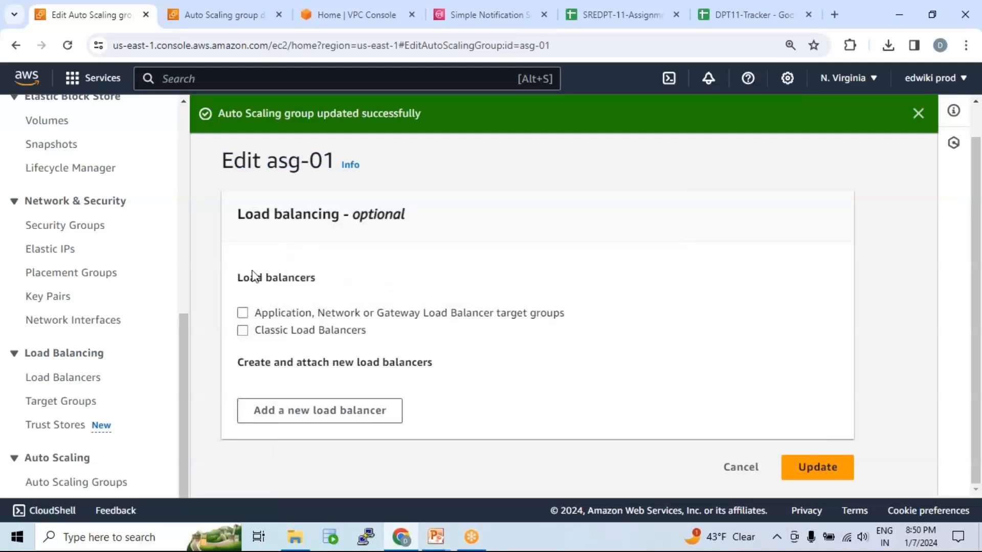
{"action": "left_click", "coordinate": [243, 312]}
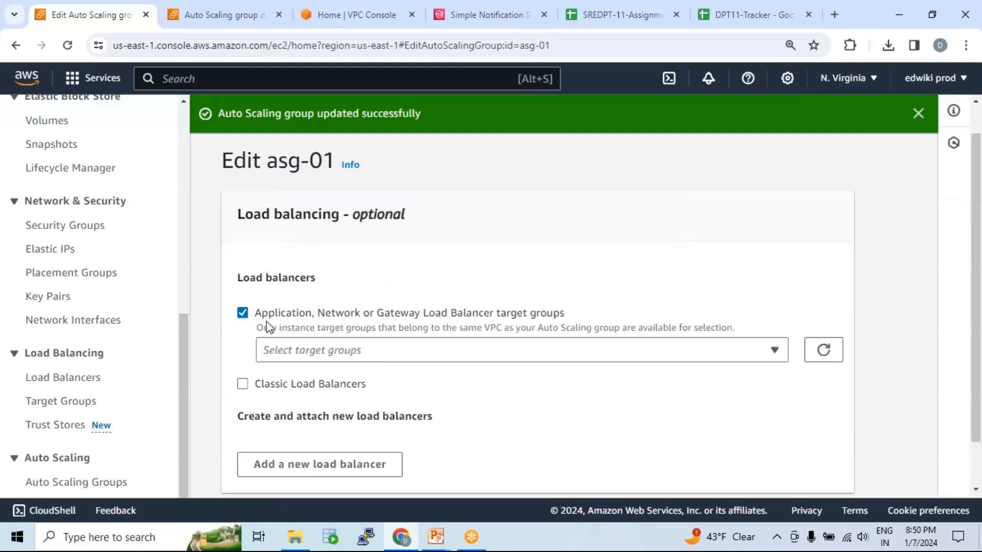
{"action": "left_click", "coordinate": [428, 353]}
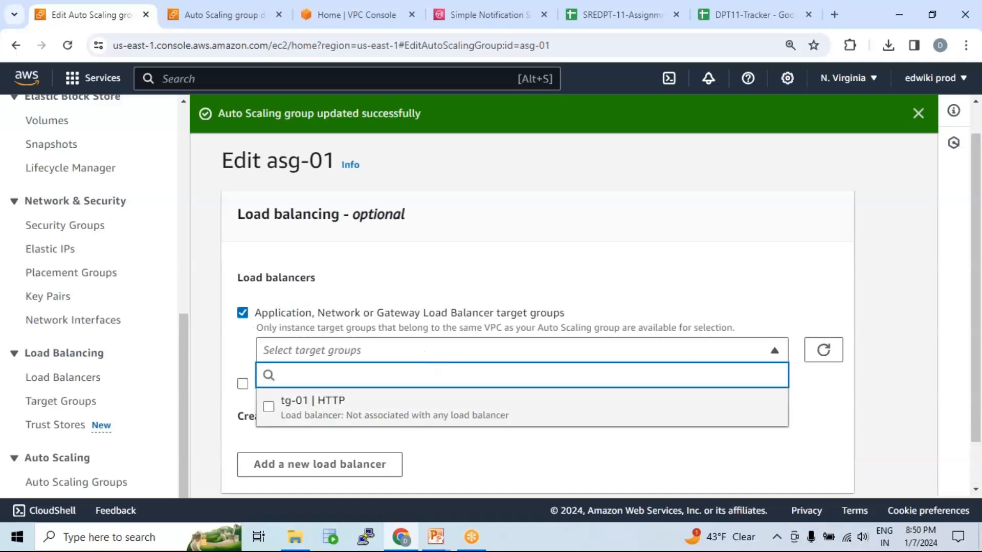
{"action": "left_click", "coordinate": [269, 407]}
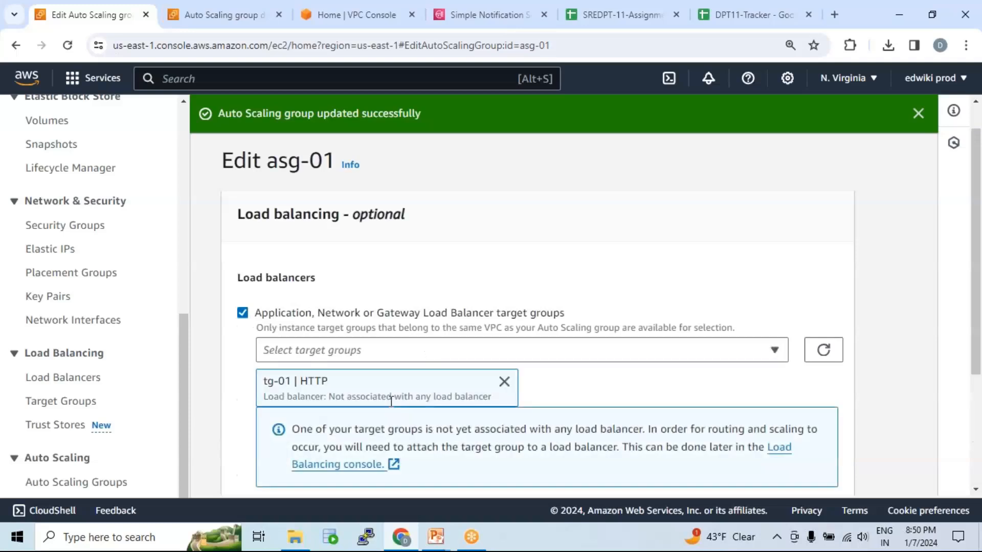
{"action": "scroll", "coordinate": [469, 400], "scroll_direction": "down", "scroll_amount": 3}
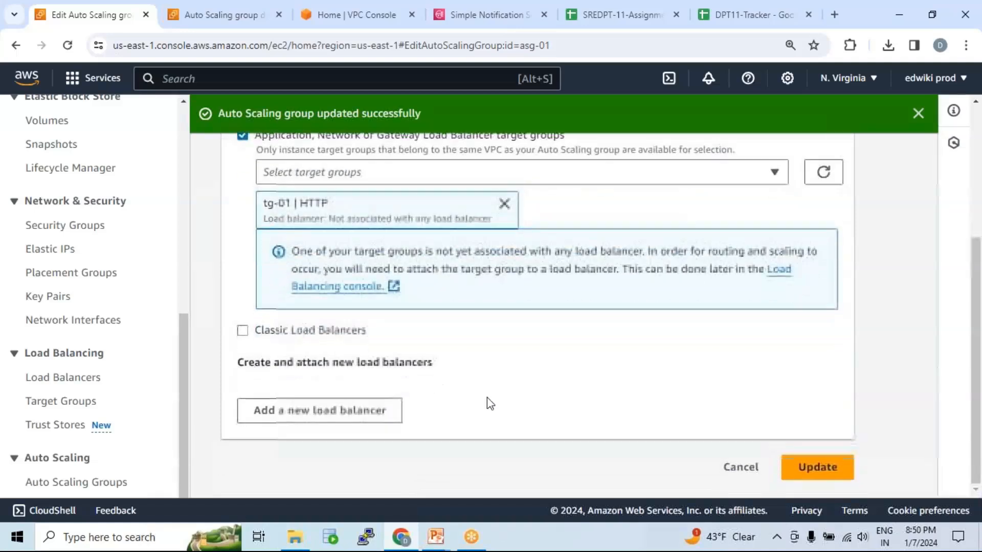
{"action": "left_click", "coordinate": [819, 468]}
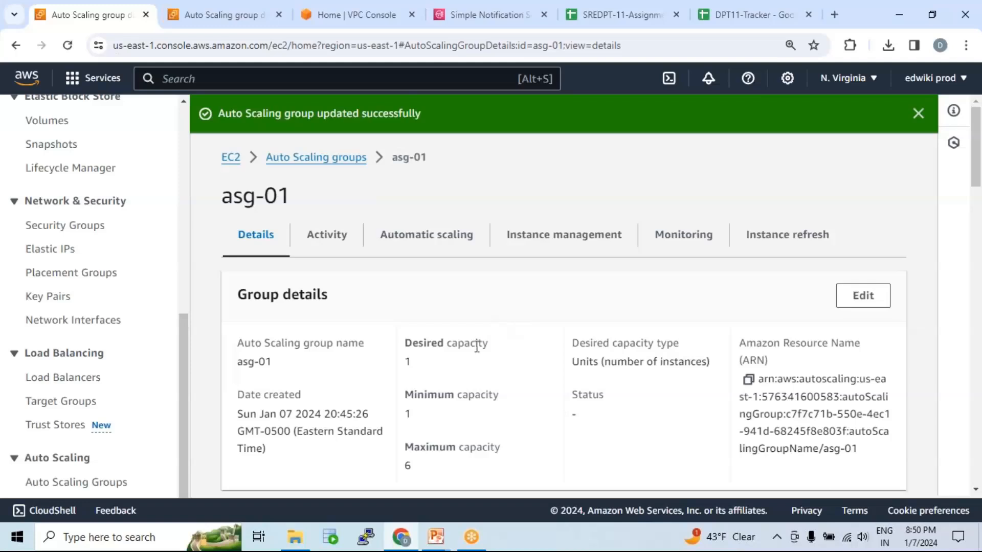
Open target group tg-01, refresh its registered targets and check the instance's health status.
{"action": "left_click", "coordinate": [65, 403]}
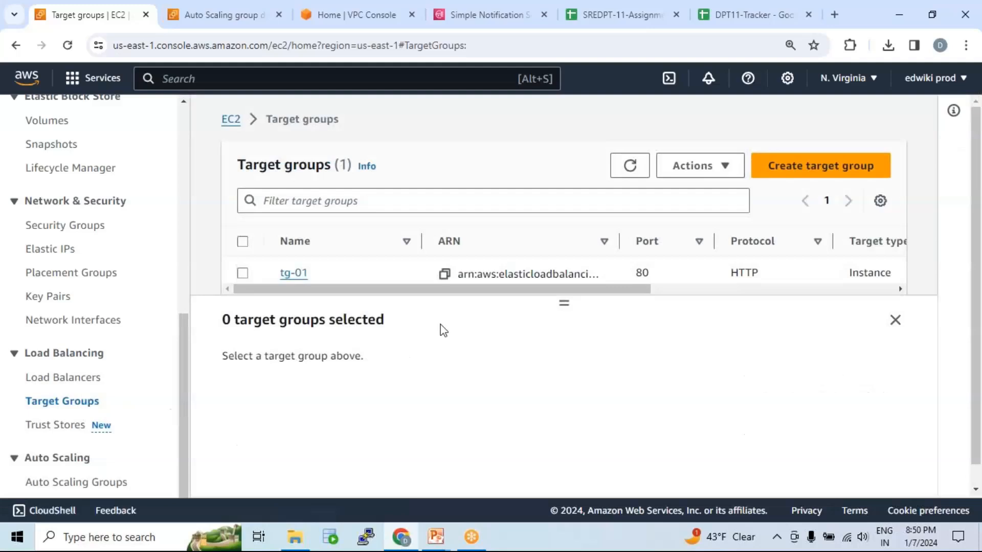
{"action": "left_click", "coordinate": [295, 274]}
{"action": "scroll", "coordinate": [438, 313], "scroll_direction": "down", "scroll_amount": 5}
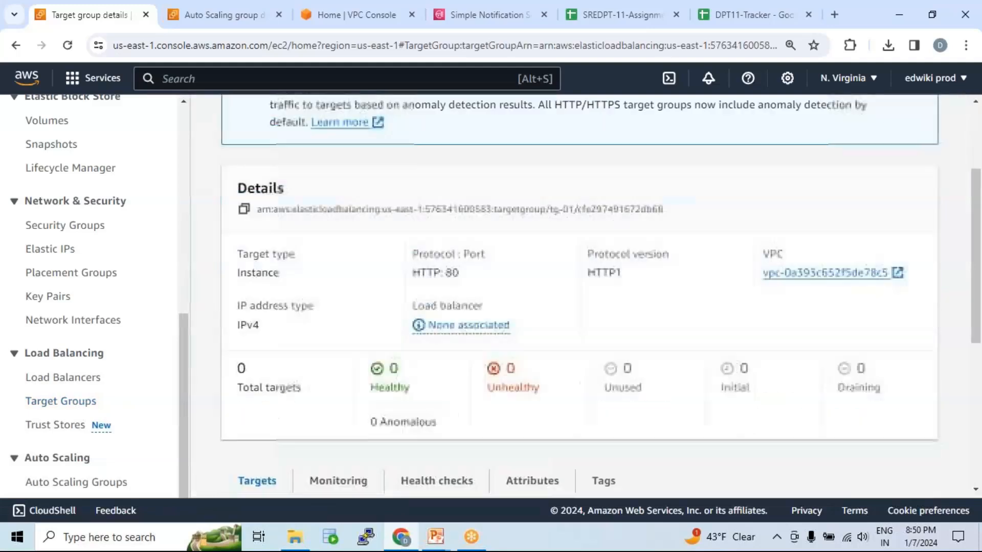
{"action": "left_click", "coordinate": [676, 398]}
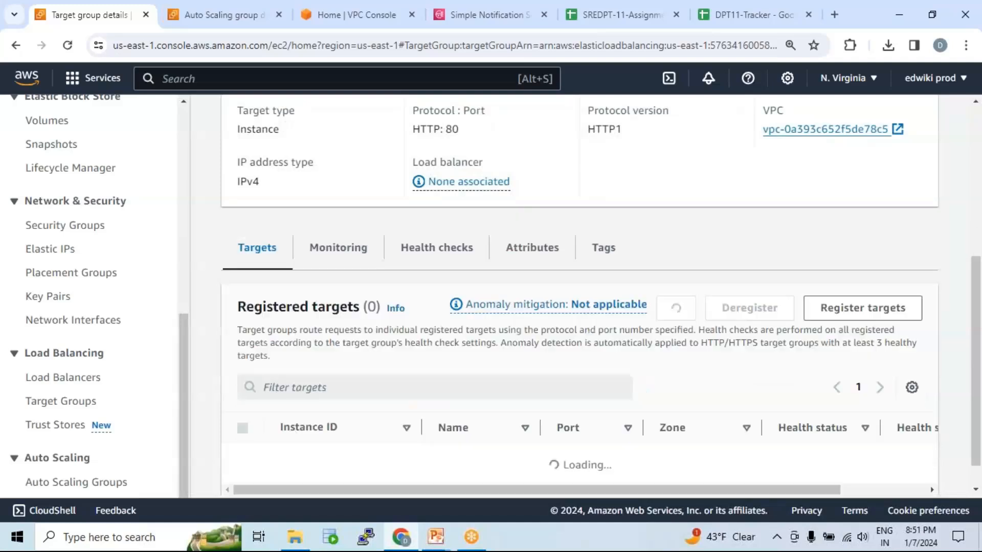
{"action": "scroll", "coordinate": [477, 276], "scroll_direction": "down", "scroll_amount": 3}
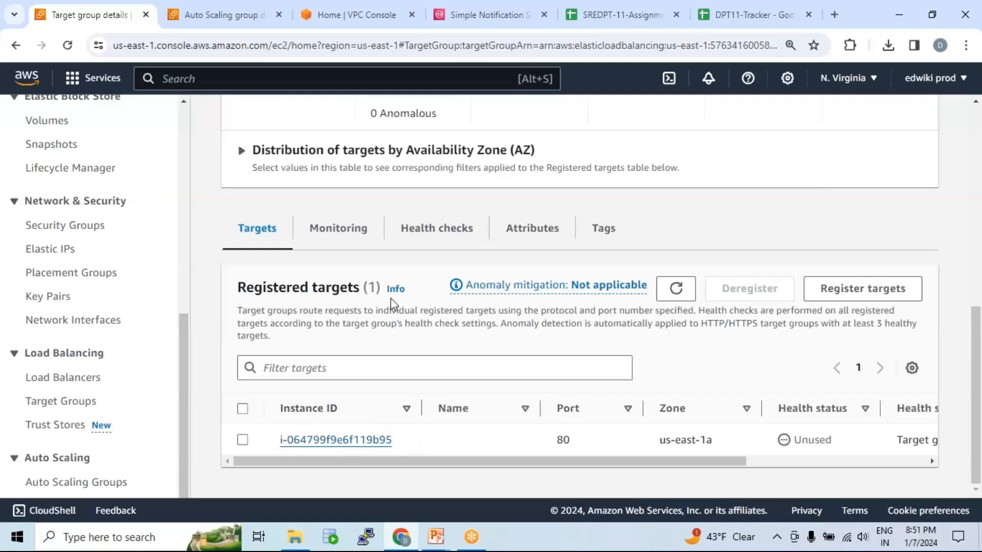
{"action": "left_click_drag", "start_coordinate": [795, 440], "coordinate": [841, 443]}
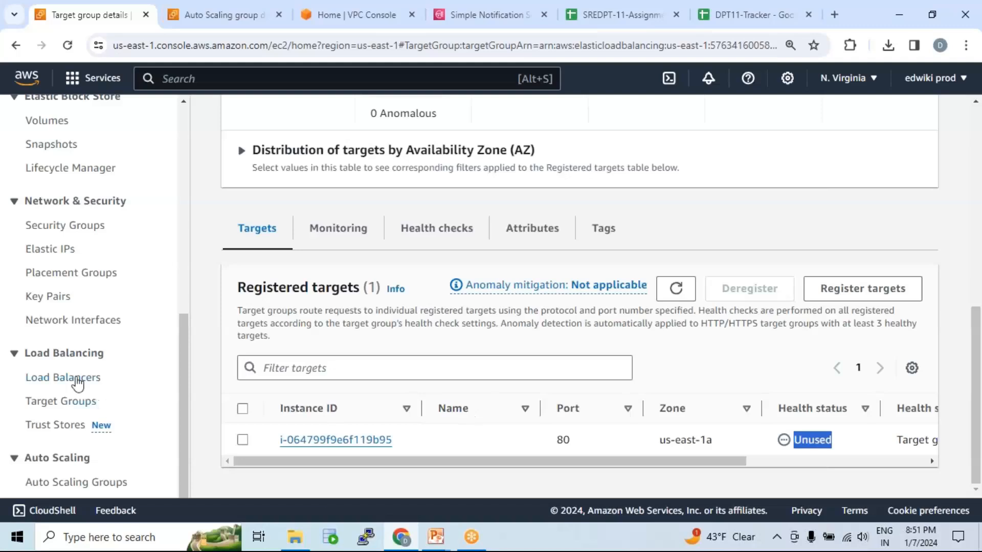
Start creating a load balancer, compare the available types and choose Application Load Balancer.
{"action": "left_click", "coordinate": [76, 378]}
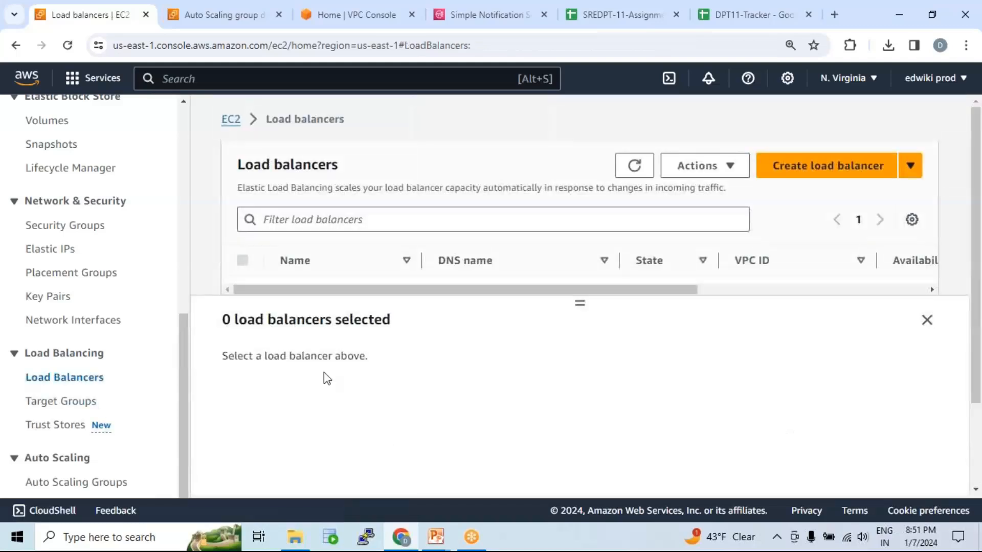
{"action": "scroll", "coordinate": [619, 255], "scroll_direction": "down", "scroll_amount": 1}
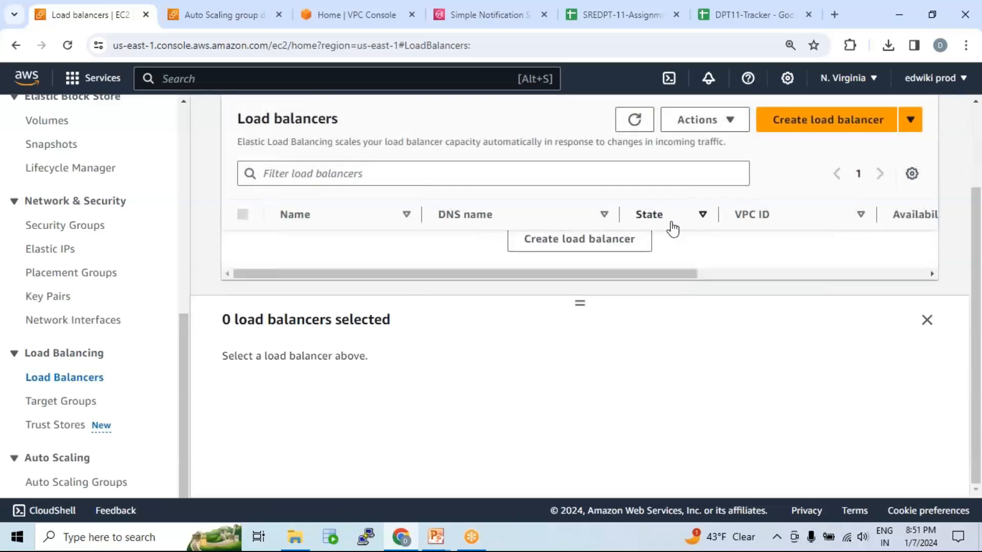
{"action": "left_click", "coordinate": [837, 132]}
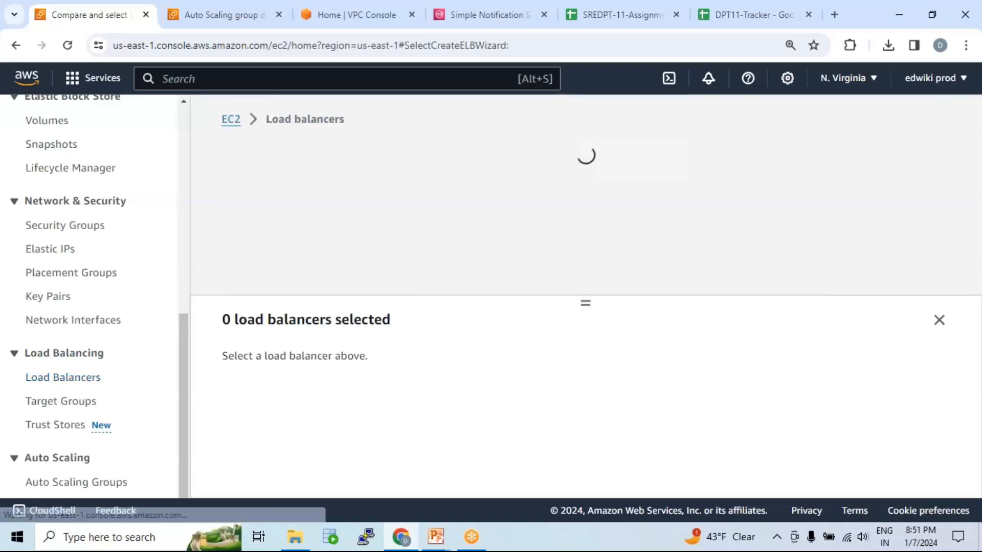
{"action": "scroll", "coordinate": [434, 276], "scroll_direction": "down", "scroll_amount": 3}
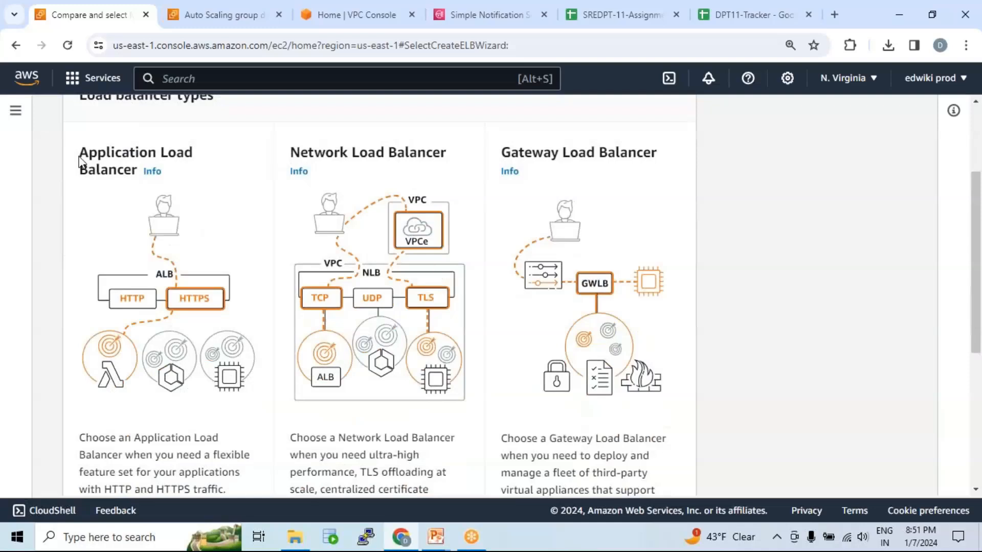
{"action": "left_click_drag", "start_coordinate": [79, 152], "coordinate": [137, 171]}
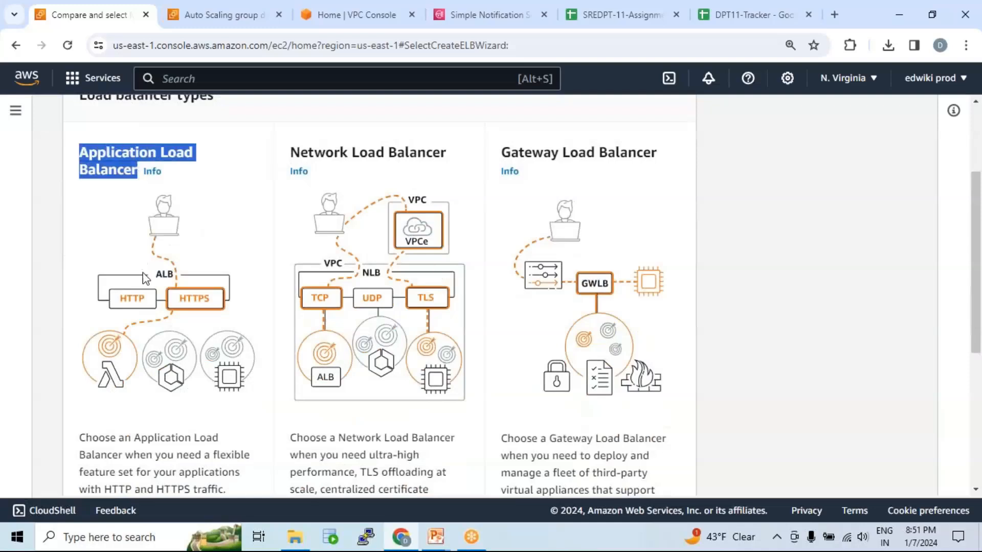
{"action": "scroll", "coordinate": [159, 279], "scroll_direction": "down", "scroll_amount": 4}
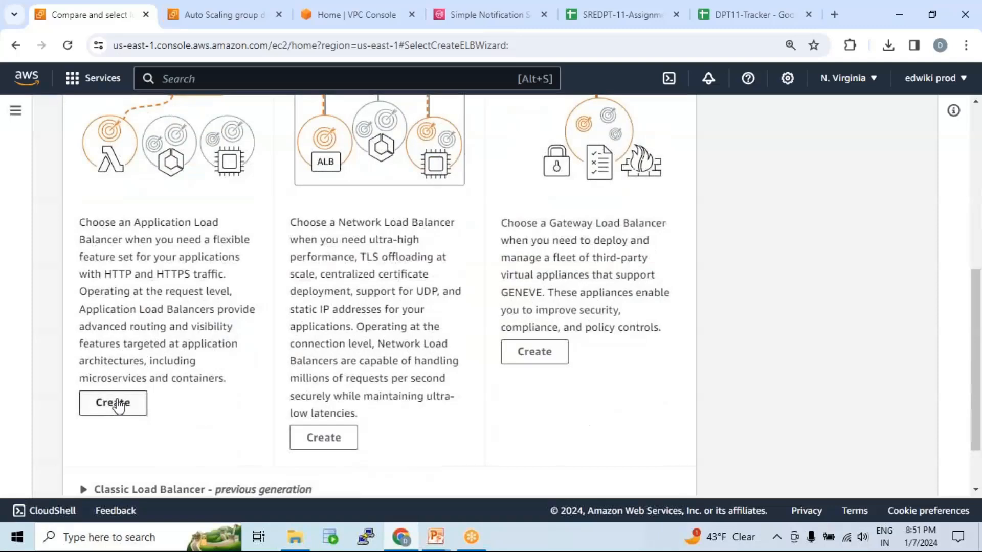
{"action": "scroll", "coordinate": [127, 355], "scroll_direction": "up", "scroll_amount": 3}
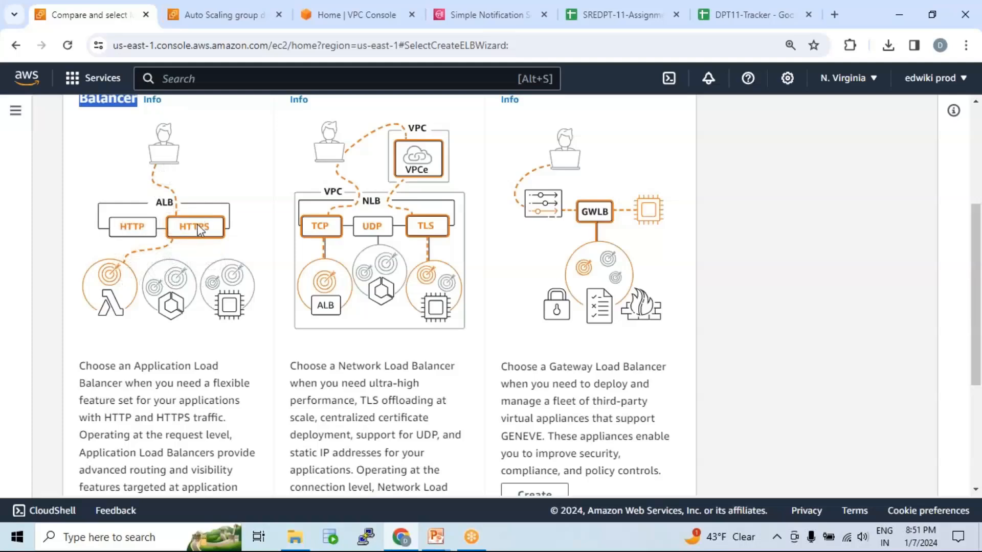
{"action": "scroll", "coordinate": [164, 313], "scroll_direction": "down", "scroll_amount": 2}
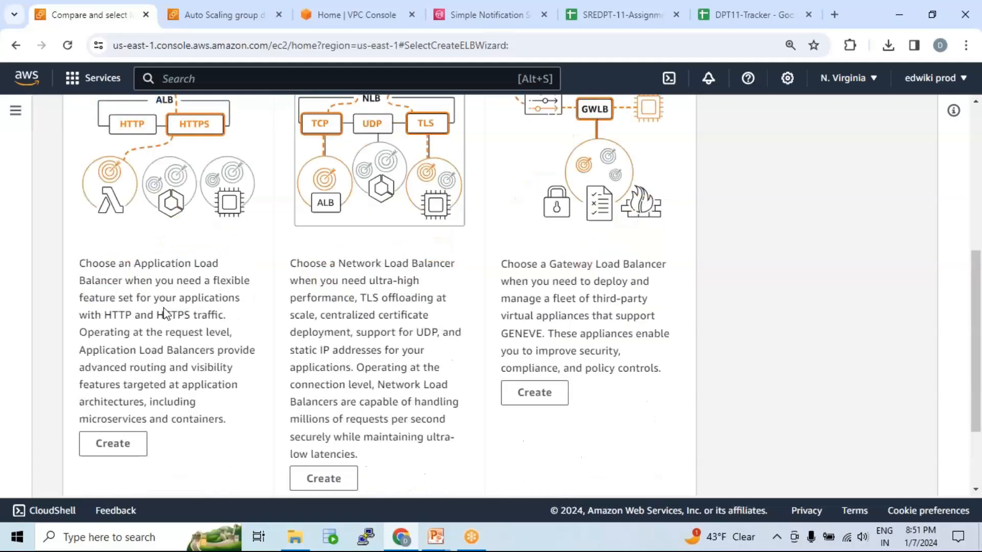
{"action": "scroll", "coordinate": [164, 312], "scroll_direction": "down", "scroll_amount": 2}
{"action": "left_click", "coordinate": [113, 331]}
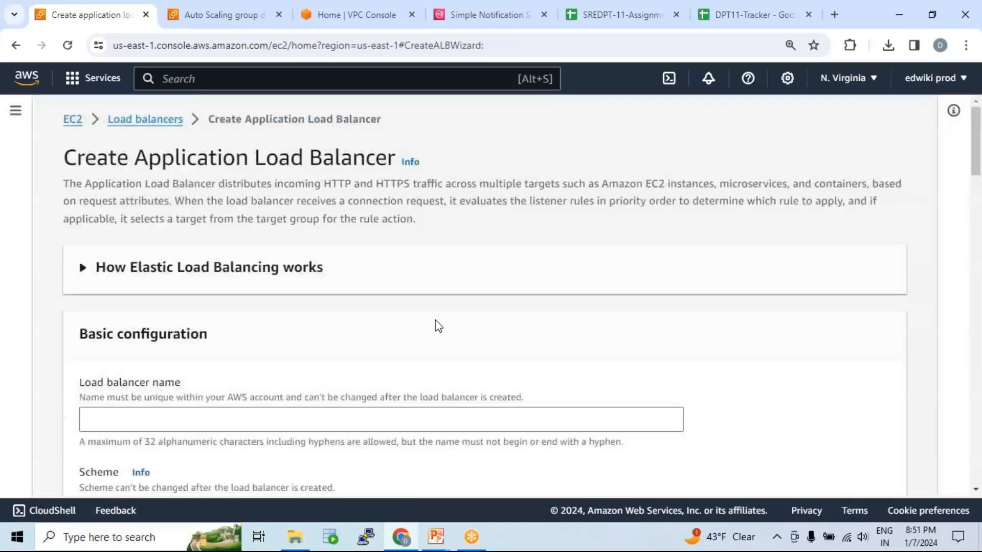
Name the load balancer lb-01 and keep the Internet-facing scheme with the IPv4 address type.
{"action": "scroll", "coordinate": [261, 302], "scroll_direction": "down", "scroll_amount": 3}
{"action": "left_click", "coordinate": [224, 275]}
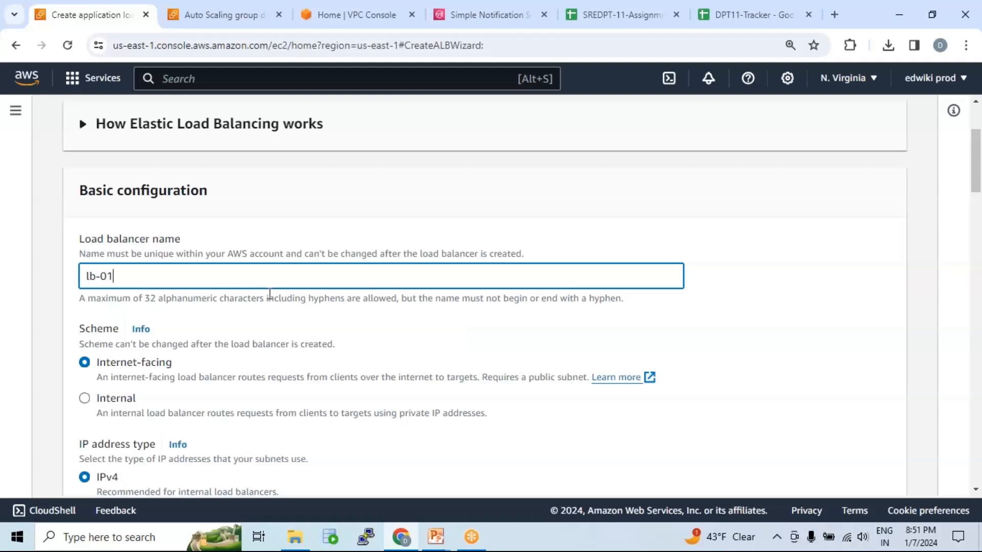
{"action": "scroll", "coordinate": [270, 294], "scroll_direction": "down", "scroll_amount": 3}
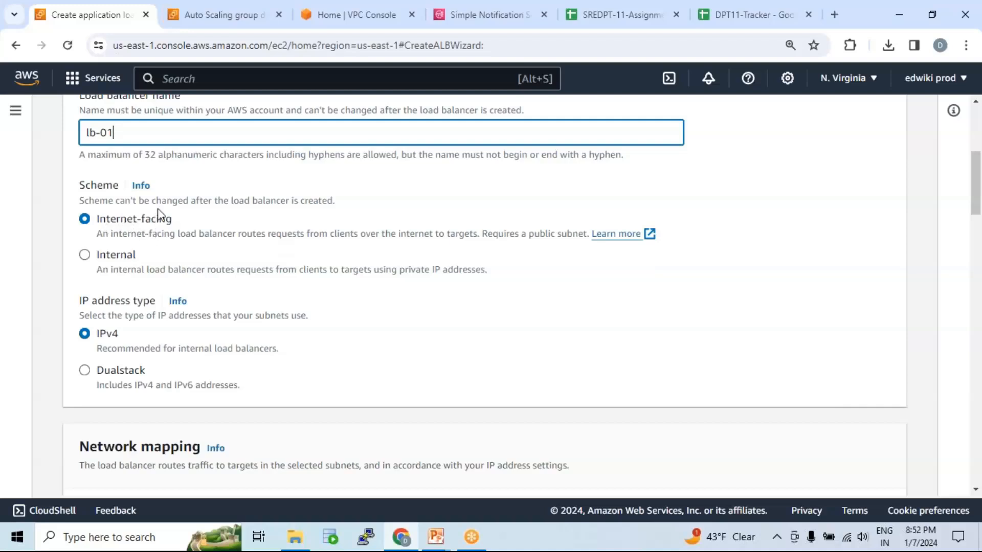
Set the load balancer's network mapping VPC to web-vpc-01.
{"action": "scroll", "coordinate": [237, 244], "scroll_direction": "down", "scroll_amount": 6}
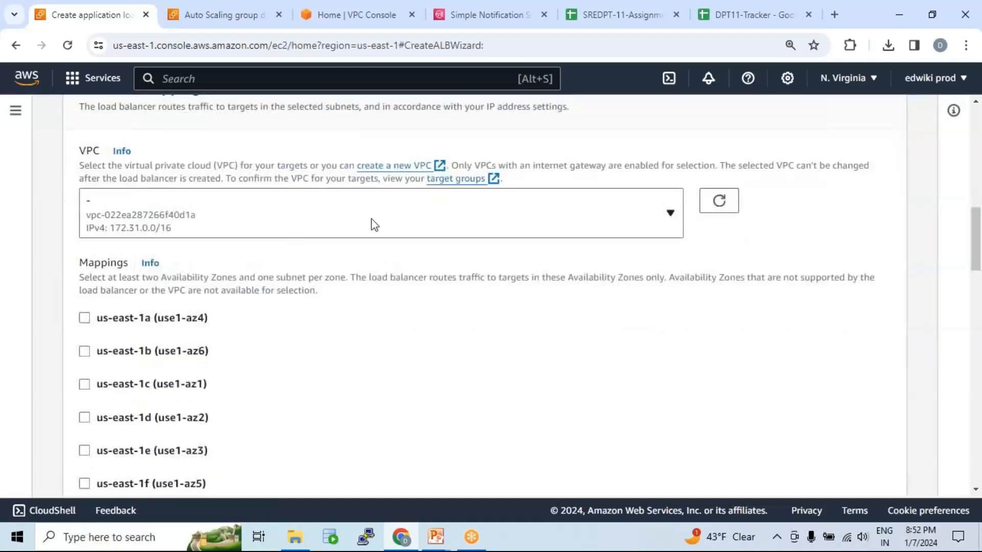
{"action": "left_click", "coordinate": [397, 219]}
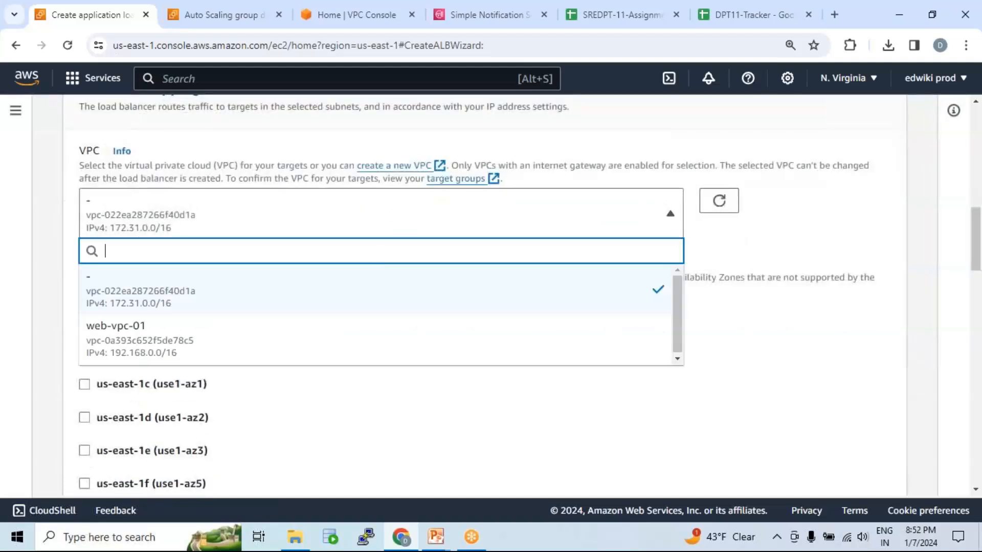
{"action": "left_click", "coordinate": [178, 352]}
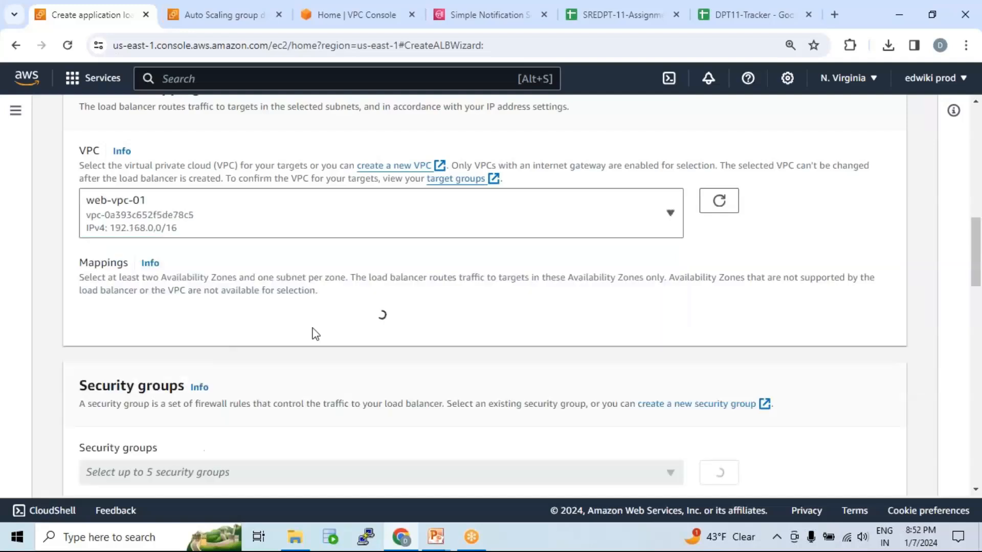
Map the load balancer to us-east-1a with subnet pub_sub_02 and us-east-1b with subnet pub-sub-01.
{"action": "scroll", "coordinate": [336, 263], "scroll_direction": "down", "scroll_amount": 2}
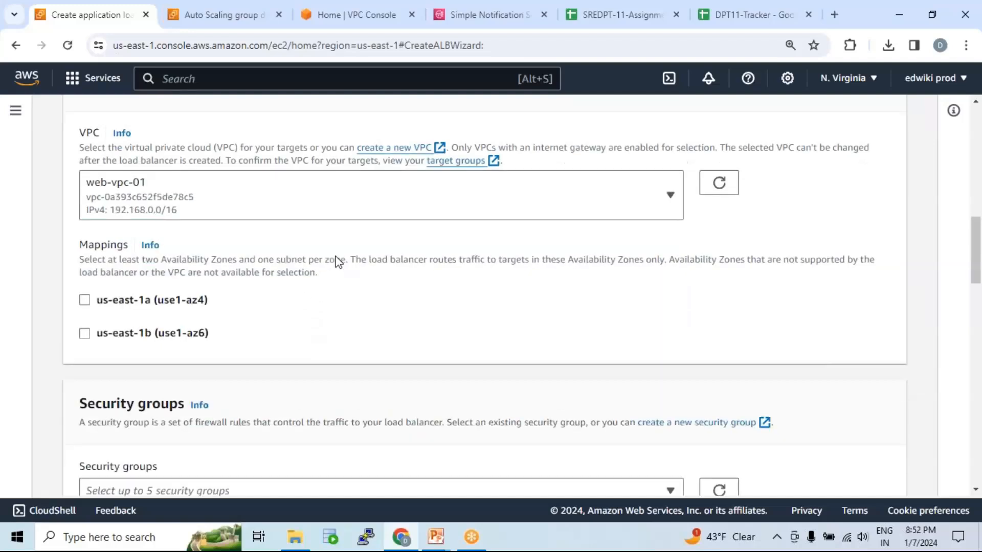
{"action": "left_click", "coordinate": [84, 373]}
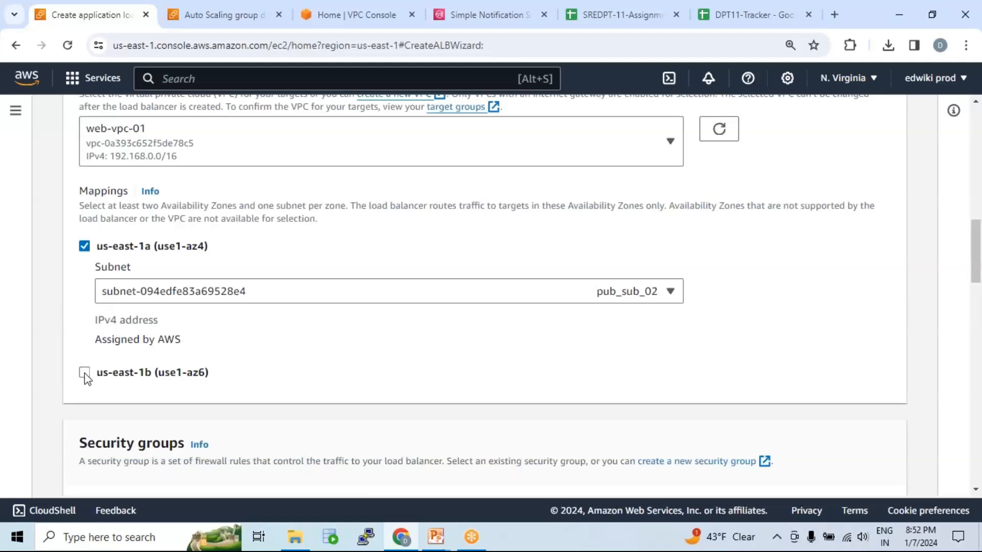
{"action": "left_click", "coordinate": [309, 293]}
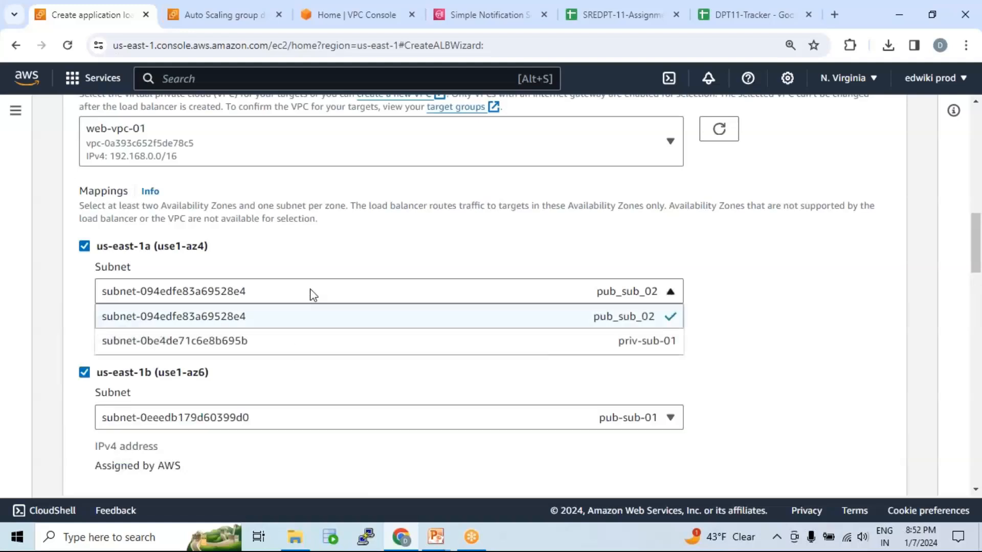
{"action": "left_click", "coordinate": [593, 319]}
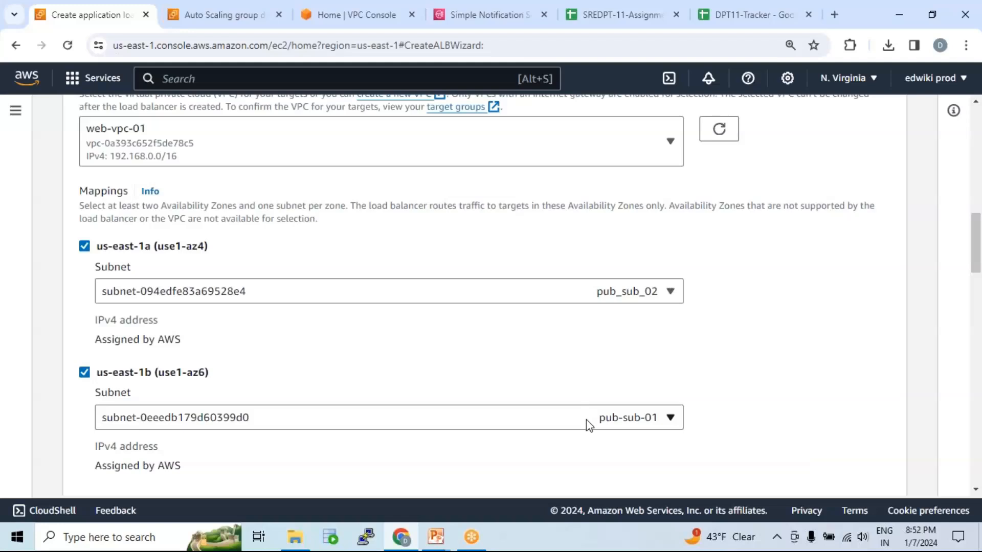
{"action": "left_click", "coordinate": [588, 418]}
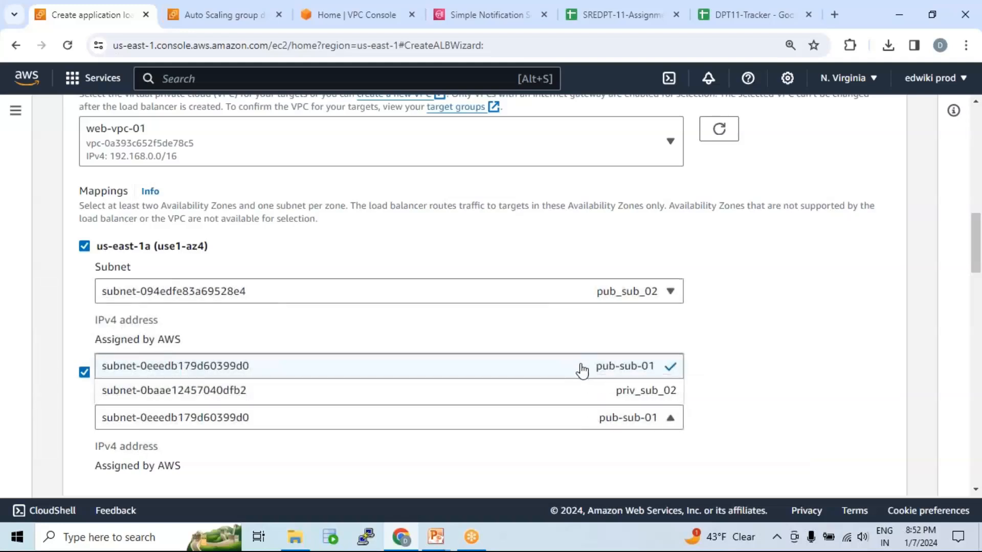
{"action": "left_click", "coordinate": [582, 369]}
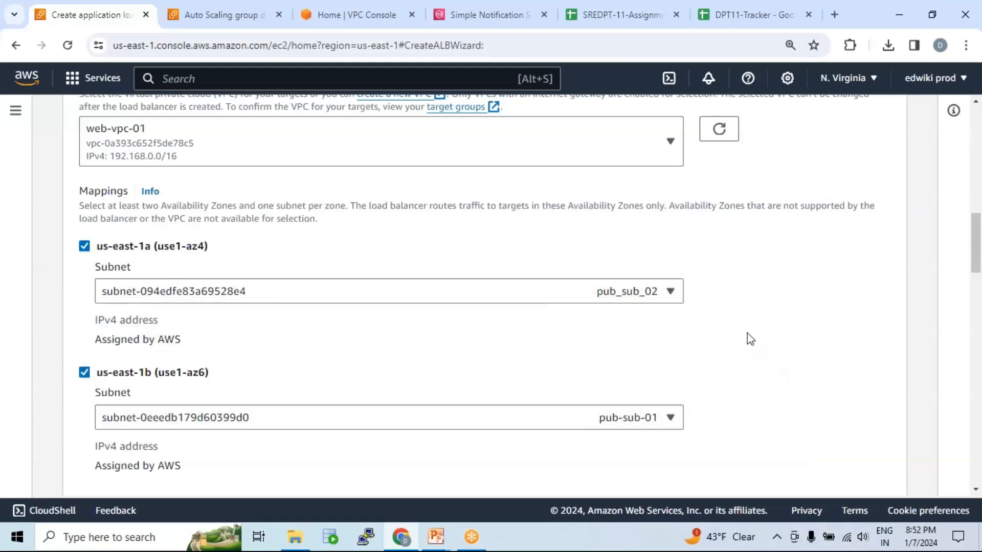
Keep the default security group and set the HTTP port 80 listener to forward to target group tg-01.
{"action": "scroll", "coordinate": [747, 333], "scroll_direction": "down", "scroll_amount": 4}
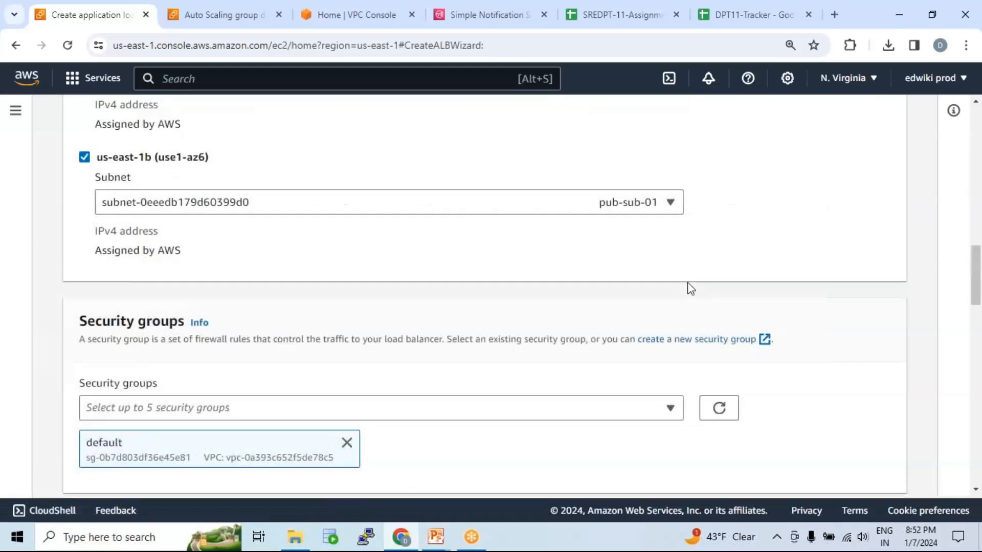
{"action": "scroll", "coordinate": [690, 287], "scroll_direction": "down", "scroll_amount": 3}
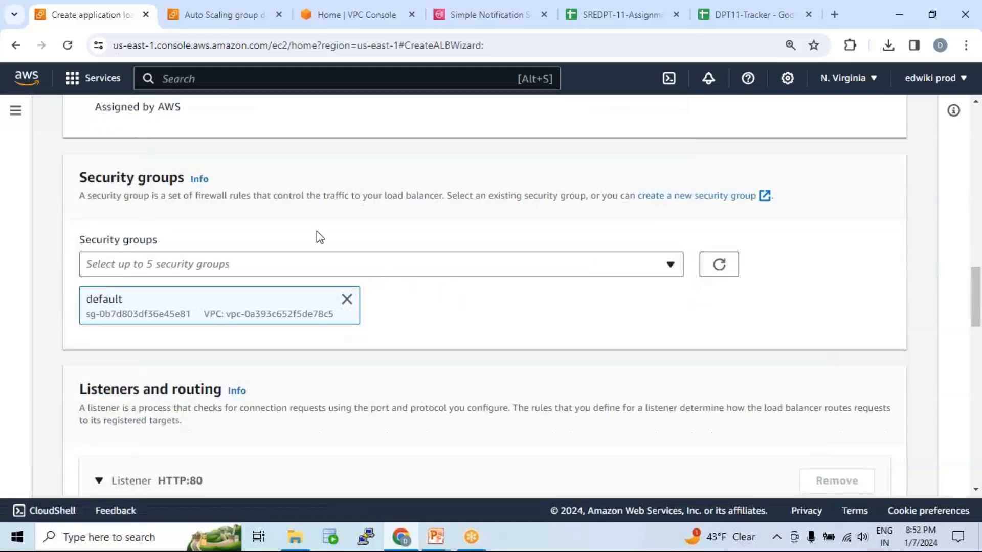
{"action": "scroll", "coordinate": [387, 309], "scroll_direction": "down", "scroll_amount": 3}
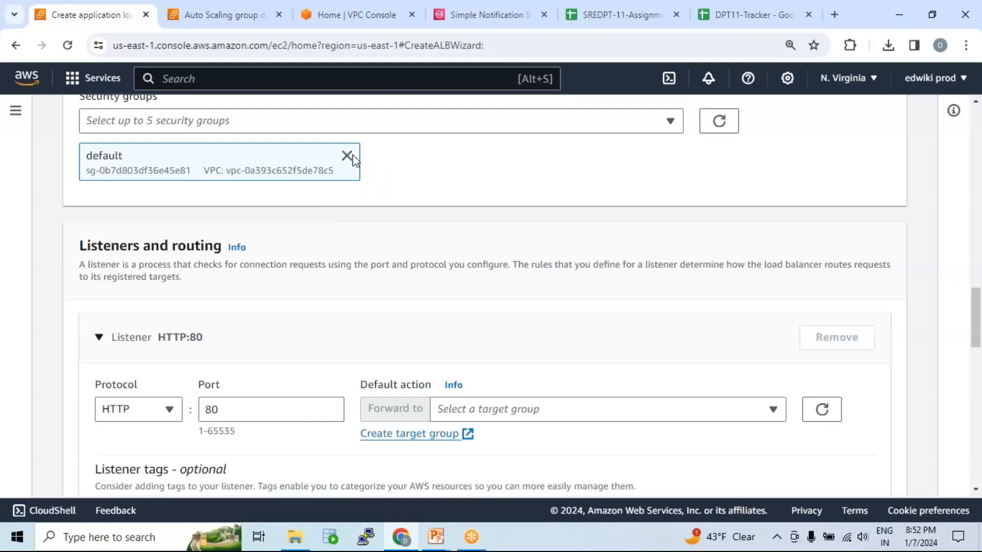
{"action": "scroll", "coordinate": [469, 277], "scroll_direction": "down", "scroll_amount": 3}
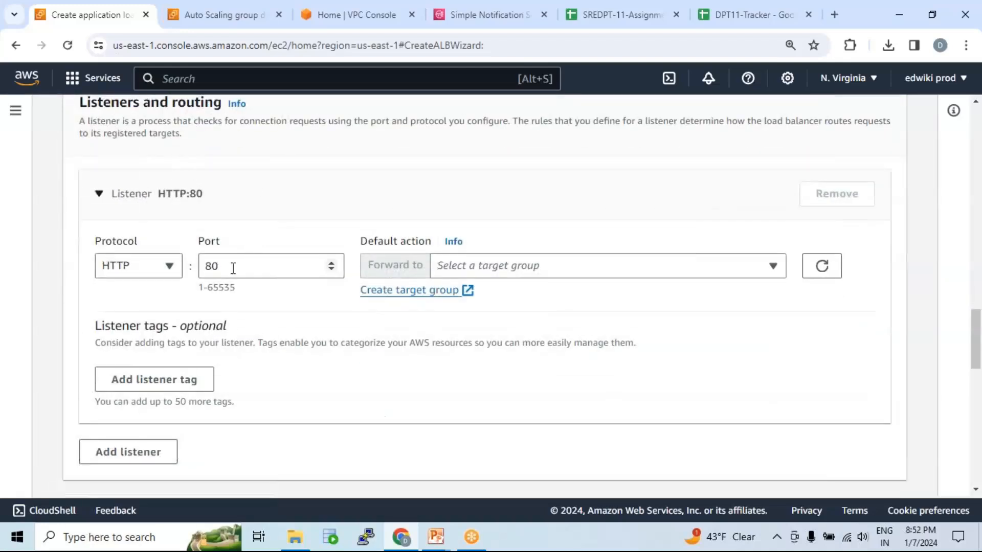
{"action": "left_click_drag", "start_coordinate": [227, 267], "coordinate": [192, 274]}
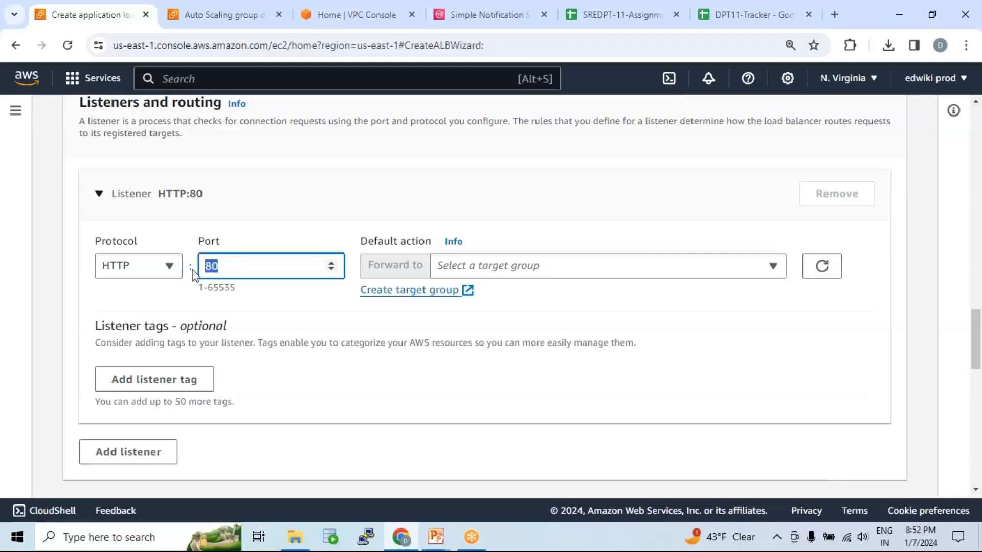
{"action": "left_click", "coordinate": [548, 271]}
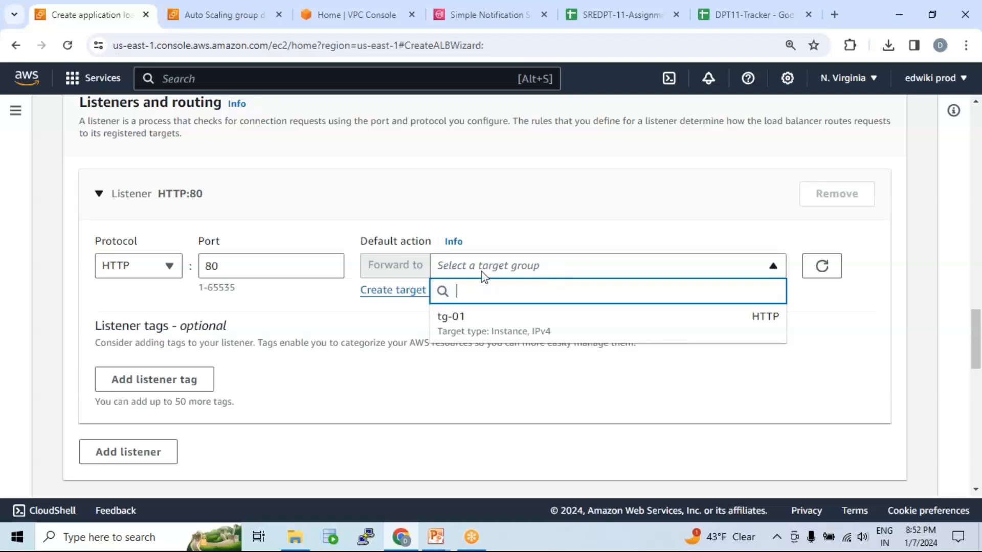
{"action": "left_click", "coordinate": [529, 332]}
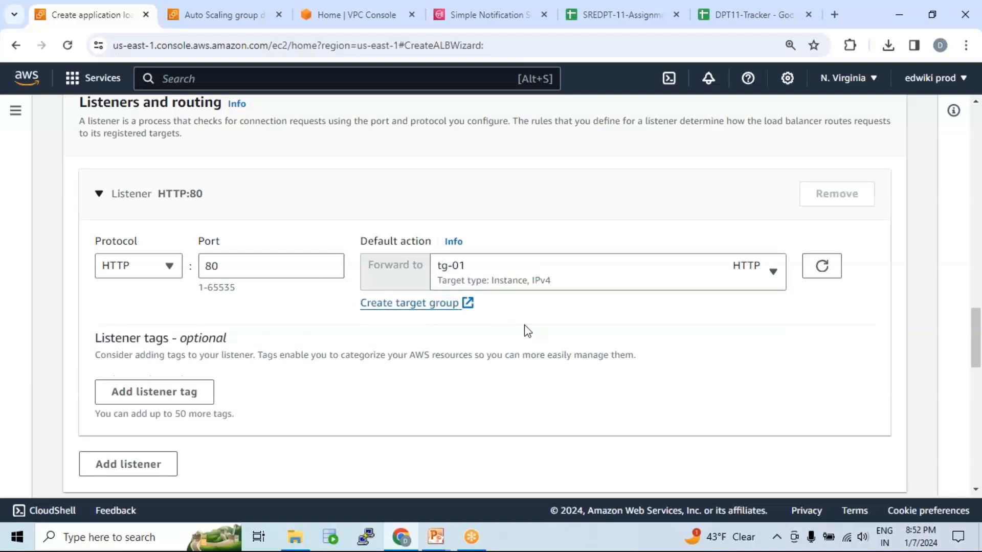
Create the load balancer and view it in the load balancers list with the empty details pane collapsed.
{"action": "scroll", "coordinate": [529, 331], "scroll_direction": "down", "scroll_amount": 15}
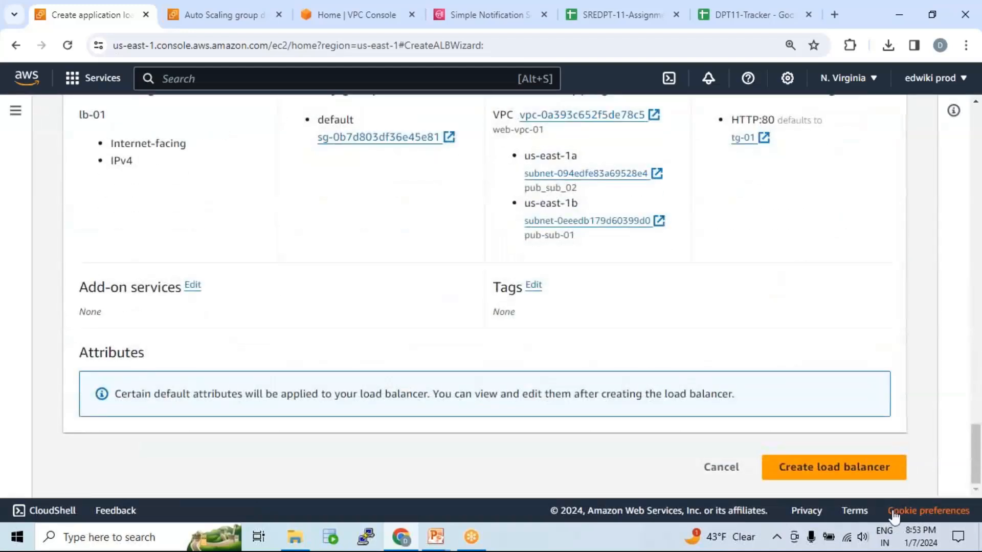
{"action": "left_click", "coordinate": [854, 469]}
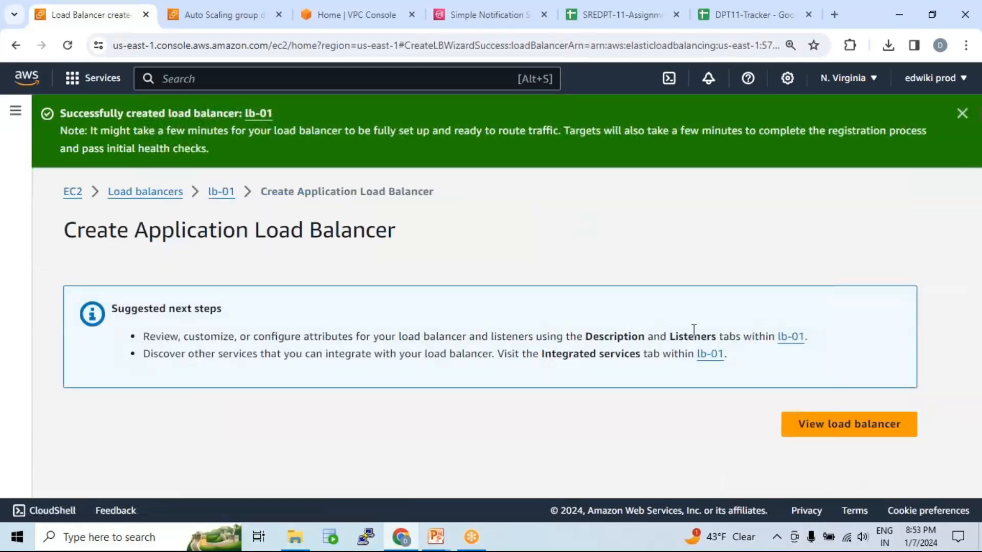
{"action": "left_click", "coordinate": [859, 429]}
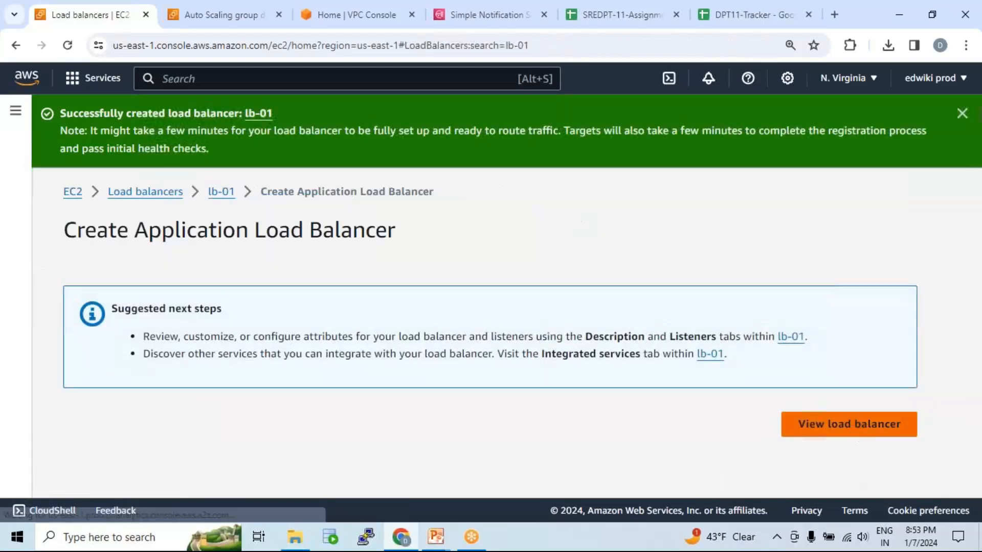
{"action": "scroll", "coordinate": [465, 222], "scroll_direction": "down", "scroll_amount": 1}
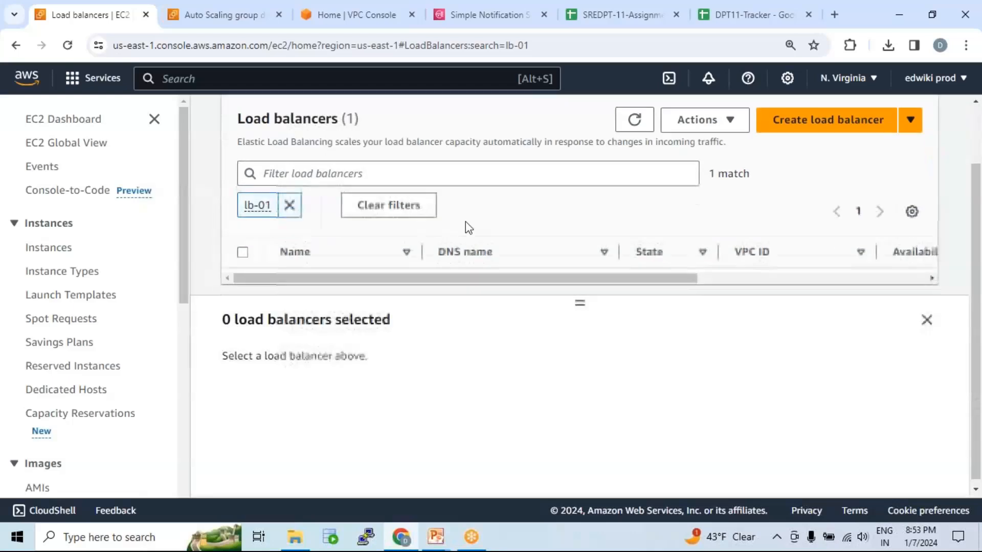
{"action": "left_click", "coordinate": [927, 321]}
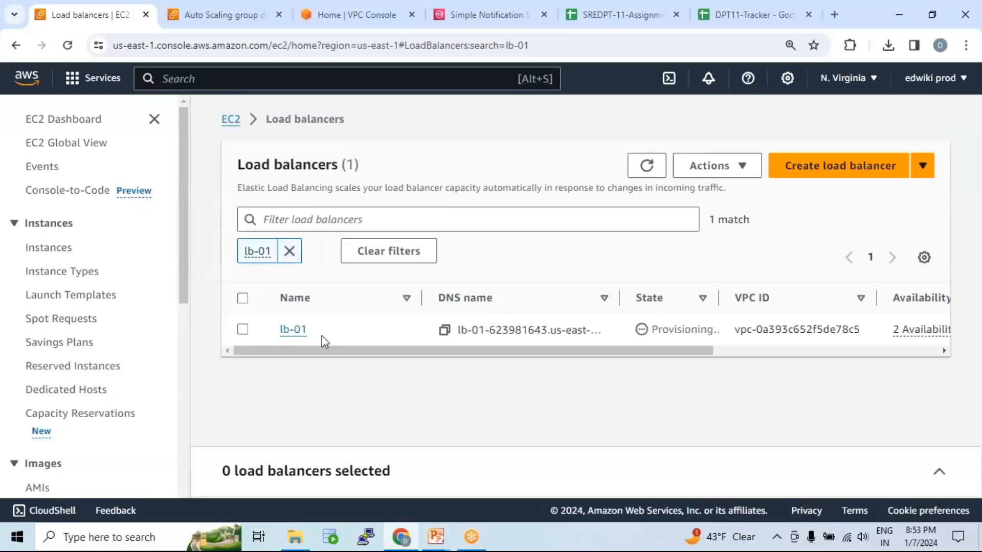
Open lb-01's details, check its status and copy its DNS name.
{"action": "left_click", "coordinate": [295, 331]}
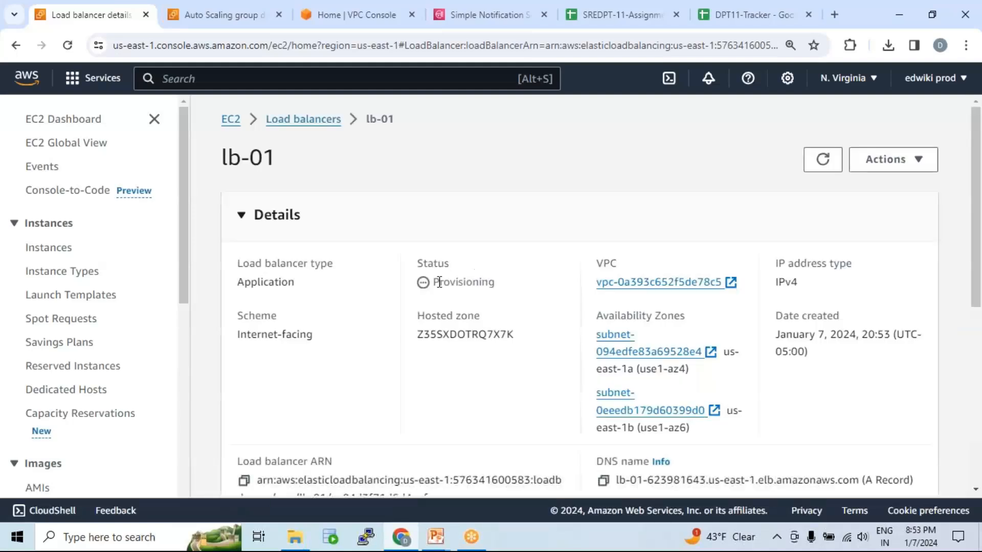
{"action": "left_click_drag", "start_coordinate": [434, 282], "coordinate": [500, 289]}
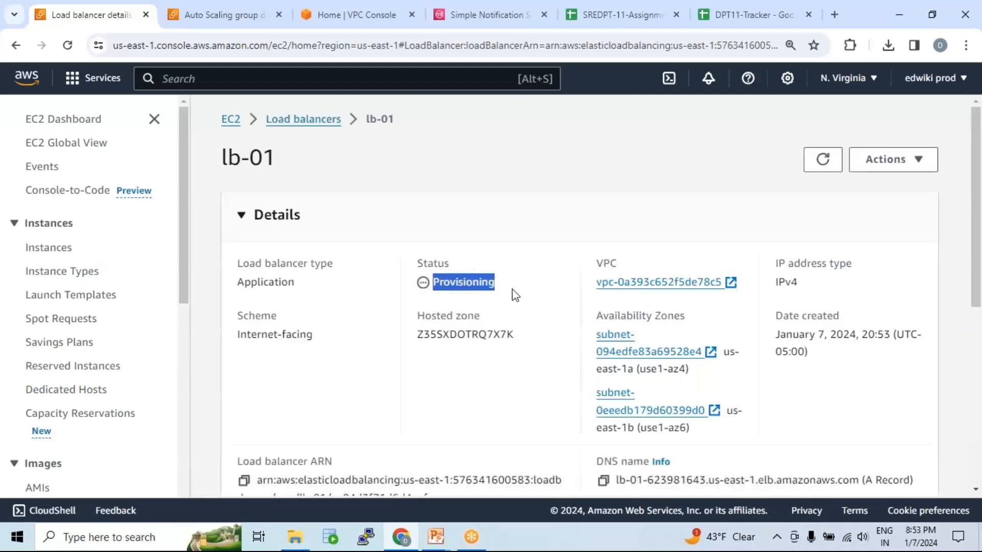
{"action": "scroll", "coordinate": [504, 310], "scroll_direction": "down", "scroll_amount": 3}
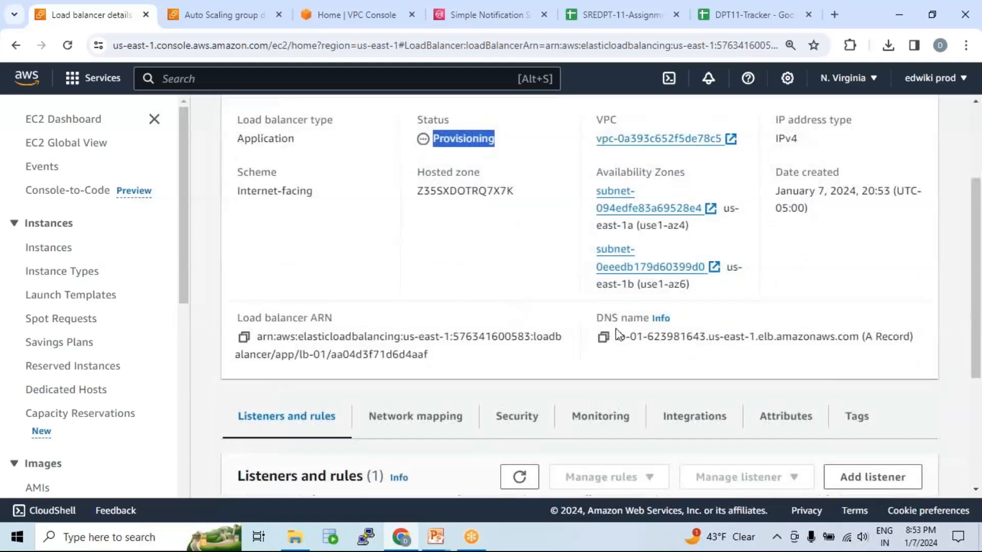
{"action": "left_click_drag", "start_coordinate": [618, 341], "coordinate": [858, 341]}
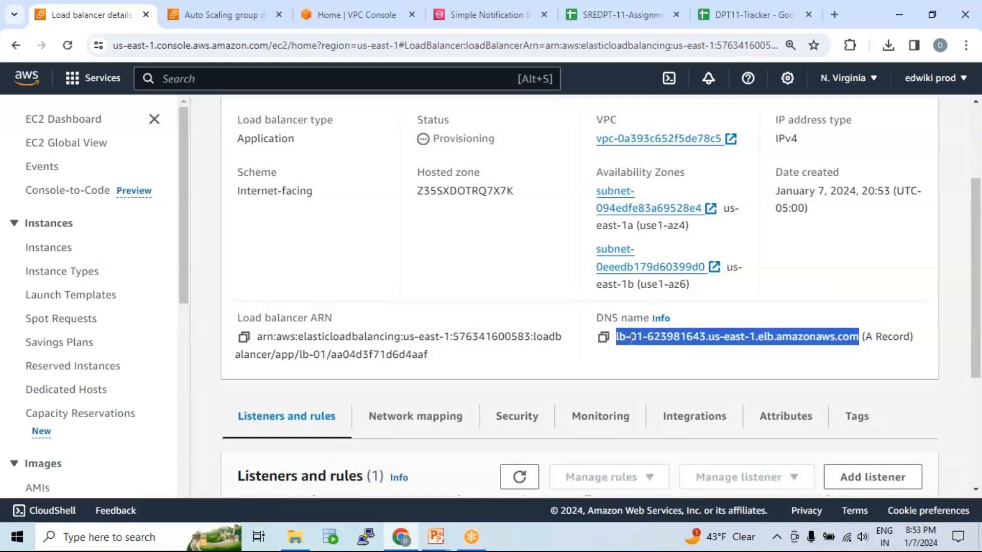
{"action": "left_click", "coordinate": [603, 341]}
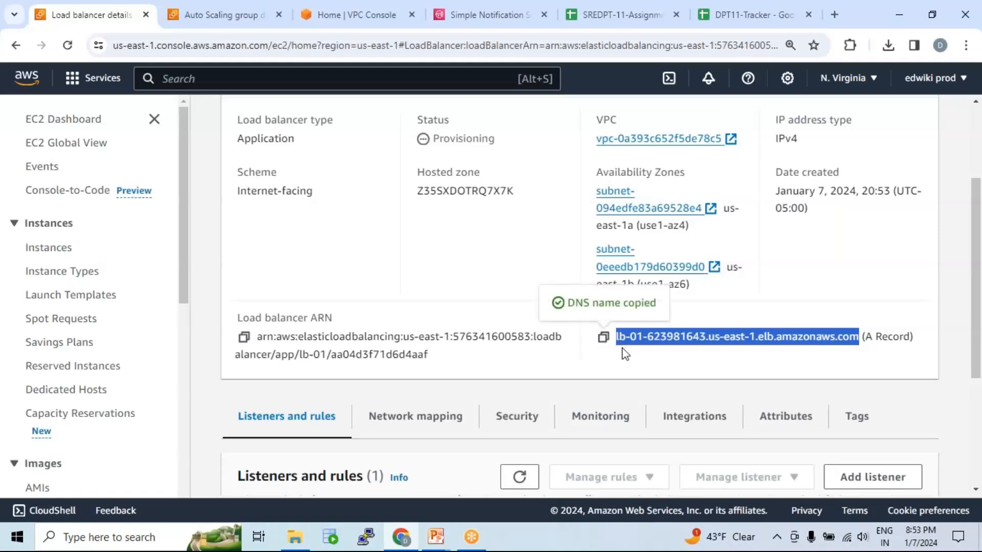
Go to the Route 53 service and open the records of the edshopper.com hosted zone.
{"action": "left_click", "coordinate": [225, 17]}
{"action": "left_click", "coordinate": [292, 80]}
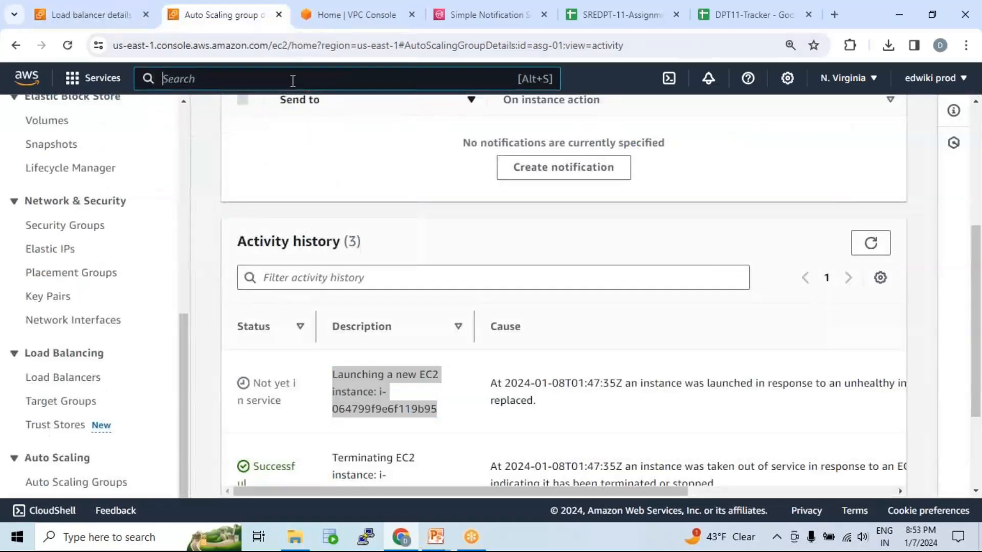
{"action": "type", "text": "route 53"}
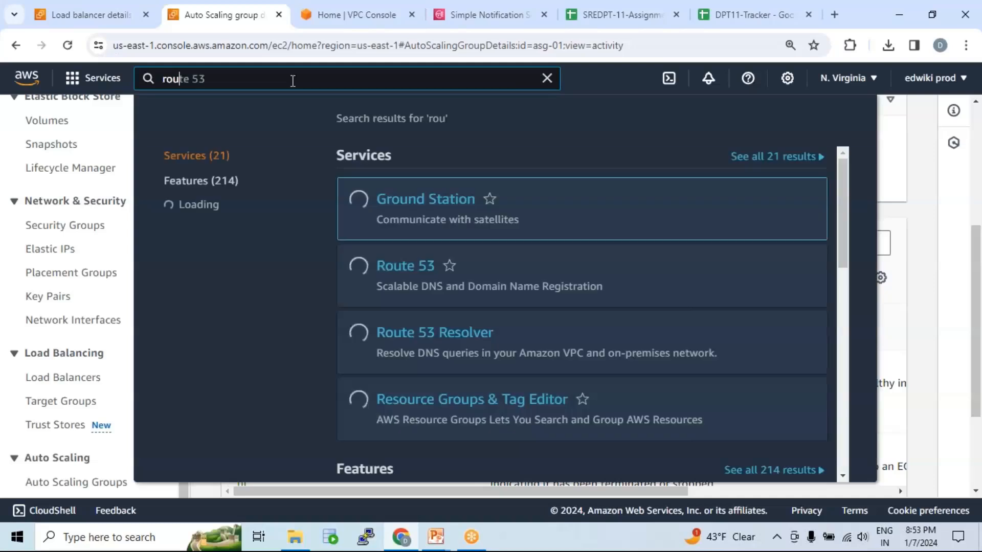
{"action": "left_click", "coordinate": [407, 265]}
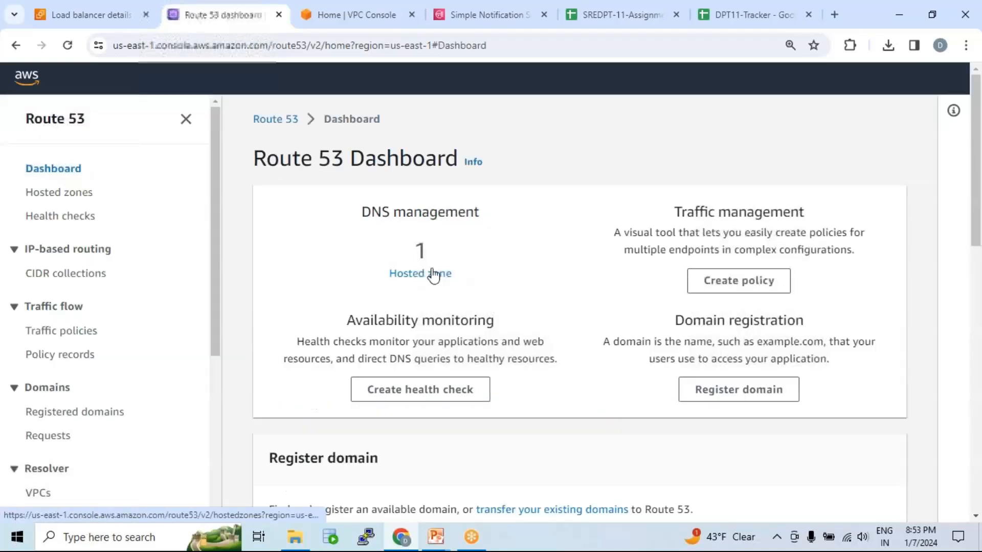
{"action": "left_click", "coordinate": [433, 275]}
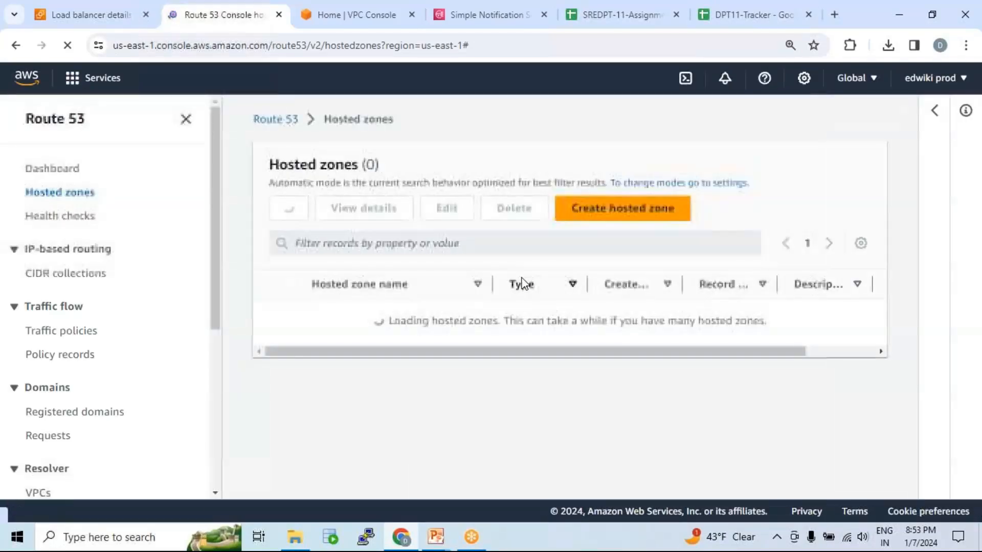
{"action": "left_click", "coordinate": [364, 317]}
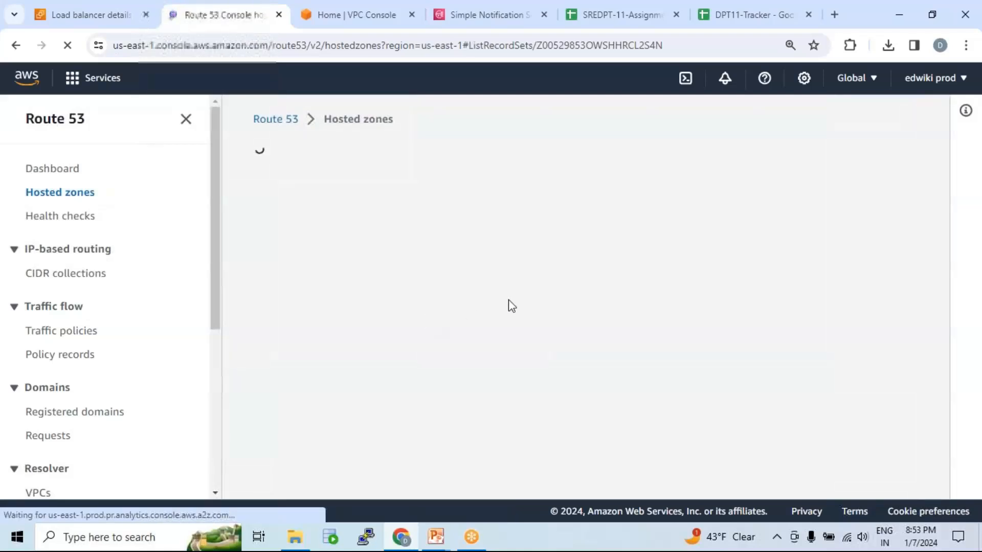
{"action": "scroll", "coordinate": [478, 302], "scroll_direction": "down", "scroll_amount": 2}
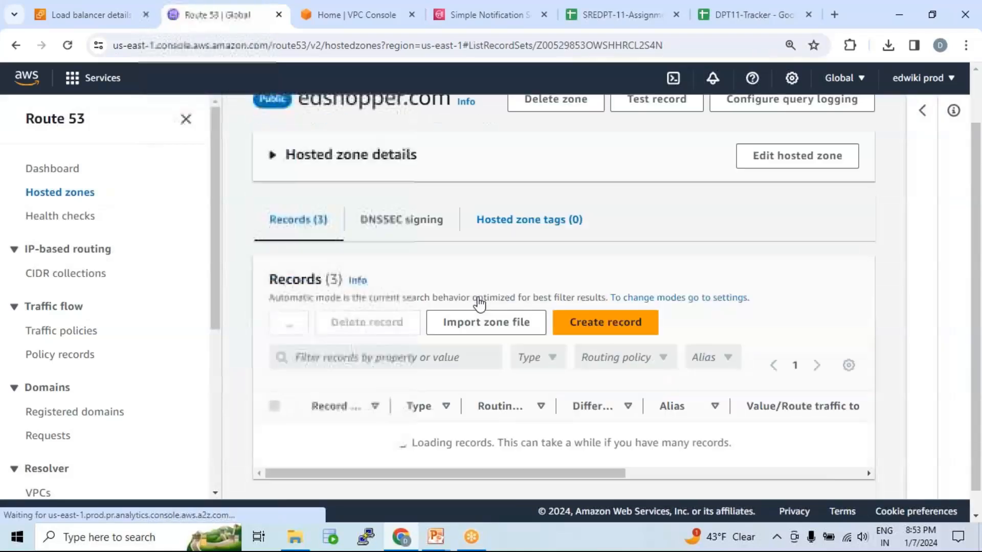
{"action": "scroll", "coordinate": [430, 381], "scroll_direction": "down", "scroll_amount": 2}
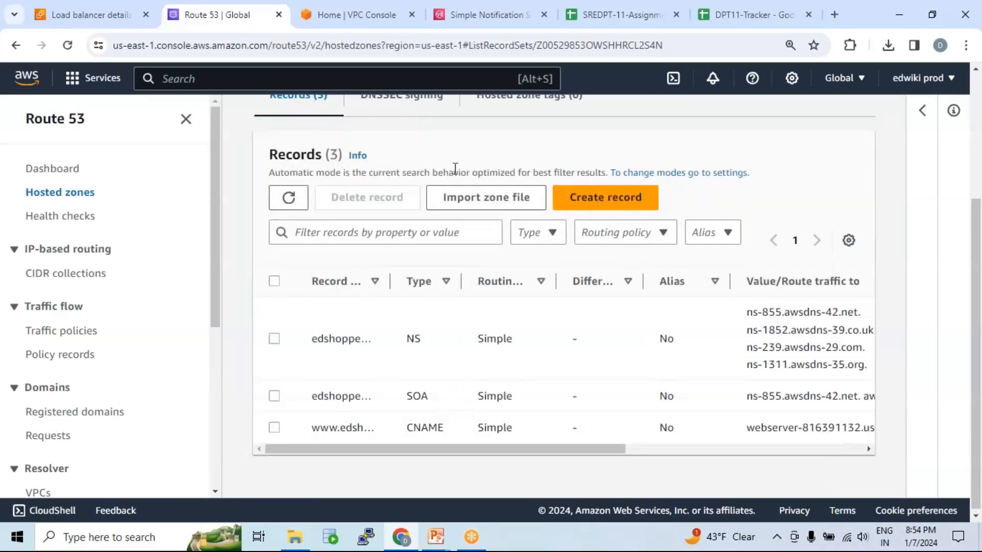
{"action": "left_click", "coordinate": [274, 428]}
{"action": "scroll", "coordinate": [355, 481], "scroll_direction": "down", "scroll_amount": 3}
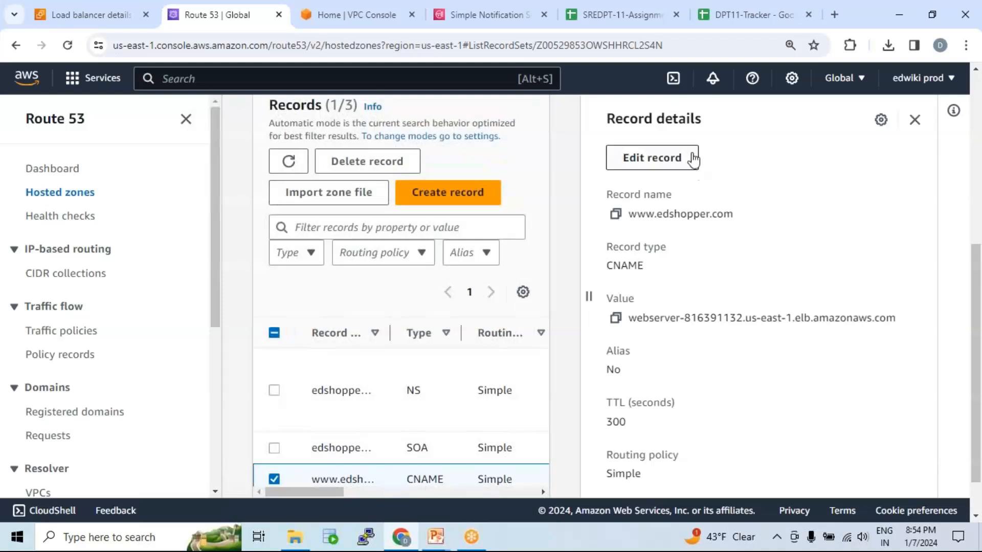
{"action": "left_click", "coordinate": [673, 162]}
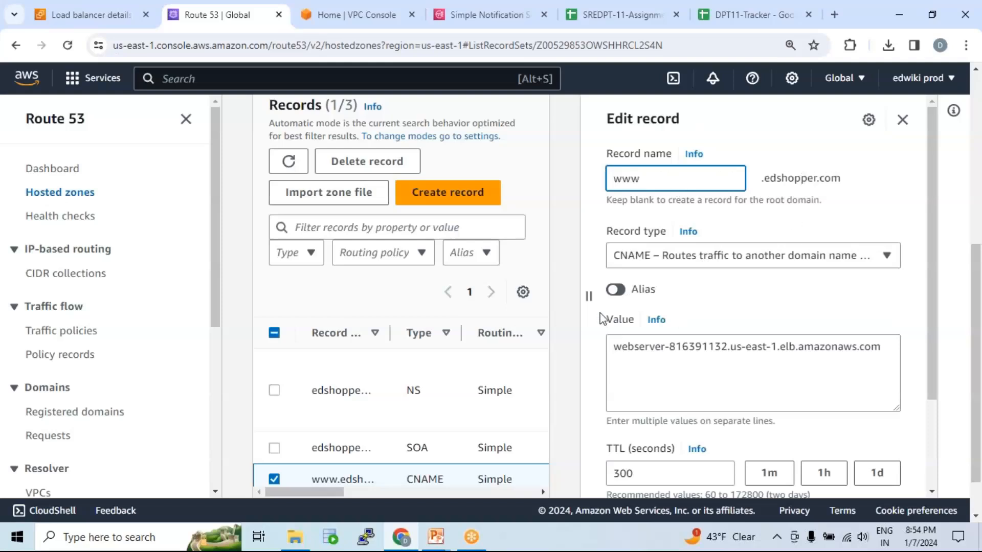
{"action": "left_click", "coordinate": [660, 348]}
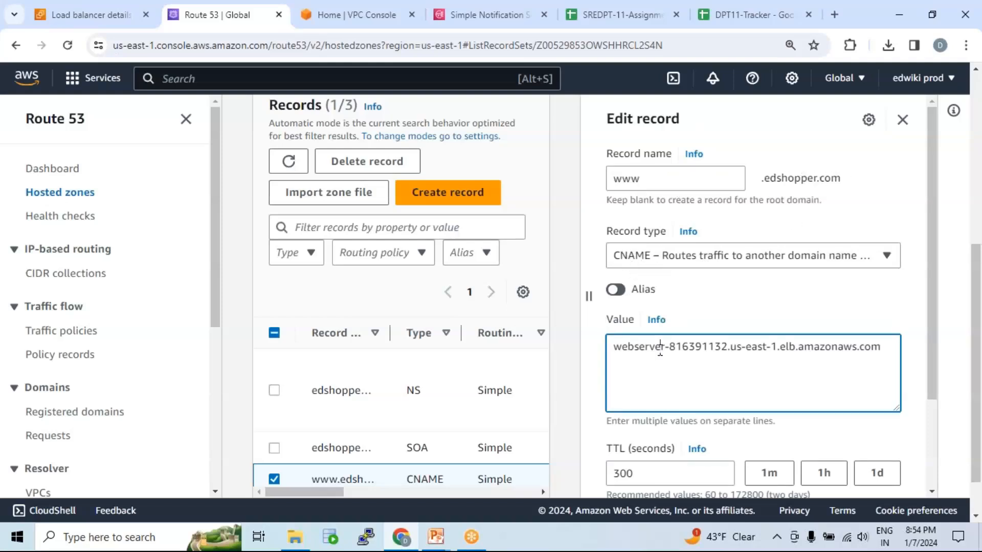
{"action": "key", "text": "ctrl+a"}
{"action": "key", "text": "ctrl+v"}
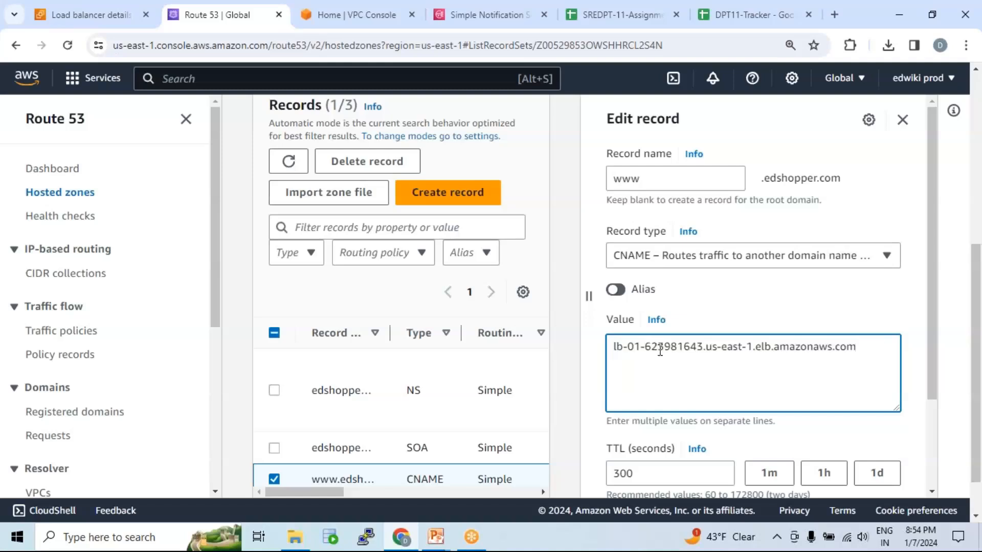
{"action": "scroll", "coordinate": [776, 367], "scroll_direction": "down", "scroll_amount": 5}
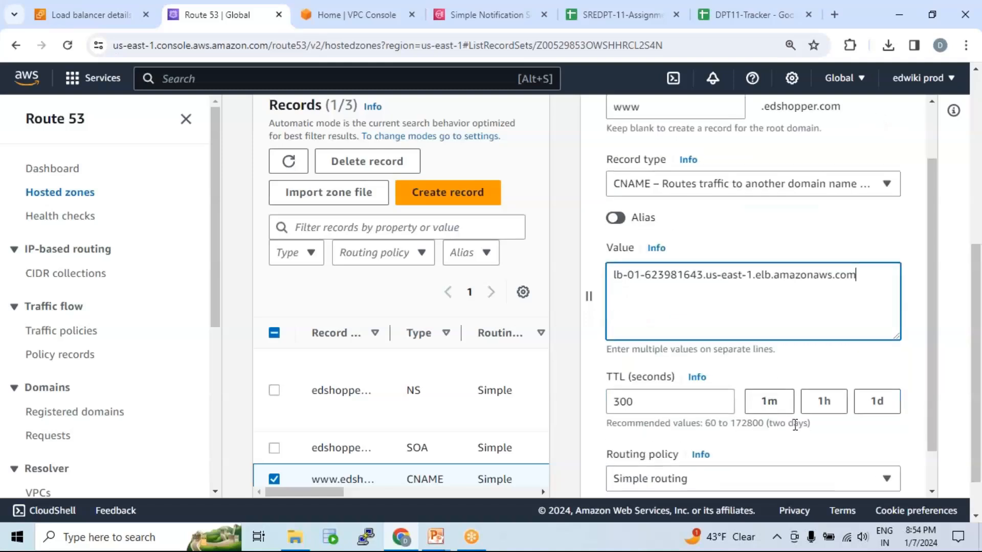
{"action": "left_click", "coordinate": [853, 471]}
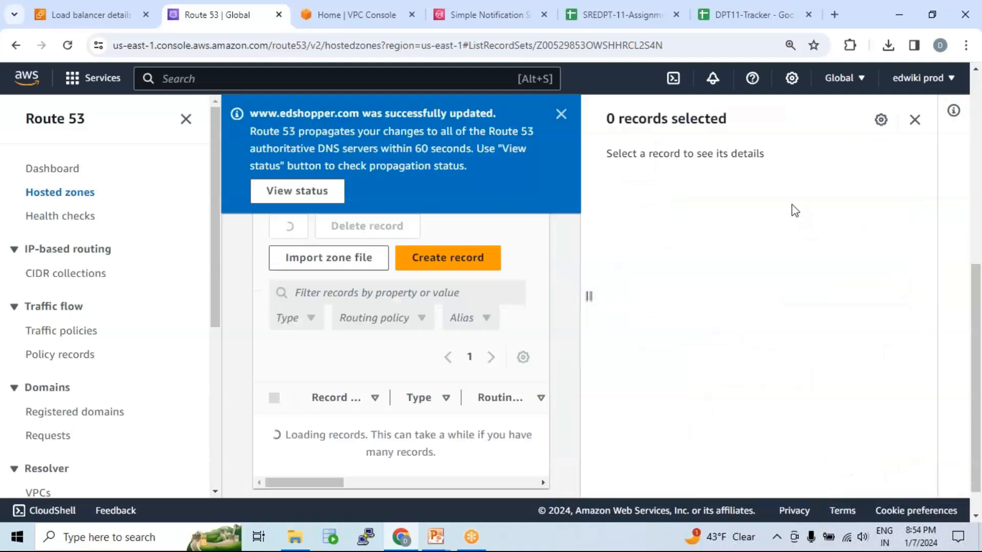
{"action": "left_click", "coordinate": [914, 122]}
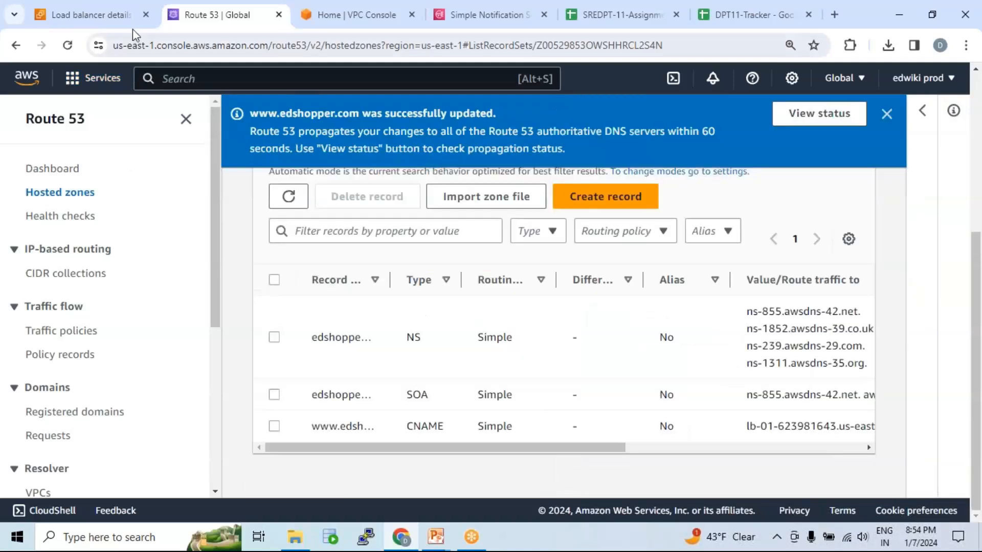
Return to the EC2 console, refresh the target groups list and open the details of tg-01.
{"action": "left_click", "coordinate": [95, 16]}
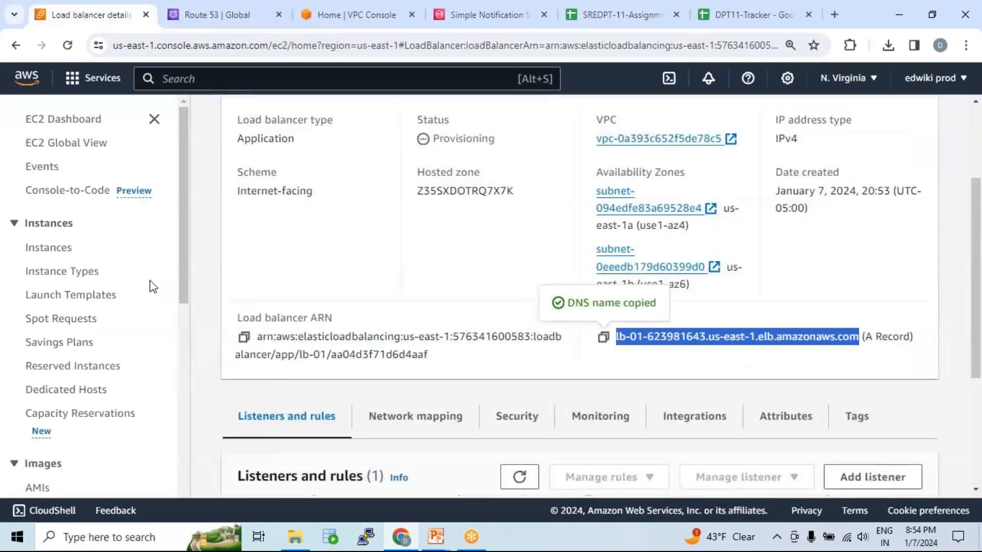
{"action": "scroll", "coordinate": [143, 292], "scroll_direction": "down", "scroll_amount": 5}
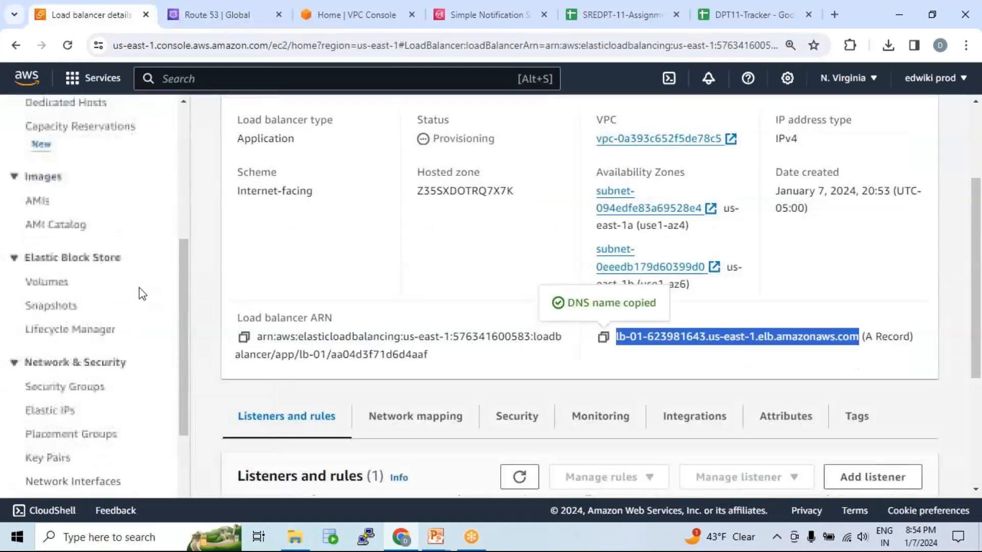
{"action": "scroll", "coordinate": [143, 294], "scroll_direction": "down", "scroll_amount": 3}
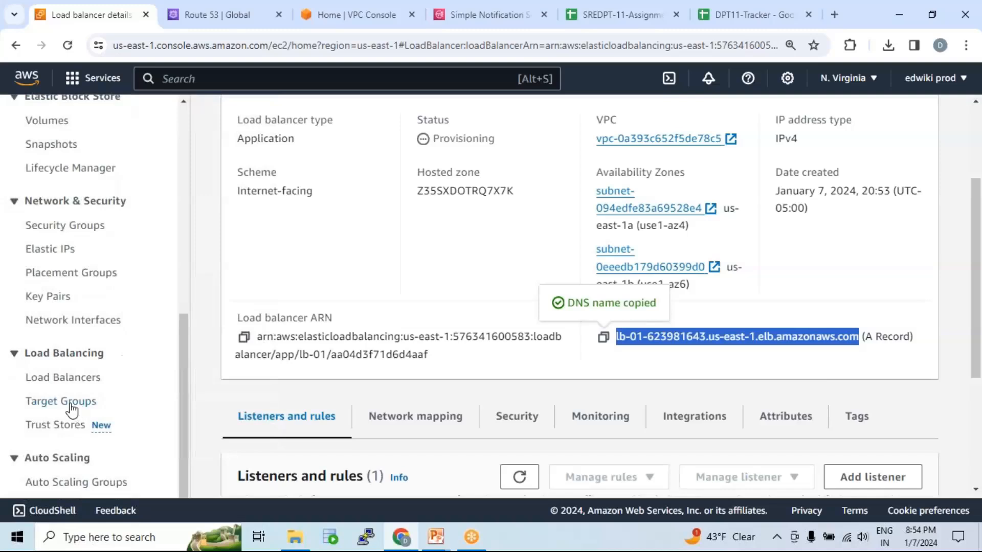
{"action": "left_click", "coordinate": [71, 404]}
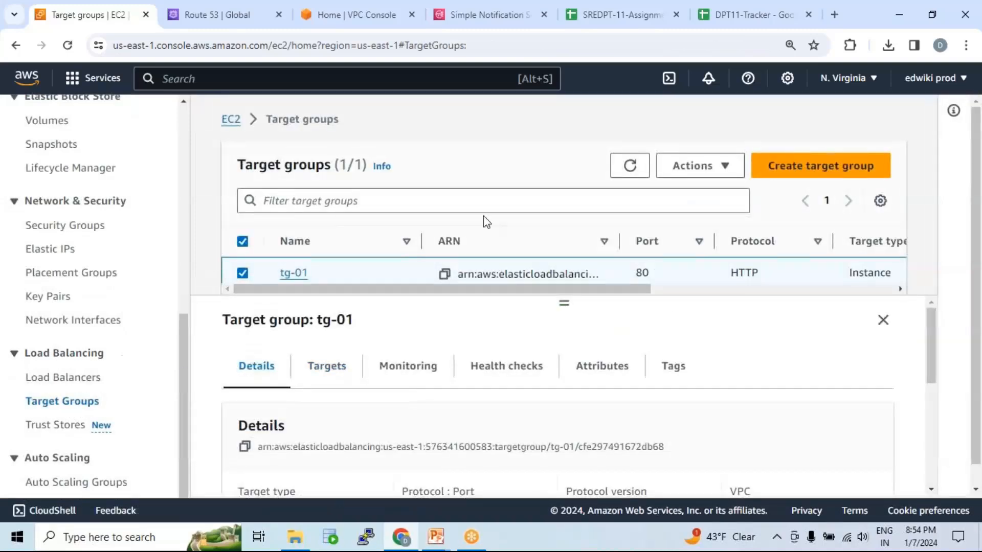
{"action": "left_click", "coordinate": [629, 165]}
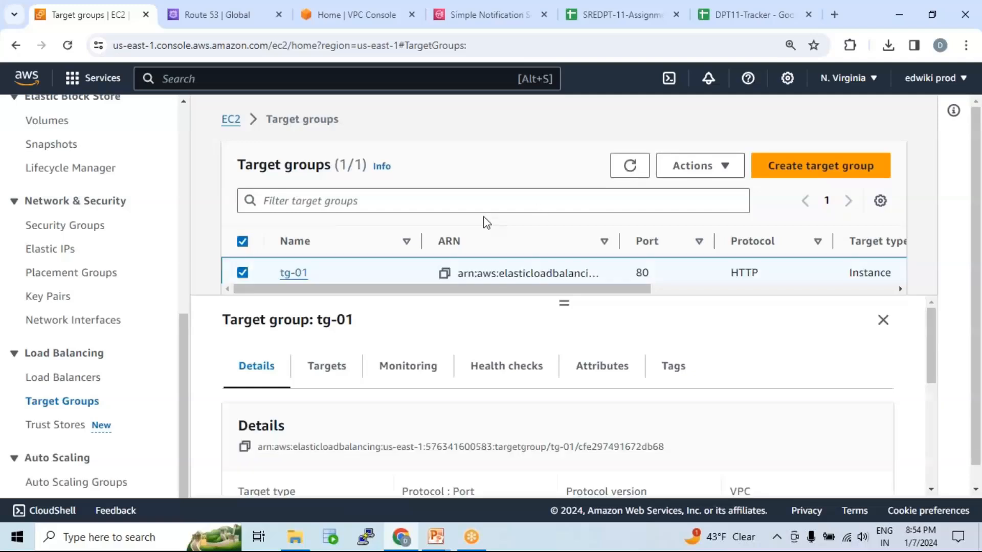
{"action": "scroll", "coordinate": [398, 328], "scroll_direction": "down", "scroll_amount": 3}
{"action": "scroll", "coordinate": [404, 329], "scroll_direction": "up", "scroll_amount": 3}
{"action": "scroll", "coordinate": [324, 266], "scroll_direction": "down", "scroll_amount": 1}
{"action": "left_click", "coordinate": [298, 254]}
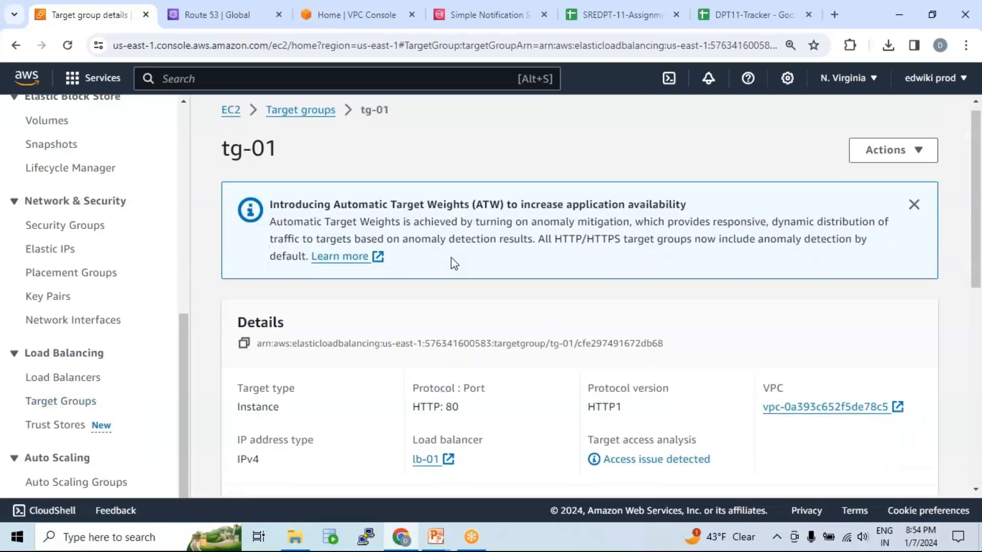
Refresh tg-01's registered targets and check the health status of the instance on port 80.
{"action": "scroll", "coordinate": [451, 264], "scroll_direction": "down", "scroll_amount": 8}
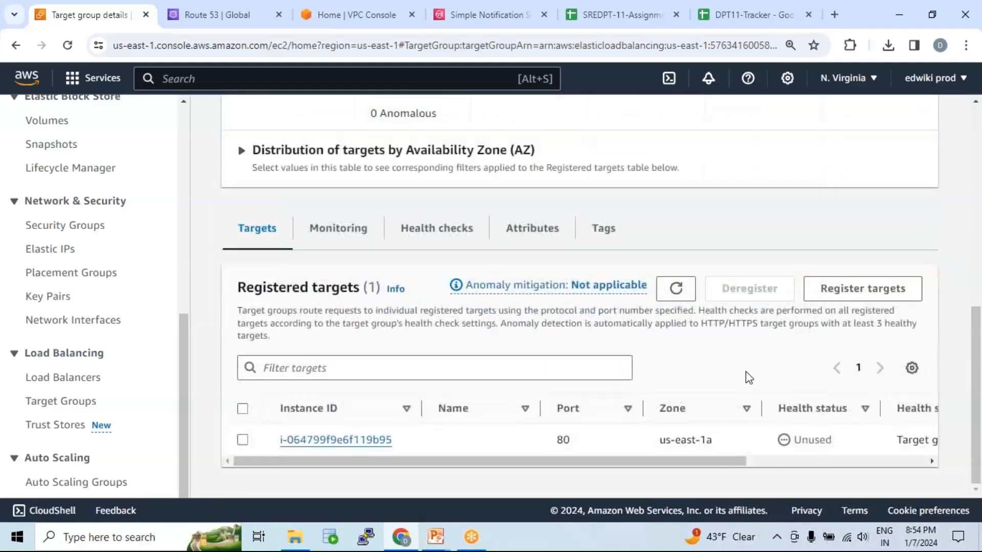
{"action": "left_click", "coordinate": [676, 287]}
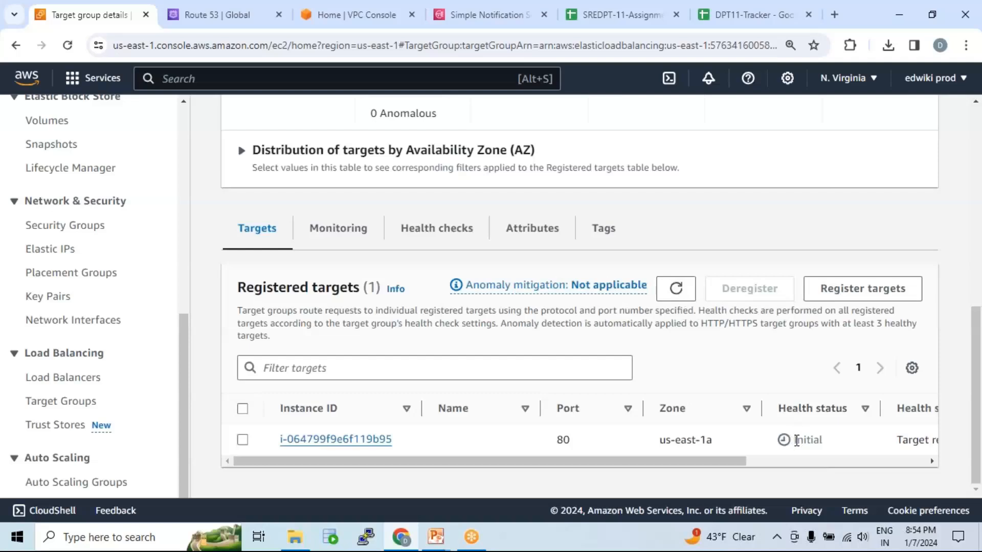
{"action": "left_click_drag", "start_coordinate": [797, 440], "coordinate": [837, 448]}
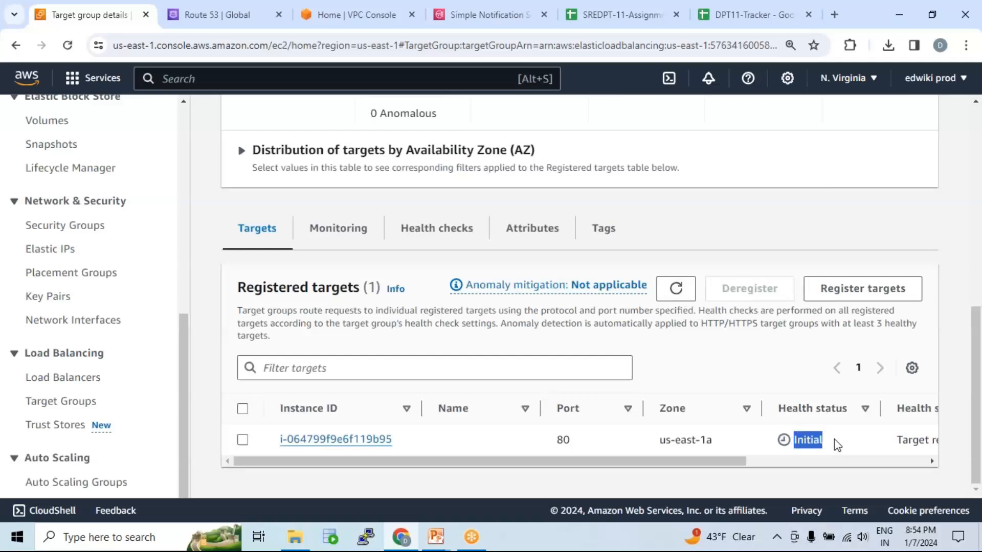
{"action": "left_click", "coordinate": [696, 22]}
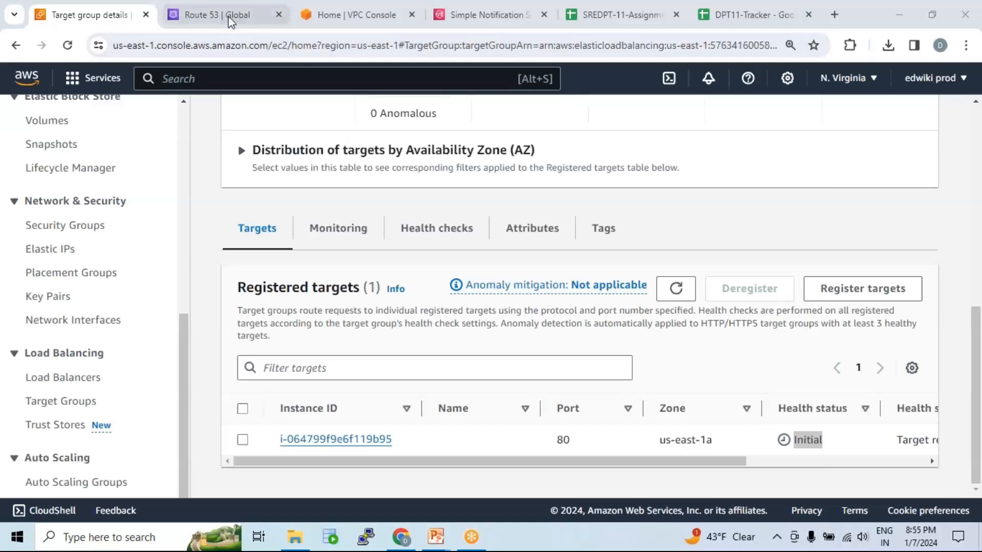
{"action": "mouse_move", "coordinate": [228, 17]}
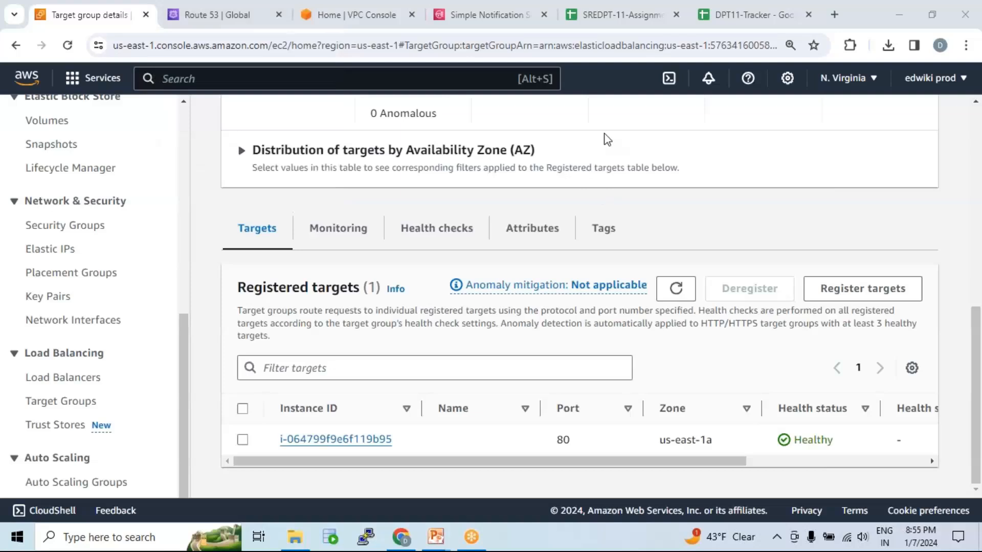
{"action": "left_click", "coordinate": [543, 490]}
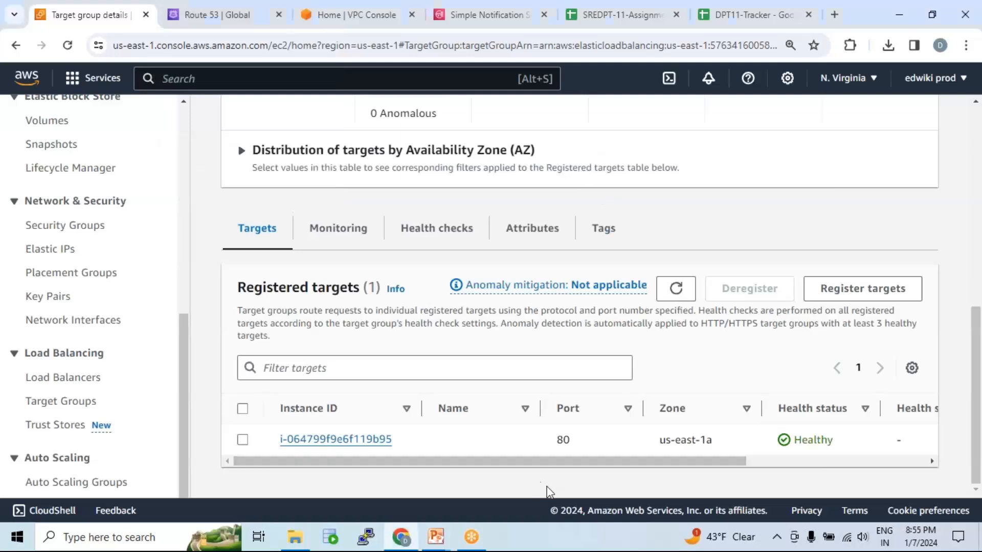
{"action": "left_click", "coordinate": [713, 54]}
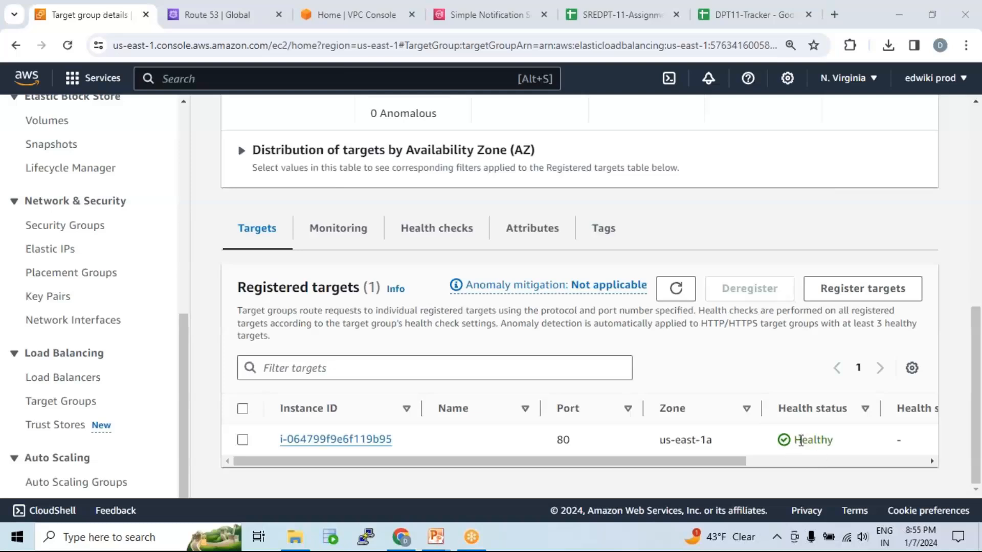
{"action": "left_click_drag", "start_coordinate": [795, 440], "coordinate": [836, 448]}
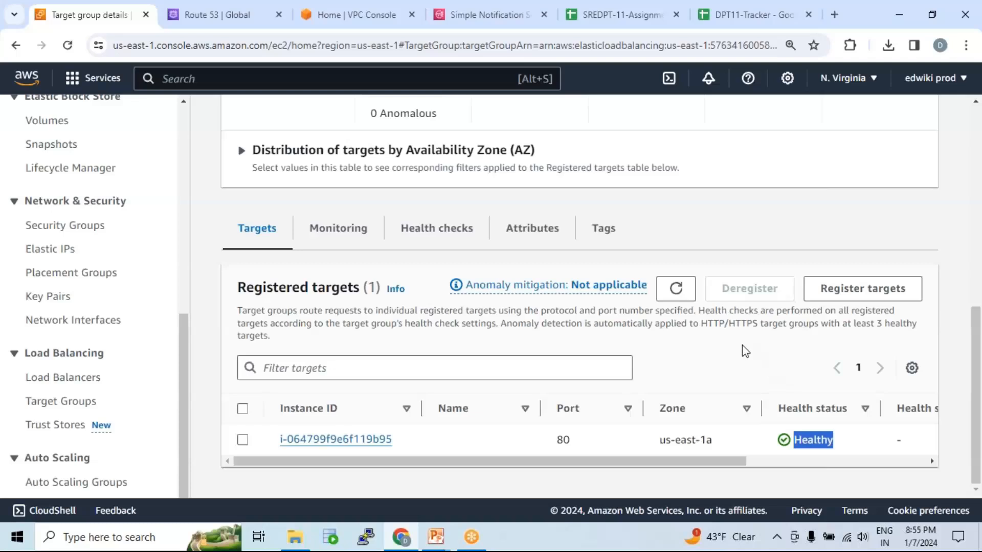
{"action": "left_click", "coordinate": [474, 26]}
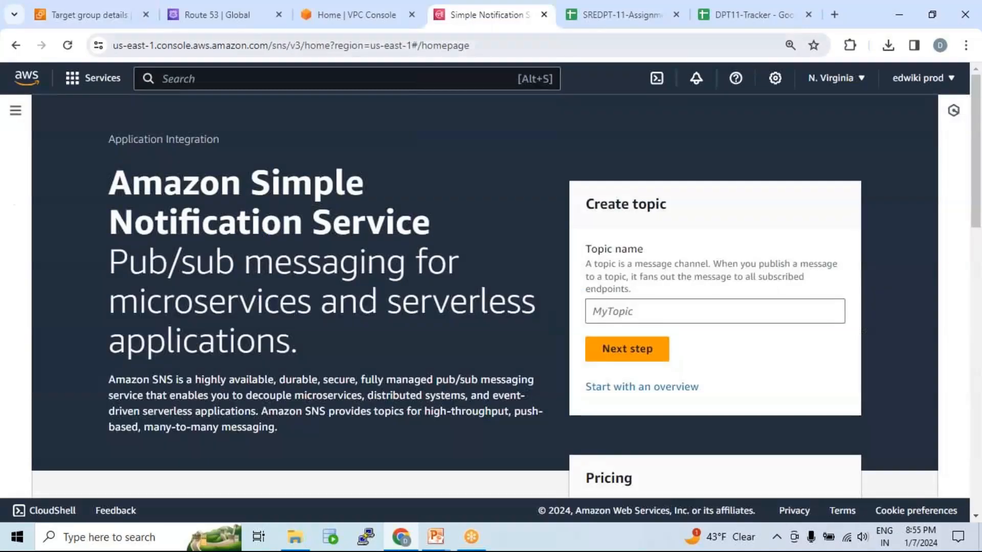
{"action": "left_click", "coordinate": [593, 20]}
{"action": "left_click", "coordinate": [571, 46]}
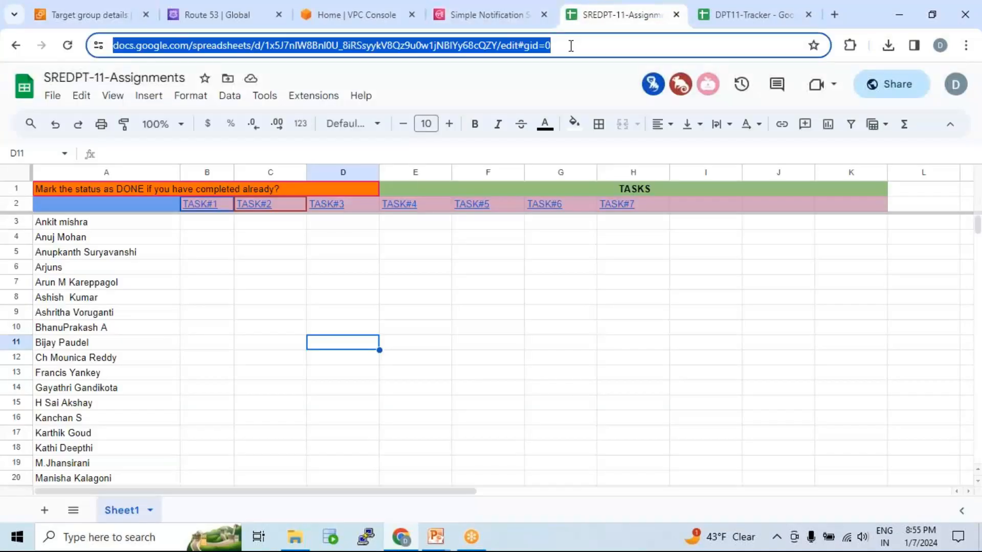
{"action": "type", "text": "www"}
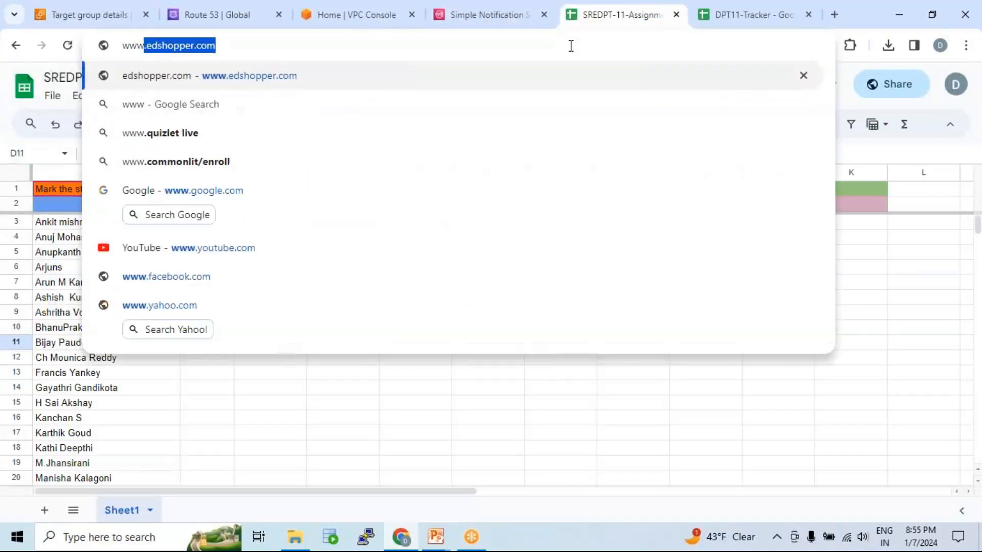
{"action": "key", "text": "Return"}
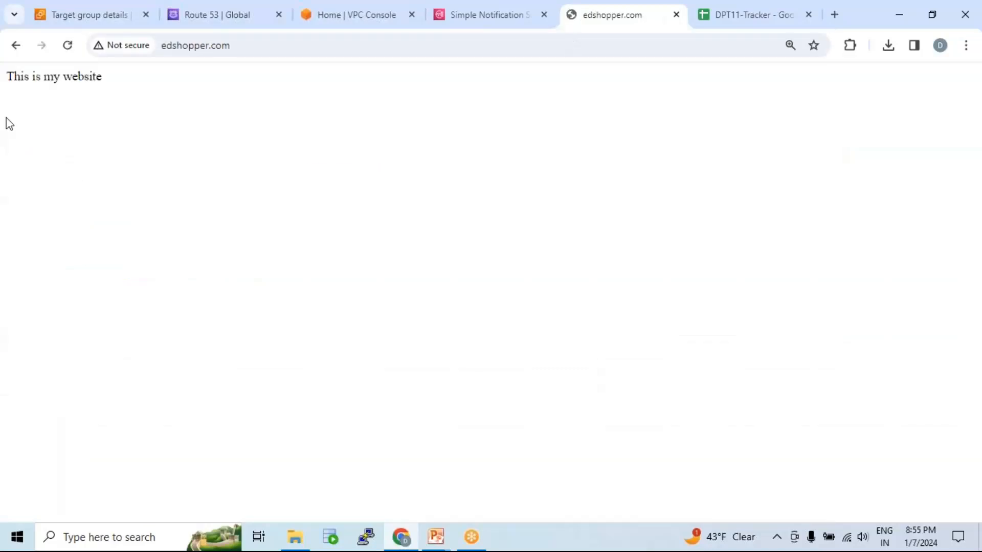
{"action": "left_click_drag", "start_coordinate": [7, 76], "coordinate": [115, 81]}
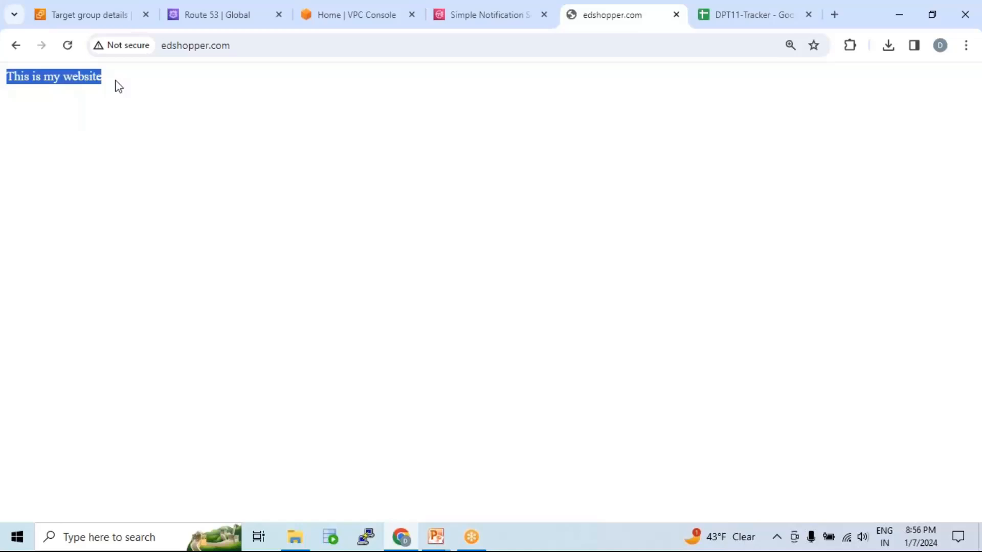
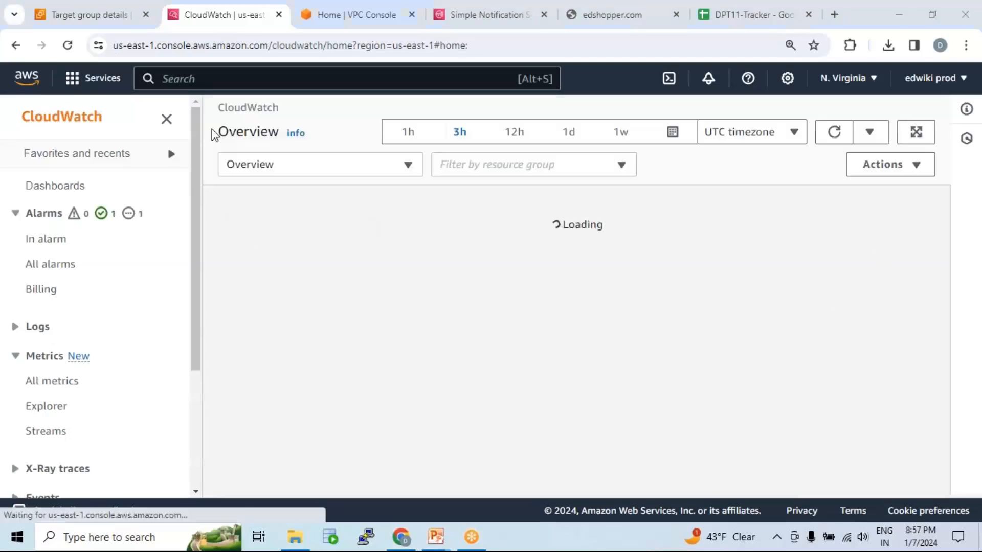
Open the list of all CloudWatch alarms and examine the state and CPUUtilization condition of asg-01's AlarmHigh alarm.
{"action": "left_click", "coordinate": [50, 266]}
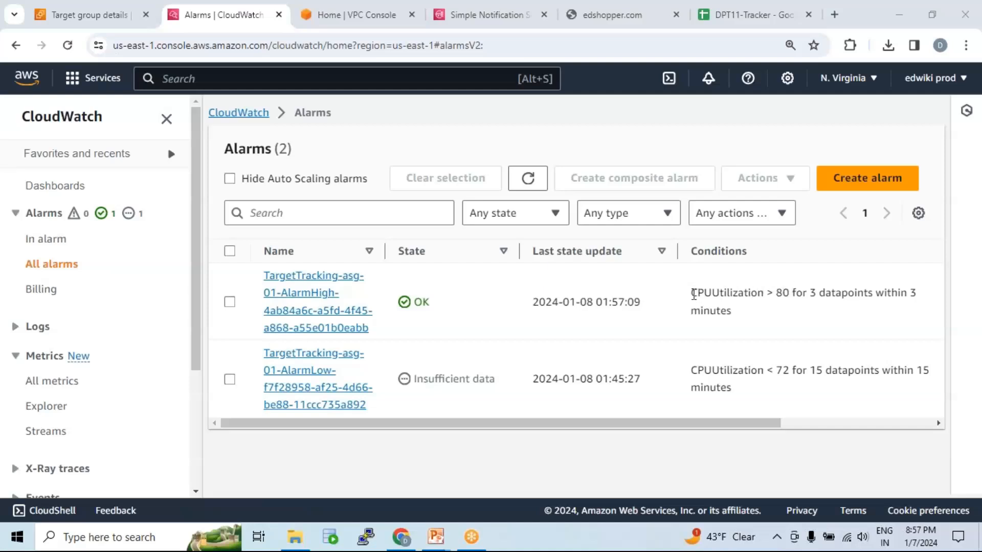
{"action": "left_click_drag", "start_coordinate": [693, 293], "coordinate": [837, 295]}
{"action": "left_click", "coordinate": [768, 295]}
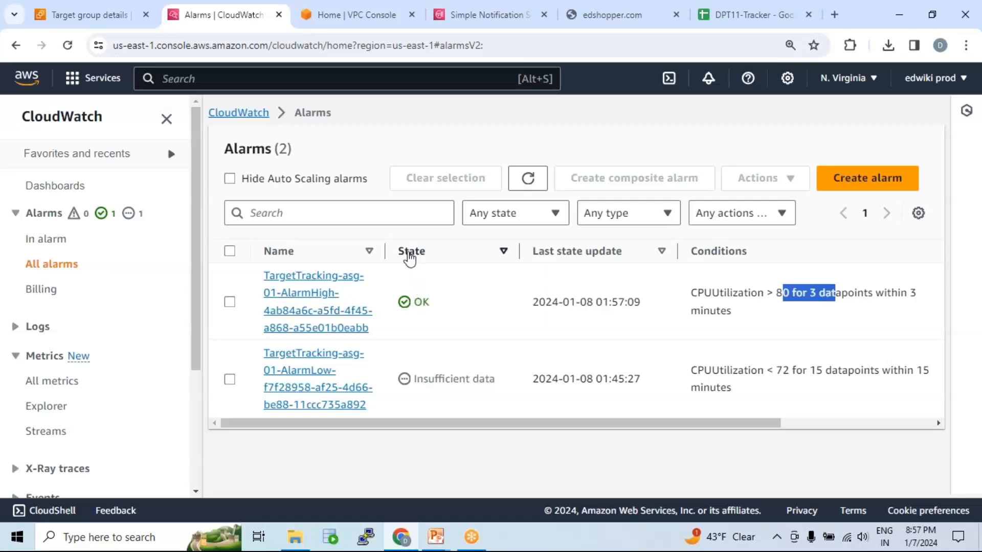
{"action": "double_click", "coordinate": [418, 301]}
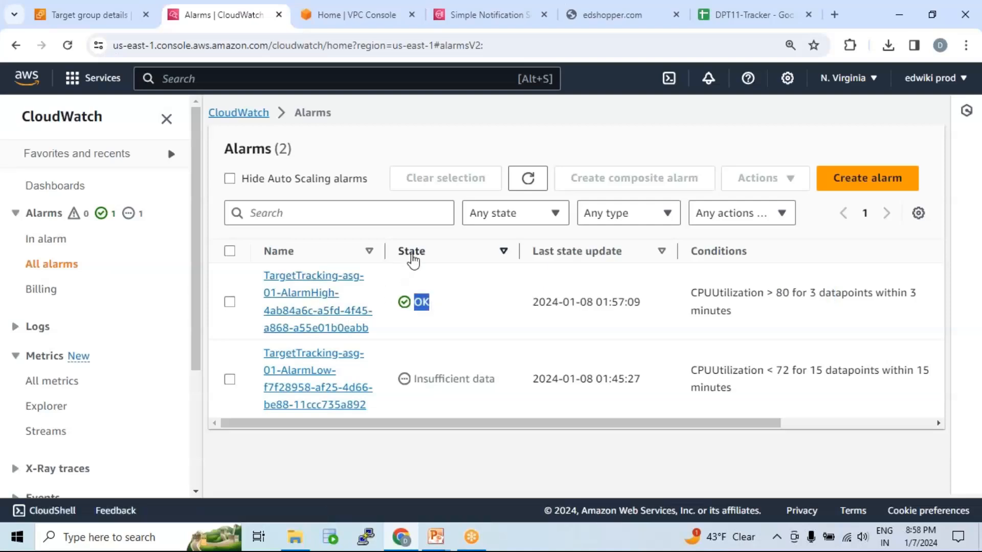
{"action": "left_click", "coordinate": [419, 302]}
{"action": "double_click", "coordinate": [420, 302]}
{"action": "left_click_drag", "start_coordinate": [691, 293], "coordinate": [791, 295]}
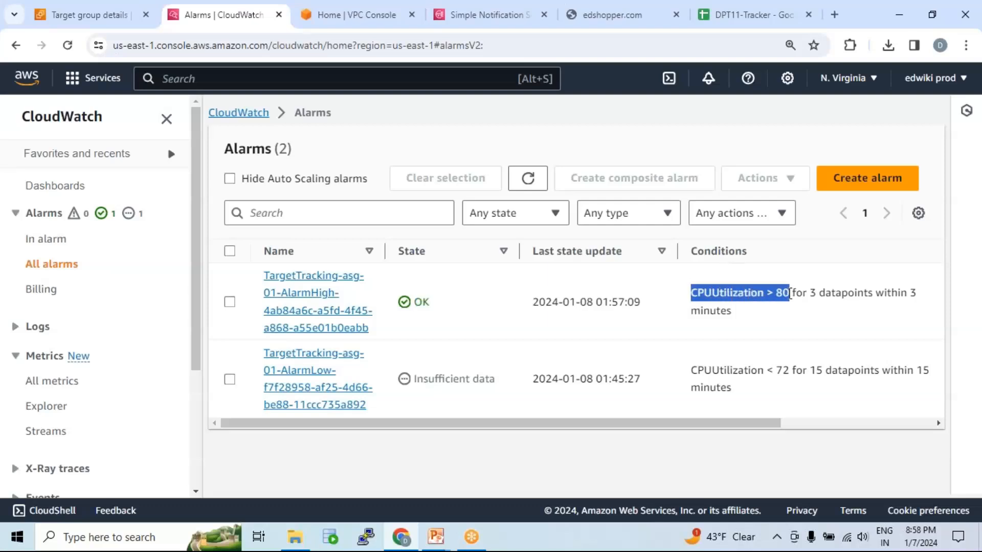
{"action": "left_click", "coordinate": [714, 310]}
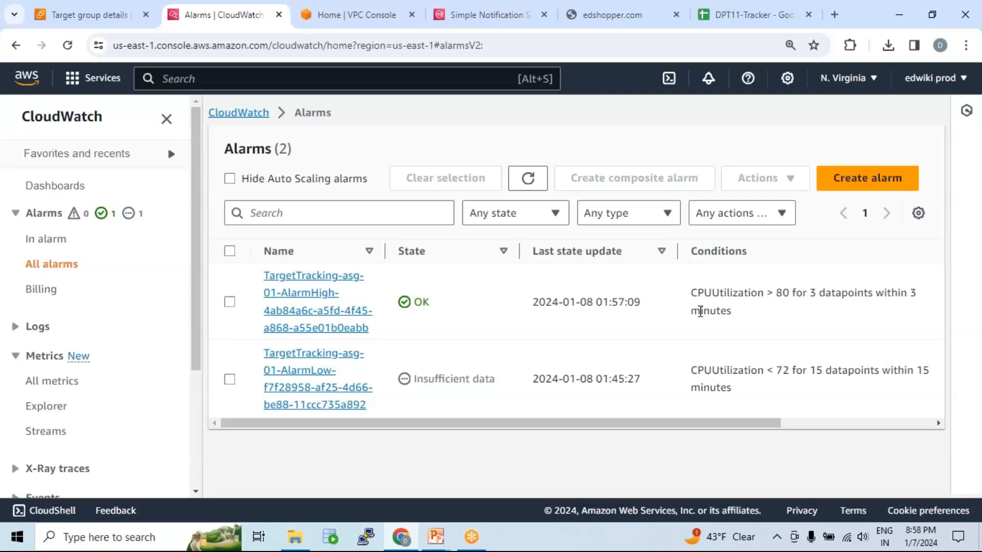
{"action": "left_click_drag", "start_coordinate": [783, 293], "coordinate": [777, 293]}
{"action": "left_click_drag", "start_coordinate": [414, 302], "coordinate": [436, 307]}
{"action": "left_click_drag", "start_coordinate": [789, 295], "coordinate": [739, 294]}
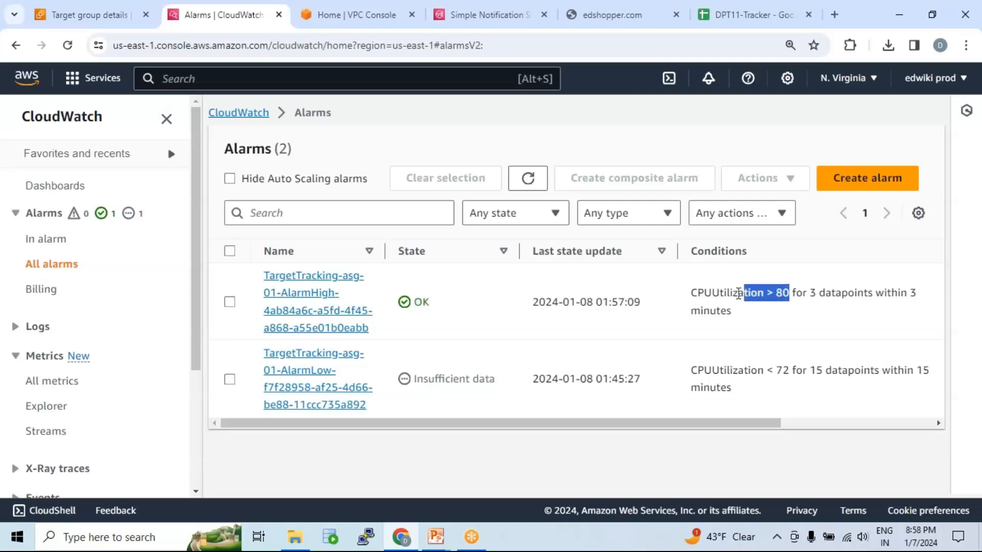
{"action": "left_click_drag", "start_coordinate": [412, 302], "coordinate": [434, 302]}
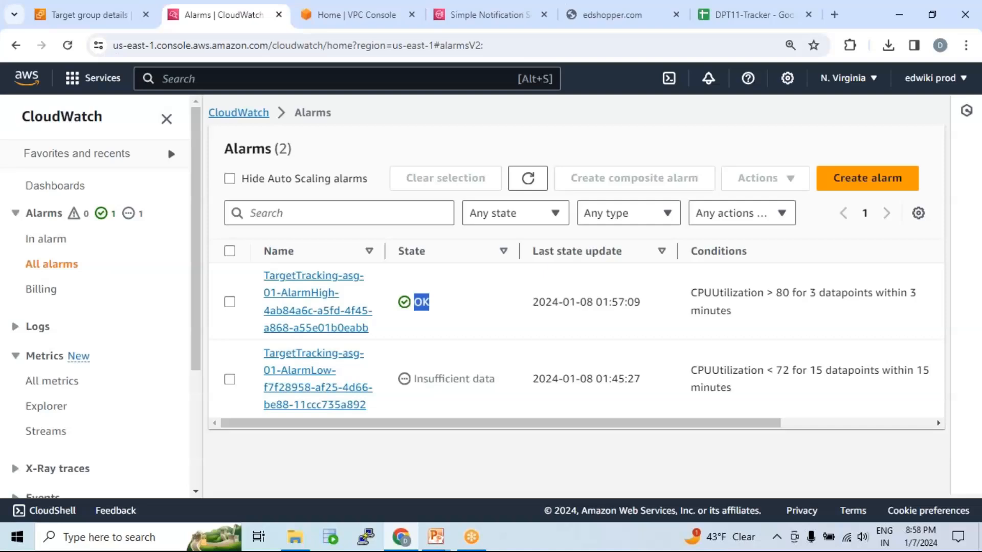
Refresh the alarms list and examine the CPUUtilization threshold of asg-01's AlarmLow alarm.
{"action": "left_click", "coordinate": [520, 184]}
{"action": "left_click_drag", "start_coordinate": [775, 369], "coordinate": [794, 366]}
{"action": "left_click", "coordinate": [843, 377]}
{"action": "left_click_drag", "start_coordinate": [789, 371], "coordinate": [764, 370]}
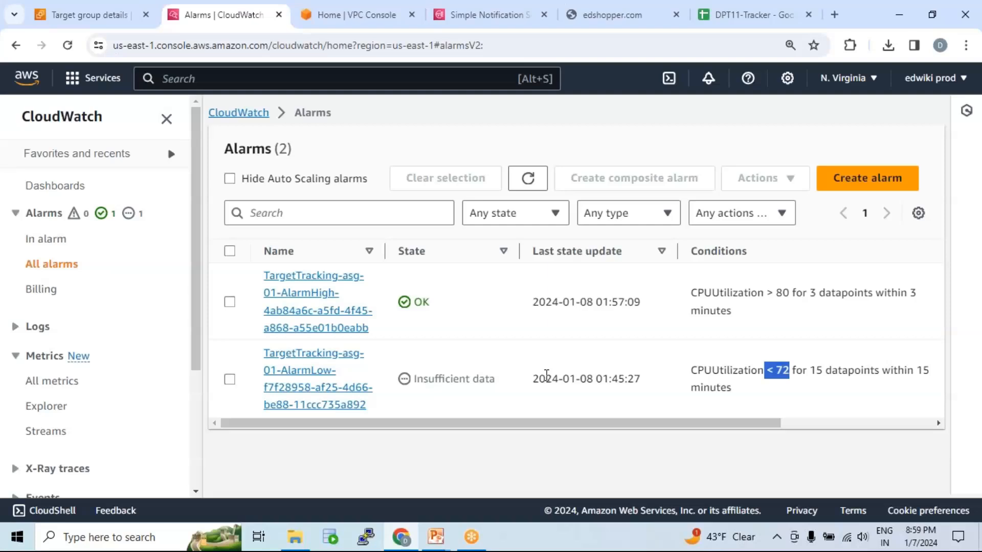
Reload the alarms and check the AlarmHigh alarm's updated state against its CPUUtilization condition.
{"action": "left_click", "coordinate": [528, 178]}
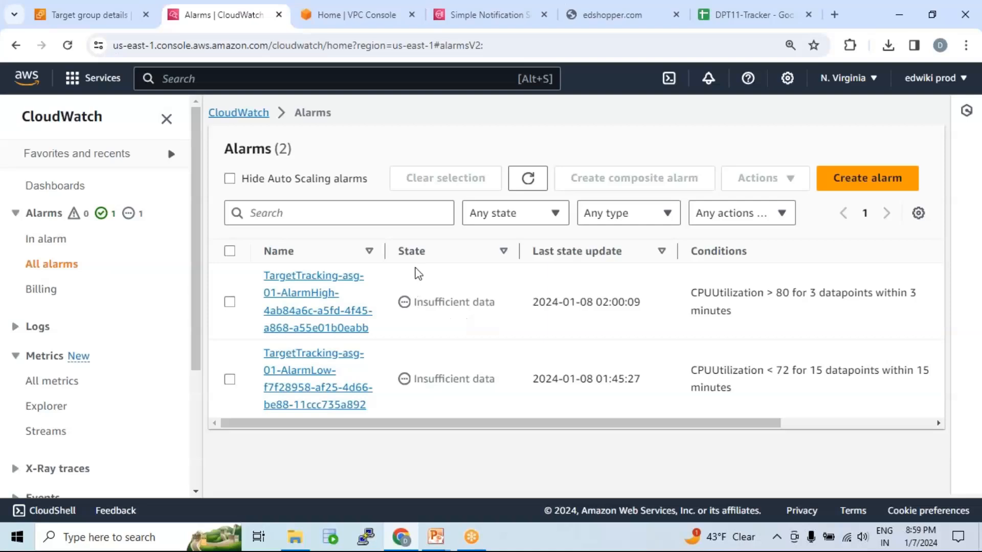
{"action": "left_click_drag", "start_coordinate": [415, 305], "coordinate": [501, 308]}
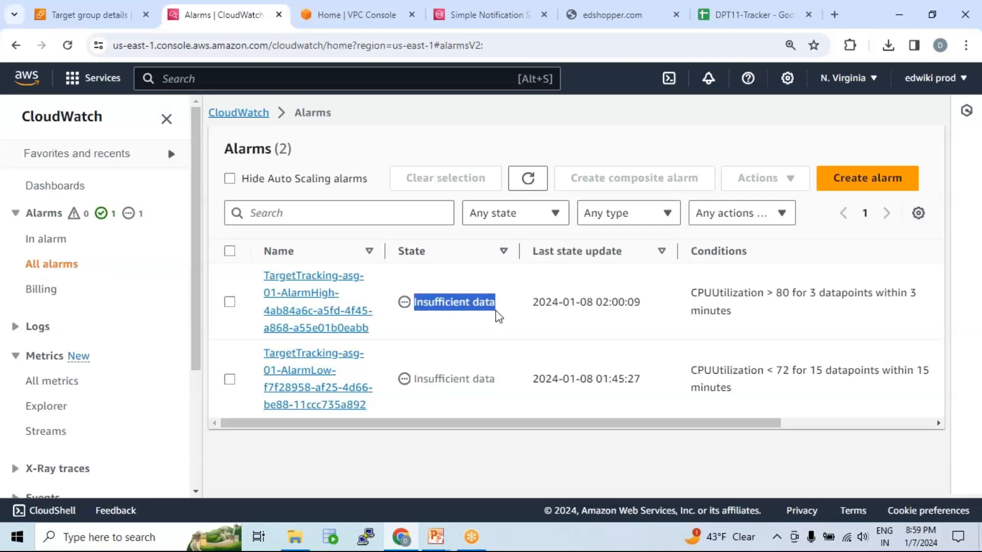
{"action": "left_click", "coordinate": [466, 304]}
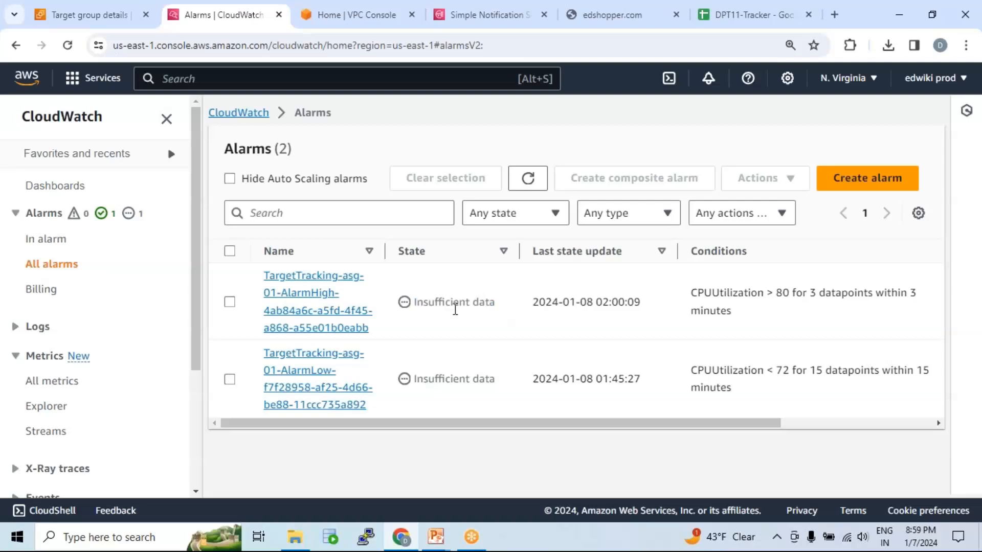
{"action": "left_click_drag", "start_coordinate": [413, 302], "coordinate": [496, 302]}
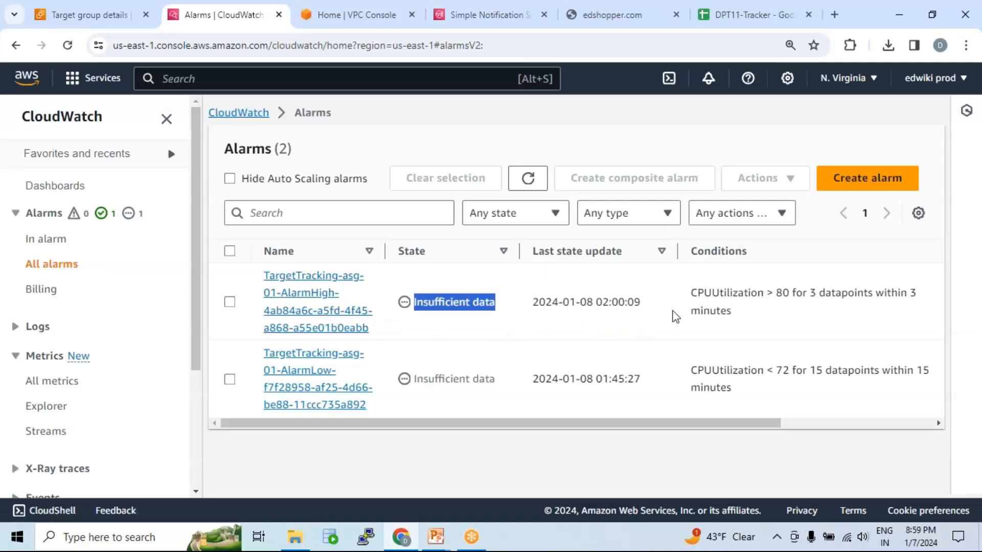
{"action": "left_click_drag", "start_coordinate": [691, 293], "coordinate": [769, 292]}
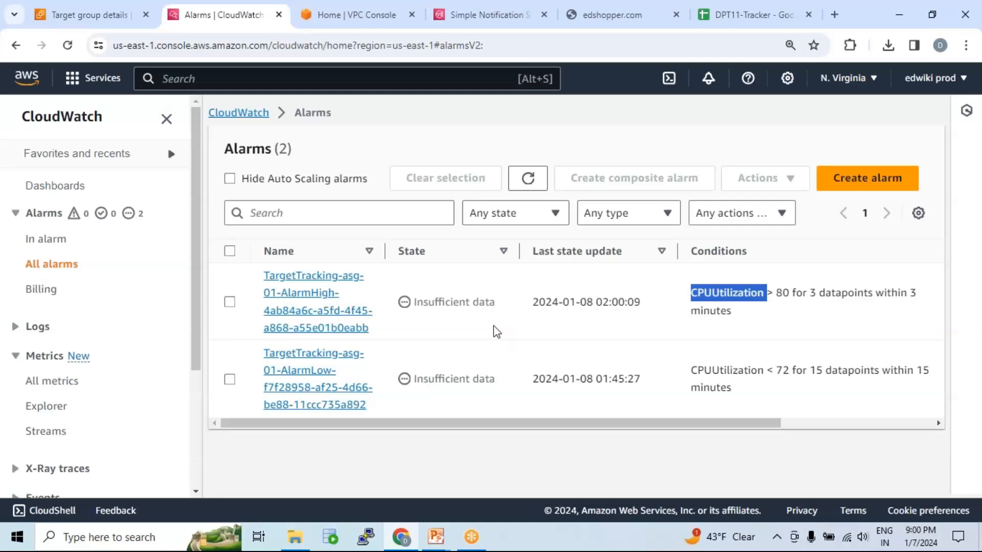
Refresh the alarms list several more times and recheck the state of the AlarmHigh alarm.
{"action": "left_click", "coordinate": [528, 178]}
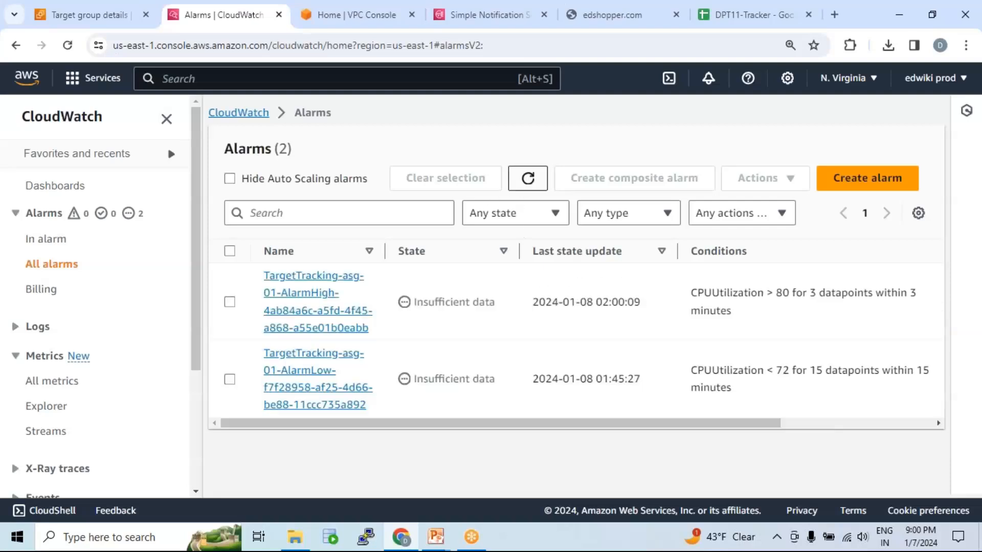
{"action": "left_click", "coordinate": [527, 179]}
{"action": "left_click_drag", "start_coordinate": [414, 301], "coordinate": [500, 310]}
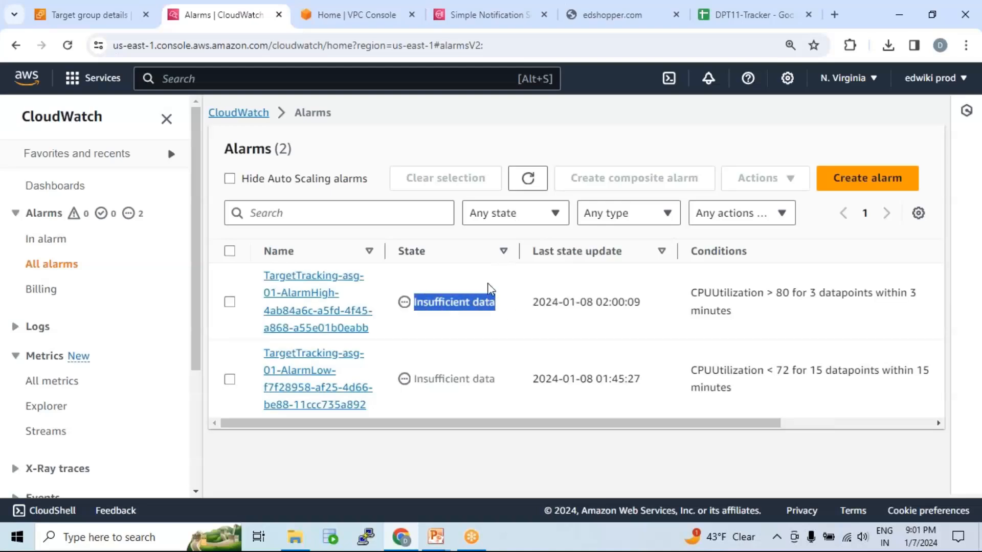
{"action": "left_click", "coordinate": [526, 178]}
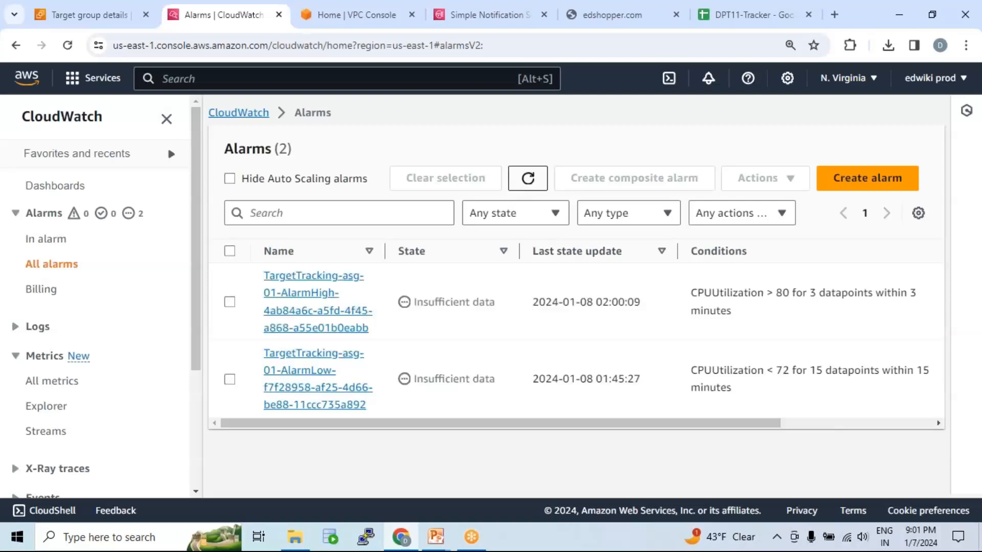
{"action": "left_click", "coordinate": [528, 178]}
{"action": "left_click", "coordinate": [251, 26]}
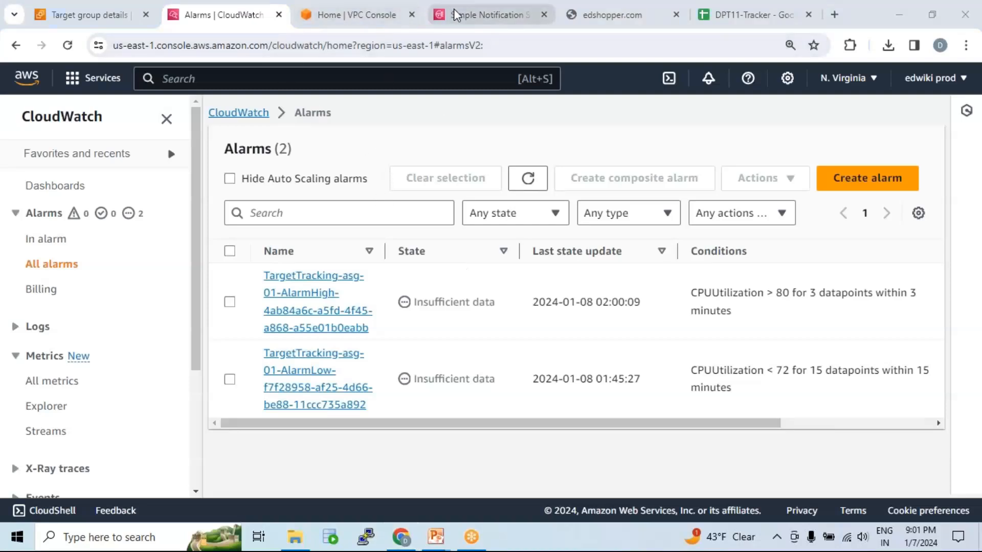
Return to the EC2 console, open the instances list, deselect the terminated instance and remove the running-state filter.
{"action": "left_click", "coordinate": [99, 20]}
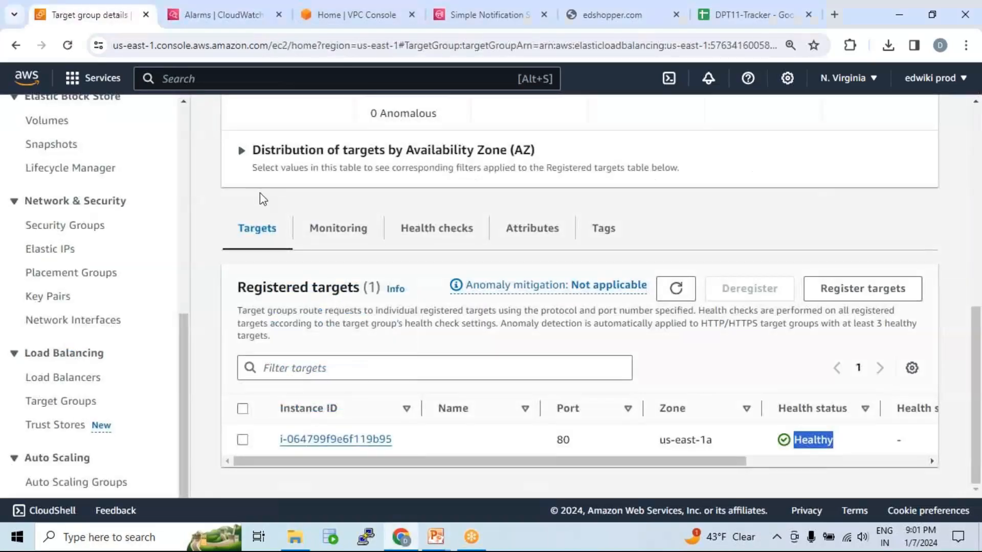
{"action": "scroll", "coordinate": [259, 192], "scroll_direction": "up", "scroll_amount": 10}
{"action": "scroll", "coordinate": [68, 166], "scroll_direction": "up", "scroll_amount": 8}
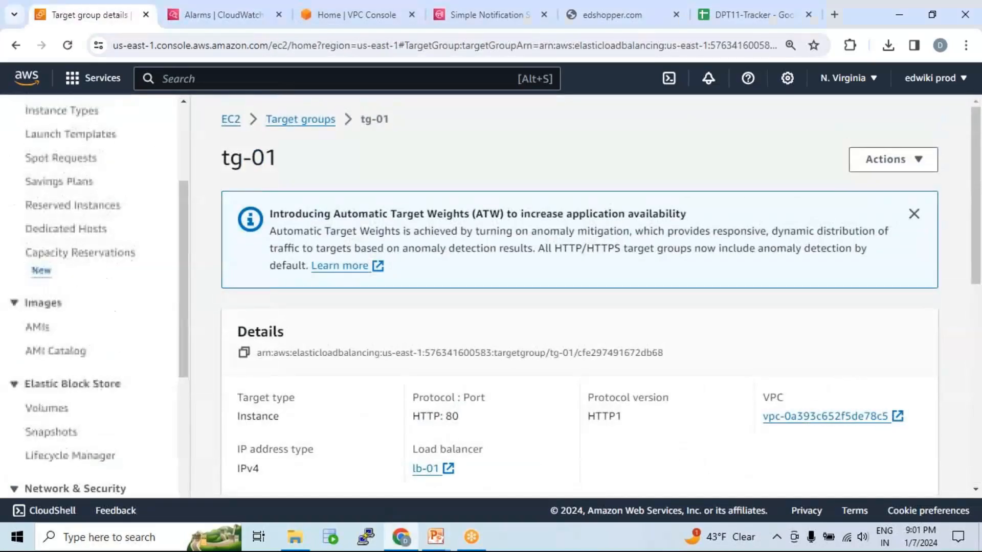
{"action": "left_click", "coordinate": [58, 120]}
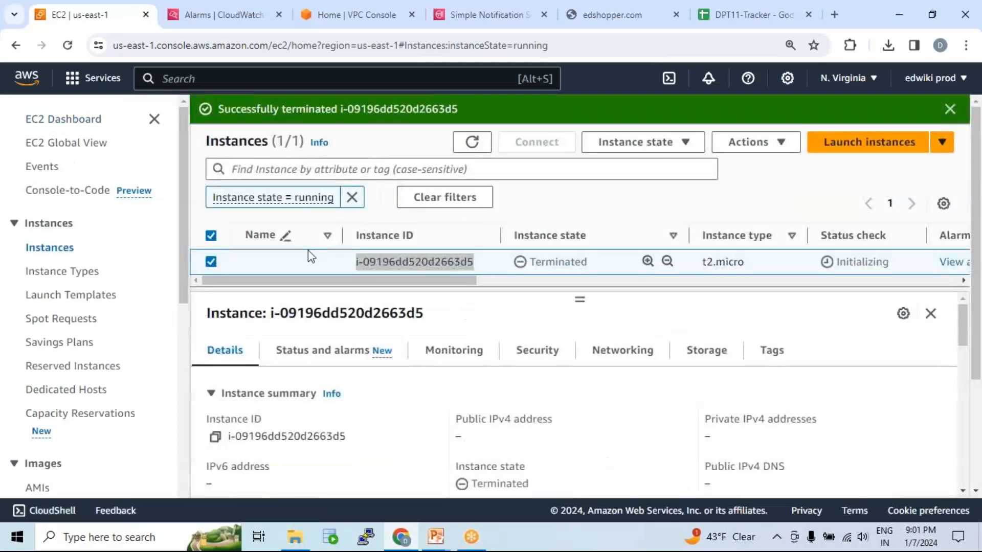
{"action": "left_click", "coordinate": [211, 262]}
{"action": "left_click", "coordinate": [352, 198]}
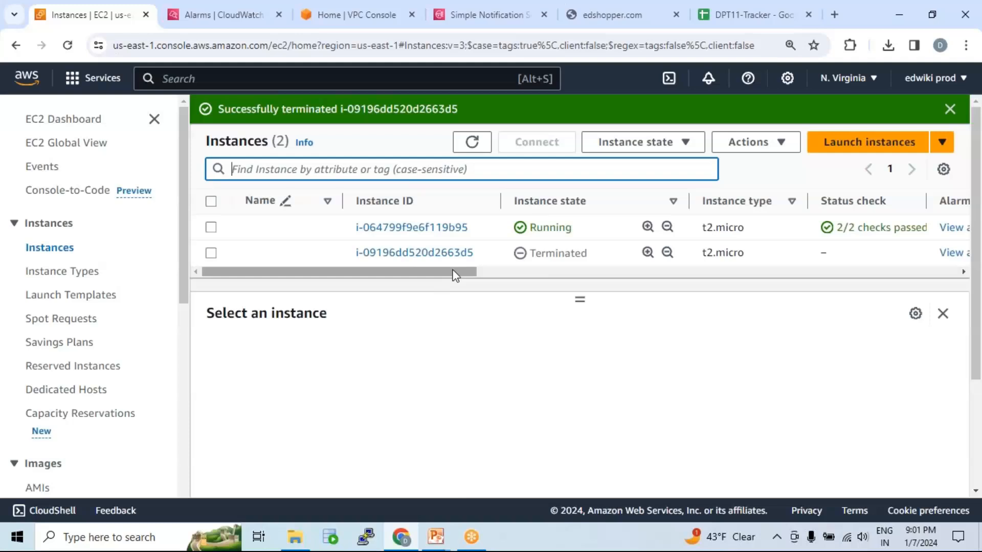
Switch to the open edshopper.com page and select its web address.
{"action": "left_click", "coordinate": [602, 23]}
{"action": "left_click", "coordinate": [228, 46]}
{"action": "left_click_drag", "start_coordinate": [228, 46], "coordinate": [157, 48]}
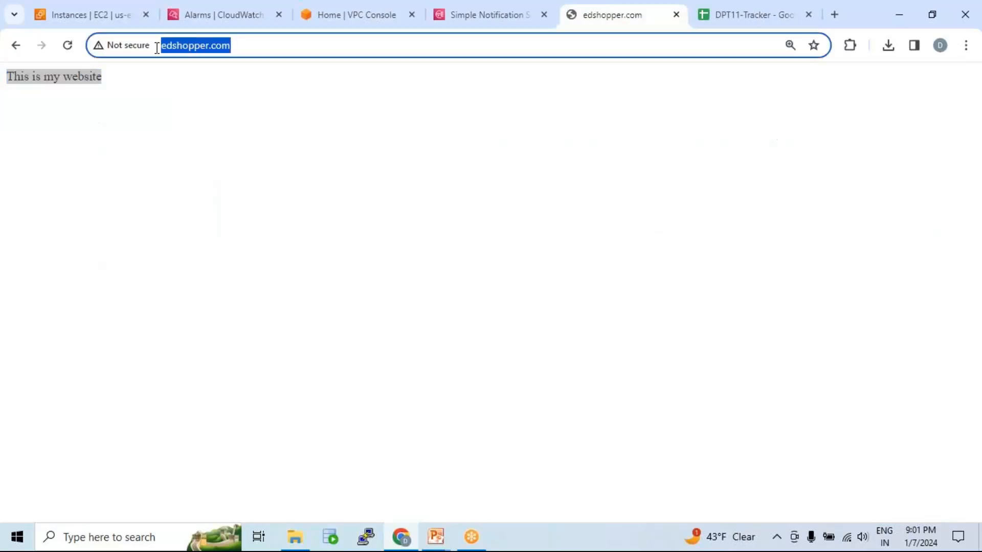
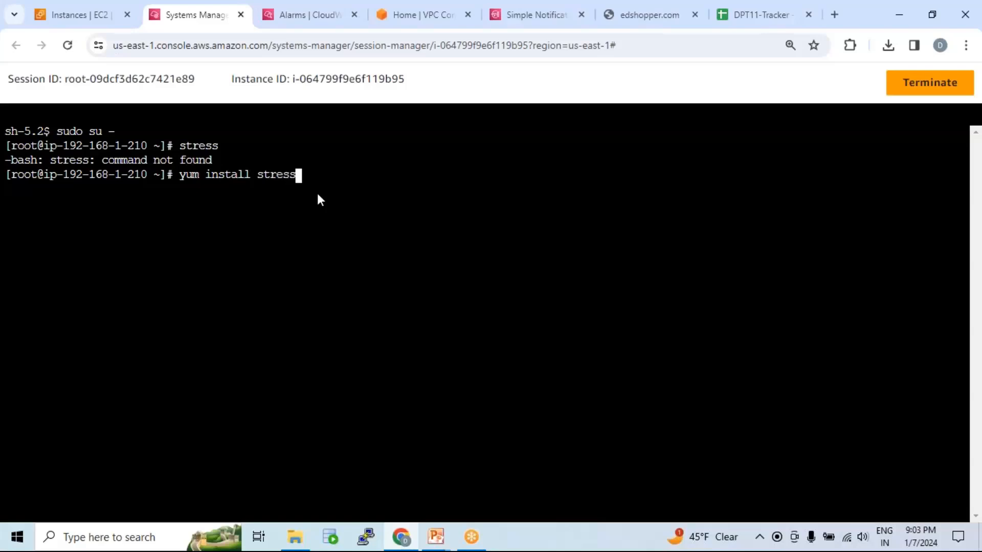
Install the stress package on the instance with yum install stress, accepting the installation with y.
{"action": "key", "text": "Return"}
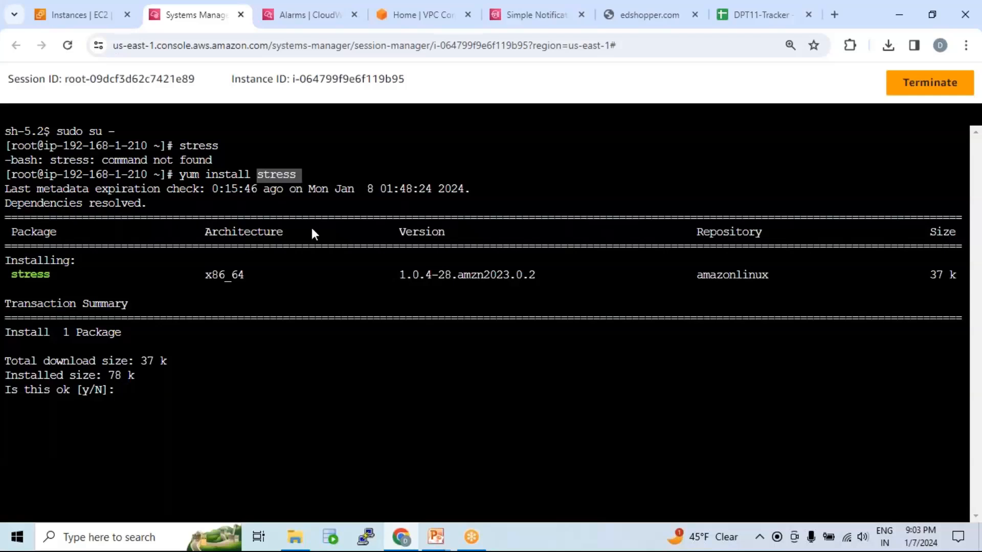
{"action": "left_click", "coordinate": [308, 267]}
{"action": "type", "text": "y"}
{"action": "key", "text": "Return"}
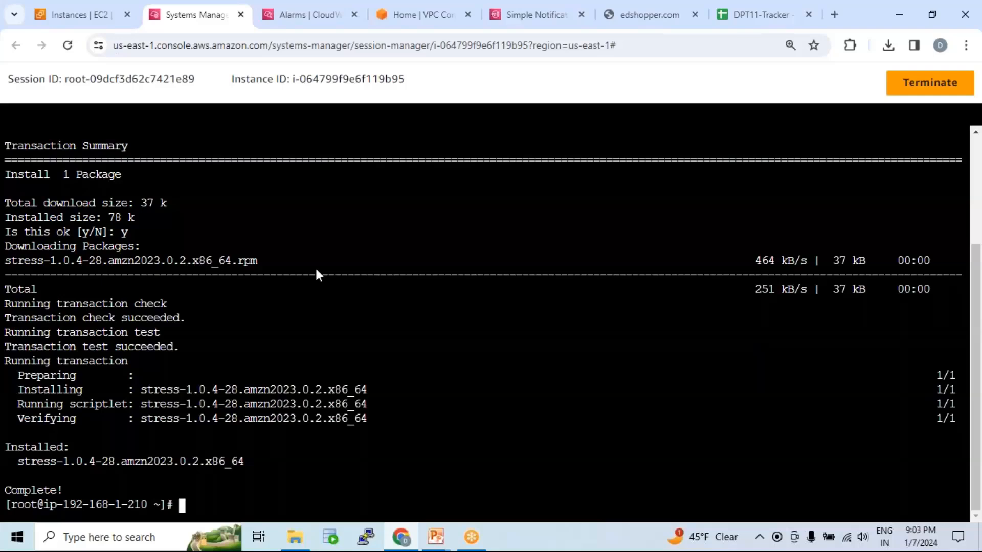
Clear the terminal and run stress without arguments to review its usage options.
{"action": "type", "text": "clear"}
{"action": "key", "text": "Return"}
{"action": "key", "text": "Return"}
{"action": "key", "text": "Return"}
{"action": "type", "text": "stress"}
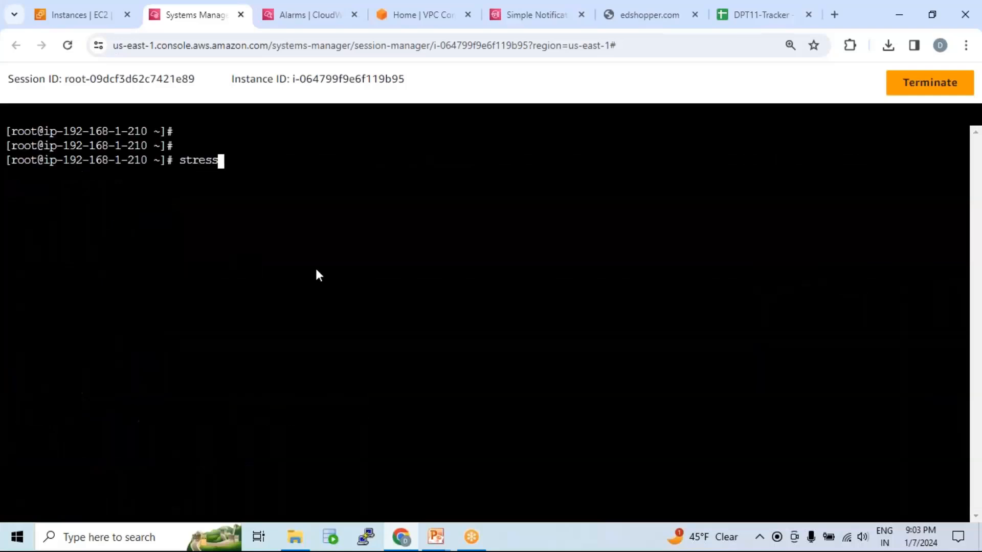
{"action": "key", "text": "Return"}
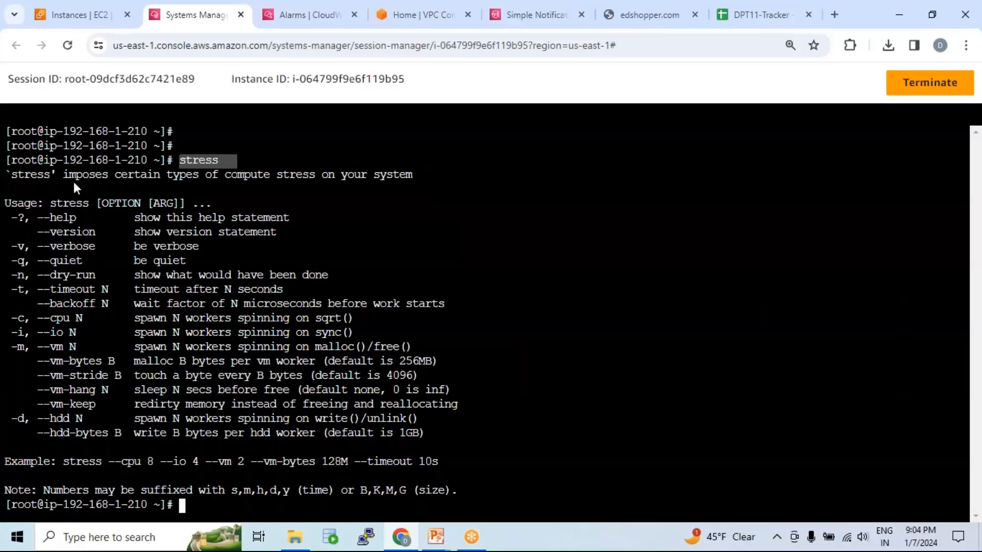
{"action": "left_click_drag", "start_coordinate": [6, 174], "coordinate": [528, 422]}
{"action": "left_click", "coordinate": [437, 358]}
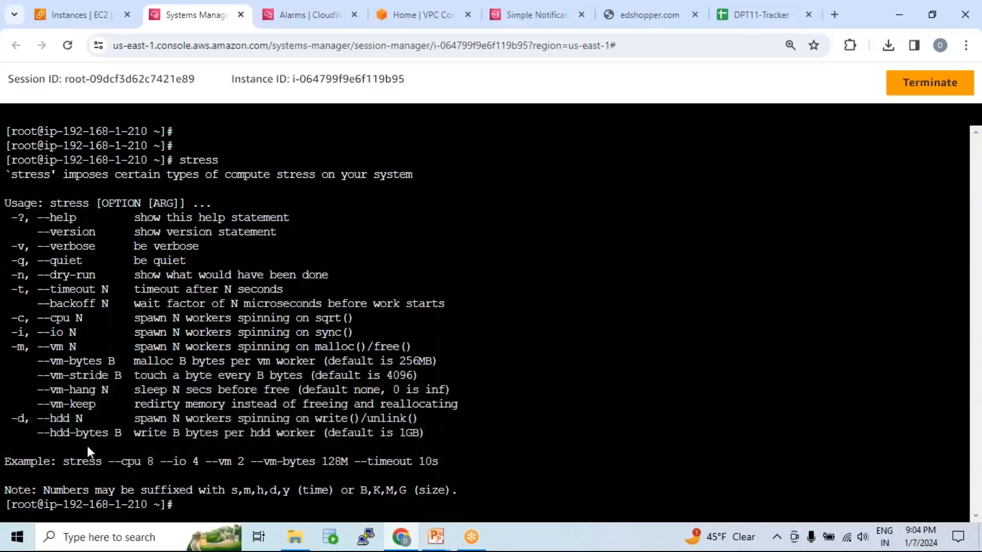
Copy the example stress command from the usage text and paste it at the shell prompt.
{"action": "left_click_drag", "start_coordinate": [60, 462], "coordinate": [398, 464]}
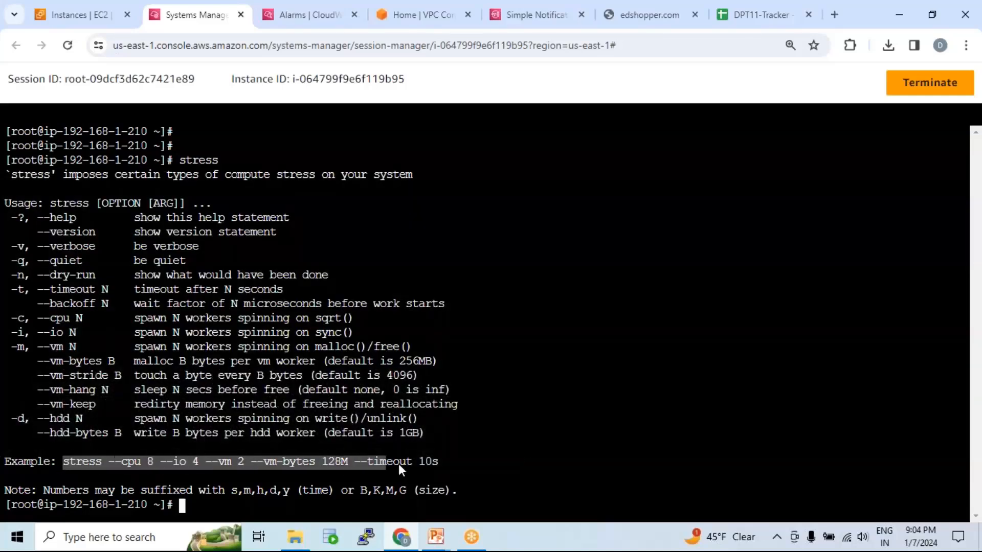
{"action": "right_click", "coordinate": [429, 461]}
{"action": "left_click", "coordinate": [455, 205]}
{"action": "right_click", "coordinate": [397, 264]}
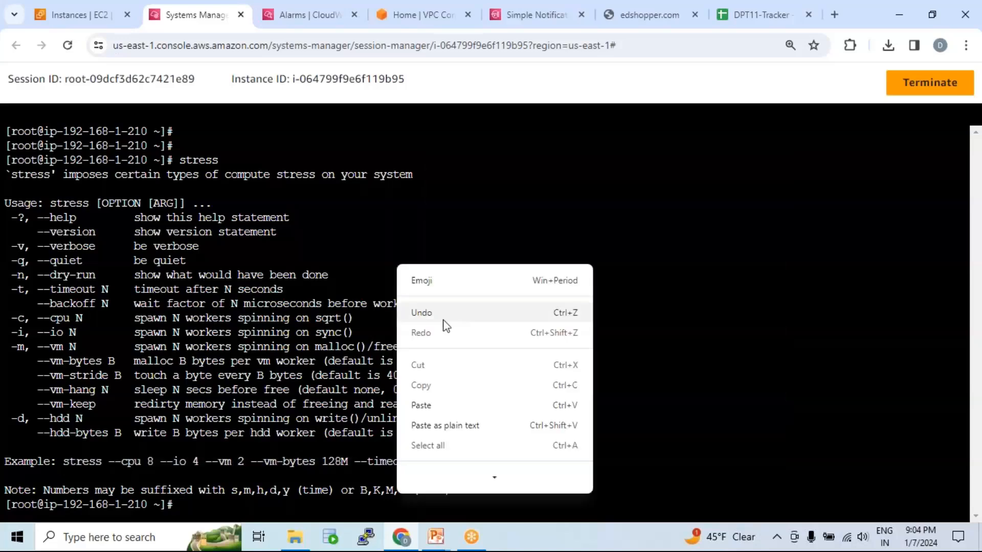
{"action": "left_click", "coordinate": [421, 405]}
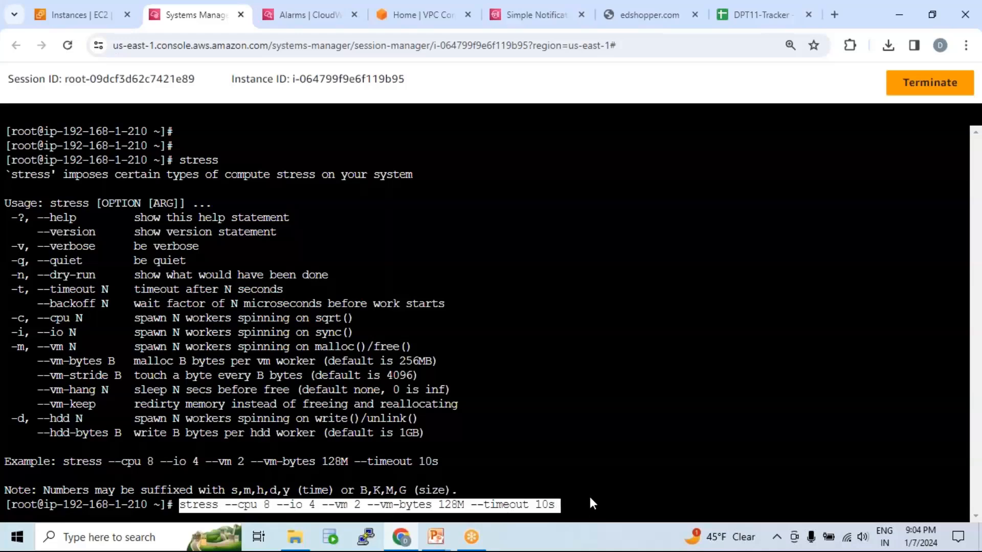
{"action": "key", "text": "Left"}
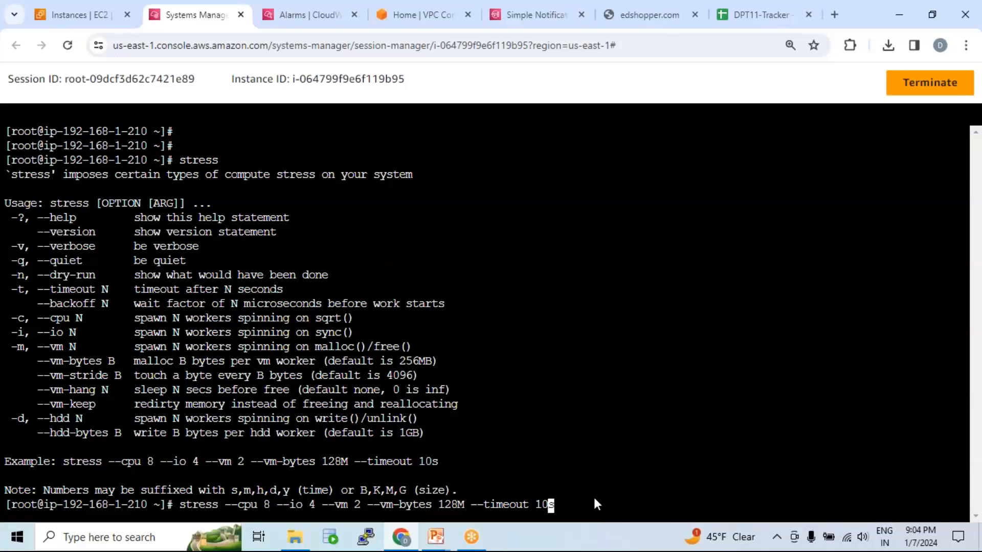
{"action": "type", "text": "000000000000000"}
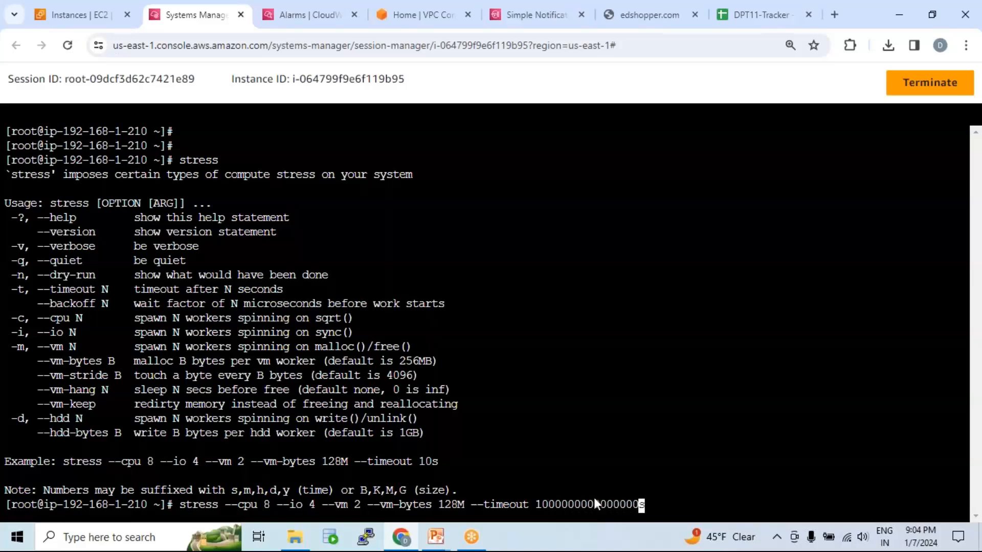
{"action": "key", "text": "Return"}
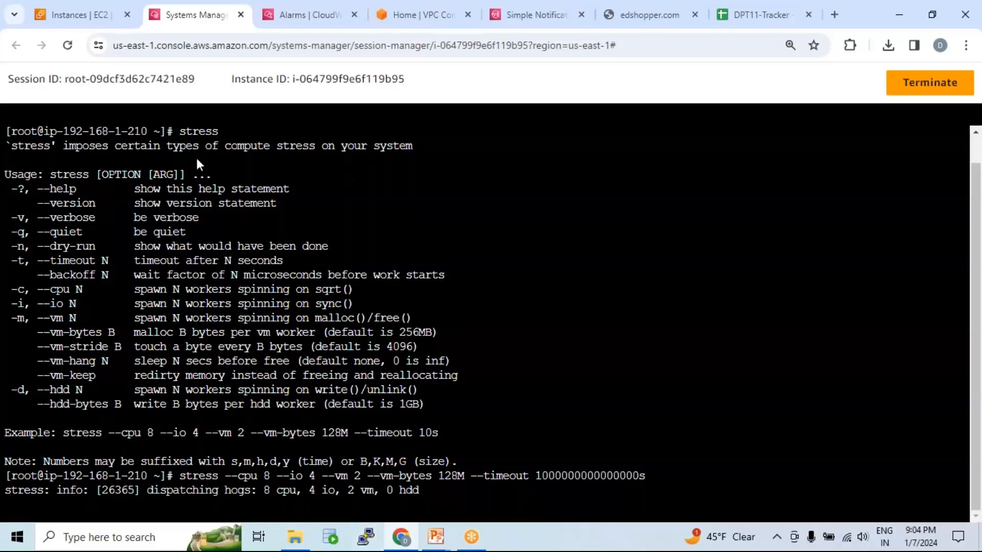
Return to the EC2 instances list, select the running instance and copy its instance ID.
{"action": "left_click", "coordinate": [76, 13]}
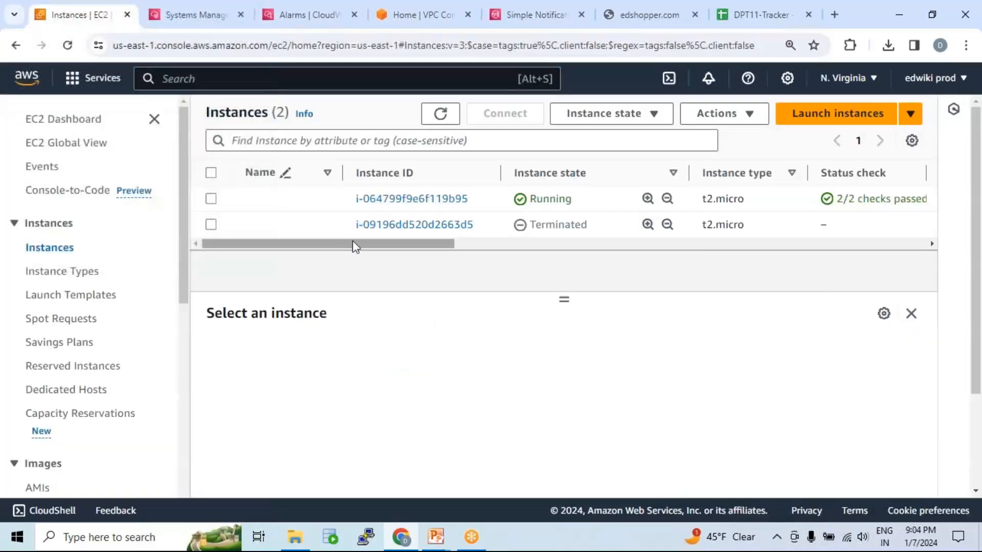
{"action": "left_click", "coordinate": [250, 204]}
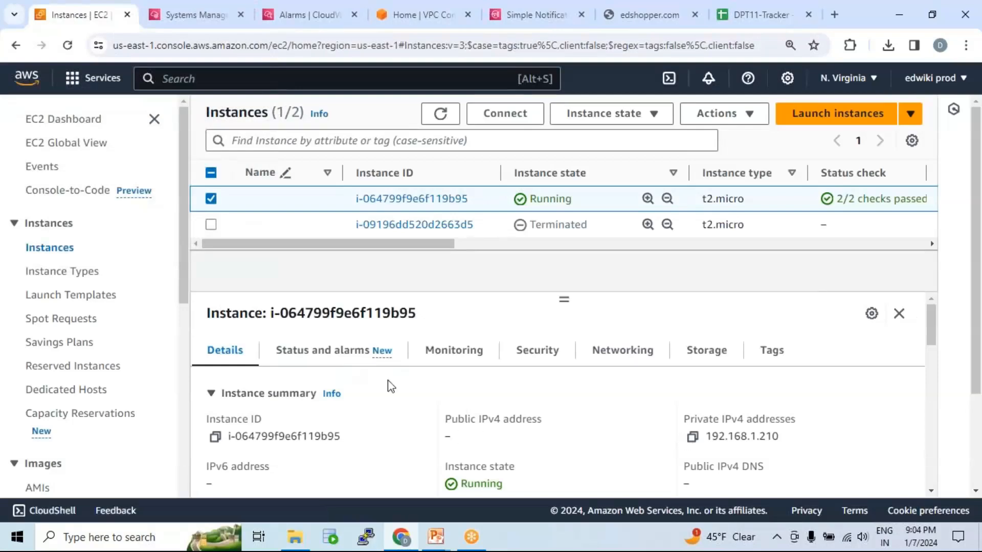
{"action": "double_click", "coordinate": [365, 311]}
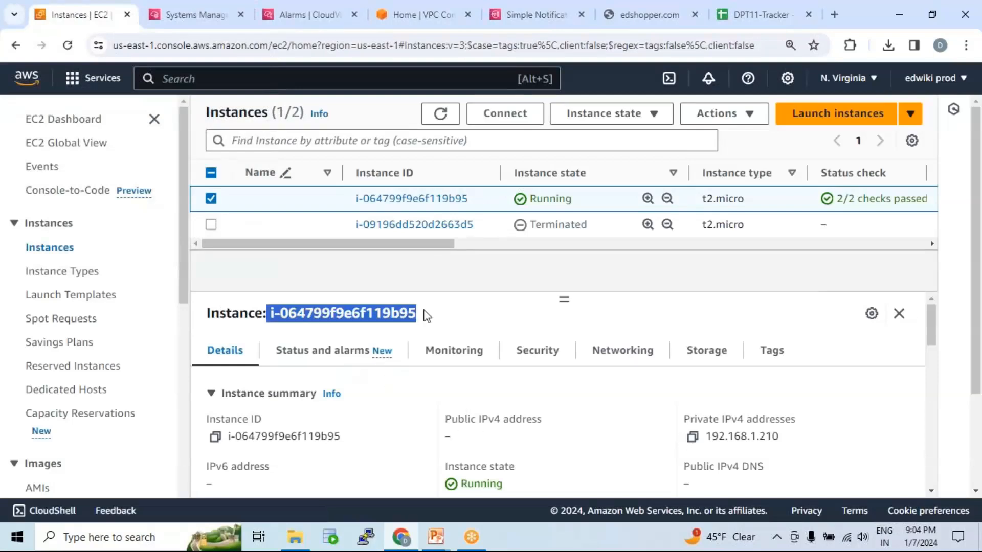
{"action": "right_click", "coordinate": [404, 315]}
{"action": "left_click", "coordinate": [434, 327]}
Glance at the alarms list, and open CloudWatch's All metrics view in the browser tab holding the VPC console.
{"action": "left_click", "coordinate": [307, 14]}
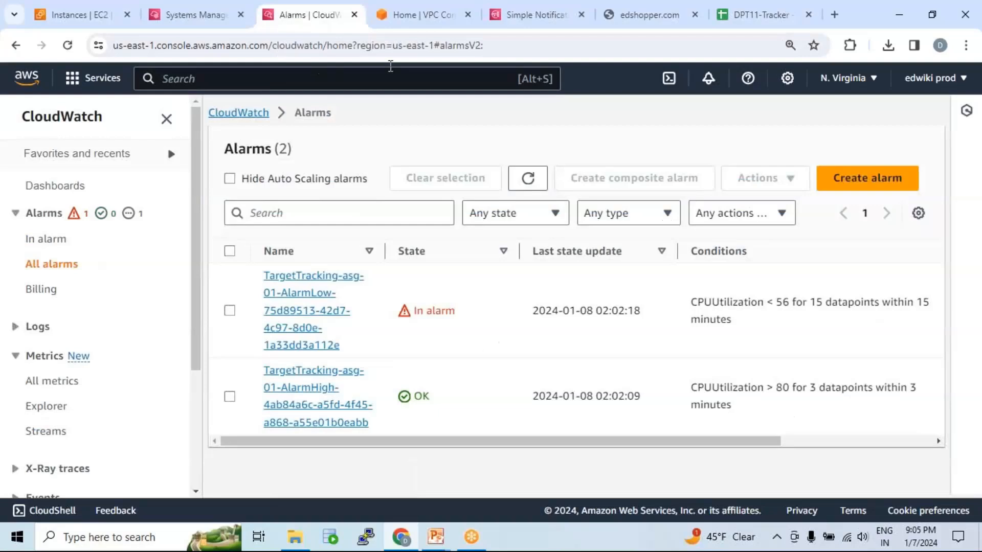
{"action": "left_click", "coordinate": [427, 11]}
{"action": "left_click", "coordinate": [338, 76]}
{"action": "type", "text": "cloudw"}
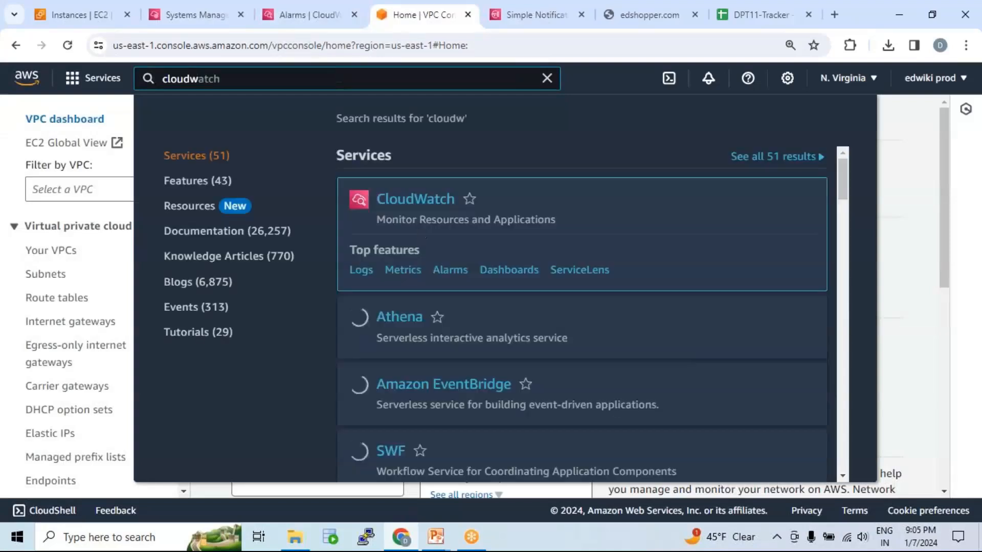
{"action": "left_click", "coordinate": [423, 199]}
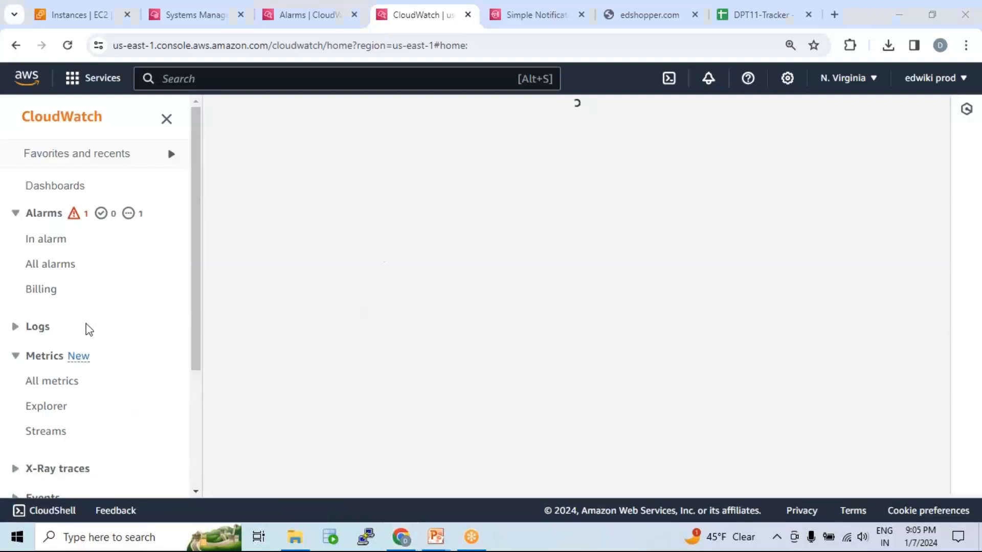
{"action": "left_click", "coordinate": [59, 387]}
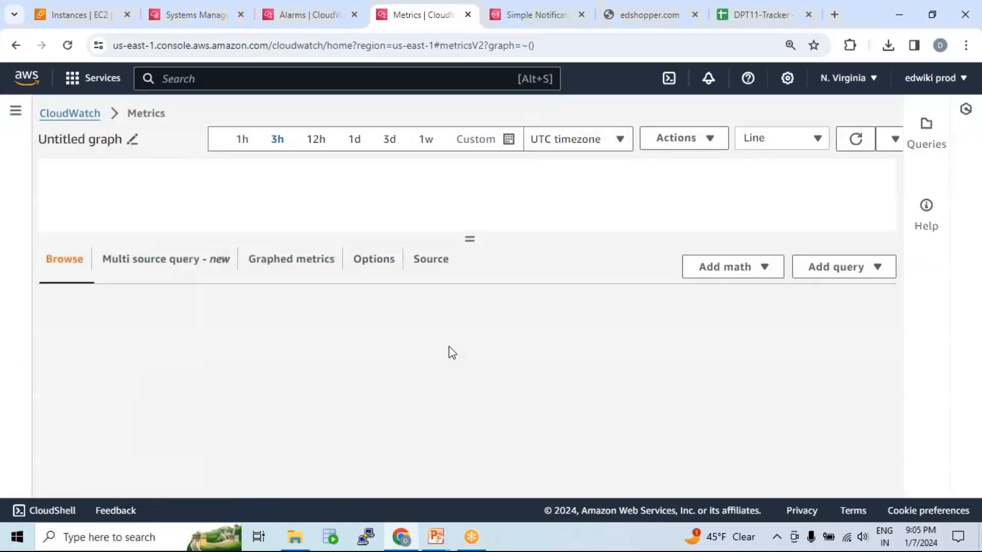
Search the metrics for the copied instance ID i-064799f9e6f119b95 and open its EC2 Per-Instance Metrics.
{"action": "left_click", "coordinate": [394, 331]}
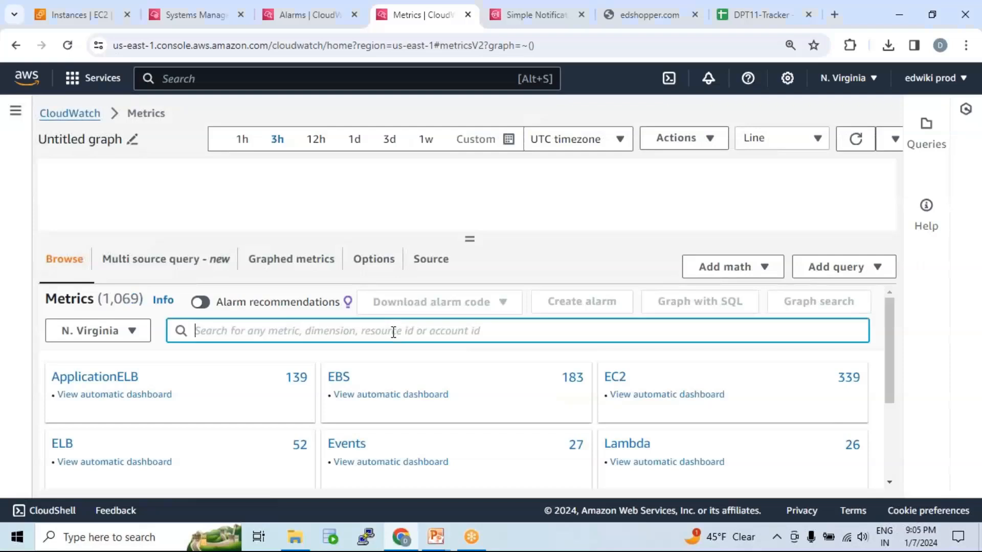
{"action": "key", "text": "ctrl+v"}
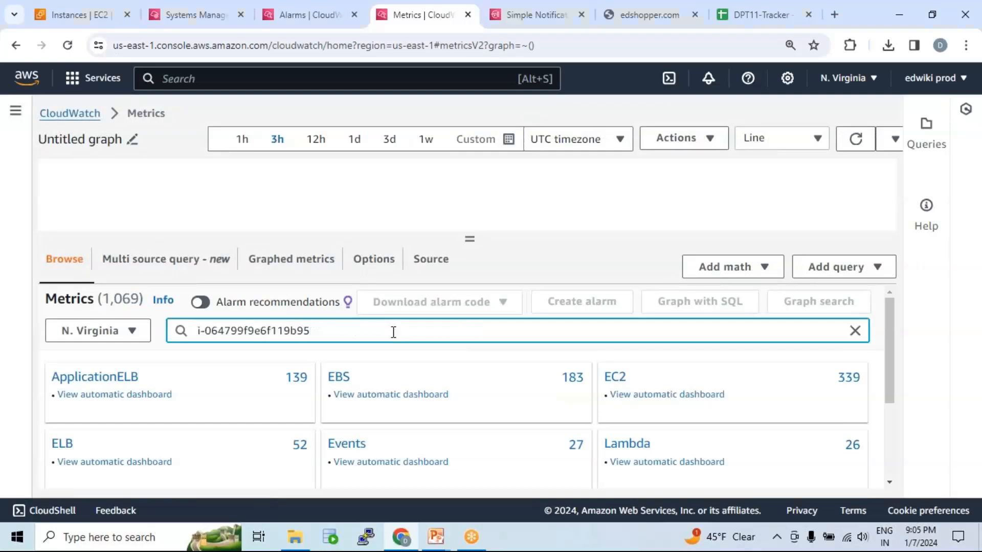
{"action": "key", "text": "Return"}
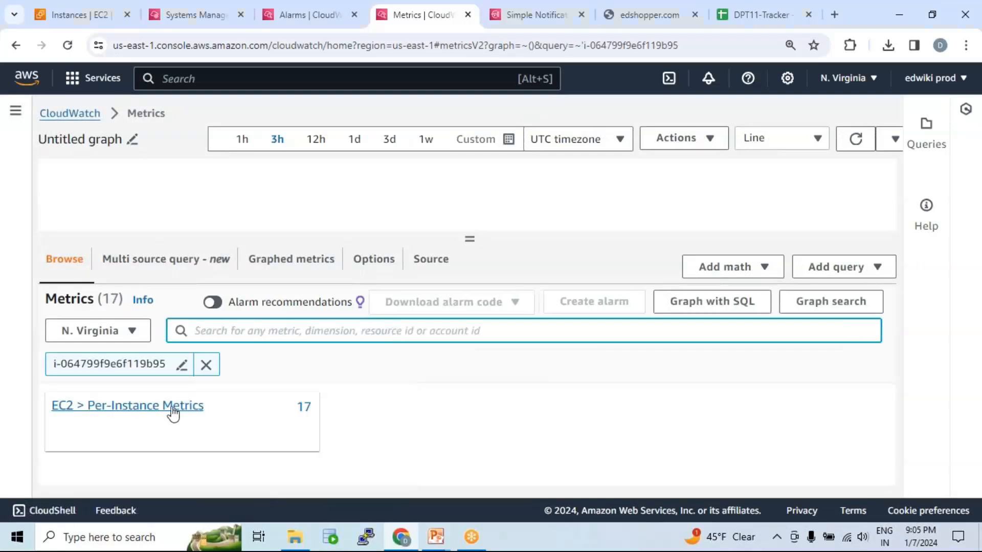
{"action": "left_click", "coordinate": [174, 410]}
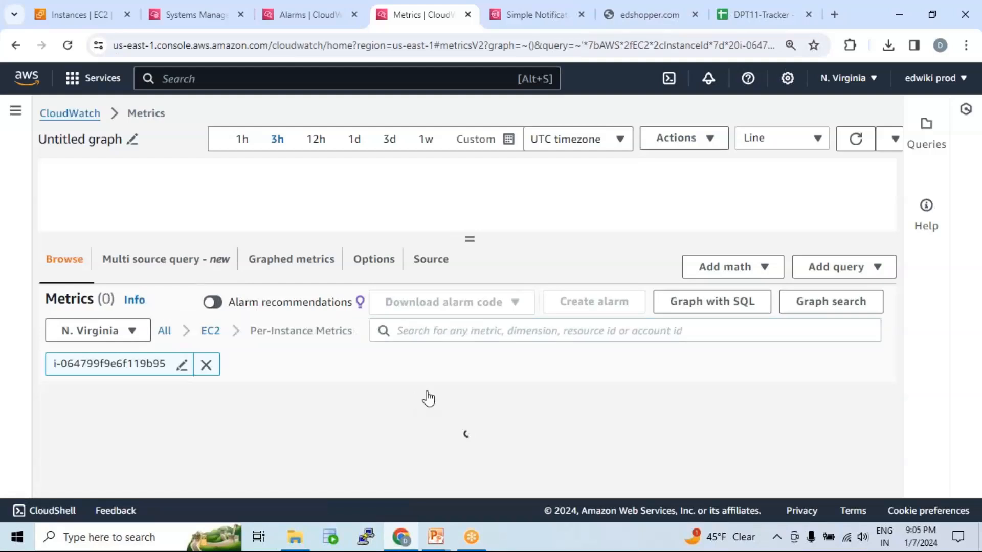
Graph the instance's CPUUtilization metric and enlarge the graph area.
{"action": "scroll", "coordinate": [388, 415], "scroll_direction": "down", "scroll_amount": 3}
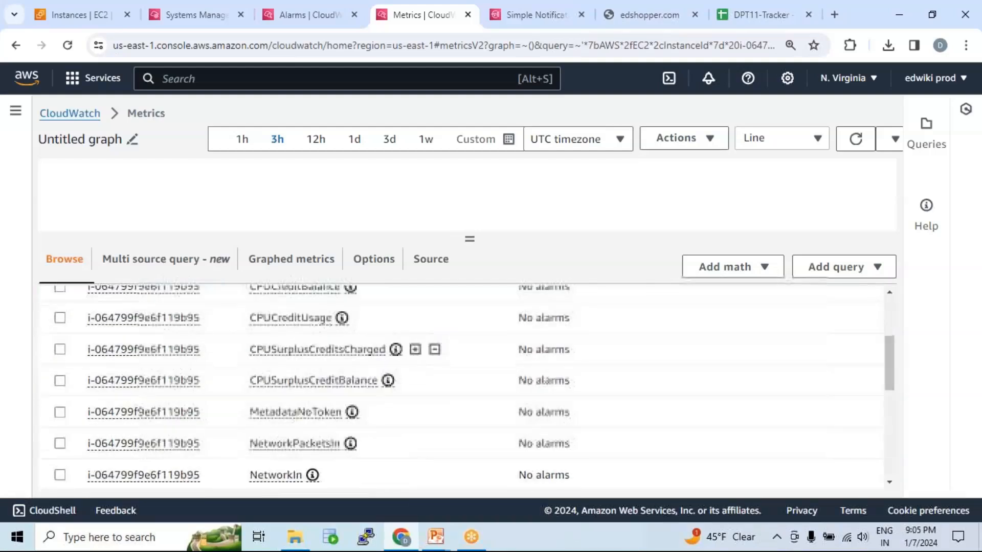
{"action": "scroll", "coordinate": [361, 430], "scroll_direction": "down", "scroll_amount": 5}
{"action": "left_click", "coordinate": [61, 418]}
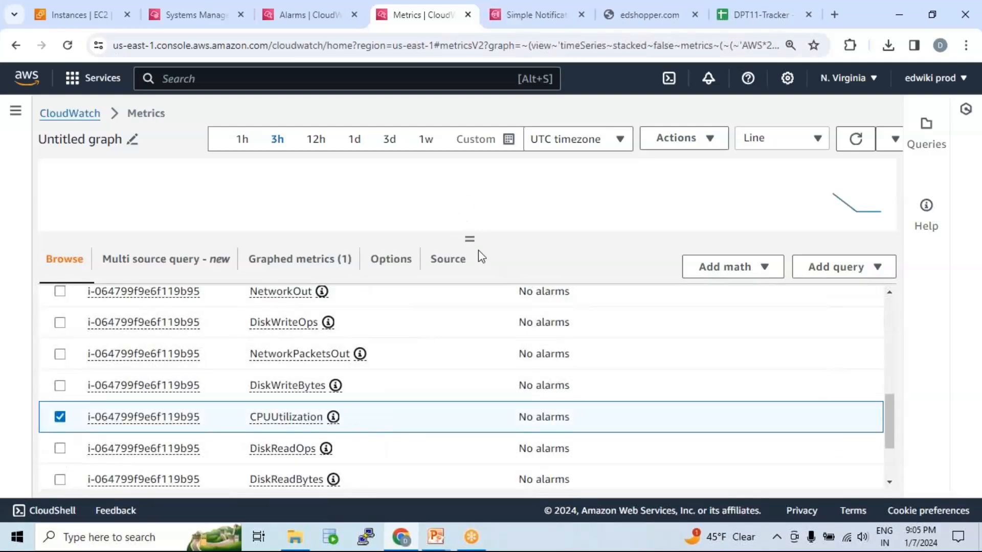
{"action": "left_click_drag", "start_coordinate": [470, 239], "coordinate": [469, 336]}
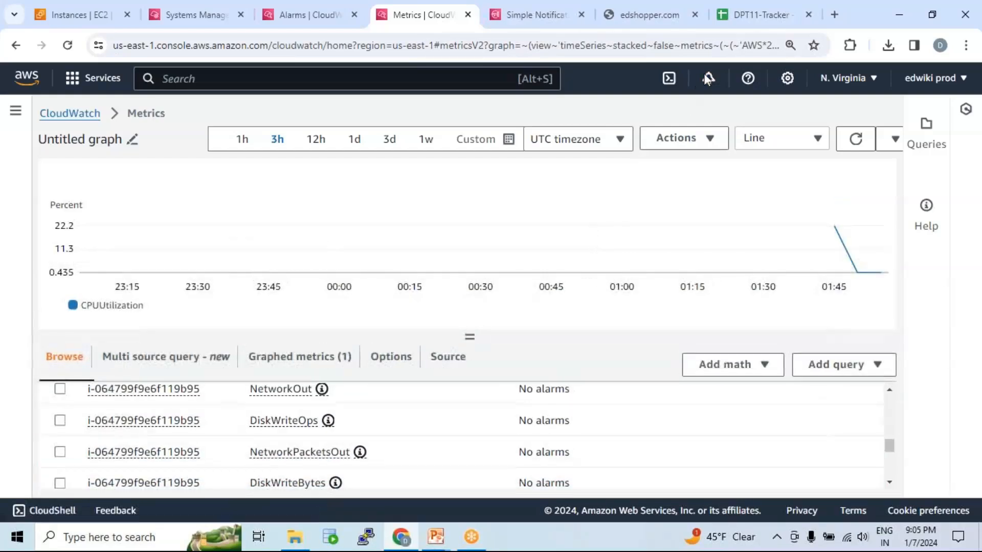
{"action": "left_click", "coordinate": [713, 55]}
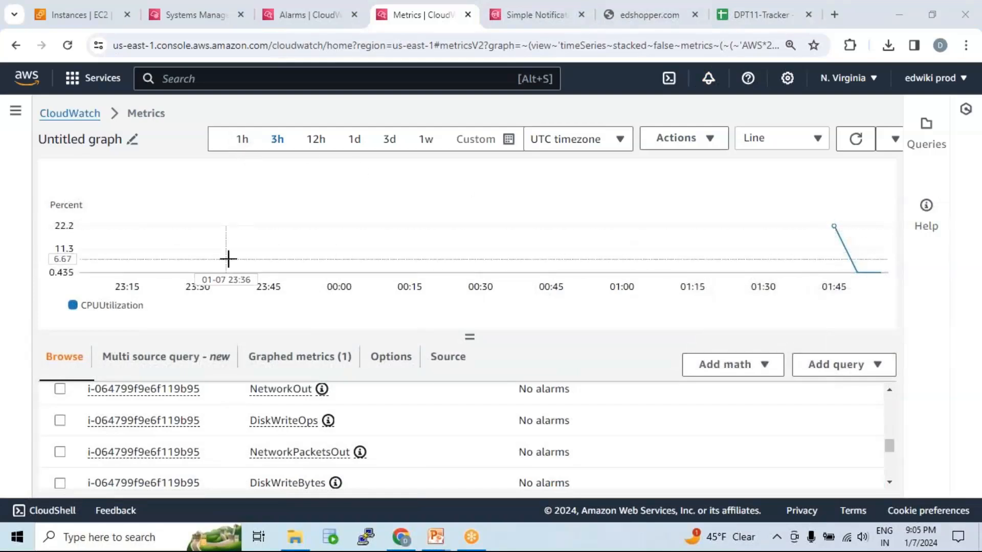
Narrow the CPUUtilization graph to 1 hour and further to a custom 15-minute relative range, and refresh it.
{"action": "left_click", "coordinate": [243, 143]}
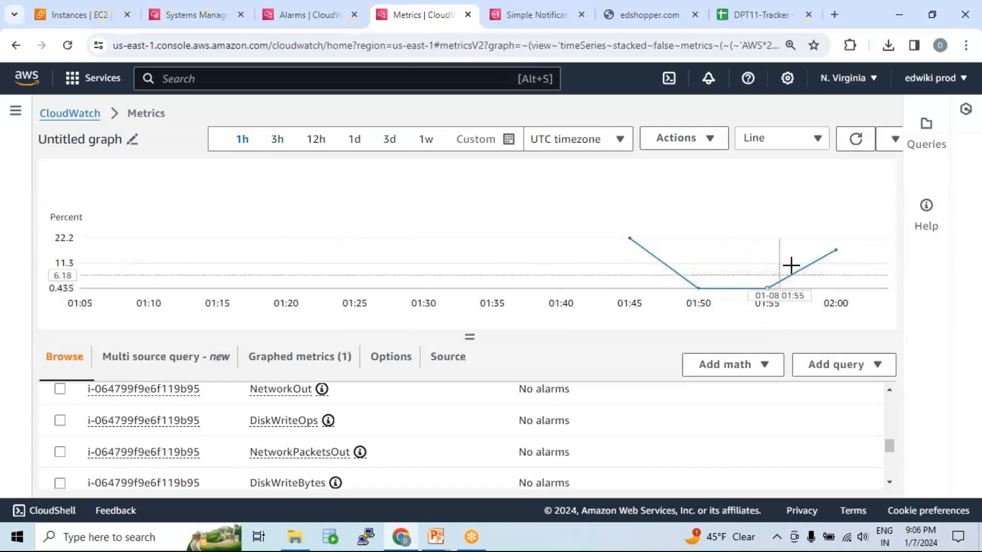
{"action": "left_click", "coordinate": [476, 139]}
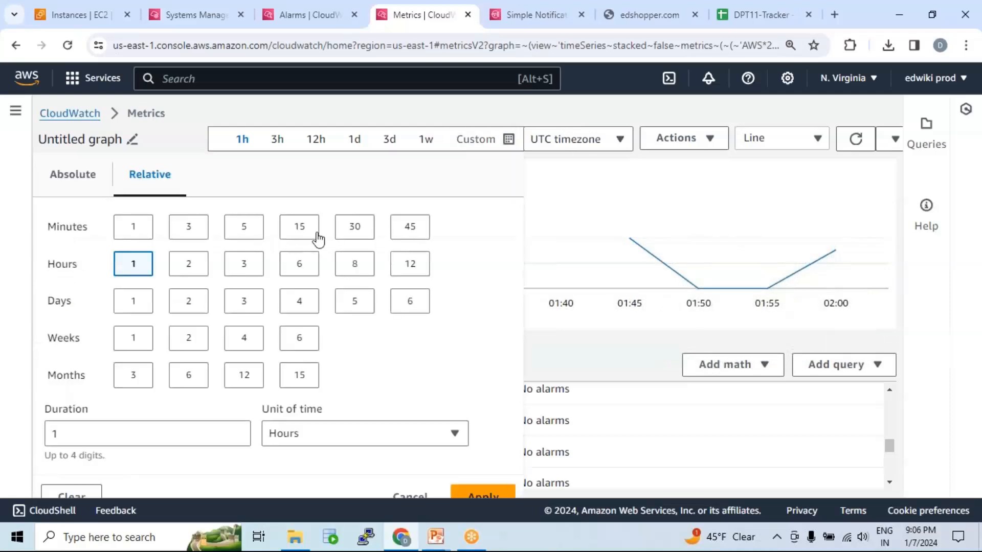
{"action": "left_click", "coordinate": [300, 226]}
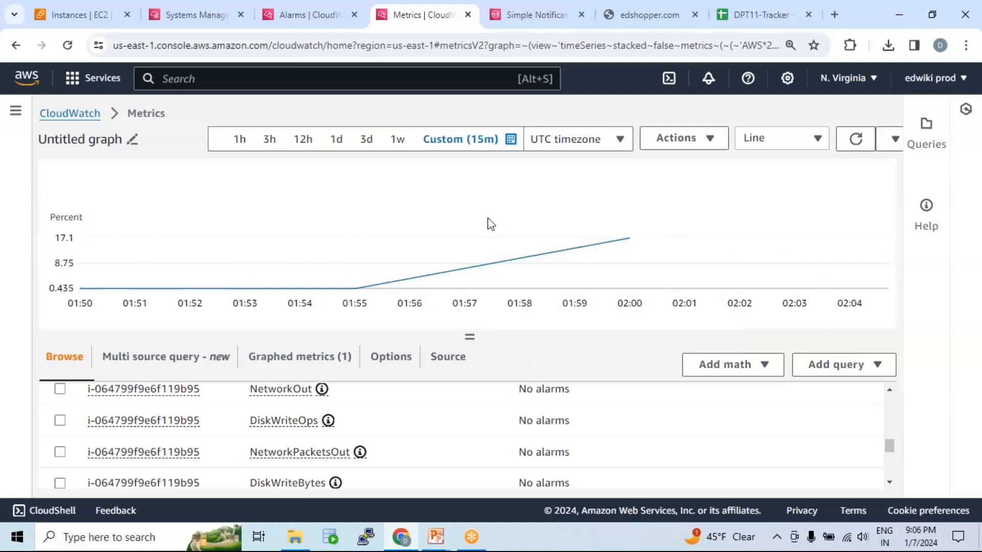
{"action": "left_click", "coordinate": [856, 139]}
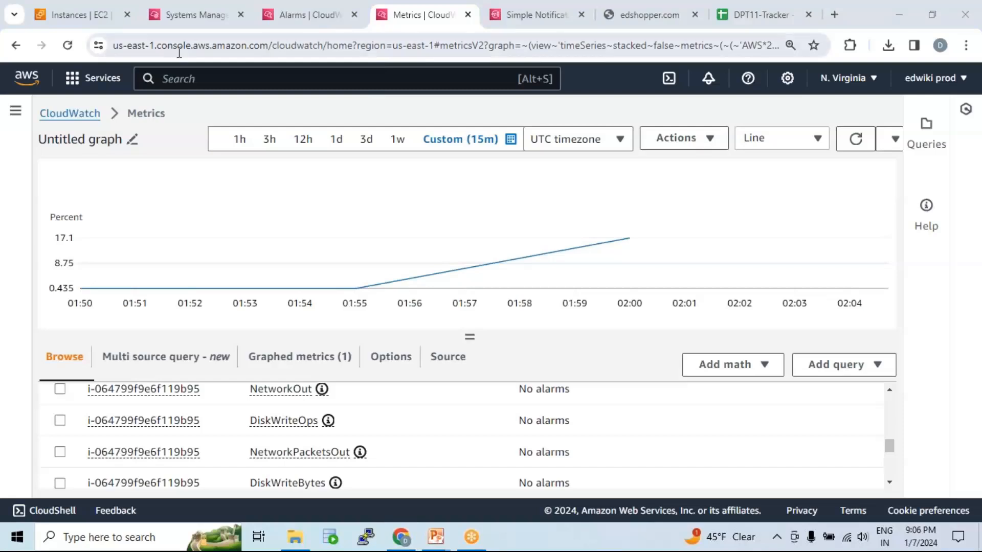
Return to the EC2 console, open the Auto Scaling group asg-01 and show its activity.
{"action": "left_click", "coordinate": [209, 21]}
{"action": "left_click", "coordinate": [93, 14]}
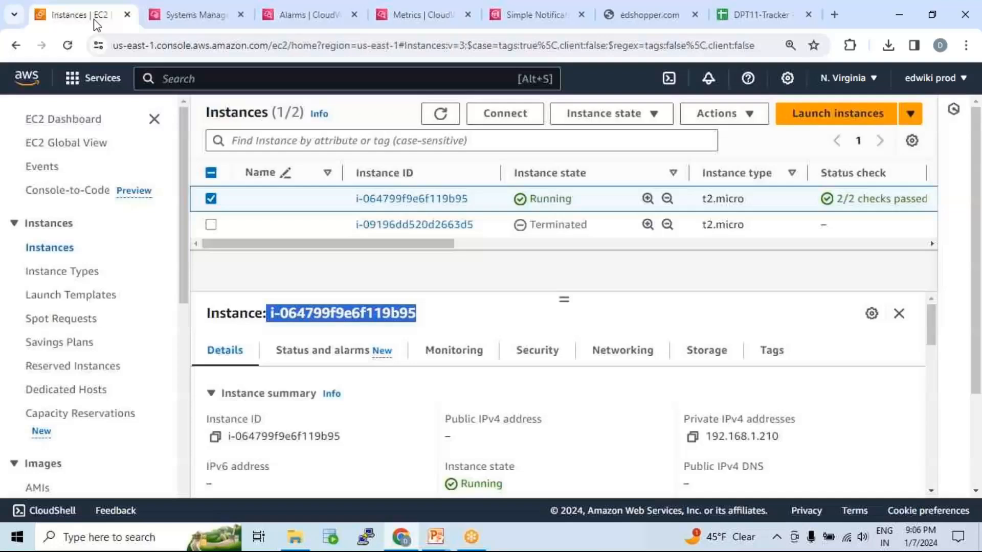
{"action": "scroll", "coordinate": [107, 334], "scroll_direction": "down", "scroll_amount": 8}
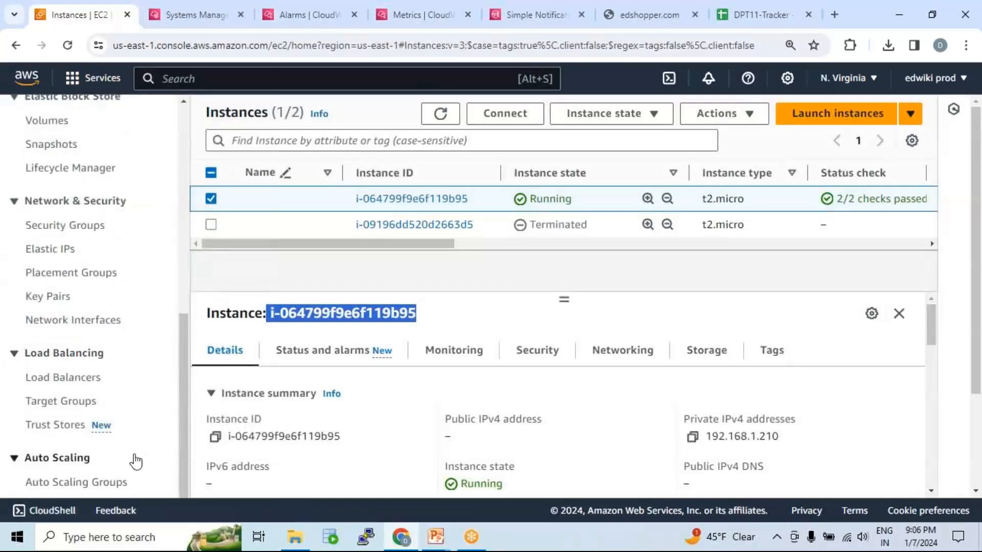
{"action": "left_click", "coordinate": [88, 482]}
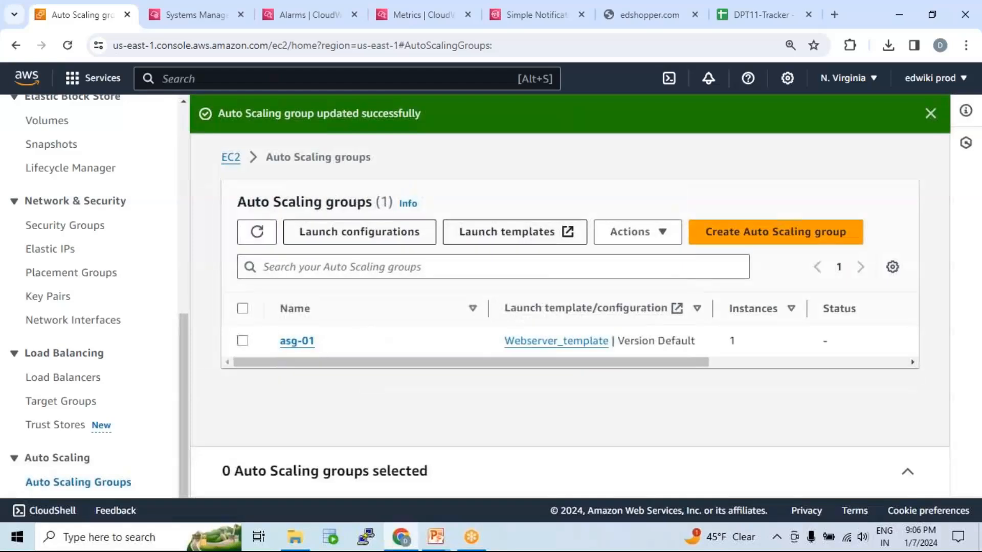
{"action": "left_click", "coordinate": [304, 342]}
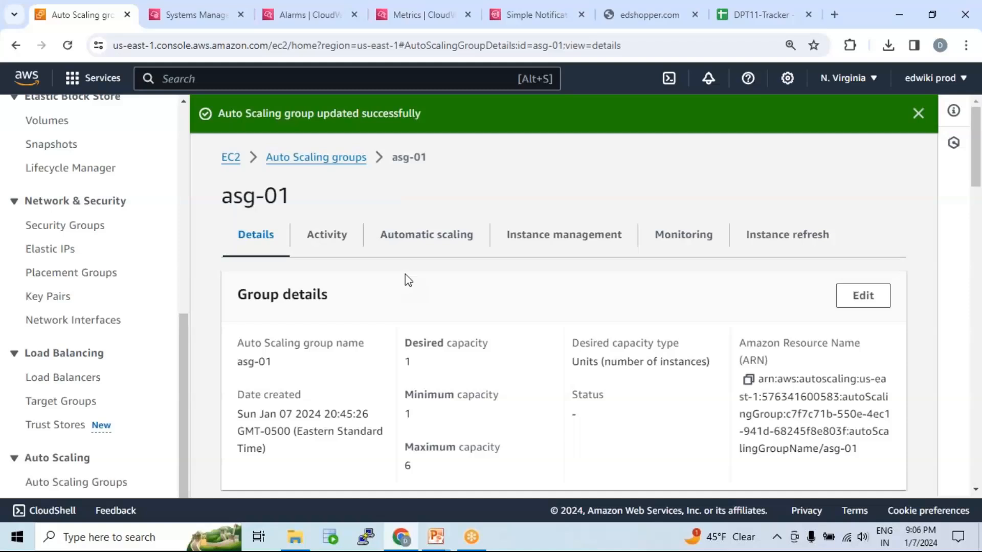
{"action": "left_click", "coordinate": [333, 241]}
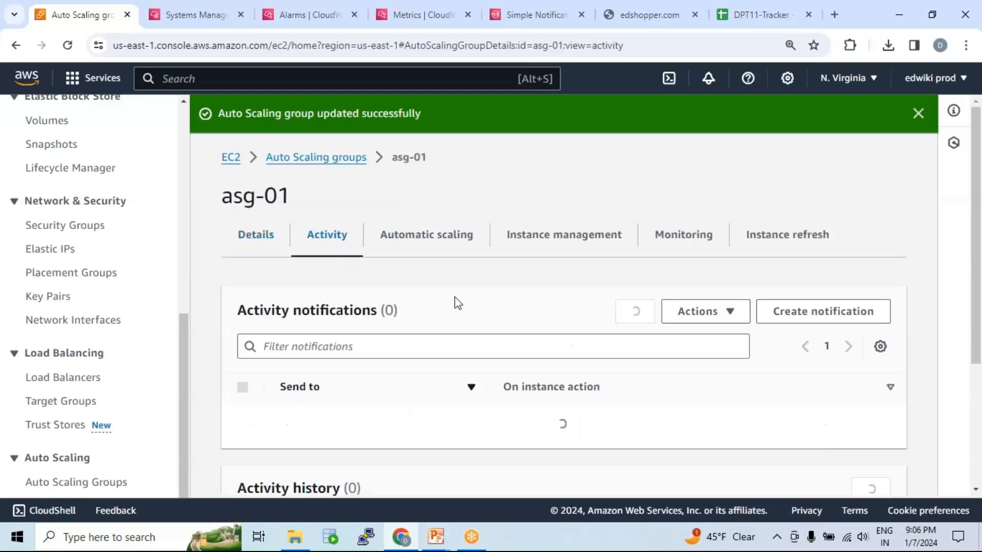
Refresh the activity history of asg-01 and review the latest entry about updating load balancers/target groups.
{"action": "scroll", "coordinate": [456, 307], "scroll_direction": "down", "scroll_amount": 5}
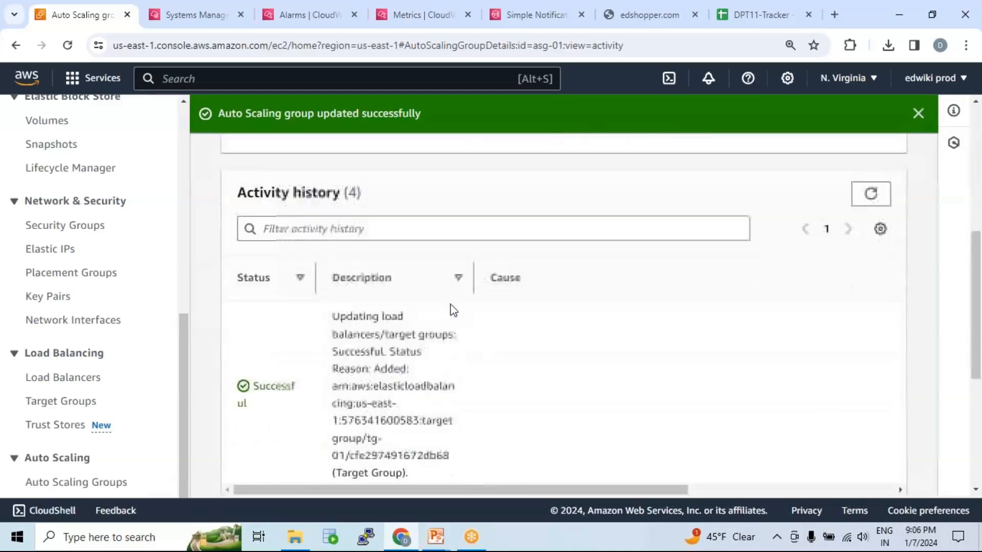
{"action": "left_click", "coordinate": [869, 173]}
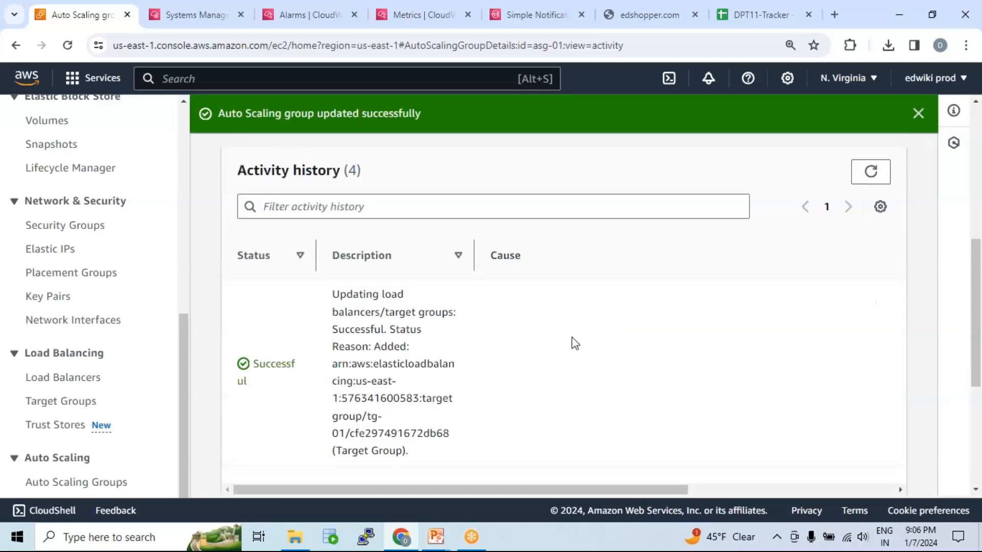
{"action": "scroll", "coordinate": [386, 330], "scroll_direction": "down", "scroll_amount": 3}
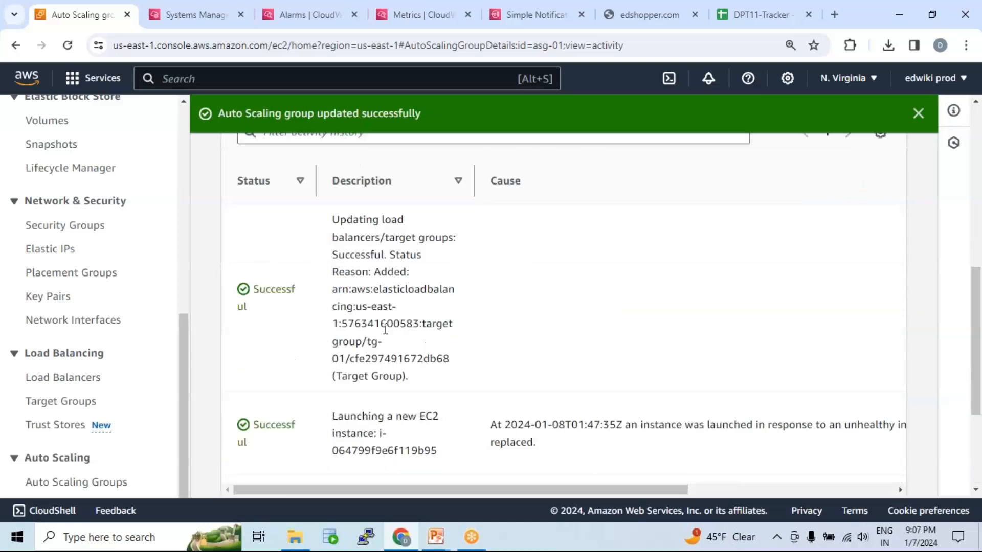
{"action": "scroll", "coordinate": [386, 329], "scroll_direction": "up", "scroll_amount": 2}
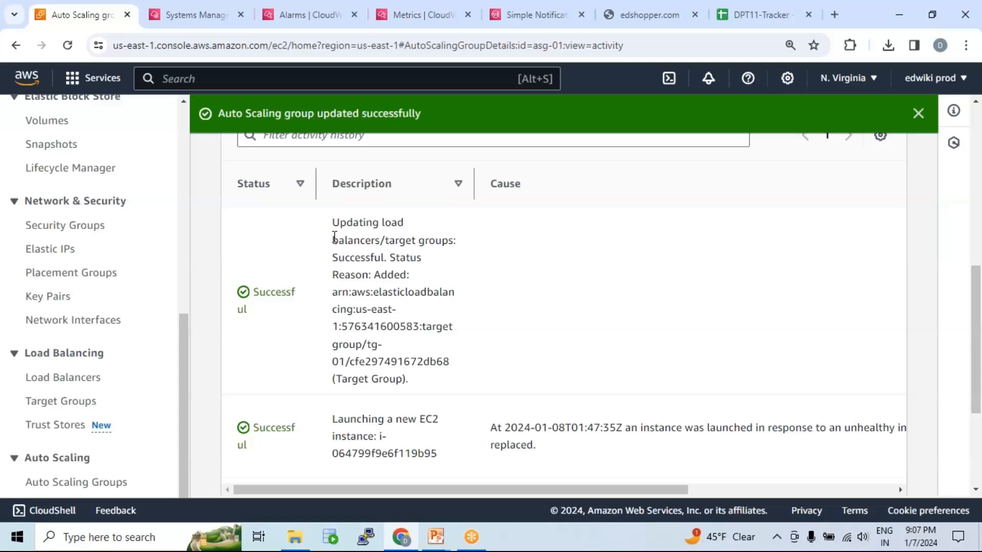
{"action": "left_click_drag", "start_coordinate": [334, 220], "coordinate": [474, 386]}
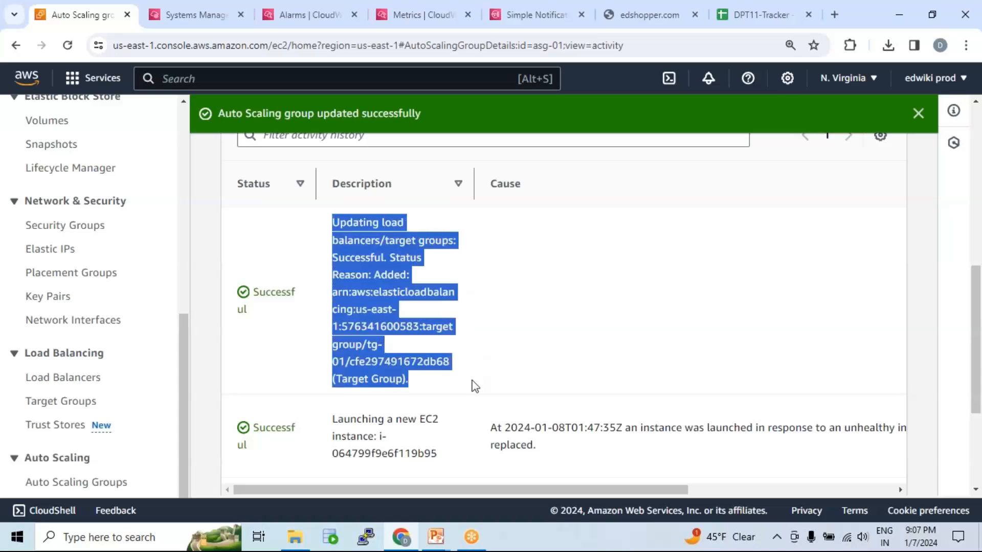
{"action": "scroll", "coordinate": [545, 299], "scroll_direction": "up", "scroll_amount": 1}
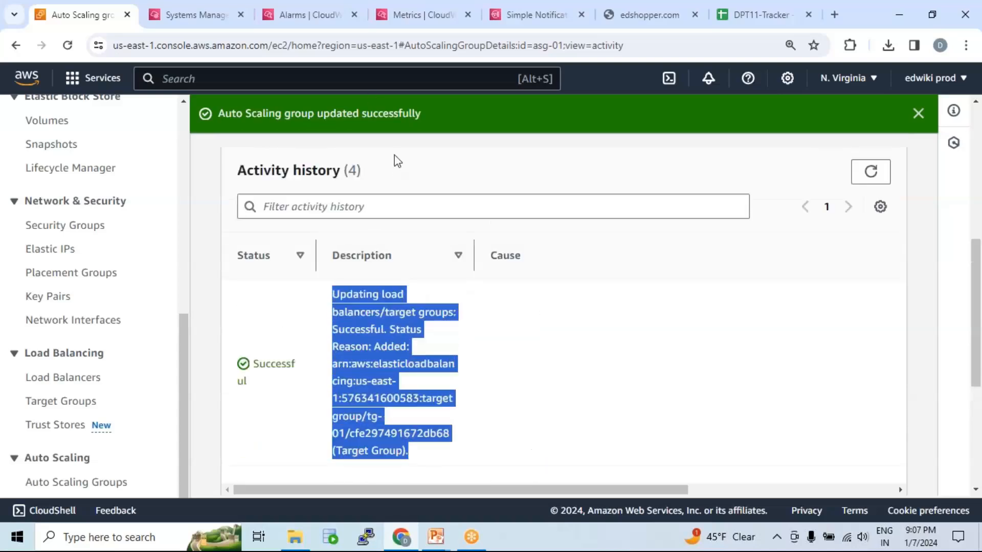
Refresh the CloudWatch alarms list and check the AlarmHigh alarm's CPUUtilization condition against its state.
{"action": "left_click", "coordinate": [293, 14]}
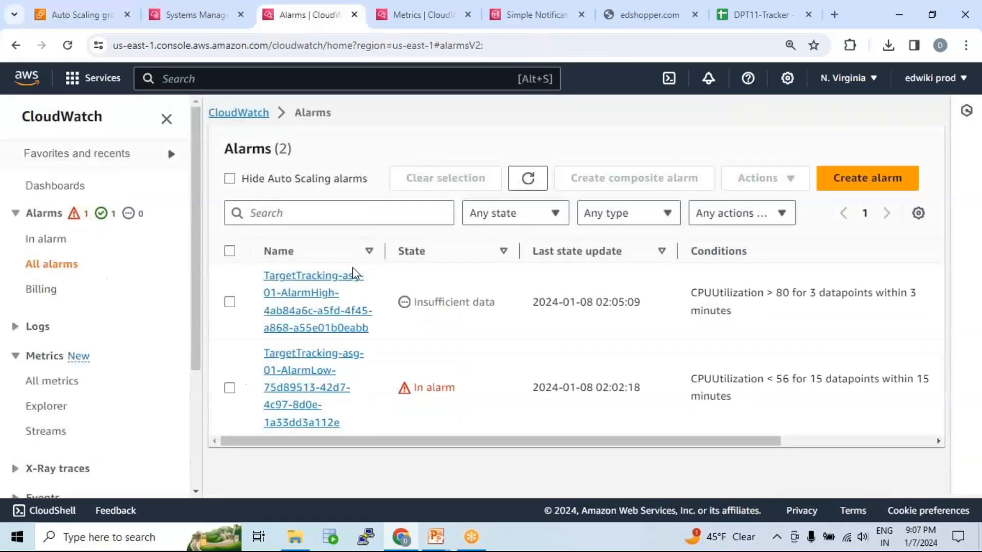
{"action": "left_click", "coordinate": [528, 178]}
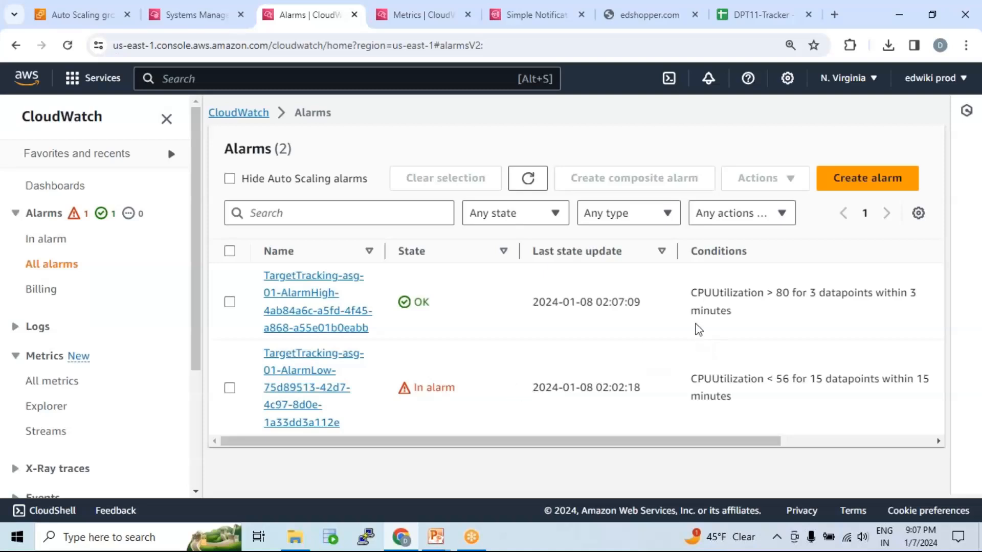
{"action": "left_click_drag", "start_coordinate": [791, 293], "coordinate": [690, 293]}
{"action": "left_click_drag", "start_coordinate": [415, 302], "coordinate": [439, 307]}
{"action": "left_click_drag", "start_coordinate": [789, 293], "coordinate": [692, 292]}
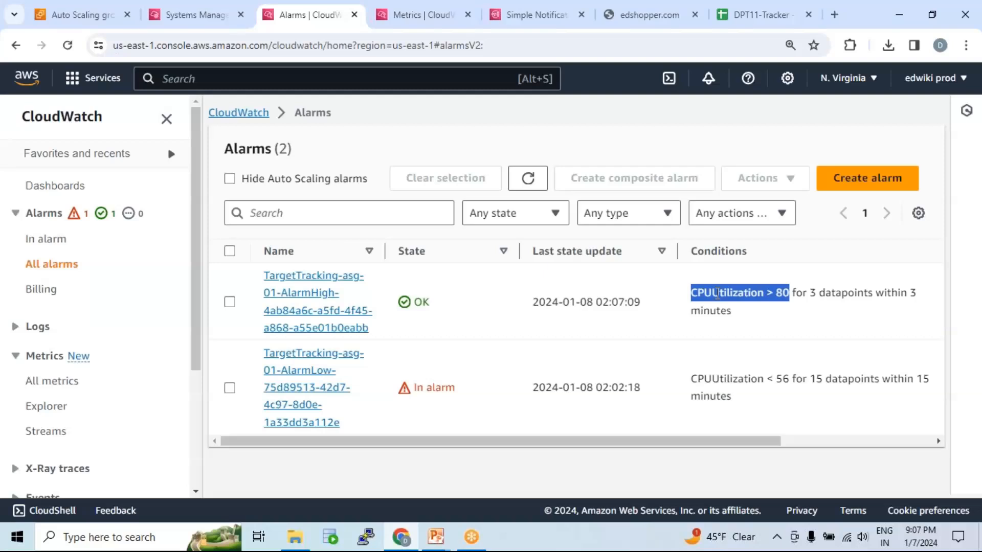
{"action": "left_click", "coordinate": [702, 298]}
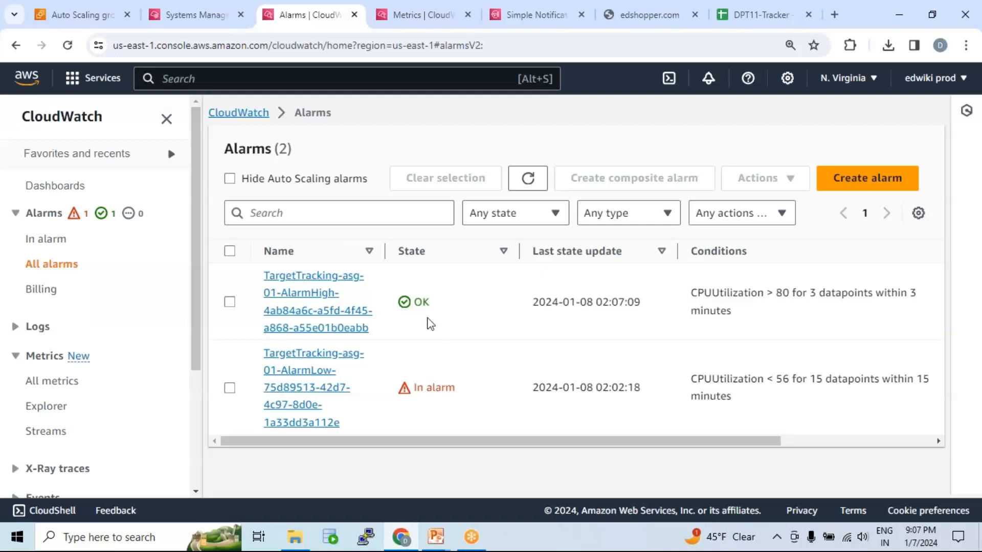
{"action": "double_click", "coordinate": [420, 302]}
Inspect the latest CPUUtilization datapoint on the metrics graph, and review the AlarmLow alarm's condition and state.
{"action": "left_click", "coordinate": [420, 15]}
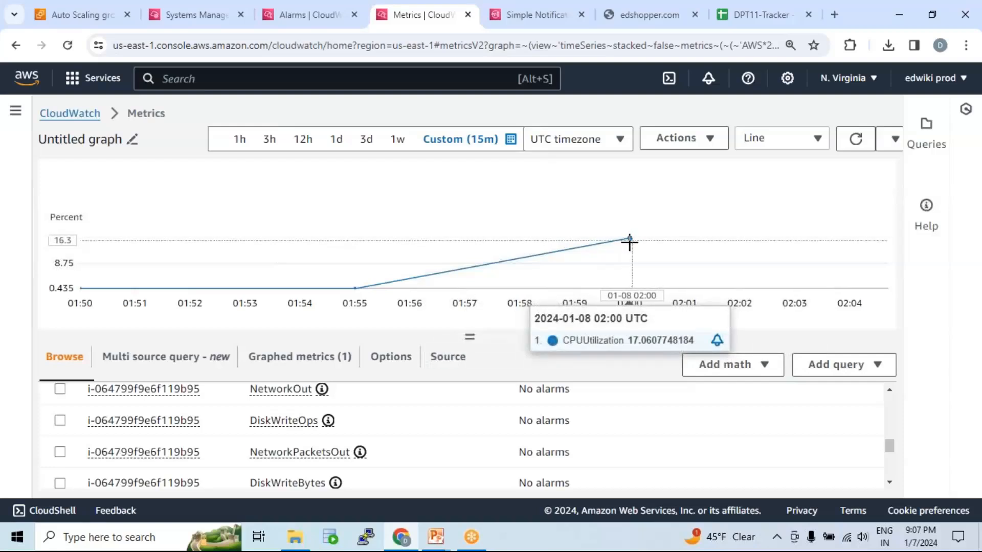
{"action": "left_click", "coordinate": [284, 19]}
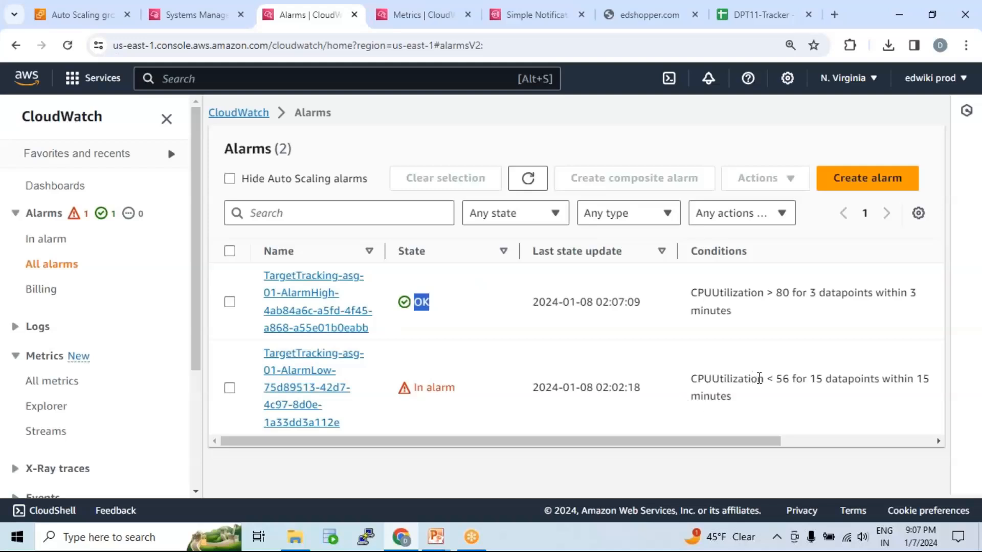
{"action": "left_click_drag", "start_coordinate": [796, 378], "coordinate": [700, 373]}
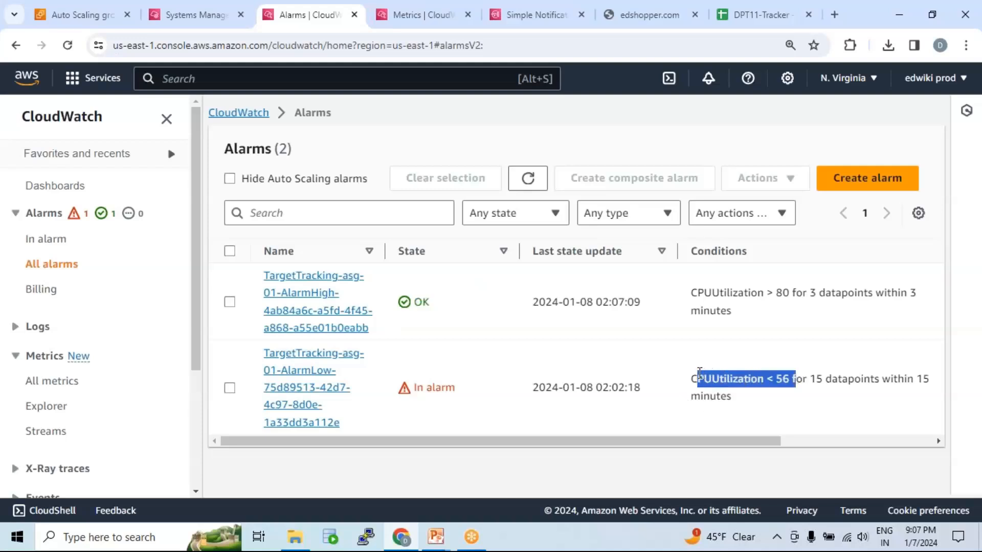
{"action": "left_click_drag", "start_coordinate": [455, 388], "coordinate": [414, 389]}
{"action": "left_click_drag", "start_coordinate": [796, 378], "coordinate": [684, 378]}
{"action": "left_click", "coordinate": [798, 376]}
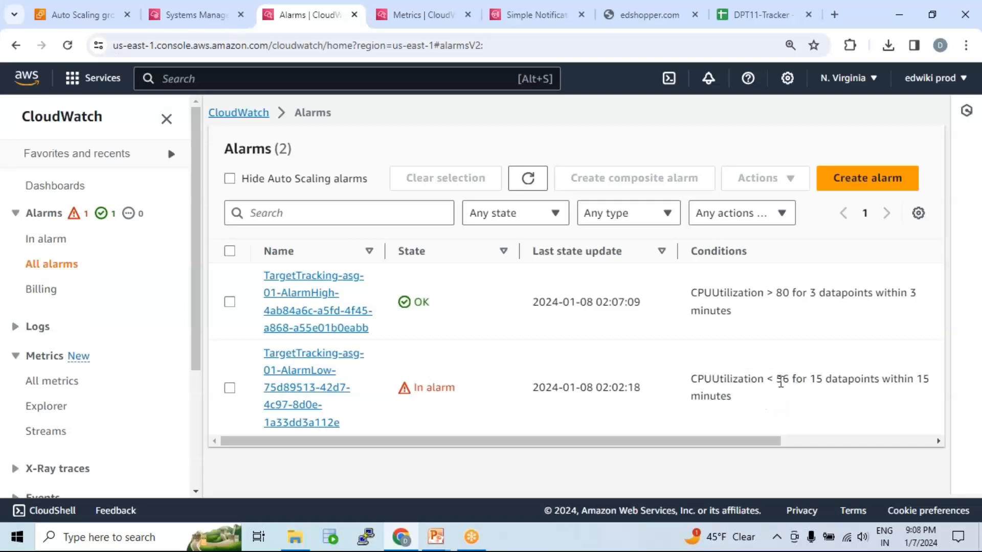
Compare the CPU thresholds of the AlarmHigh and AlarmLow alarms in the CloudWatch alarms list.
{"action": "left_click_drag", "start_coordinate": [794, 379], "coordinate": [754, 379]}
{"action": "left_click", "coordinate": [778, 379]}
{"action": "left_click_drag", "start_coordinate": [802, 379], "coordinate": [688, 387]}
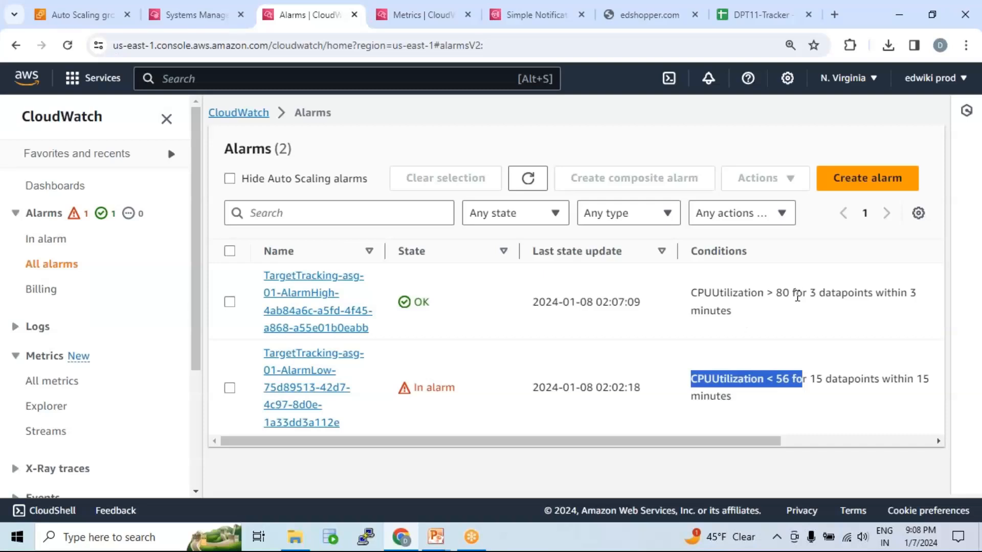
{"action": "left_click_drag", "start_coordinate": [791, 292], "coordinate": [730, 293]}
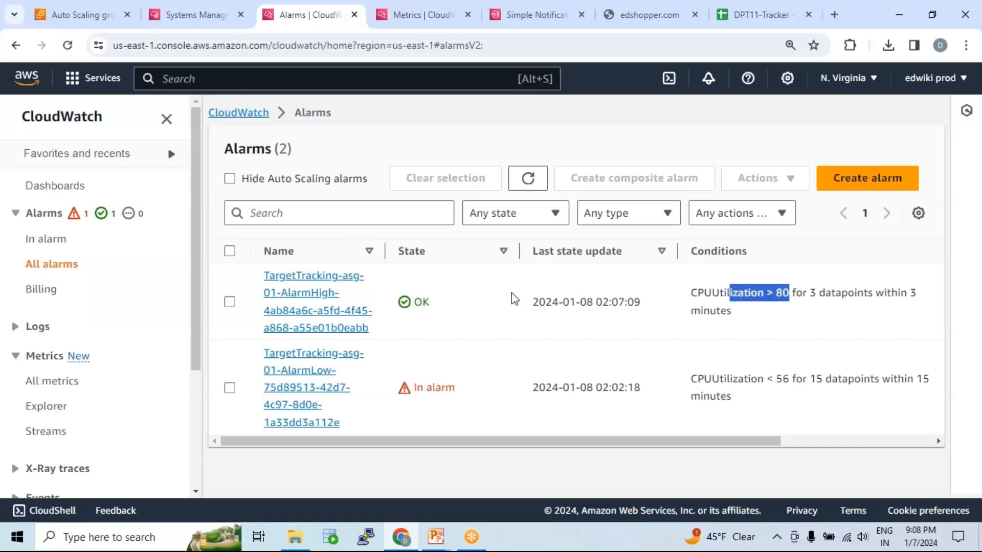
{"action": "double_click", "coordinate": [419, 301]}
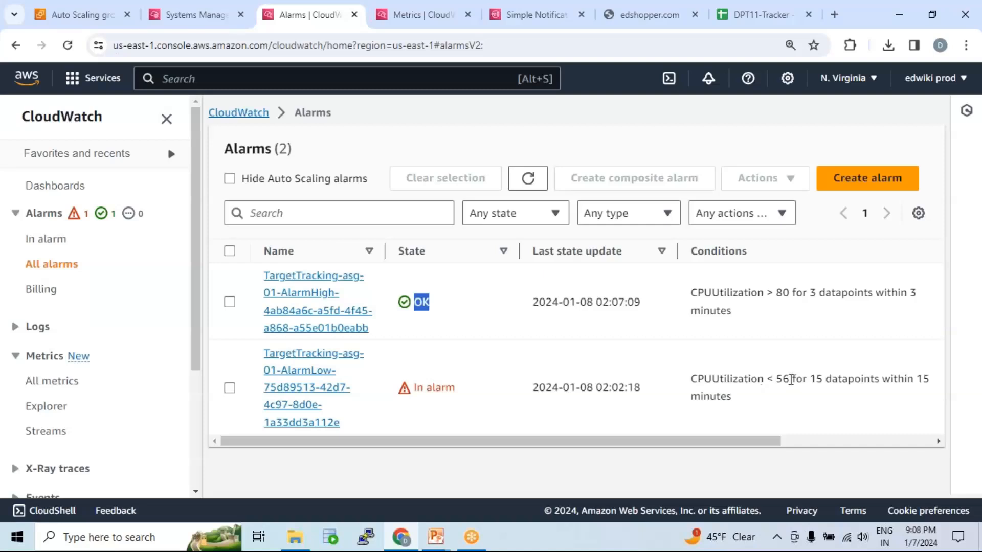
{"action": "left_click_drag", "start_coordinate": [791, 379], "coordinate": [688, 379]}
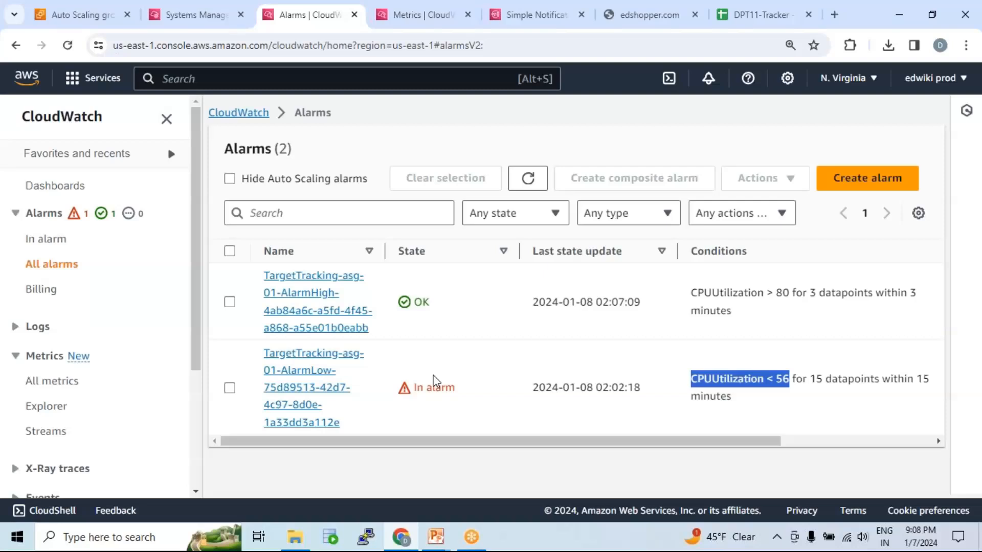
Refresh the alarms list repeatedly and recheck the AlarmHigh alarm's state against its CPU threshold.
{"action": "left_click", "coordinate": [528, 179]}
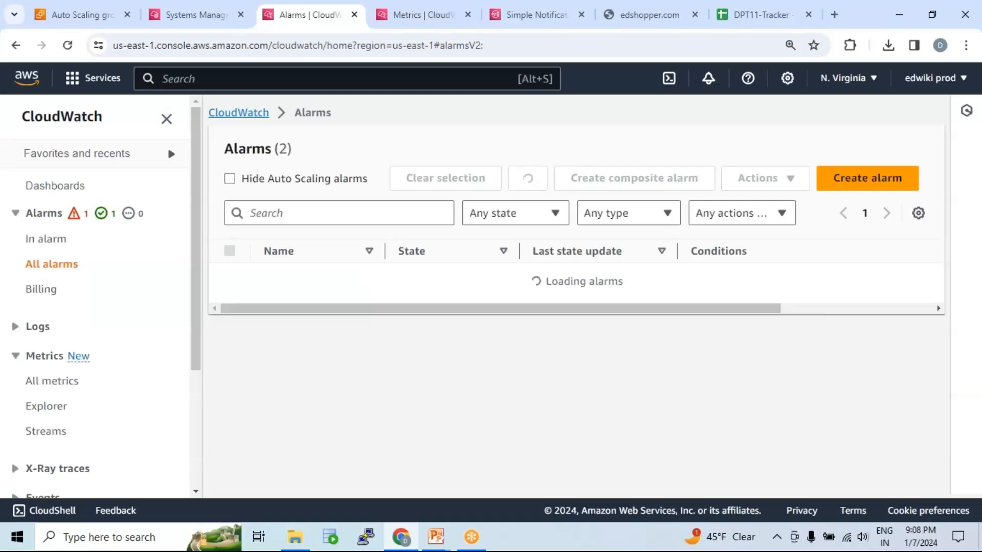
{"action": "left_click", "coordinate": [529, 179]}
{"action": "left_click", "coordinate": [528, 179]}
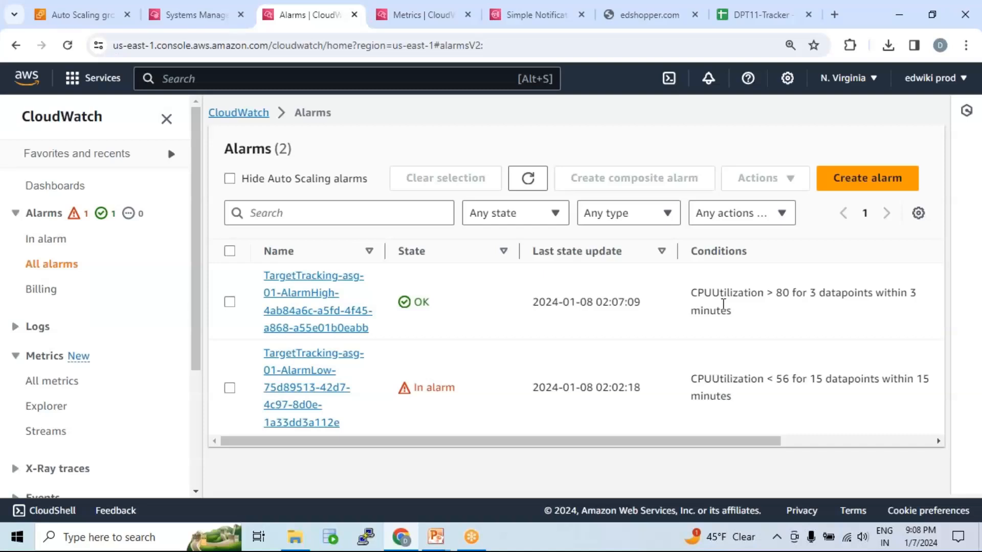
{"action": "left_click_drag", "start_coordinate": [789, 291], "coordinate": [690, 293]}
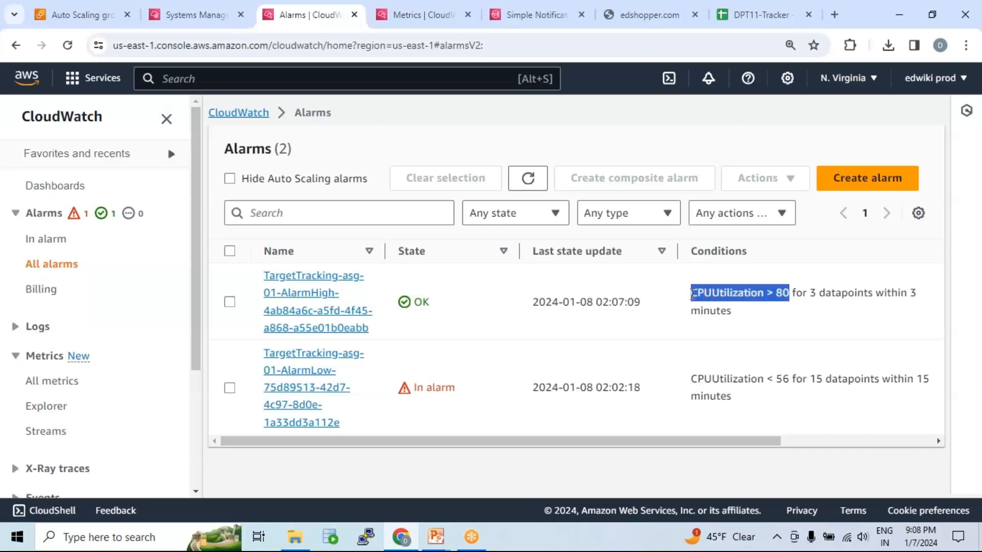
{"action": "double_click", "coordinate": [419, 301]}
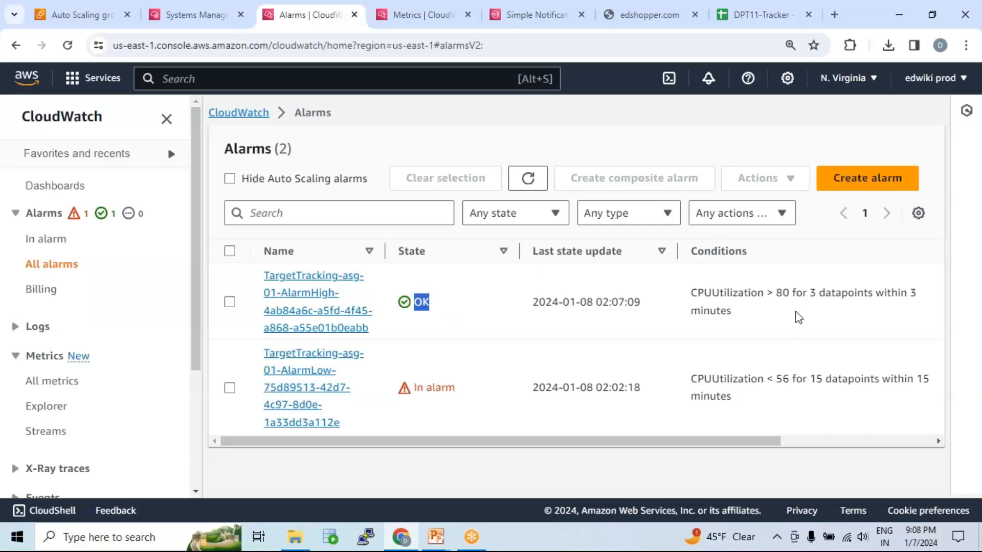
{"action": "left_click_drag", "start_coordinate": [791, 292], "coordinate": [693, 293]}
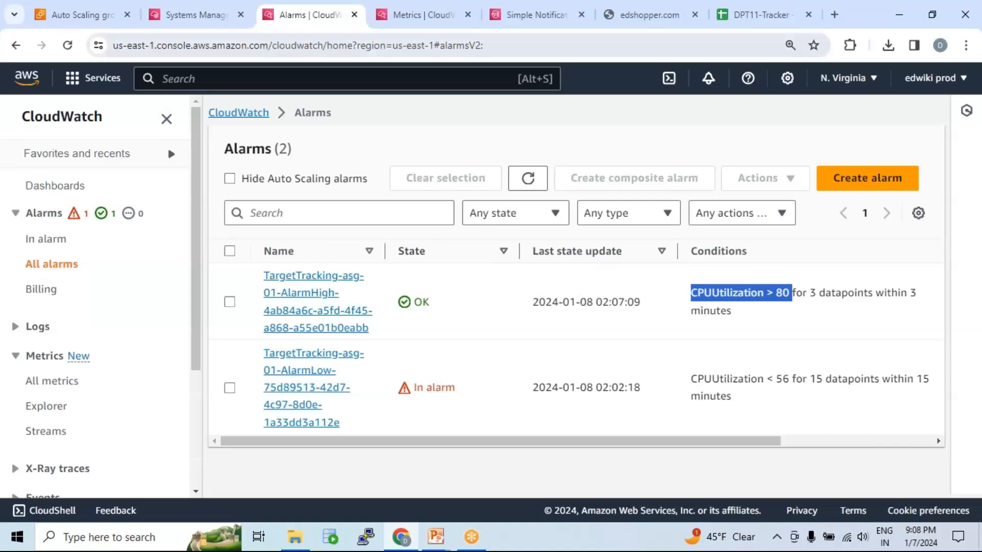
Return to the instance's CPUUtilization metrics graph and refresh it for newer datapoints.
{"action": "left_click", "coordinate": [431, 12]}
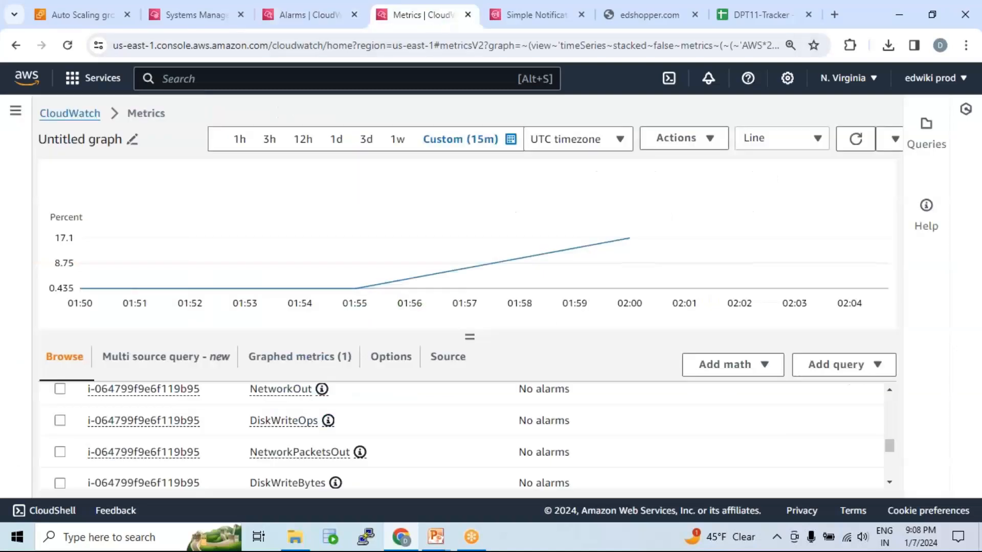
{"action": "left_click", "coordinate": [850, 142]}
{"action": "left_click", "coordinate": [853, 139]}
Check that the stress command is still running in the Systems Manager session, and refresh the CPUUtilization graph again.
{"action": "left_click", "coordinate": [190, 15]}
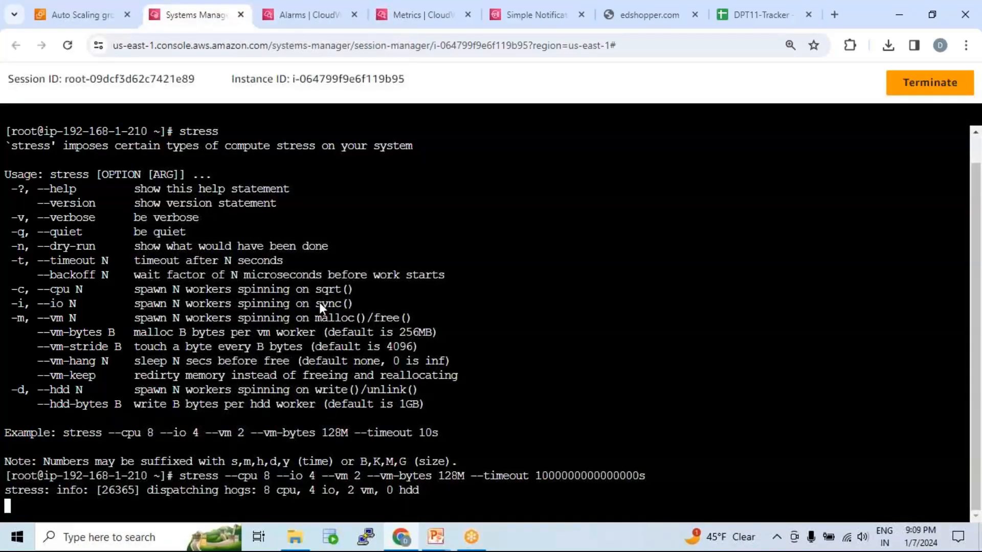
{"action": "key", "text": "Return"}
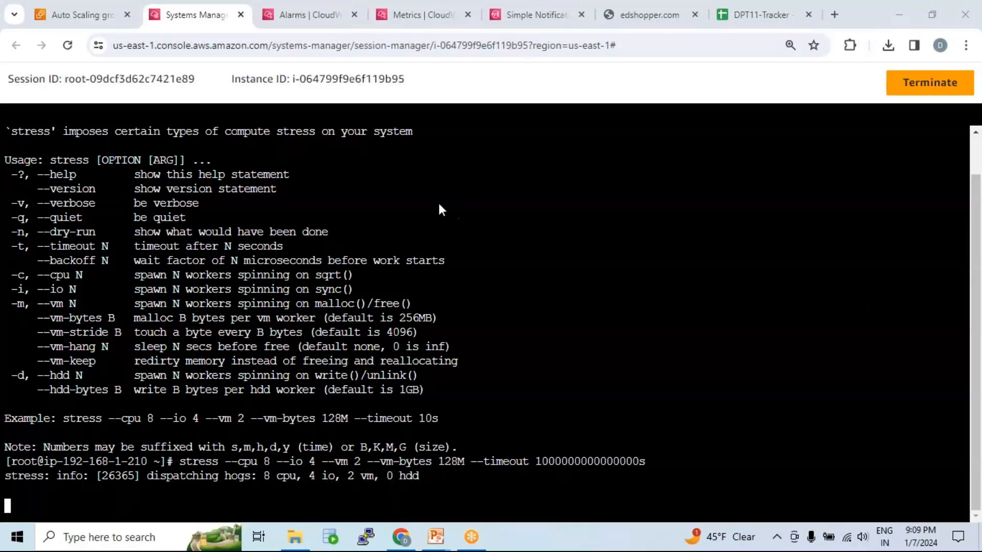
{"action": "left_click", "coordinate": [427, 12]}
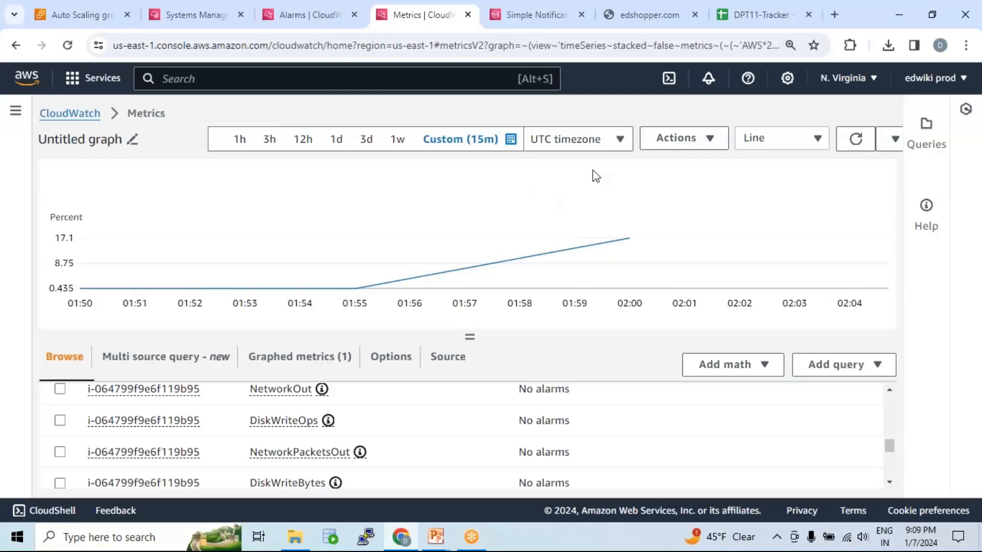
{"action": "left_click", "coordinate": [726, 60]}
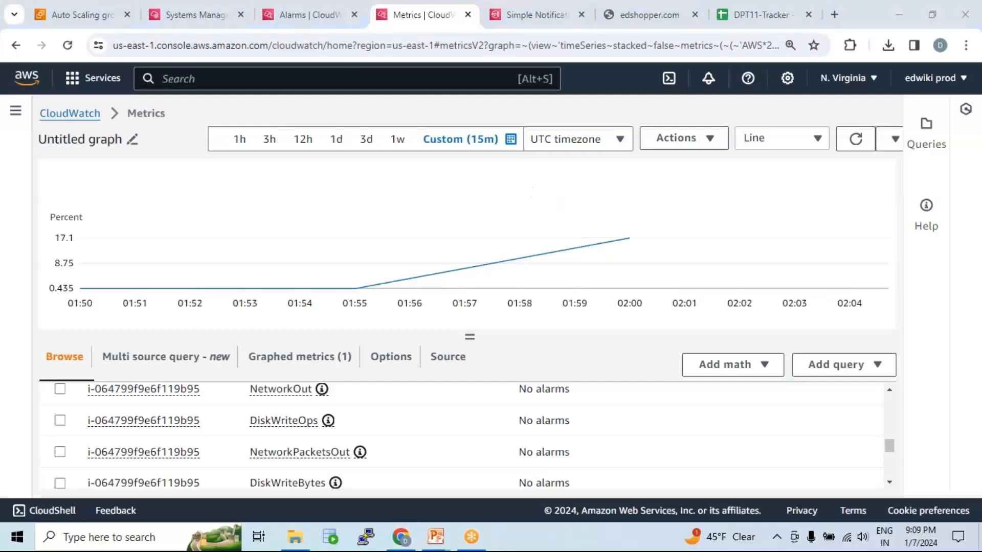
{"action": "left_click", "coordinate": [855, 138]}
Return to the CloudWatch alarms and examine the AlarmHigh alarm's datapoint and evaluation-period condition.
{"action": "left_click", "coordinate": [303, 11]}
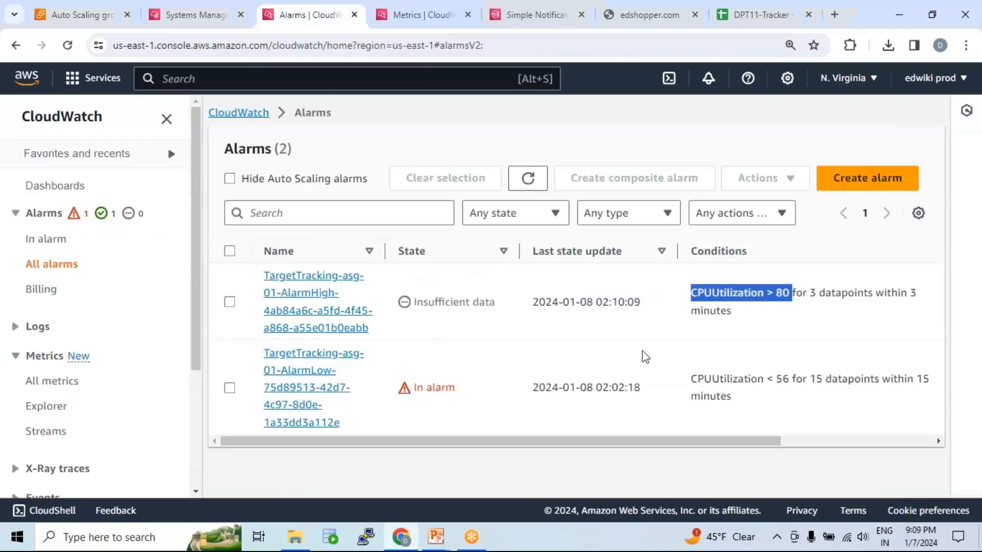
{"action": "left_click_drag", "start_coordinate": [810, 293], "coordinate": [861, 343]}
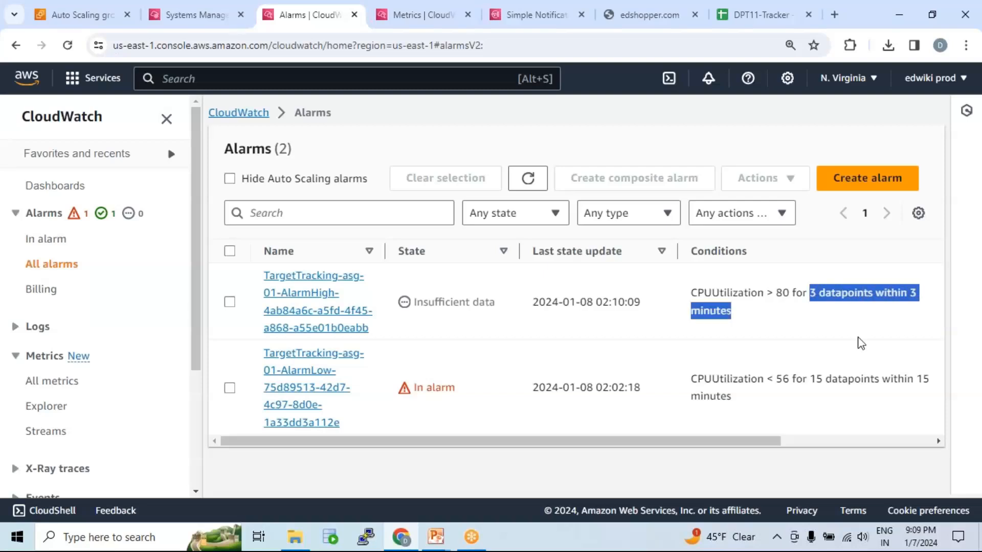
{"action": "left_click_drag", "start_coordinate": [767, 443], "coordinate": [836, 444]}
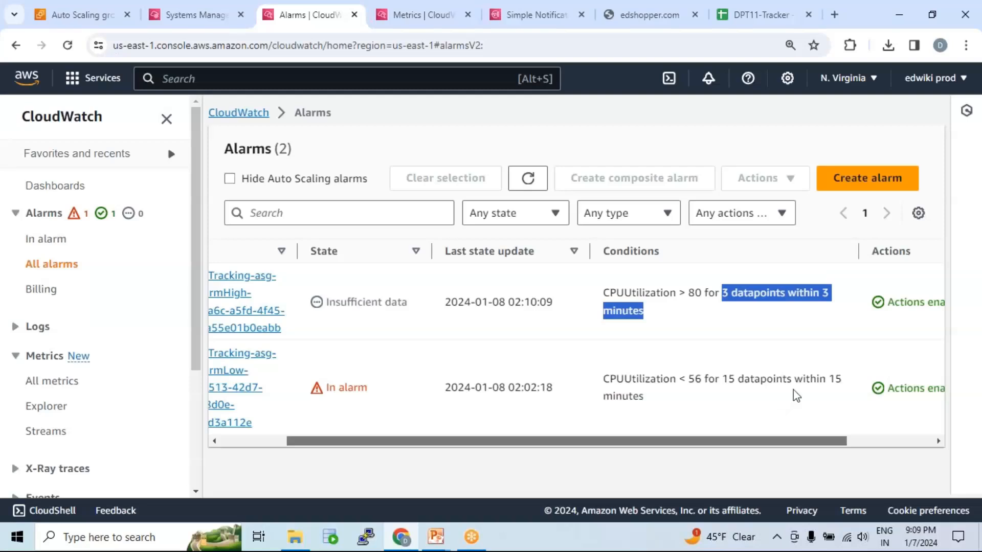
{"action": "left_click", "coordinate": [779, 294]}
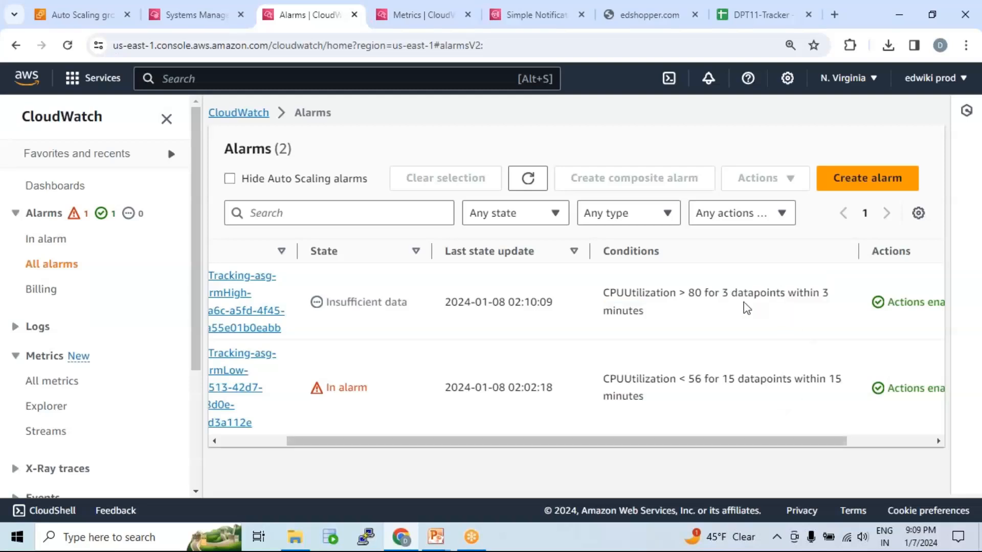
{"action": "left_click_drag", "start_coordinate": [825, 292], "coordinate": [835, 316]}
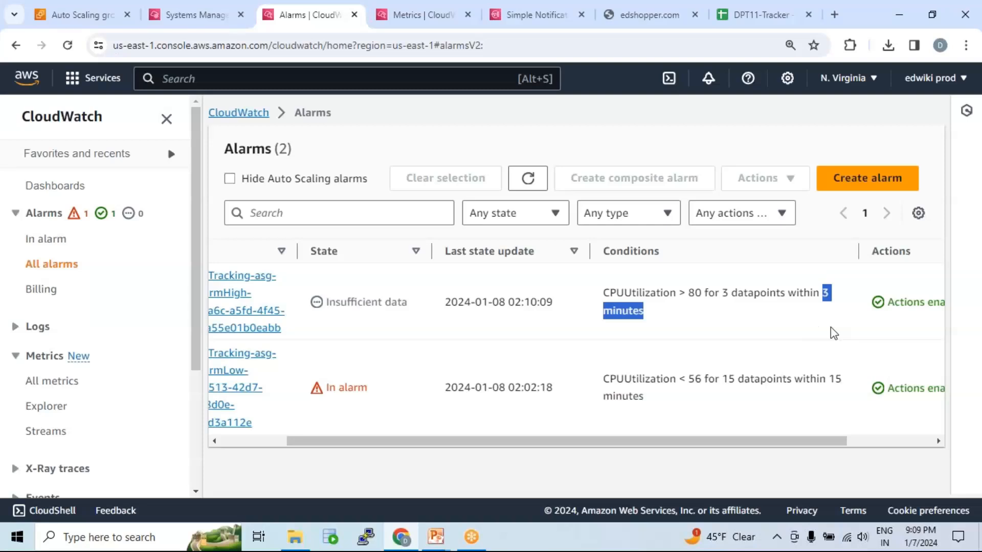
{"action": "left_click", "coordinate": [825, 307]}
{"action": "left_click_drag", "start_coordinate": [832, 308], "coordinate": [833, 309]}
{"action": "left_click_drag", "start_coordinate": [722, 293], "coordinate": [879, 311]}
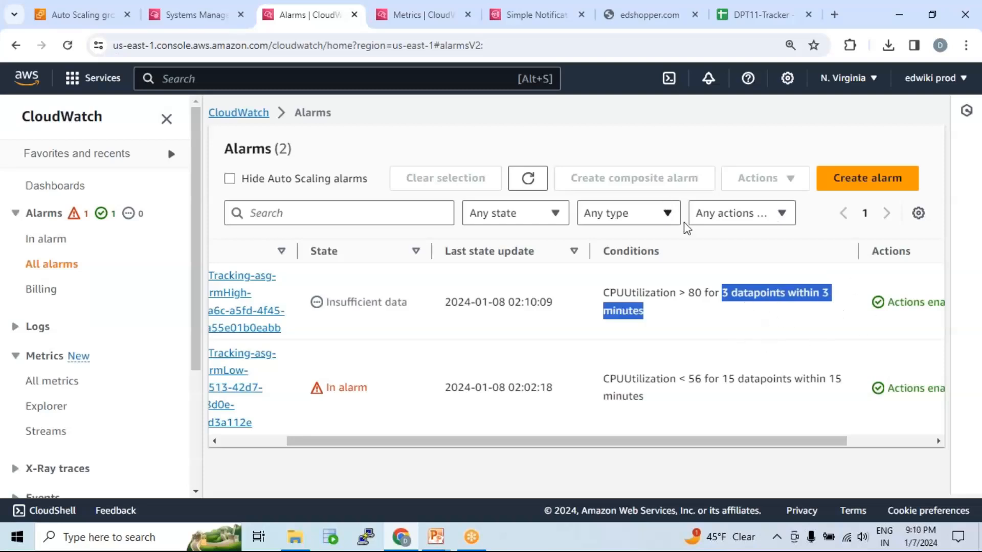
Refresh the alarms list and compare the current states of the AlarmHigh and AlarmLow target-tracking alarms.
{"action": "left_click", "coordinate": [528, 178]}
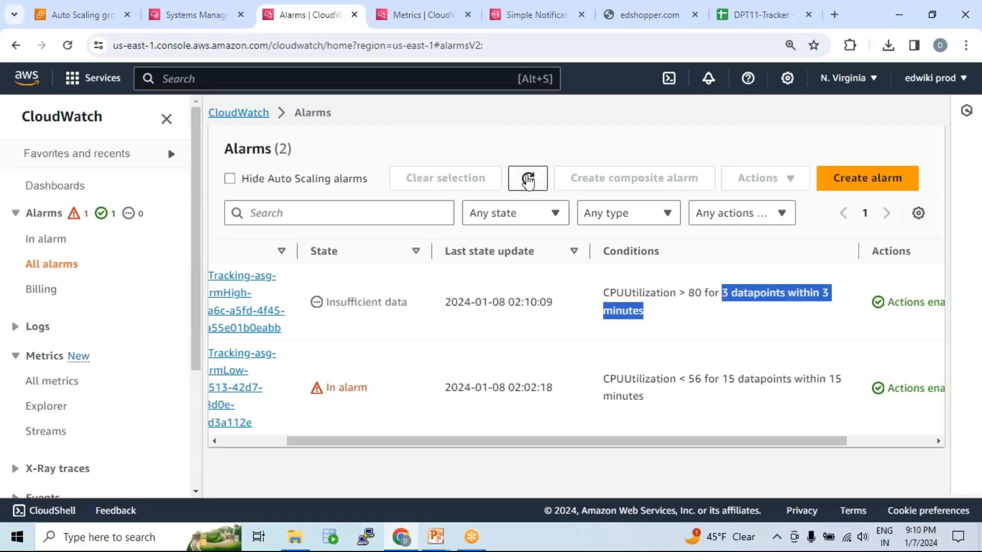
{"action": "left_click_drag", "start_coordinate": [487, 447], "coordinate": [423, 447]}
{"action": "left_click_drag", "start_coordinate": [413, 302], "coordinate": [503, 305]}
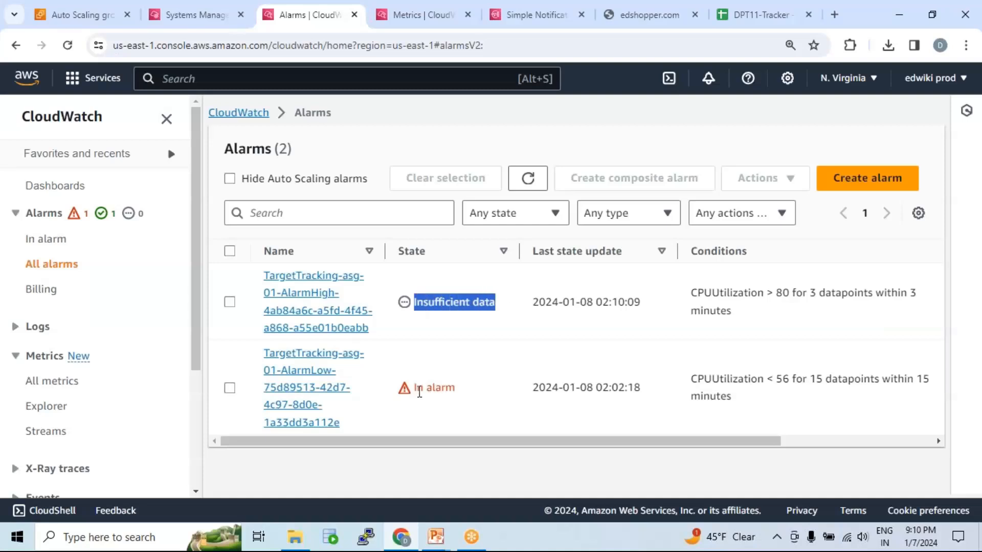
{"action": "left_click_drag", "start_coordinate": [415, 389], "coordinate": [455, 390]}
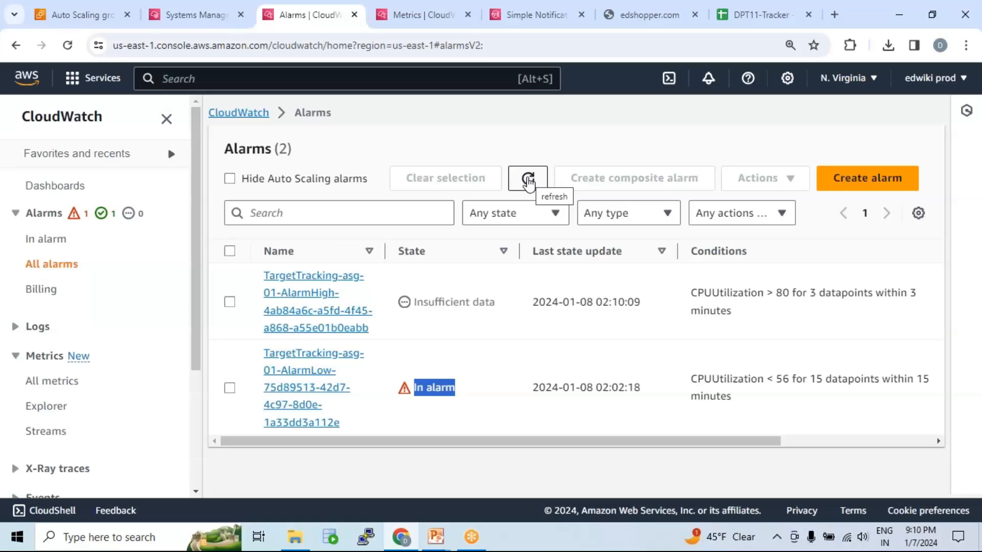
{"action": "left_click", "coordinate": [955, 268]}
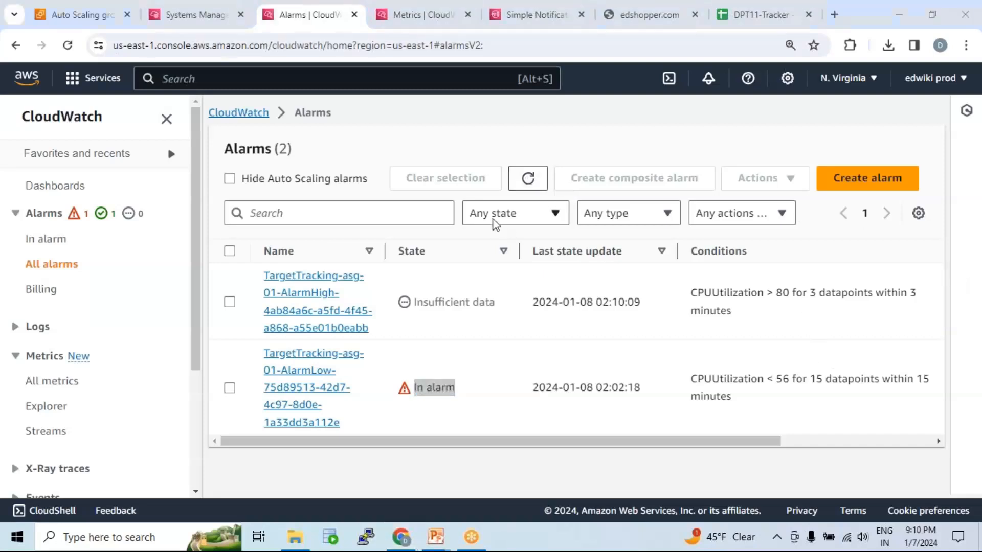
Switch to the instance's CPUUtilization metrics graph and refresh it to look for newer datapoints.
{"action": "left_click", "coordinate": [443, 16]}
{"action": "left_click", "coordinate": [726, 58]}
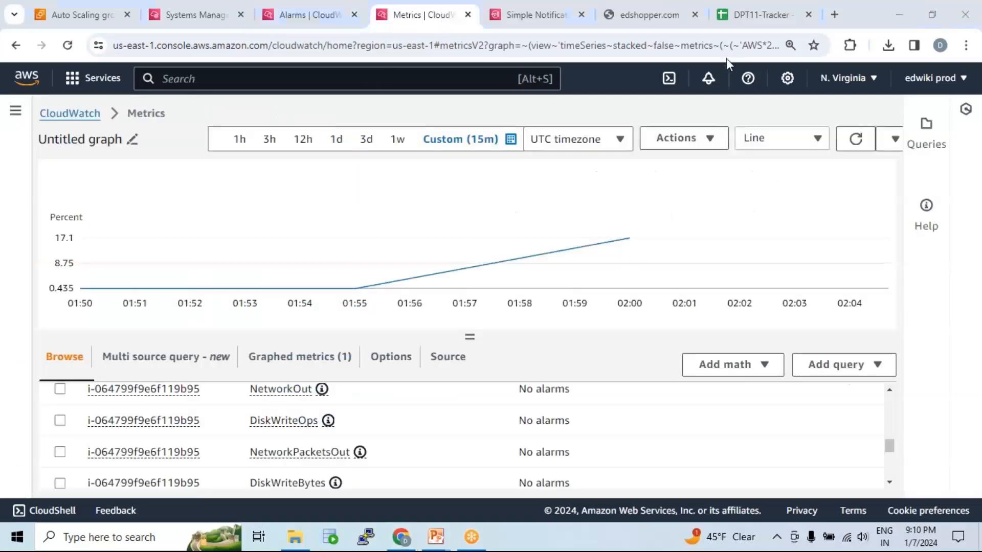
{"action": "left_click", "coordinate": [617, 185]}
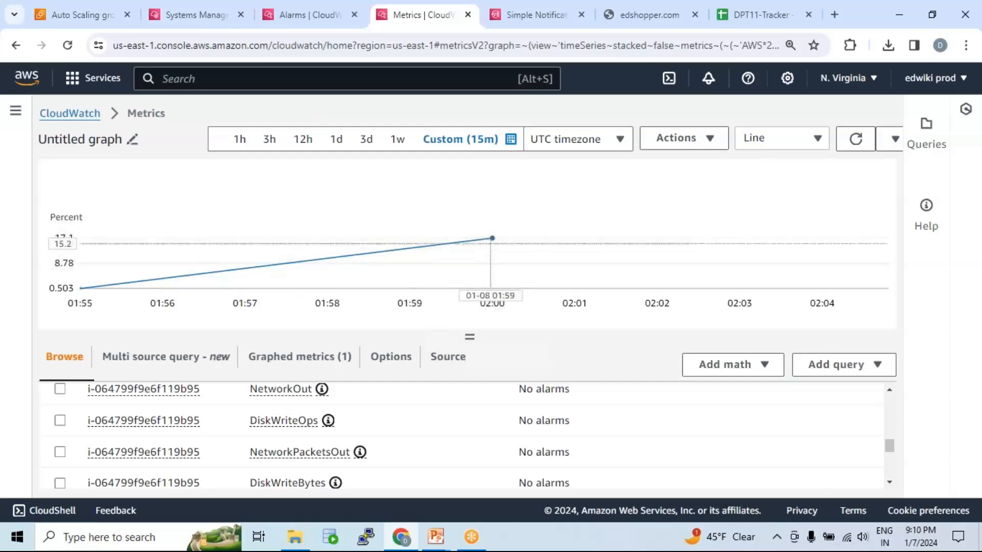
{"action": "left_click", "coordinate": [850, 143]}
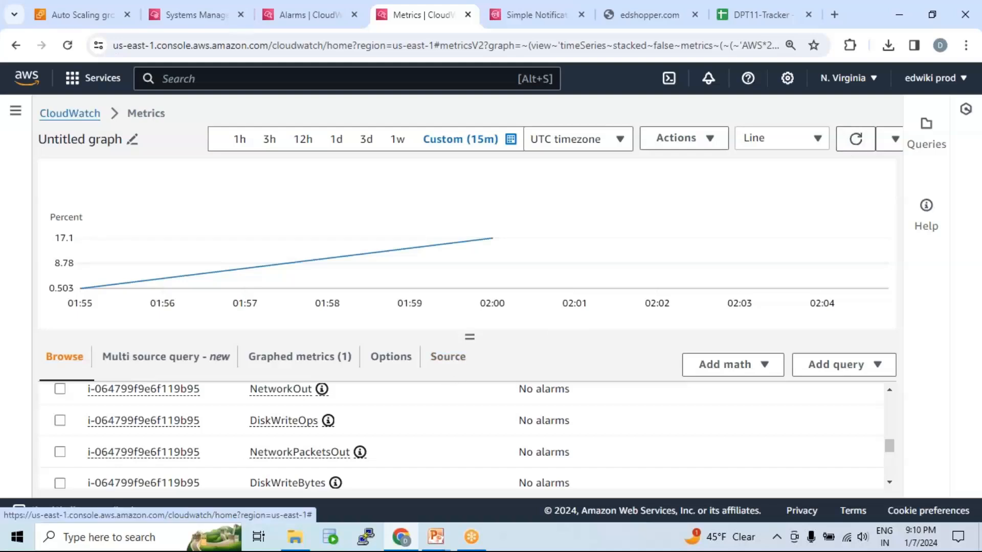
{"action": "left_click", "coordinate": [264, 38]}
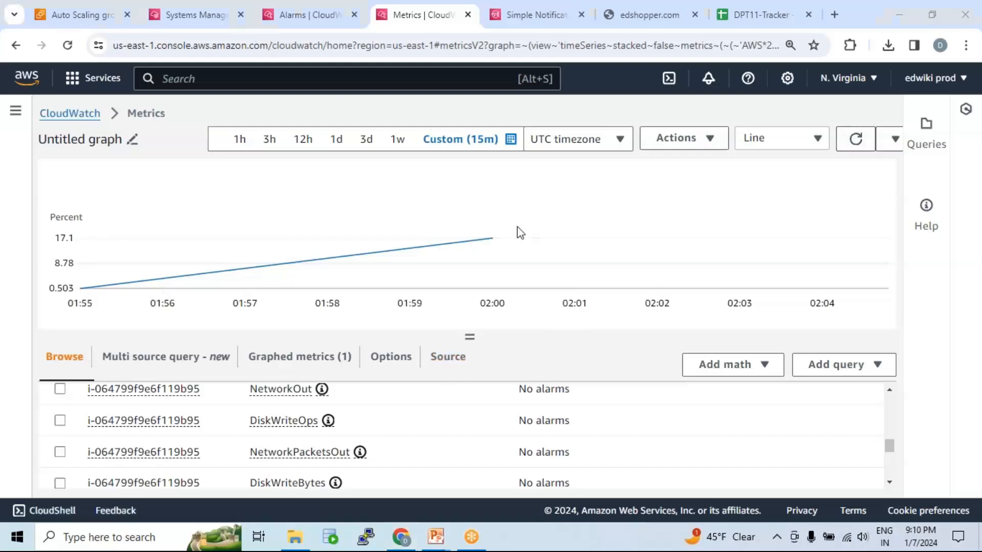
Check the running stress session, and open the EC2 Dashboard from the Auto Scaling group page in a new tab to list running instances.
{"action": "left_click", "coordinate": [191, 19]}
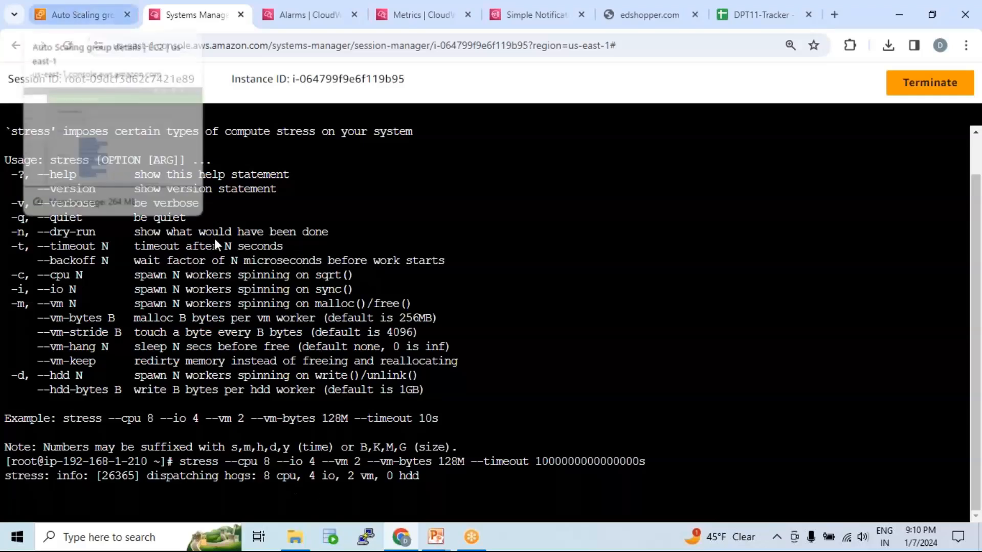
{"action": "left_click", "coordinate": [85, 12]}
{"action": "scroll", "coordinate": [110, 222], "scroll_direction": "up", "scroll_amount": 5}
{"action": "scroll", "coordinate": [109, 224], "scroll_direction": "up", "scroll_amount": 4}
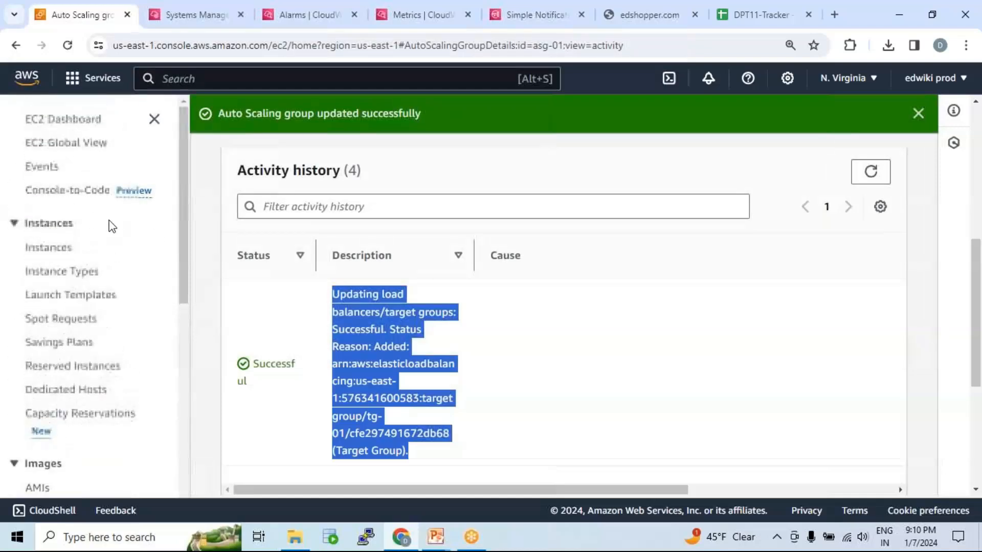
{"action": "right_click", "coordinate": [77, 124]}
{"action": "left_click", "coordinate": [114, 139]}
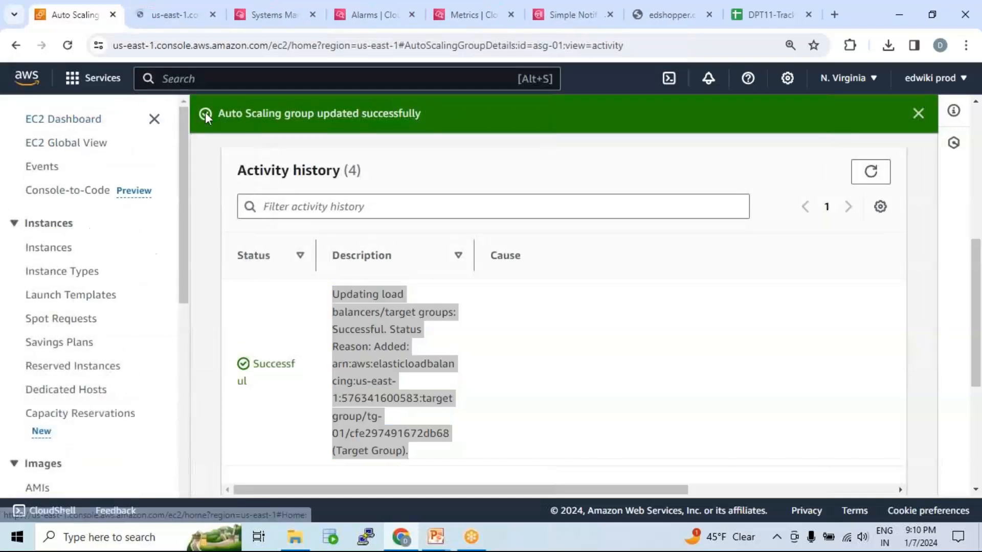
{"action": "left_click", "coordinate": [165, 16]}
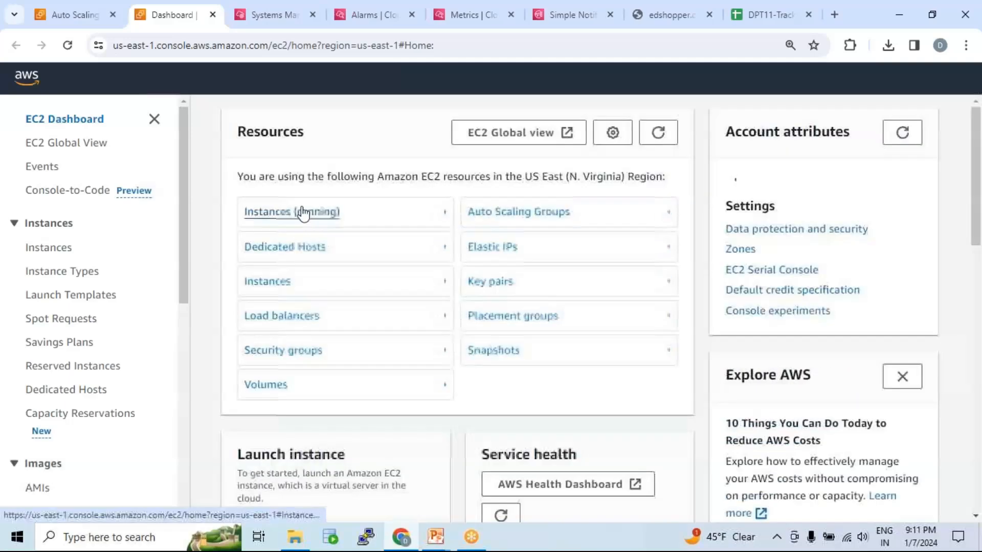
{"action": "left_click", "coordinate": [304, 212]}
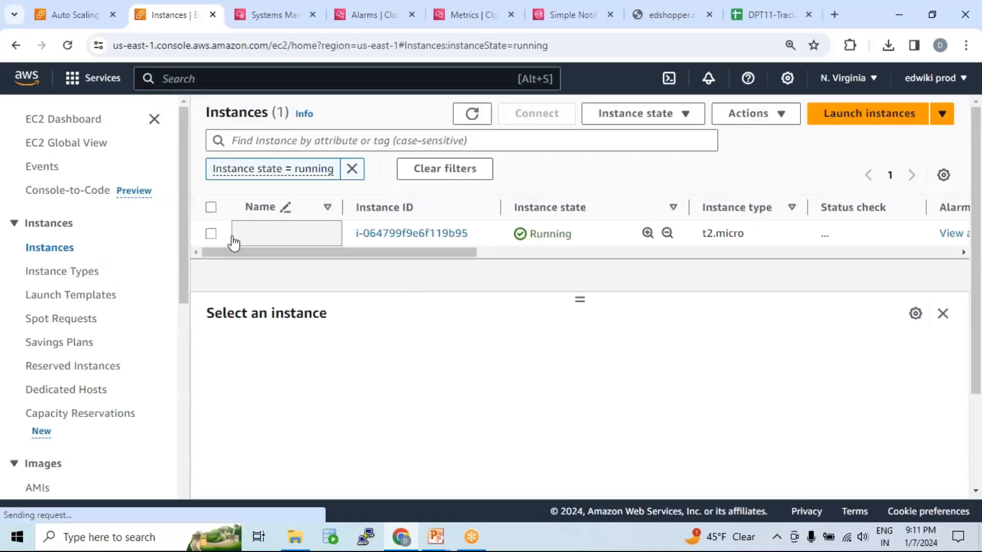
Connect to the running t2.micro instance through Session Manager in a second terminal session.
{"action": "left_click", "coordinate": [580, 235]}
{"action": "left_click", "coordinate": [537, 113]}
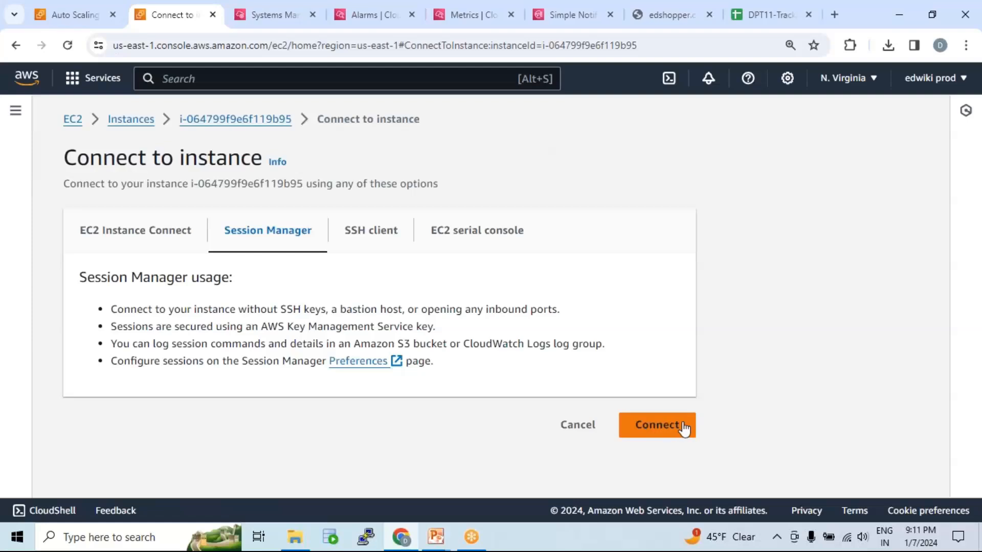
{"action": "left_click", "coordinate": [684, 429]}
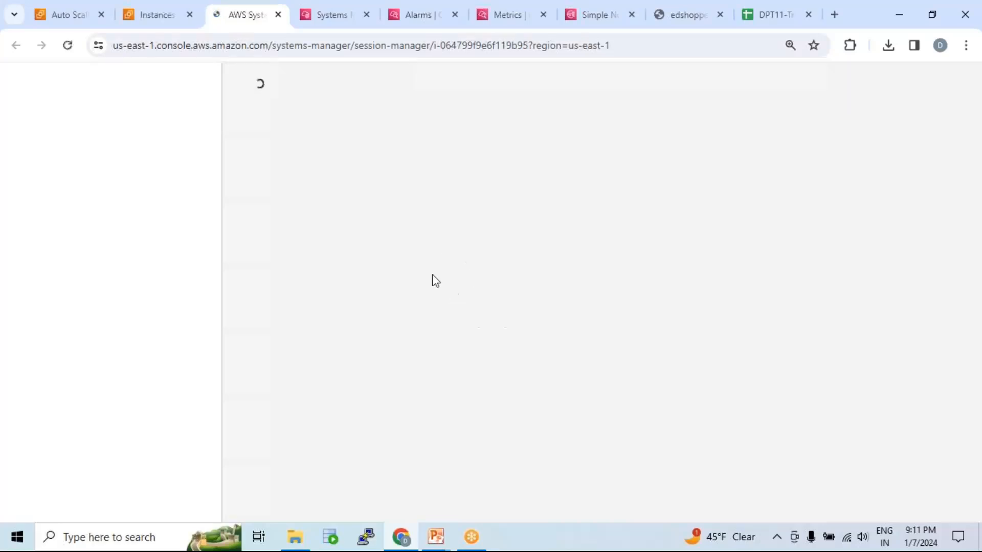
{"action": "left_click", "coordinate": [322, 12]}
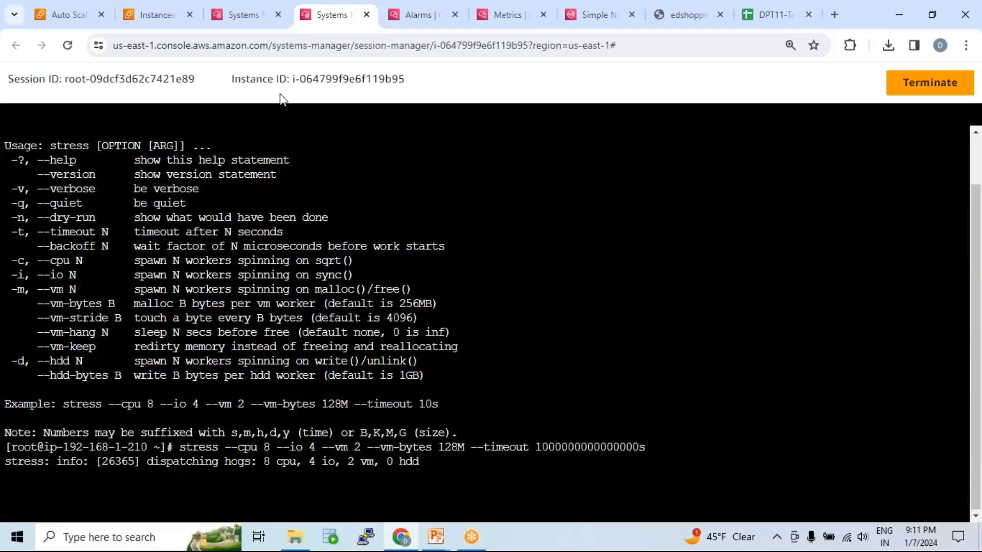
{"action": "left_click", "coordinate": [243, 14]}
Become root with "sudo su -" in the new session and start the top process monitor.
{"action": "type", "text": "sudo su -"}
{"action": "key", "text": "Return"}
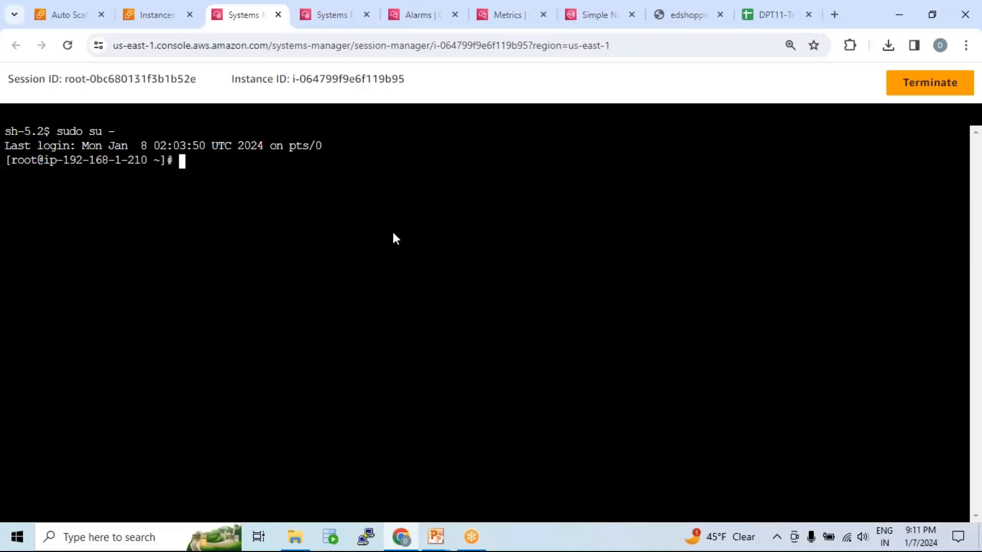
{"action": "type", "text": "top"}
{"action": "key", "text": "Return"}
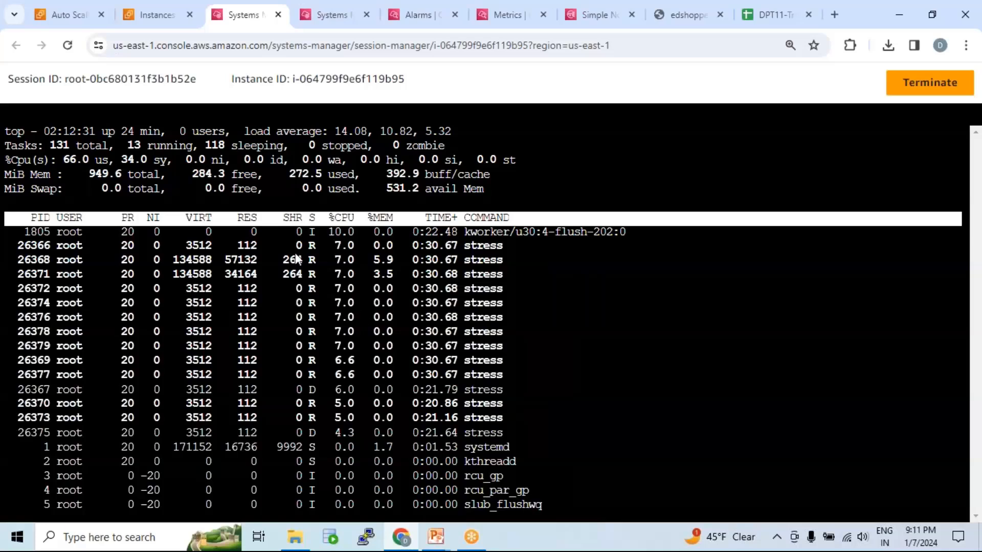
Examine the stress processes in the top output along with their individual CPU percentages.
{"action": "left_click_drag", "start_coordinate": [517, 401], "coordinate": [18, 228]}
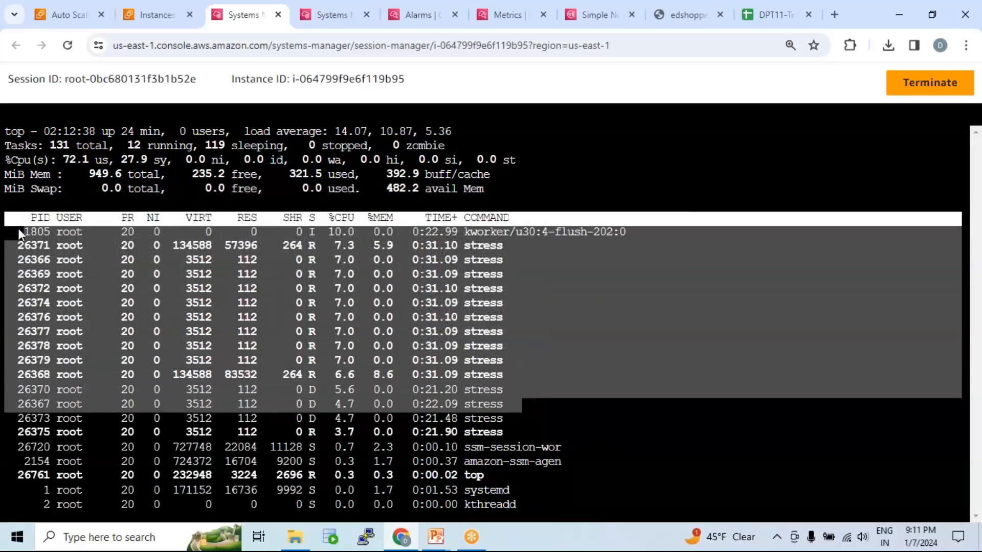
{"action": "left_click", "coordinate": [548, 316]}
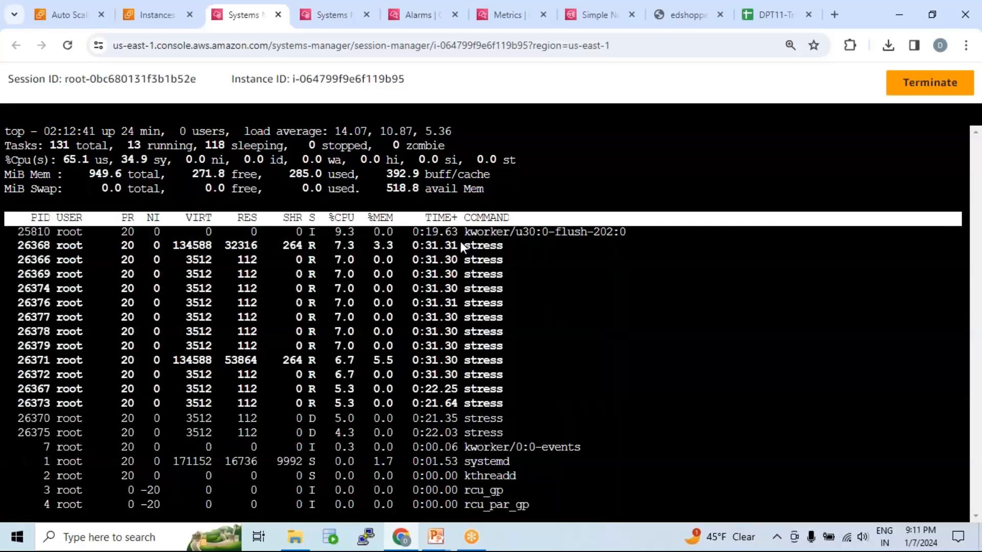
{"action": "left_click_drag", "start_coordinate": [514, 243], "coordinate": [517, 243]}
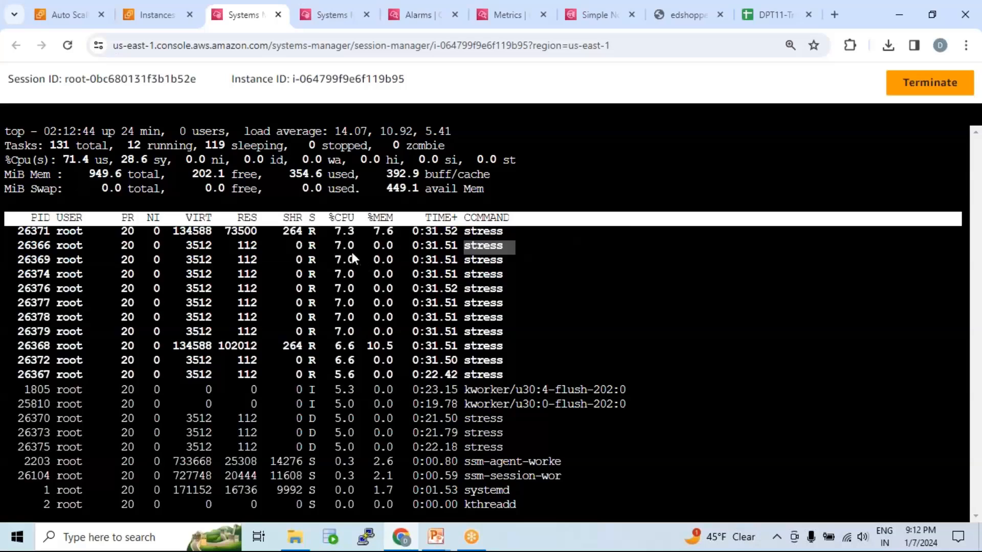
{"action": "left_click", "coordinate": [329, 245]}
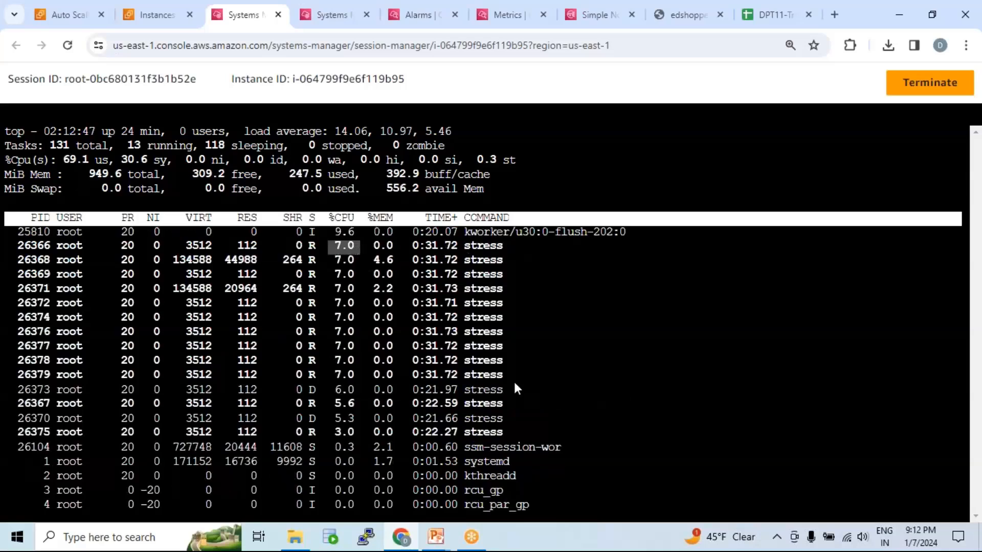
{"action": "left_click_drag", "start_coordinate": [514, 432], "coordinate": [453, 244]}
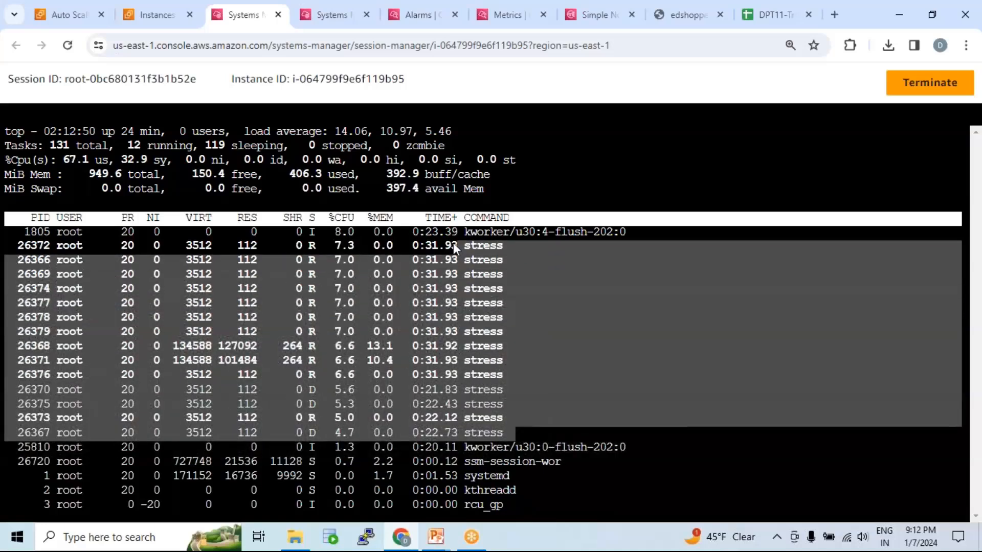
{"action": "left_click", "coordinate": [482, 273]}
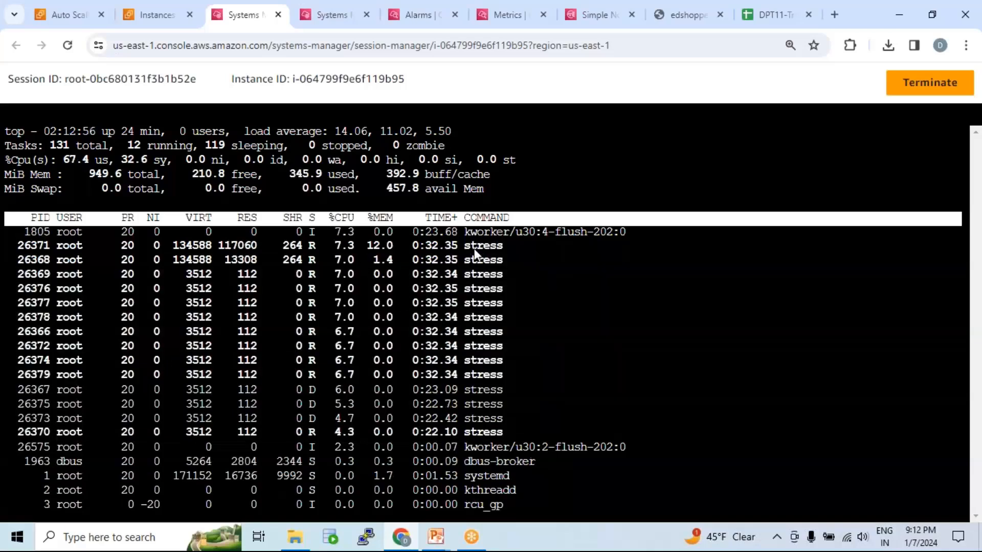
Compare a single stress process's CPU share with the user, system and idle values in top's CPU summary line.
{"action": "left_click_drag", "start_coordinate": [333, 239], "coordinate": [364, 239]}
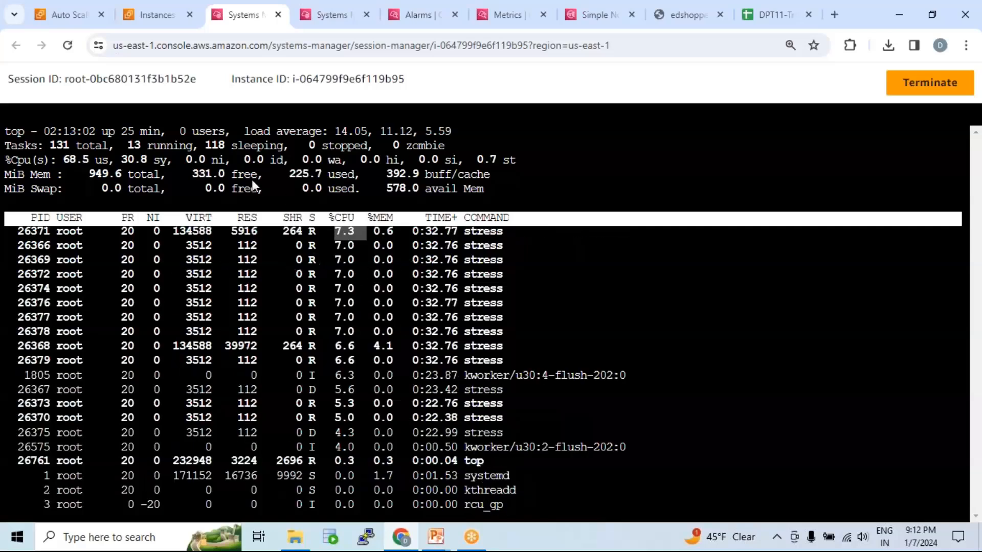
{"action": "left_click_drag", "start_coordinate": [32, 160], "coordinate": [123, 160]}
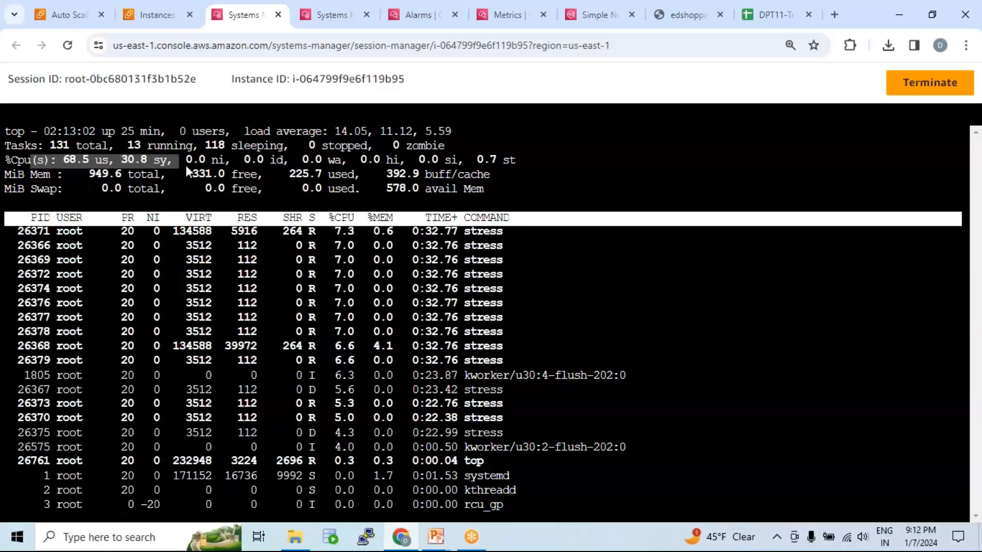
{"action": "left_click_drag", "start_coordinate": [242, 159], "coordinate": [278, 162]}
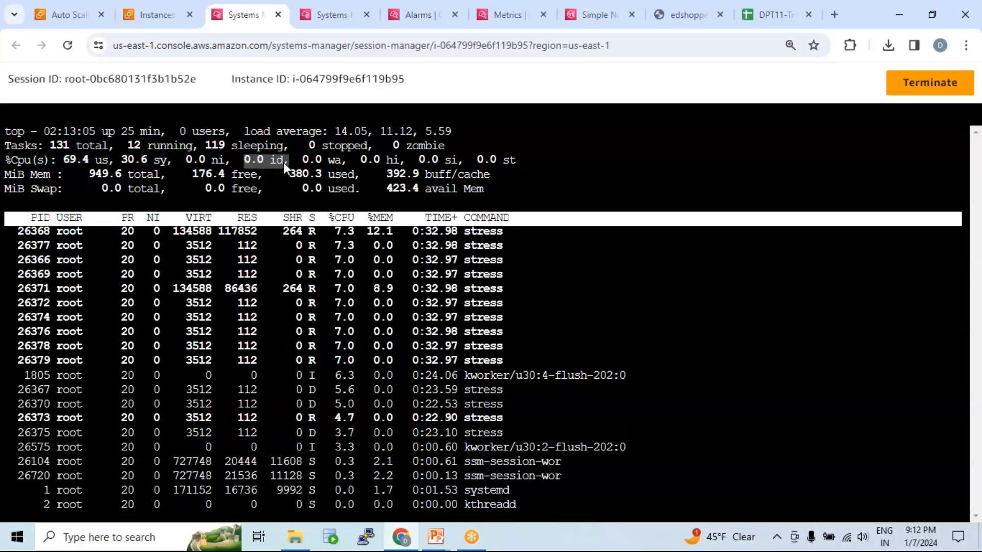
{"action": "left_click", "coordinate": [284, 162]}
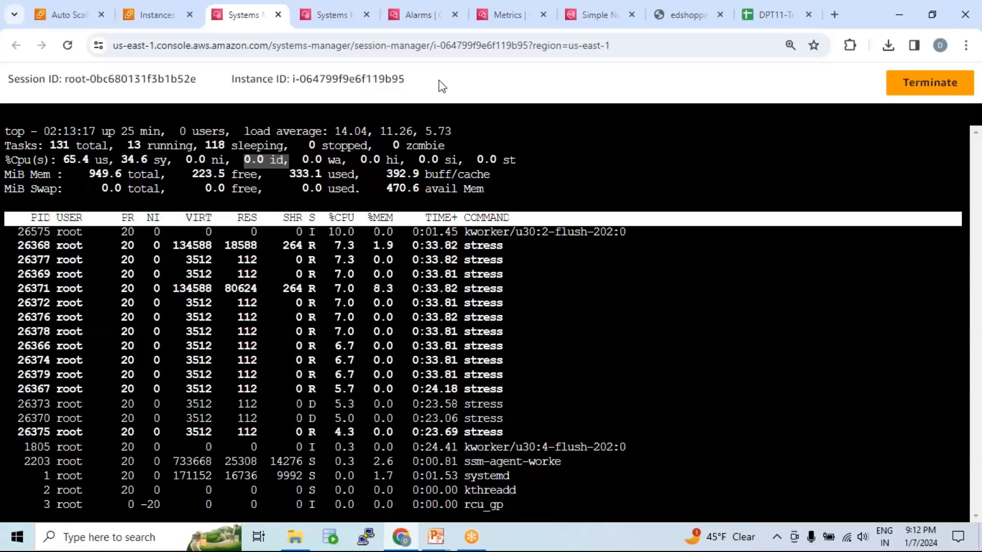
Refresh the CPUUtilization metrics graph and inspect its datapoints at 02:00 and 02:05.
{"action": "left_click", "coordinate": [508, 15]}
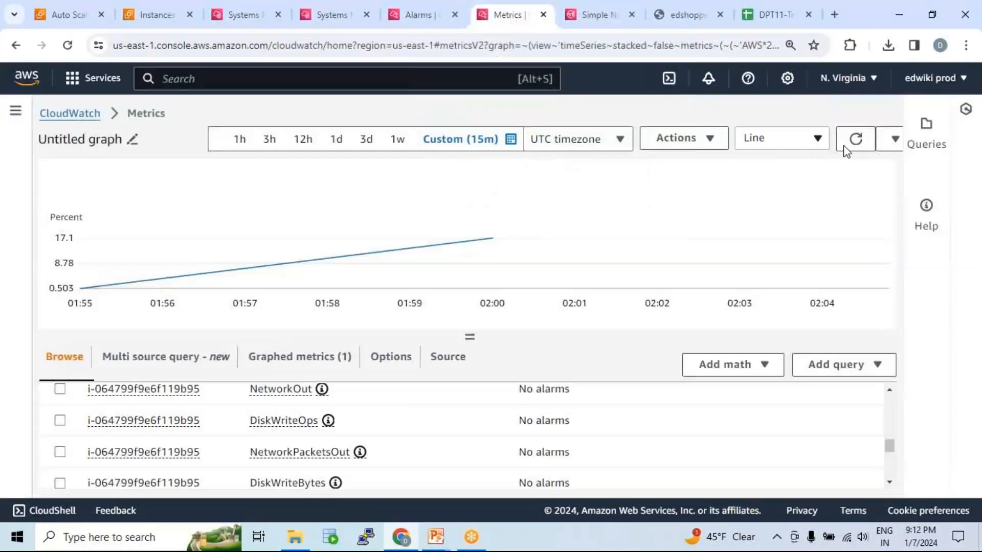
{"action": "left_click", "coordinate": [856, 139]}
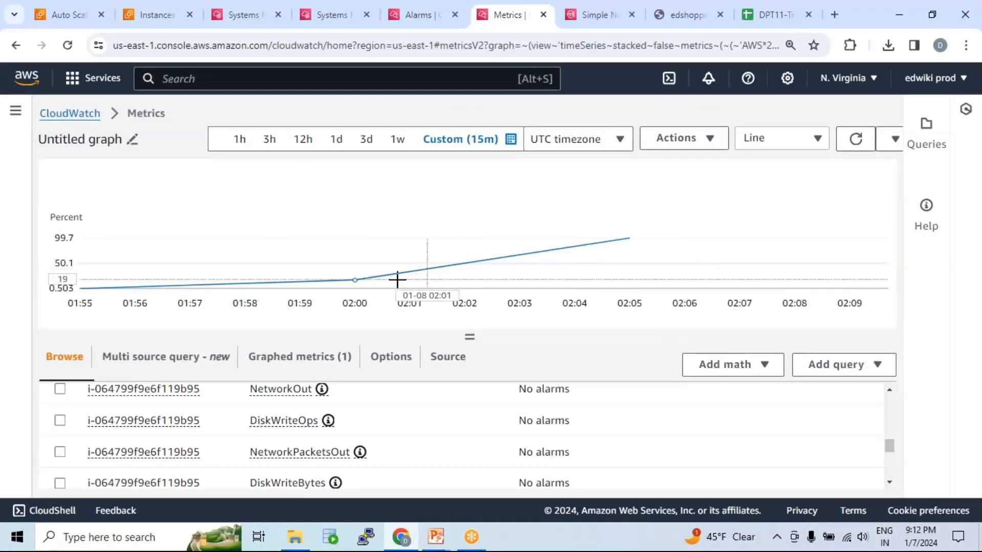
{"action": "mouse_move", "coordinate": [388, 277]}
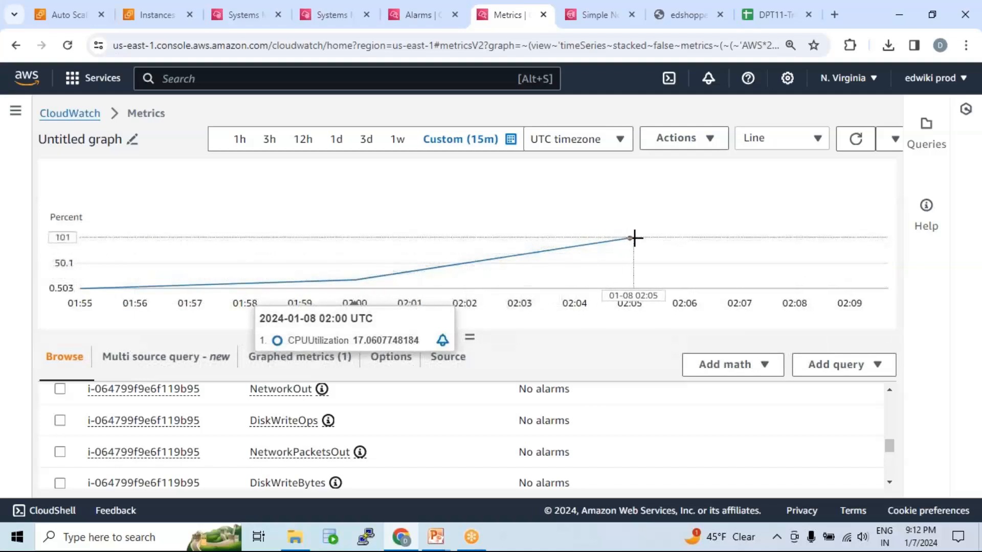
{"action": "mouse_move", "coordinate": [630, 238]}
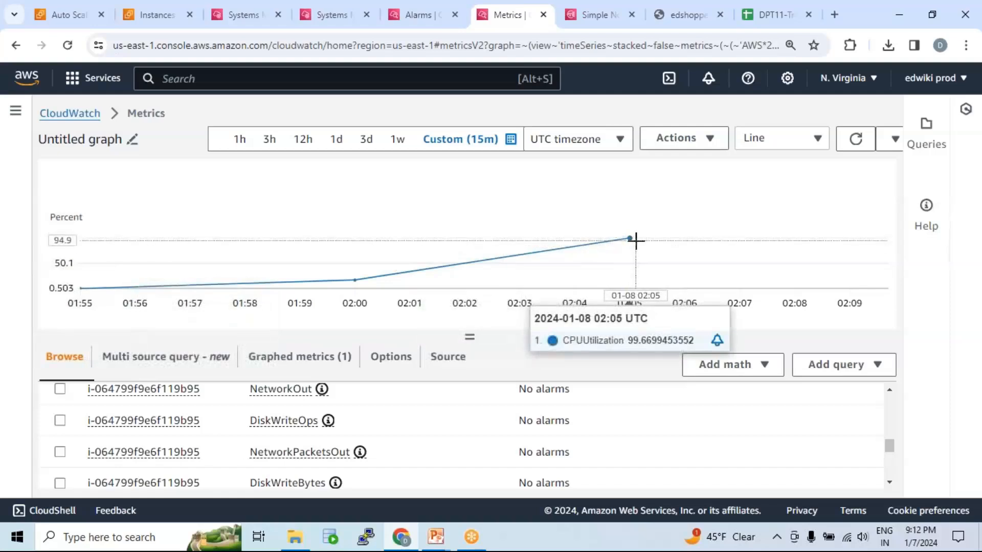
Refresh the CloudWatch alarms list and check the AlarmHigh alarm's condition and state.
{"action": "left_click", "coordinate": [406, 15]}
{"action": "left_click", "coordinate": [528, 180]}
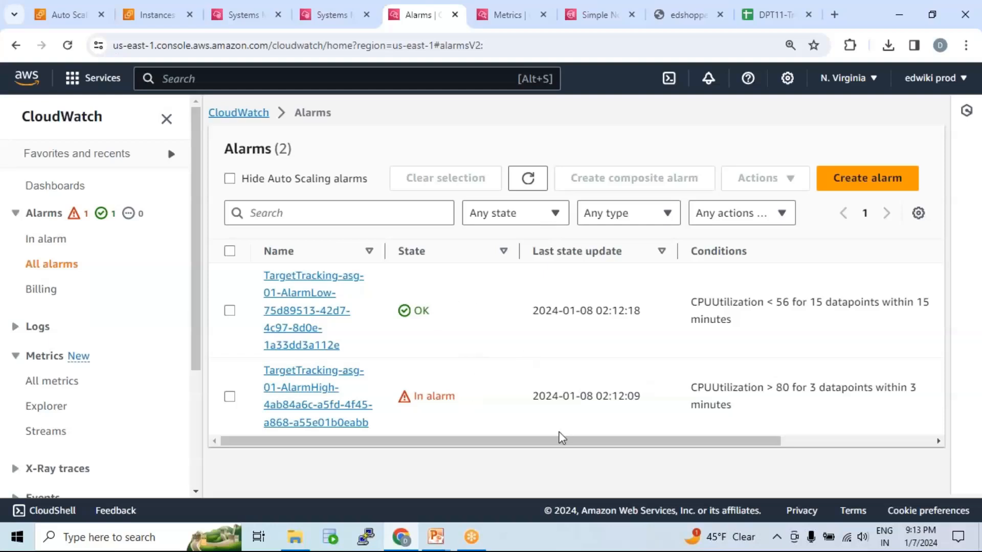
{"action": "left_click_drag", "start_coordinate": [692, 387], "coordinate": [808, 407]}
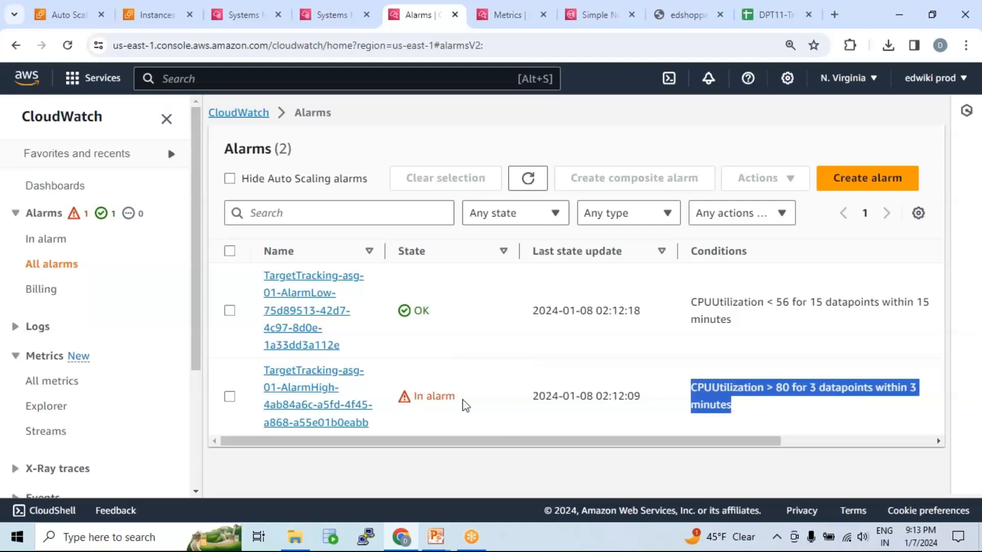
{"action": "left_click_drag", "start_coordinate": [414, 399], "coordinate": [464, 403]}
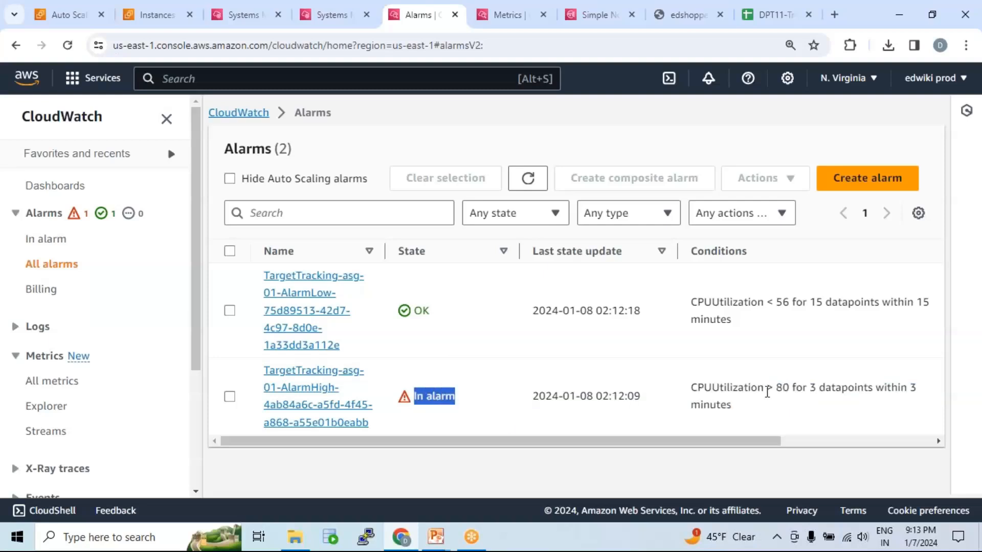
Recheck the AlarmHigh alarm's condition and state, and refresh asg-01's activity history to read the new launch's description and cause.
{"action": "left_click", "coordinate": [780, 387]}
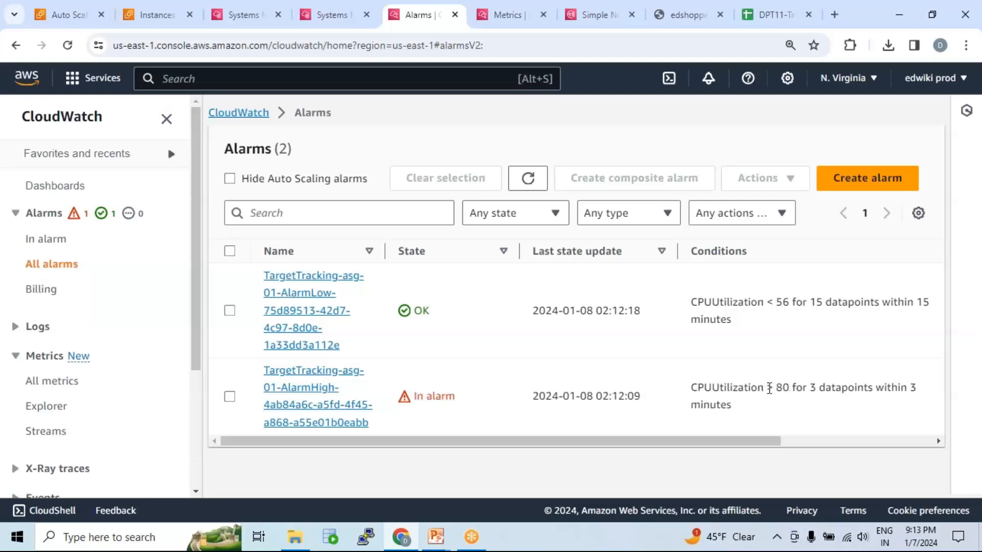
{"action": "left_click_drag", "start_coordinate": [415, 399], "coordinate": [465, 402]}
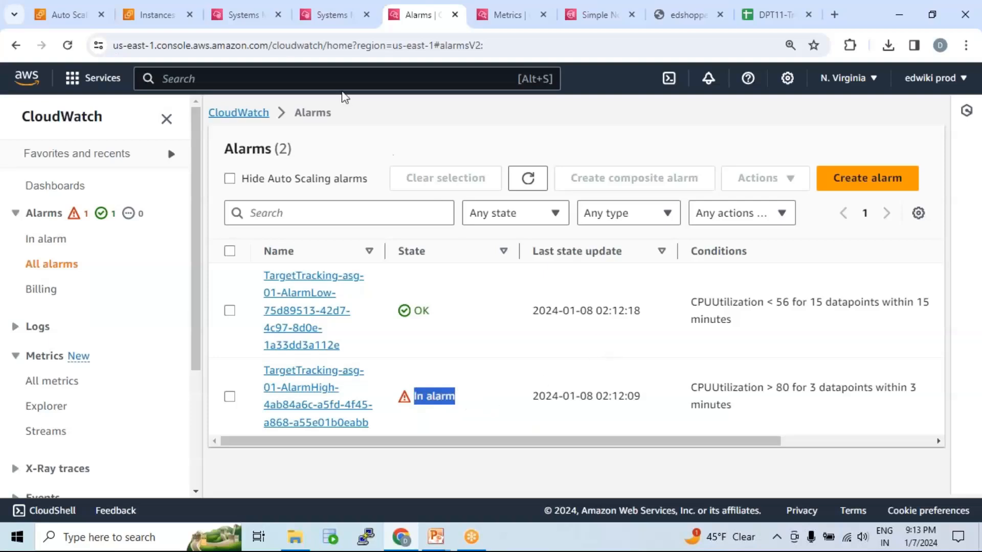
{"action": "left_click", "coordinate": [72, 14]}
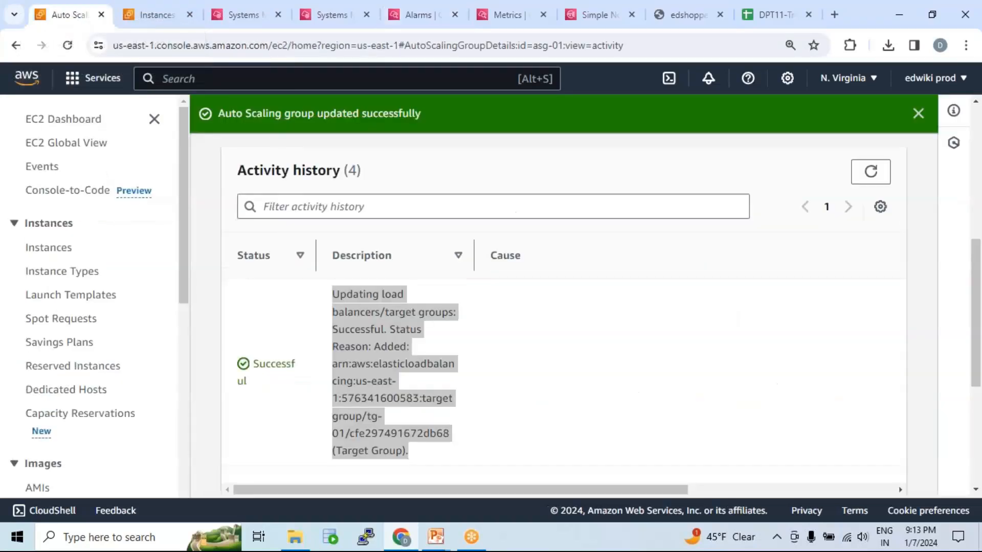
{"action": "left_click", "coordinate": [872, 171]}
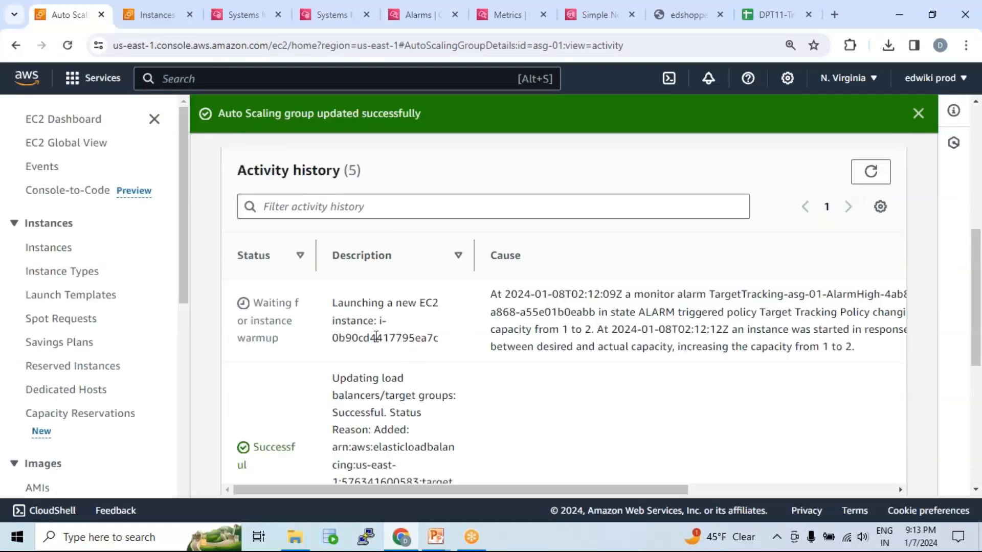
{"action": "left_click_drag", "start_coordinate": [333, 302], "coordinate": [444, 346]}
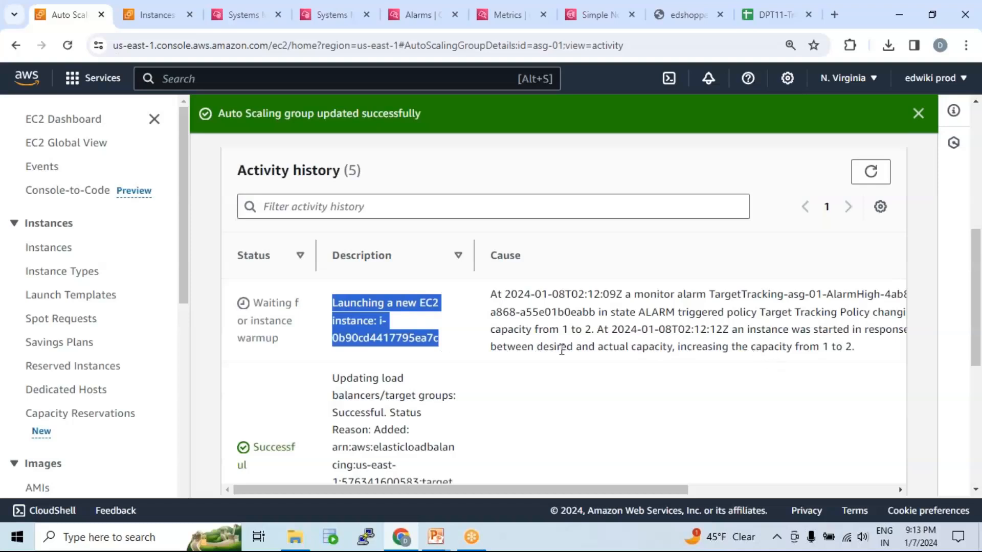
{"action": "mouse_move", "coordinate": [802, 348]}
{"action": "left_mouse_down"}
{"action": "mouse_move", "coordinate": [828, 348]}
{"action": "mouse_move", "coordinate": [810, 351]}
{"action": "left_mouse_up"}
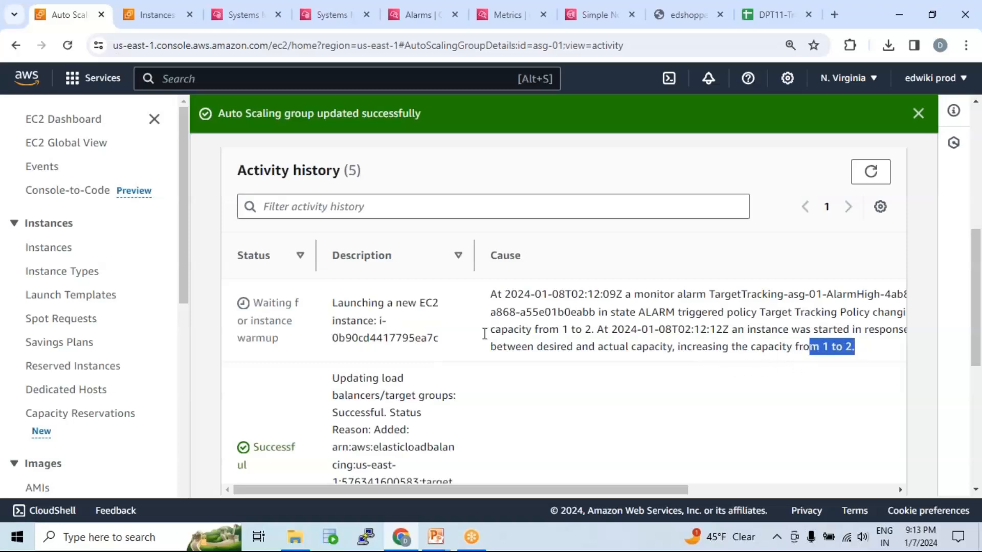
Reload the asg-01 group details and check the desired capacity against the minimum and maximum.
{"action": "scroll", "coordinate": [472, 337], "scroll_direction": "up", "scroll_amount": 10}
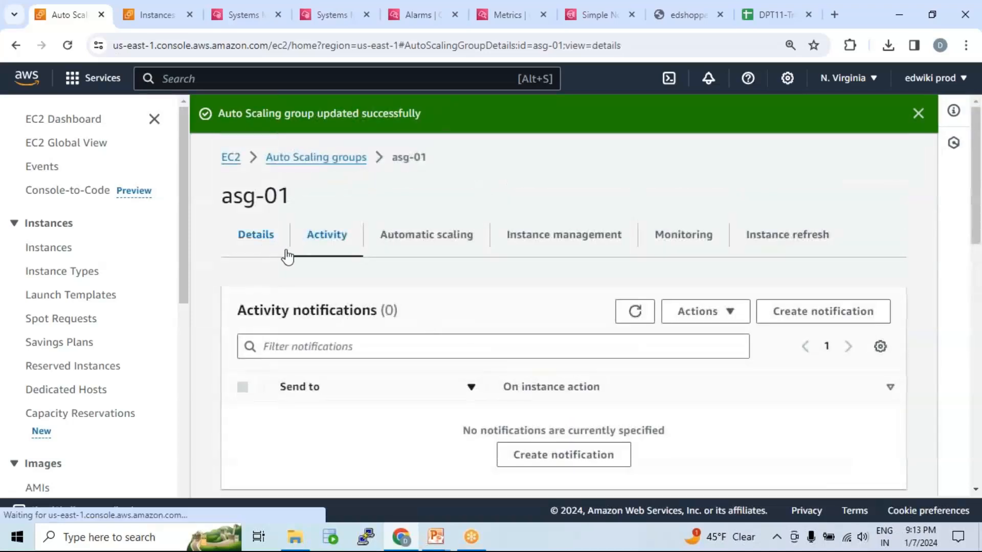
{"action": "left_click", "coordinate": [285, 255]}
{"action": "scroll", "coordinate": [430, 301], "scroll_direction": "down", "scroll_amount": 1}
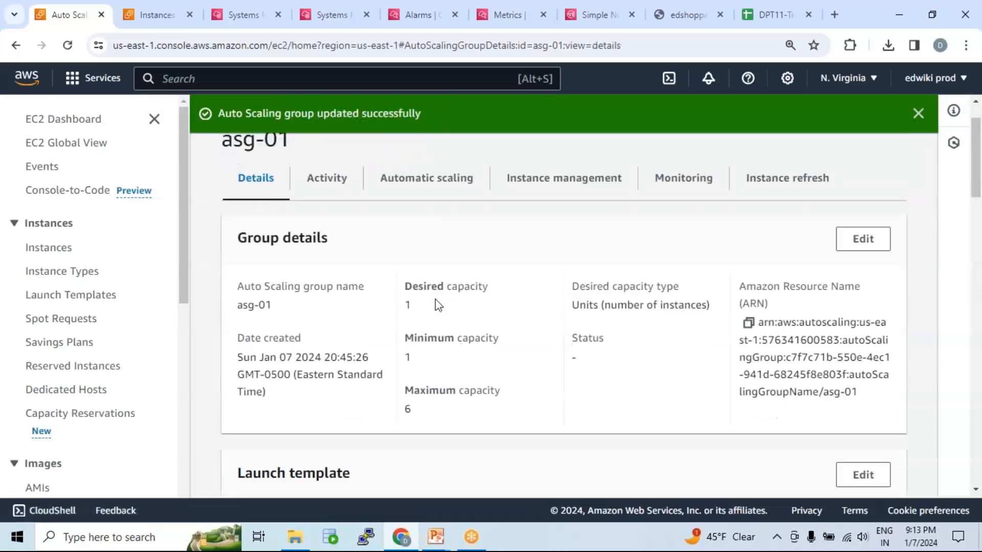
{"action": "scroll", "coordinate": [665, 271], "scroll_direction": "up", "scroll_amount": 1}
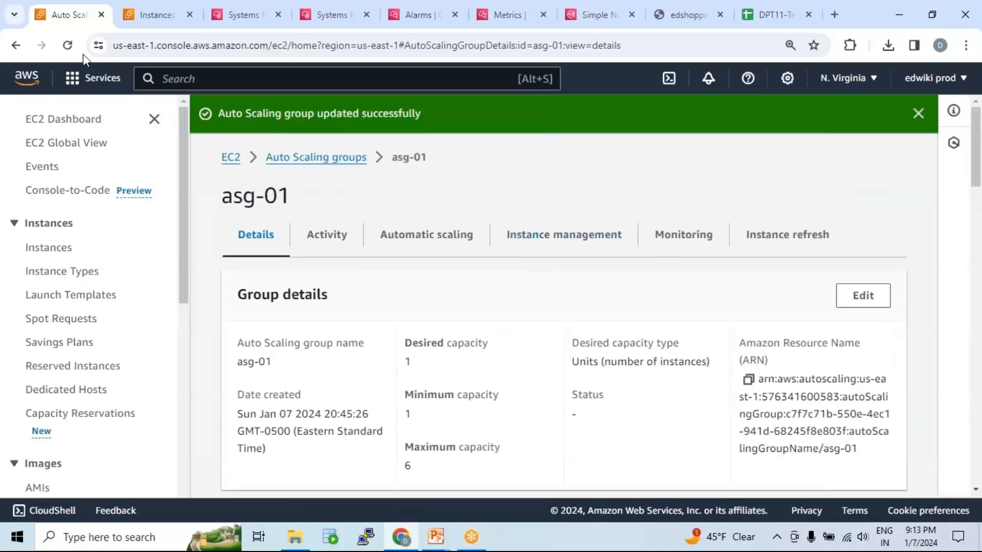
{"action": "left_click", "coordinate": [68, 46]}
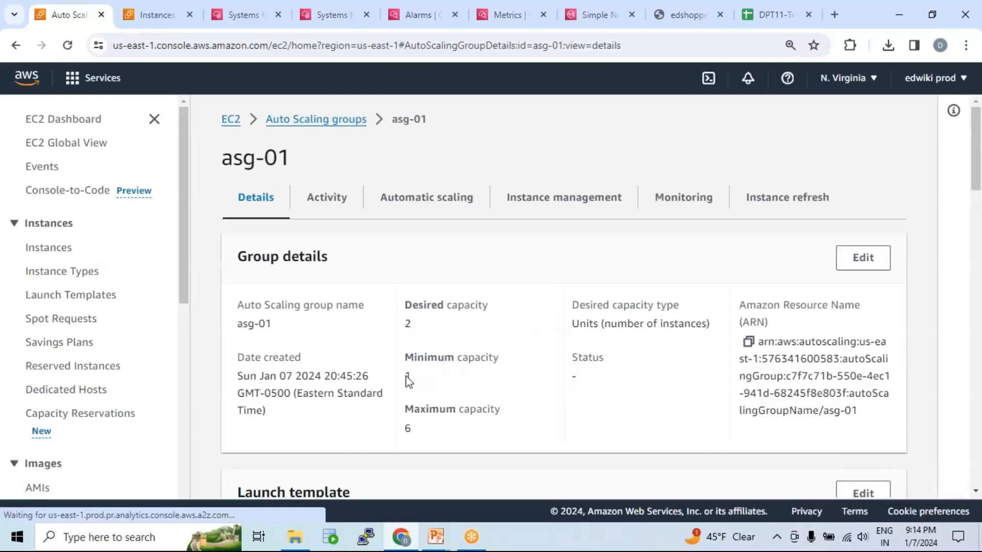
{"action": "scroll", "coordinate": [412, 357], "scroll_direction": "down", "scroll_amount": 1}
{"action": "left_click_drag", "start_coordinate": [416, 361], "coordinate": [401, 362]}
{"action": "left_click_drag", "start_coordinate": [405, 234], "coordinate": [489, 236]}
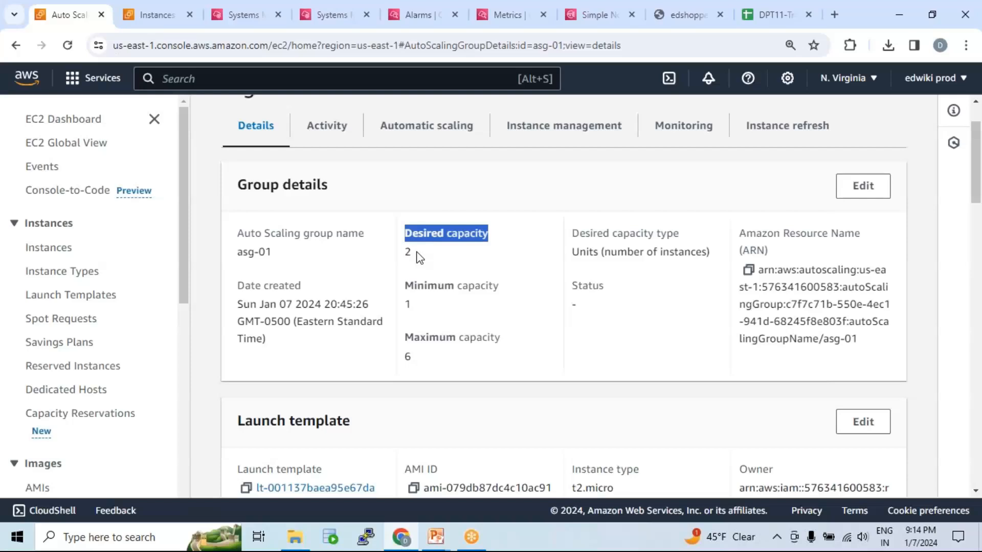
{"action": "left_click_drag", "start_coordinate": [422, 250], "coordinate": [404, 251]}
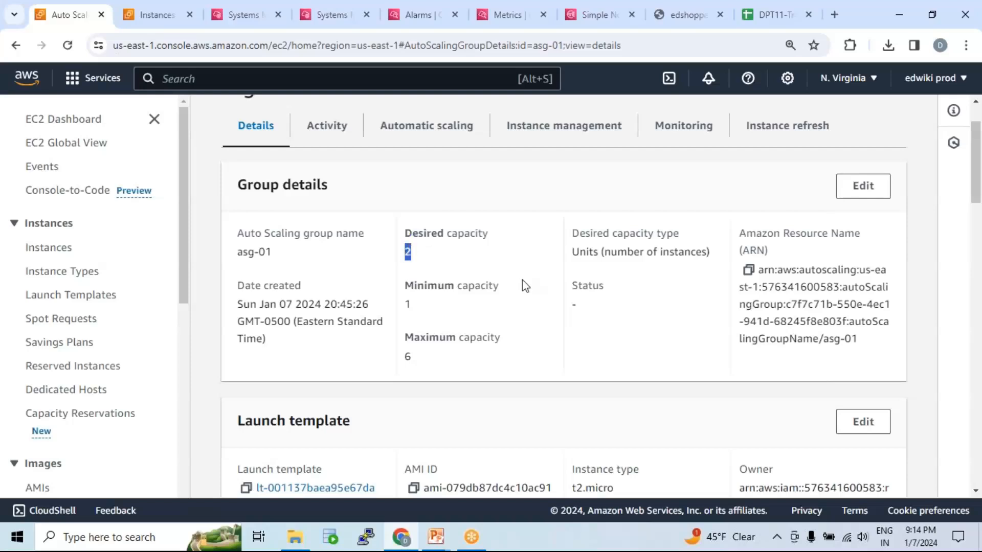
Compare asg-01's desired capacity with the instances listed under its instance management.
{"action": "left_click", "coordinate": [462, 267]}
{"action": "double_click", "coordinate": [412, 250]}
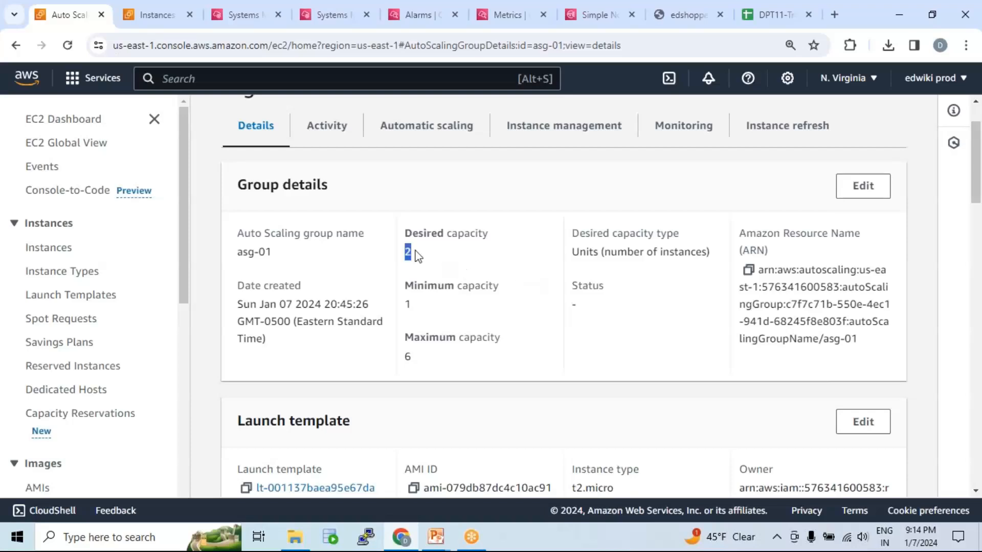
{"action": "left_click", "coordinate": [550, 134]}
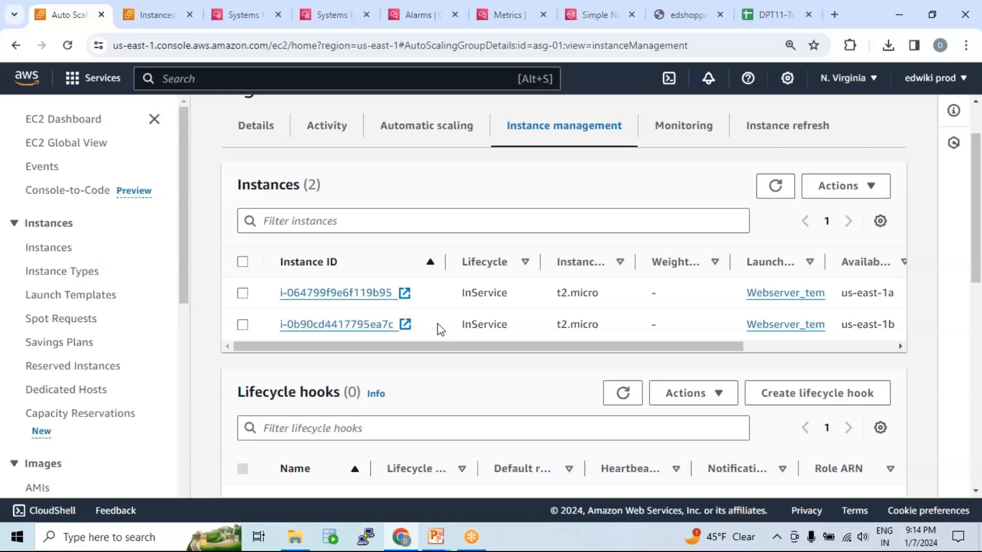
Open target group tg-01 and check the health status of each registered target.
{"action": "scroll", "coordinate": [65, 329], "scroll_direction": "down", "scroll_amount": 8}
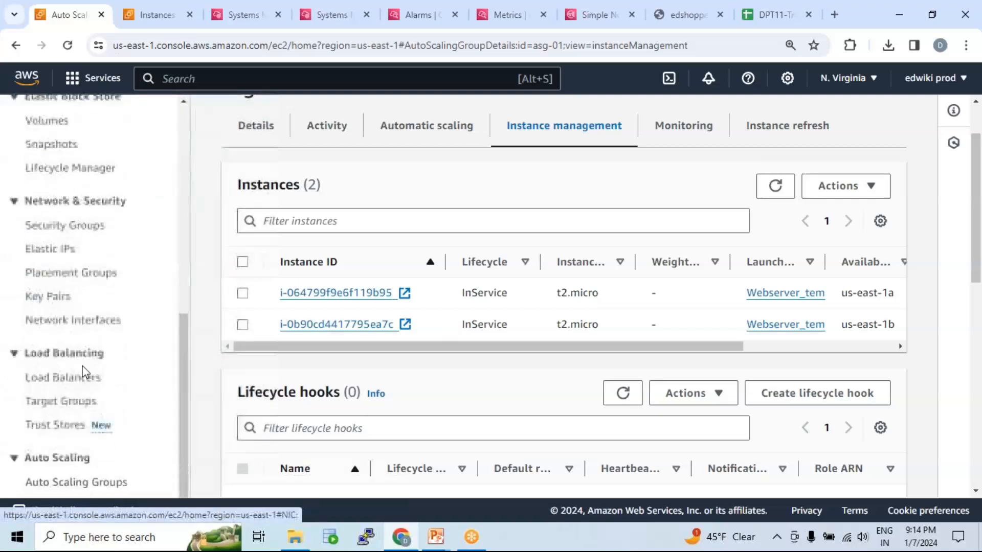
{"action": "left_click", "coordinate": [67, 402]}
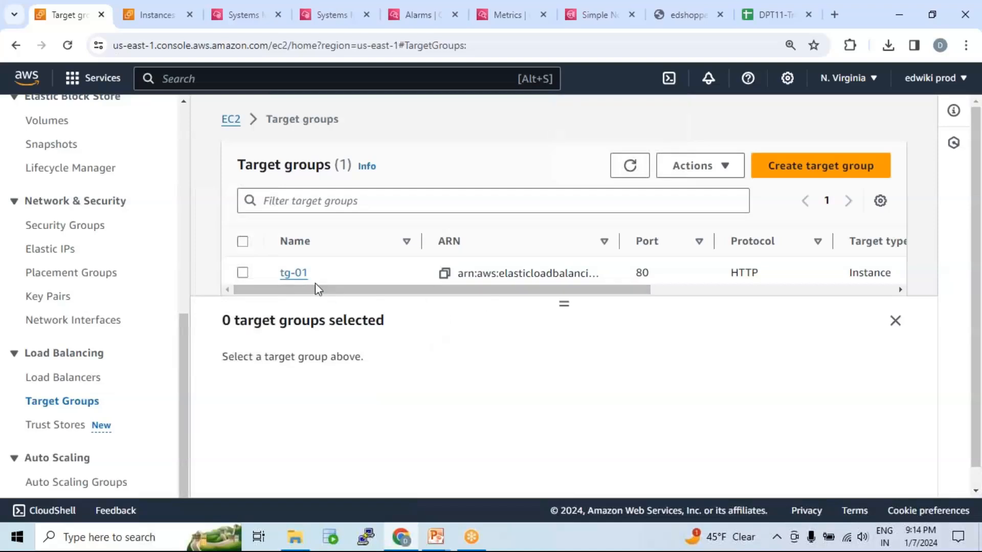
{"action": "left_click", "coordinate": [294, 273]}
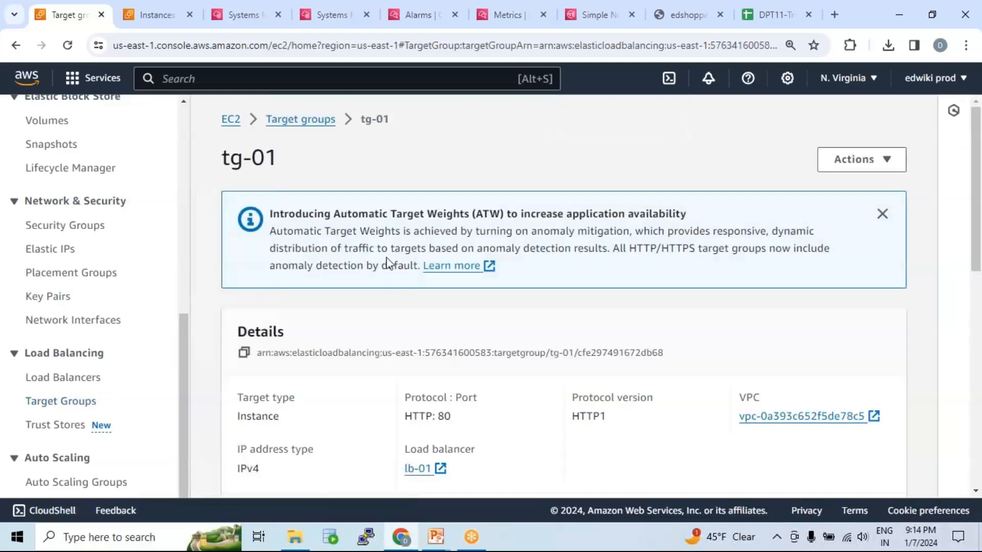
{"action": "scroll", "coordinate": [389, 266], "scroll_direction": "down", "scroll_amount": 10}
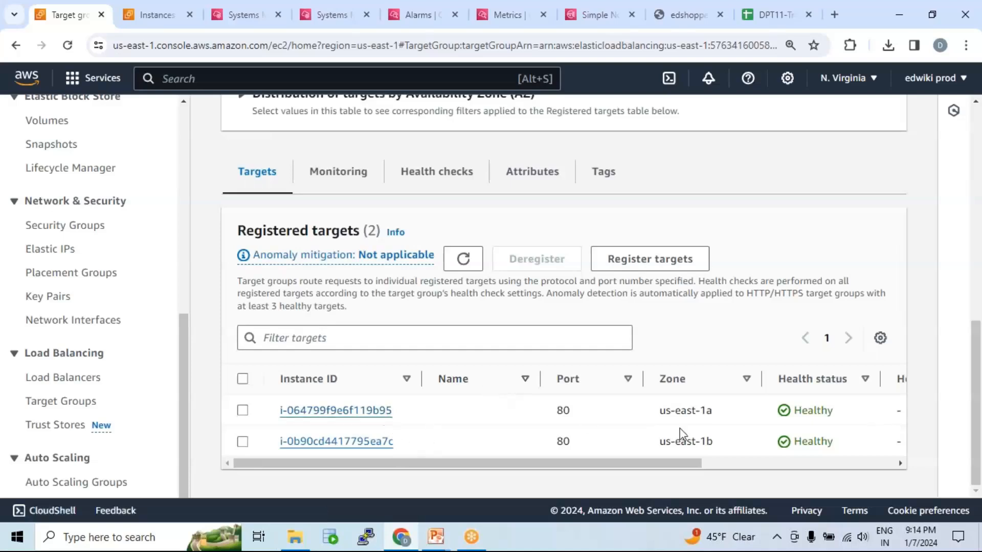
{"action": "double_click", "coordinate": [818, 411]}
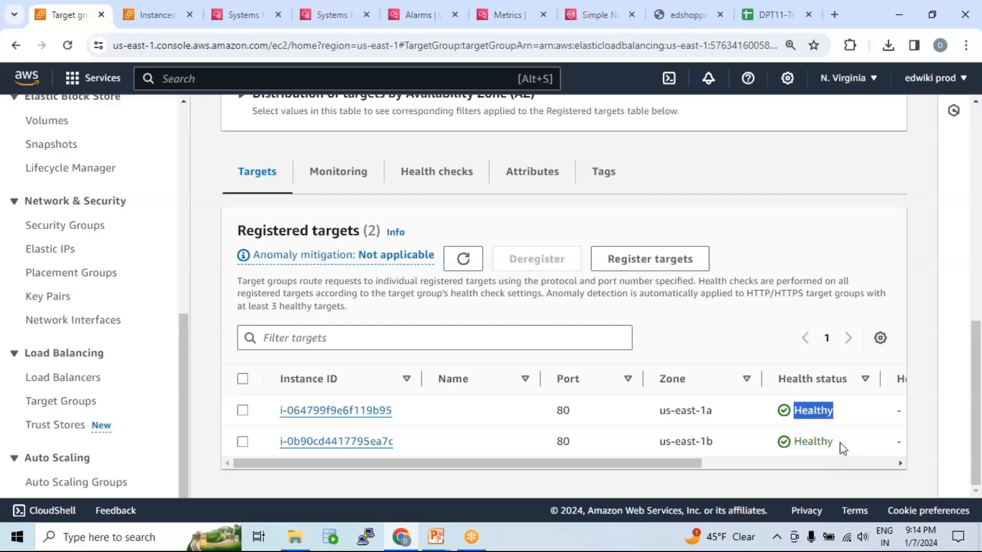
{"action": "left_click_drag", "start_coordinate": [839, 444], "coordinate": [791, 445]}
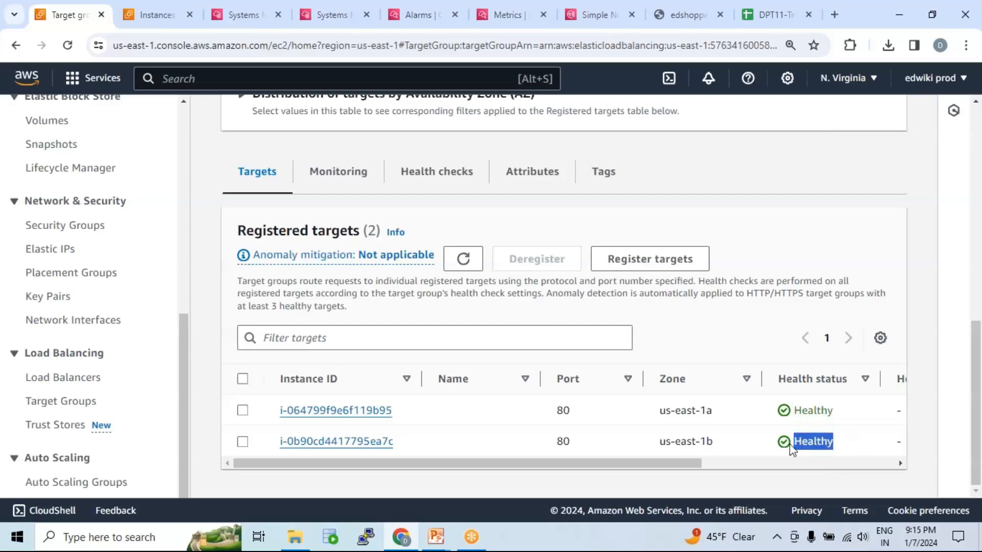
Reload edshopper.com to check that the website still responds.
{"action": "left_click", "coordinate": [689, 15]}
{"action": "left_click", "coordinate": [588, 46]}
{"action": "key", "text": "Return"}
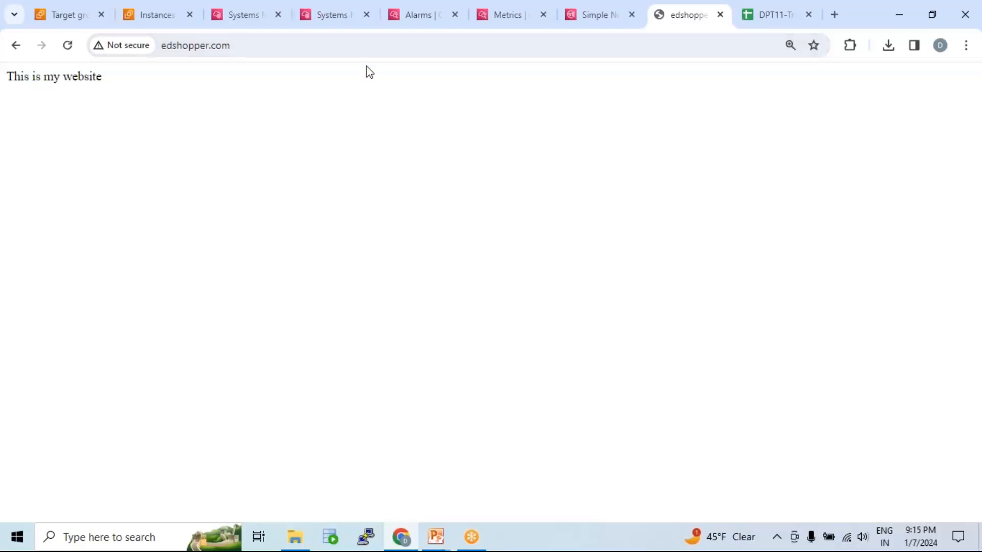
Stop the running stress command in the Session Manager terminal of instance i-064799f9e6f119b95.
{"action": "left_click", "coordinate": [241, 16]}
{"action": "left_click", "coordinate": [327, 16]}
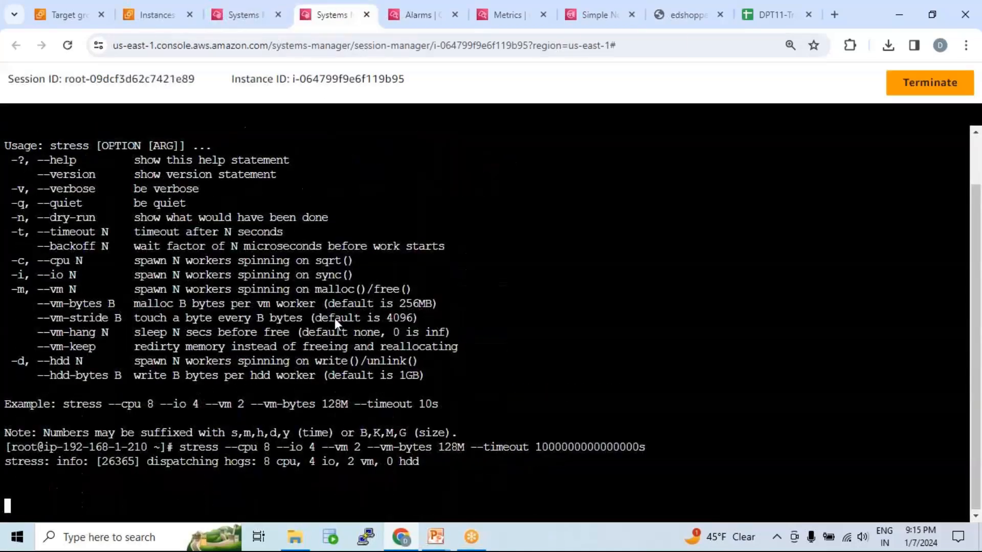
{"action": "left_click_drag", "start_coordinate": [443, 465], "coordinate": [273, 444]}
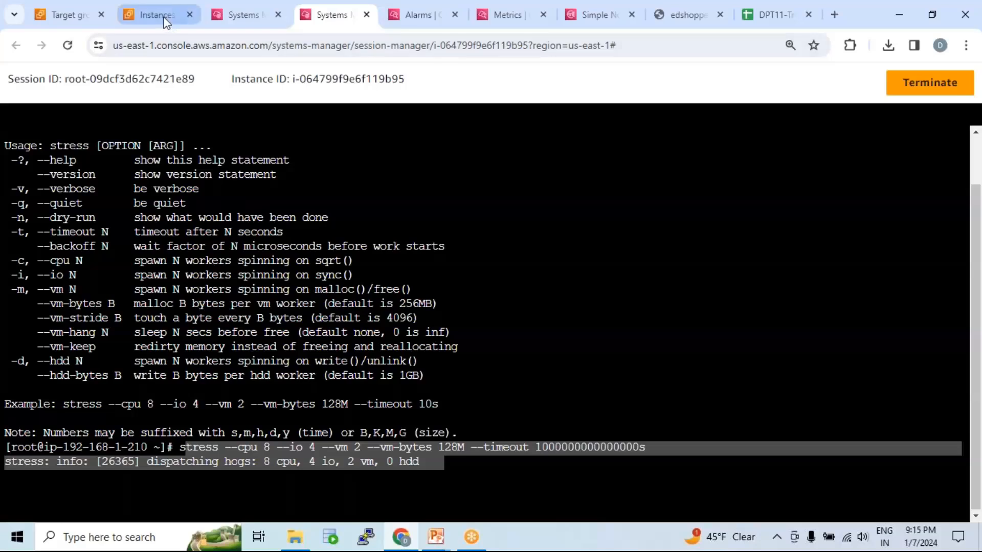
{"action": "mouse_move", "coordinate": [165, 21]}
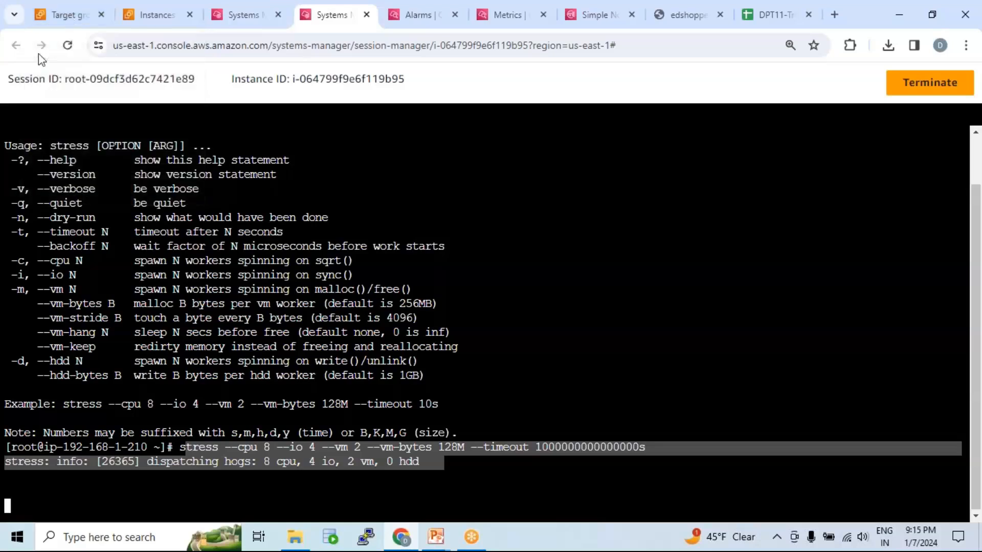
{"action": "left_click", "coordinate": [576, 317]}
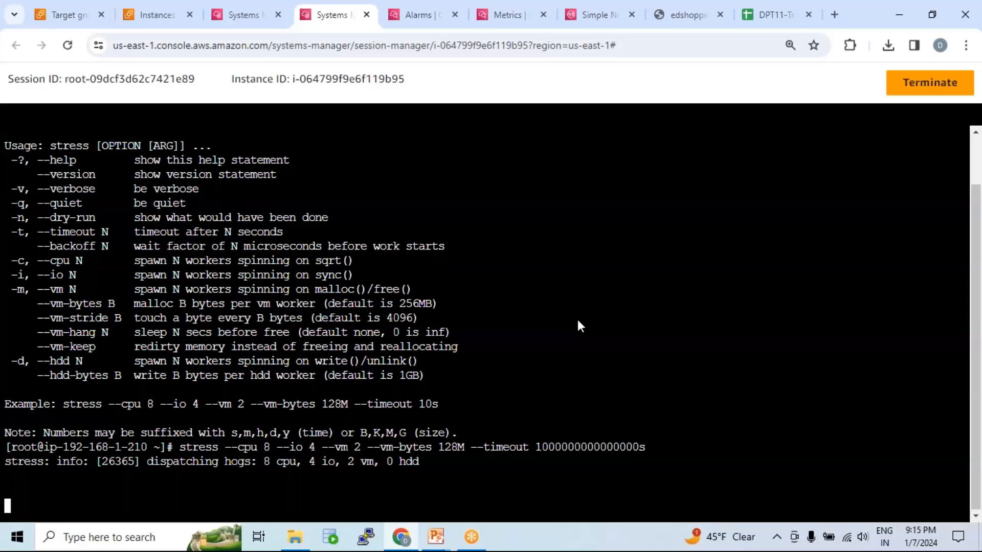
{"action": "key", "text": "ctrl+c"}
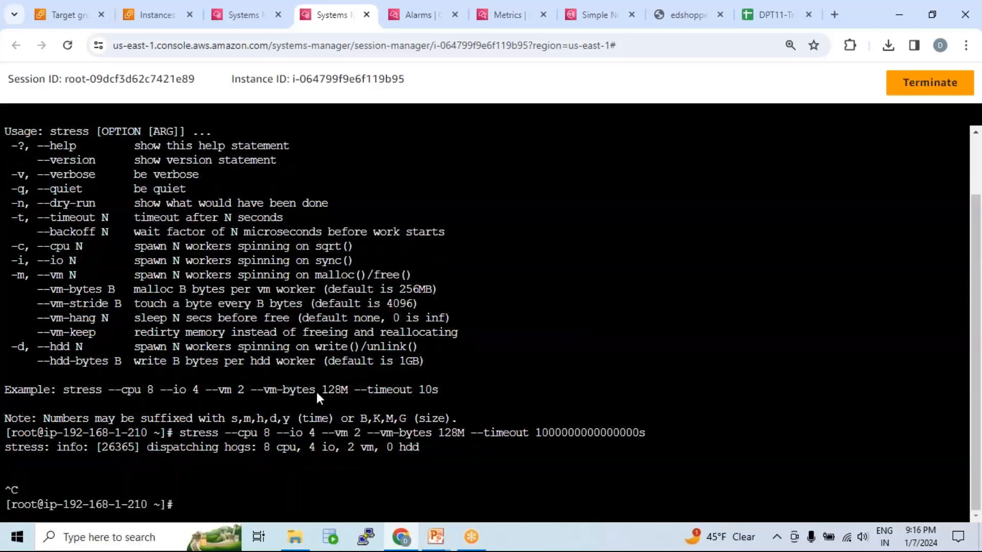
{"action": "left_click_drag", "start_coordinate": [178, 434], "coordinate": [503, 425]}
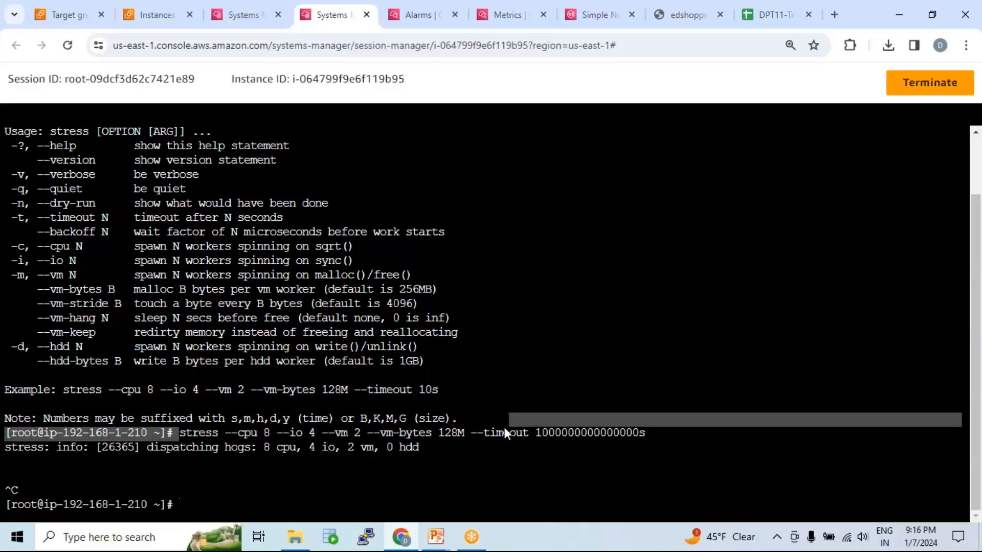
{"action": "left_click", "coordinate": [503, 429]}
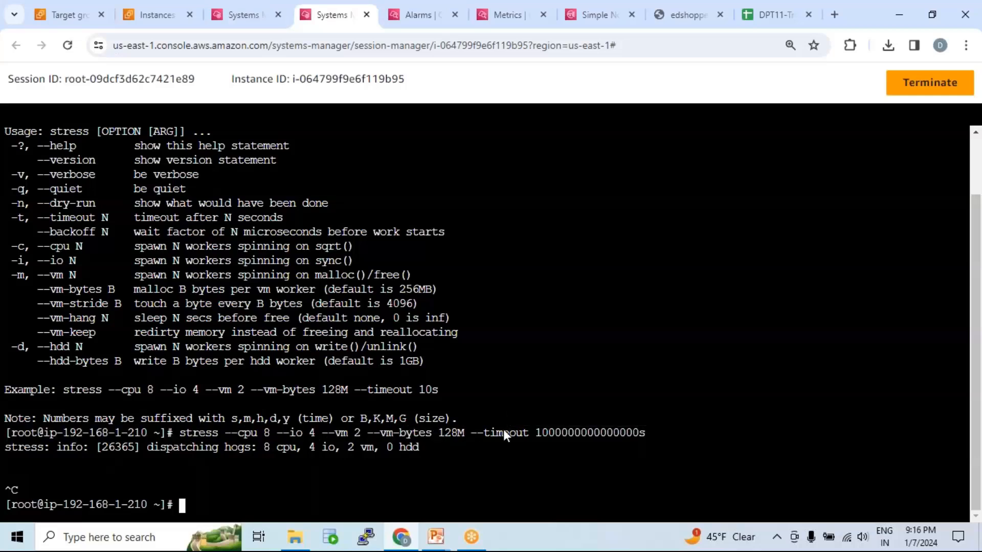
Inspect the process list and idle CPU percentage in the instance's top session.
{"action": "left_click", "coordinate": [241, 15]}
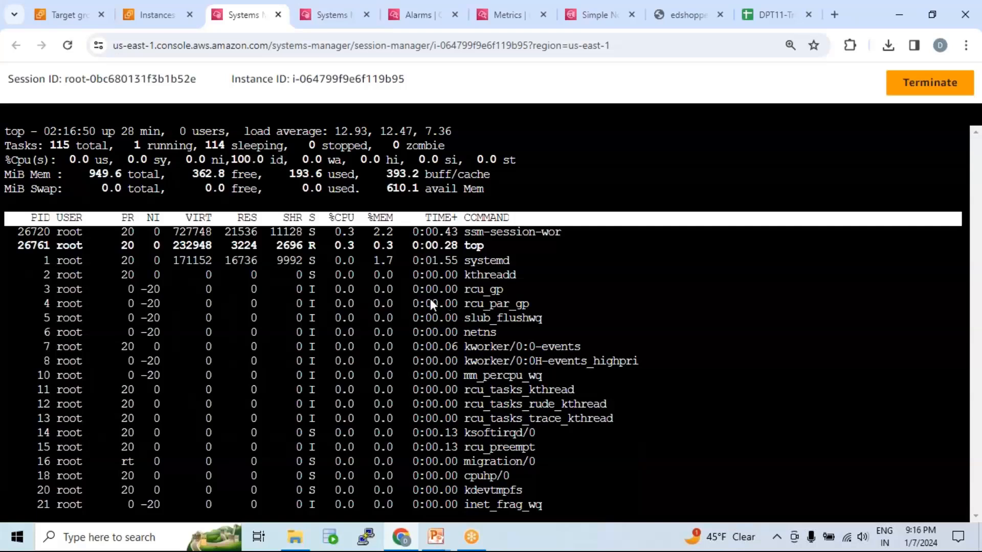
{"action": "left_click_drag", "start_coordinate": [552, 360], "coordinate": [459, 217]}
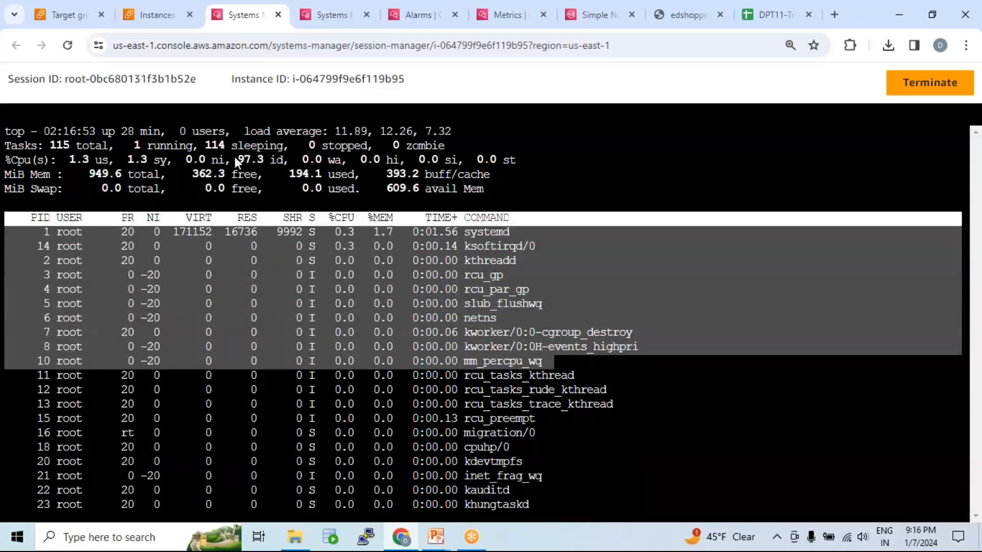
{"action": "left_click_drag", "start_coordinate": [235, 157], "coordinate": [271, 155]}
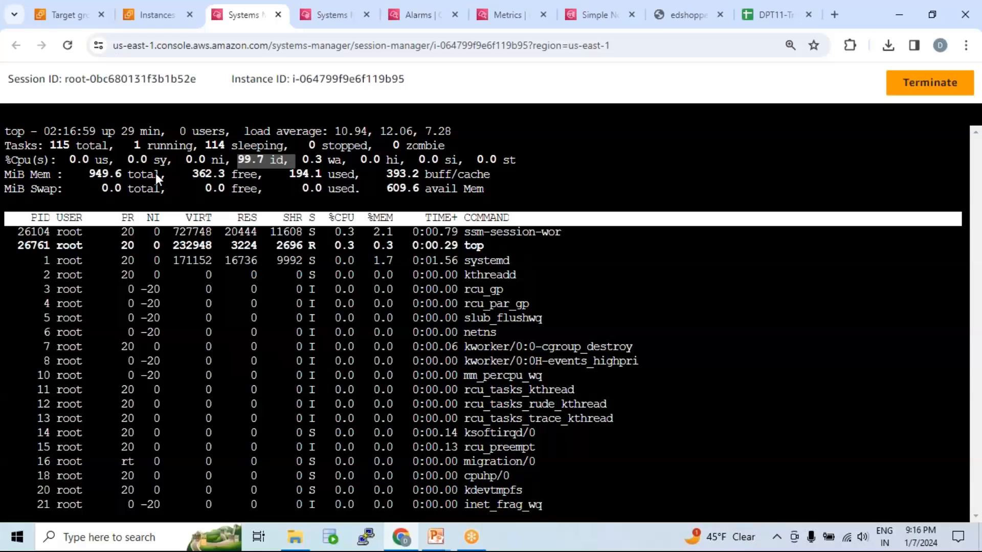
Return to the CloudWatch alarms list and examine the AlarmHigh alarm's state.
{"action": "left_click", "coordinate": [418, 15]}
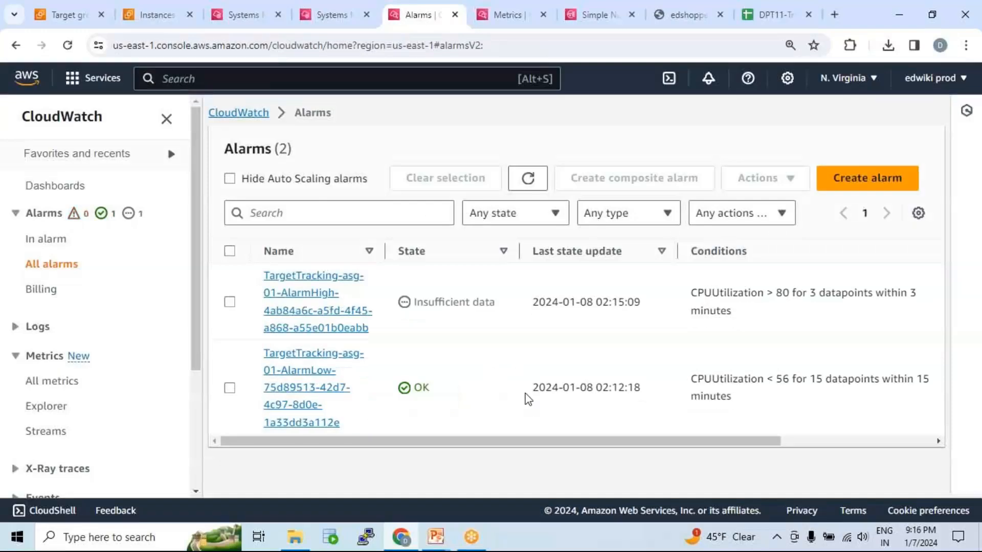
{"action": "left_click_drag", "start_coordinate": [418, 299], "coordinate": [519, 316]}
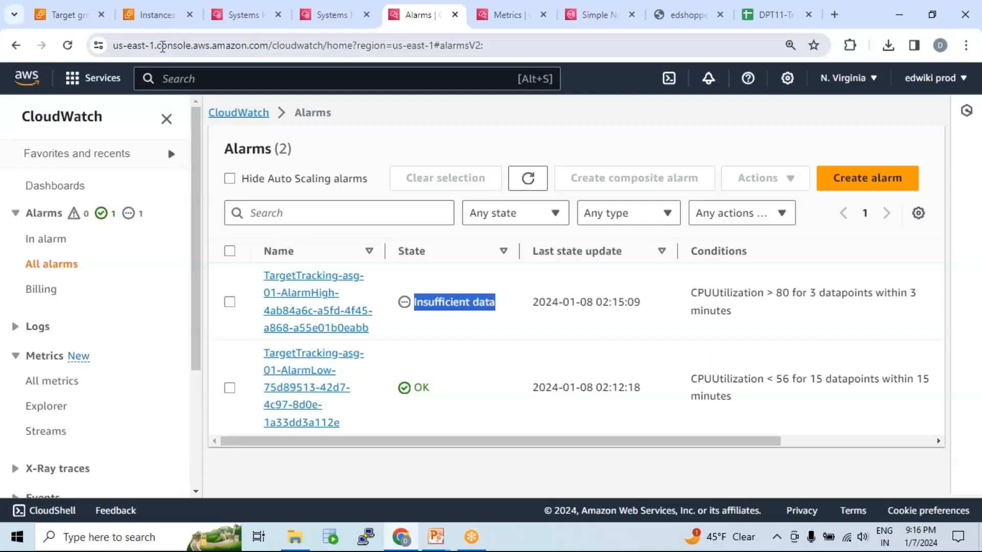
{"action": "mouse_move", "coordinate": [80, 23]}
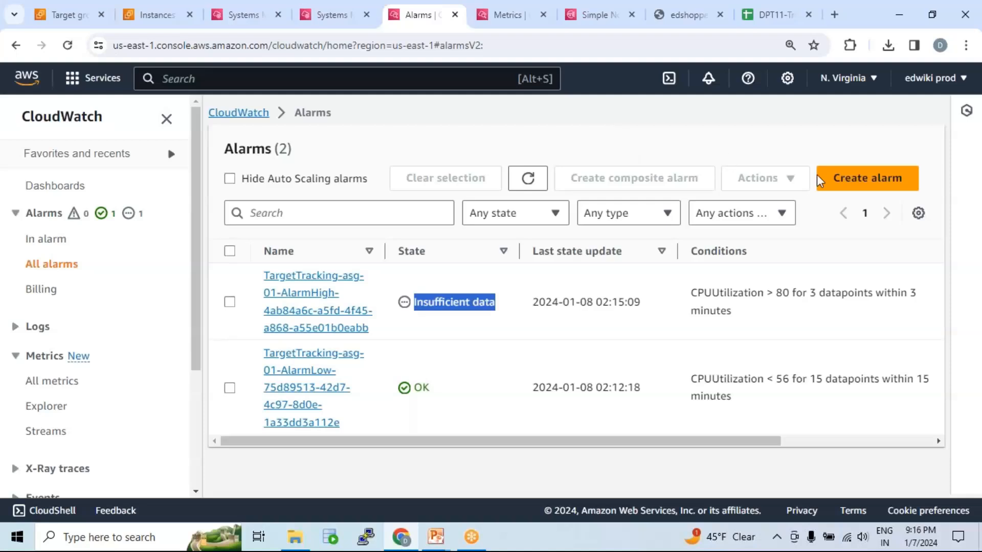
{"action": "left_click", "coordinate": [970, 308]}
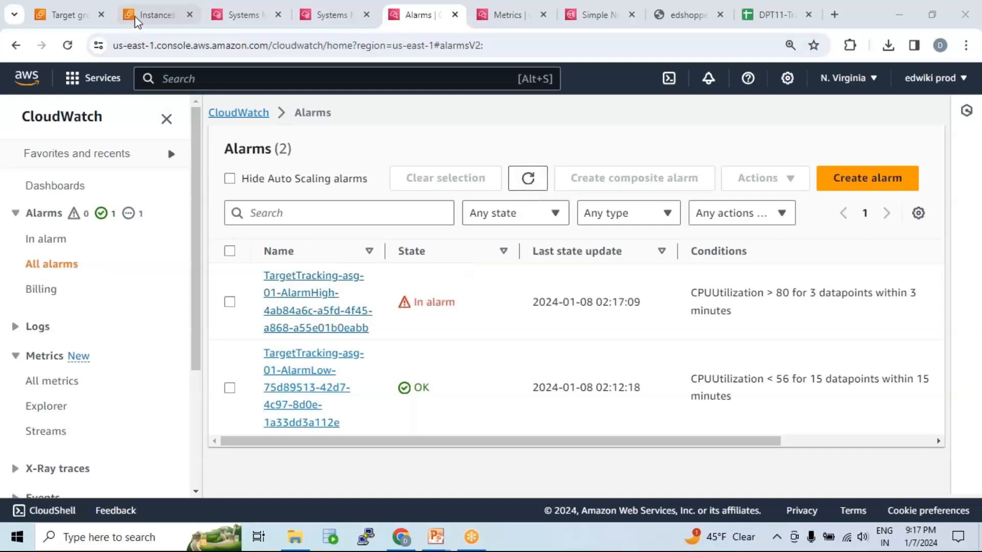
Refresh the target group's registered targets and check their health status against the running instances list.
{"action": "left_click", "coordinate": [79, 20]}
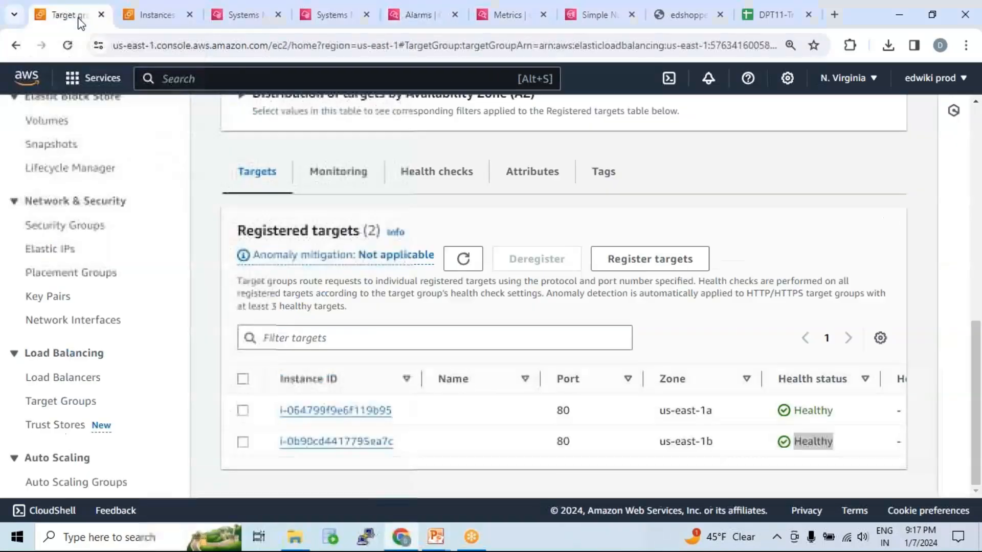
{"action": "left_click", "coordinate": [463, 260]}
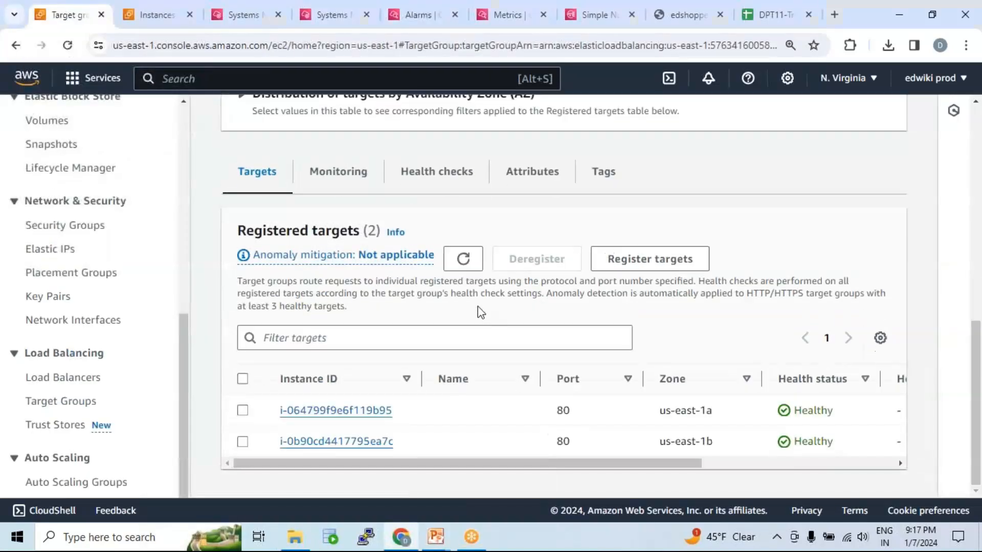
{"action": "key", "text": "ctrl+Tab"}
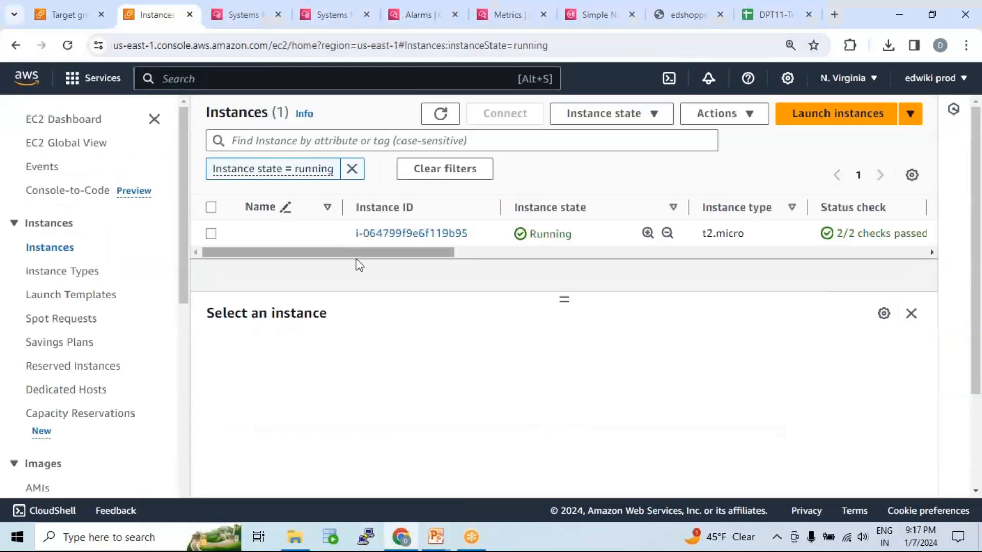
Return to the CloudWatch metrics graph and refresh the instance's CPU utilization data.
{"action": "left_click", "coordinate": [279, 15]}
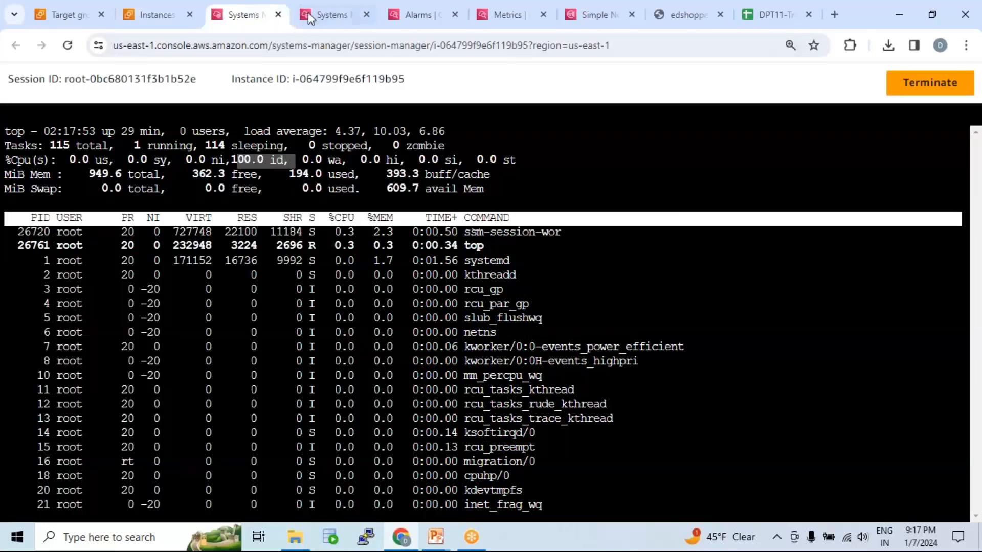
{"action": "left_click", "coordinate": [360, 15]}
{"action": "left_click", "coordinate": [504, 17]}
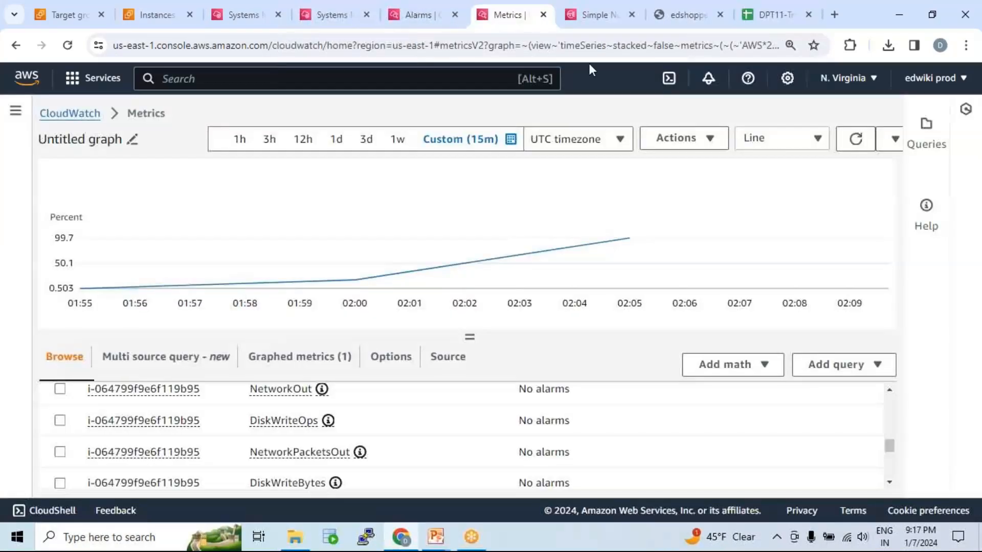
{"action": "left_click", "coordinate": [856, 139]}
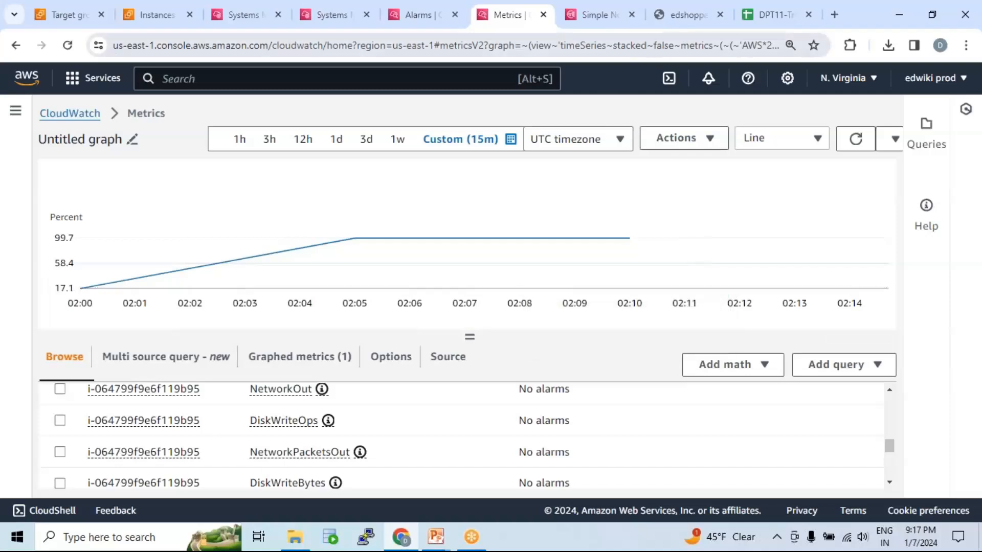
Go back to the CloudWatch overview and show the list of all alarms.
{"action": "left_click", "coordinate": [70, 113]}
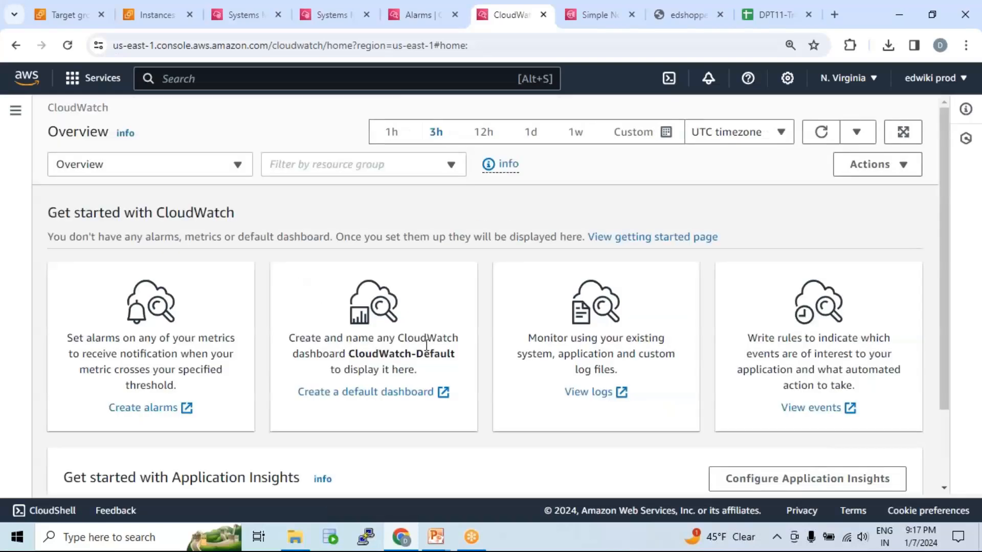
{"action": "left_click", "coordinate": [16, 110]}
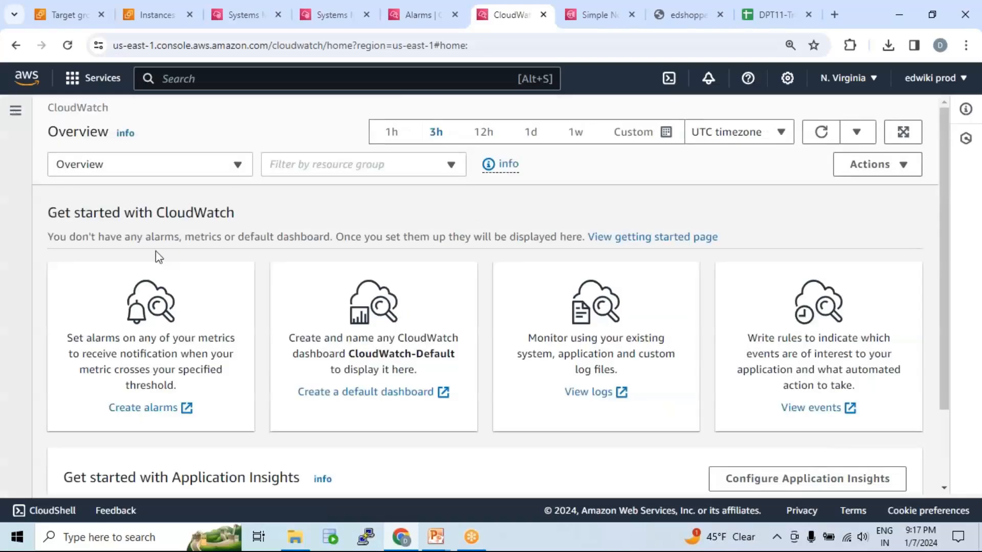
{"action": "left_click", "coordinate": [61, 264]}
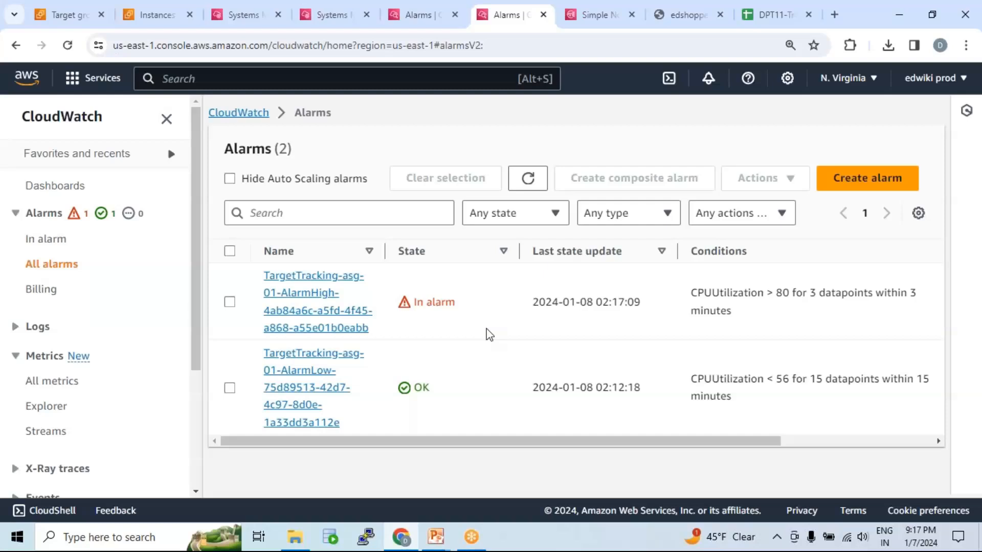
Open all CloudWatch metrics and hide the graphed CPUUtilization metric.
{"action": "scroll", "coordinate": [123, 396], "scroll_direction": "down", "scroll_amount": 1}
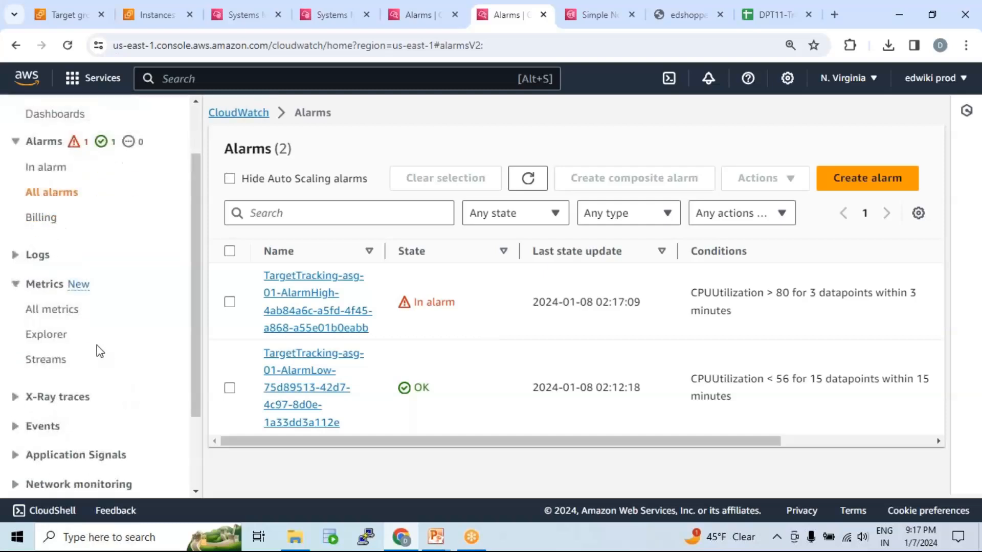
{"action": "left_click", "coordinate": [58, 313]}
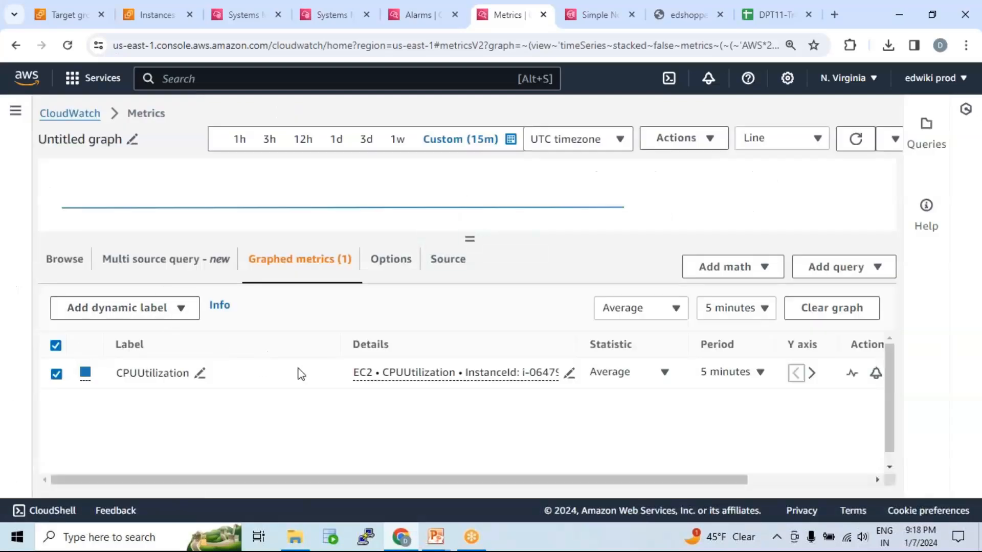
{"action": "left_click", "coordinate": [56, 374]}
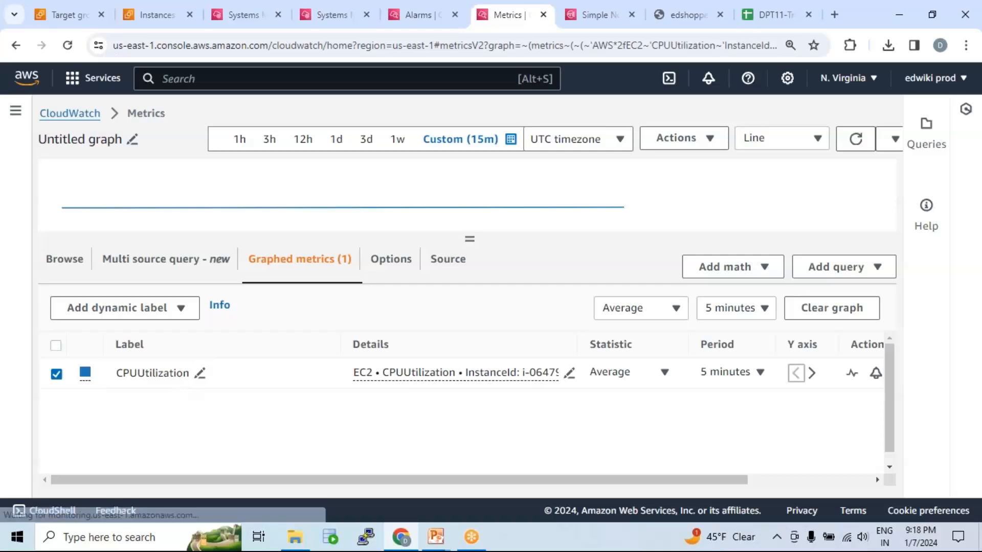
Clear the instance ID filter from the EC2 per-instance metrics and browse those with alarm recommendations.
{"action": "left_click", "coordinate": [72, 262]}
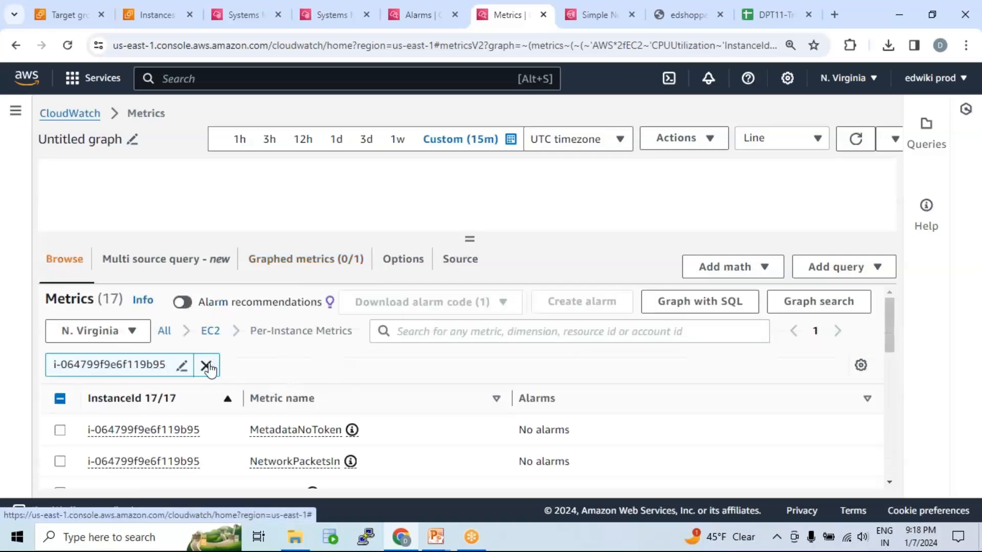
{"action": "left_click", "coordinate": [206, 365]}
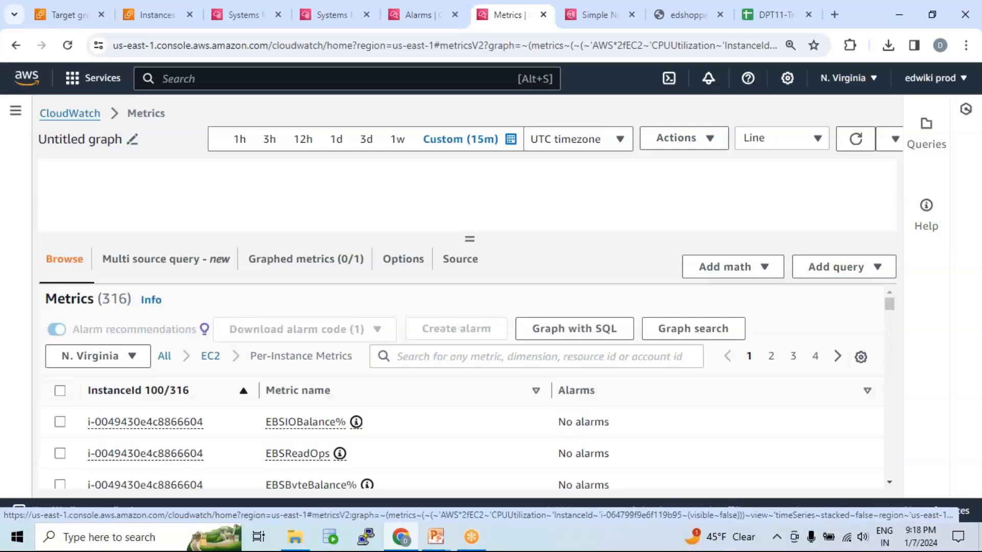
{"action": "scroll", "coordinate": [423, 430], "scroll_direction": "down", "scroll_amount": 3}
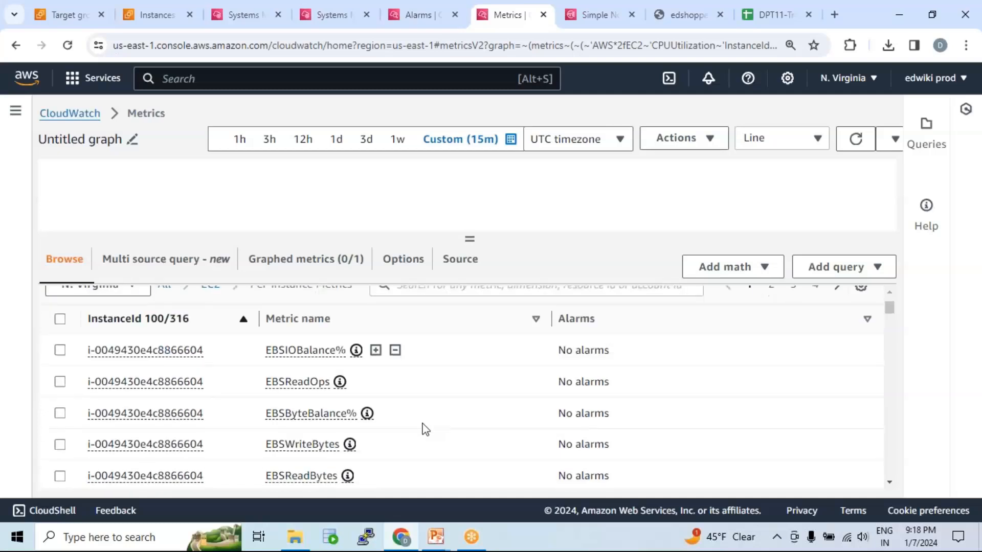
{"action": "scroll", "coordinate": [402, 405], "scroll_direction": "down", "scroll_amount": 3}
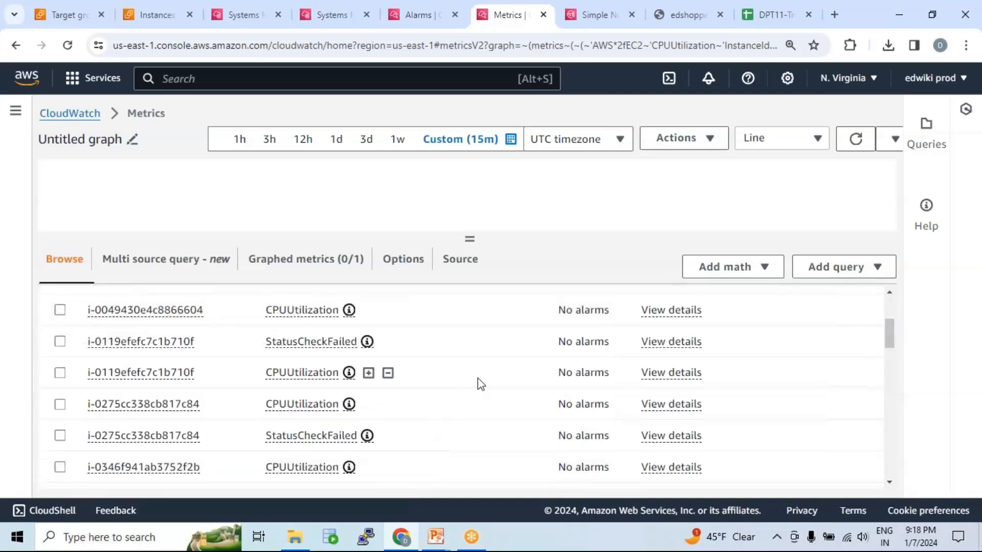
{"action": "scroll", "coordinate": [477, 376], "scroll_direction": "up", "scroll_amount": 5}
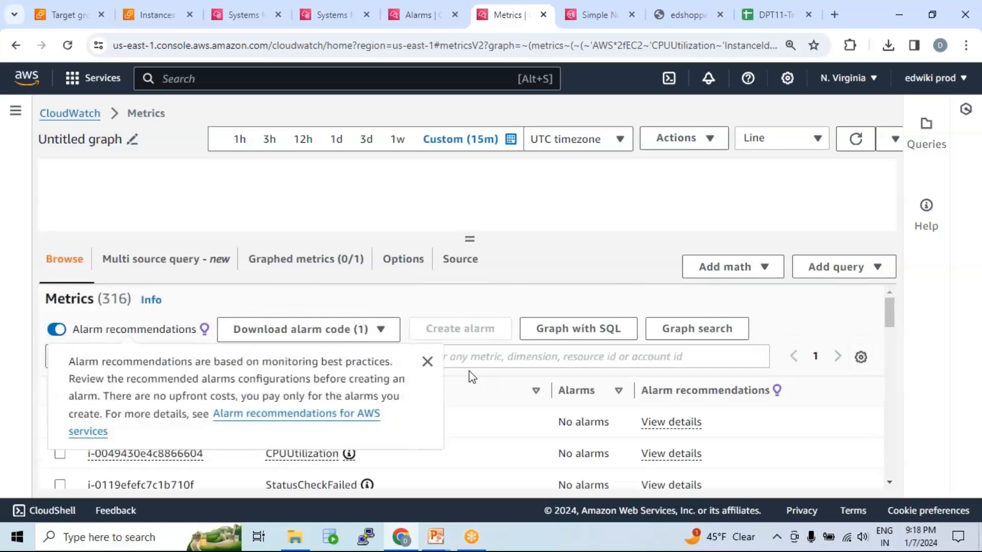
Start creating a new alarm from the full alarms list and open its metric selection.
{"action": "left_click", "coordinate": [16, 111]}
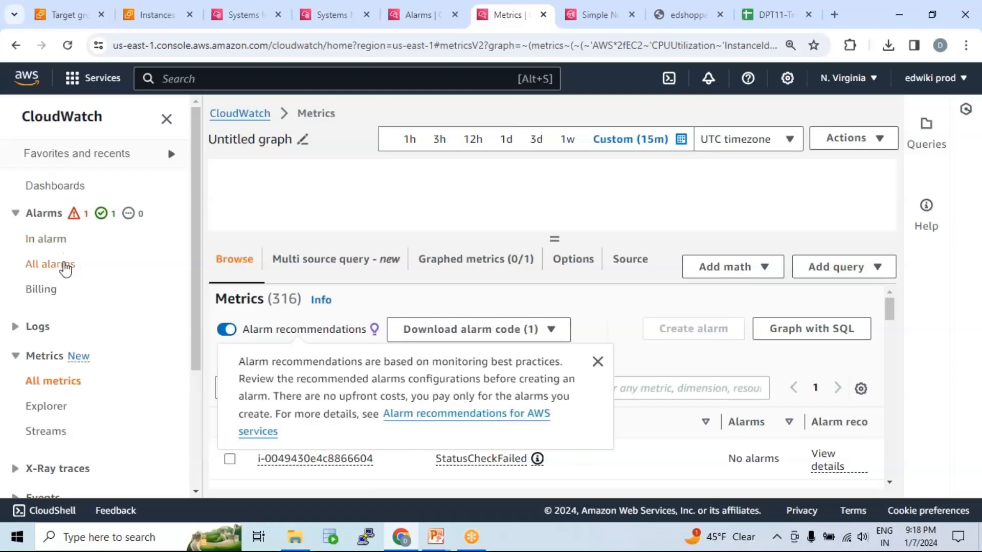
{"action": "left_click", "coordinate": [173, 265]}
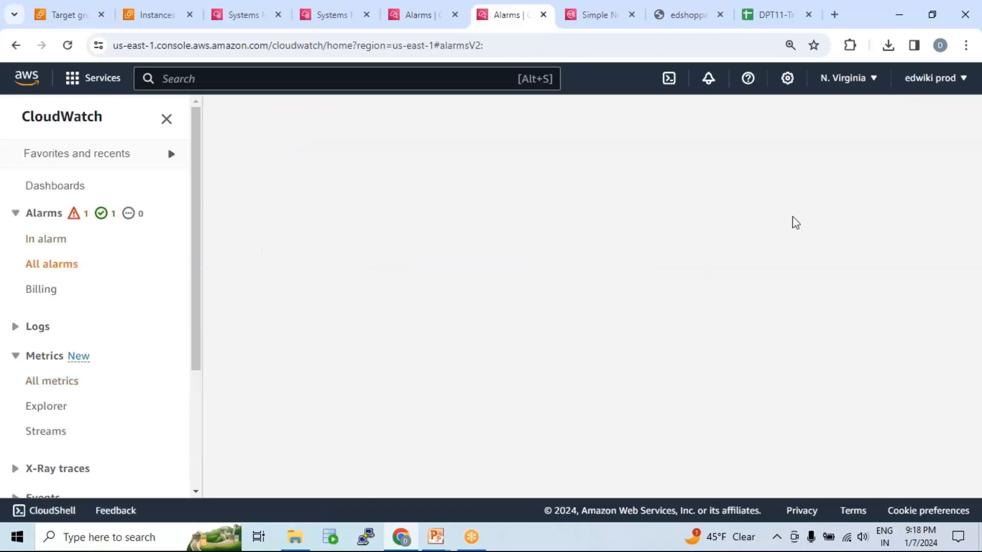
{"action": "left_click", "coordinate": [865, 180]}
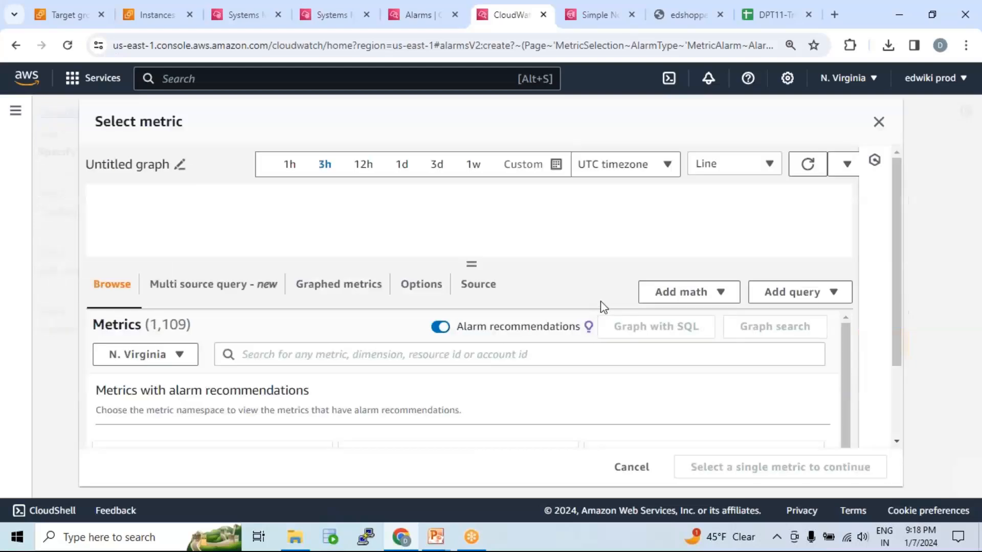
Examine the Route 53 namespace for metrics with alarm recommendations.
{"action": "scroll", "coordinate": [600, 302], "scroll_direction": "down", "scroll_amount": 5}
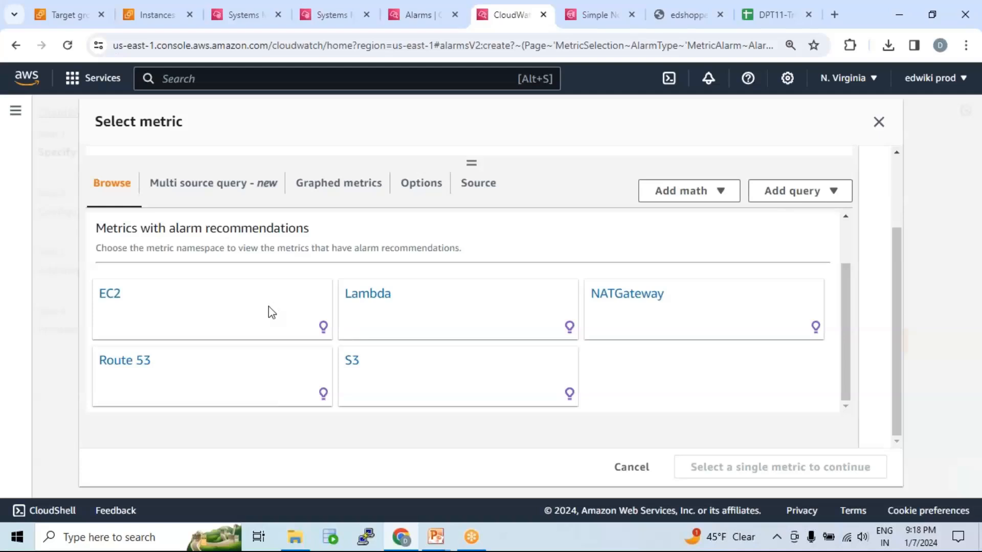
{"action": "left_click", "coordinate": [137, 361]}
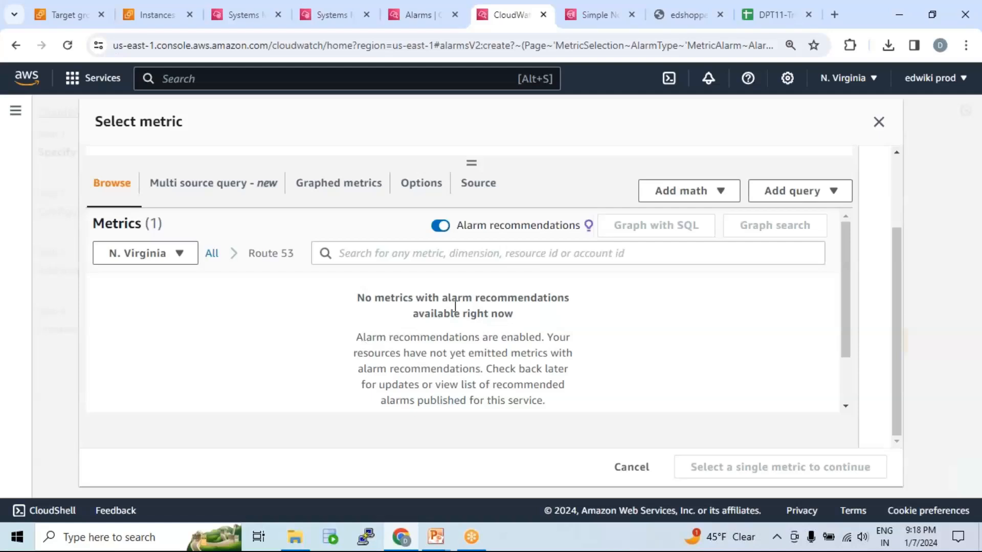
{"action": "left_click_drag", "start_coordinate": [448, 300], "coordinate": [565, 335]}
{"action": "scroll", "coordinate": [573, 330], "scroll_direction": "up", "scroll_amount": 1}
{"action": "scroll", "coordinate": [604, 358], "scroll_direction": "down", "scroll_amount": 1}
{"action": "scroll", "coordinate": [632, 389], "scroll_direction": "down", "scroll_amount": 1}
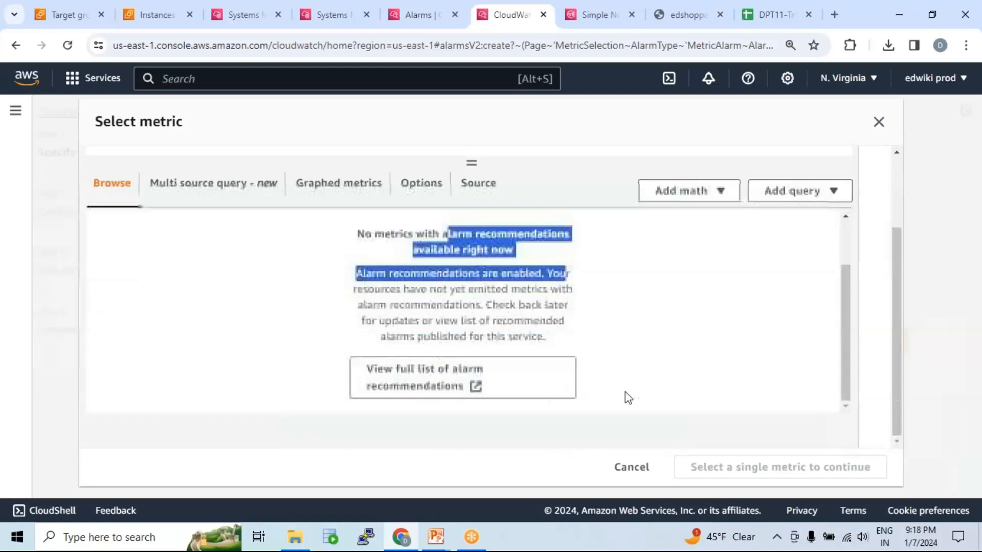
{"action": "scroll", "coordinate": [437, 326], "scroll_direction": "up", "scroll_amount": 2}
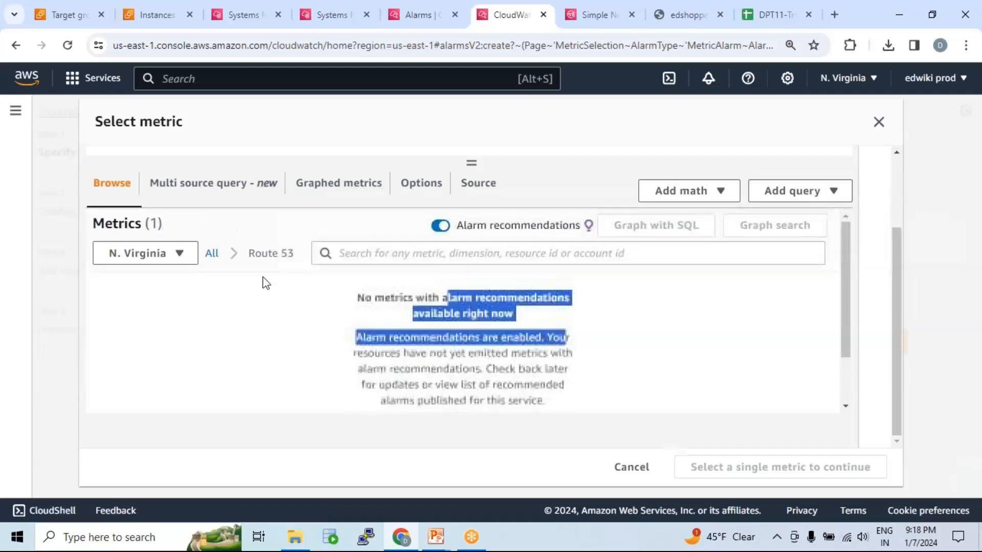
Return to all metric namespaces and open the EC2 per-instance metrics for the new alarm.
{"action": "left_click", "coordinate": [211, 252]}
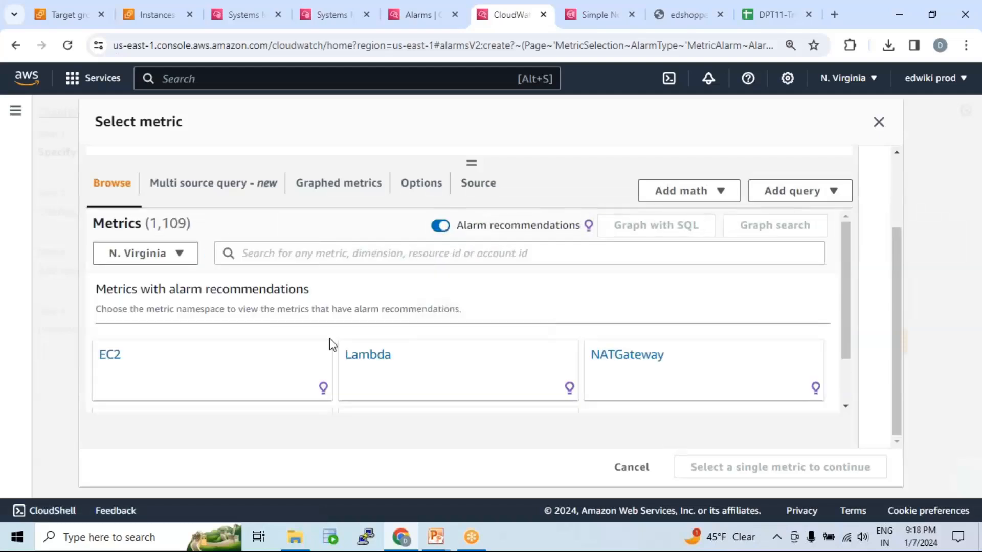
{"action": "scroll", "coordinate": [394, 366], "scroll_direction": "down", "scroll_amount": 1}
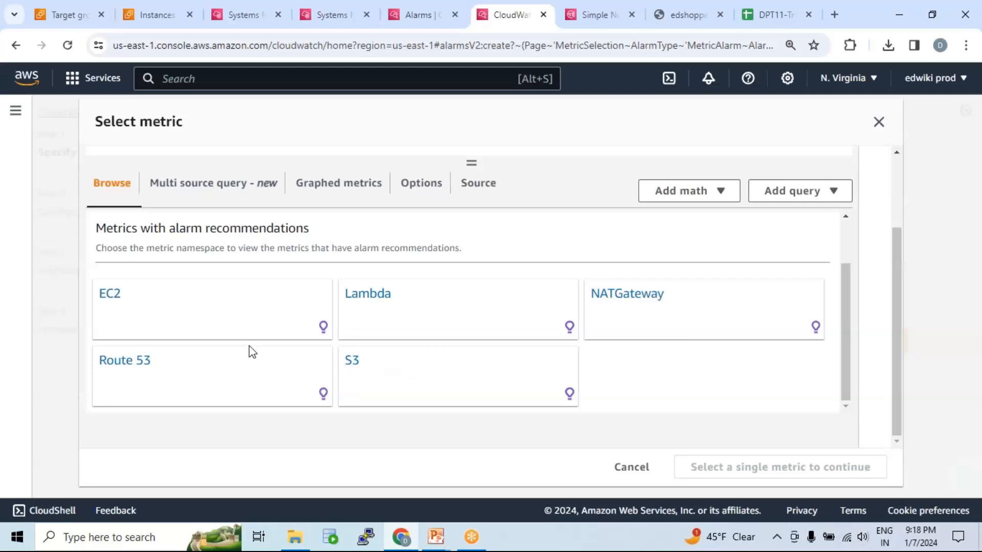
{"action": "scroll", "coordinate": [420, 355], "scroll_direction": "up", "scroll_amount": 1}
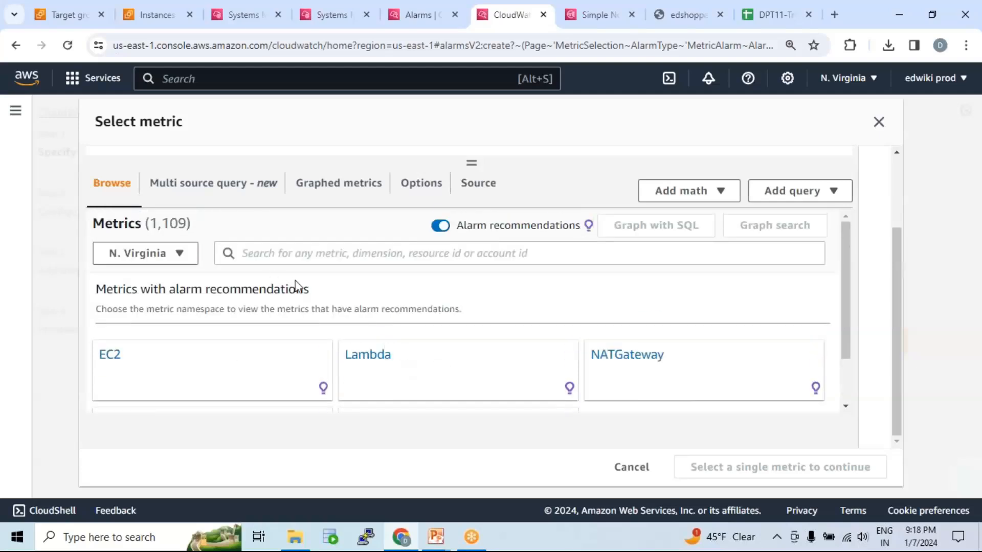
{"action": "scroll", "coordinate": [340, 296], "scroll_direction": "up", "scroll_amount": 2}
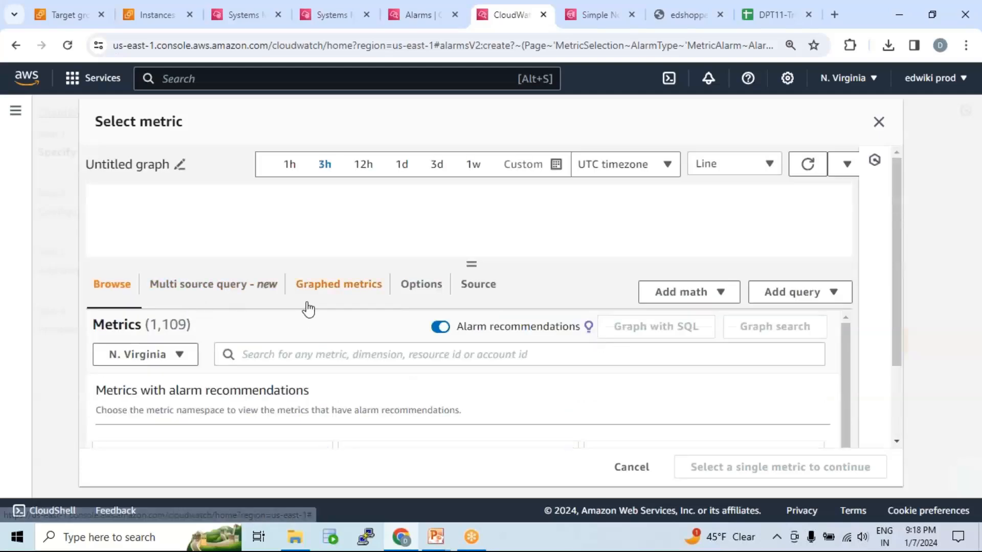
{"action": "scroll", "coordinate": [308, 309], "scroll_direction": "down", "scroll_amount": 2}
{"action": "left_click", "coordinate": [151, 358]}
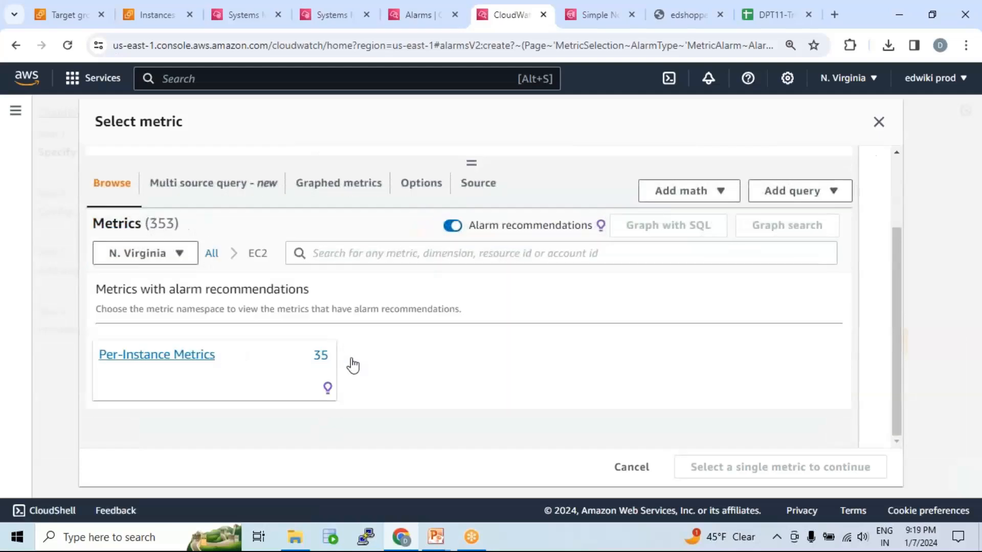
{"action": "left_click", "coordinate": [352, 366]}
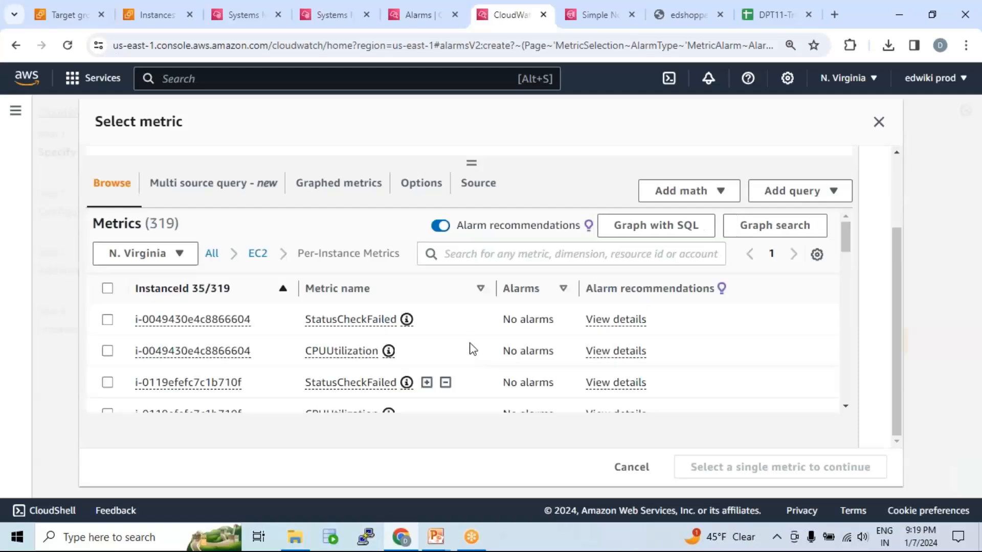
Filter the per-instance metrics by instance ID i-064799f9e6f119b95.
{"action": "left_click", "coordinate": [470, 256]}
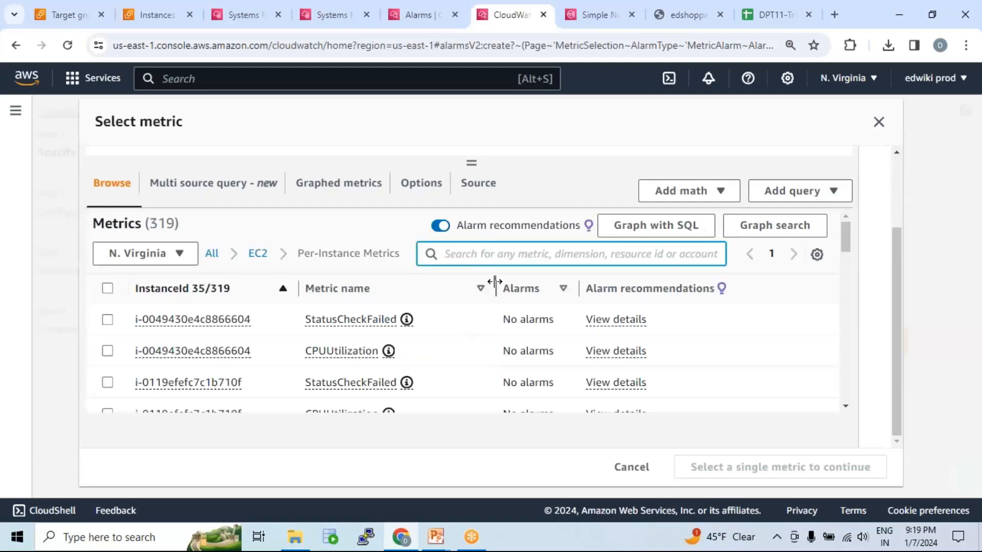
{"action": "type", "text": "i-064799f9e6f119b95"}
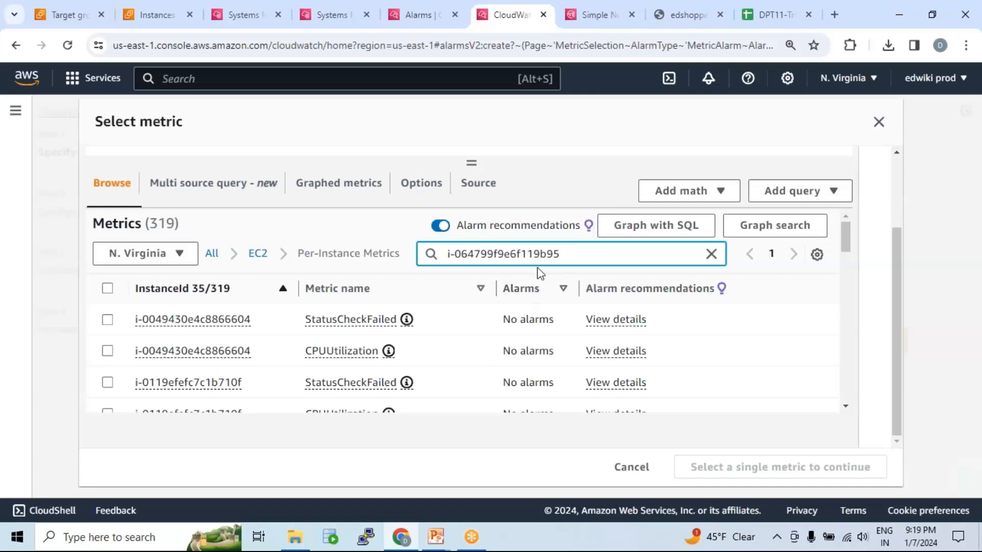
{"action": "key", "text": "Return"}
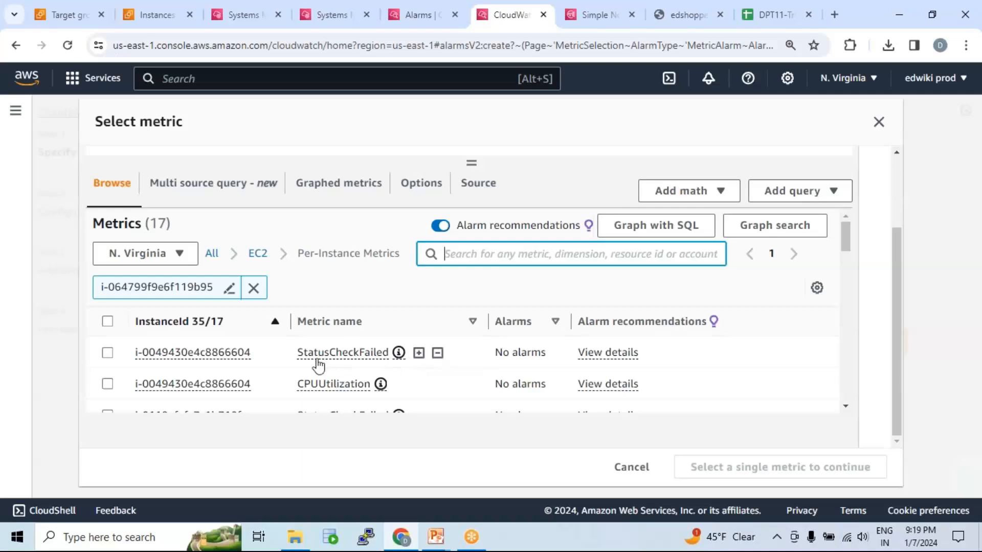
Select the StatusCheckFailed metric of instance i-0049430e4c8866604 for the alarm.
{"action": "left_click_drag", "start_coordinate": [290, 358], "coordinate": [393, 357]}
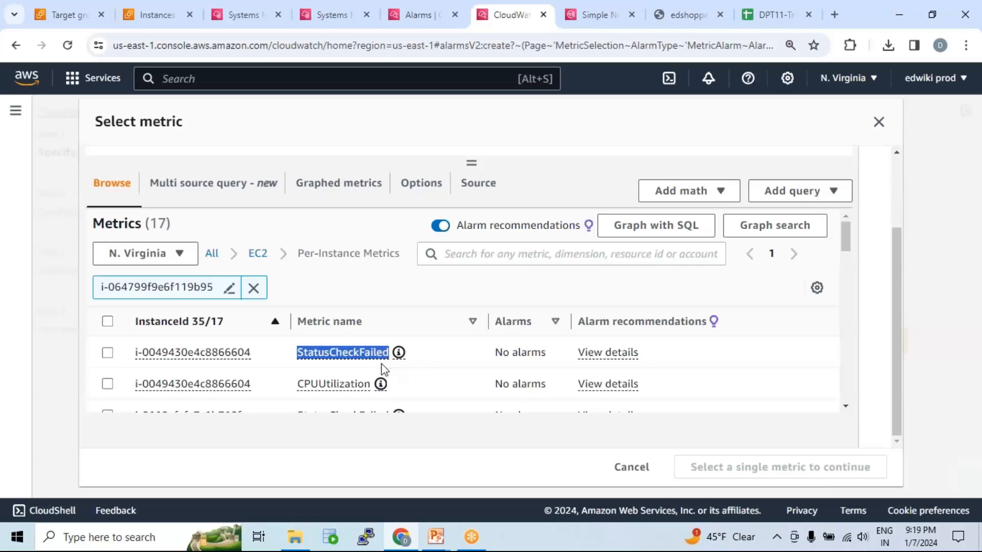
{"action": "mouse_move", "coordinate": [251, 358]}
{"action": "left_click", "coordinate": [340, 363]}
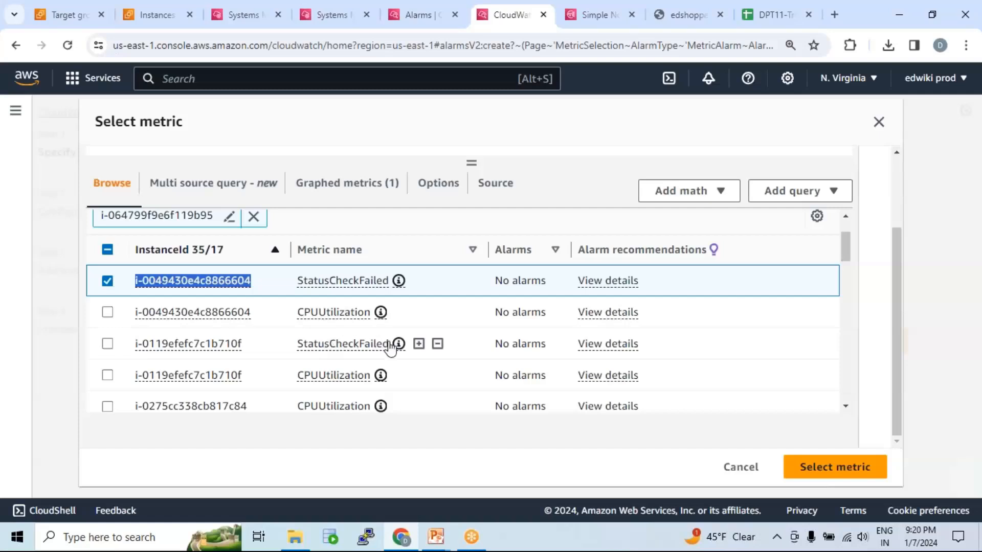
Confirm the StatusCheckFailed metric of instance i-0049430e4c8866604 as the metric for the new alarm.
{"action": "scroll", "coordinate": [471, 338], "scroll_direction": "up", "scroll_amount": 2}
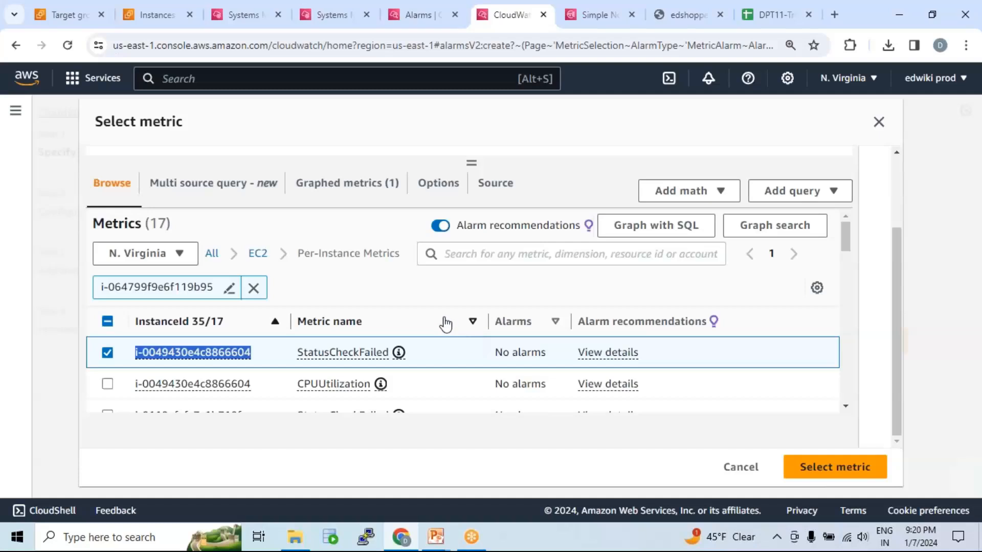
{"action": "scroll", "coordinate": [448, 322], "scroll_direction": "up", "scroll_amount": 4}
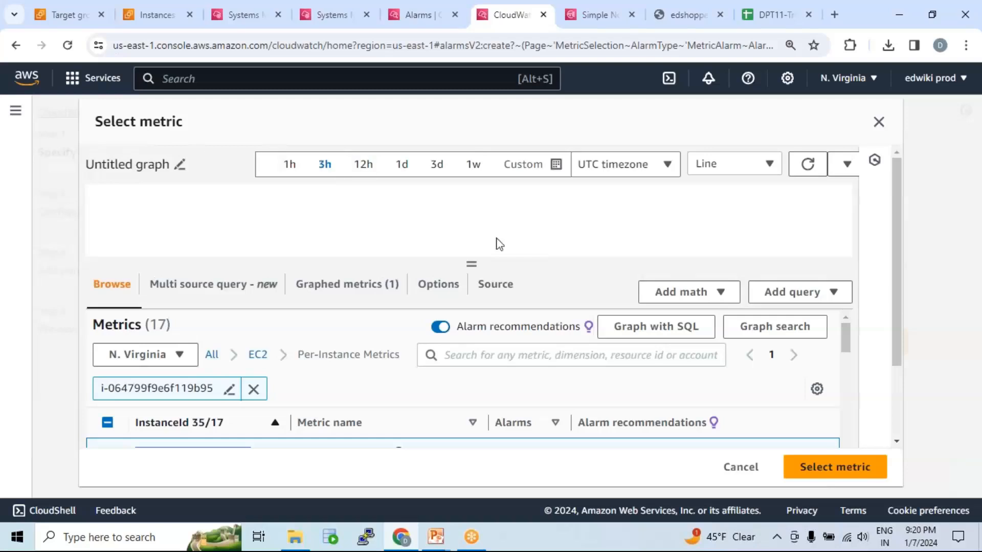
{"action": "scroll", "coordinate": [358, 322], "scroll_direction": "down", "scroll_amount": 2}
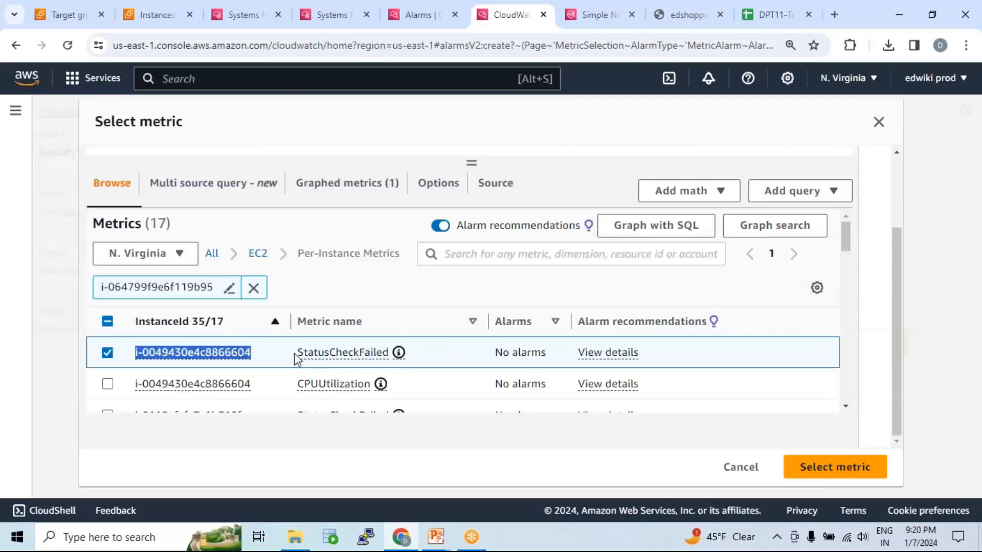
{"action": "left_click_drag", "start_coordinate": [294, 354], "coordinate": [385, 358]}
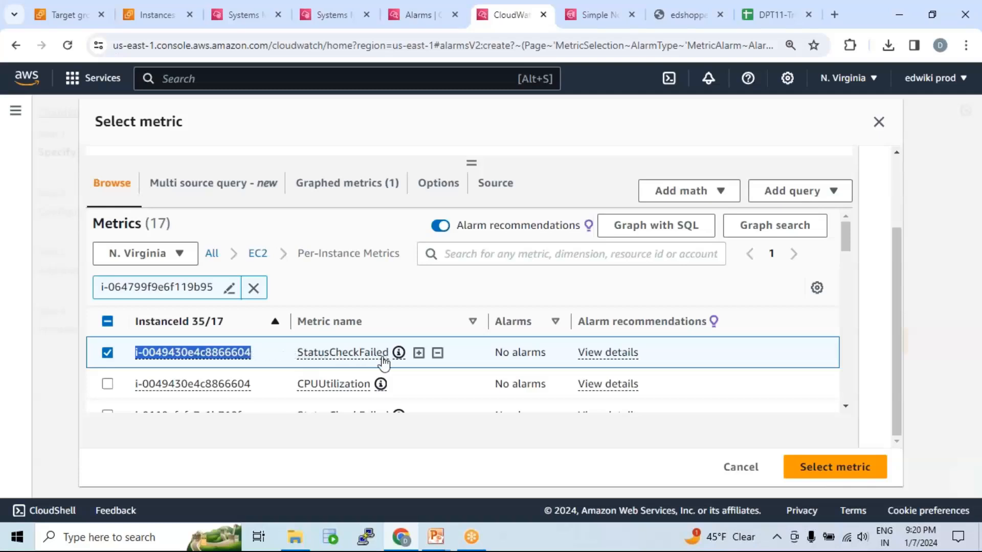
{"action": "left_click", "coordinate": [850, 466]}
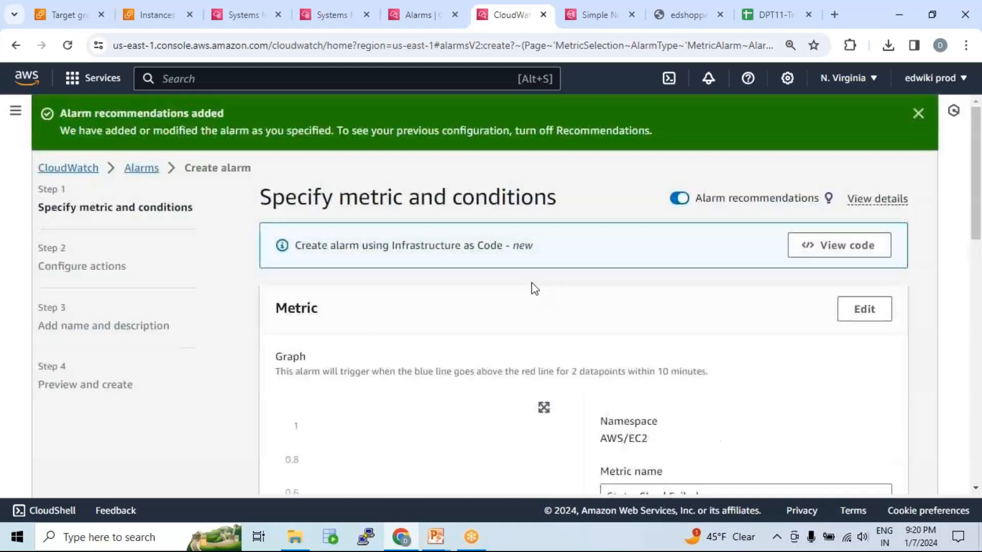
Examine the alarm's metric name, instance ID, statistic, period and threshold condition.
{"action": "scroll", "coordinate": [535, 288], "scroll_direction": "down", "scroll_amount": 5}
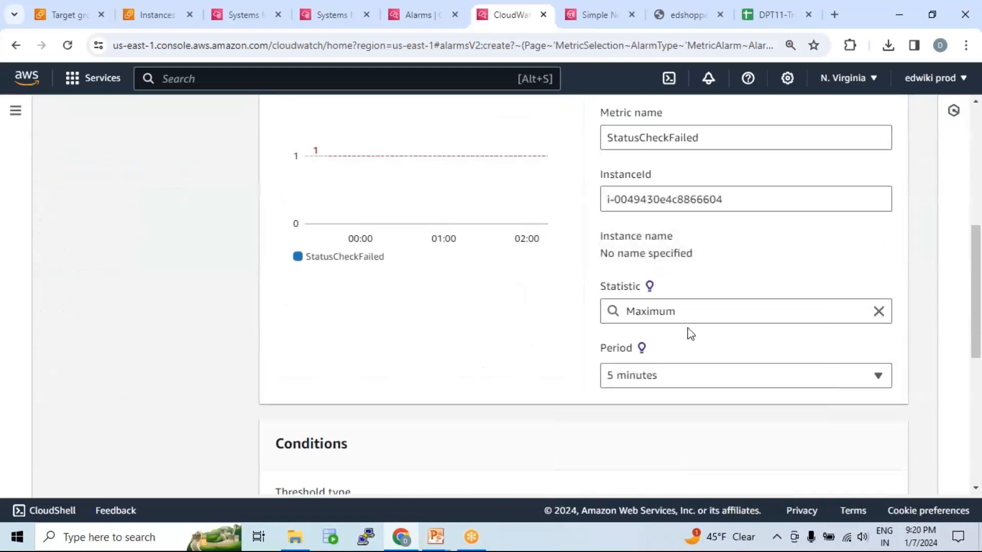
{"action": "left_click_drag", "start_coordinate": [729, 199], "coordinate": [603, 198]}
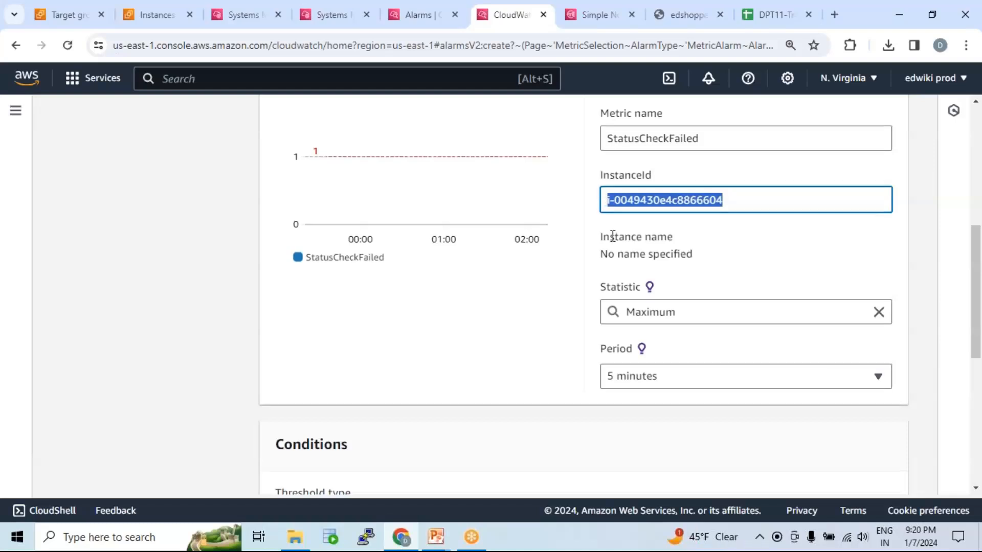
{"action": "scroll", "coordinate": [619, 225], "scroll_direction": "up", "scroll_amount": 1}
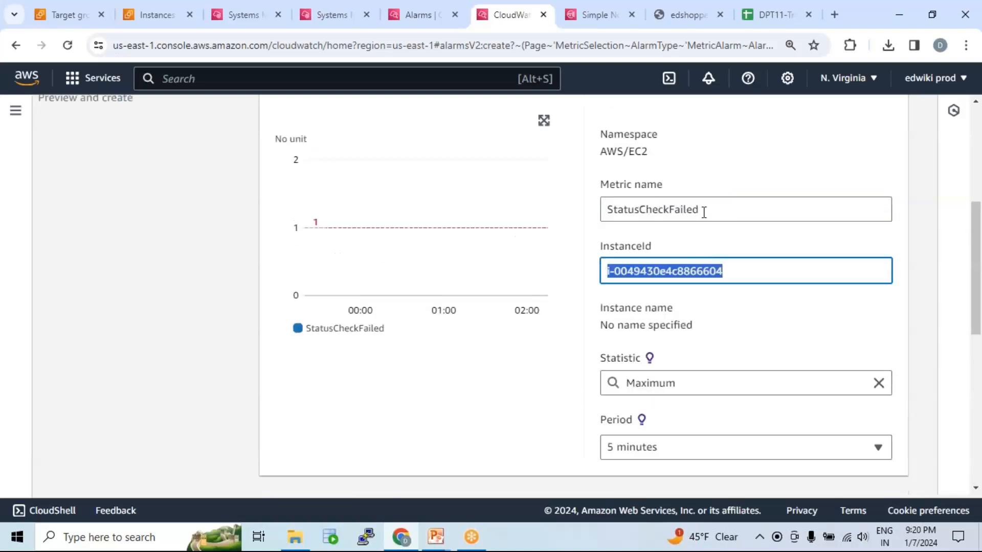
{"action": "scroll", "coordinate": [552, 307], "scroll_direction": "down", "scroll_amount": 8}
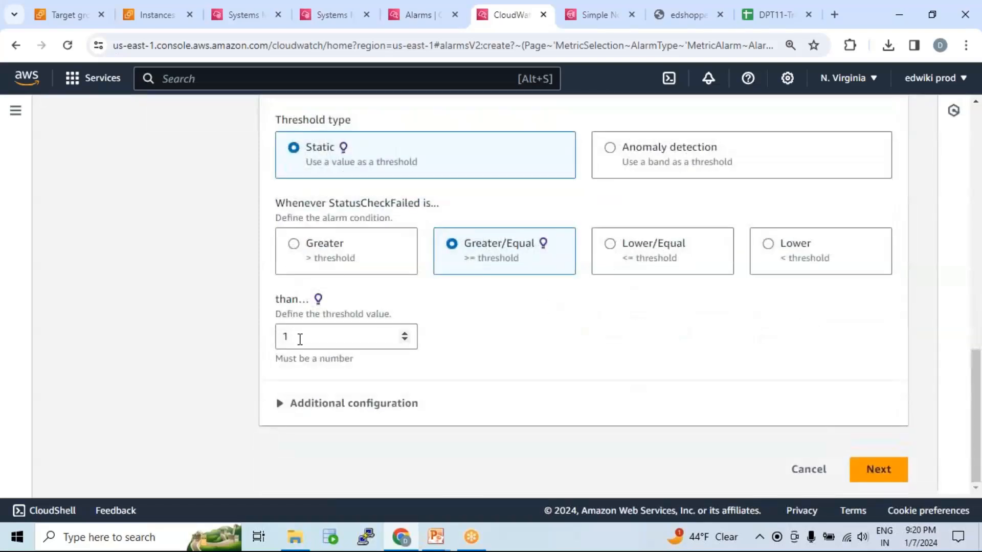
{"action": "double_click", "coordinate": [283, 336]}
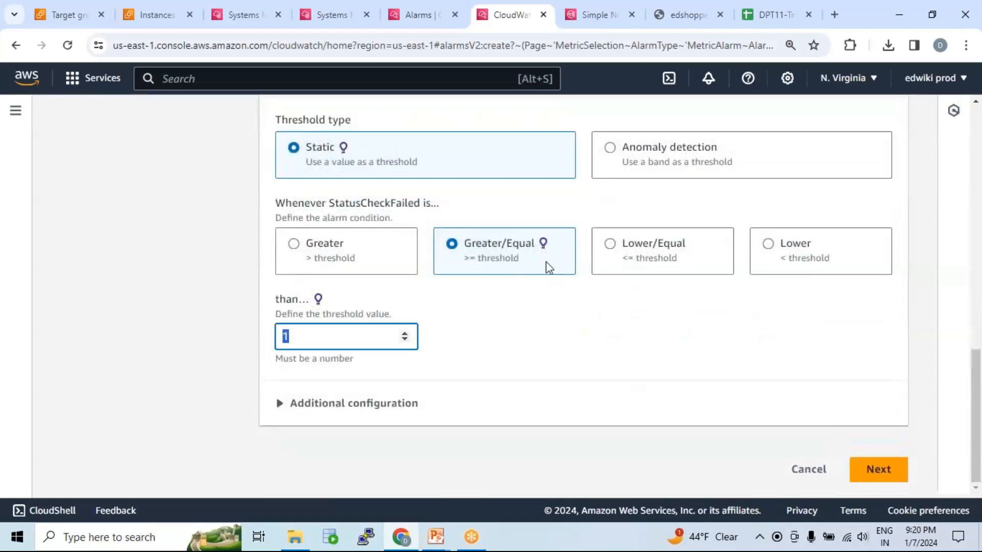
{"action": "left_click", "coordinate": [301, 336]}
{"action": "scroll", "coordinate": [476, 320], "scroll_direction": "up", "scroll_amount": 1}
{"action": "scroll", "coordinate": [491, 313], "scroll_direction": "up", "scroll_amount": 8}
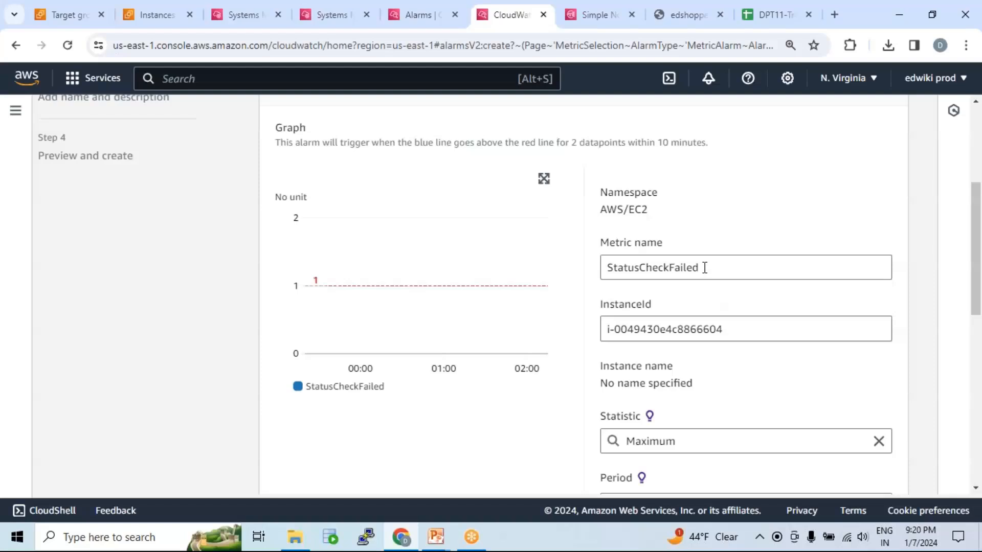
Accept the static Greater/Equal threshold of 1 for StatusCheckFailed and continue to configuring the alarm's actions.
{"action": "scroll", "coordinate": [312, 384], "scroll_direction": "down", "scroll_amount": 10}
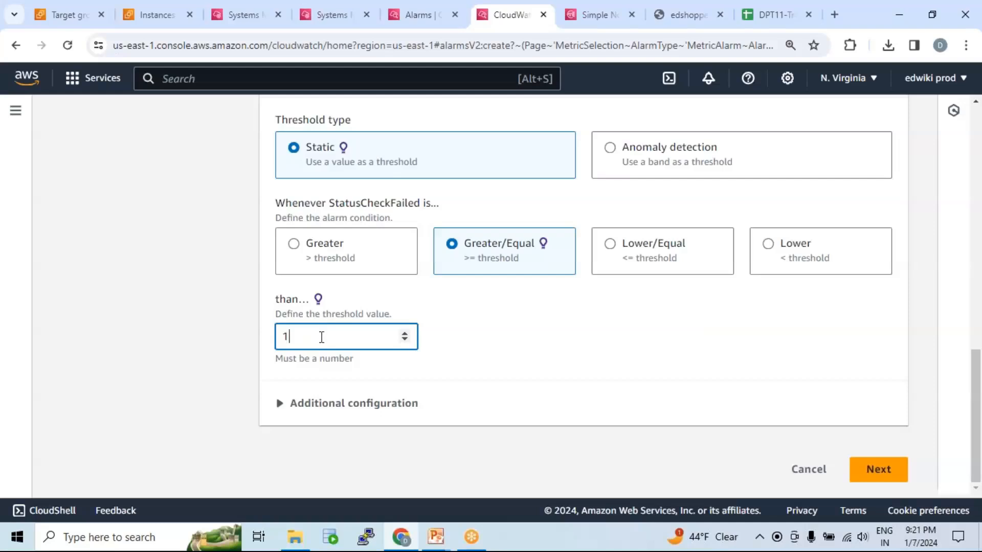
{"action": "left_click_drag", "start_coordinate": [292, 336], "coordinate": [254, 334]}
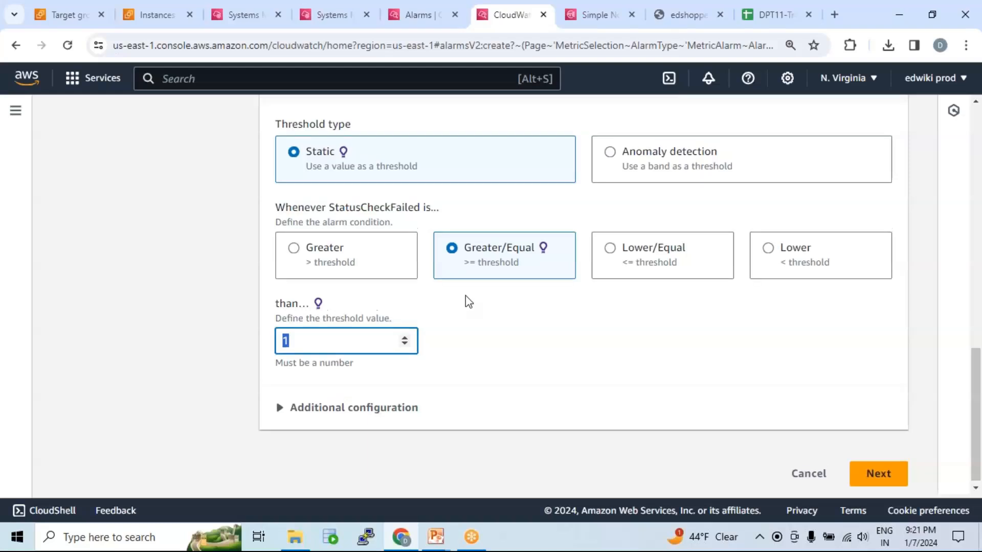
{"action": "scroll", "coordinate": [465, 299], "scroll_direction": "up", "scroll_amount": 8}
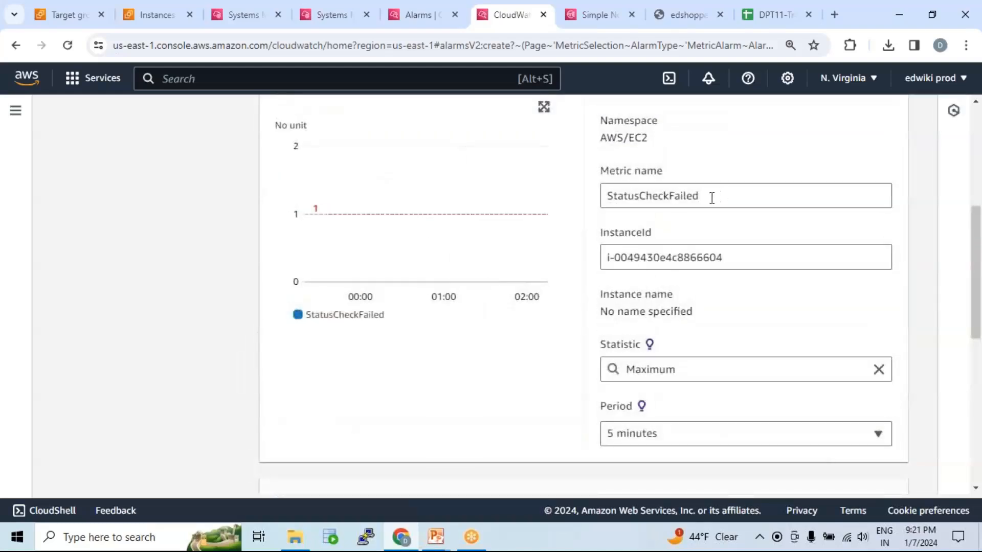
{"action": "scroll", "coordinate": [517, 389], "scroll_direction": "down", "scroll_amount": 8}
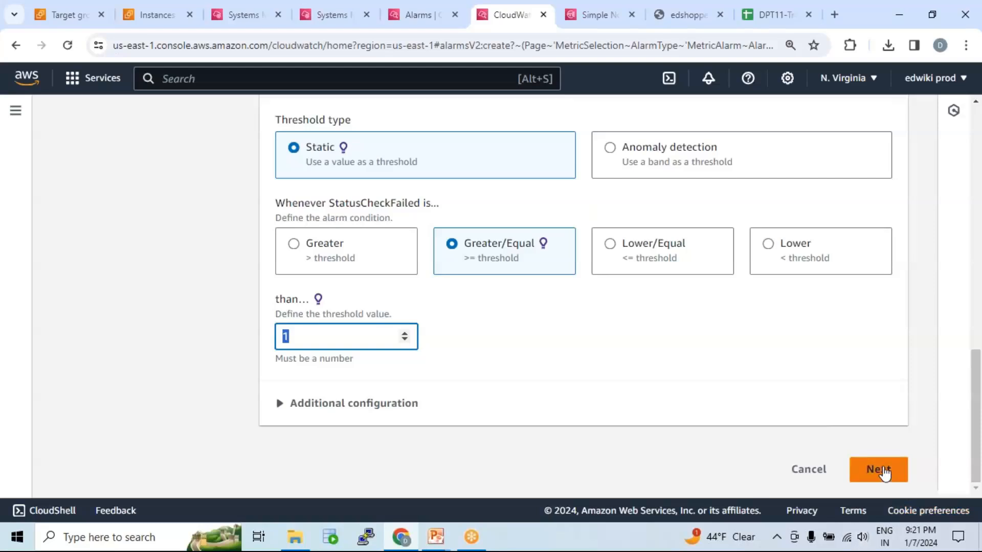
{"action": "left_click", "coordinate": [879, 470]}
Examine the kinds of actions that the alarm can carry out, from notifications to Systems Manager.
{"action": "scroll", "coordinate": [438, 302], "scroll_direction": "down", "scroll_amount": 3}
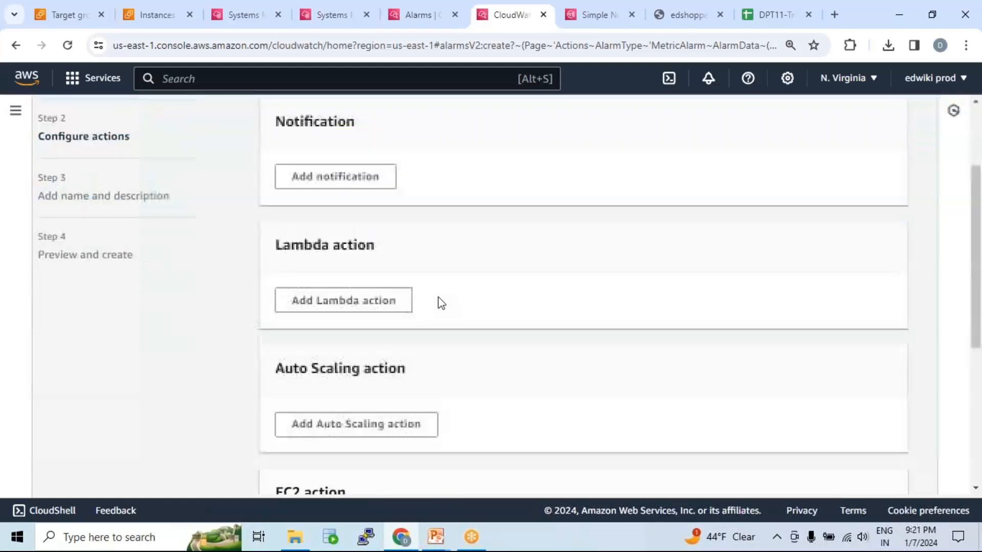
{"action": "scroll", "coordinate": [452, 302], "scroll_direction": "up", "scroll_amount": 3}
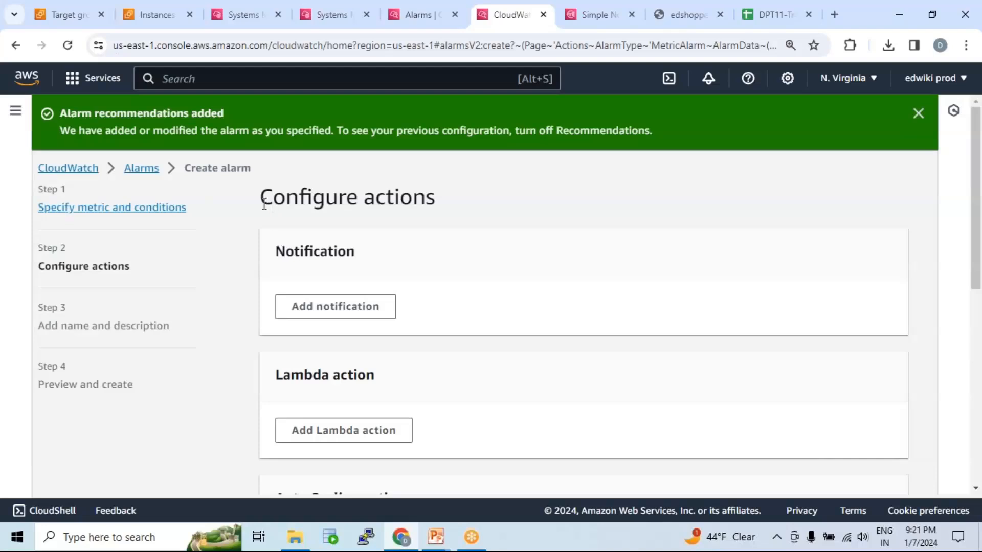
{"action": "left_click_drag", "start_coordinate": [260, 196], "coordinate": [437, 198]}
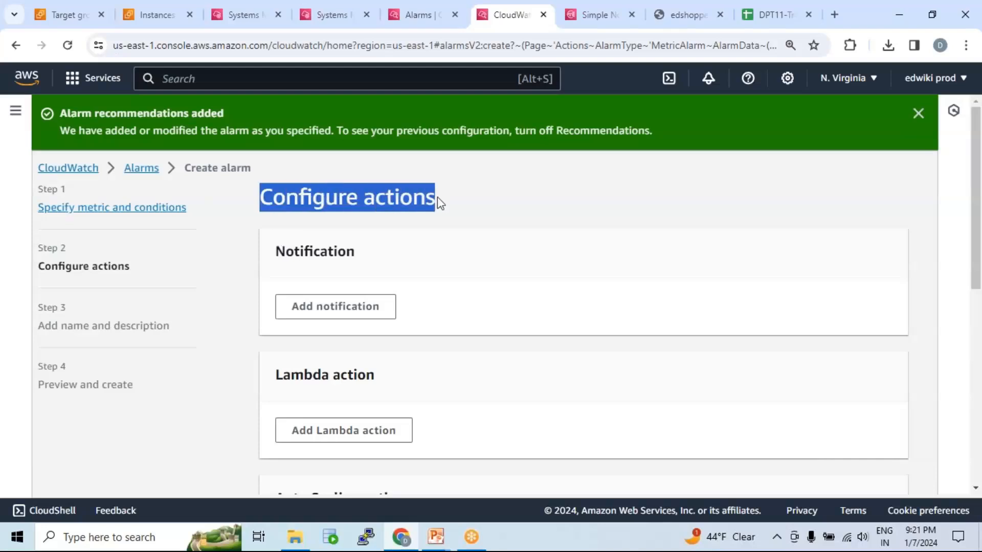
{"action": "left_click", "coordinate": [385, 199]}
{"action": "left_click_drag", "start_coordinate": [364, 199], "coordinate": [448, 208]}
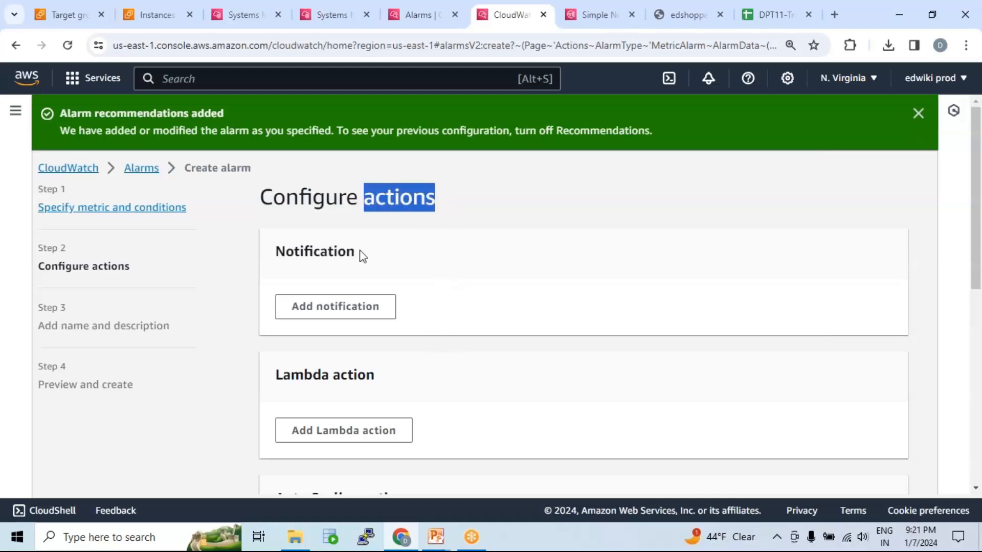
{"action": "scroll", "coordinate": [362, 256], "scroll_direction": "down", "scroll_amount": 3}
{"action": "scroll", "coordinate": [356, 247], "scroll_direction": "down", "scroll_amount": 5}
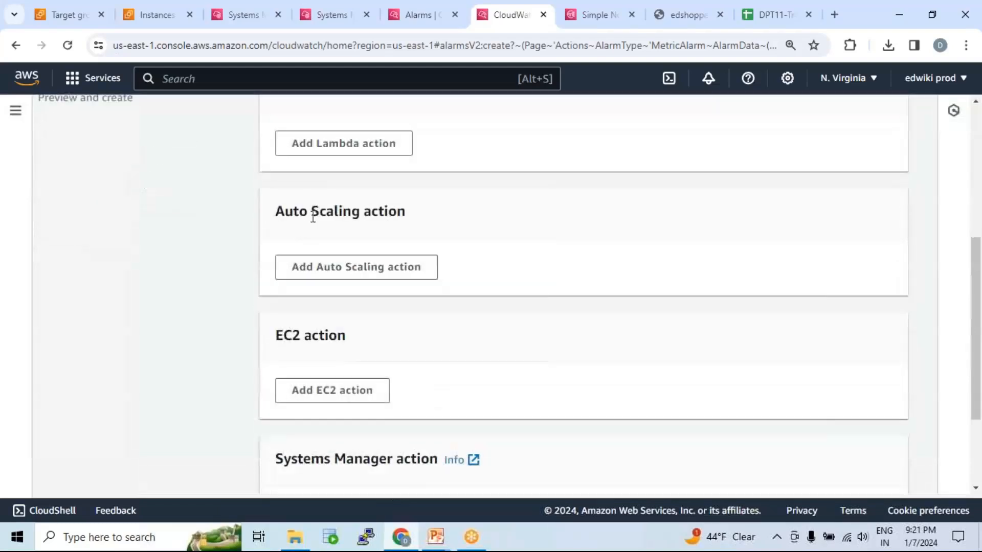
{"action": "scroll", "coordinate": [335, 280], "scroll_direction": "down", "scroll_amount": 1}
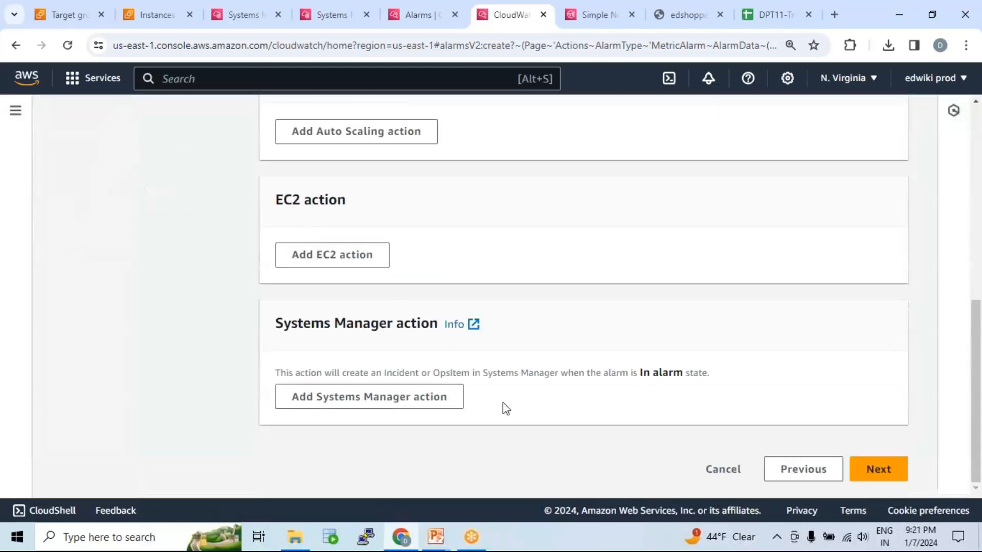
{"action": "scroll", "coordinate": [530, 360], "scroll_direction": "up", "scroll_amount": 3}
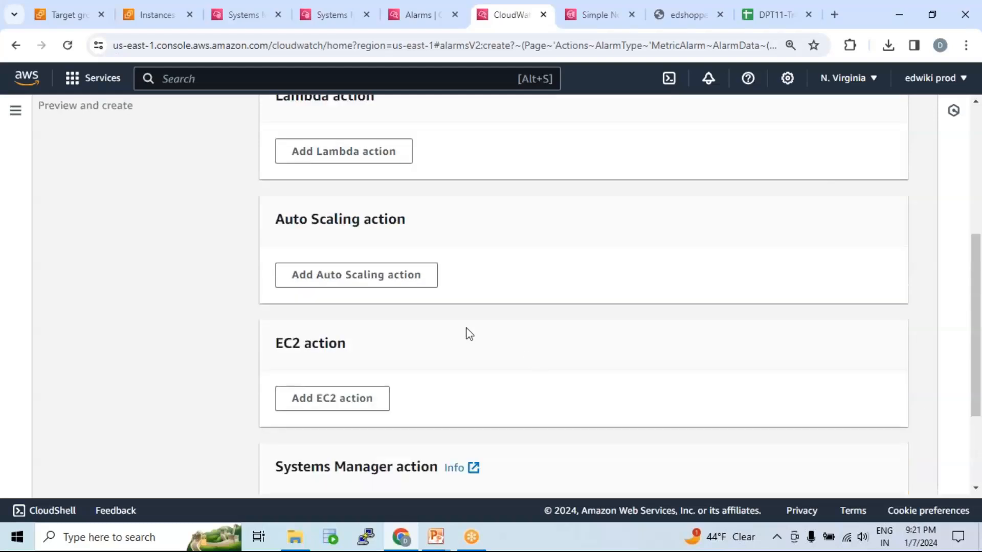
Examine the Auto Scaling action option and compare it with the other alarm actions.
{"action": "left_click_drag", "start_coordinate": [276, 219], "coordinate": [407, 218]}
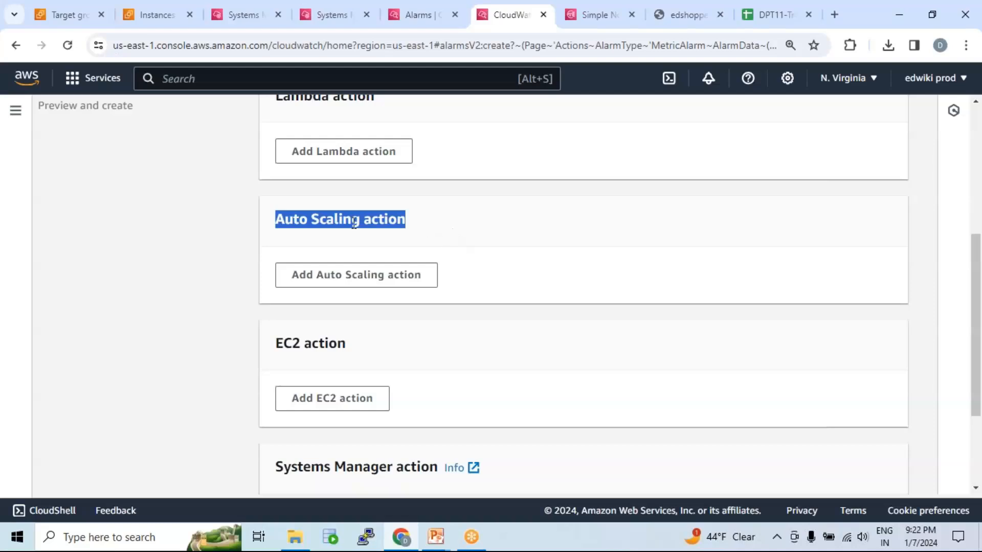
{"action": "left_click", "coordinate": [353, 221]}
{"action": "left_click_drag", "start_coordinate": [276, 221], "coordinate": [420, 224]}
{"action": "scroll", "coordinate": [499, 264], "scroll_direction": "up", "scroll_amount": 1}
{"action": "scroll", "coordinate": [499, 264], "scroll_direction": "up", "scroll_amount": 5}
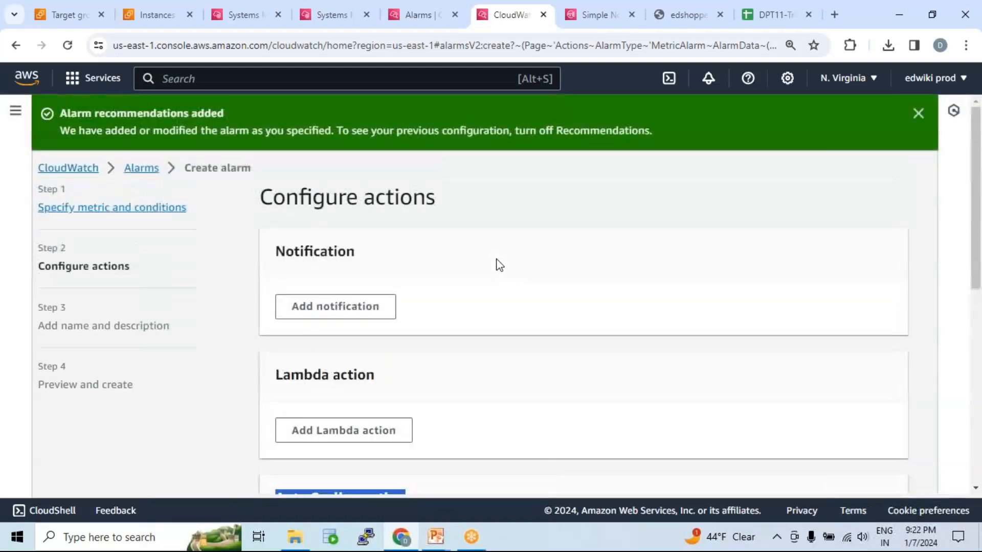
{"action": "scroll", "coordinate": [499, 264], "scroll_direction": "down", "scroll_amount": 4}
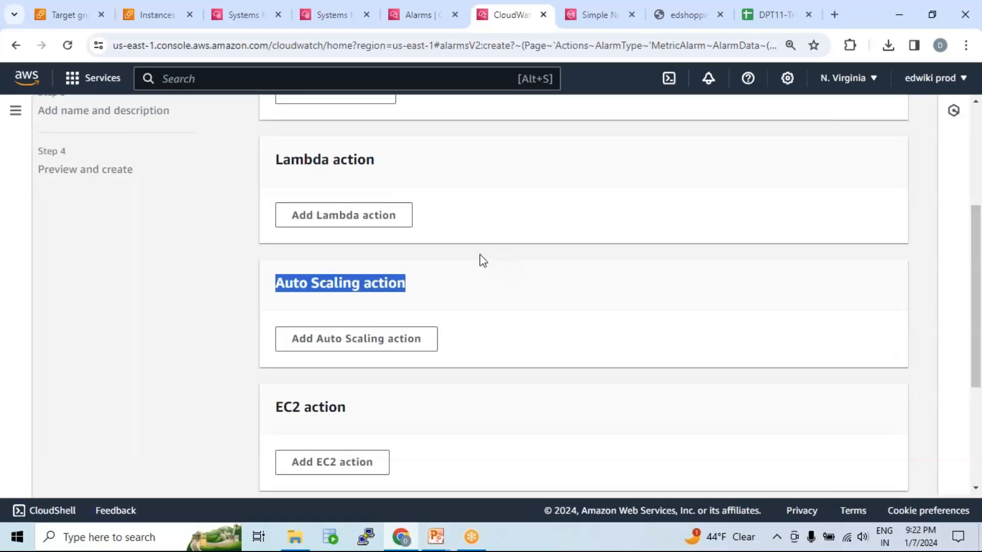
{"action": "scroll", "coordinate": [481, 260], "scroll_direction": "up", "scroll_amount": 4}
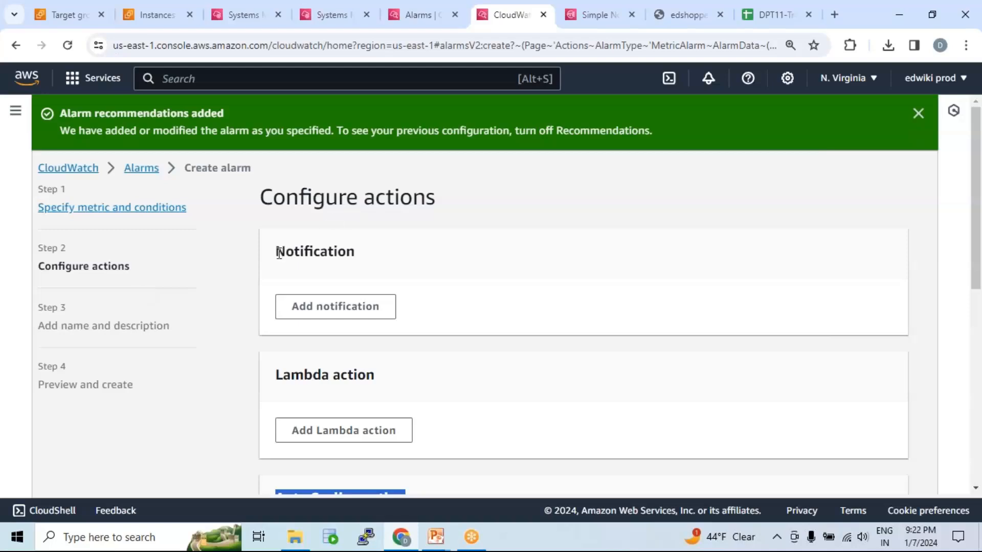
Add a notification action to the alarm.
{"action": "left_click_drag", "start_coordinate": [279, 253], "coordinate": [363, 259]}
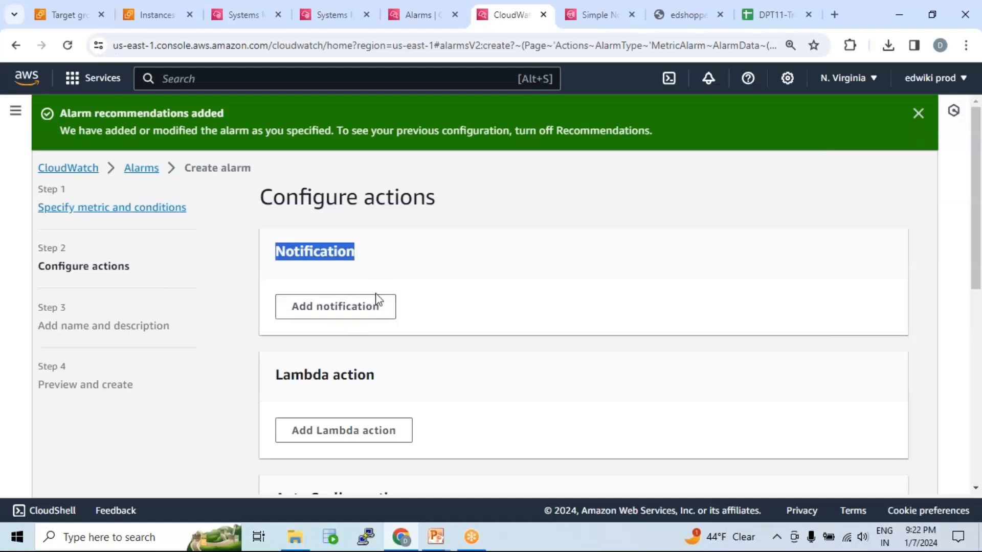
{"action": "left_click", "coordinate": [380, 201]}
{"action": "double_click", "coordinate": [380, 201]}
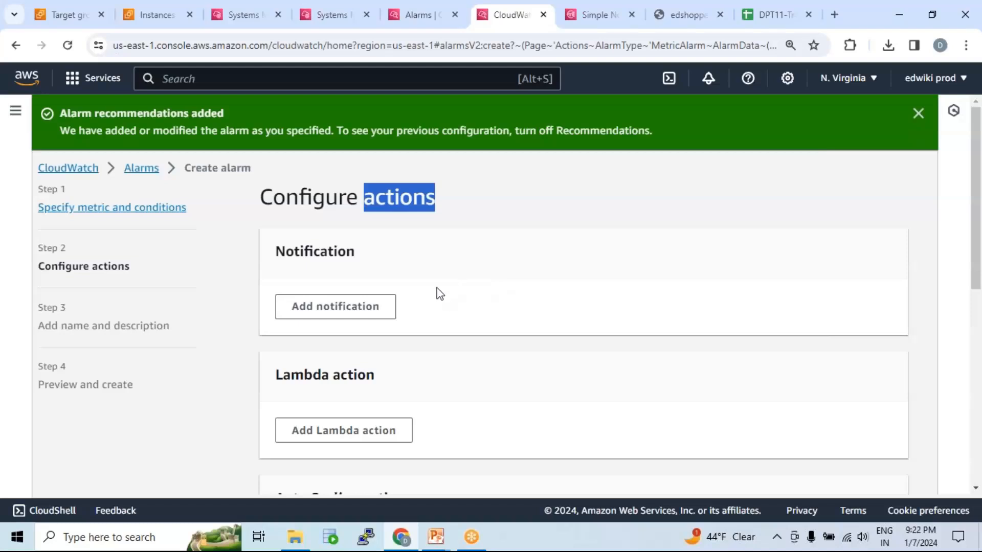
{"action": "left_click", "coordinate": [377, 312]}
Review the notification's alarm state triggers and set the trigger to Insufficient data.
{"action": "scroll", "coordinate": [431, 261], "scroll_direction": "down", "scroll_amount": 3}
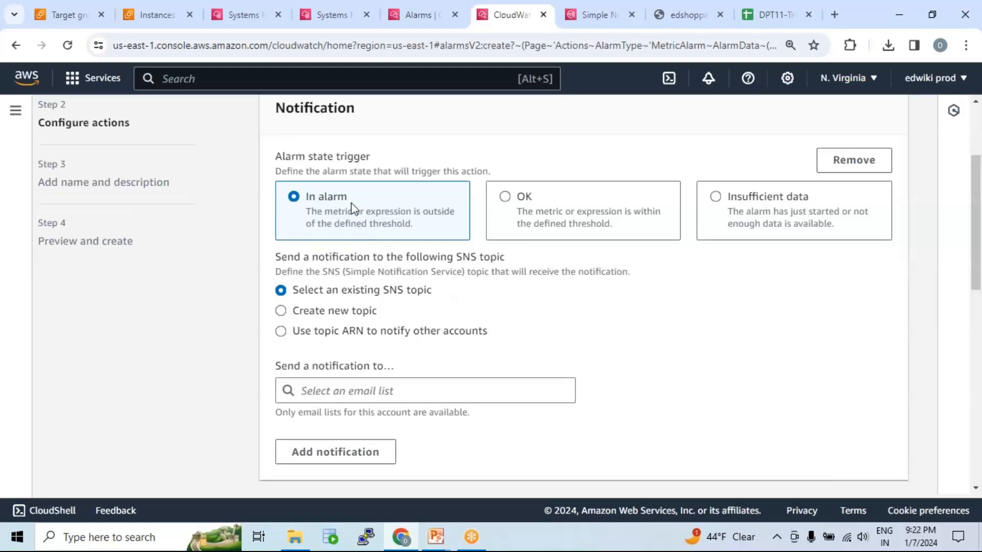
{"action": "left_click_drag", "start_coordinate": [275, 108], "coordinate": [397, 164]}
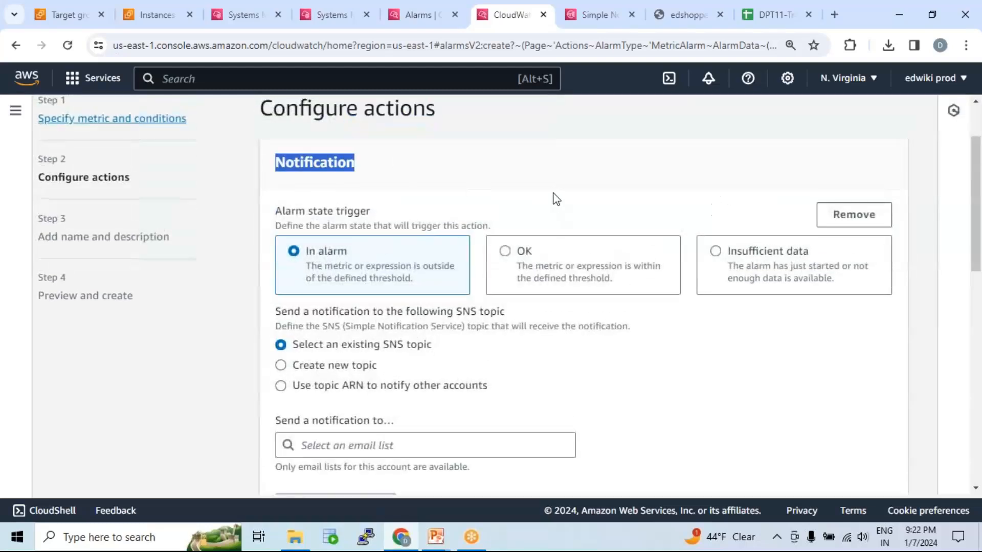
{"action": "scroll", "coordinate": [533, 202], "scroll_direction": "down", "scroll_amount": 3}
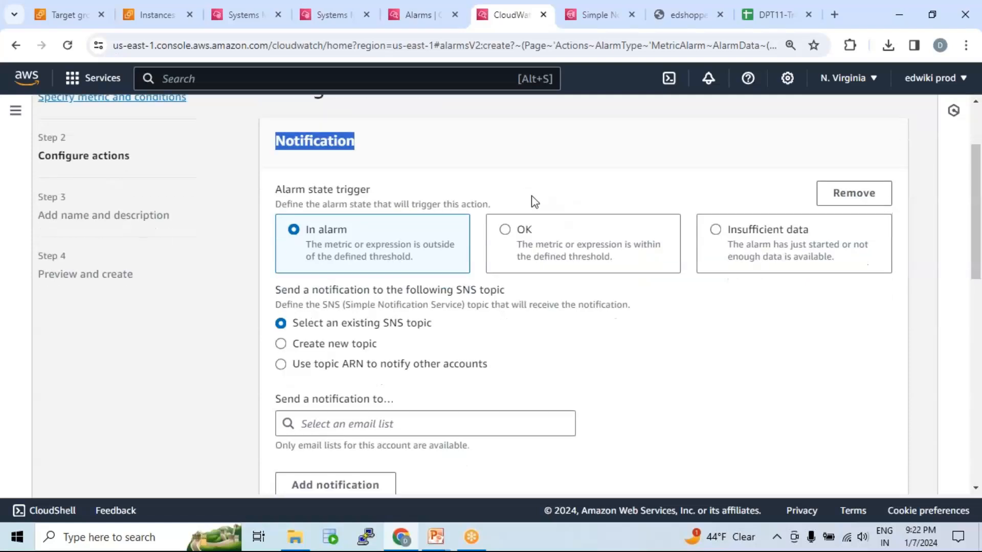
{"action": "double_click", "coordinate": [333, 180]}
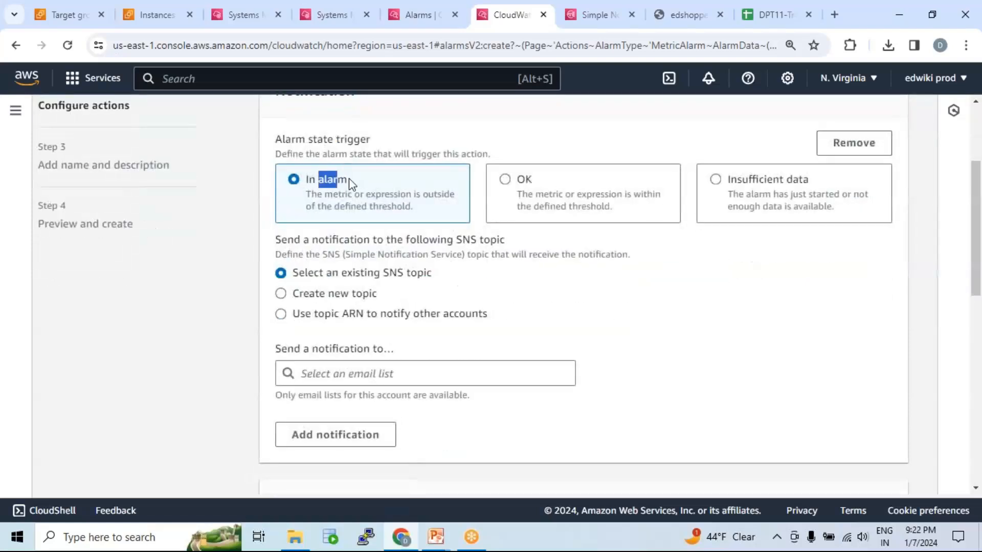
{"action": "double_click", "coordinate": [523, 180]}
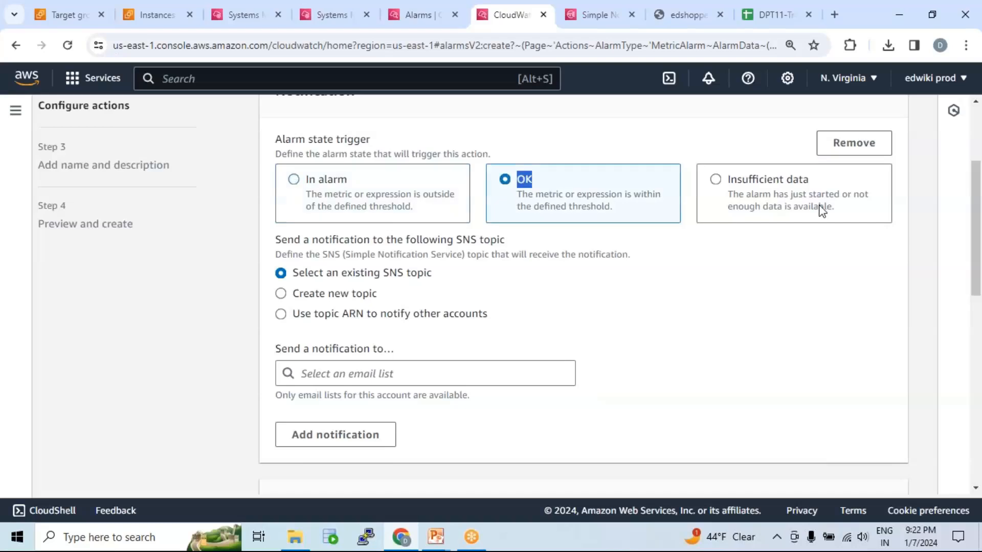
{"action": "left_click_drag", "start_coordinate": [753, 180], "coordinate": [817, 190]}
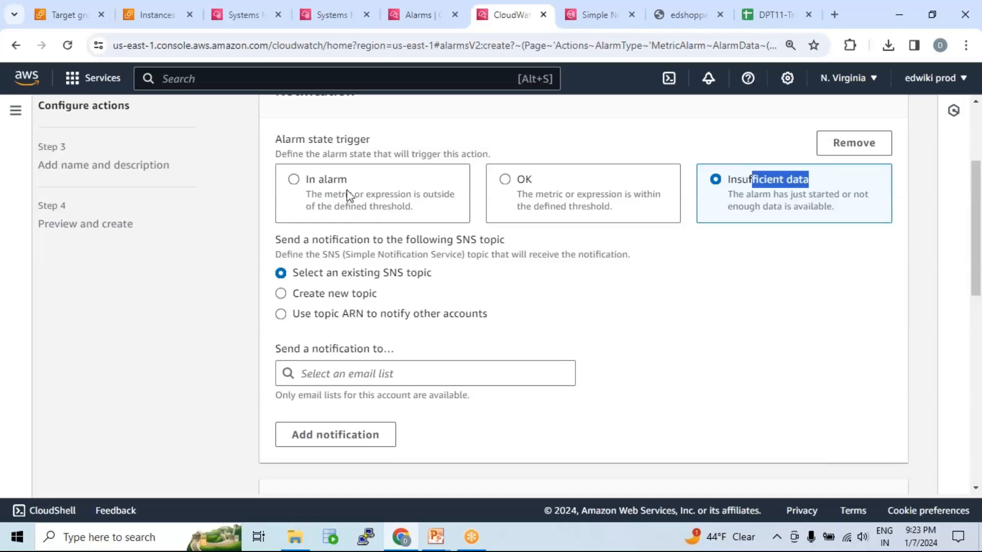
{"action": "left_click", "coordinate": [731, 182]}
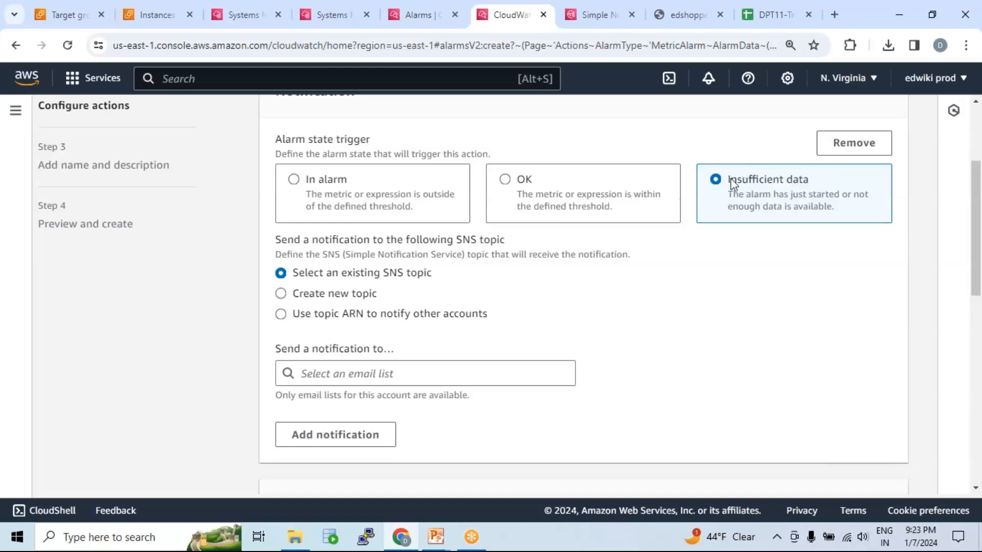
Set the notification's alarm state trigger to In alarm and review the SNS topic options for sending it.
{"action": "left_click_drag", "start_coordinate": [757, 182], "coordinate": [809, 186]}
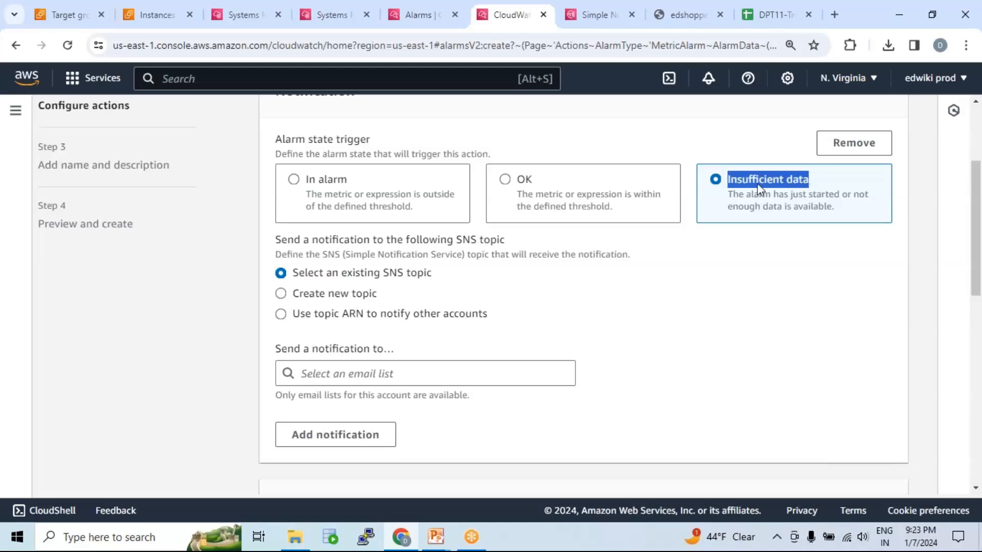
{"action": "left_click", "coordinate": [537, 209]}
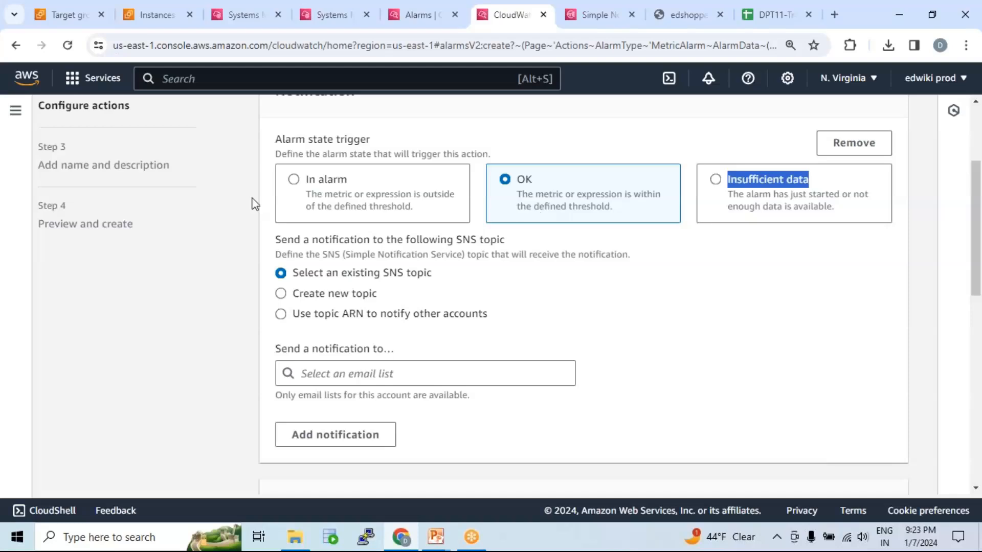
{"action": "left_click", "coordinate": [296, 180]}
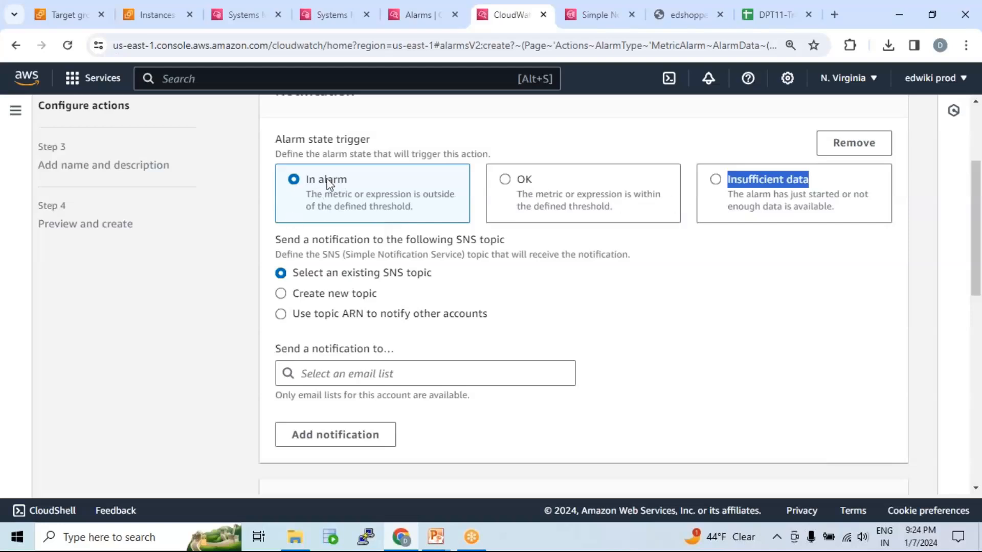
{"action": "scroll", "coordinate": [360, 233], "scroll_direction": "down", "scroll_amount": 1}
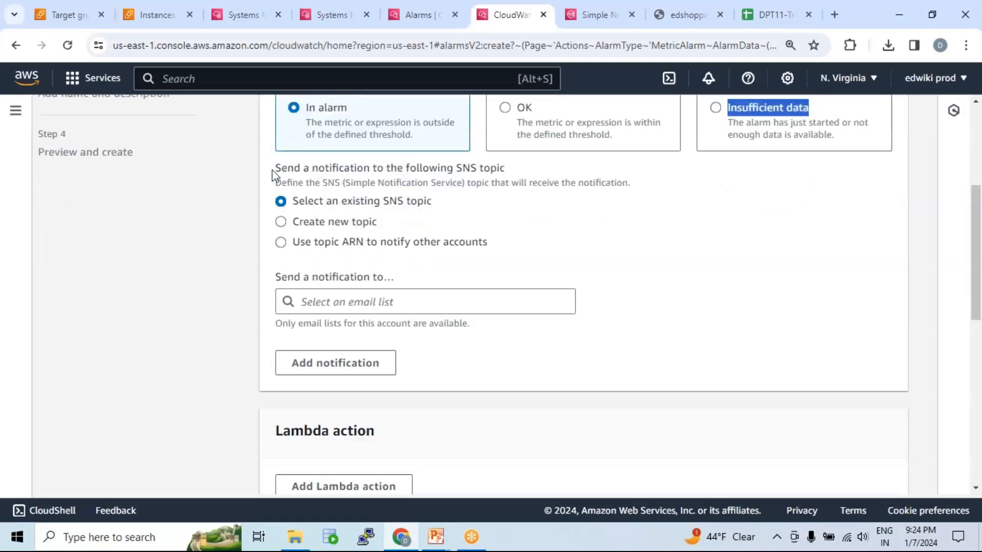
{"action": "left_click_drag", "start_coordinate": [275, 167], "coordinate": [508, 179]}
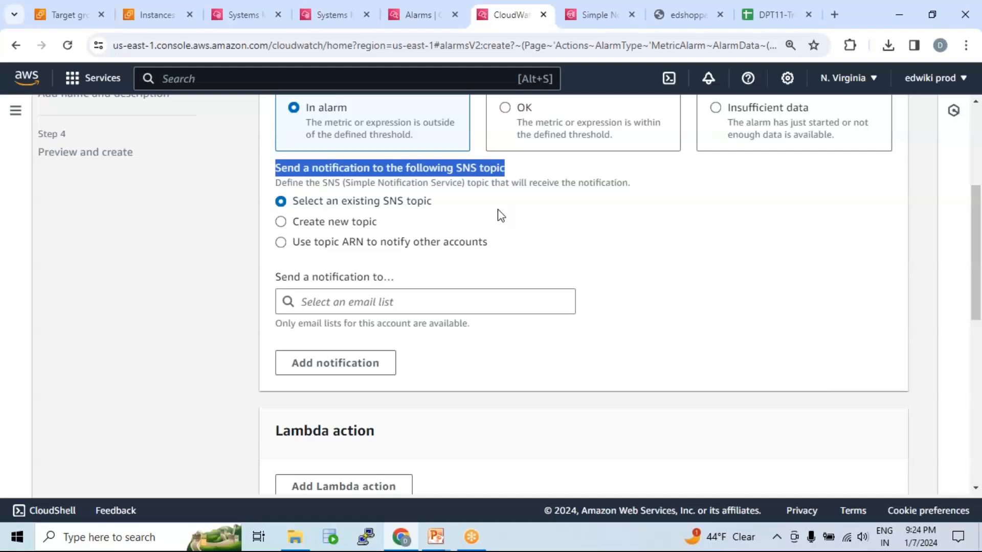
{"action": "scroll", "coordinate": [468, 219], "scroll_direction": "up", "scroll_amount": 1}
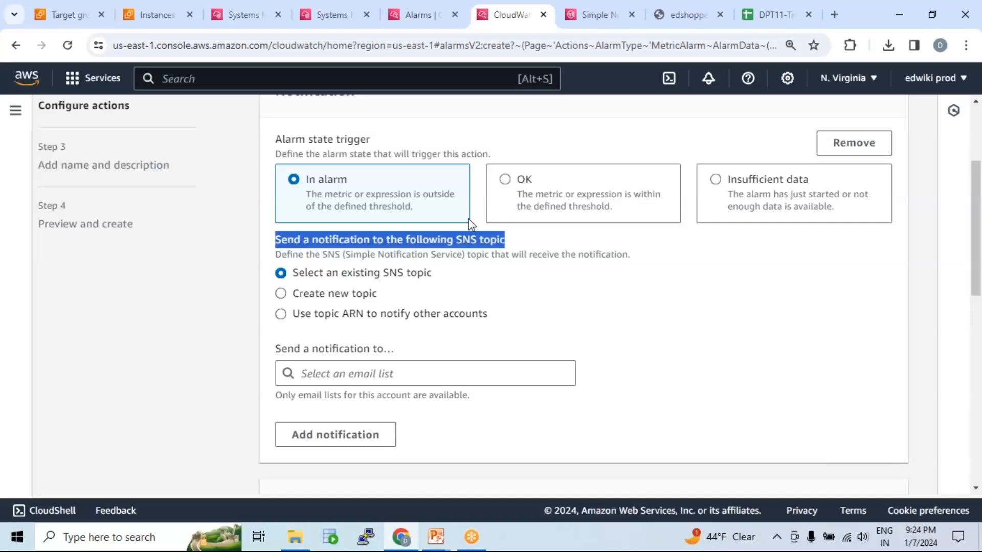
{"action": "left_click", "coordinate": [478, 254]}
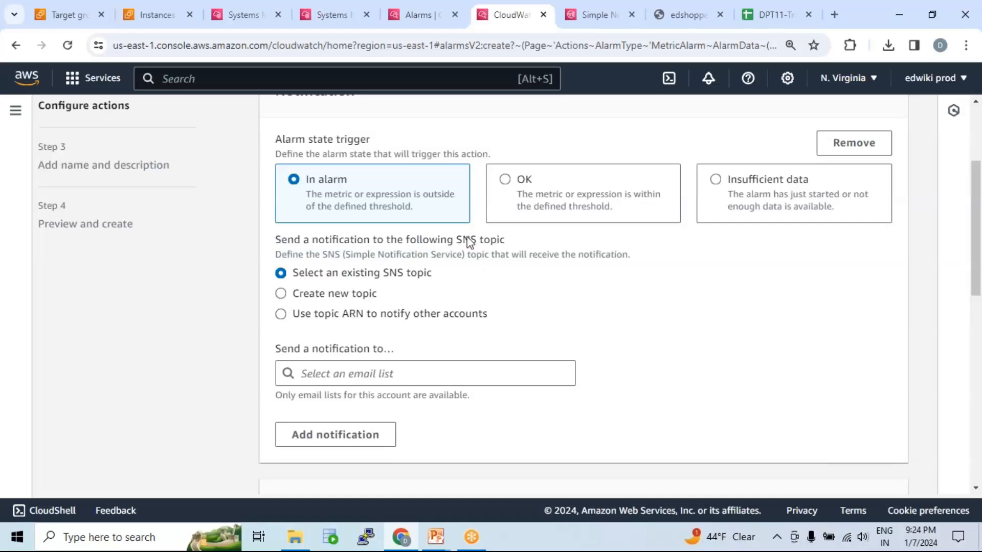
{"action": "left_click_drag", "start_coordinate": [456, 241], "coordinate": [478, 245]}
Search the AWS console for sns and open the topics list of Simple Notification Service.
{"action": "left_click", "coordinate": [581, 22]}
{"action": "left_click", "coordinate": [293, 79]}
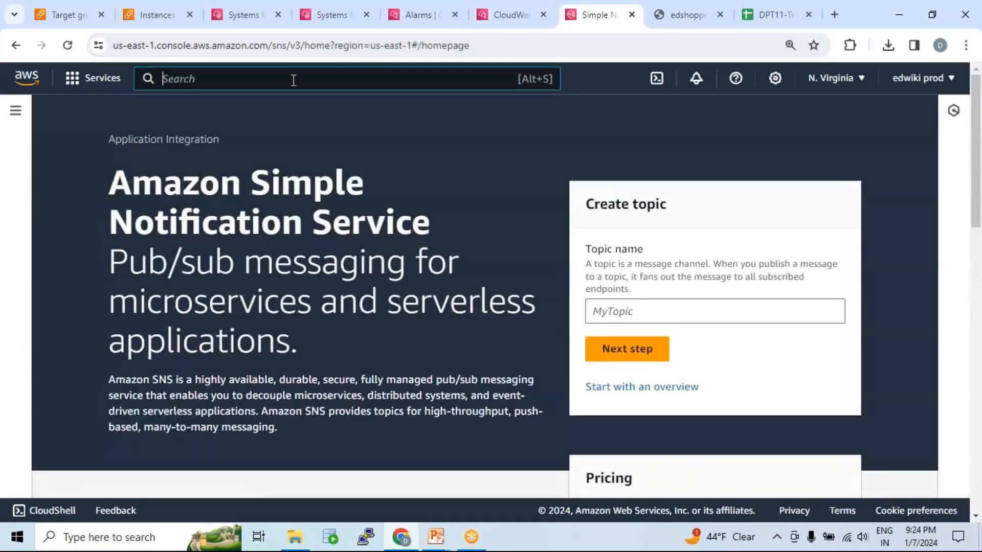
{"action": "type", "text": "sns"}
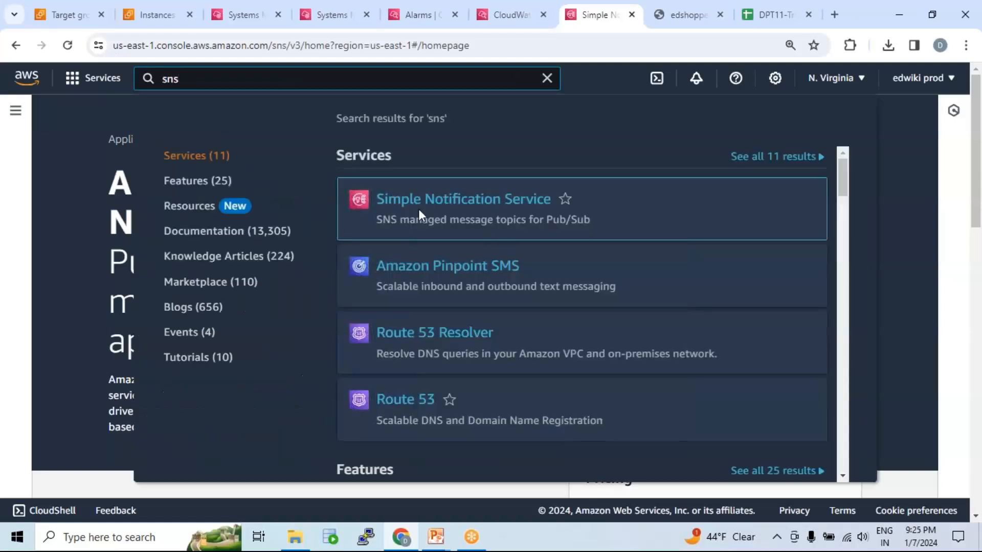
{"action": "left_click", "coordinate": [489, 205]}
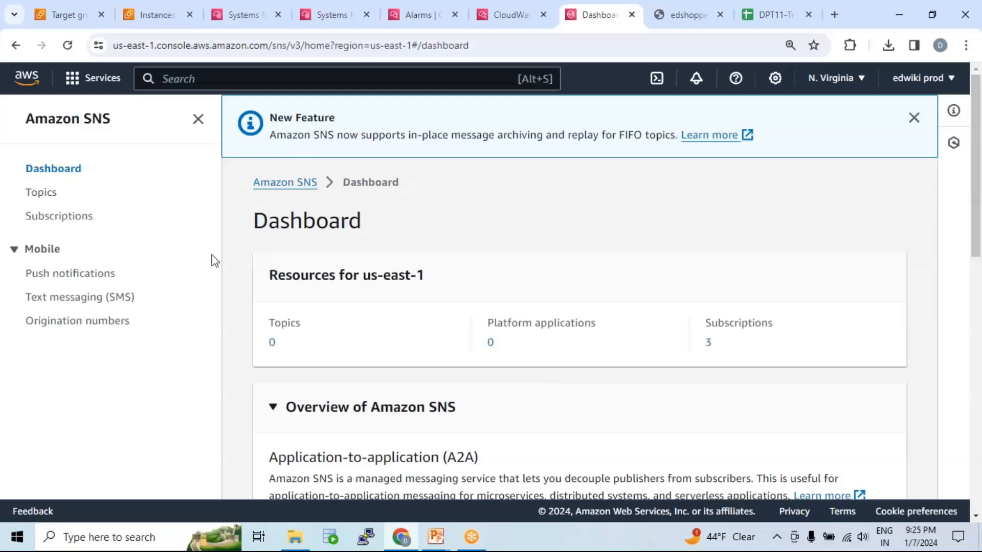
{"action": "left_click", "coordinate": [40, 195]}
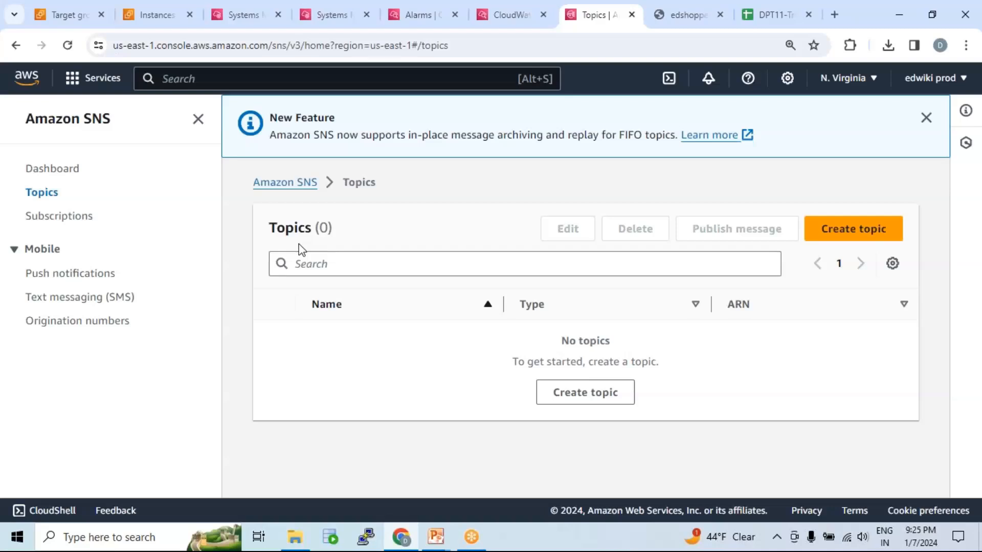
Begin creating an SNS topic, compare the FIFO and Standard types, and choose Standard.
{"action": "left_click", "coordinate": [860, 234]}
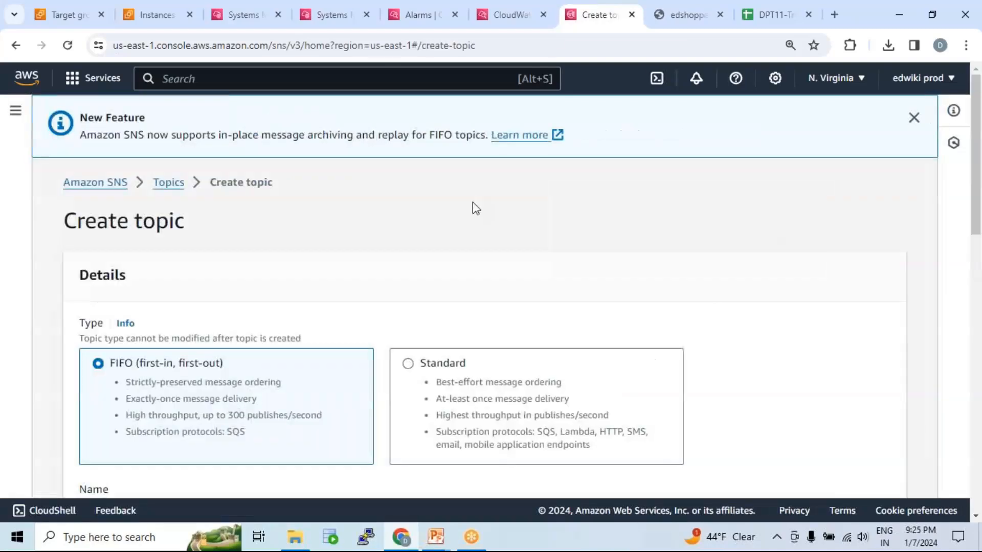
{"action": "scroll", "coordinate": [259, 274], "scroll_direction": "down", "scroll_amount": 3}
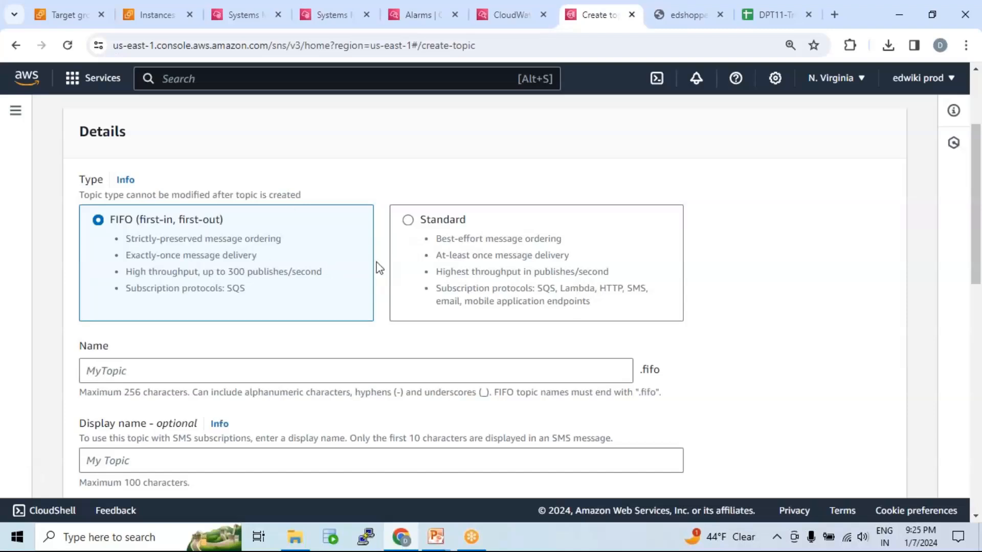
{"action": "left_click", "coordinate": [417, 224]}
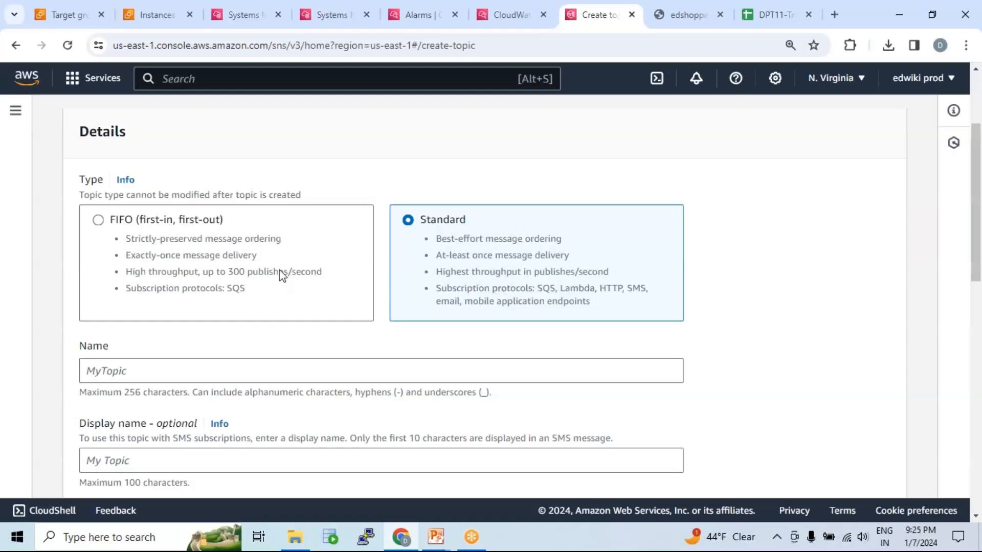
{"action": "left_click", "coordinate": [98, 220]}
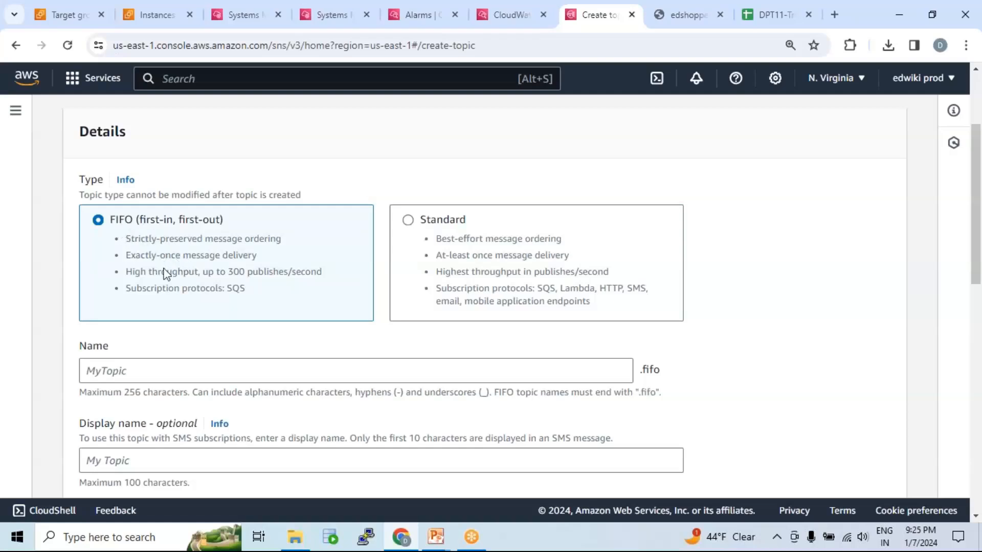
{"action": "left_click_drag", "start_coordinate": [152, 239], "coordinate": [196, 241]}
{"action": "left_click_drag", "start_coordinate": [143, 256], "coordinate": [245, 277]}
{"action": "left_click_drag", "start_coordinate": [125, 288], "coordinate": [247, 288]}
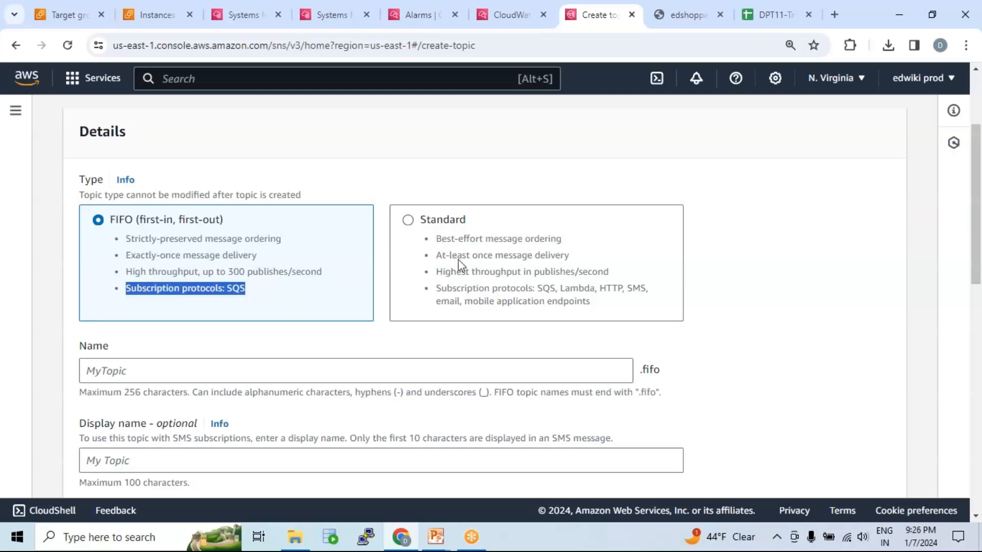
{"action": "double_click", "coordinate": [449, 301]}
{"action": "left_click", "coordinate": [647, 295]}
{"action": "double_click", "coordinate": [638, 288]}
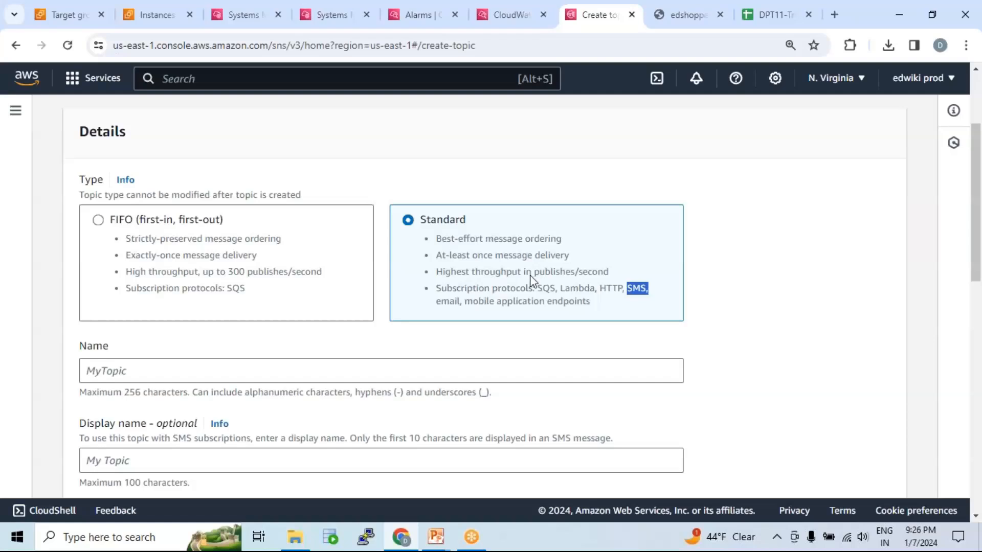
Enter aws_topic as both the name and the display name of the new topic.
{"action": "scroll", "coordinate": [531, 285], "scroll_direction": "down", "scroll_amount": 3}
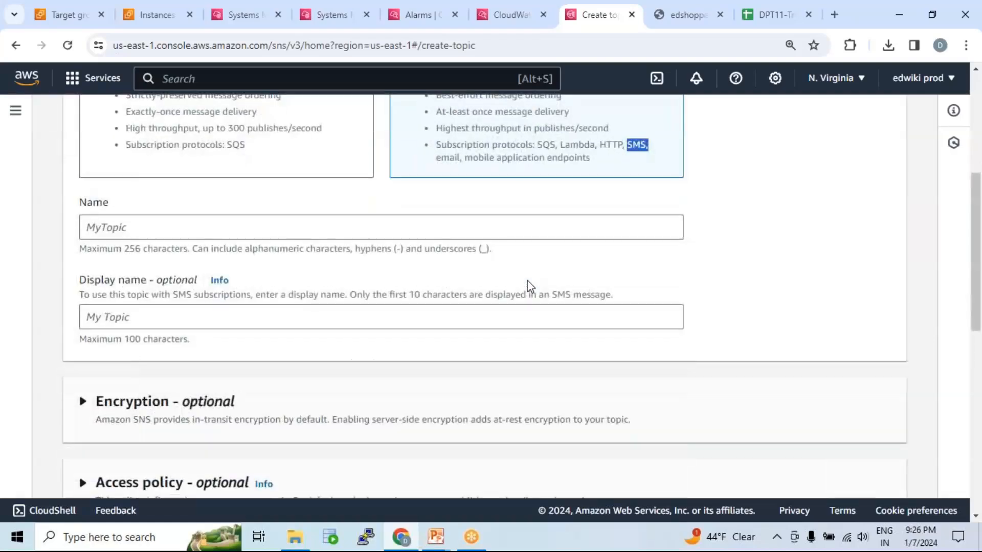
{"action": "left_click", "coordinate": [132, 228]}
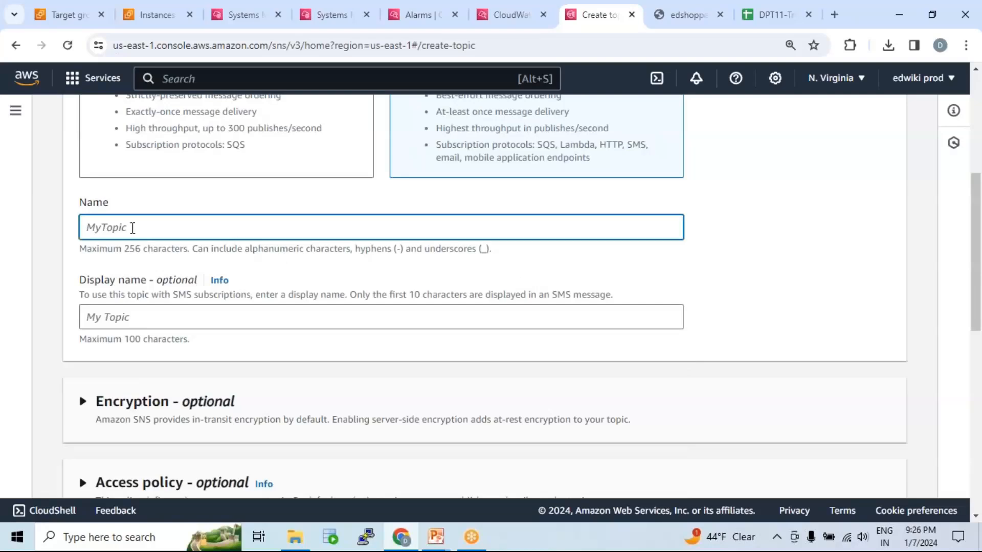
{"action": "type", "text": "aws_topic"}
{"action": "scroll", "coordinate": [173, 317], "scroll_direction": "down", "scroll_amount": 1}
{"action": "left_click", "coordinate": [165, 244]}
{"action": "type", "text": "aws_top"}
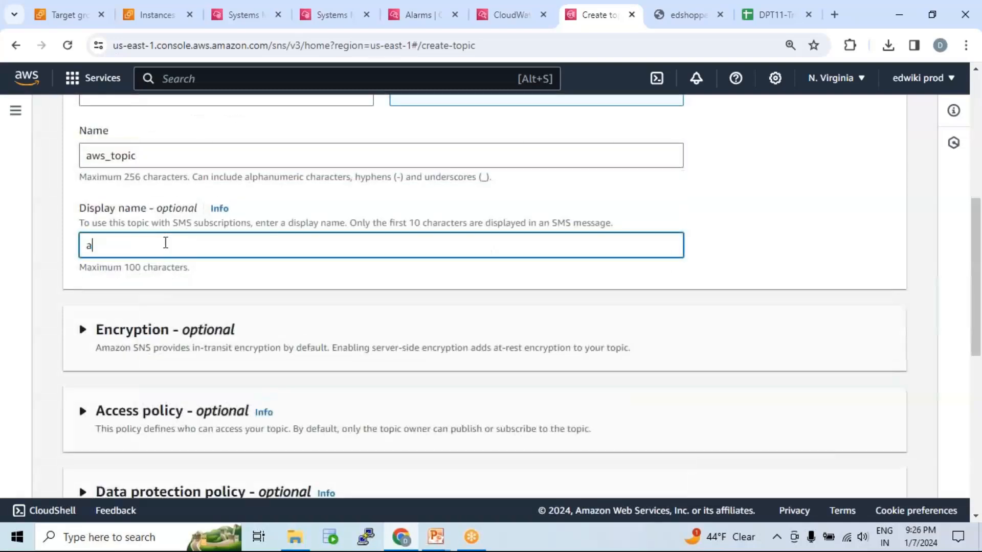
{"action": "type", "text": "ic"}
Change the topic's name and display name to aws_team_topic and create the topic.
{"action": "left_click", "coordinate": [112, 156]}
{"action": "type", "text": "team"}
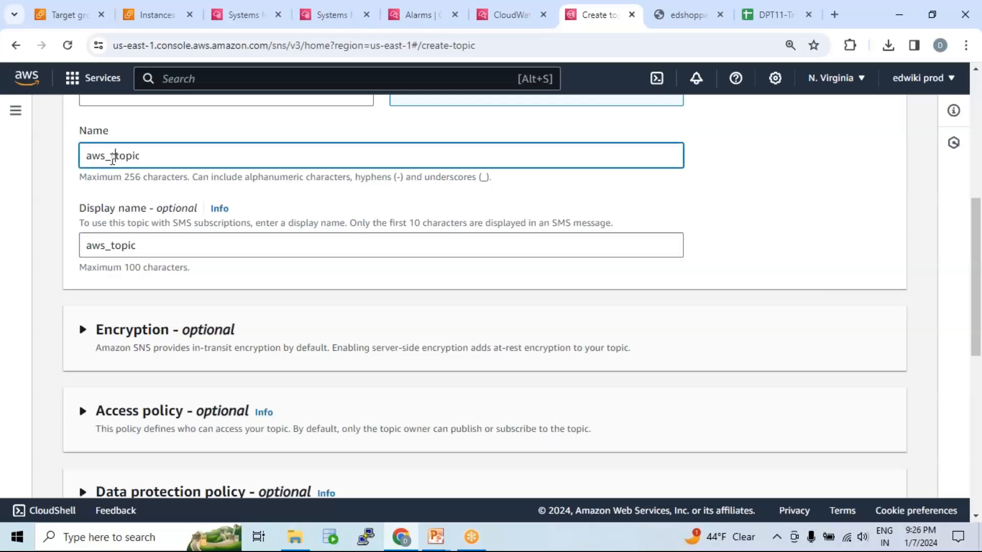
{"action": "type", "text": "+"}
{"action": "type", "text": "_"}
{"action": "key", "text": "BackSpace"}
{"action": "left_click", "coordinate": [153, 251]}
{"action": "left_click", "coordinate": [111, 246]}
{"action": "type", "text": "team_"}
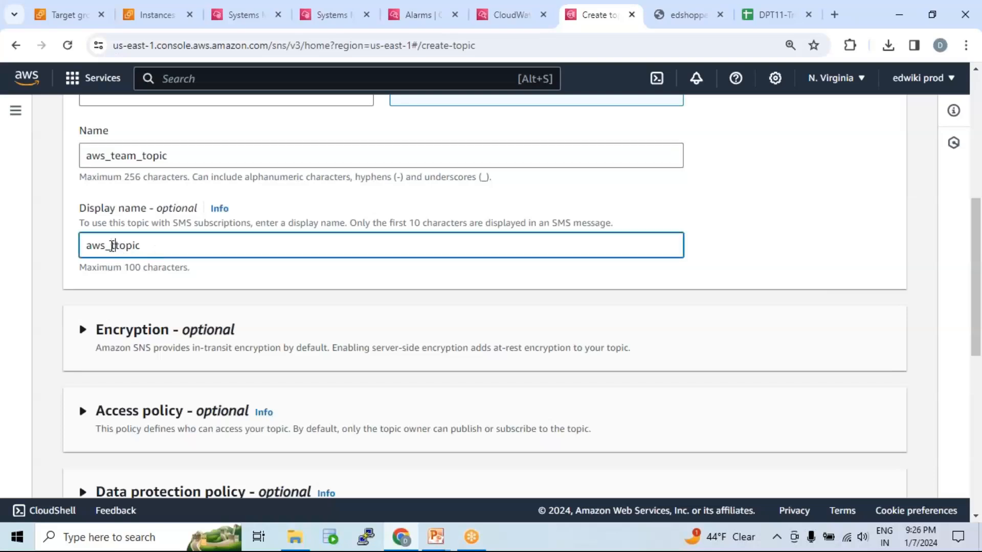
{"action": "scroll", "coordinate": [276, 325], "scroll_direction": "down", "scroll_amount": 8}
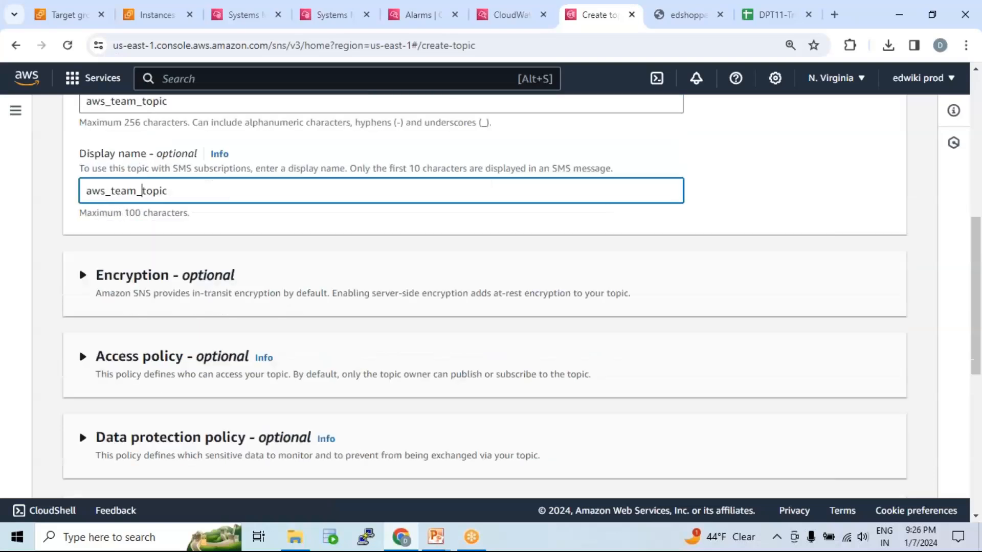
{"action": "left_click", "coordinate": [839, 473]}
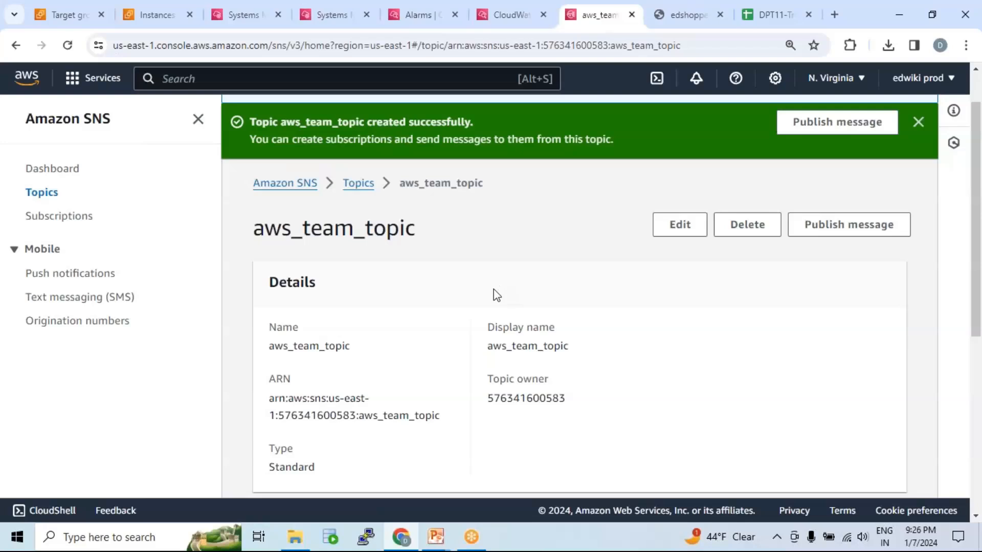
Review the aws_team_topic details and begin a subscription to it with the Email protocol.
{"action": "scroll", "coordinate": [498, 291], "scroll_direction": "down", "scroll_amount": 5}
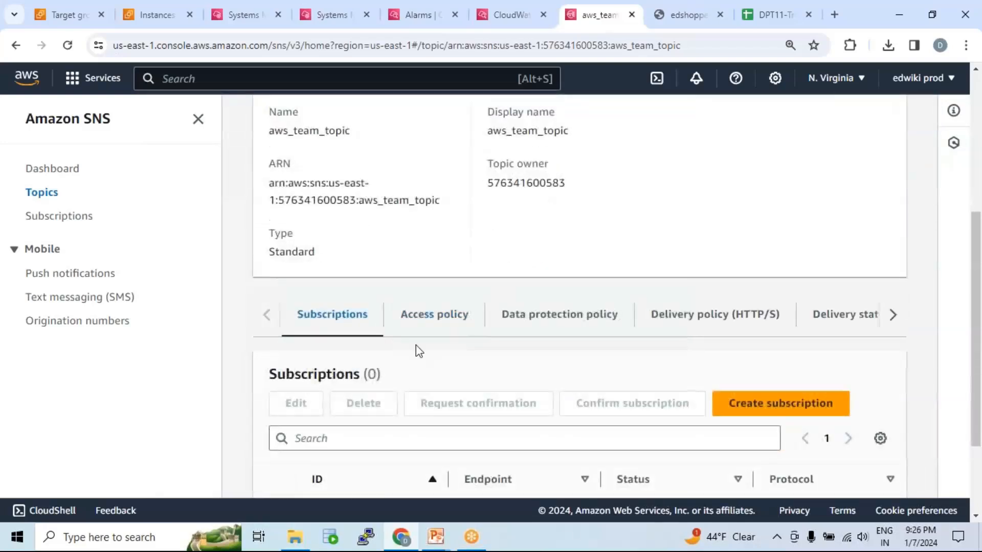
{"action": "scroll", "coordinate": [416, 349], "scroll_direction": "down", "scroll_amount": 2}
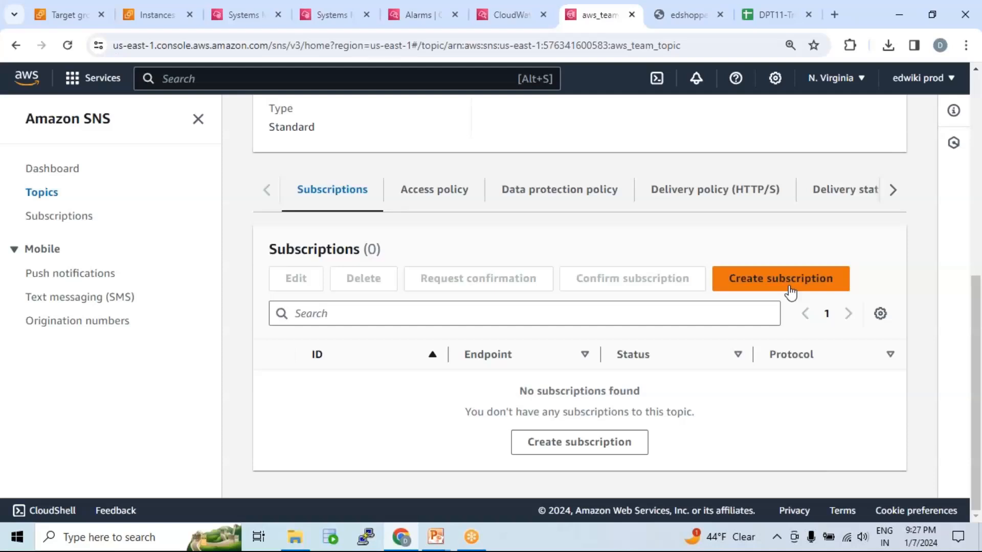
{"action": "scroll", "coordinate": [671, 322], "scroll_direction": "up", "scroll_amount": 5}
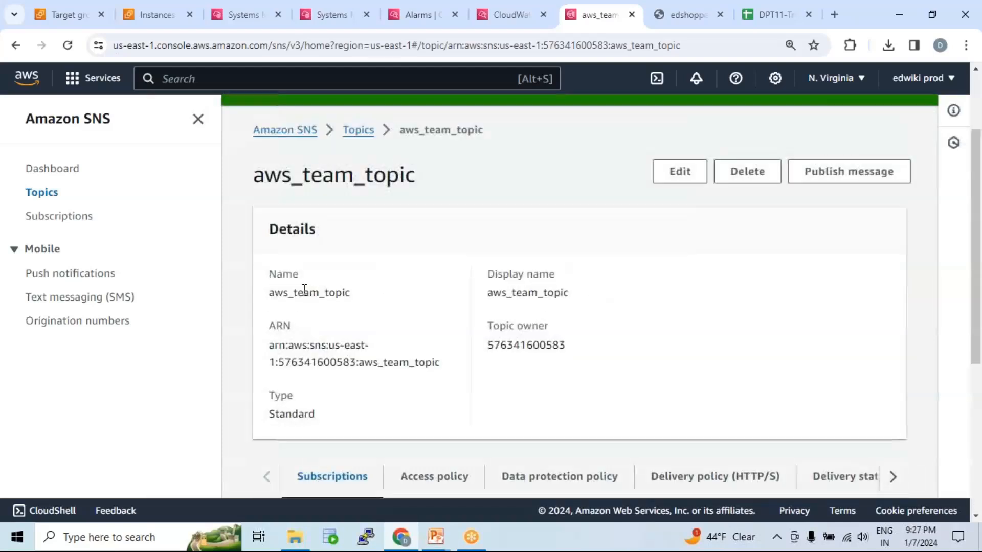
{"action": "left_click_drag", "start_coordinate": [269, 294], "coordinate": [364, 301]}
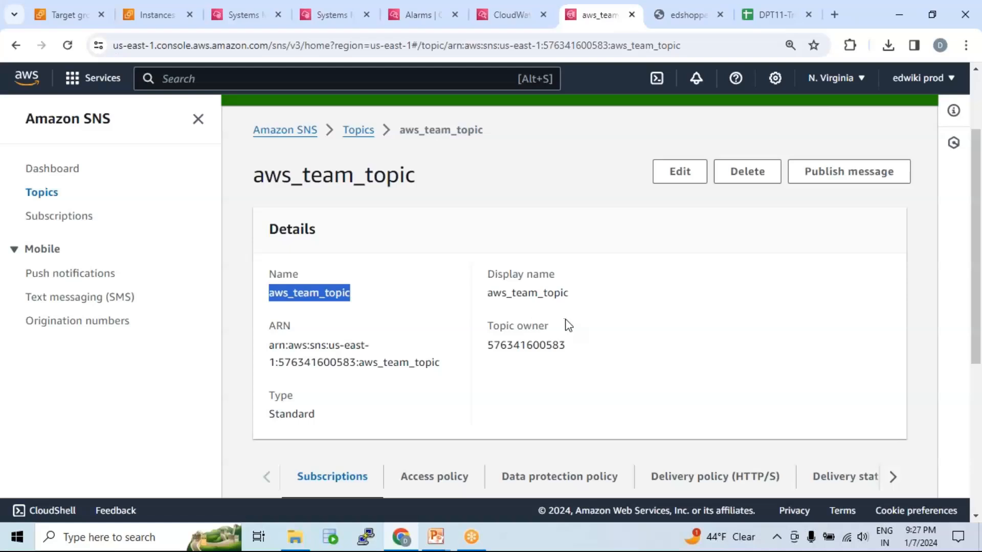
{"action": "scroll", "coordinate": [581, 324], "scroll_direction": "down", "scroll_amount": 5}
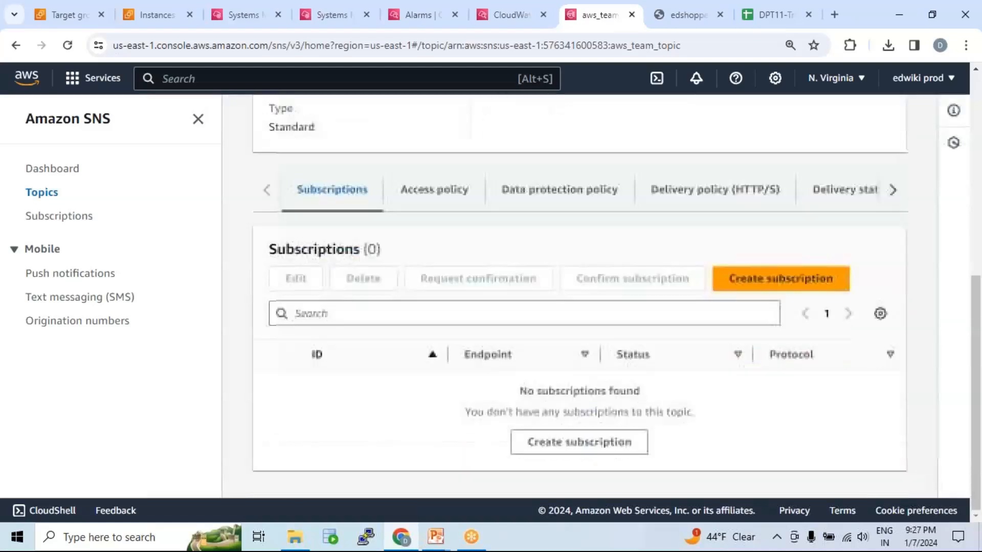
{"action": "left_click", "coordinate": [781, 283]}
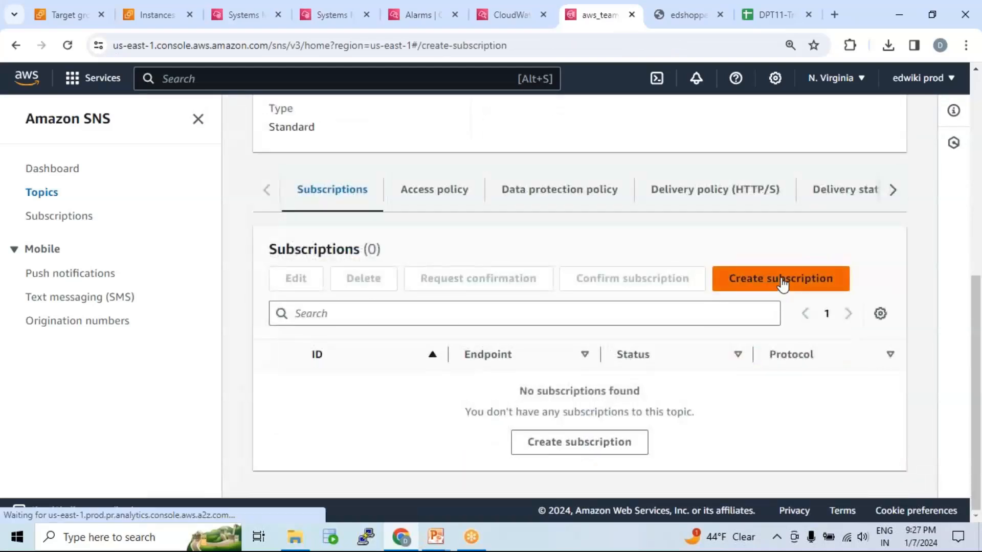
{"action": "scroll", "coordinate": [390, 270], "scroll_direction": "up", "scroll_amount": 3}
{"action": "scroll", "coordinate": [390, 259], "scroll_direction": "down", "scroll_amount": 3}
{"action": "left_click", "coordinate": [176, 191]}
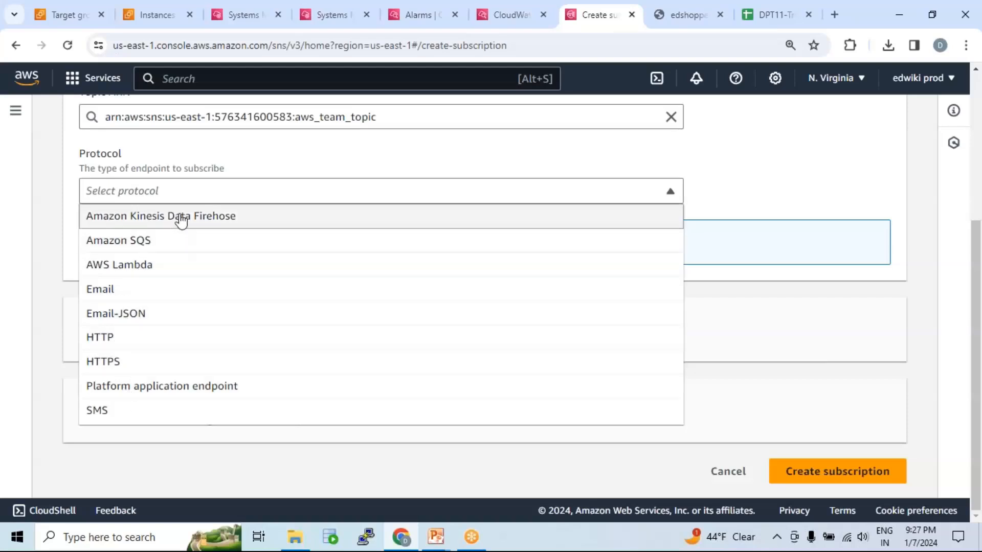
{"action": "left_click", "coordinate": [111, 290]}
Enter the recipient's email address as the endpoint and create the Email subscription to aws_team_topic.
{"action": "left_click", "coordinate": [183, 273]}
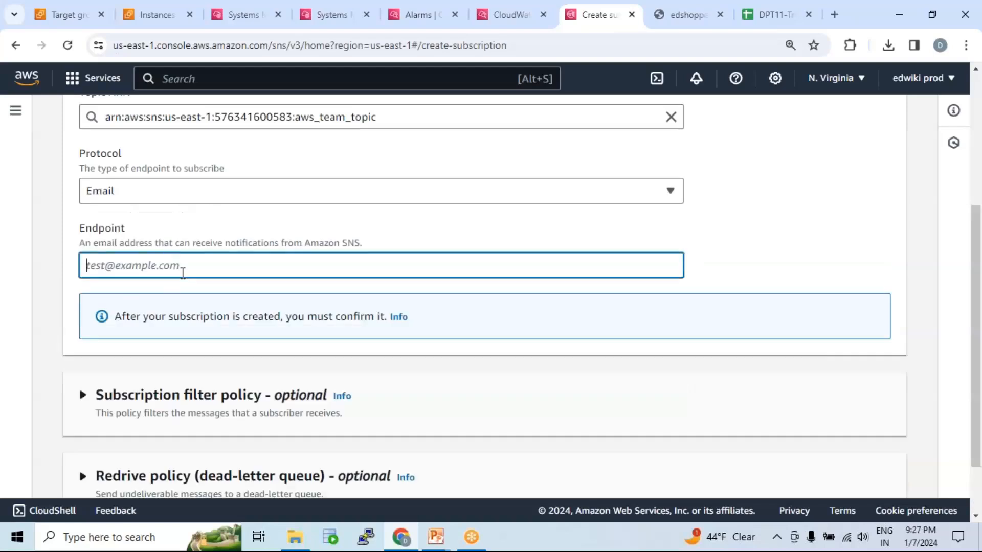
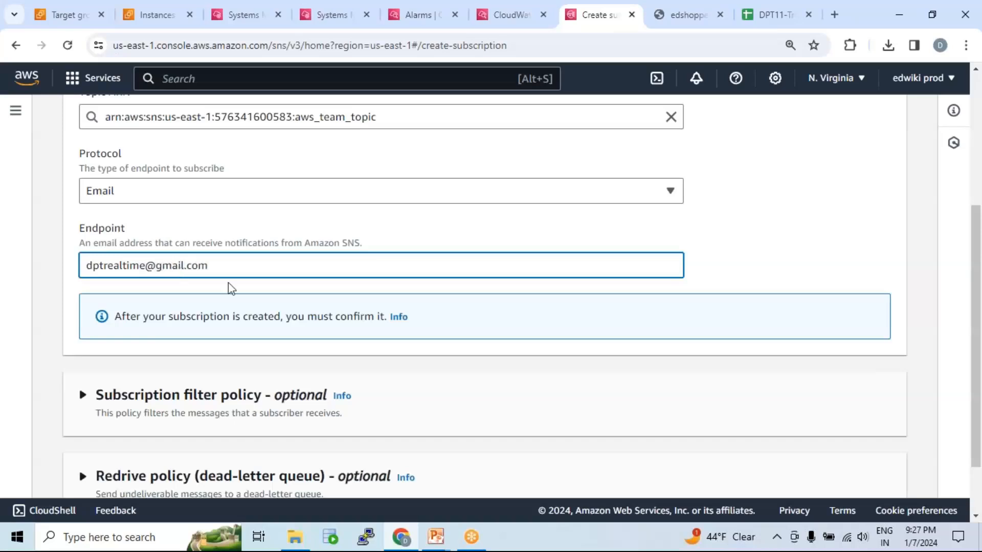
{"action": "left_click_drag", "start_coordinate": [217, 265], "coordinate": [88, 264]}
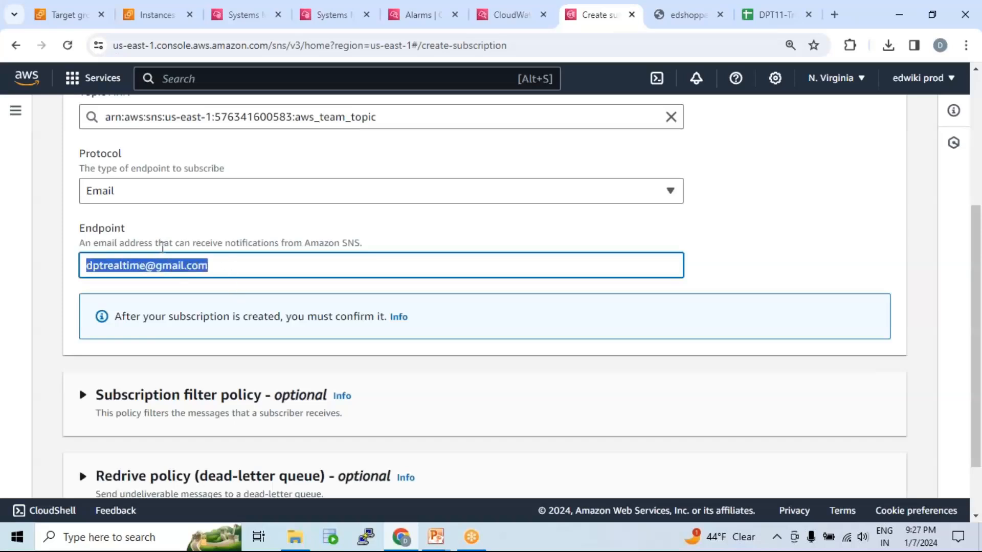
{"action": "scroll", "coordinate": [176, 245], "scroll_direction": "down", "scroll_amount": 2}
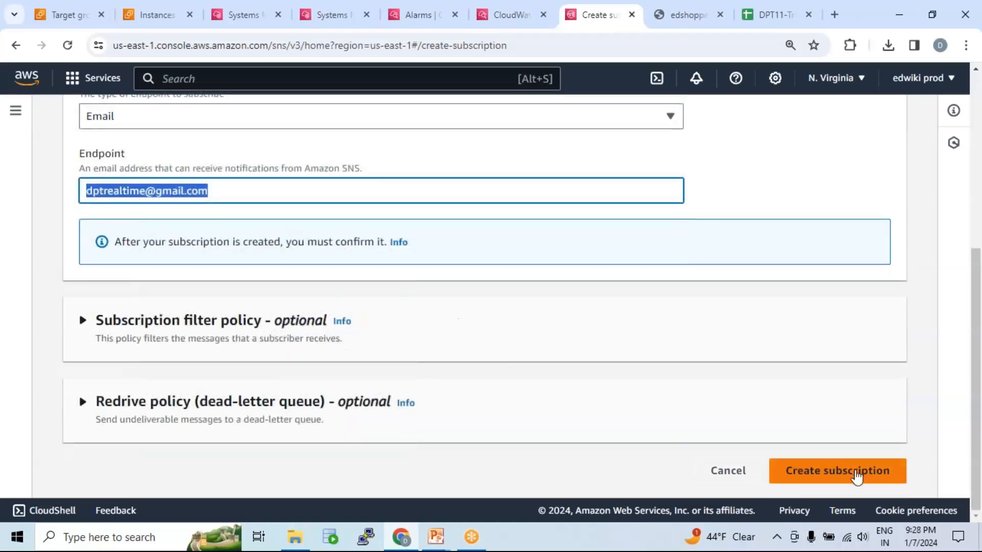
{"action": "left_click", "coordinate": [857, 476]}
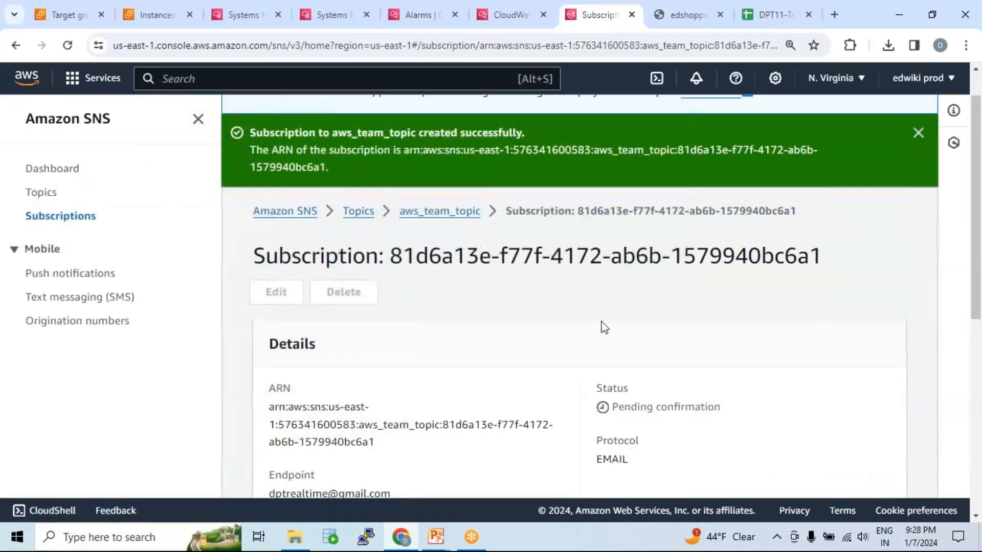
Examine the new subscription's details, then open aws_team_topic and check its details and the status of its subscription.
{"action": "scroll", "coordinate": [599, 337], "scroll_direction": "down", "scroll_amount": 3}
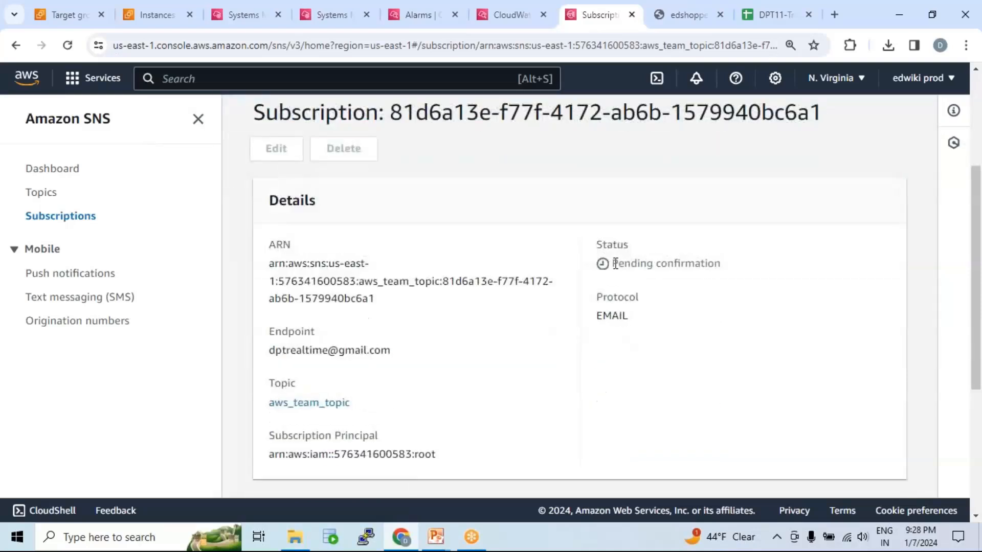
{"action": "scroll", "coordinate": [596, 263], "scroll_direction": "up", "scroll_amount": 3}
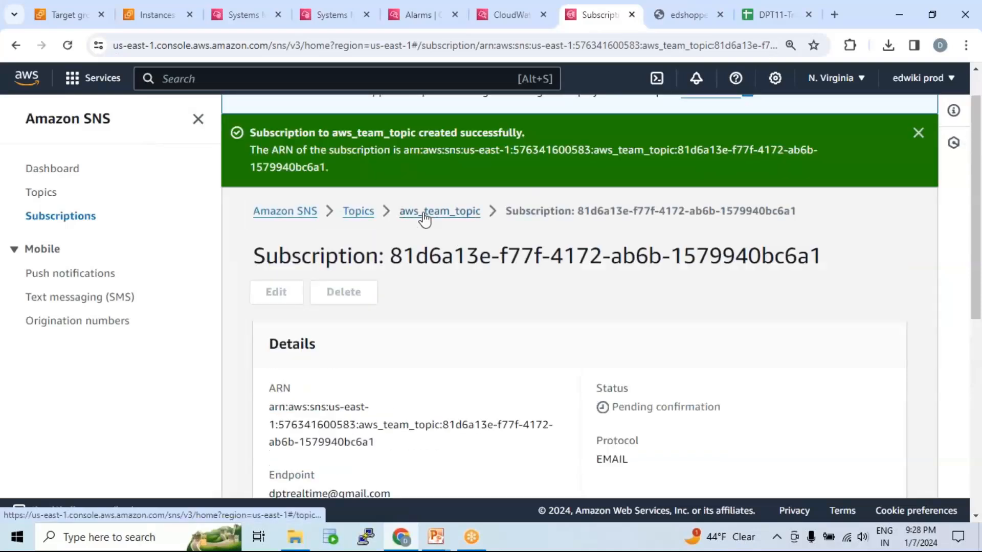
{"action": "left_click", "coordinate": [425, 219]}
{"action": "scroll", "coordinate": [472, 285], "scroll_direction": "down", "scroll_amount": 4}
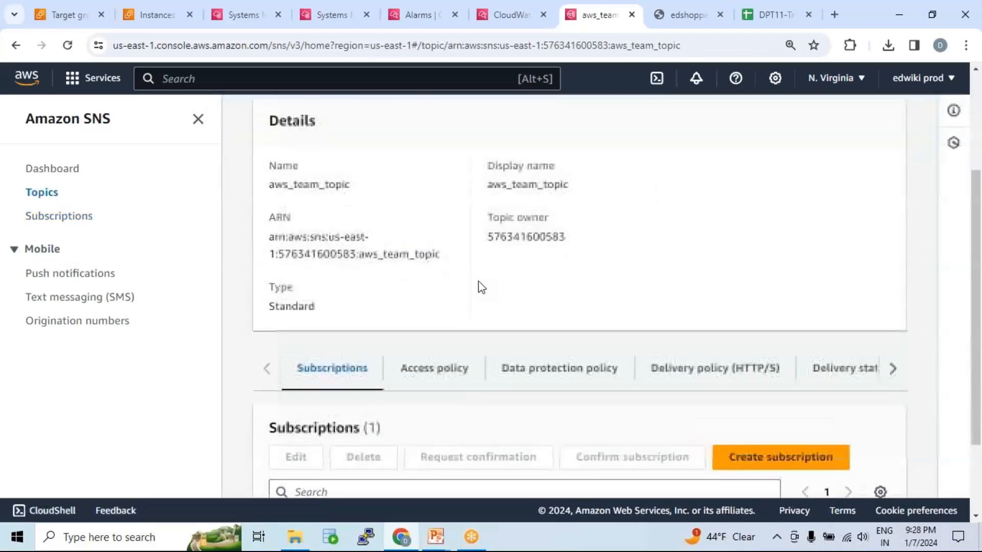
{"action": "left_click_drag", "start_coordinate": [313, 456], "coordinate": [423, 456]}
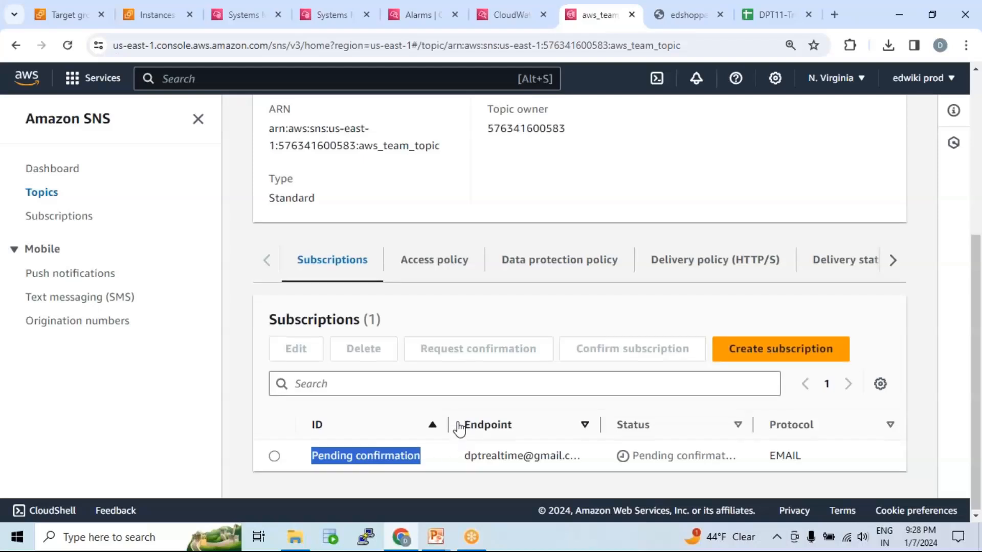
{"action": "scroll", "coordinate": [460, 378], "scroll_direction": "up", "scroll_amount": 3}
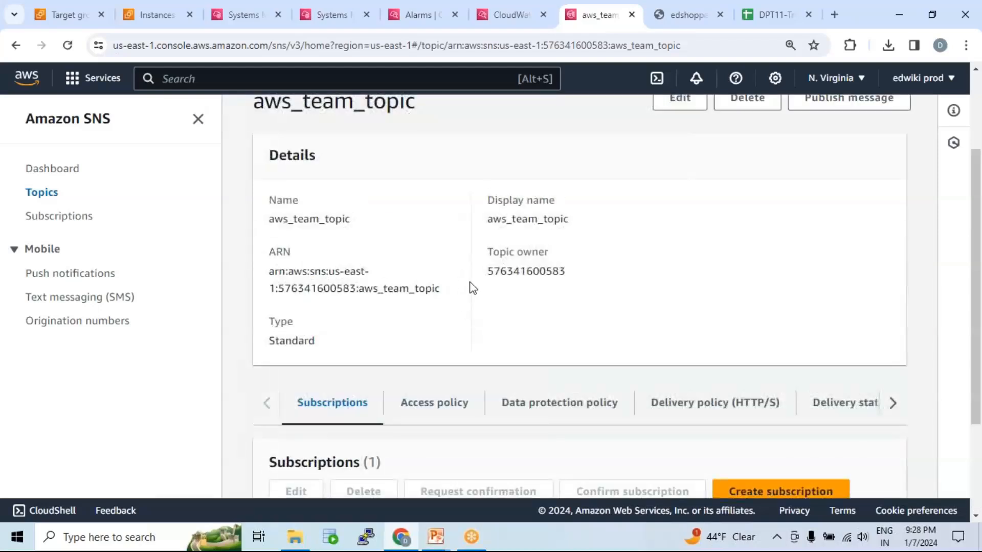
{"action": "left_click_drag", "start_coordinate": [271, 220], "coordinate": [477, 268]}
{"action": "scroll", "coordinate": [477, 268], "scroll_direction": "down", "scroll_amount": 3}
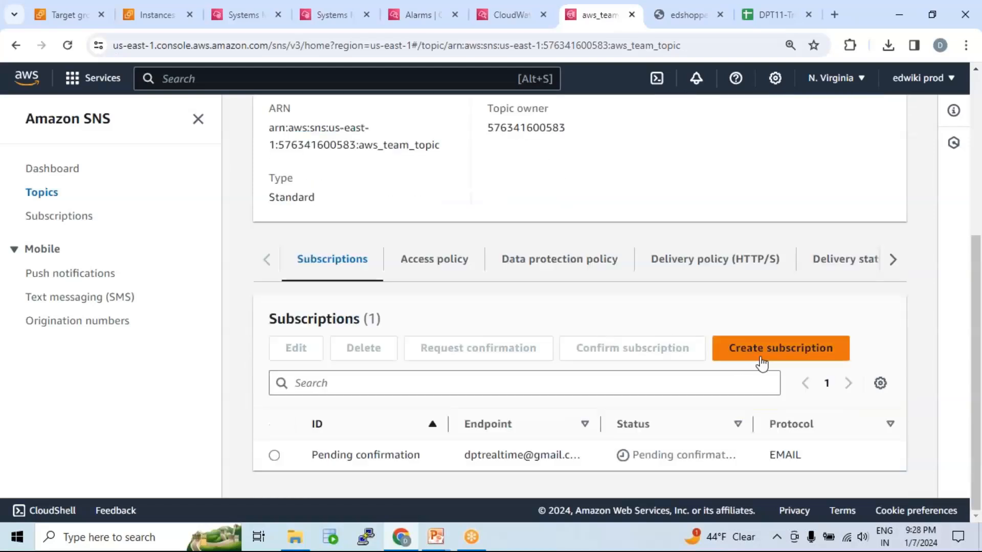
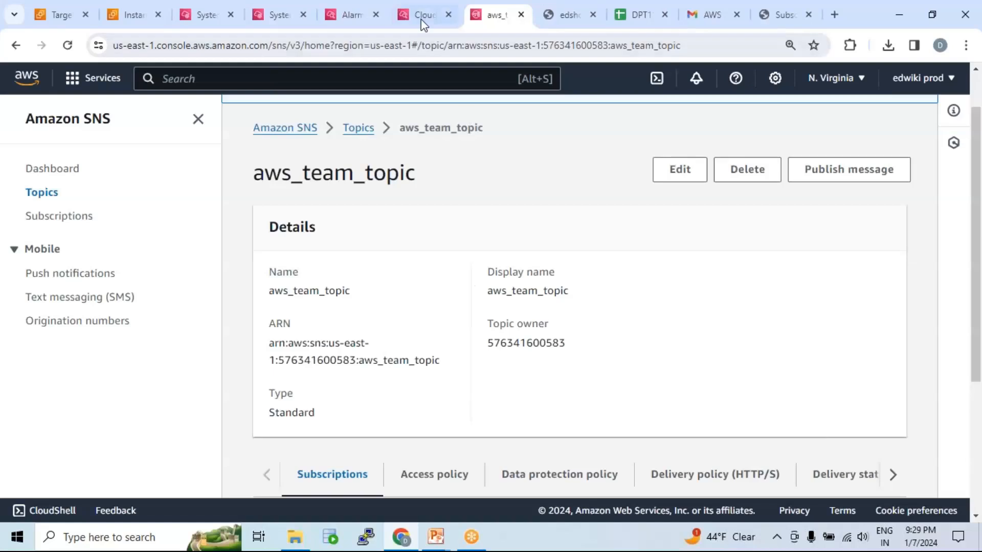
Return to the alarm's notification settings in CloudWatch and look for a topic among the existing SNS topics.
{"action": "left_click", "coordinate": [423, 16]}
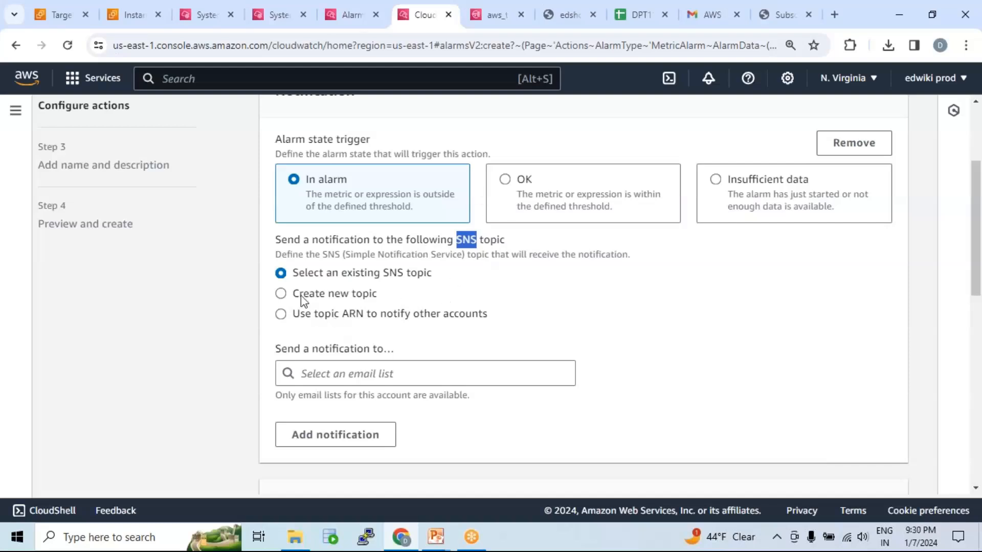
{"action": "left_click_drag", "start_coordinate": [293, 275], "coordinate": [426, 279]}
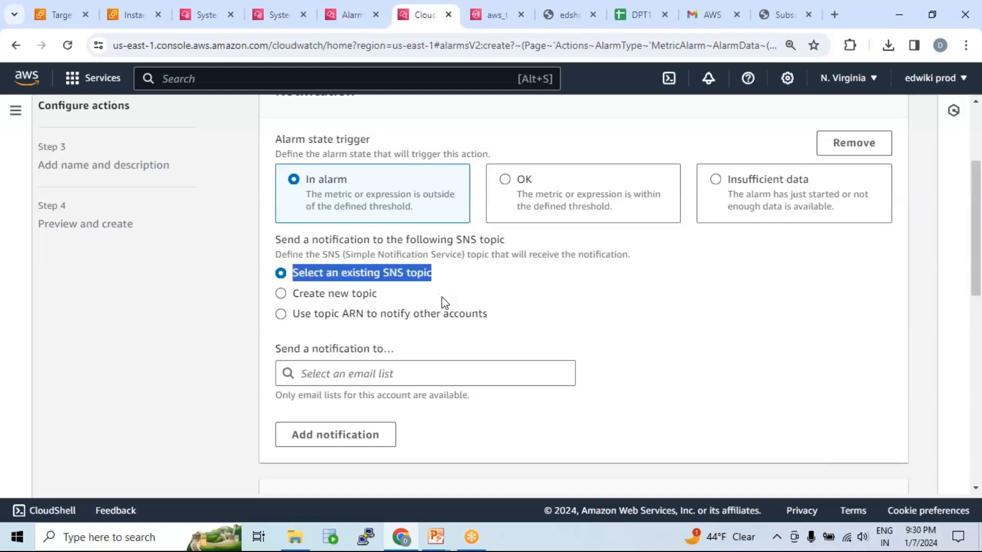
{"action": "scroll", "coordinate": [445, 327], "scroll_direction": "down", "scroll_amount": 1}
{"action": "left_click", "coordinate": [411, 298]}
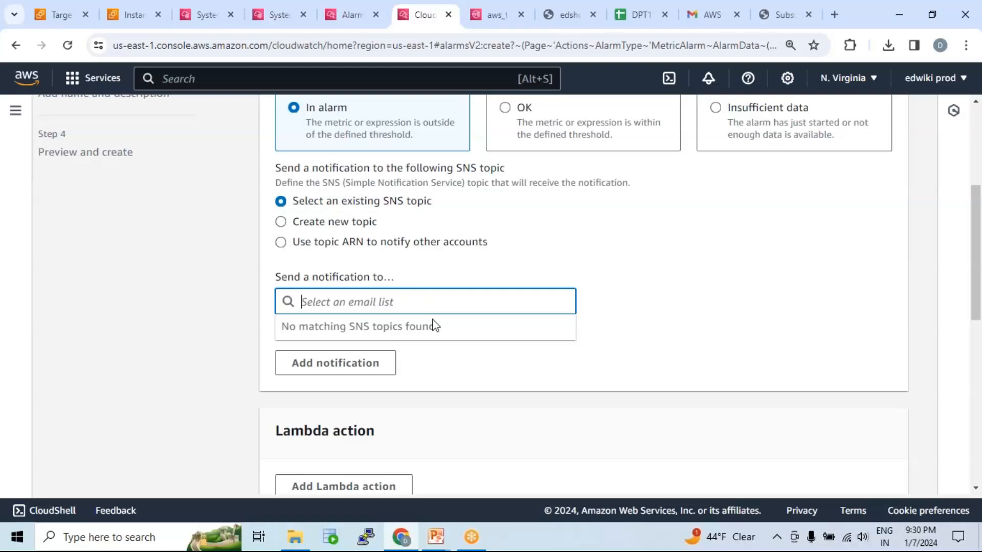
{"action": "scroll", "coordinate": [443, 319], "scroll_direction": "up", "scroll_amount": 5}
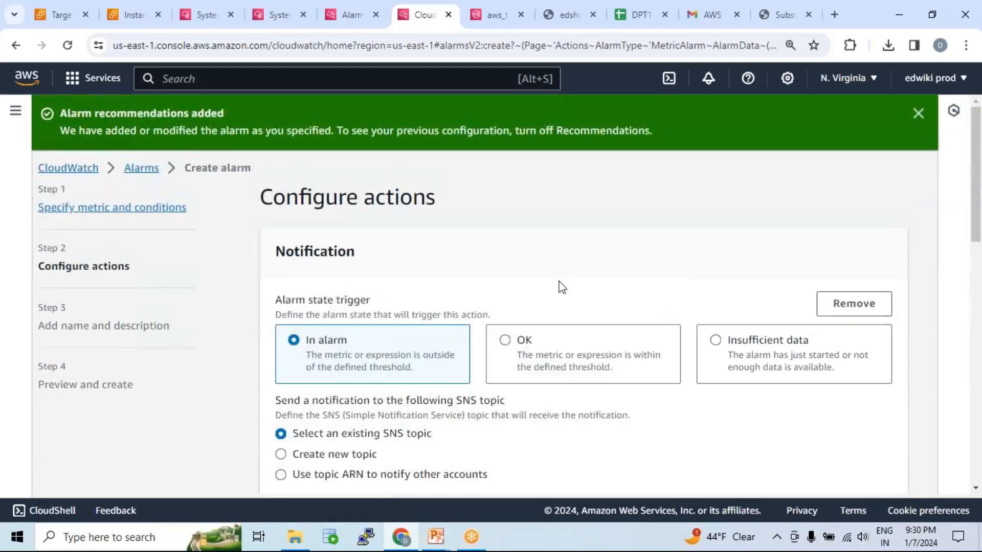
{"action": "scroll", "coordinate": [552, 344], "scroll_direction": "down", "scroll_amount": 15}
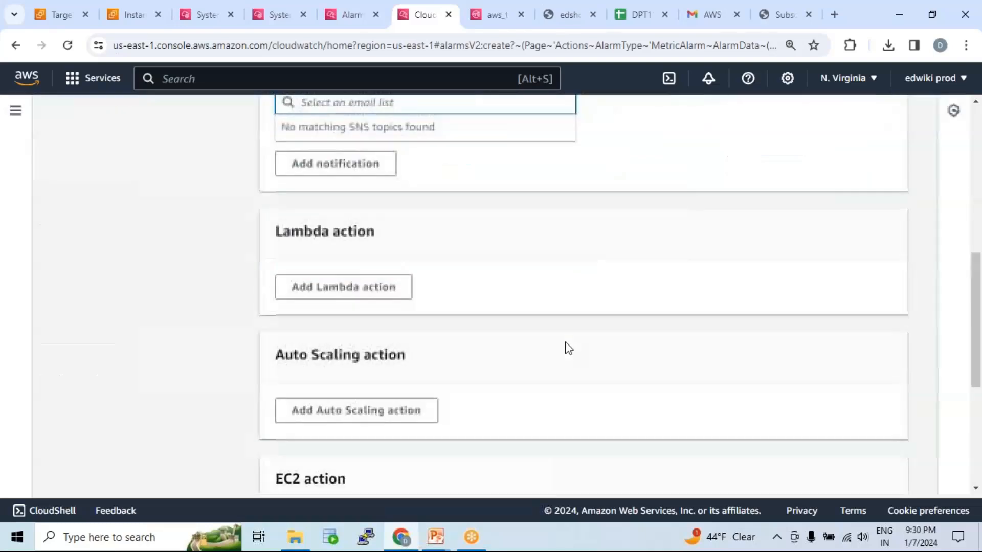
Reload the alarm's action settings by going back to the metric conditions and forward again, and select aws_team_topic as the notification recipient.
{"action": "left_click", "coordinate": [799, 469]}
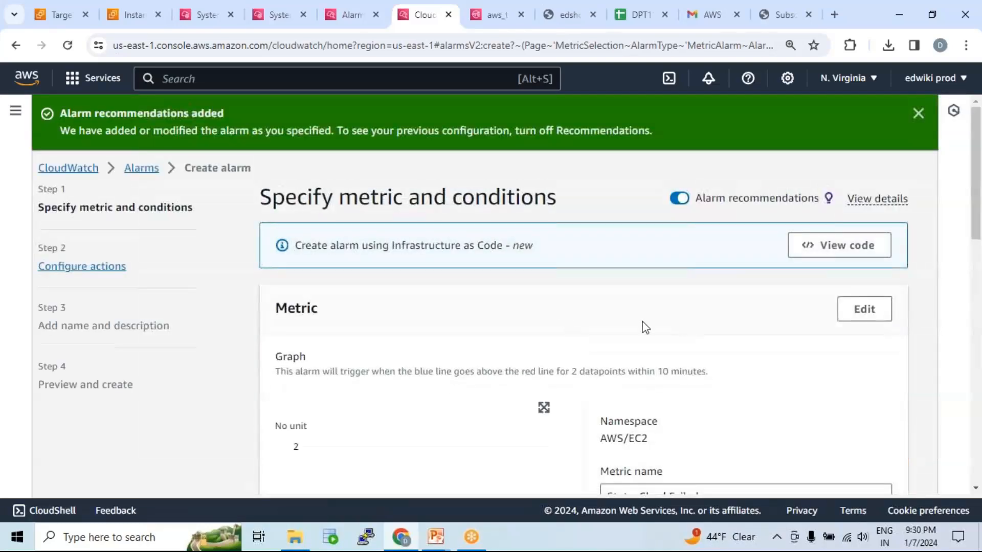
{"action": "scroll", "coordinate": [665, 347], "scroll_direction": "down", "scroll_amount": 13}
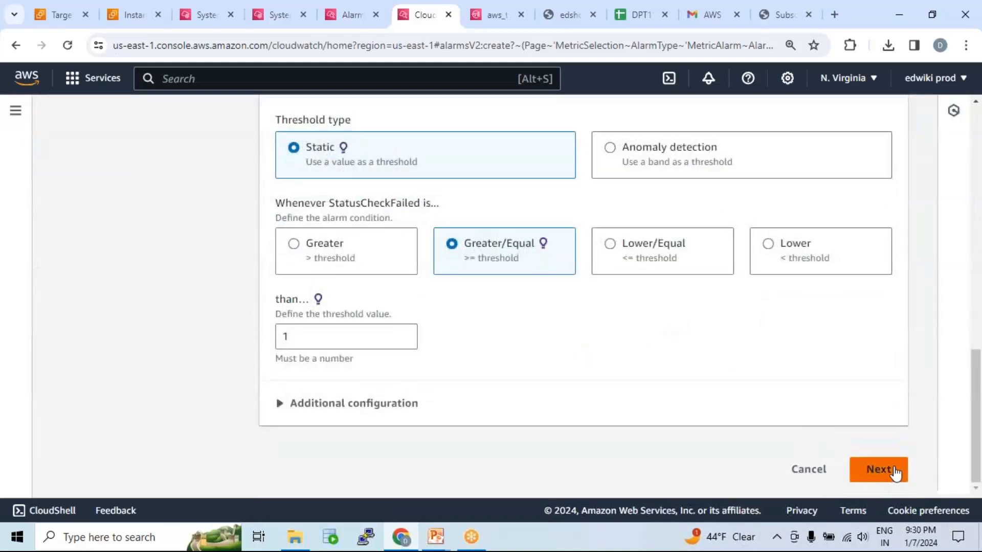
{"action": "left_click", "coordinate": [879, 470]}
{"action": "scroll", "coordinate": [532, 313], "scroll_direction": "down", "scroll_amount": 3}
{"action": "left_click", "coordinate": [358, 390]}
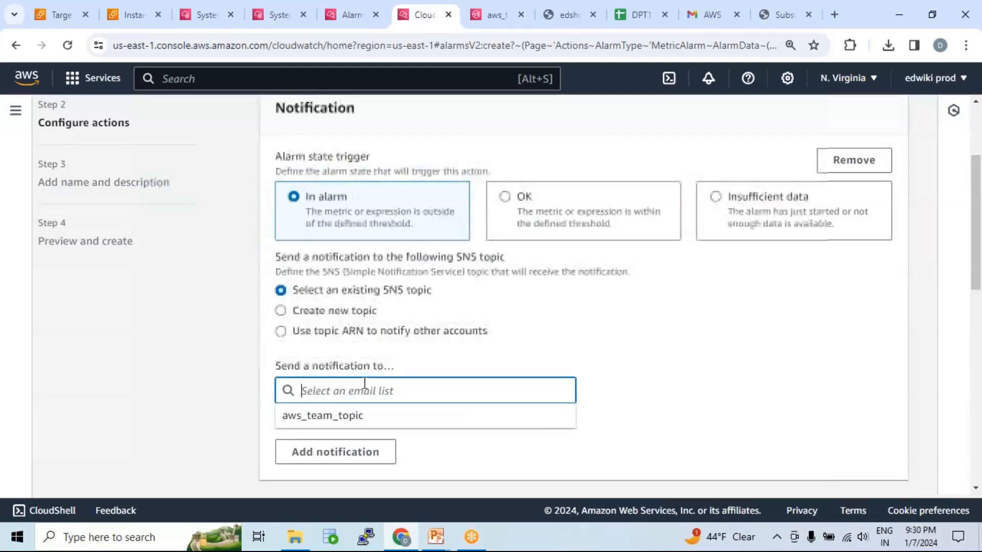
{"action": "scroll", "coordinate": [412, 374], "scroll_direction": "down", "scroll_amount": 3}
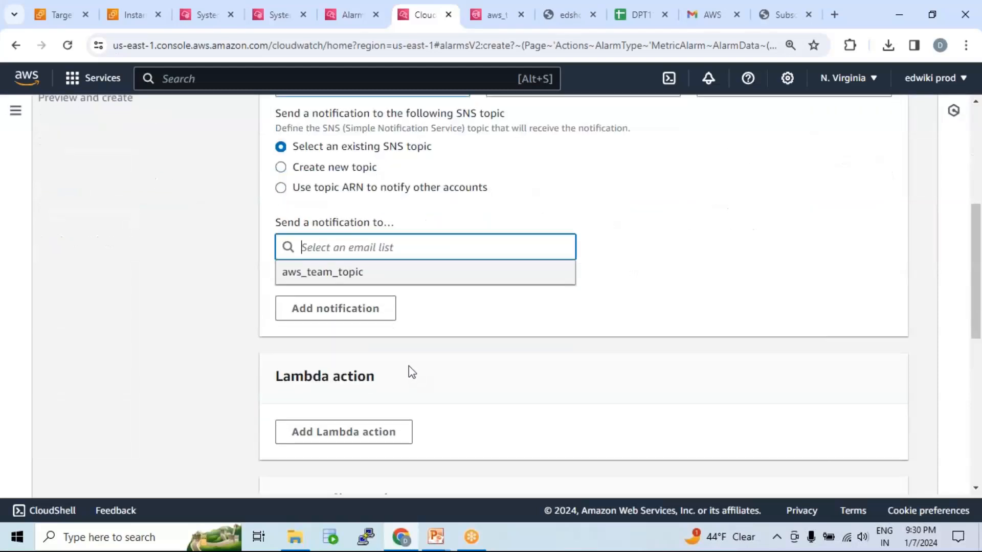
{"action": "left_click", "coordinate": [352, 276]}
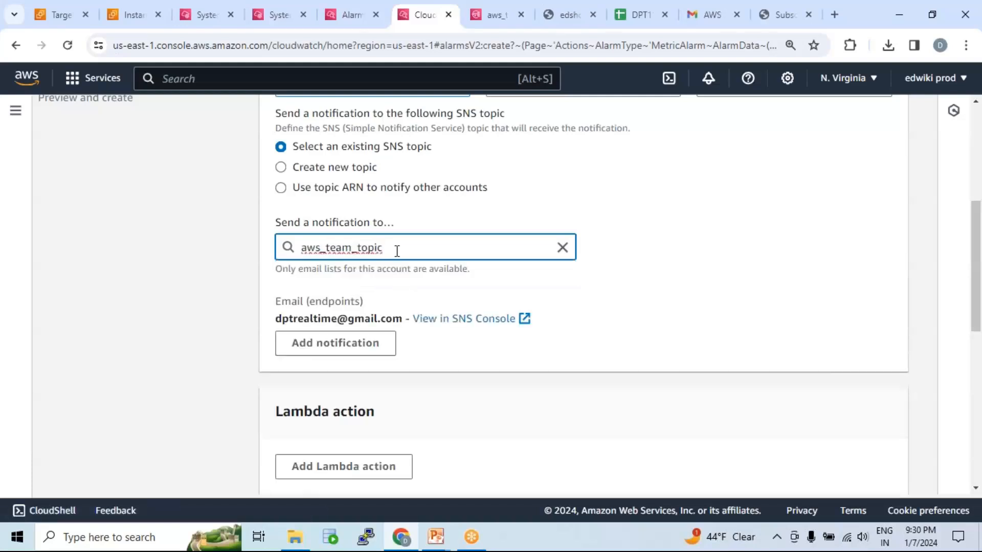
{"action": "left_click_drag", "start_coordinate": [385, 249], "coordinate": [296, 248]}
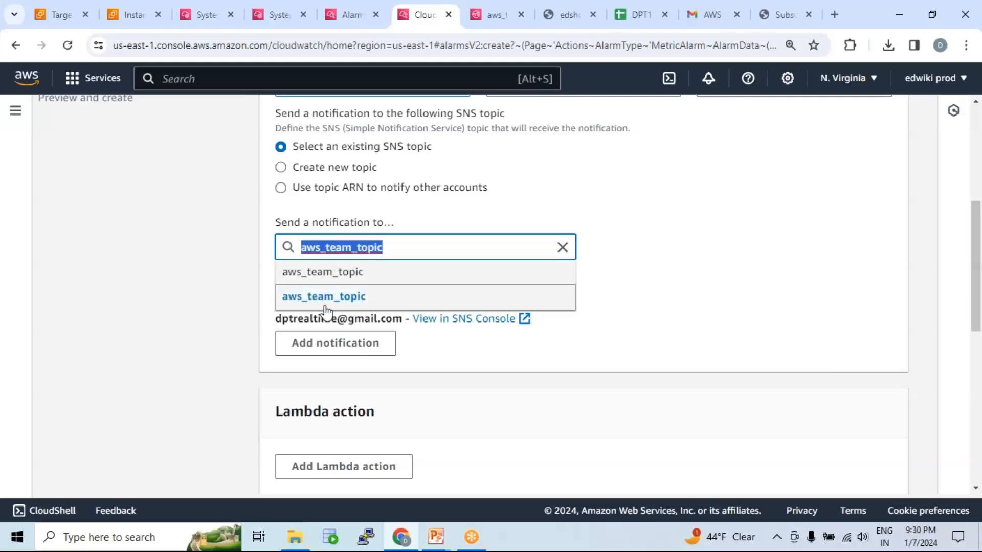
{"action": "left_click", "coordinate": [485, 353]}
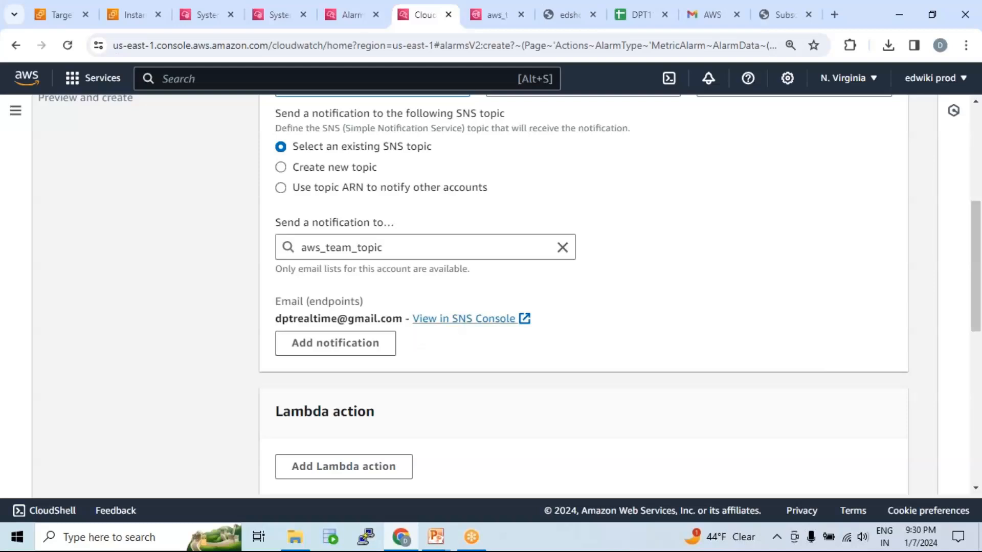
Continue without Lambda, Auto Scaling or EC2 actions and accept the suggested alarm name and description.
{"action": "scroll", "coordinate": [417, 278], "scroll_direction": "down", "scroll_amount": 3}
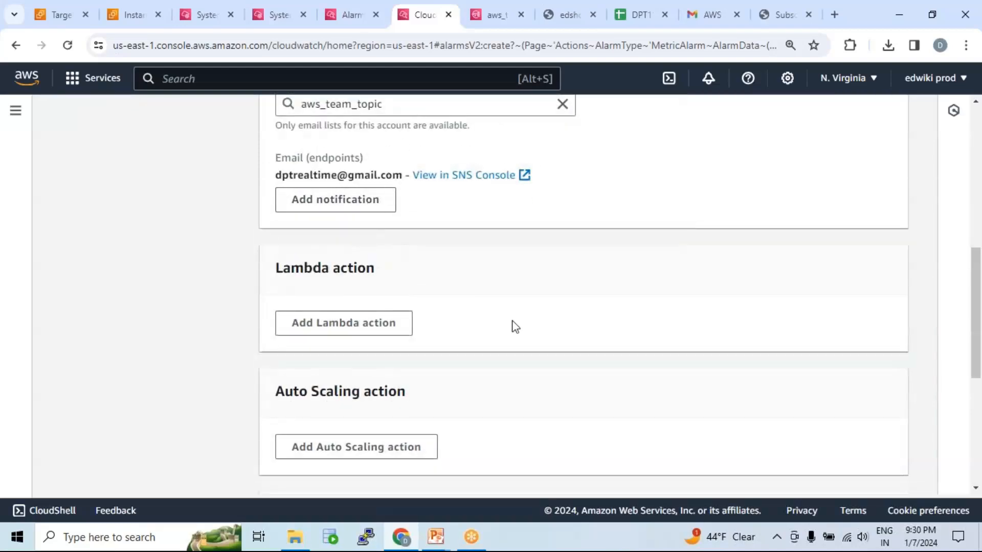
{"action": "scroll", "coordinate": [562, 348], "scroll_direction": "down", "scroll_amount": 6}
{"action": "left_click", "coordinate": [879, 469]}
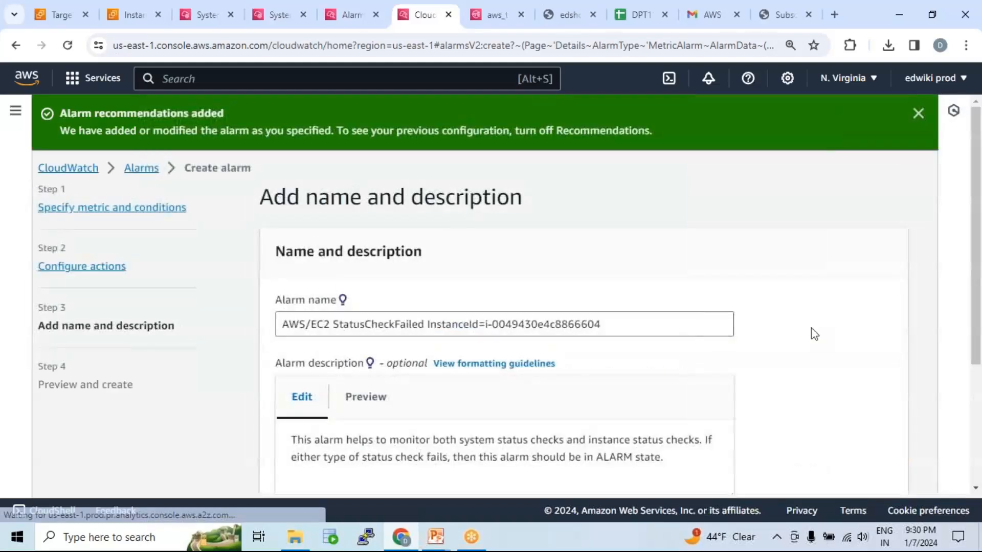
{"action": "scroll", "coordinate": [592, 351], "scroll_direction": "down", "scroll_amount": 4}
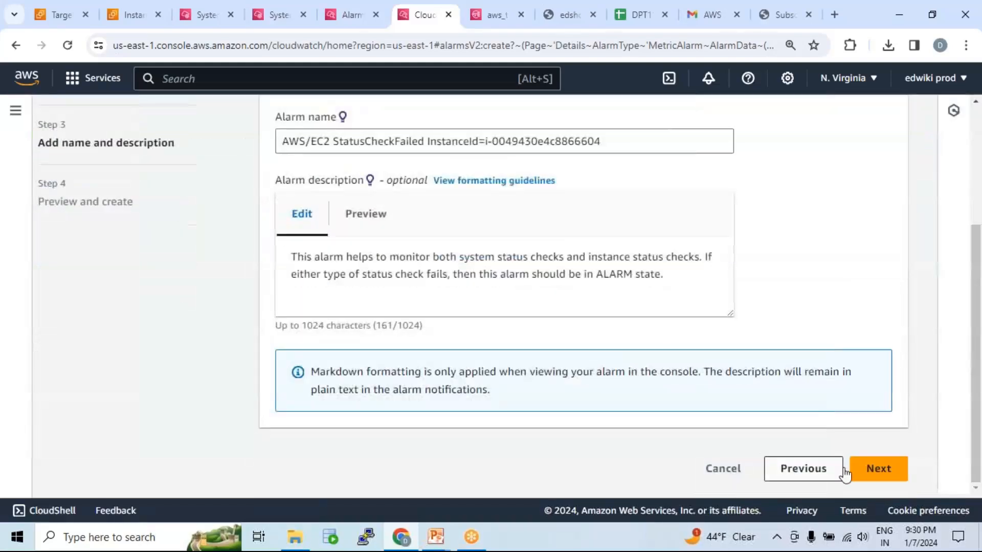
{"action": "left_click", "coordinate": [892, 469]}
Review the alarm's preview, including its actions and description, and create the alarm.
{"action": "scroll", "coordinate": [614, 327], "scroll_direction": "down", "scroll_amount": 5}
{"action": "scroll", "coordinate": [640, 335], "scroll_direction": "down", "scroll_amount": 10}
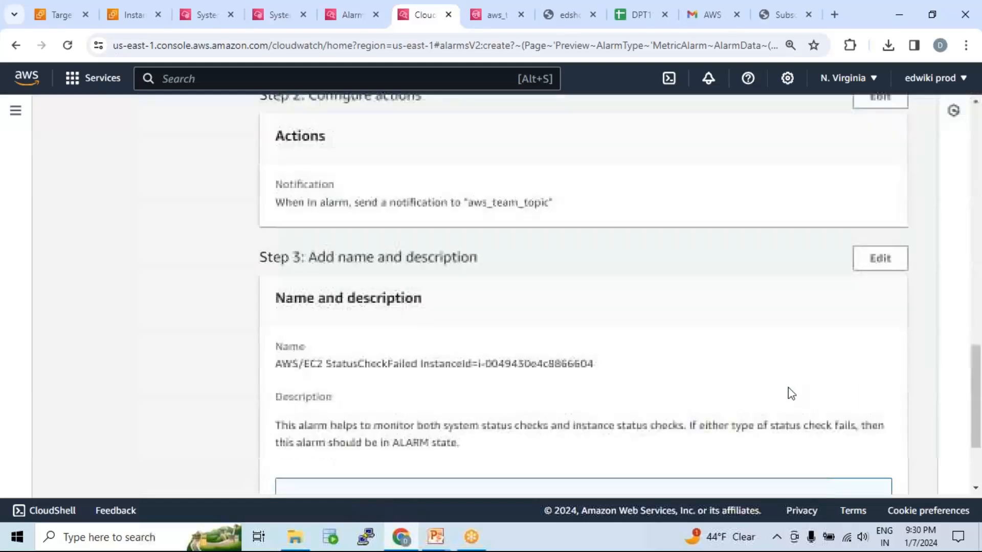
{"action": "left_click", "coordinate": [864, 469]}
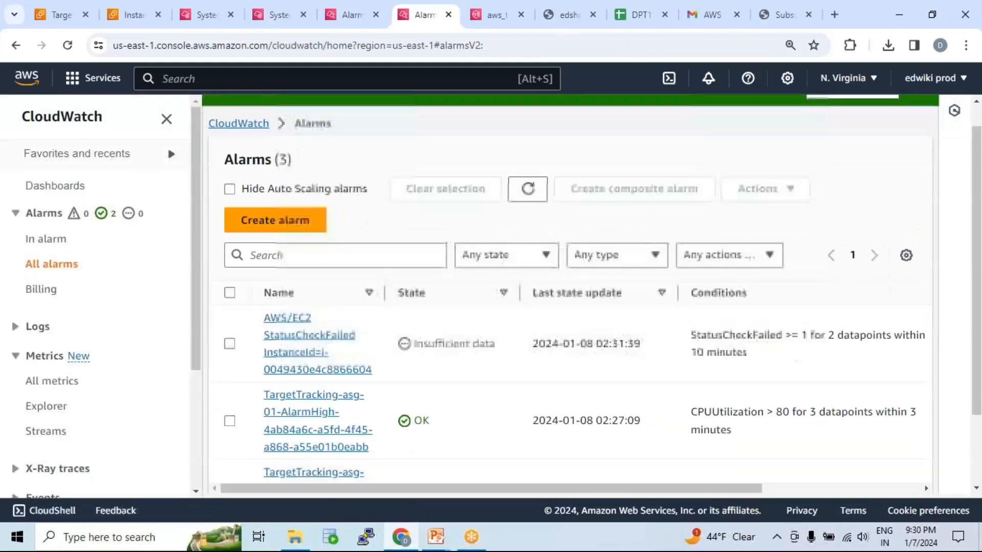
Examine the new StatusCheckFailed alarm's state and condition, refreshing the alarms list to check the states of all alarms.
{"action": "scroll", "coordinate": [456, 300], "scroll_direction": "down", "scroll_amount": 3}
{"action": "scroll", "coordinate": [456, 301], "scroll_direction": "up", "scroll_amount": 1}
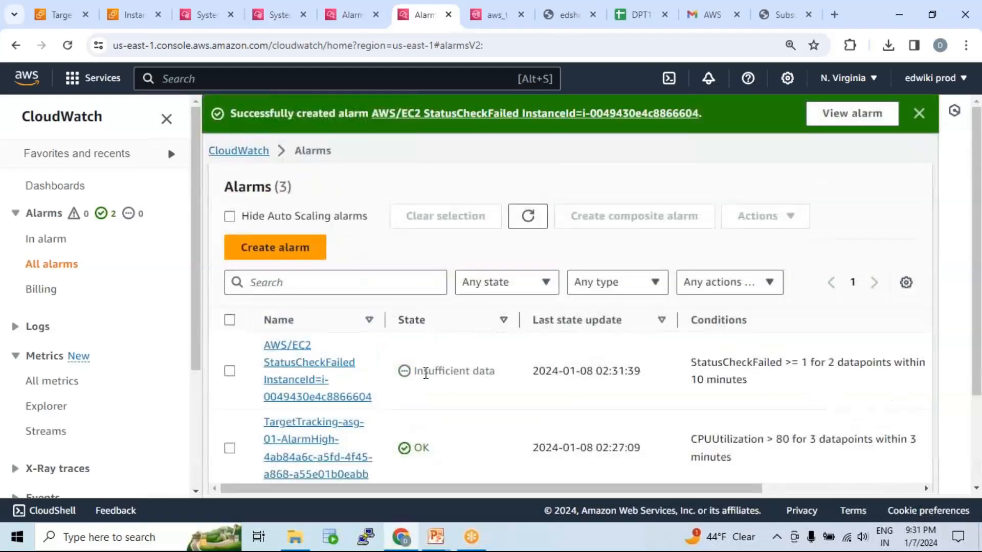
{"action": "left_click_drag", "start_coordinate": [414, 372], "coordinate": [501, 374]}
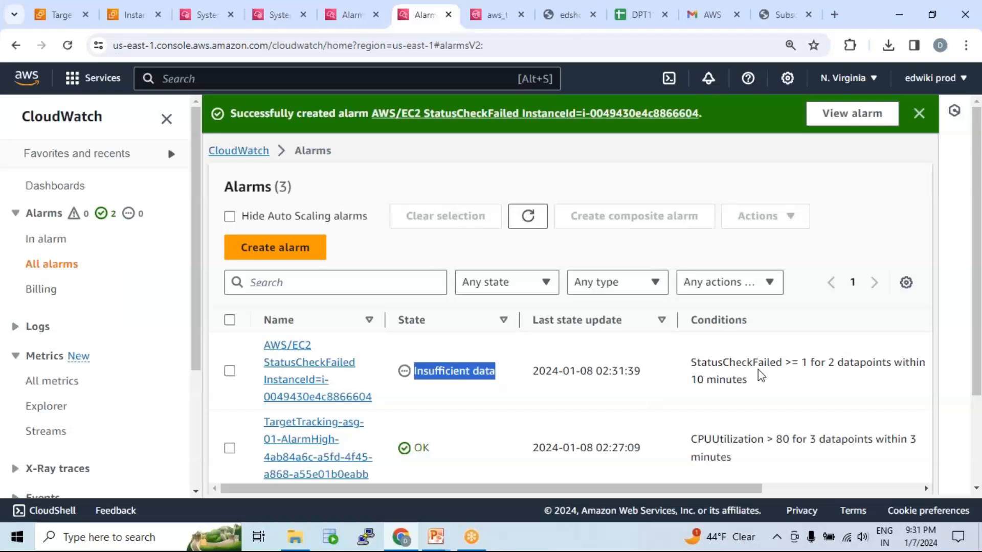
{"action": "left_click_drag", "start_coordinate": [693, 363], "coordinate": [801, 363]}
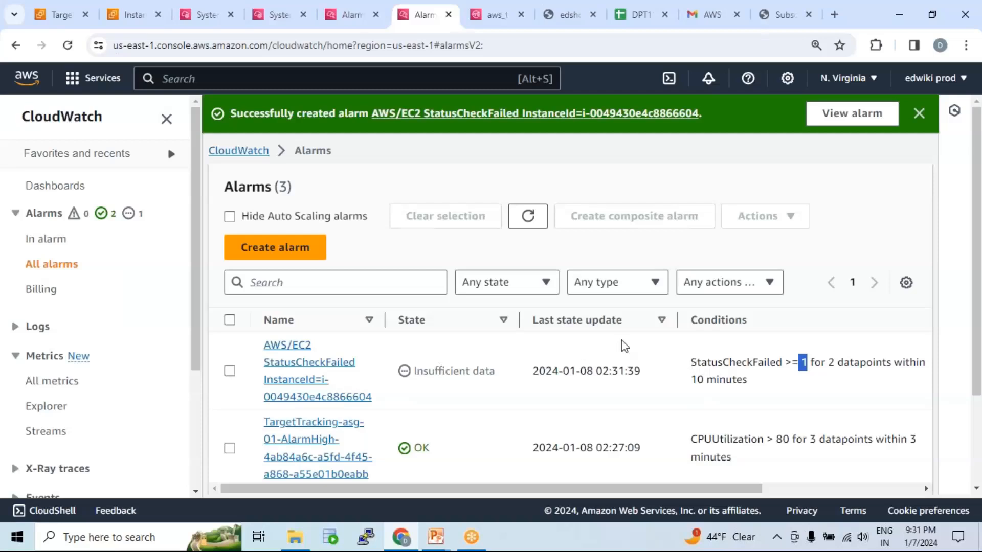
{"action": "left_click", "coordinate": [527, 215]}
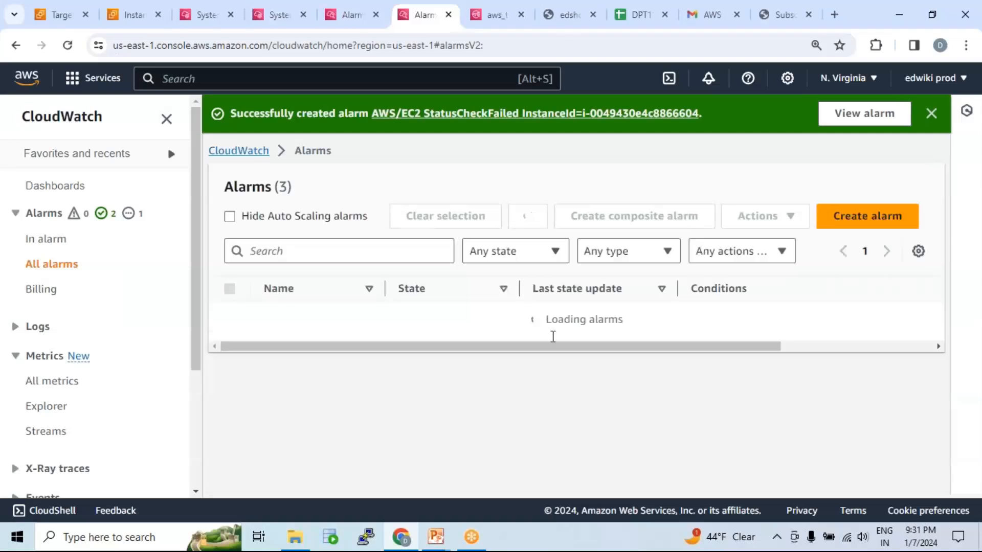
{"action": "scroll", "coordinate": [541, 338], "scroll_direction": "down", "scroll_amount": 2}
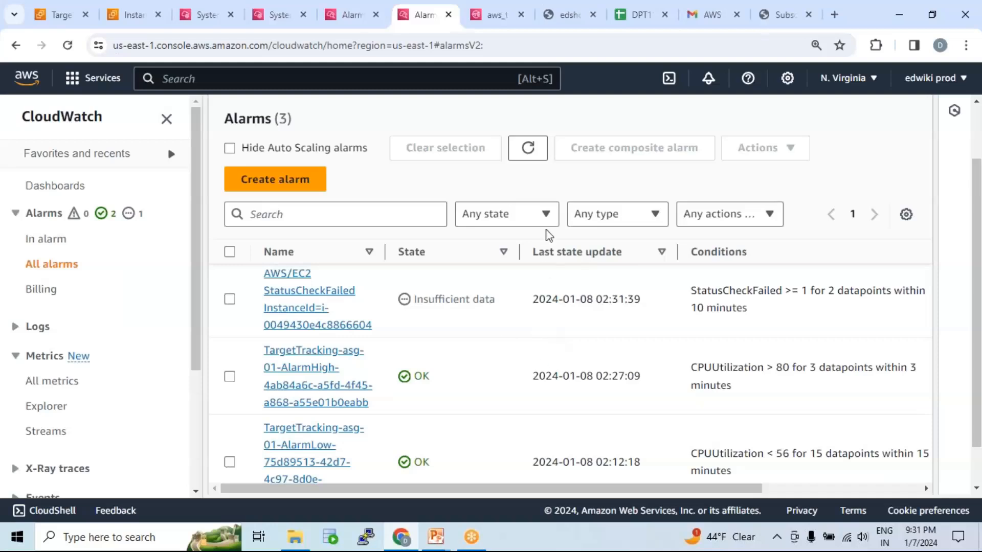
{"action": "left_click", "coordinate": [529, 160]}
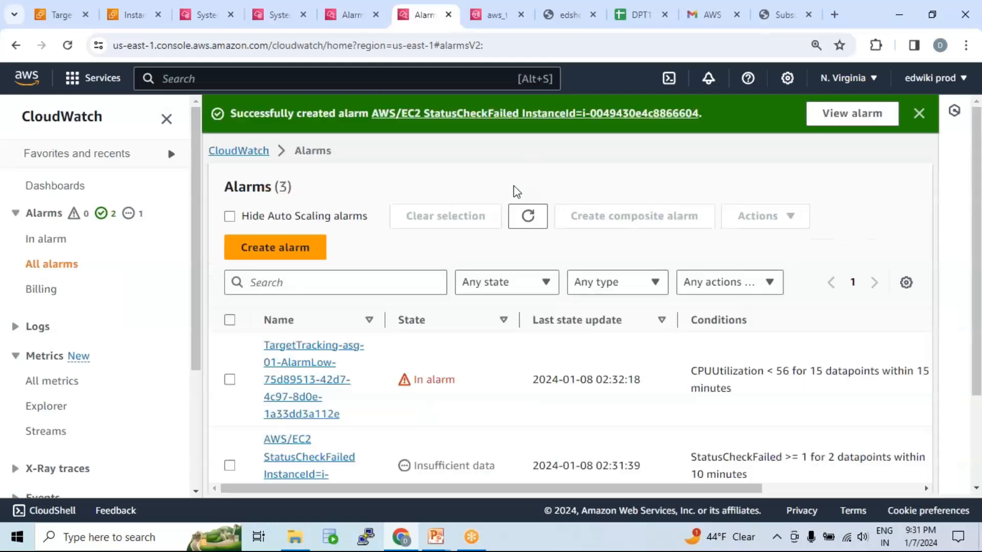
{"action": "scroll", "coordinate": [567, 354], "scroll_direction": "down", "scroll_amount": 1}
{"action": "scroll", "coordinate": [567, 355], "scroll_direction": "down", "scroll_amount": 2}
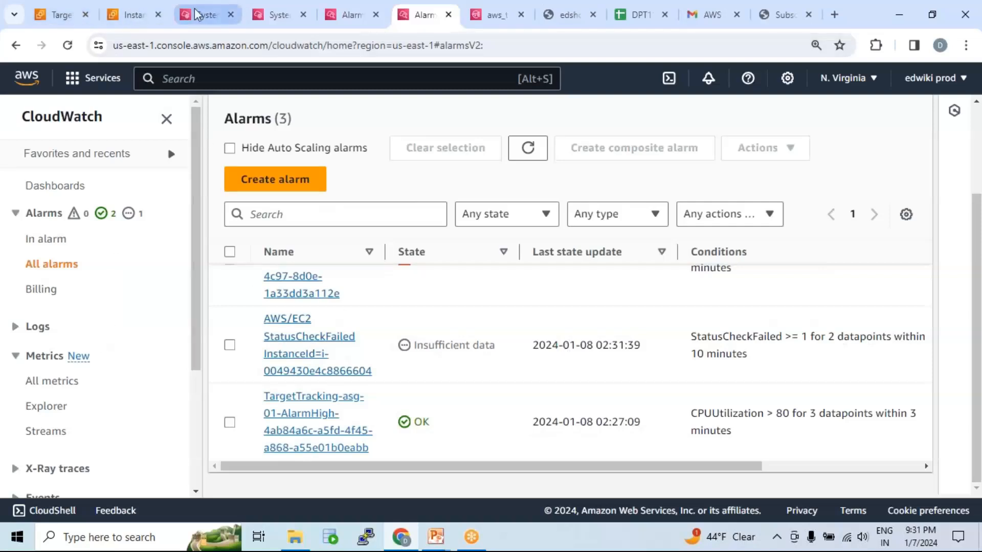
Open the target group, refresh its registered targets and examine each instance's port and health status.
{"action": "left_click", "coordinate": [124, 14]}
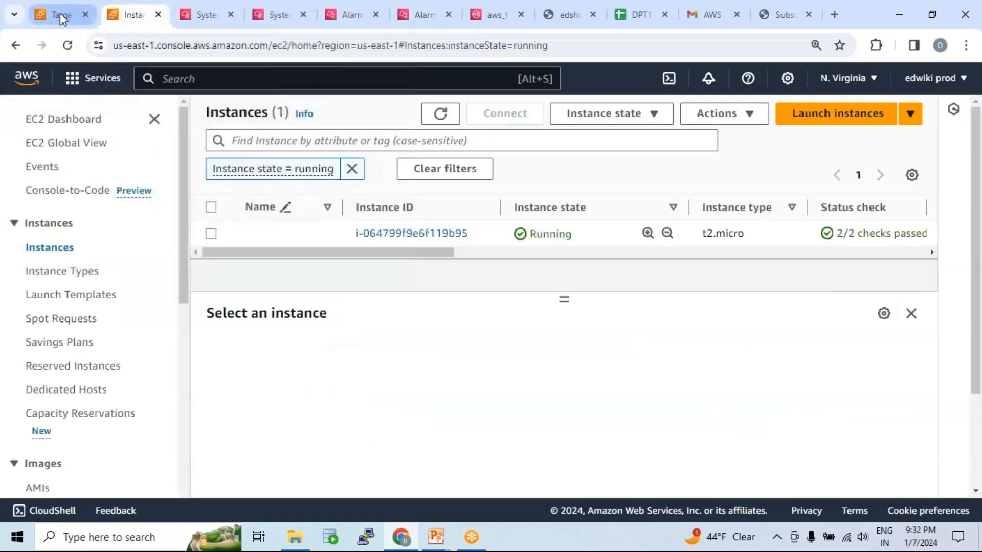
{"action": "left_click", "coordinate": [60, 14]}
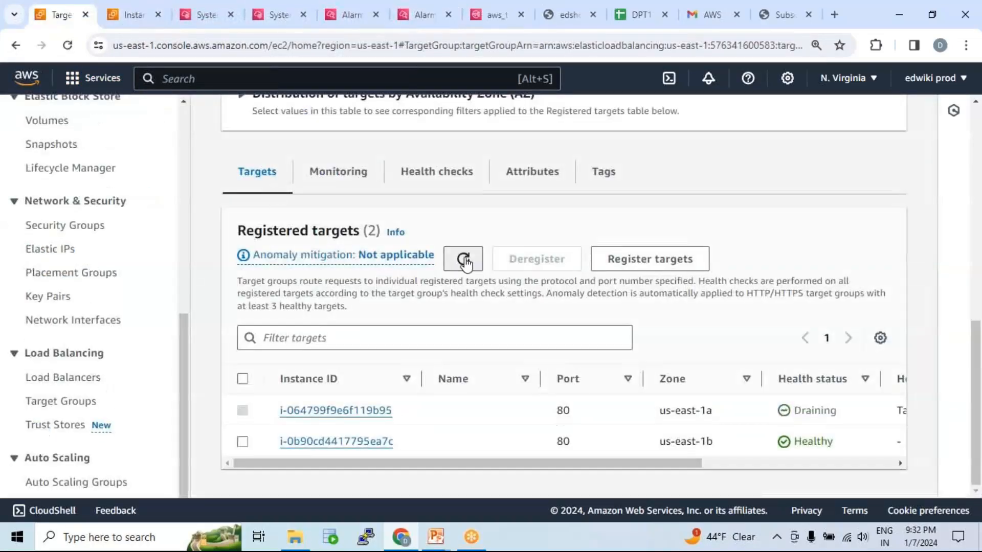
{"action": "left_click", "coordinate": [461, 260]}
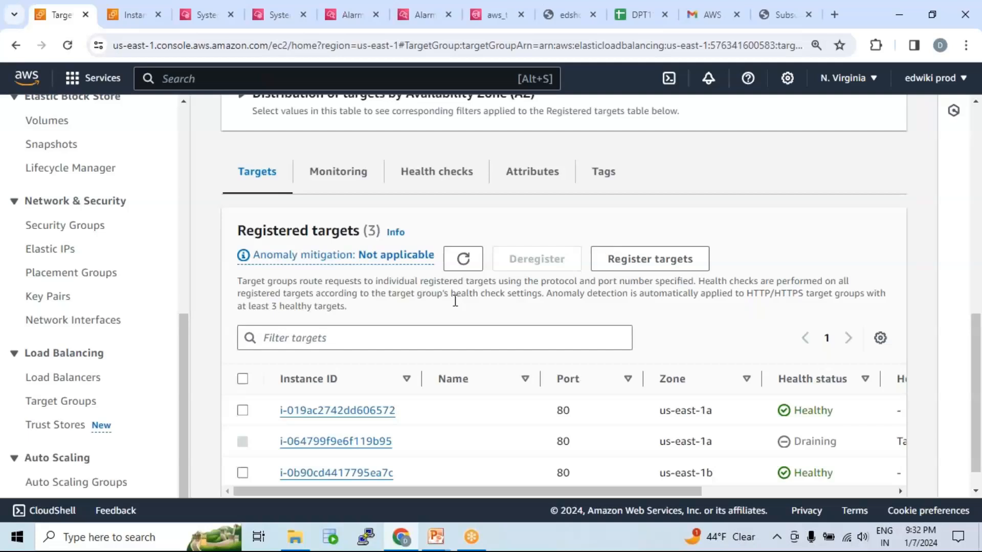
{"action": "scroll", "coordinate": [561, 407], "scroll_direction": "down", "scroll_amount": 1}
{"action": "double_click", "coordinate": [561, 379]}
{"action": "double_click", "coordinate": [561, 440]}
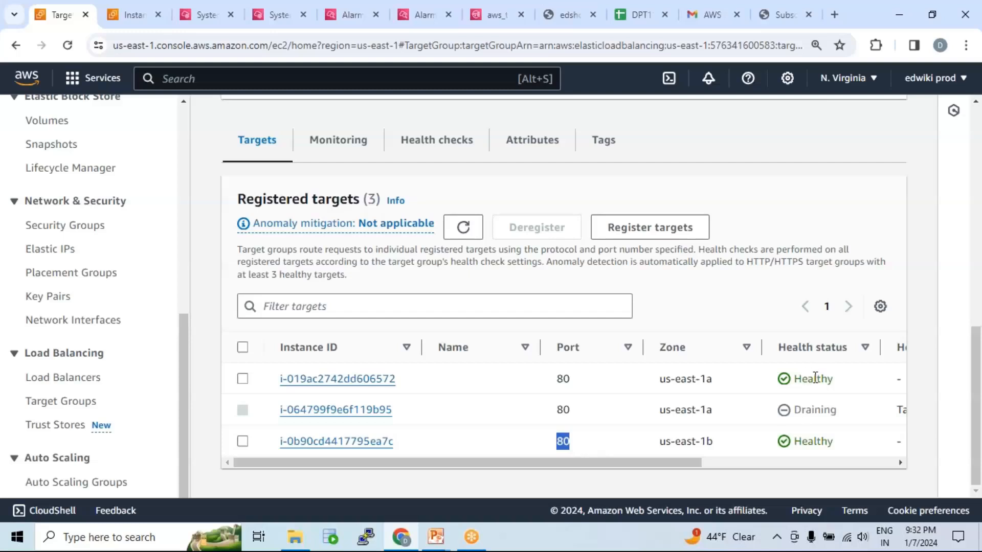
{"action": "left_click_drag", "start_coordinate": [843, 410], "coordinate": [793, 413]}
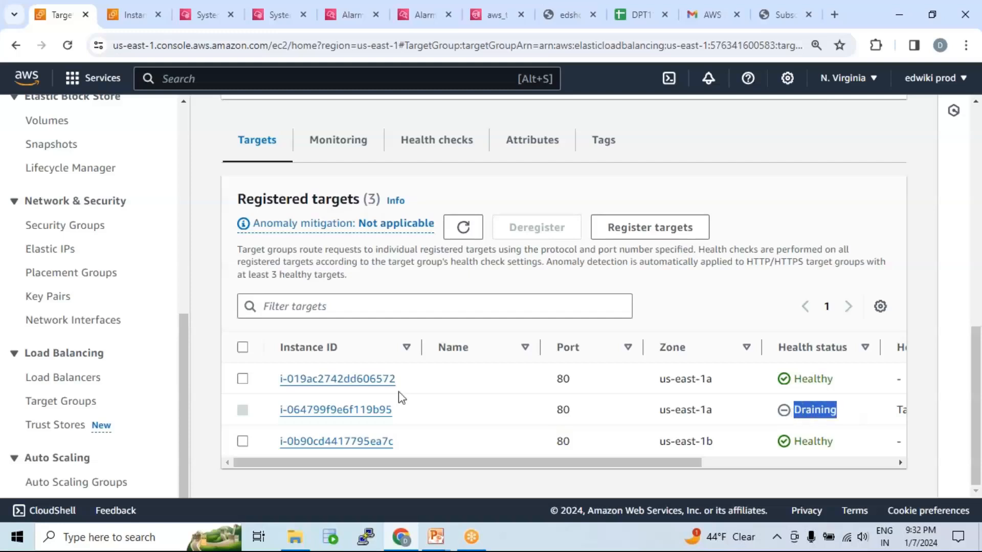
Open the Auto Scaling group asg-01 and examine its activity history for instance terminations and launches.
{"action": "scroll", "coordinate": [99, 214], "scroll_direction": "up", "scroll_amount": 3}
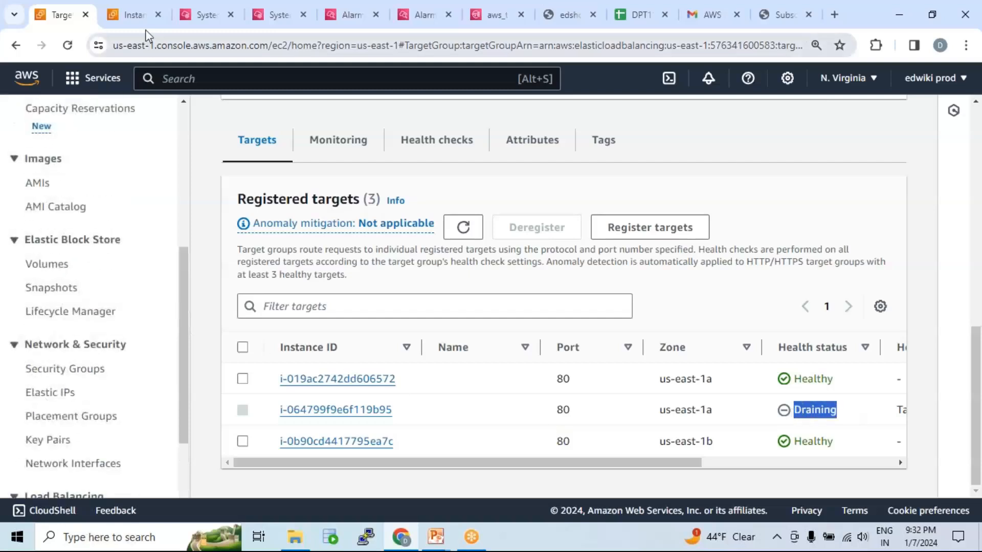
{"action": "left_click", "coordinate": [128, 14]}
{"action": "scroll", "coordinate": [136, 414], "scroll_direction": "down", "scroll_amount": 8}
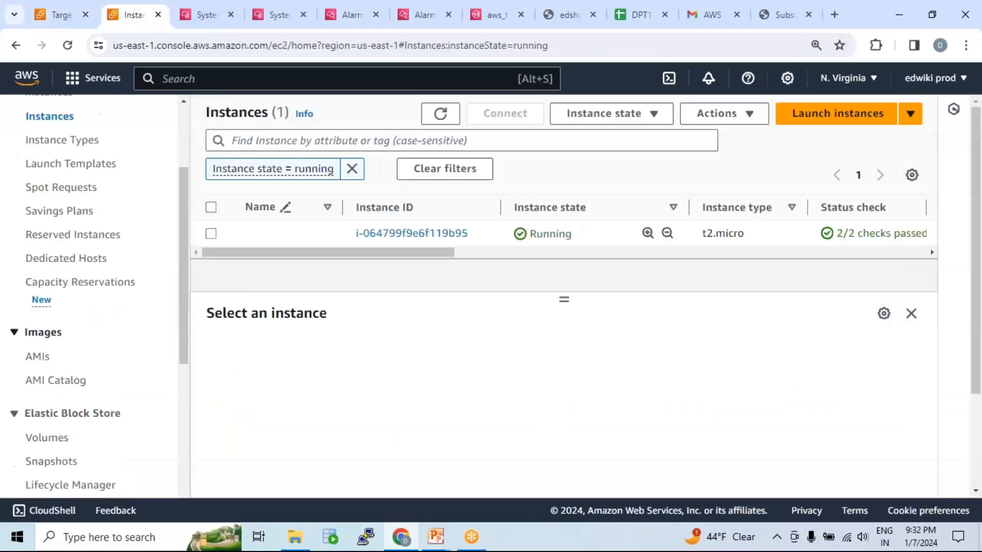
{"action": "left_click", "coordinate": [88, 485]}
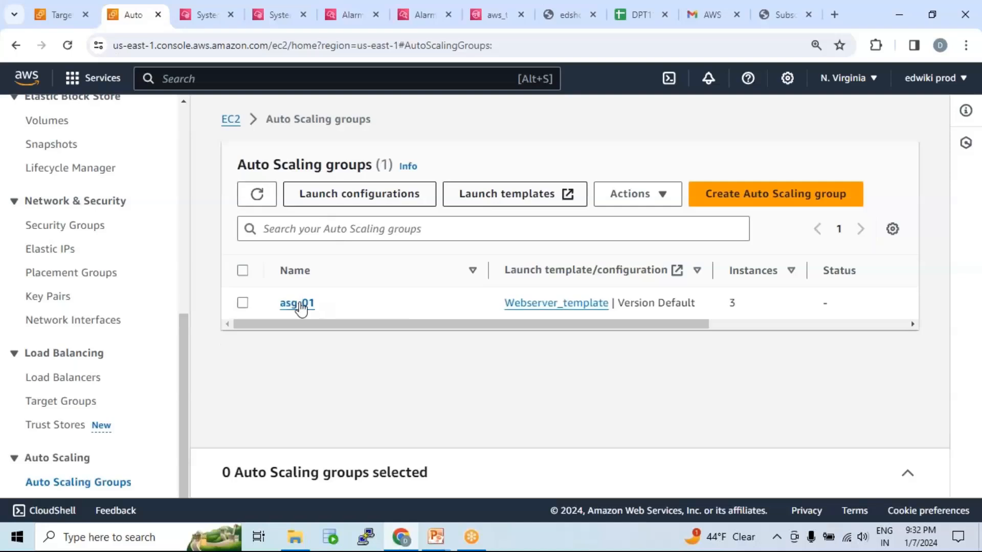
{"action": "left_click", "coordinate": [299, 306]}
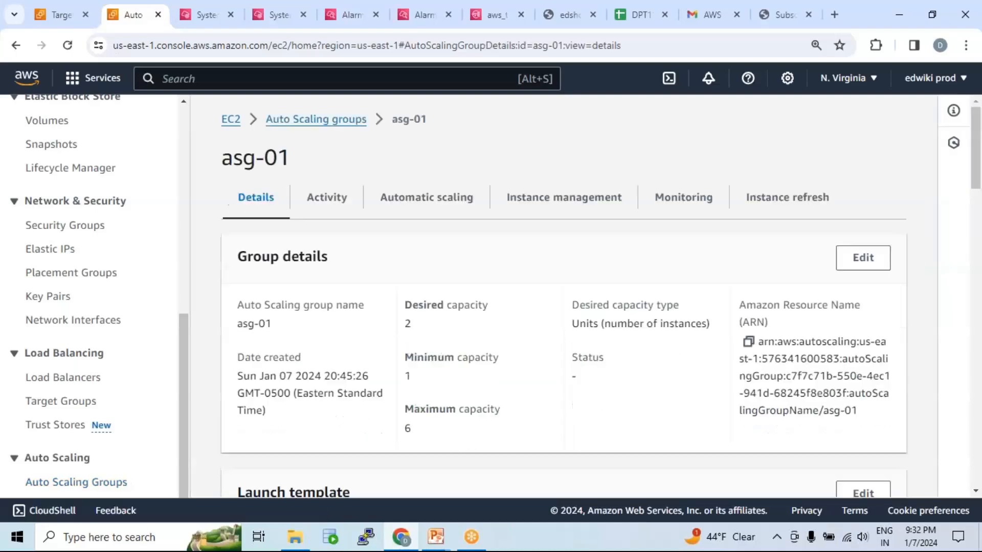
{"action": "left_click", "coordinate": [329, 200]}
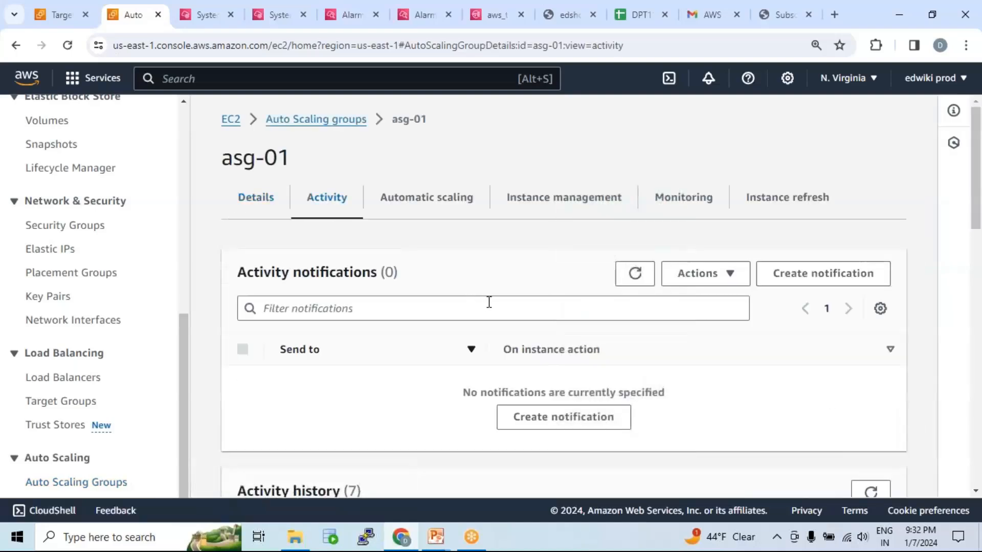
{"action": "scroll", "coordinate": [489, 302], "scroll_direction": "down", "scroll_amount": 8}
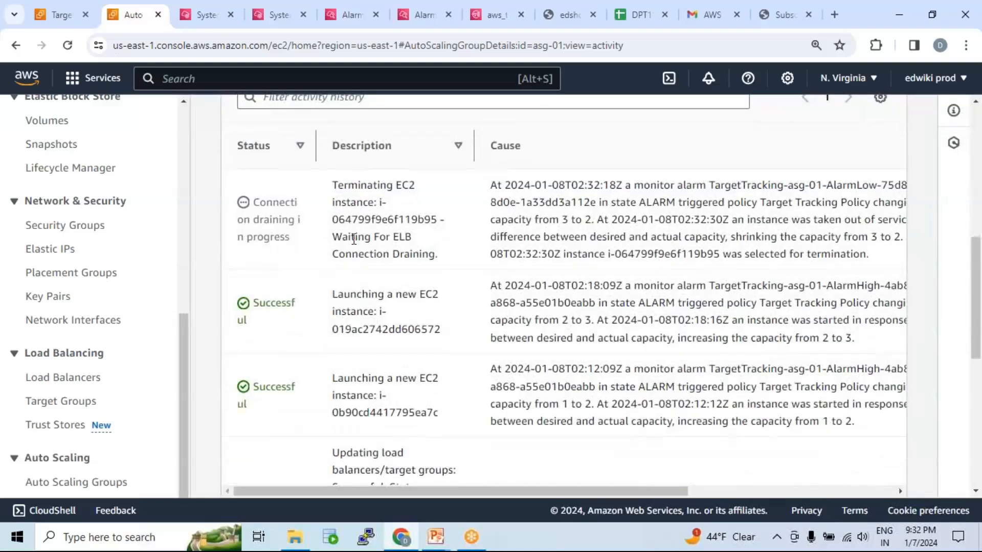
Examine the connection-draining instance's termination entry and compare the capacity changes in the causes of the latest scale-in and scale-out activities.
{"action": "left_click_drag", "start_coordinate": [334, 183], "coordinate": [457, 261]}
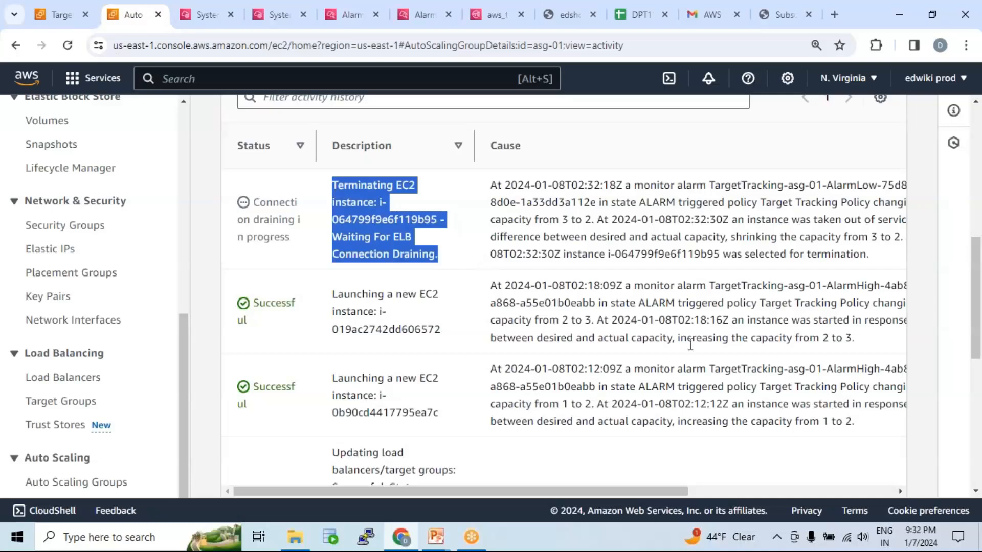
{"action": "left_click_drag", "start_coordinate": [844, 339], "coordinate": [855, 339]}
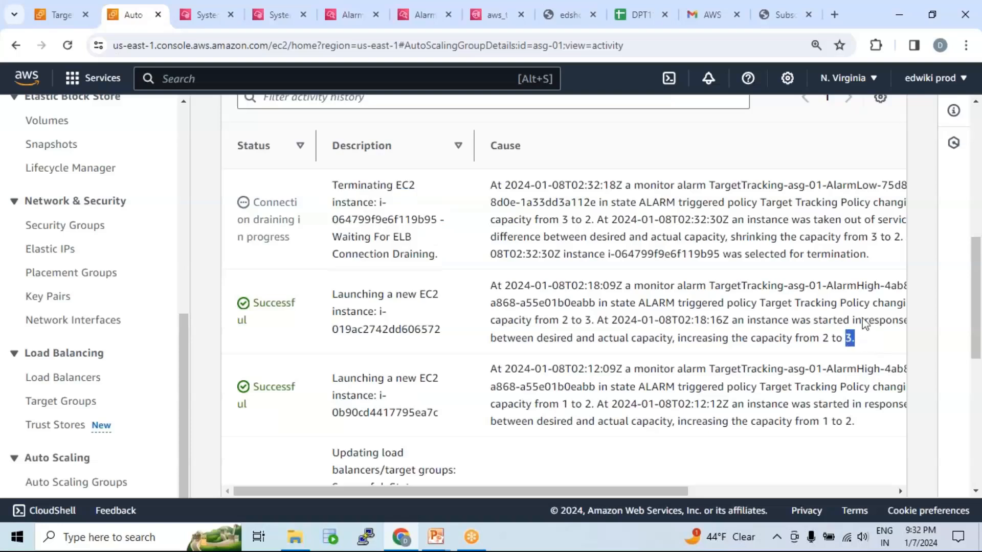
{"action": "left_click_drag", "start_coordinate": [878, 237], "coordinate": [825, 237]}
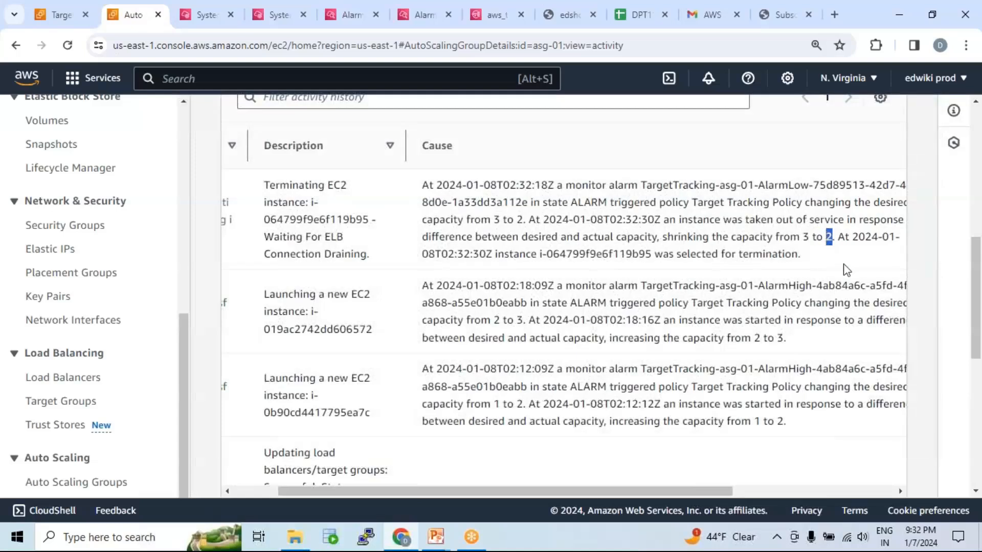
{"action": "left_click_drag", "start_coordinate": [468, 490], "coordinate": [386, 490]}
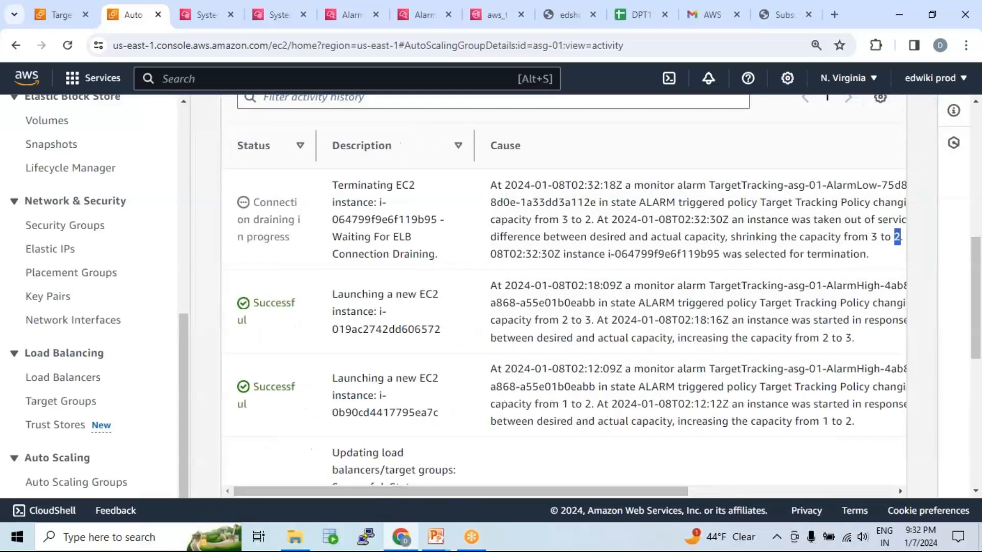
{"action": "scroll", "coordinate": [445, 351], "scroll_direction": "up", "scroll_amount": 2}
{"action": "scroll", "coordinate": [454, 353], "scroll_direction": "up", "scroll_amount": 5}
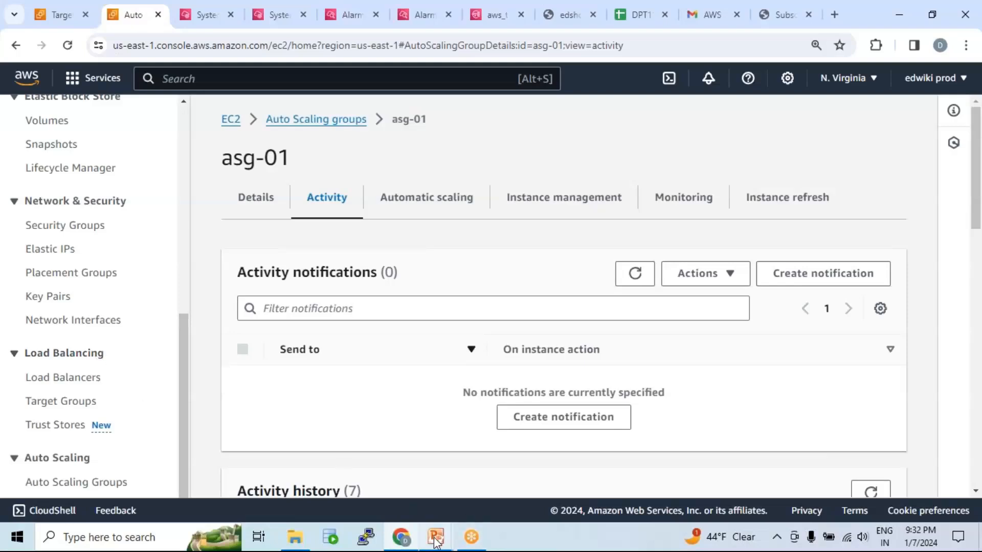
Switch to the ASG presentation in PowerPoint and show slide 4.
{"action": "mouse_move", "coordinate": [437, 541]}
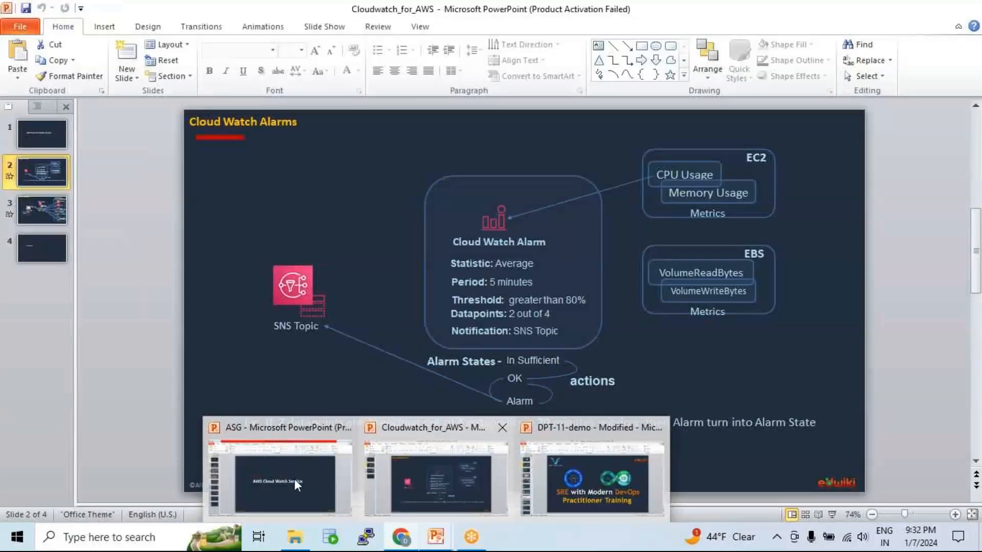
{"action": "left_click", "coordinate": [287, 475]}
{"action": "left_click", "coordinate": [44, 241]}
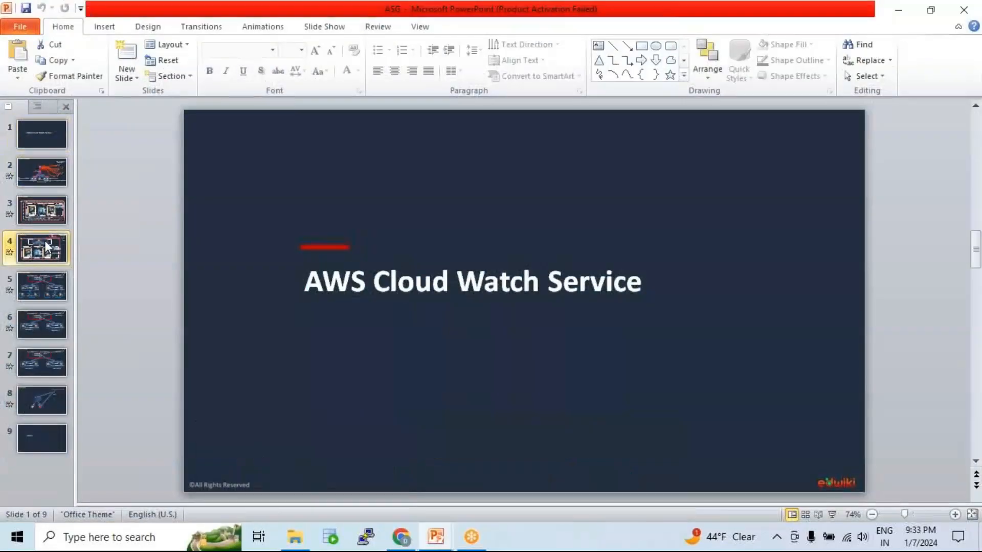
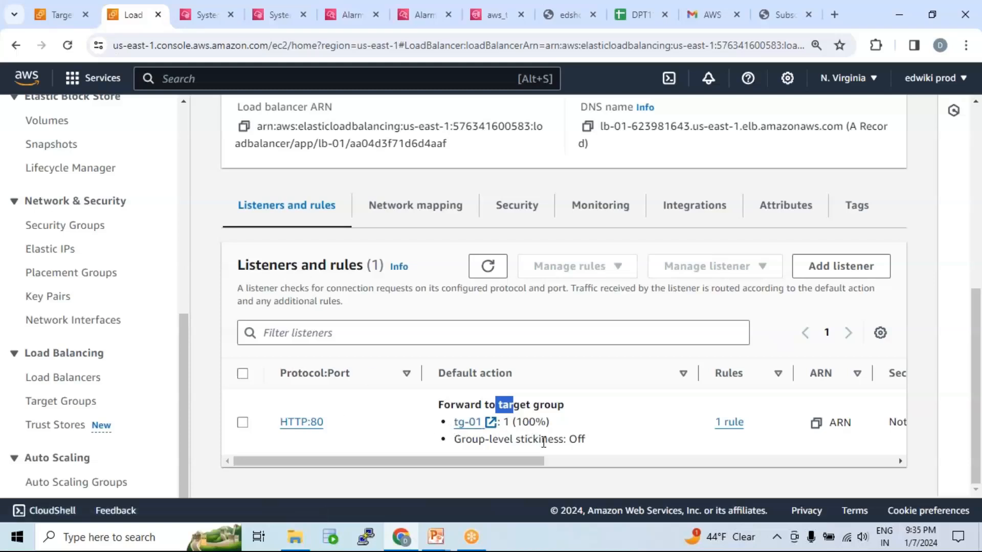
Open the rules of lb-01's HTTP:80 listener and start adding a rule named rule2.
{"action": "left_click_drag", "start_coordinate": [537, 461], "coordinate": [512, 467]}
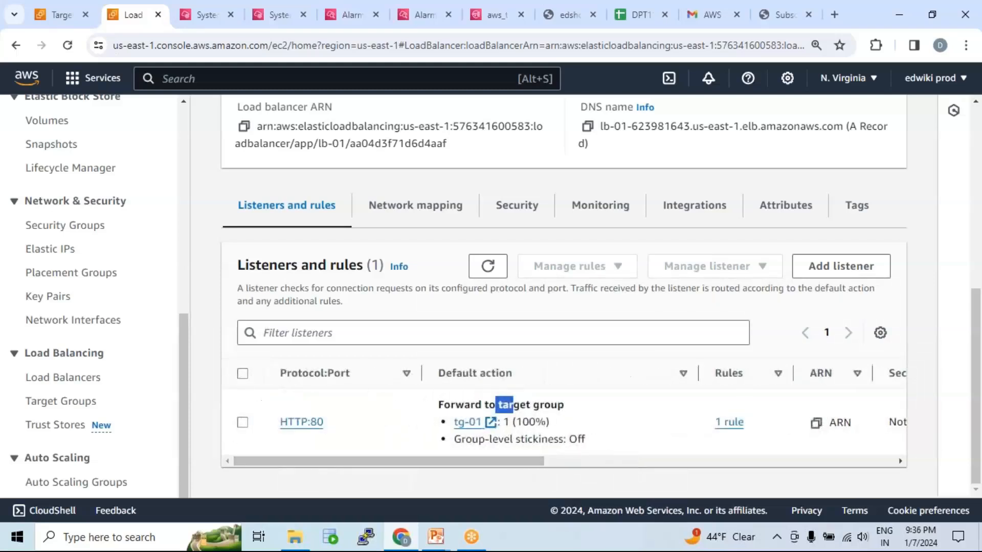
{"action": "left_click", "coordinate": [730, 425]}
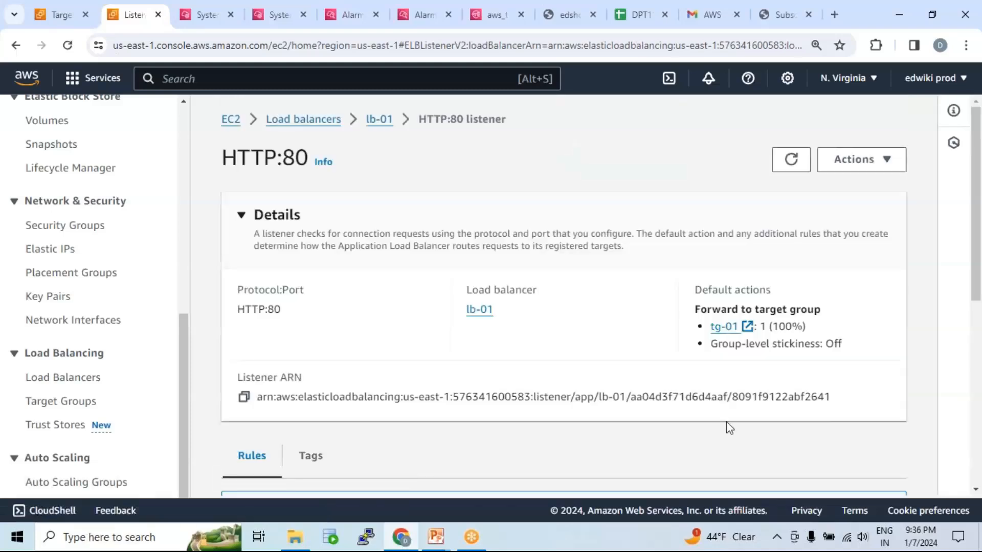
{"action": "scroll", "coordinate": [535, 311], "scroll_direction": "down", "scroll_amount": 7}
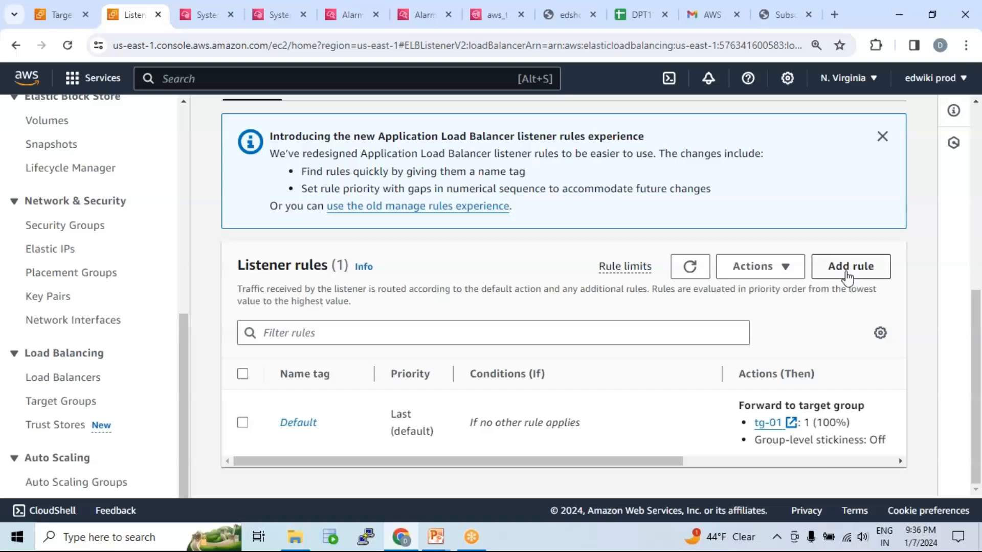
{"action": "left_click", "coordinate": [863, 272]}
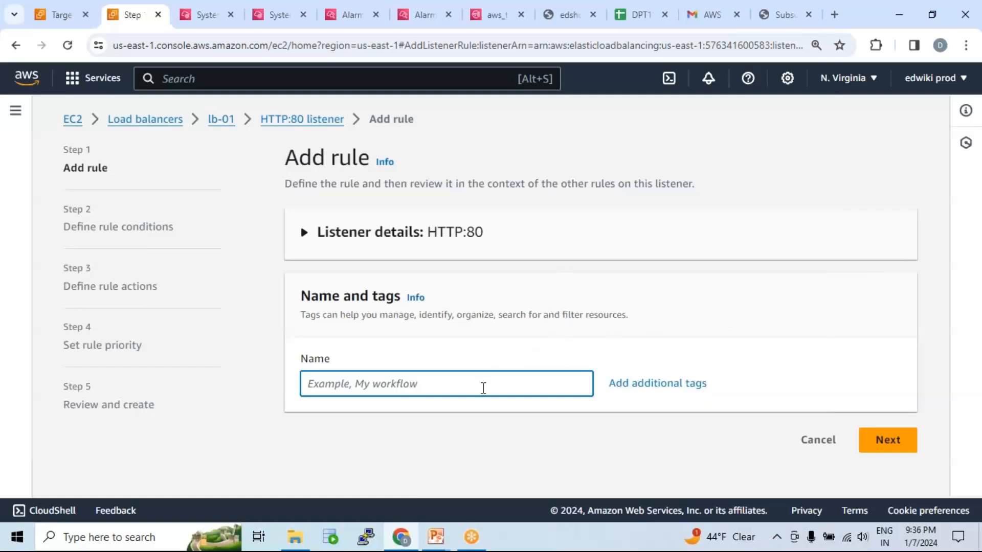
{"action": "type", "text": "ru;"}
{"action": "key", "text": "BackSpace"}
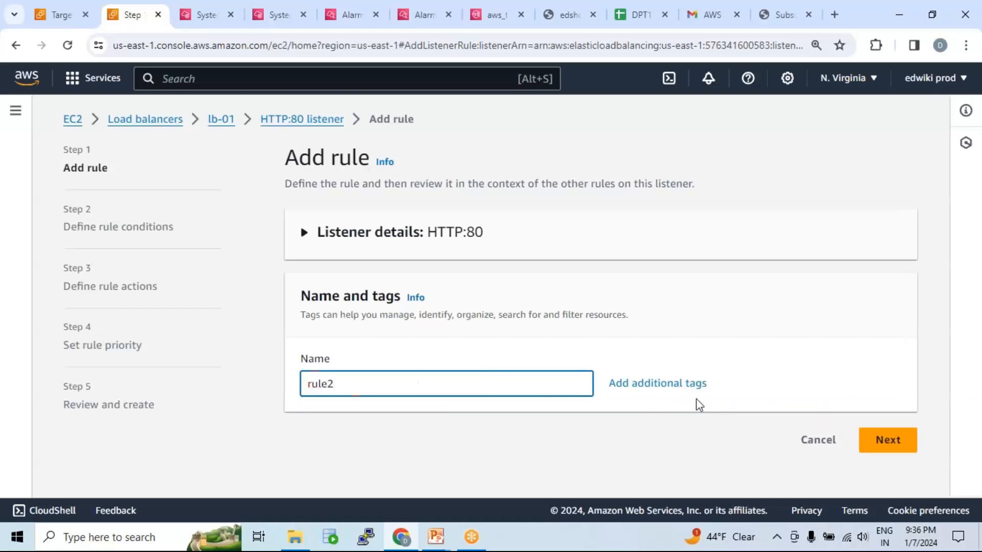
{"action": "left_click", "coordinate": [879, 442]}
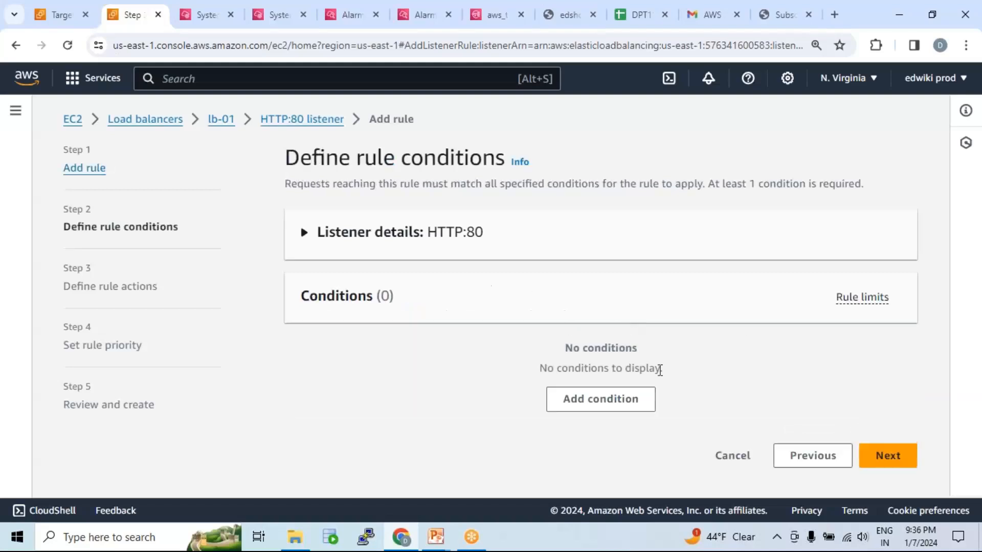
Add a host header condition with the value edueki.com to the rule and proceed to the rule actions.
{"action": "left_click", "coordinate": [607, 401]}
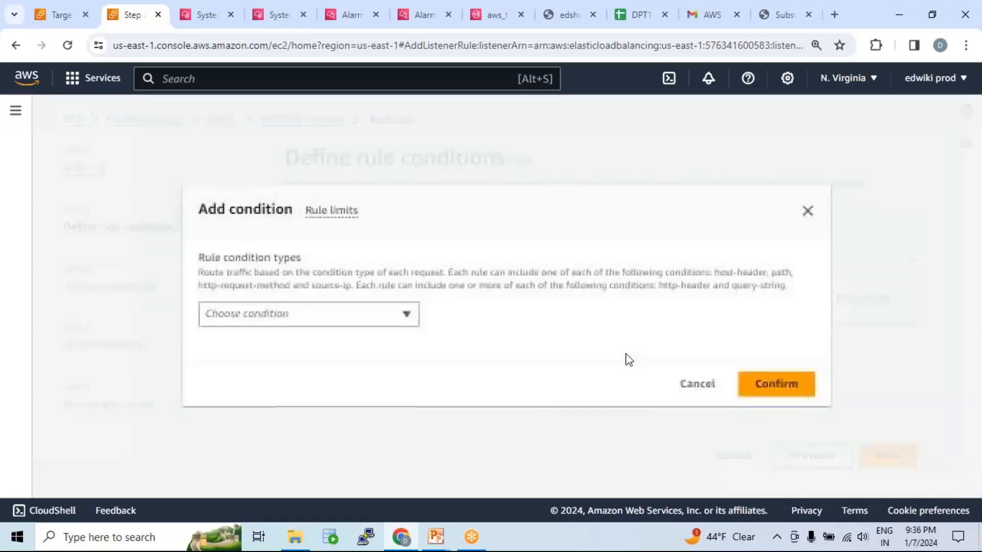
{"action": "left_click", "coordinate": [389, 314]}
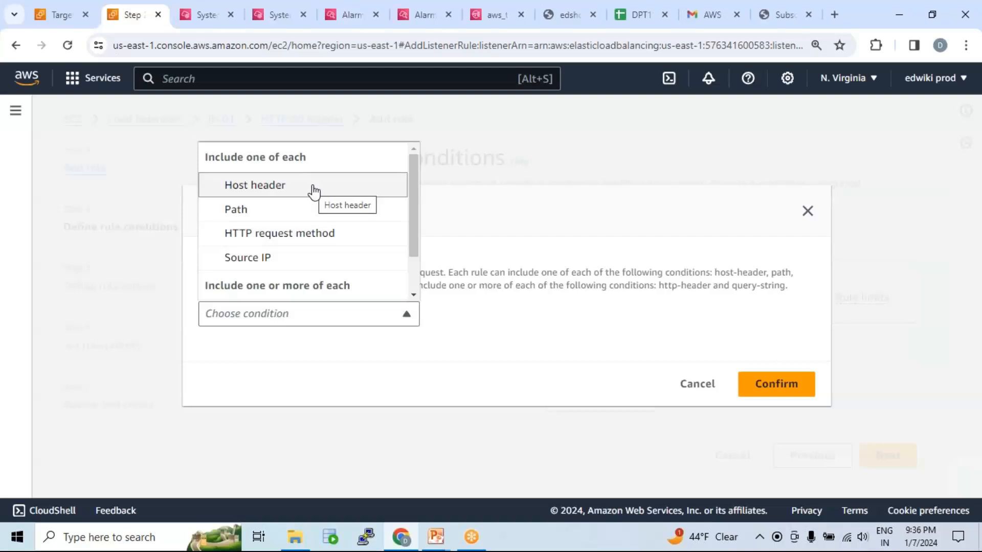
{"action": "left_click", "coordinate": [281, 191]}
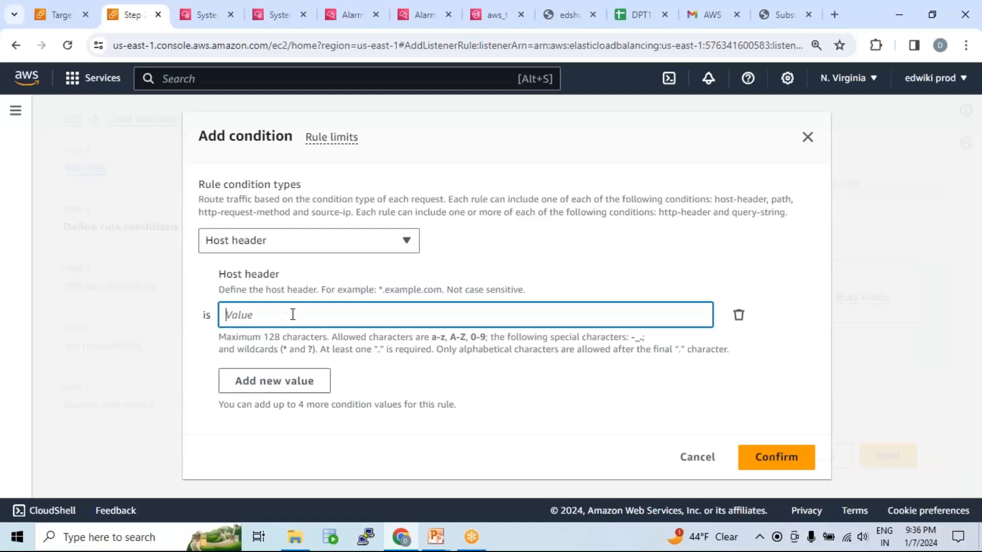
{"action": "type", "text": "eduekki.com"}
{"action": "left_click", "coordinate": [763, 462]}
{"action": "scroll", "coordinate": [517, 388], "scroll_direction": "down", "scroll_amount": 2}
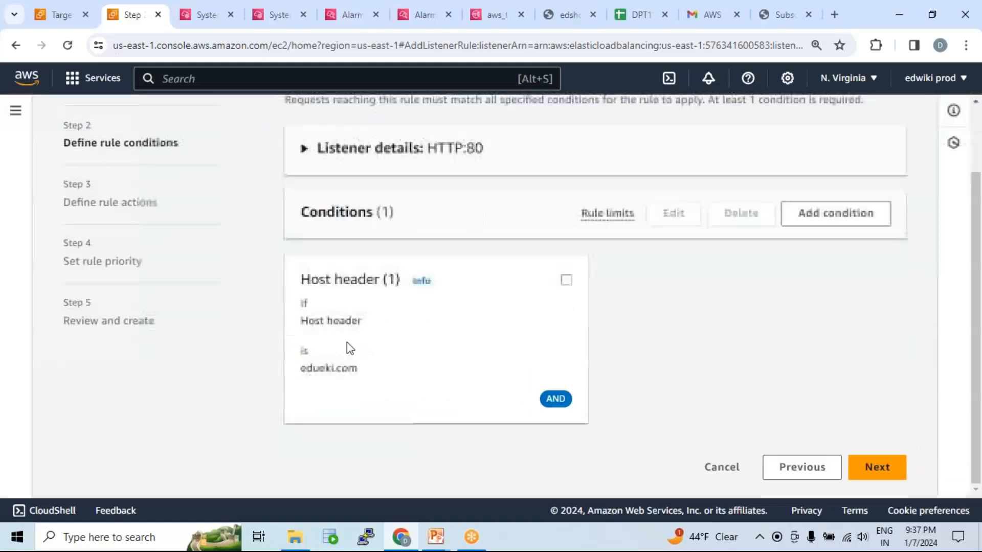
{"action": "left_click_drag", "start_coordinate": [301, 298], "coordinate": [366, 321]}
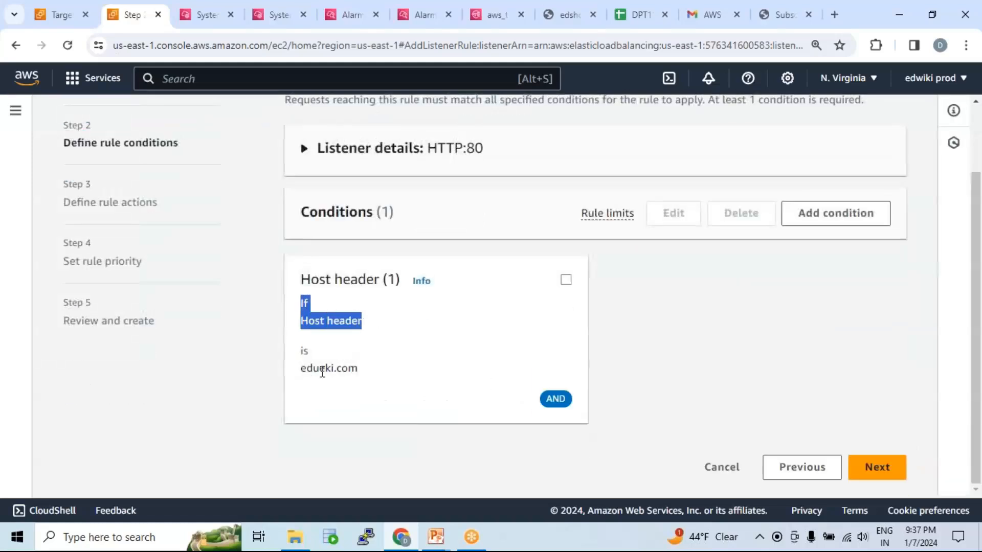
{"action": "left_click_drag", "start_coordinate": [311, 373], "coordinate": [389, 381]}
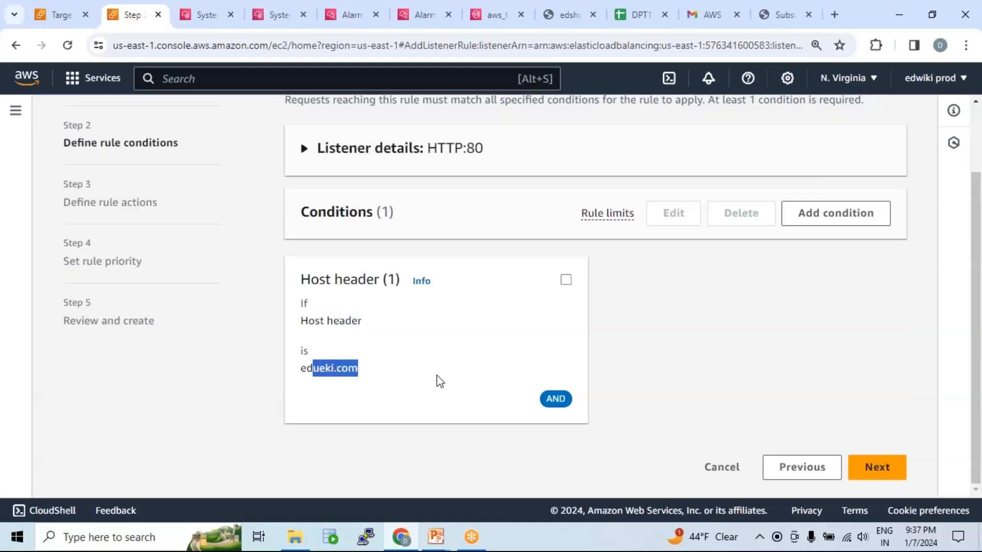
{"action": "left_click", "coordinate": [895, 471]}
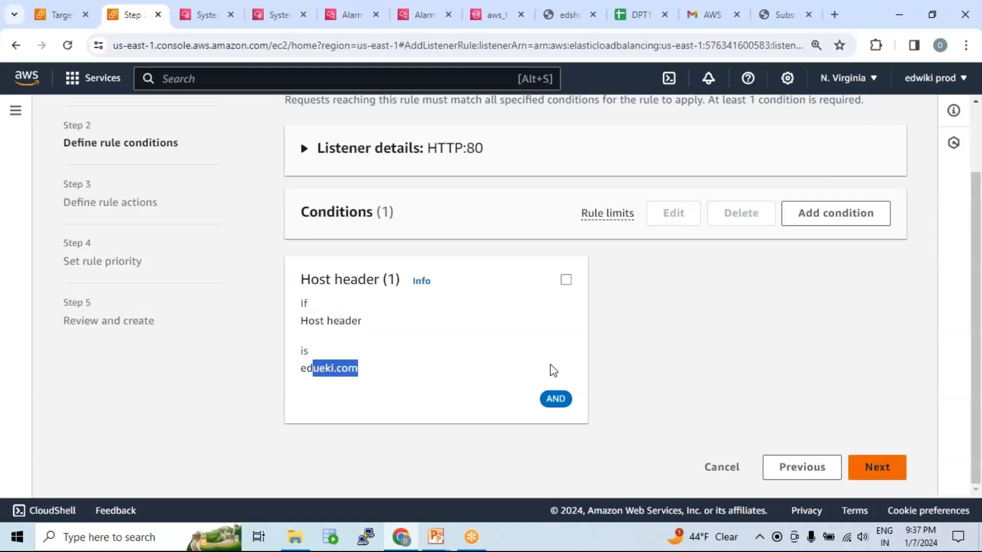
Set the rule's action to forward to target group tg-01 and proceed to the rule priority.
{"action": "scroll", "coordinate": [511, 343], "scroll_direction": "down", "scroll_amount": 3}
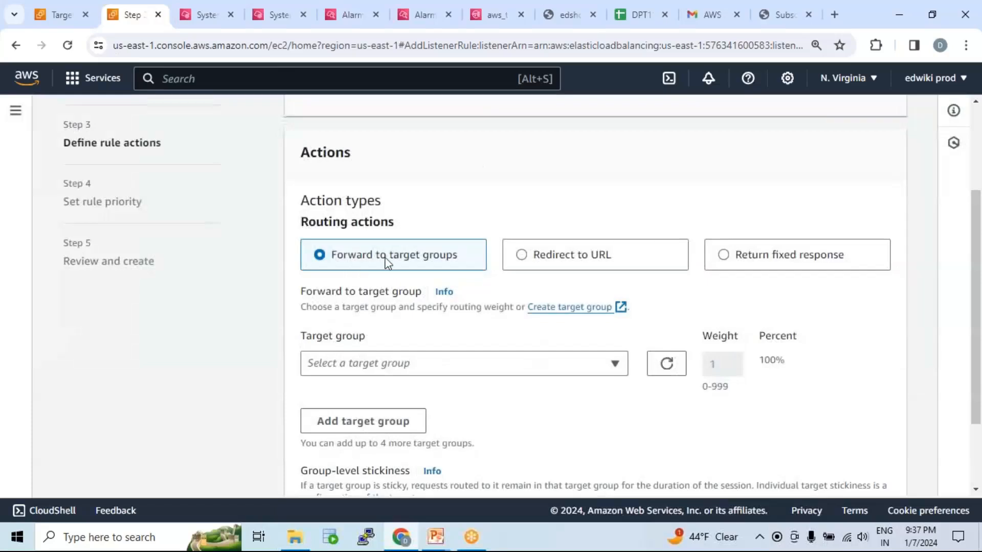
{"action": "left_click", "coordinate": [431, 367]}
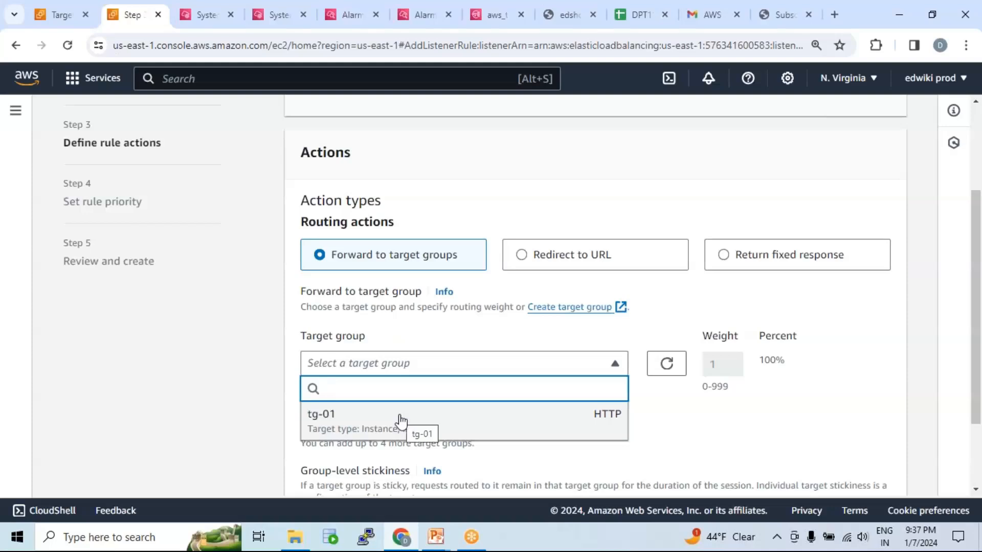
{"action": "scroll", "coordinate": [433, 305], "scroll_direction": "up", "scroll_amount": 3}
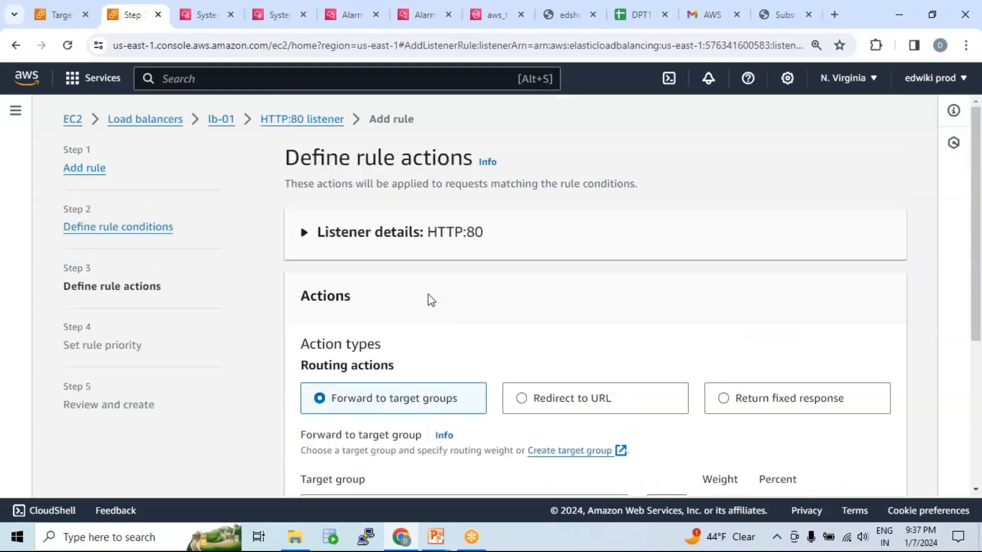
{"action": "scroll", "coordinate": [440, 261], "scroll_direction": "down", "scroll_amount": 5}
{"action": "left_click", "coordinate": [441, 261]}
{"action": "left_click", "coordinate": [389, 325]}
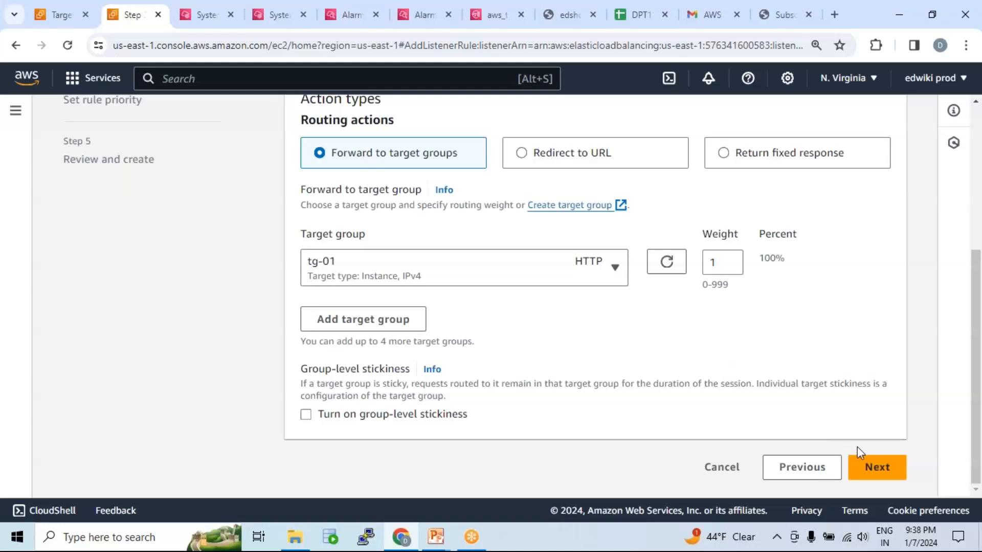
{"action": "left_click", "coordinate": [877, 466]}
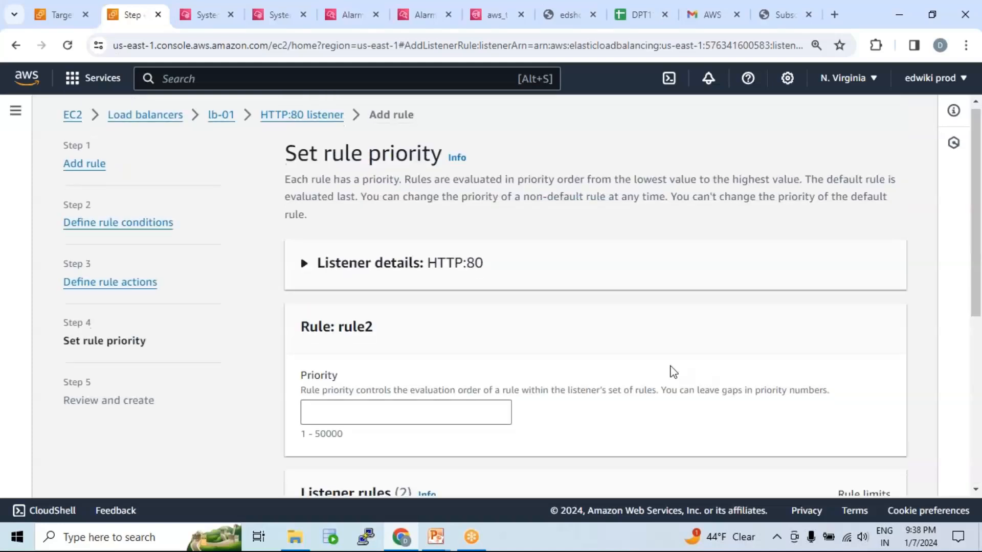
Compare the conditions and forwarding actions of rule2 and the default rule in the listener rules list.
{"action": "scroll", "coordinate": [673, 369], "scroll_direction": "down", "scroll_amount": 5}
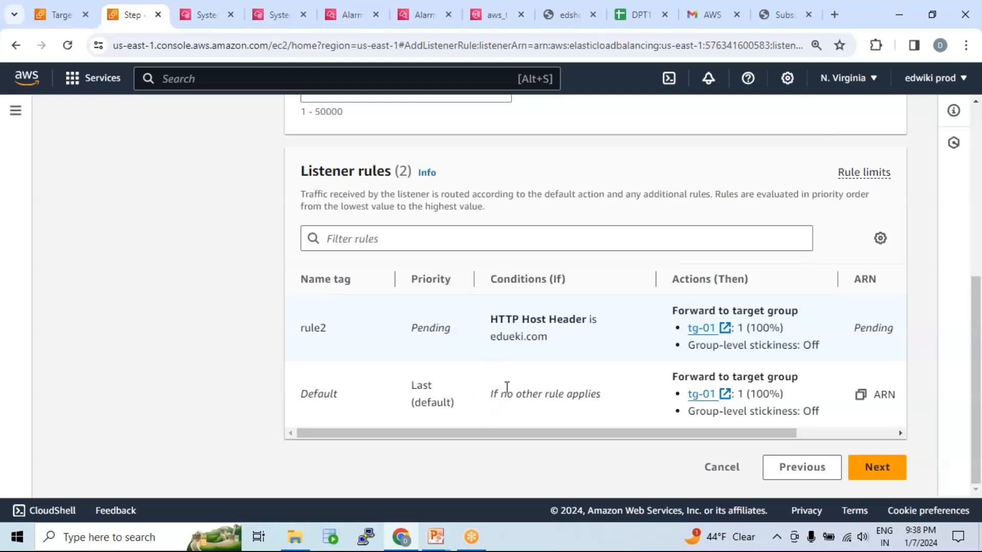
{"action": "left_click_drag", "start_coordinate": [315, 399], "coordinate": [355, 399]}
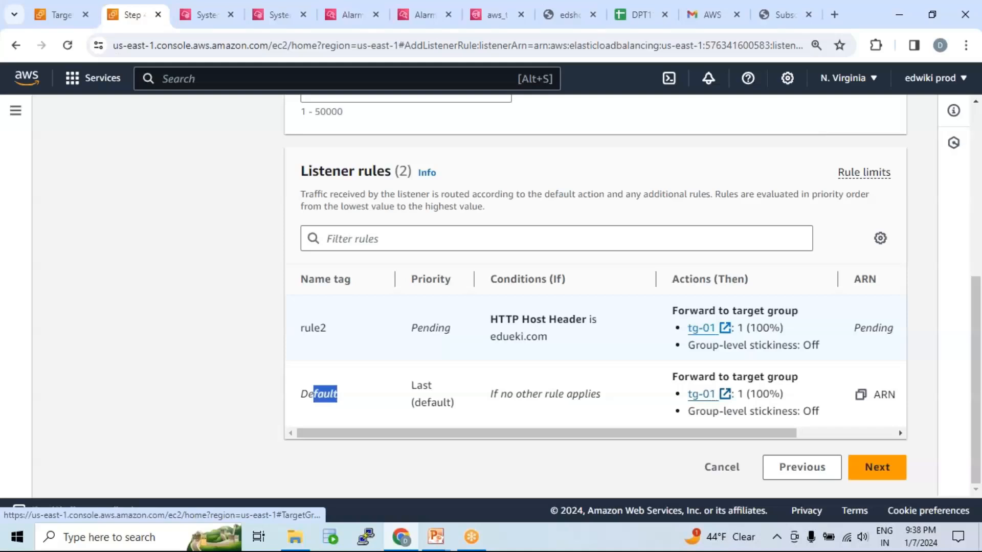
{"action": "left_click_drag", "start_coordinate": [490, 337], "coordinate": [548, 336]}
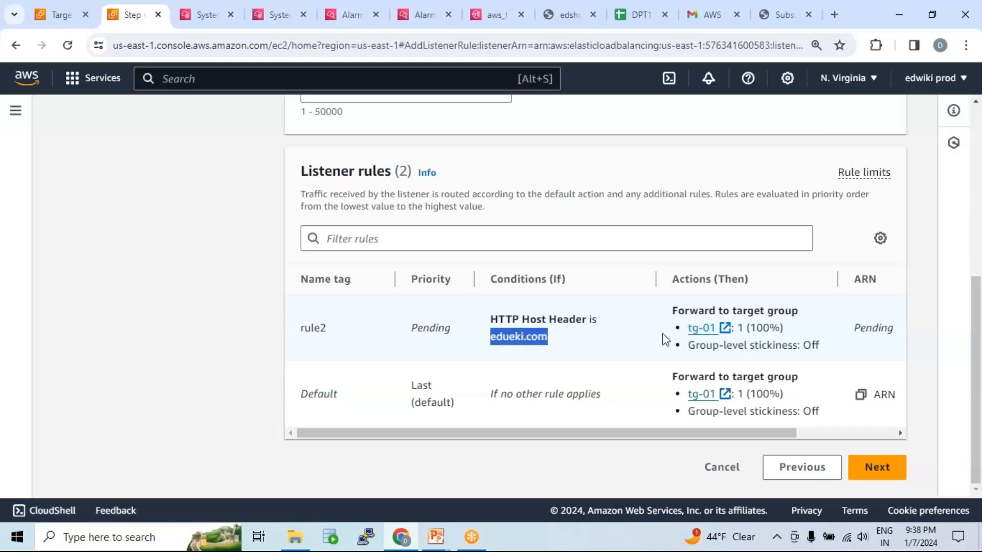
{"action": "left_click_drag", "start_coordinate": [748, 327], "coordinate": [664, 334]}
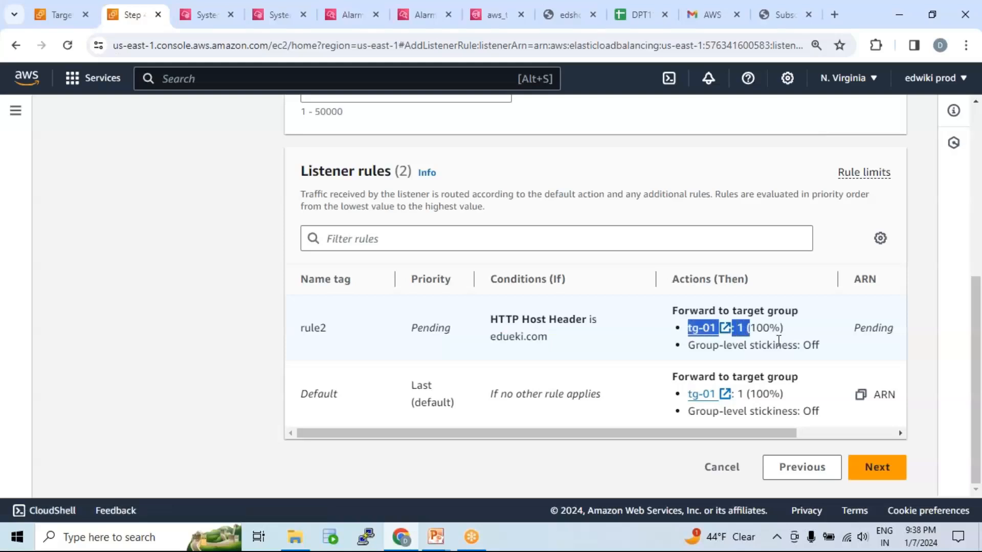
{"action": "left_click_drag", "start_coordinate": [777, 433], "coordinate": [886, 437]}
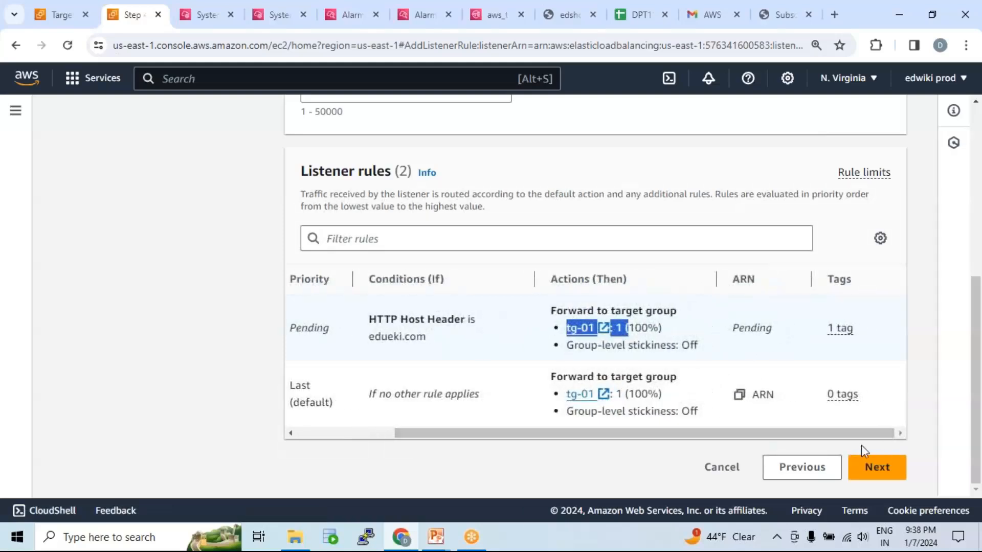
{"action": "left_click_drag", "start_coordinate": [500, 439], "coordinate": [367, 438]}
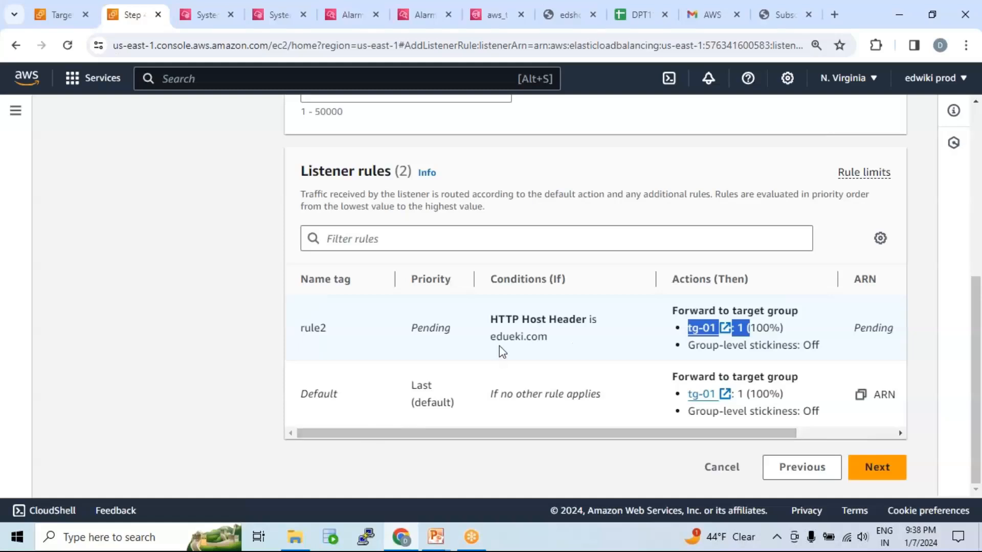
{"action": "left_click_drag", "start_coordinate": [491, 320], "coordinate": [563, 340]}
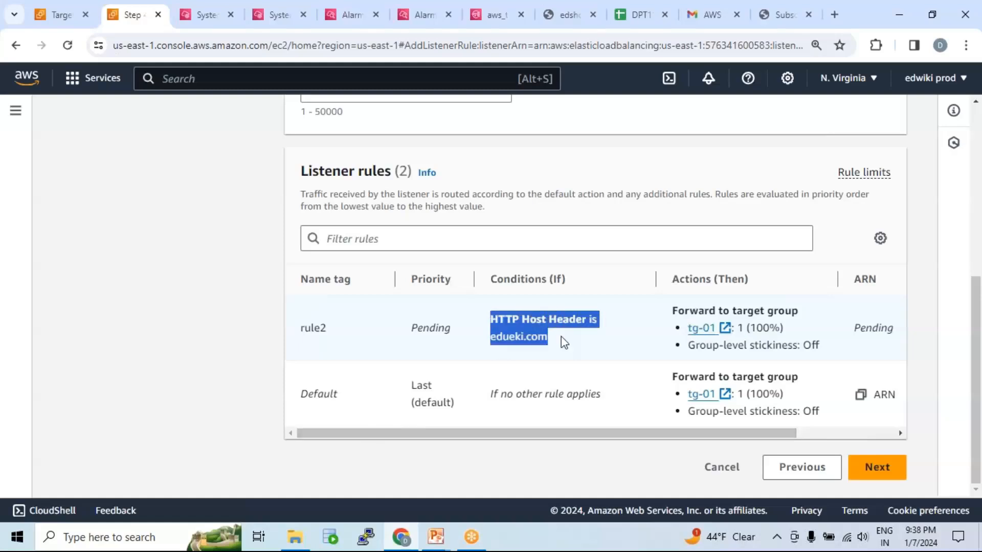
{"action": "left_click_drag", "start_coordinate": [685, 310], "coordinate": [803, 351]}
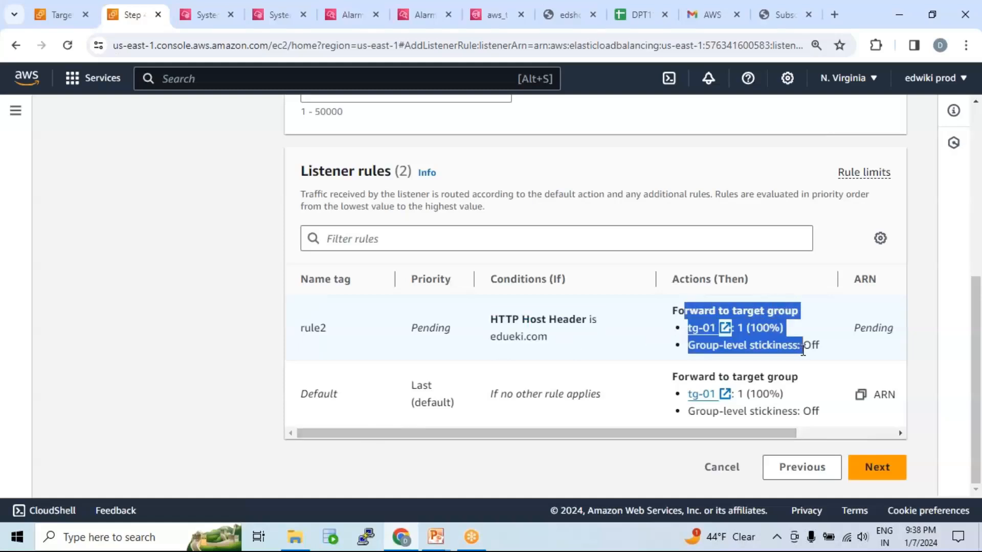
Switch to the AWS_VPC presentation in PowerPoint and examine the load balancer, private subnet and Target Group #1 on the Application Load Balancer slide.
{"action": "left_click", "coordinate": [436, 537]}
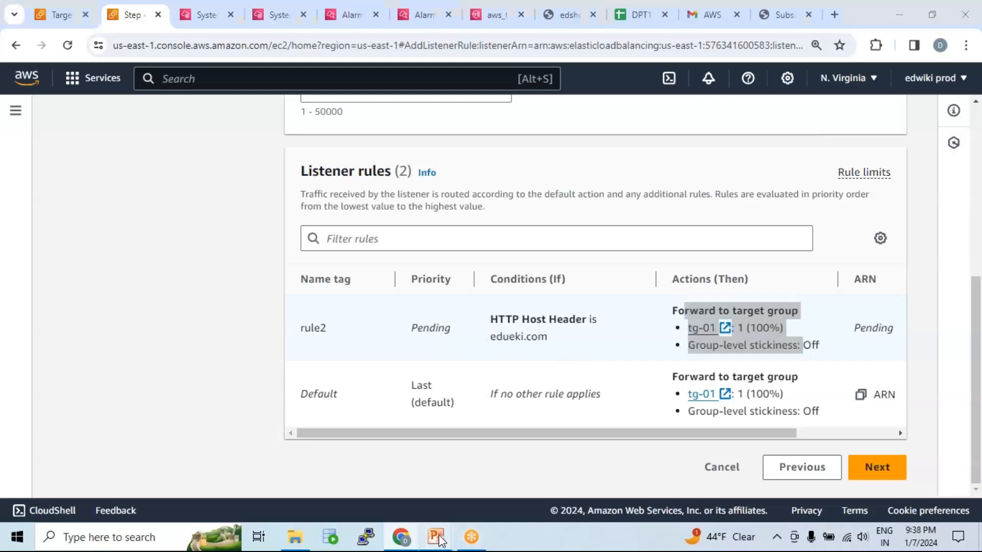
{"action": "left_click", "coordinate": [667, 474]}
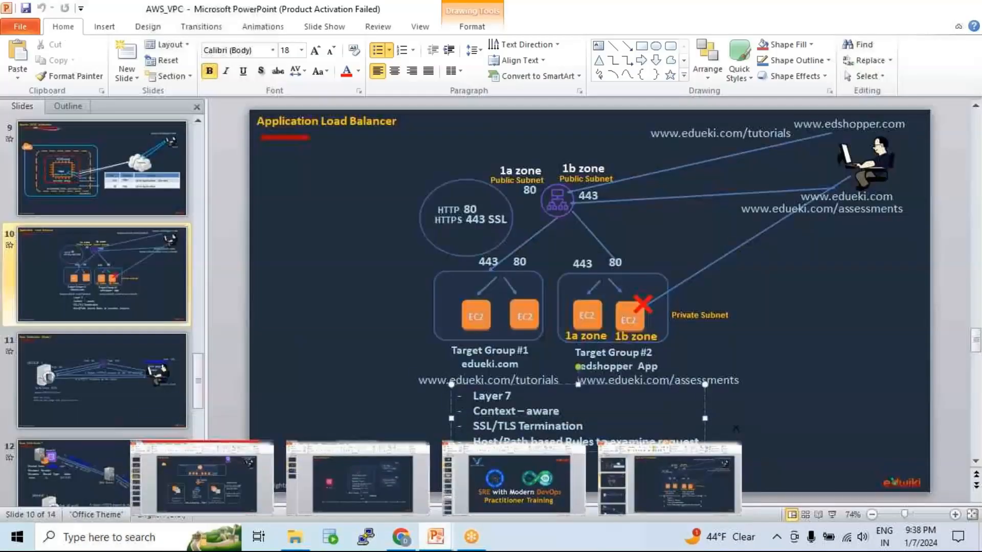
{"action": "left_click", "coordinate": [560, 201]}
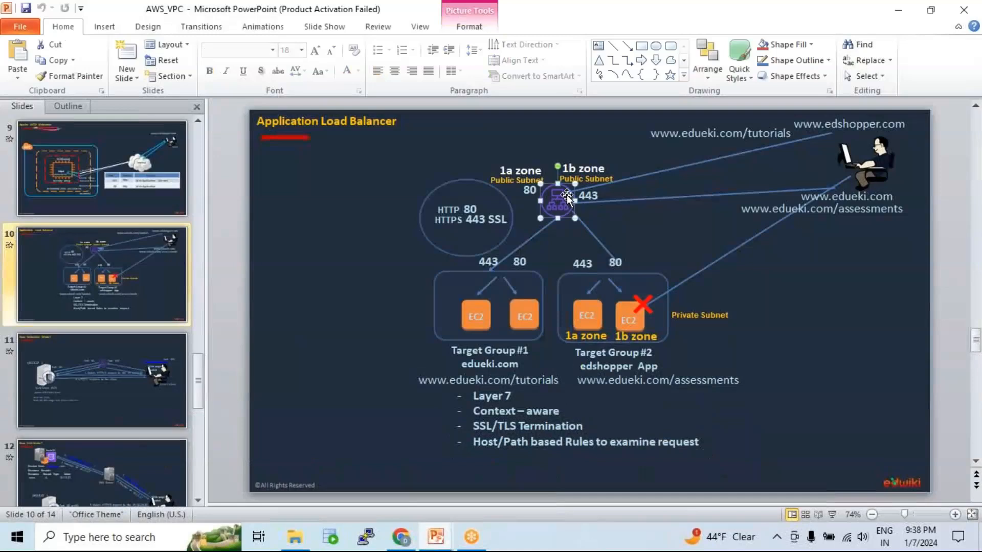
{"action": "left_click", "coordinate": [832, 124]}
{"action": "left_click", "coordinate": [671, 313]}
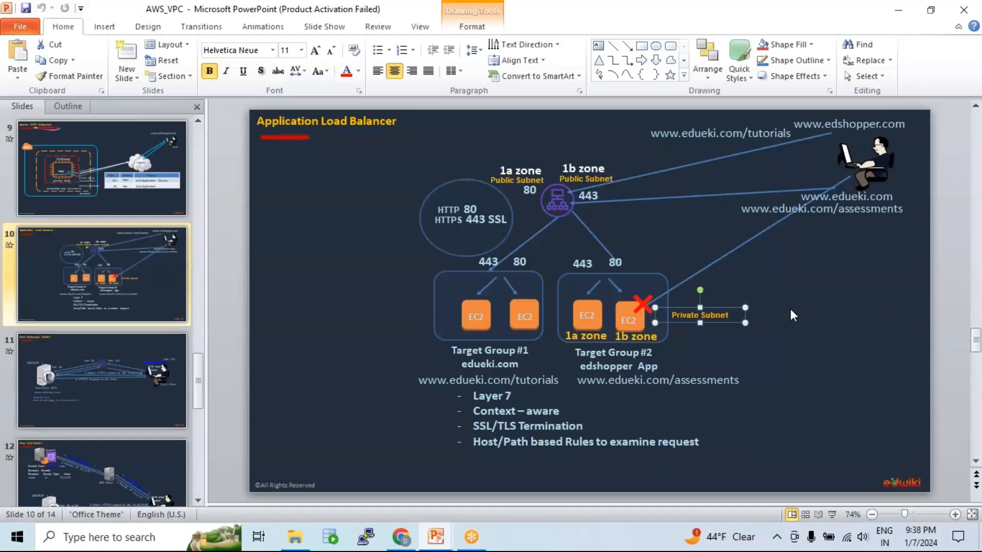
{"action": "left_click", "coordinate": [716, 361]}
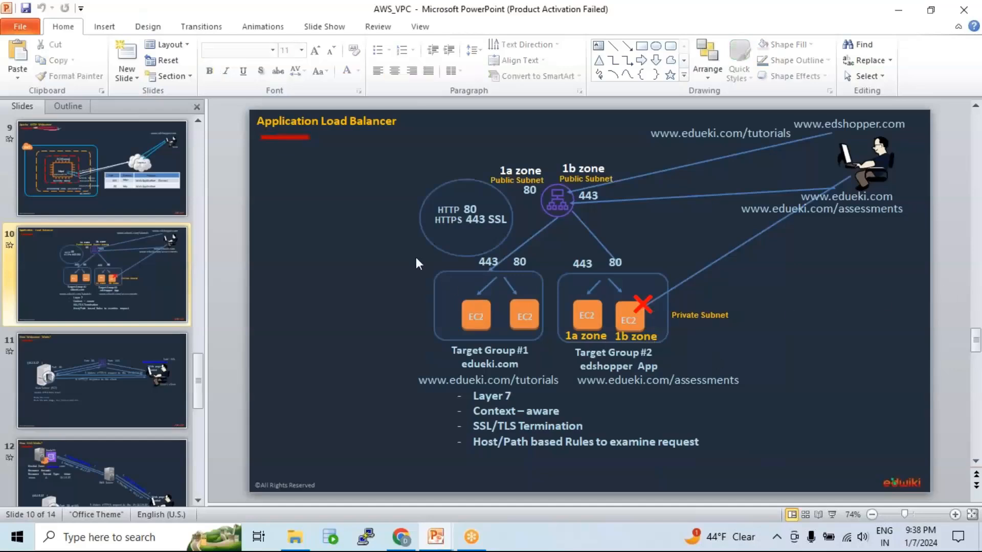
{"action": "left_click_drag", "start_coordinate": [443, 273], "coordinate": [554, 364]}
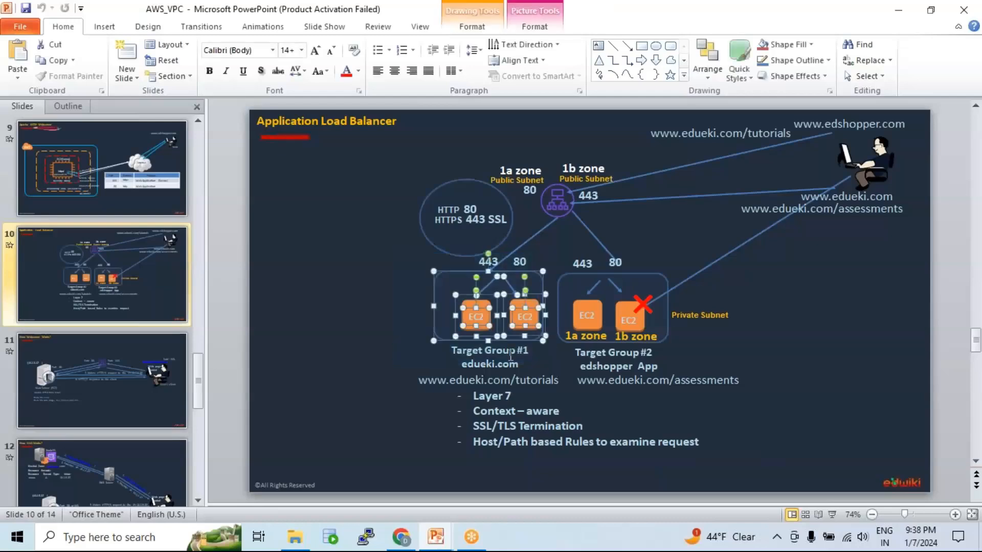
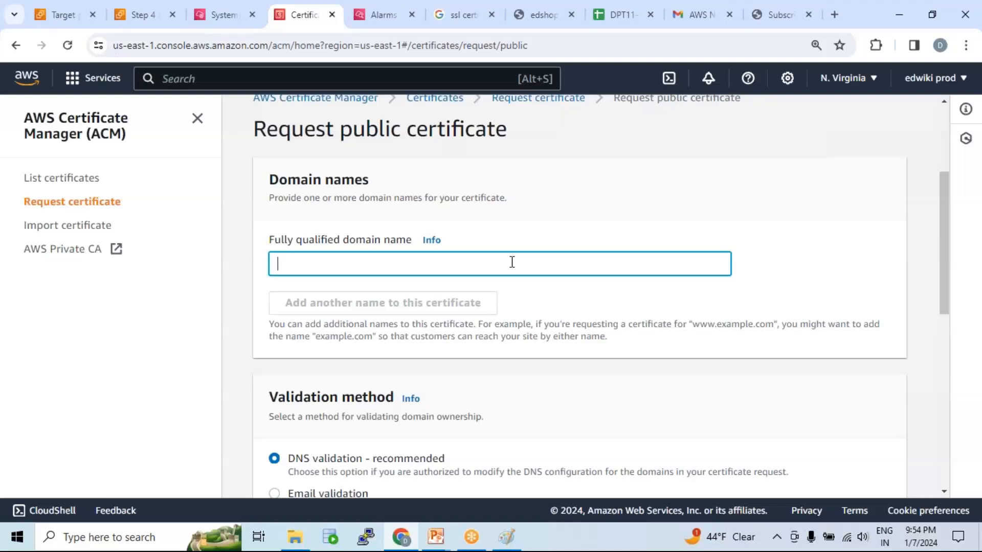
Enter edshopper.com as the fully qualified domain name of the requested public certificate.
{"action": "type", "text": "edshopper.com"}
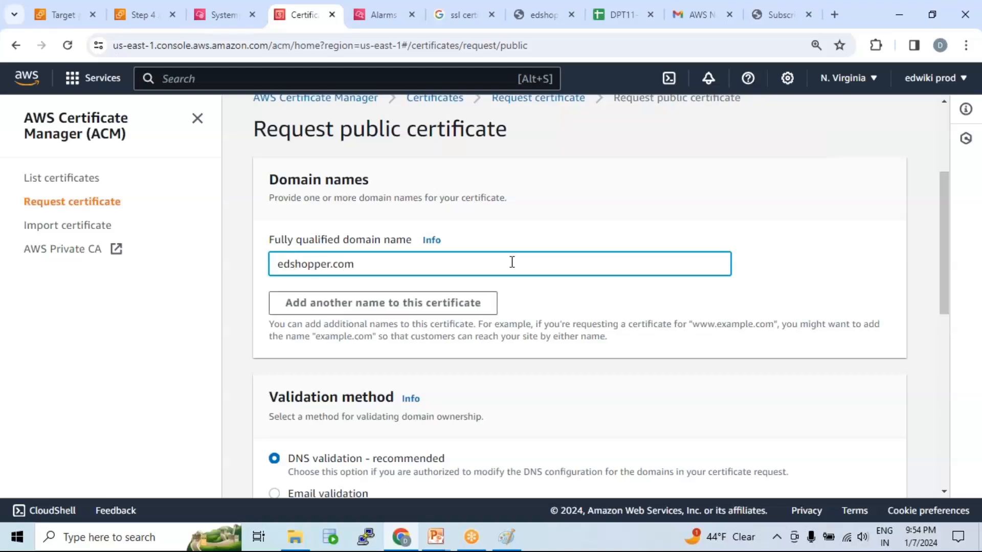
{"action": "left_click_drag", "start_coordinate": [355, 264], "coordinate": [276, 264]}
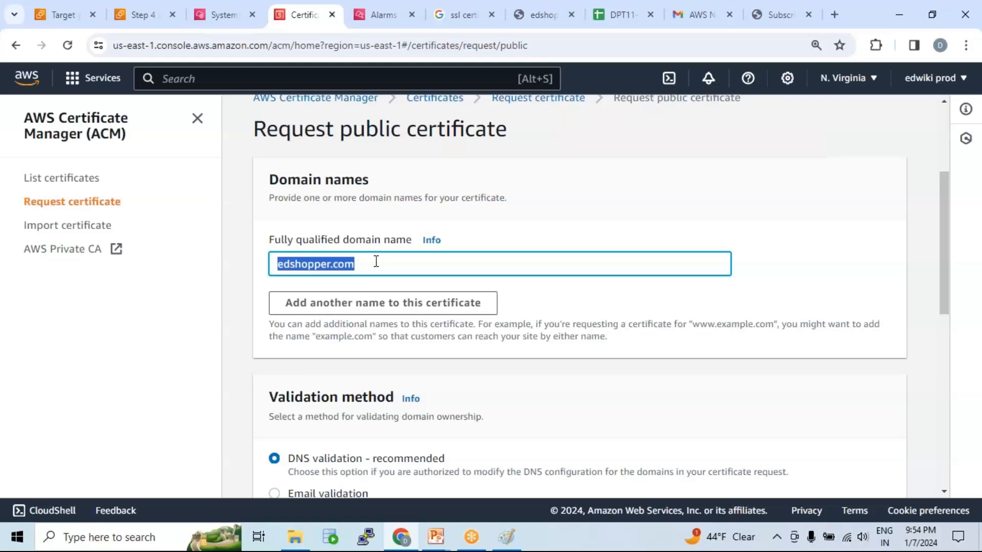
{"action": "left_click", "coordinate": [376, 261]}
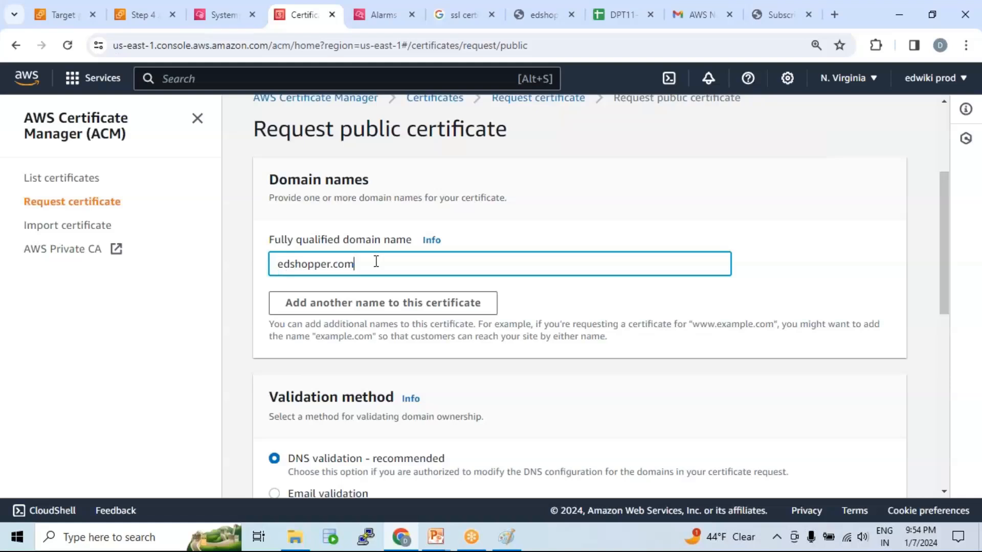
{"action": "scroll", "coordinate": [357, 260], "scroll_direction": "down", "scroll_amount": 1}
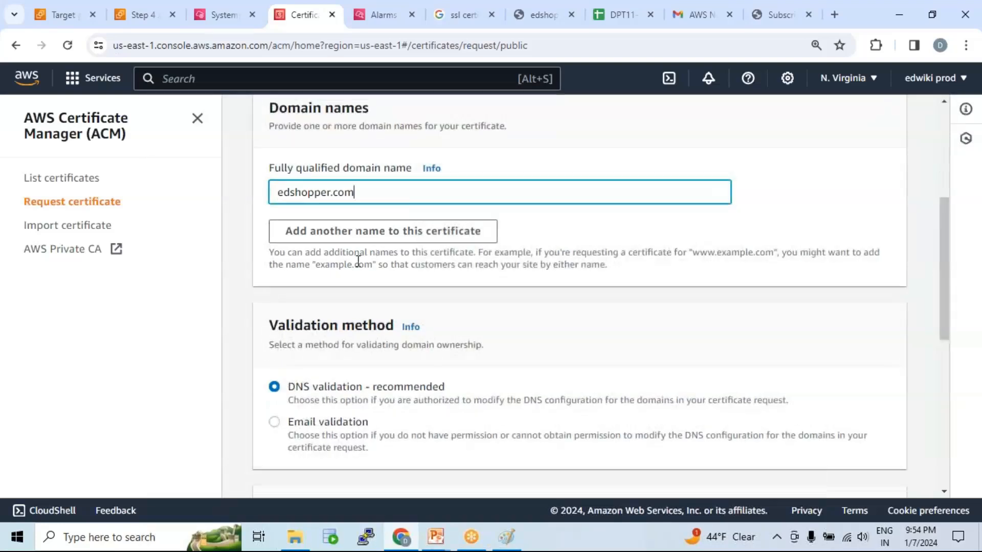
{"action": "left_click_drag", "start_coordinate": [277, 196], "coordinate": [353, 197]}
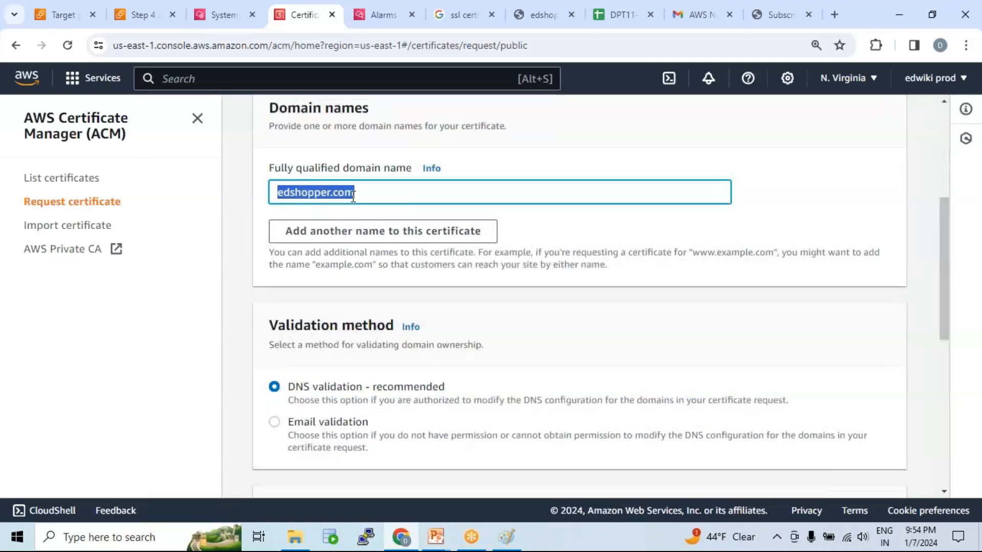
{"action": "left_click", "coordinate": [284, 196]}
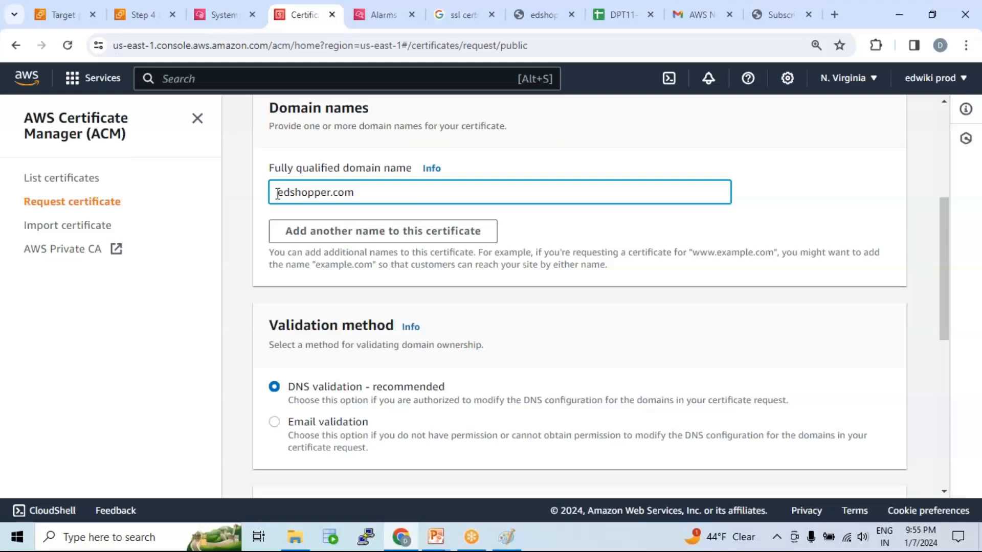
{"action": "type", "text": "te"}
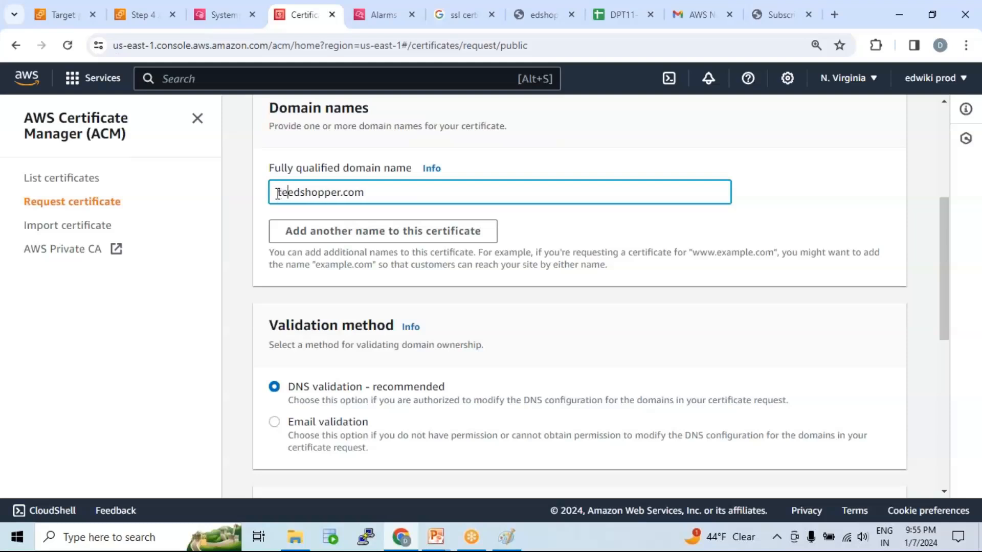
{"action": "key", "text": "BackSpace"}
{"action": "key", "text": "BackSpace"}
{"action": "type", "text": "test."}
{"action": "key", "text": "BackSpace"}
{"action": "key", "text": "BackSpace"}
{"action": "key", "text": "BackSpace"}
{"action": "key", "text": "BackSpace"}
{"action": "key", "text": "BackSpace"}
{"action": "type", "text": "www."}
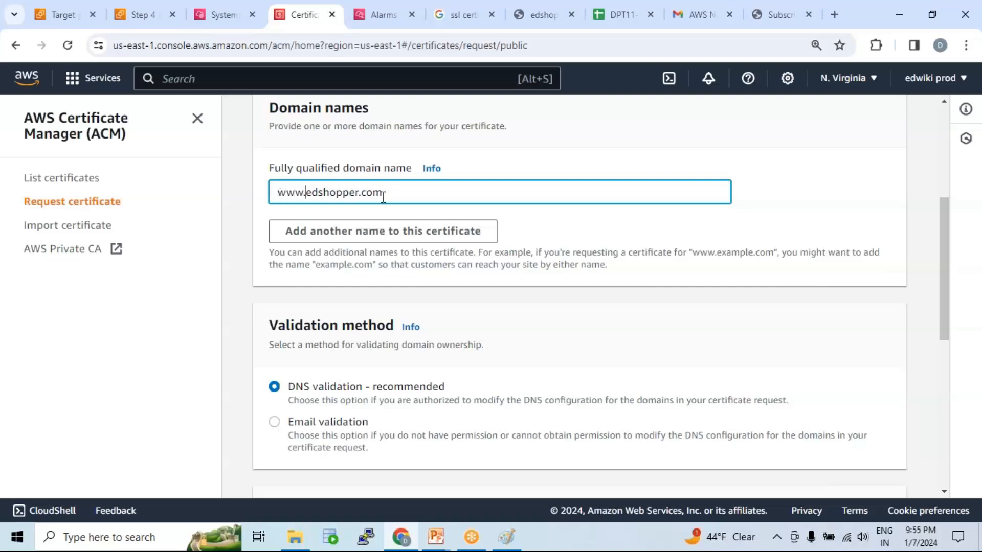
{"action": "left_click_drag", "start_coordinate": [385, 193], "coordinate": [259, 197]}
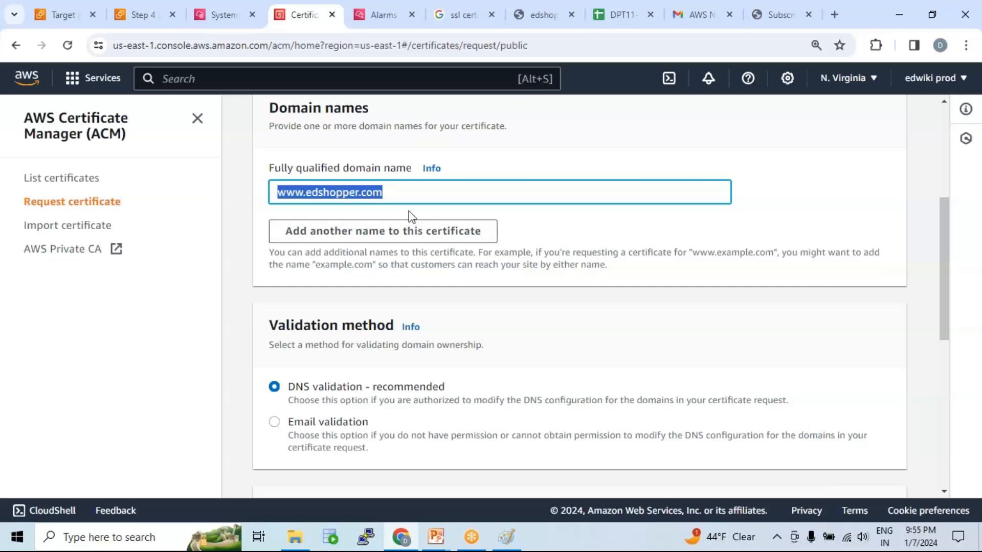
{"action": "left_click", "coordinate": [383, 195]}
{"action": "left_click_drag", "start_coordinate": [303, 192], "coordinate": [266, 193]}
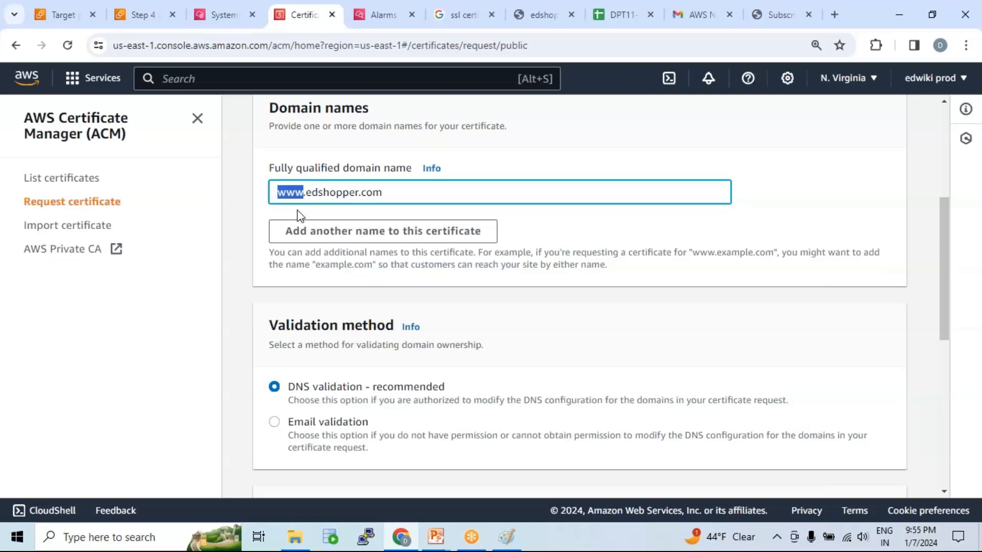
{"action": "type", "text": "*"}
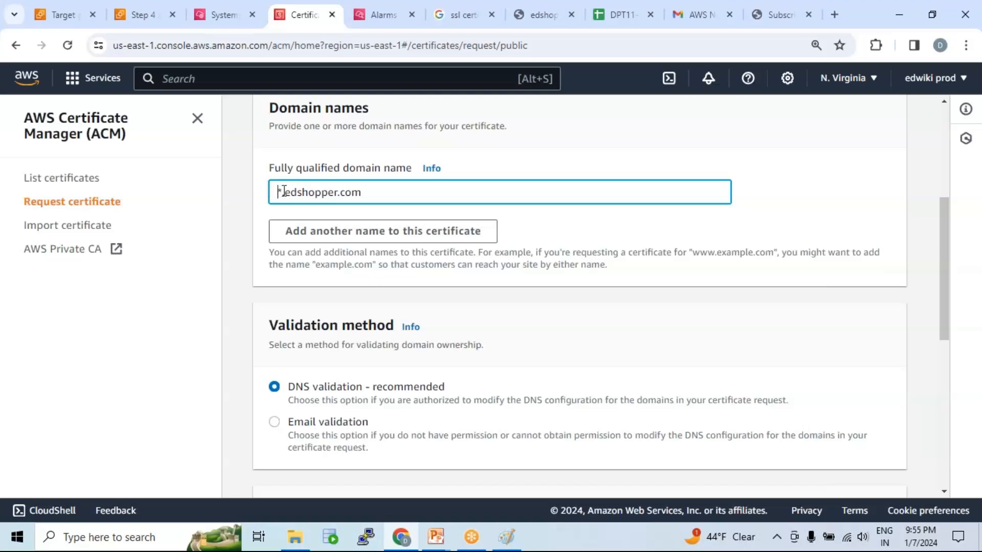
{"action": "left_click_drag", "start_coordinate": [283, 190], "coordinate": [275, 190]}
{"action": "key", "text": "BackSpace"}
{"action": "type", "text": "www"}
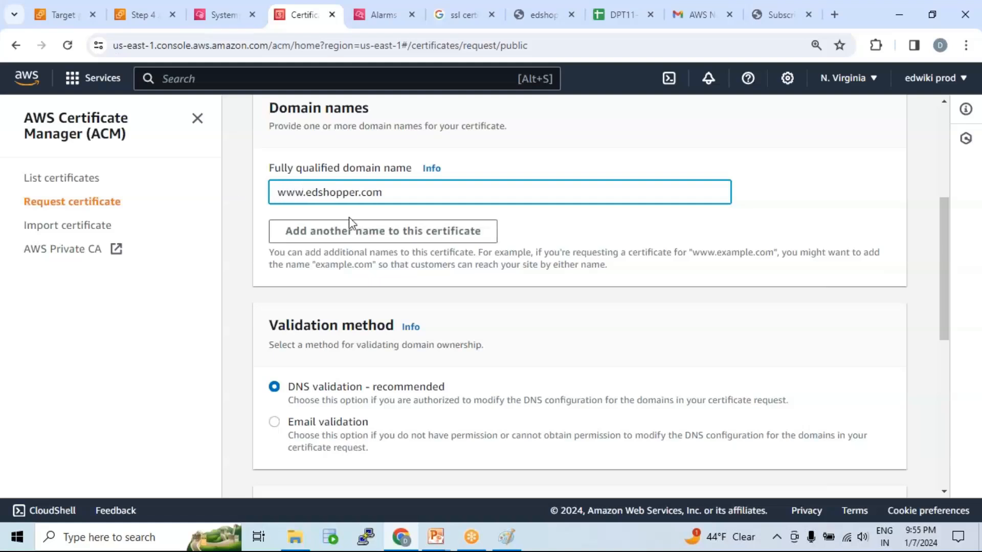
Review the certificate's domain name together with the available domain ownership validation methods.
{"action": "scroll", "coordinate": [508, 282], "scroll_direction": "down", "scroll_amount": 3}
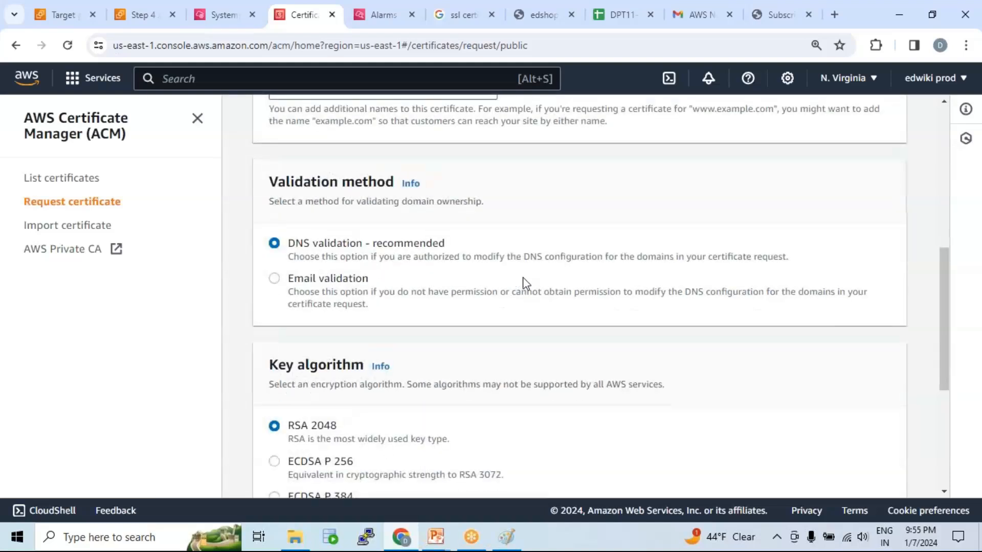
{"action": "scroll", "coordinate": [521, 292], "scroll_direction": "up", "scroll_amount": 1}
{"action": "scroll", "coordinate": [521, 291], "scroll_direction": "up", "scroll_amount": 1}
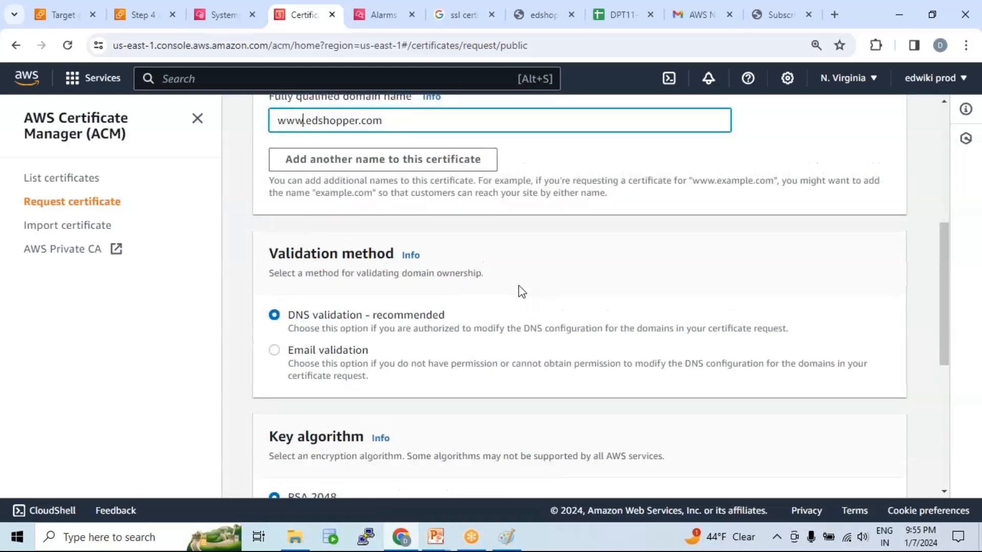
{"action": "scroll", "coordinate": [522, 291], "scroll_direction": "up", "scroll_amount": 2}
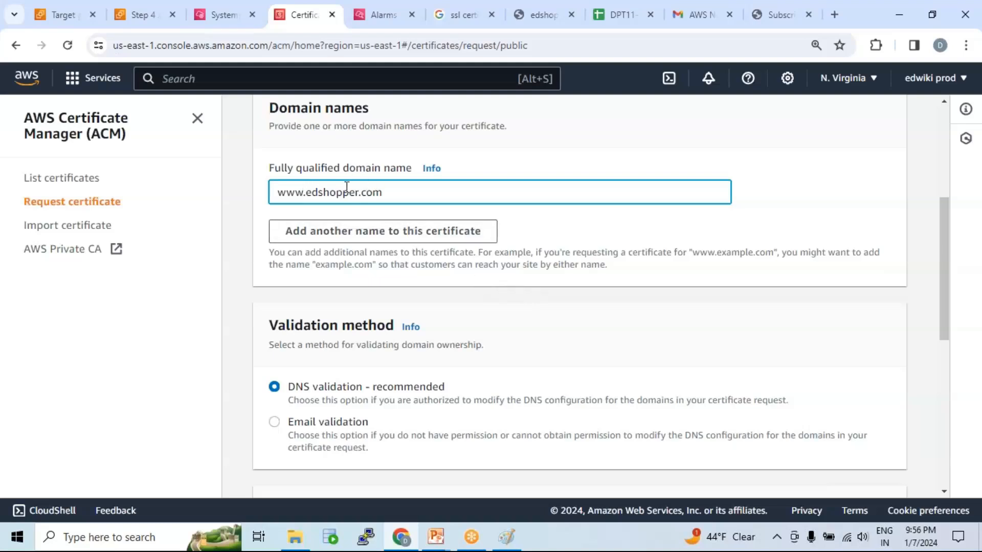
{"action": "left_click_drag", "start_coordinate": [390, 192], "coordinate": [272, 193]}
{"action": "scroll", "coordinate": [335, 236], "scroll_direction": "down", "scroll_amount": 3}
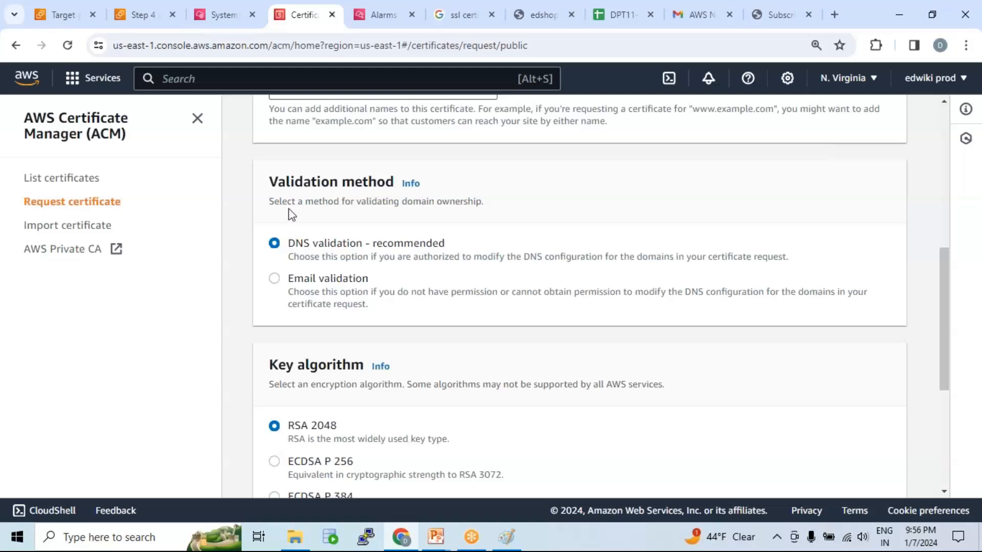
{"action": "left_click_drag", "start_coordinate": [269, 182], "coordinate": [386, 191]}
{"action": "scroll", "coordinate": [383, 197], "scroll_direction": "up", "scroll_amount": 4}
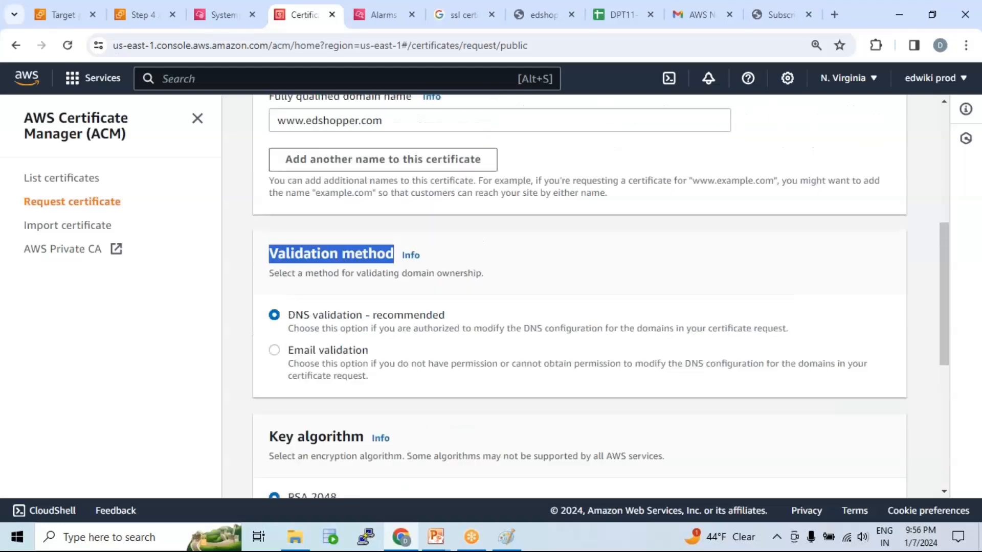
{"action": "left_click_drag", "start_coordinate": [391, 258], "coordinate": [309, 264]}
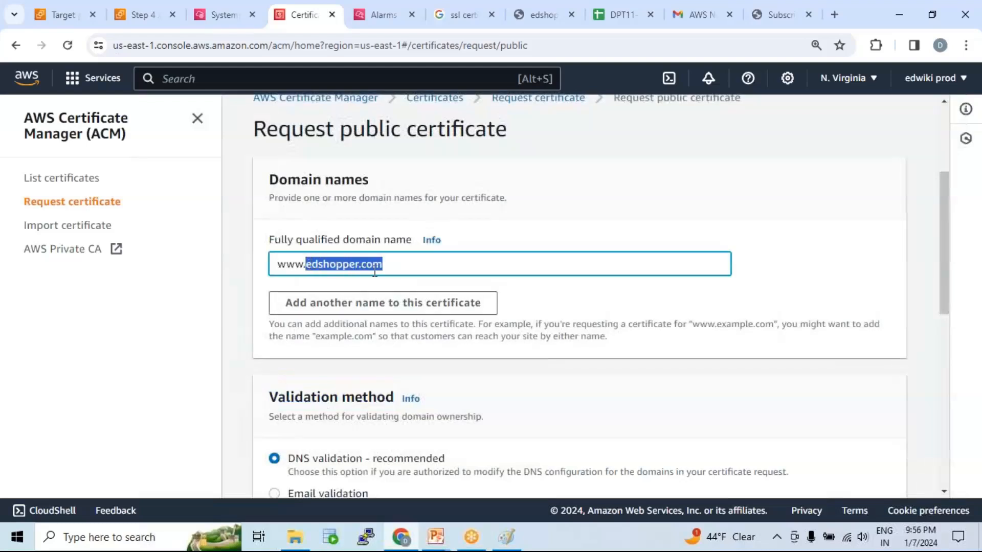
{"action": "scroll", "coordinate": [374, 271], "scroll_direction": "down", "scroll_amount": 3}
{"action": "scroll", "coordinate": [340, 184], "scroll_direction": "down", "scroll_amount": 2}
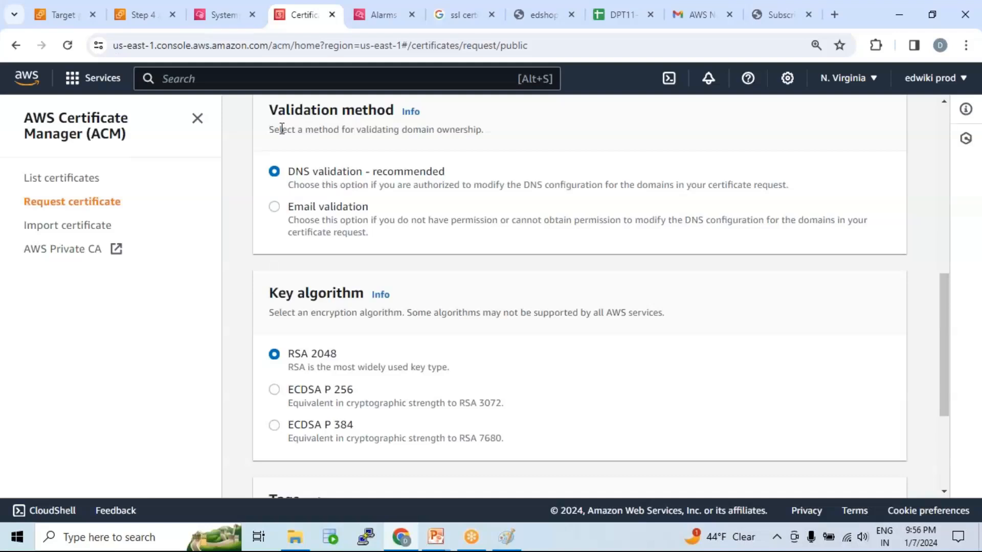
{"action": "left_click_drag", "start_coordinate": [270, 110], "coordinate": [391, 115]}
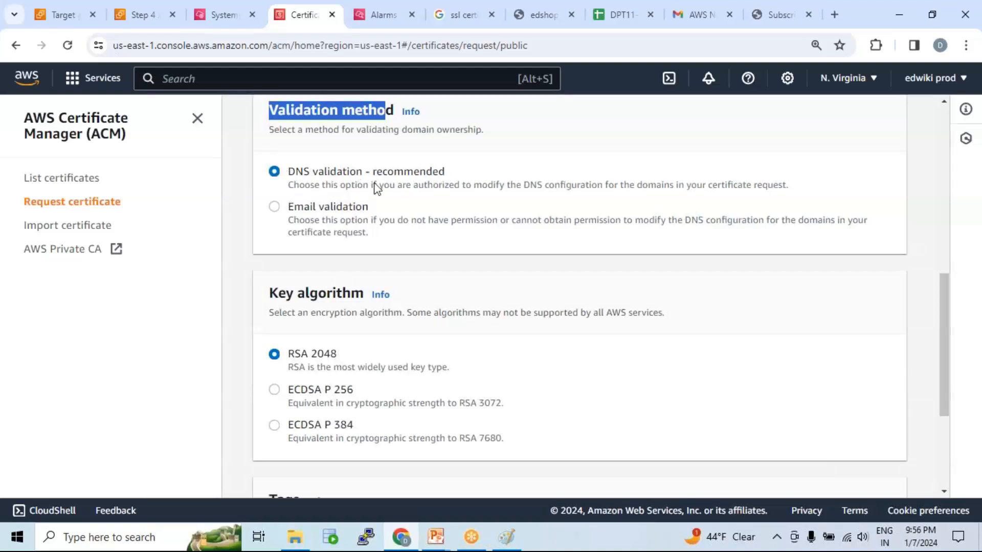
{"action": "scroll", "coordinate": [397, 186], "scroll_direction": "down", "scroll_amount": 4}
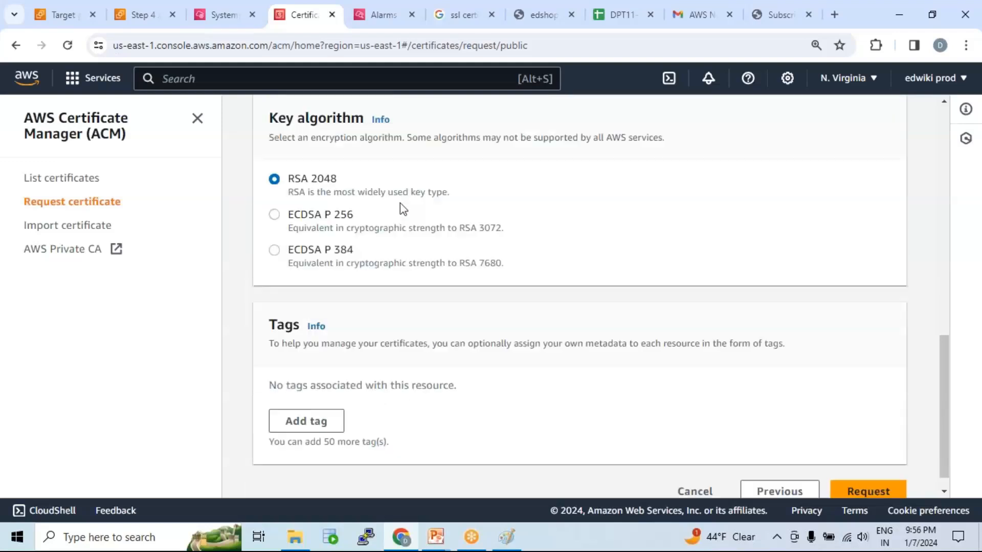
{"action": "scroll", "coordinate": [412, 219], "scroll_direction": "up", "scroll_amount": 1}
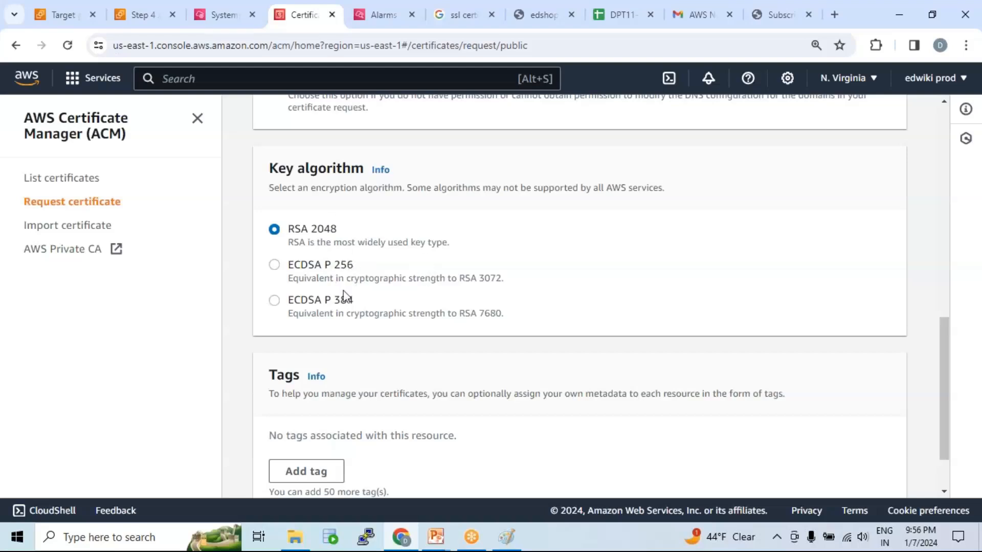
{"action": "scroll", "coordinate": [353, 259], "scroll_direction": "down", "scroll_amount": 2}
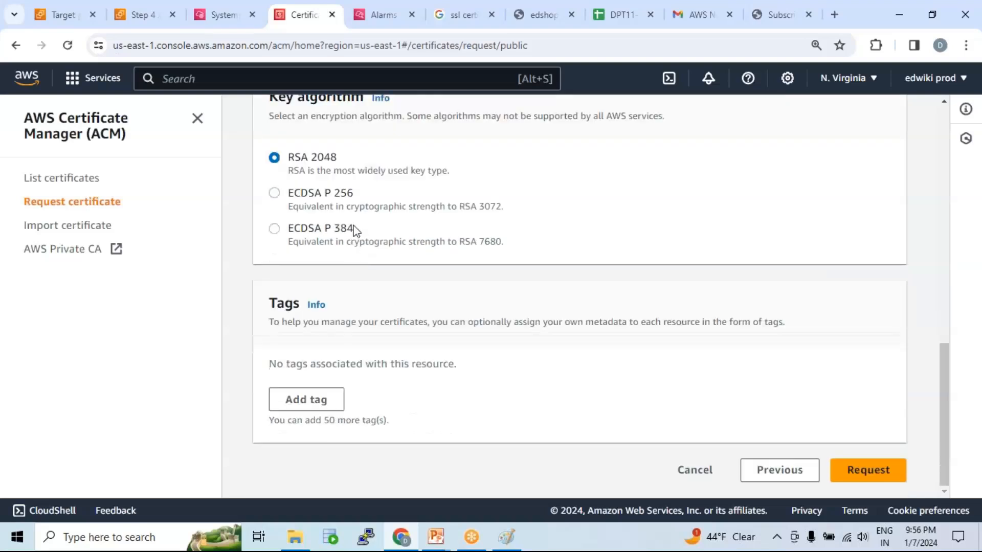
{"action": "left_click", "coordinate": [874, 471]}
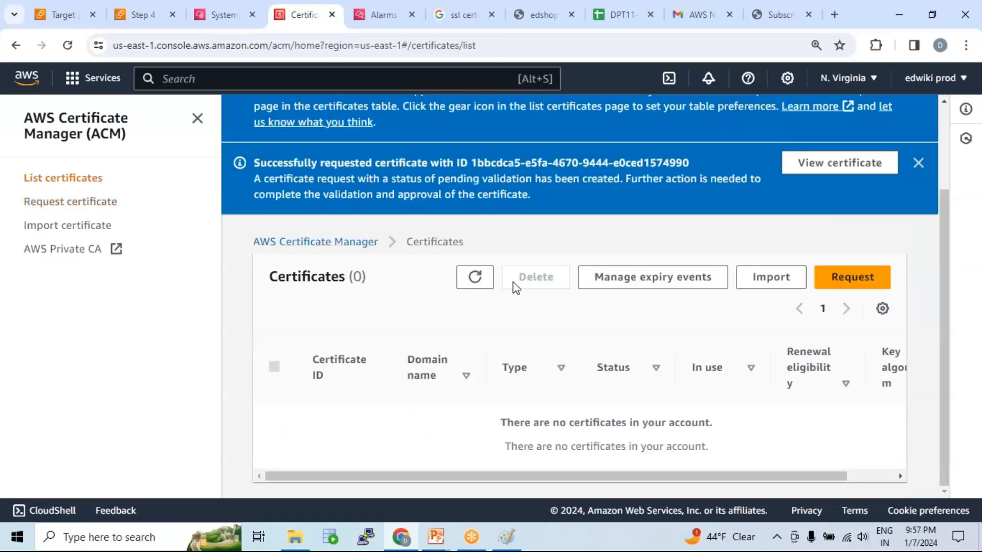
{"action": "left_click", "coordinate": [475, 277]}
{"action": "scroll", "coordinate": [509, 283], "scroll_direction": "down", "scroll_amount": 1}
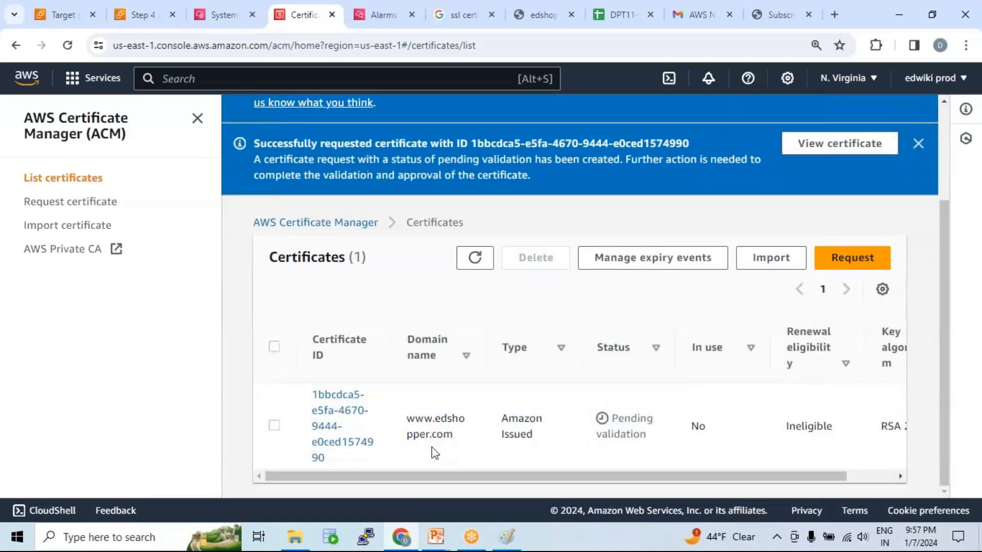
{"action": "left_click", "coordinate": [328, 419]}
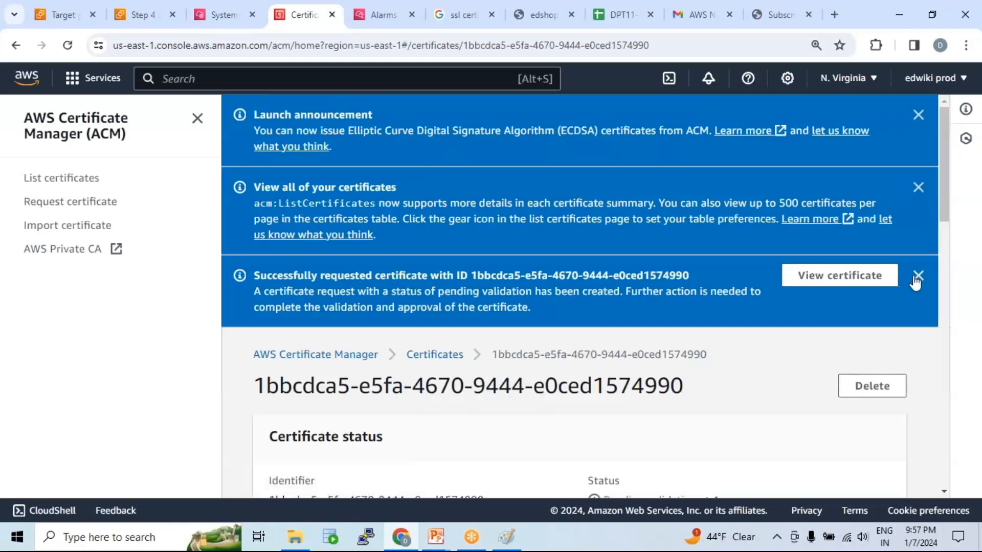
Dismiss the notification banners and examine the CNAME validation record in the certificate's domain details.
{"action": "left_click", "coordinate": [919, 276]}
{"action": "left_click", "coordinate": [919, 187]}
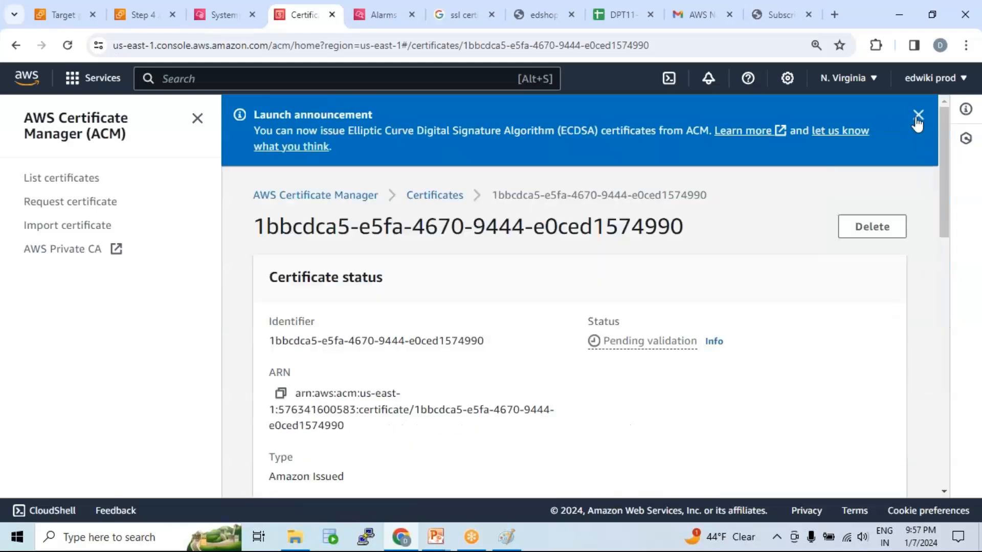
{"action": "left_click", "coordinate": [919, 115]}
{"action": "scroll", "coordinate": [490, 276], "scroll_direction": "down", "scroll_amount": 2}
{"action": "scroll", "coordinate": [500, 274], "scroll_direction": "down", "scroll_amount": 3}
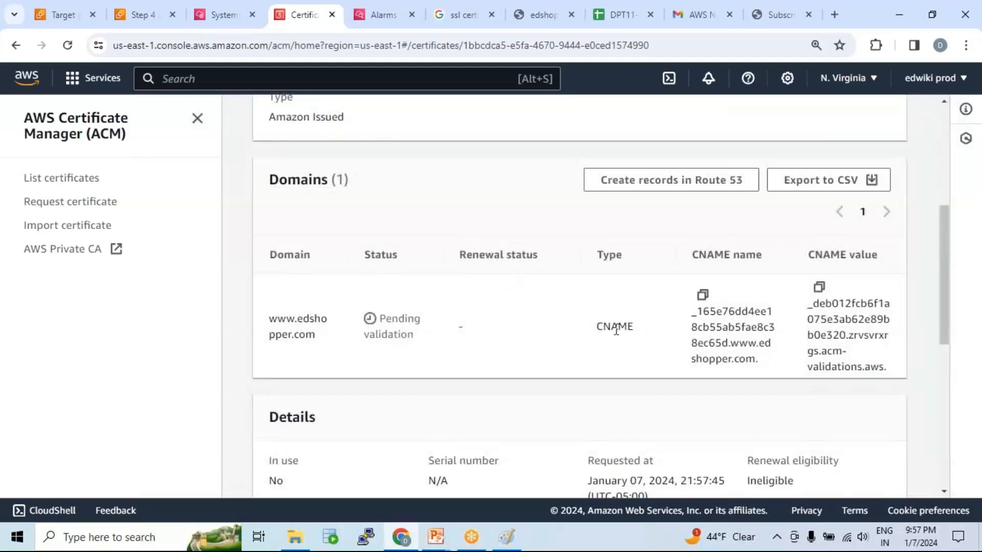
{"action": "left_click_drag", "start_coordinate": [596, 326], "coordinate": [645, 330]}
{"action": "left_click", "coordinate": [731, 217]}
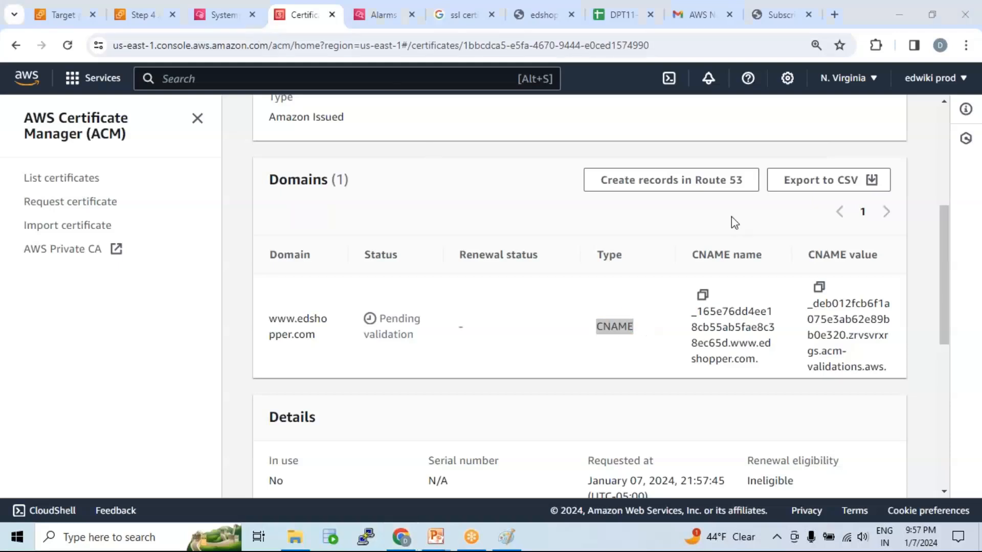
Search for route53 from the CloudWatch Alarms page and open the Route 53 service.
{"action": "left_click", "coordinate": [209, 15]}
{"action": "left_click", "coordinate": [373, 17]}
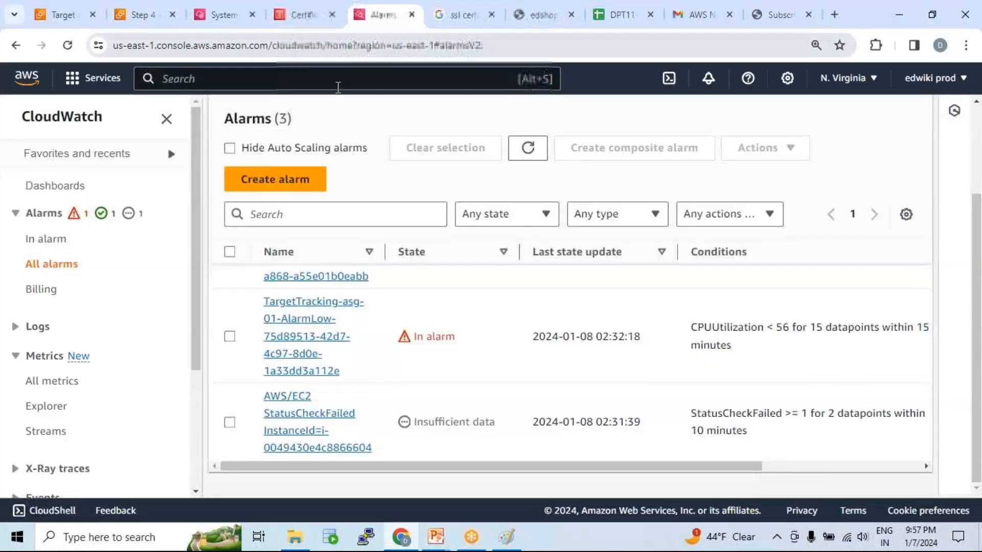
{"action": "left_click", "coordinate": [333, 81]}
{"action": "type", "text": "route5"}
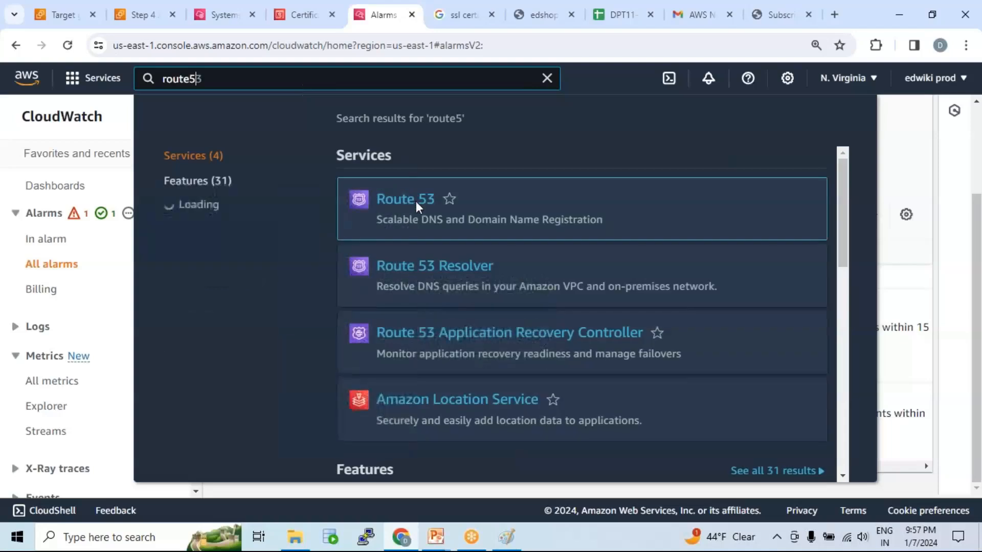
{"action": "type", "text": "3"}
{"action": "left_click", "coordinate": [409, 202]}
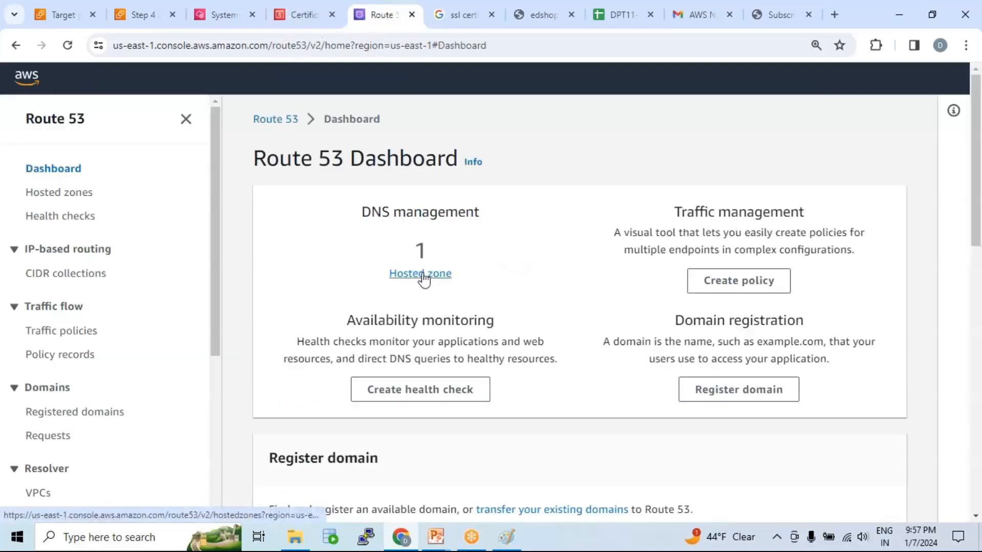
Open the edshopper.com hosted zone from the Route 53 dashboard and show its DNS records.
{"action": "left_click", "coordinate": [423, 275]}
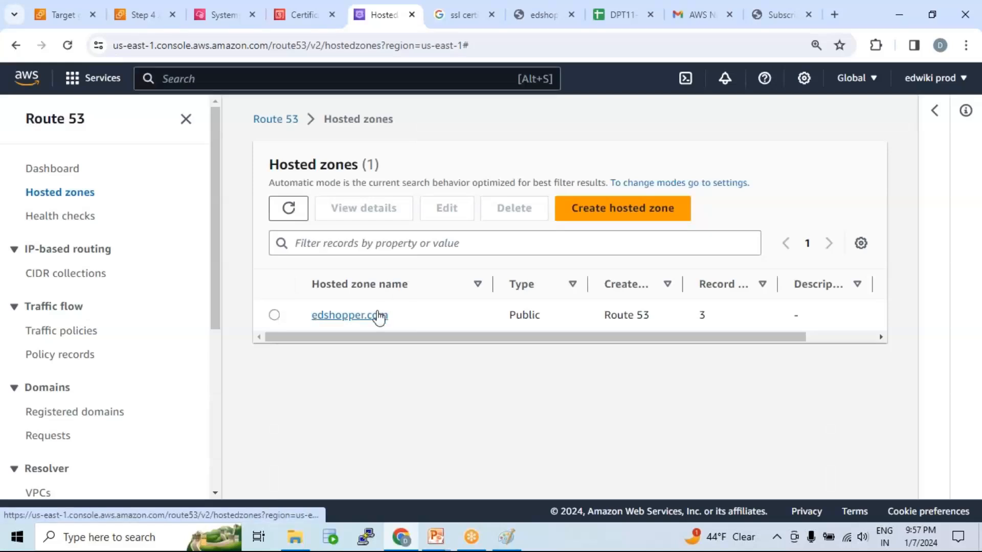
{"action": "left_click", "coordinate": [349, 315]}
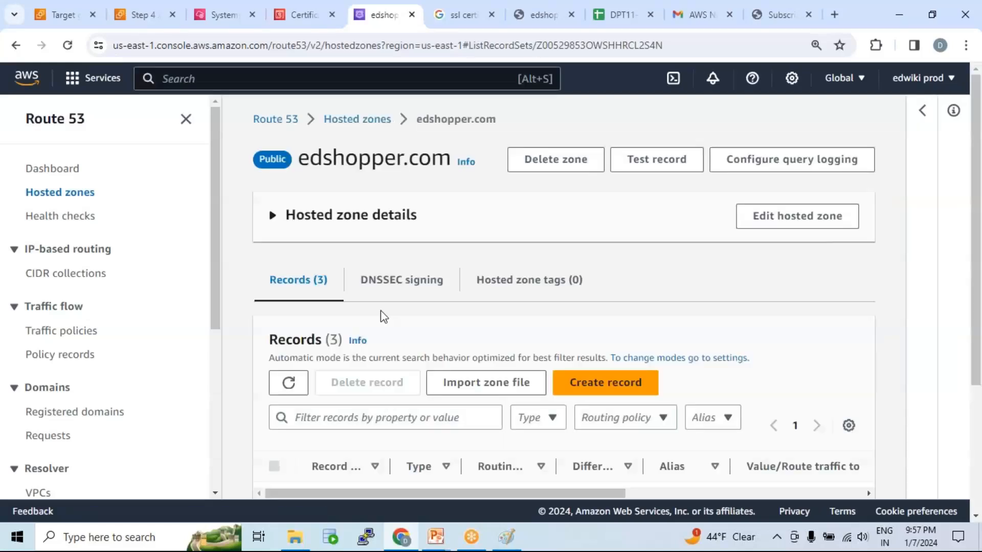
{"action": "scroll", "coordinate": [493, 276], "scroll_direction": "down", "scroll_amount": 3}
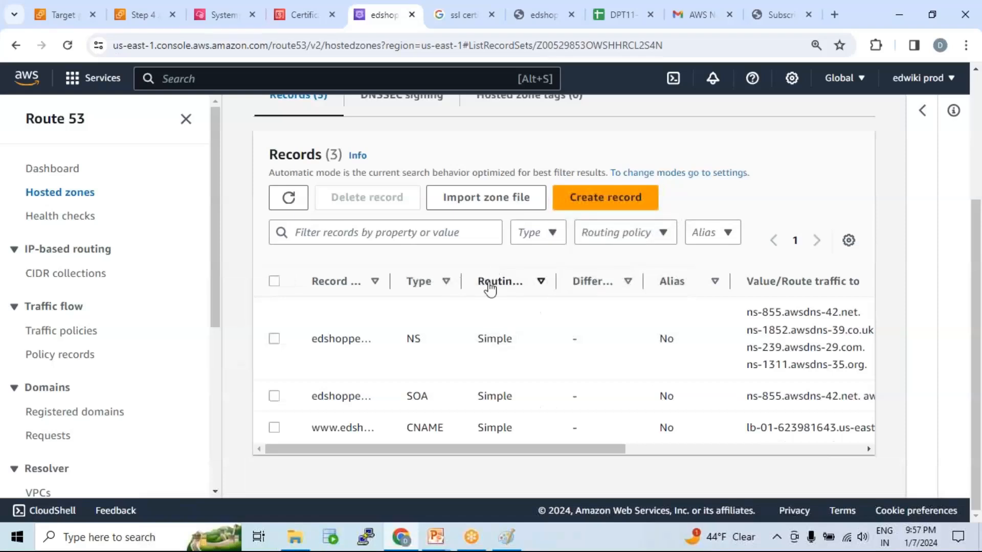
{"action": "left_click", "coordinate": [293, 12]}
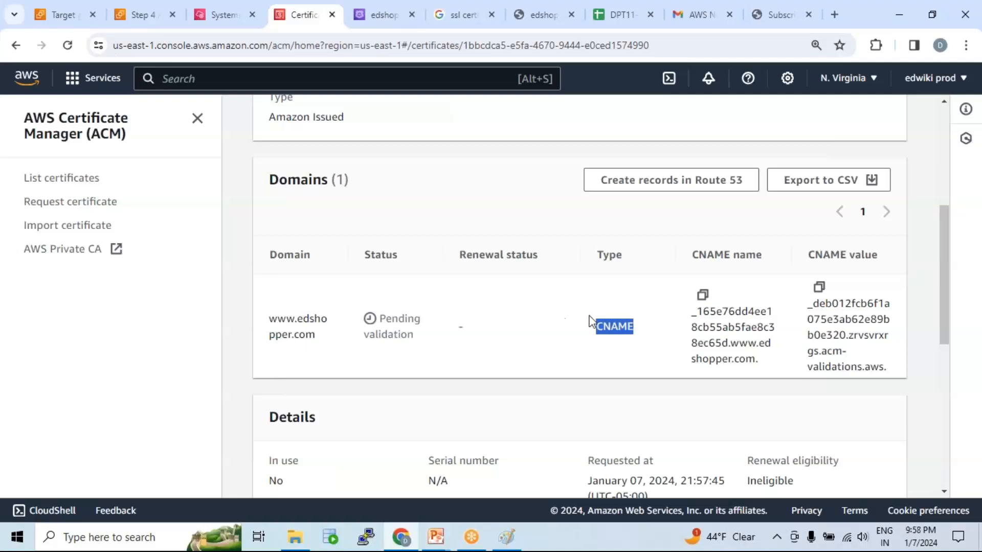
{"action": "left_click", "coordinate": [703, 295]}
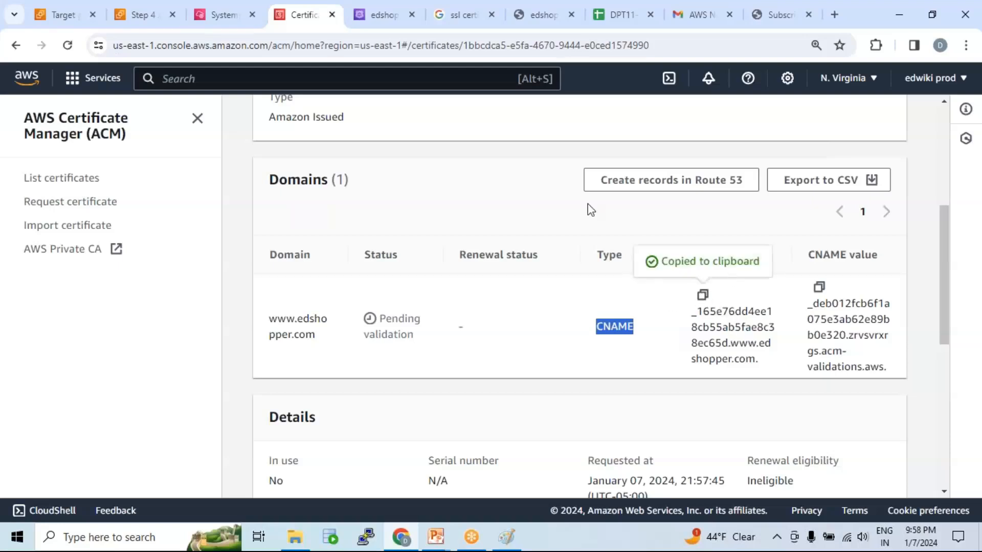
{"action": "left_click", "coordinate": [385, 14]}
{"action": "left_click", "coordinate": [610, 199]}
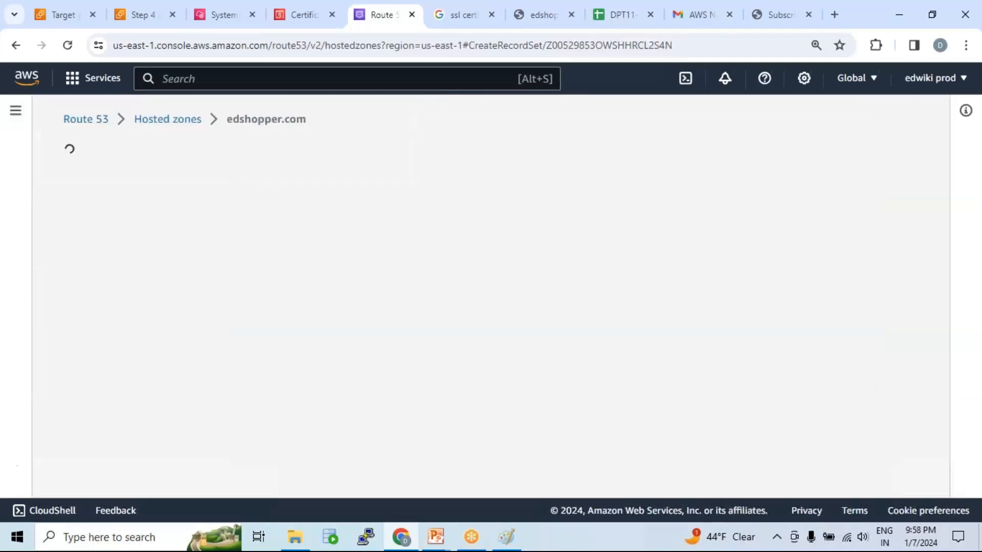
{"action": "scroll", "coordinate": [336, 322], "scroll_direction": "down", "scroll_amount": 3}
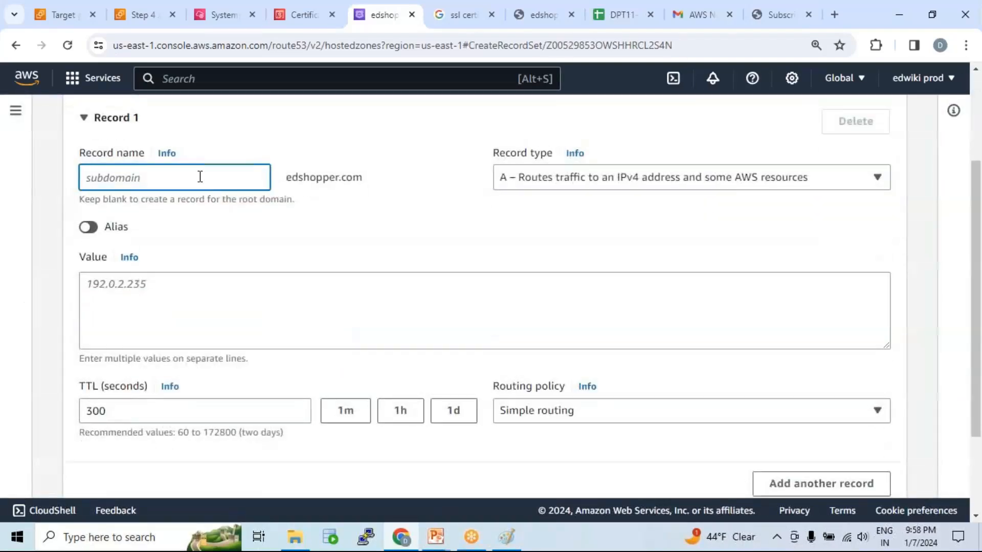
{"action": "key", "text": "ctrl+v"}
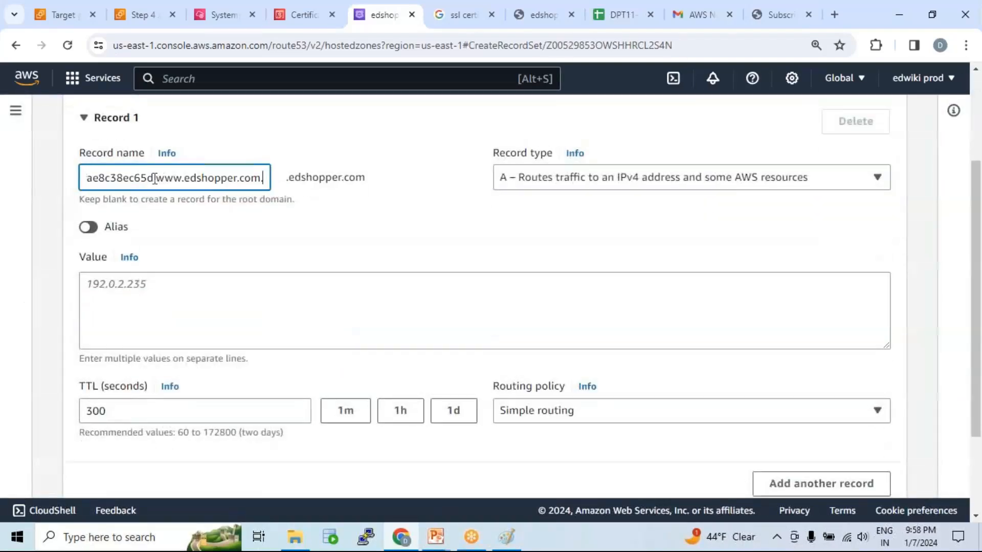
{"action": "left_click_drag", "start_coordinate": [154, 178], "coordinate": [263, 179]}
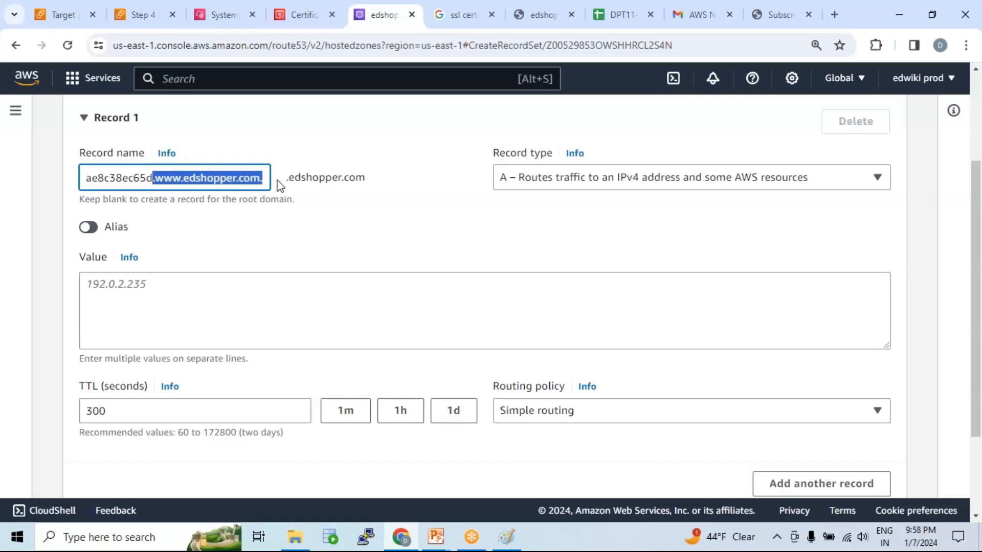
{"action": "key", "text": "BackSpace"}
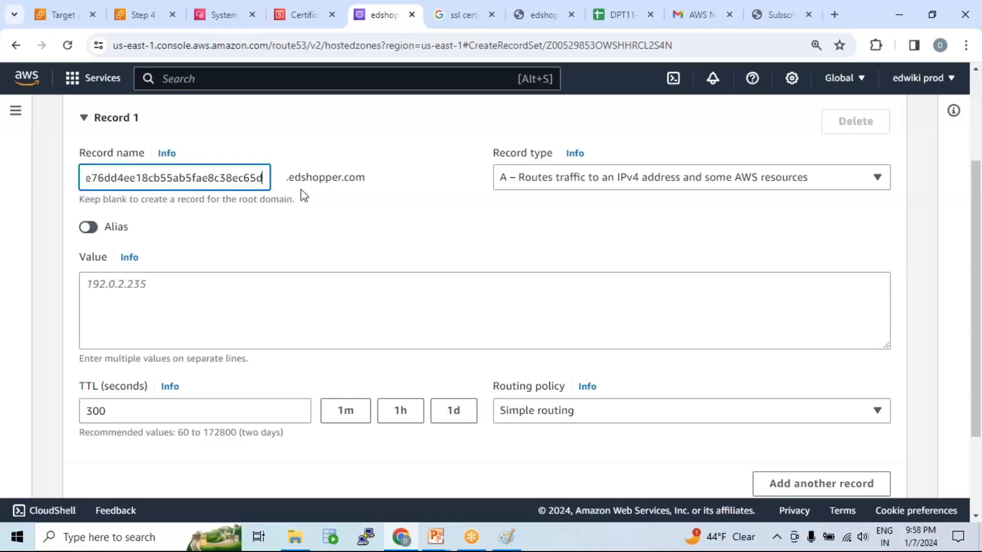
Set the record type to CNAME and enter the CNAME value copied from the certificate's domain details.
{"action": "left_click", "coordinate": [299, 18]}
{"action": "left_click", "coordinate": [818, 287]}
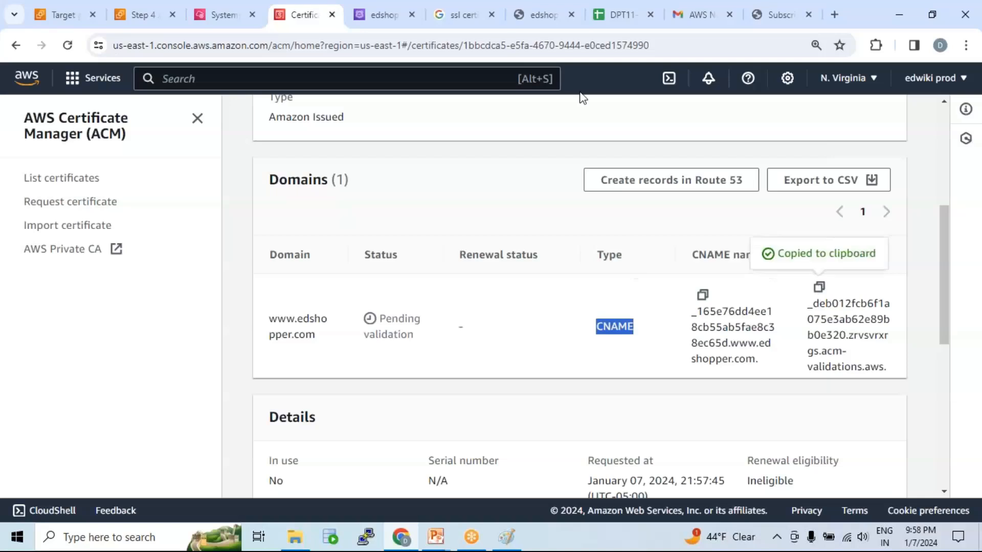
{"action": "left_click", "coordinate": [386, 18]}
{"action": "left_click", "coordinate": [537, 182]}
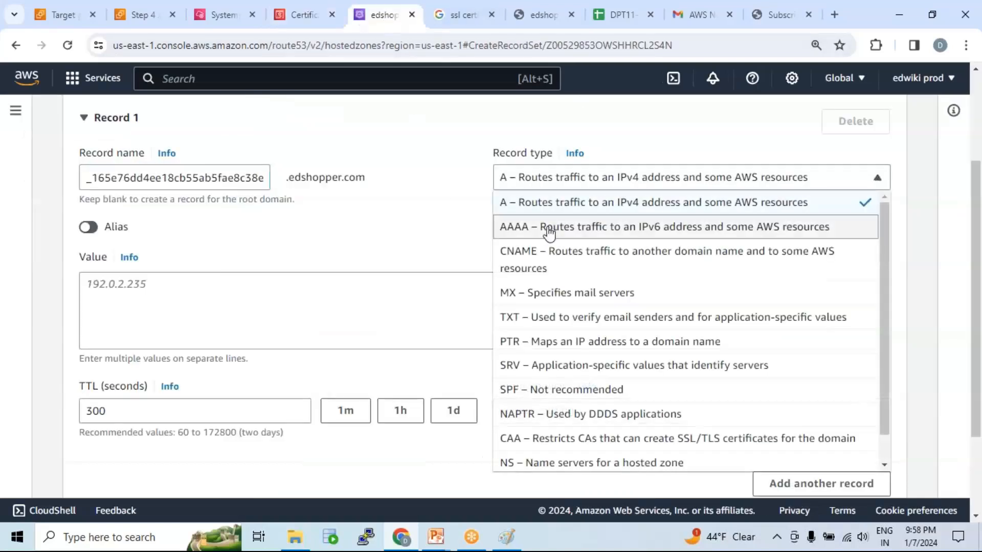
{"action": "left_click", "coordinate": [546, 260]}
{"action": "left_click", "coordinate": [305, 300]}
{"action": "key", "text": "ctrl+v"}
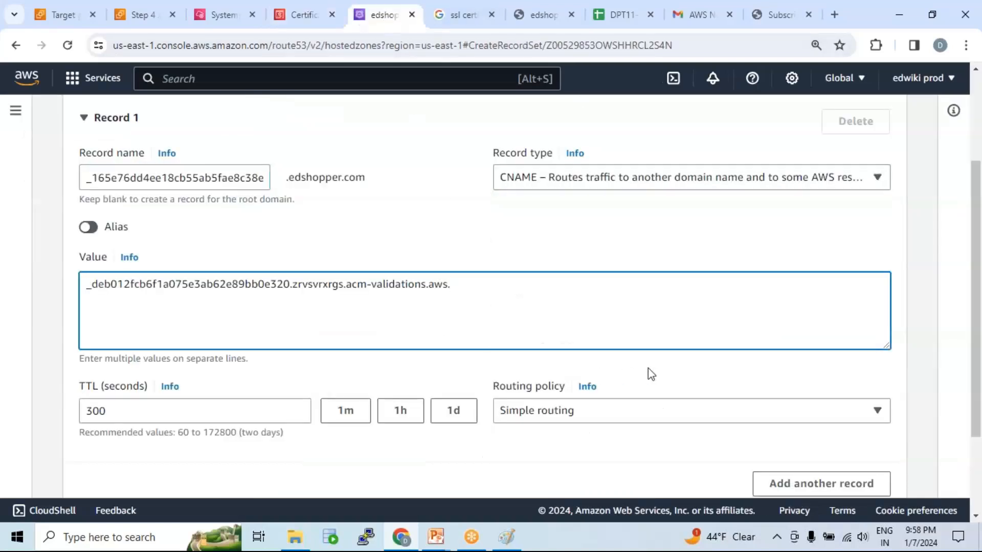
Create the validation record with TTL 300 and simple routing, and locate it in the hosted zone's record list.
{"action": "scroll", "coordinate": [648, 368], "scroll_direction": "down", "scroll_amount": 2}
{"action": "scroll", "coordinate": [581, 361], "scroll_direction": "up", "scroll_amount": 3}
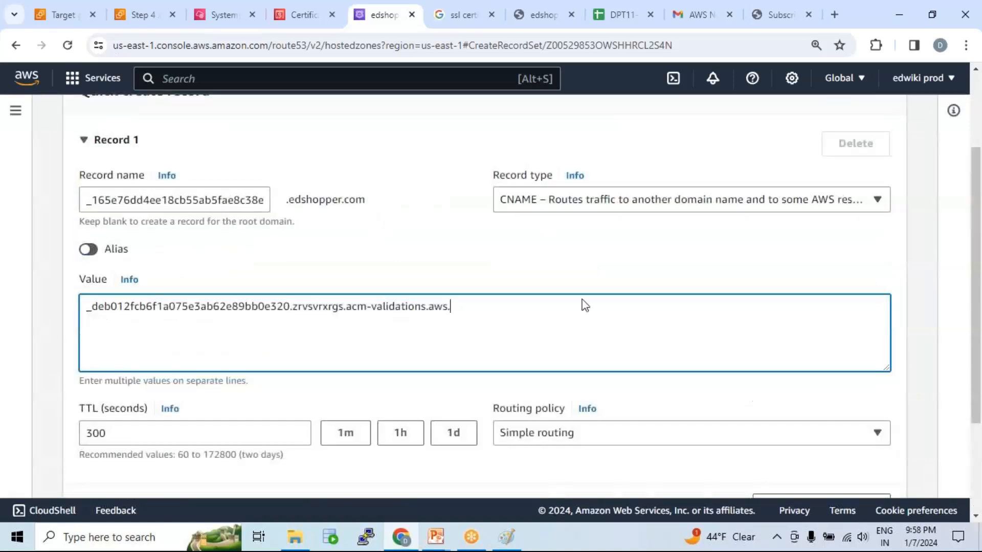
{"action": "scroll", "coordinate": [585, 329], "scroll_direction": "down", "scroll_amount": 3}
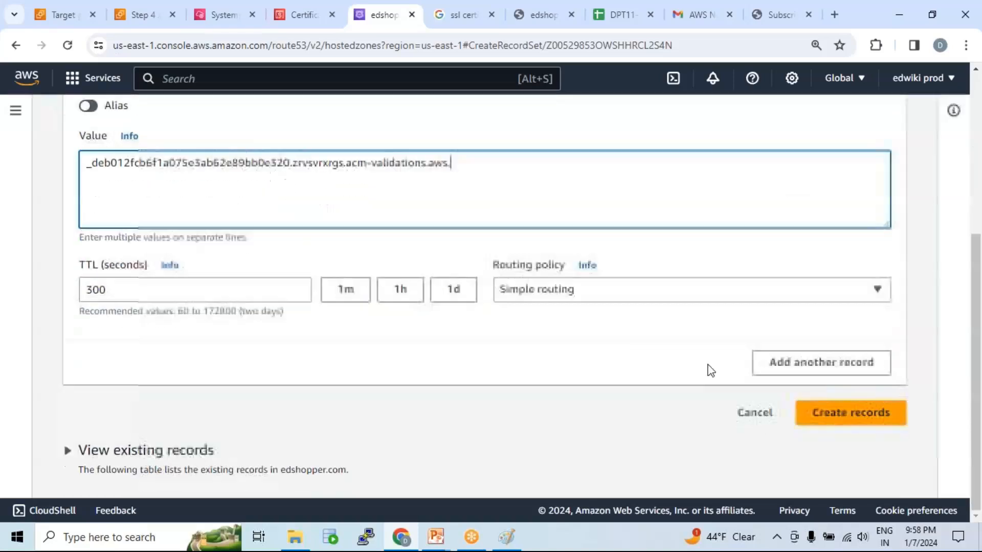
{"action": "left_click", "coordinate": [849, 412]}
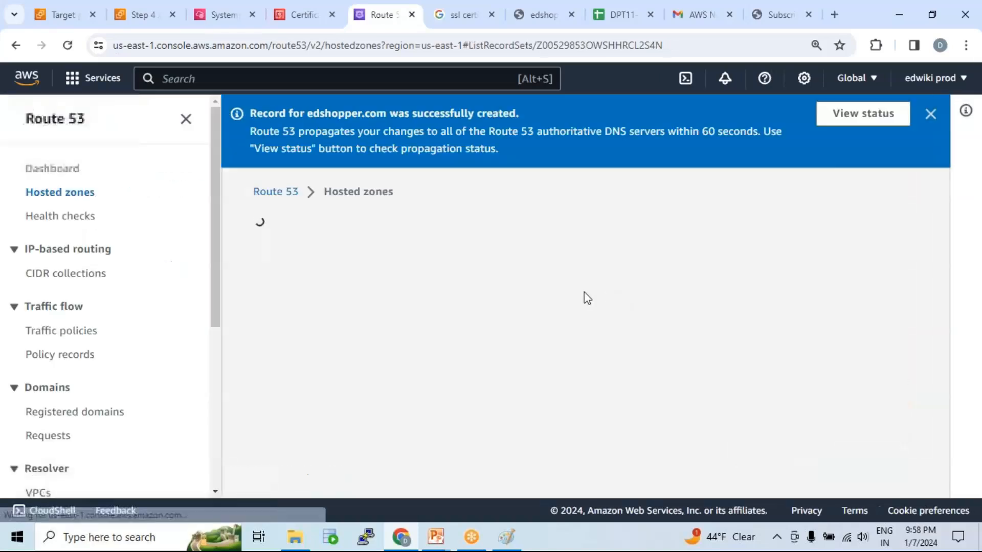
{"action": "scroll", "coordinate": [440, 418], "scroll_direction": "down", "scroll_amount": 5}
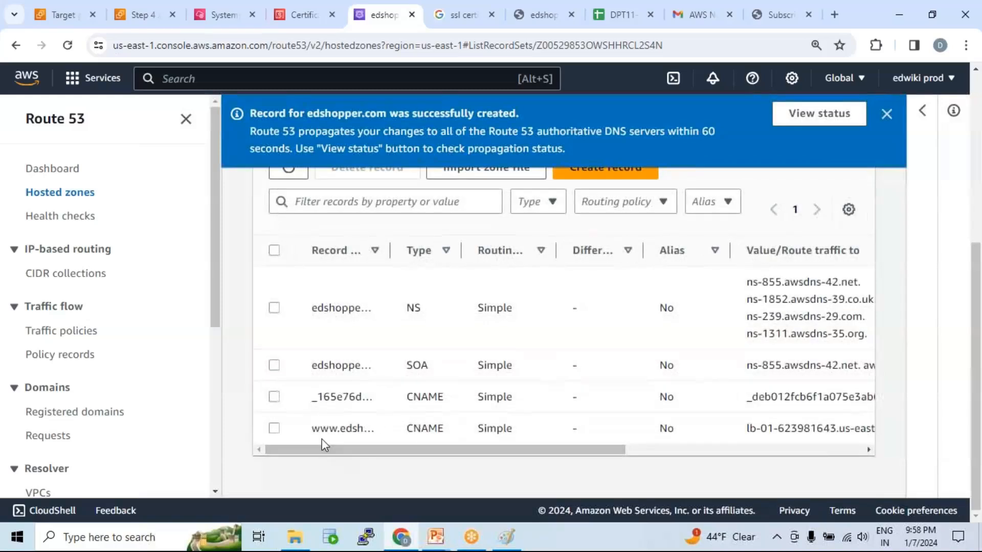
{"action": "left_click_drag", "start_coordinate": [311, 399], "coordinate": [366, 398]}
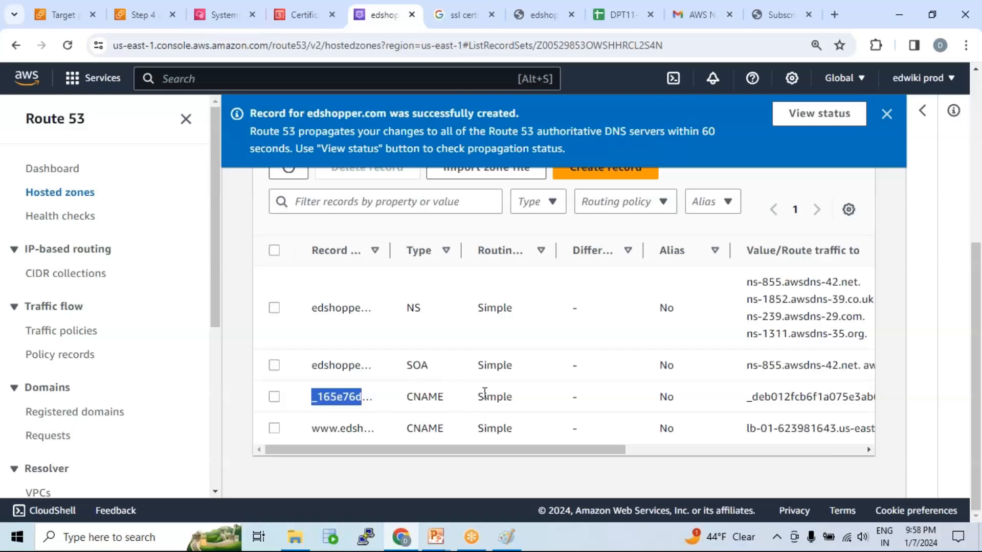
Check the certificate's validation status in Certificate Manager, then return to the certificates list and refresh it.
{"action": "left_click", "coordinate": [300, 5]}
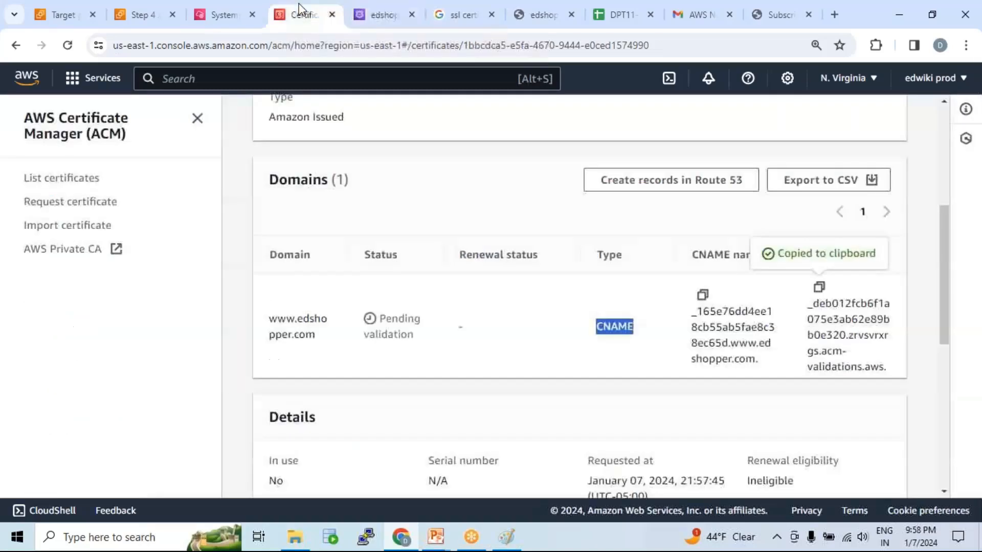
{"action": "scroll", "coordinate": [700, 313], "scroll_direction": "up", "scroll_amount": 5}
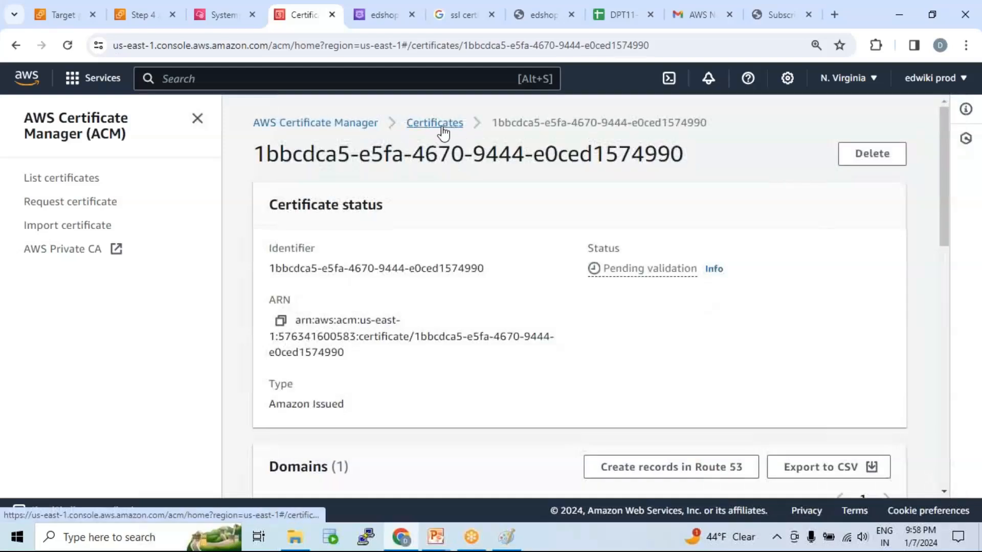
{"action": "scroll", "coordinate": [563, 335], "scroll_direction": "down", "scroll_amount": 8}
{"action": "scroll", "coordinate": [467, 160], "scroll_direction": "up", "scroll_amount": 8}
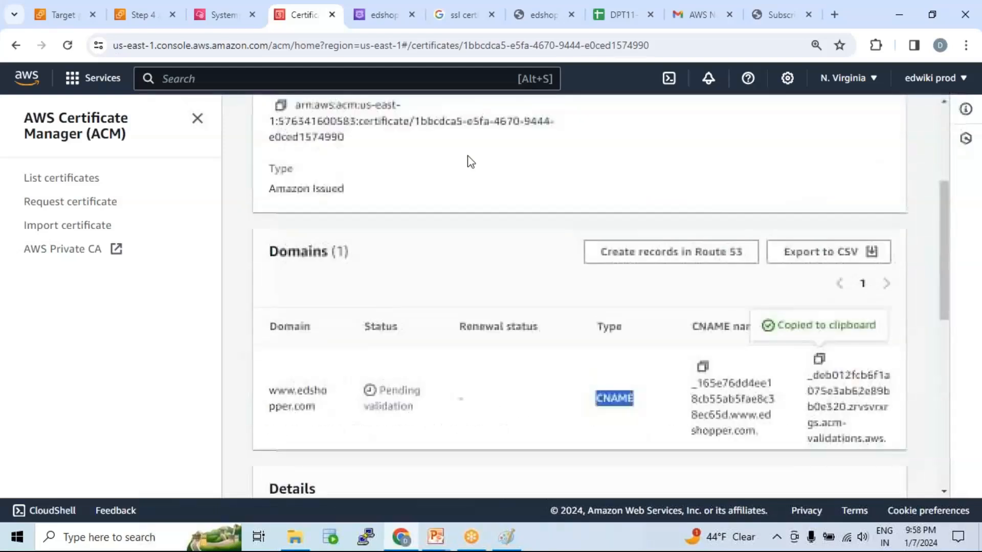
{"action": "left_click", "coordinate": [450, 124]}
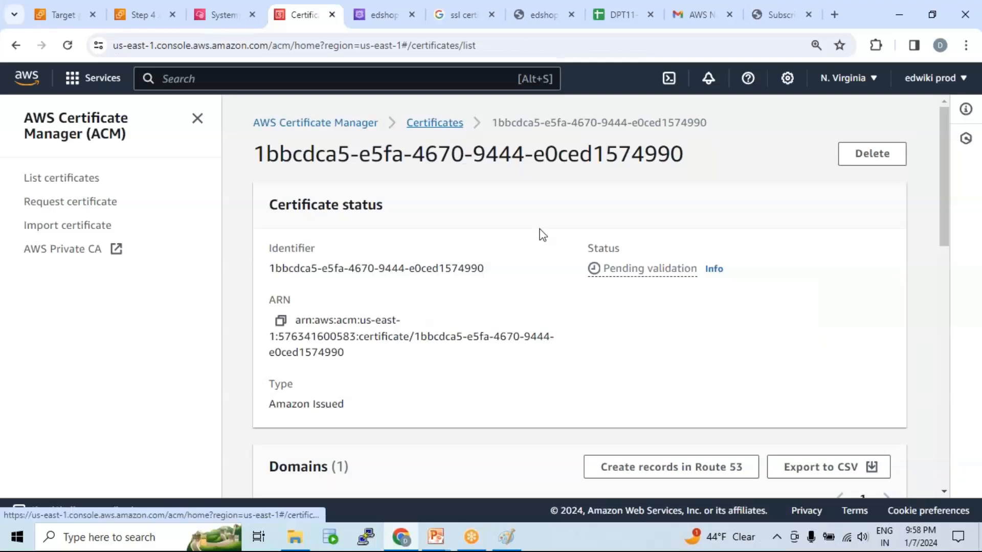
{"action": "left_click", "coordinate": [487, 159]}
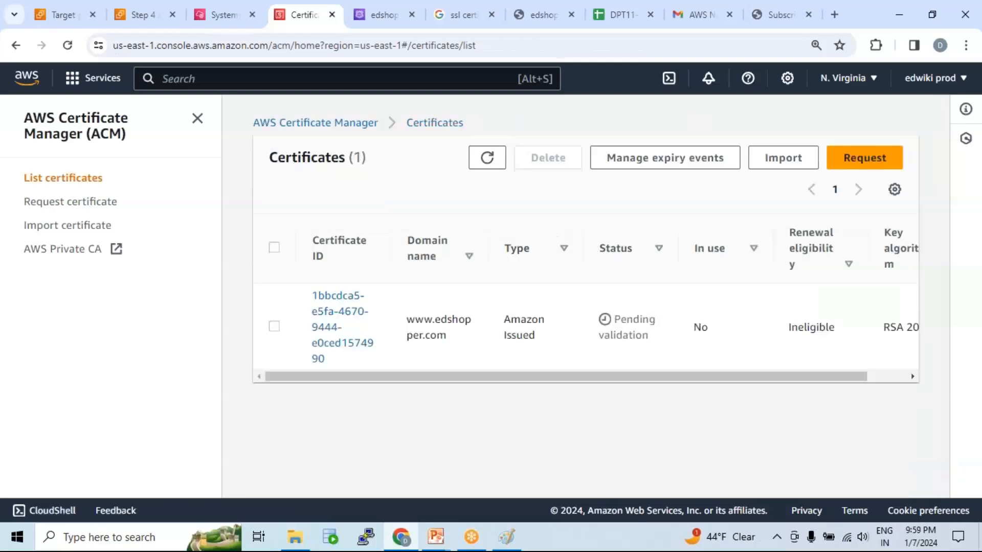
{"action": "left_click_drag", "start_coordinate": [616, 320], "coordinate": [649, 337]}
{"action": "left_click", "coordinate": [487, 158]}
{"action": "left_click", "coordinate": [490, 162]}
{"action": "left_click_drag", "start_coordinate": [614, 320], "coordinate": [655, 344]}
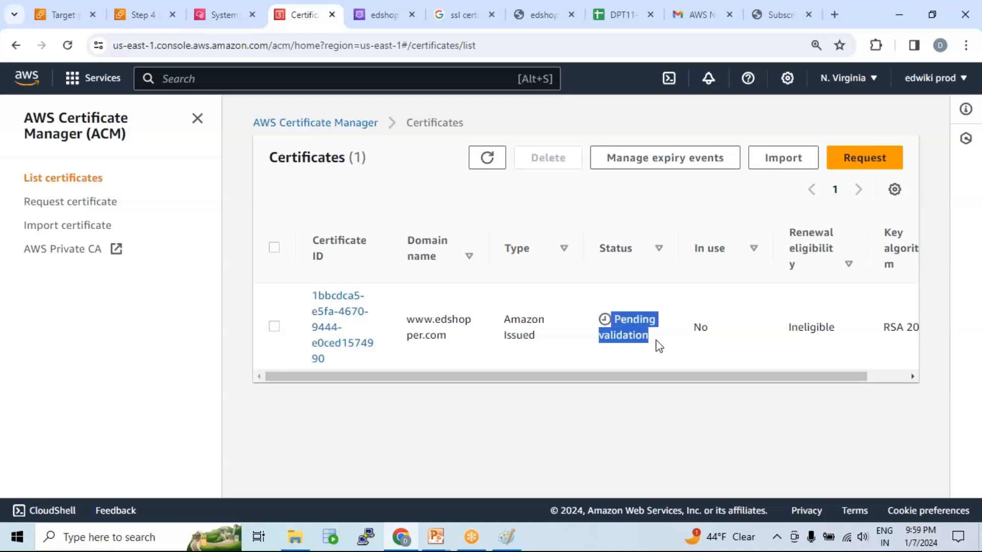
{"action": "left_click", "coordinate": [487, 157]}
{"action": "left_click", "coordinate": [487, 157]}
{"action": "left_click", "coordinate": [487, 158]}
{"action": "left_click", "coordinate": [487, 157]}
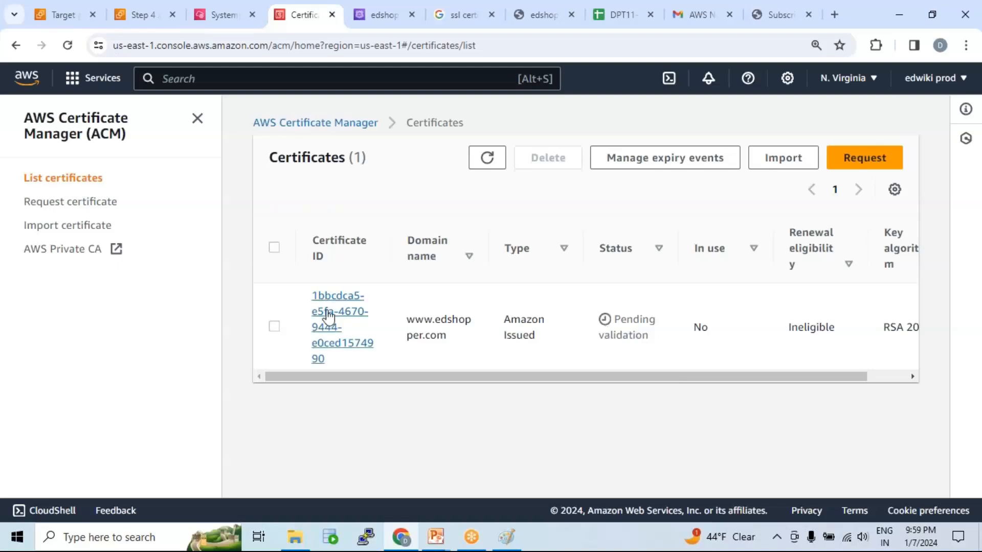
{"action": "left_click_drag", "start_coordinate": [310, 291], "coordinate": [325, 361]}
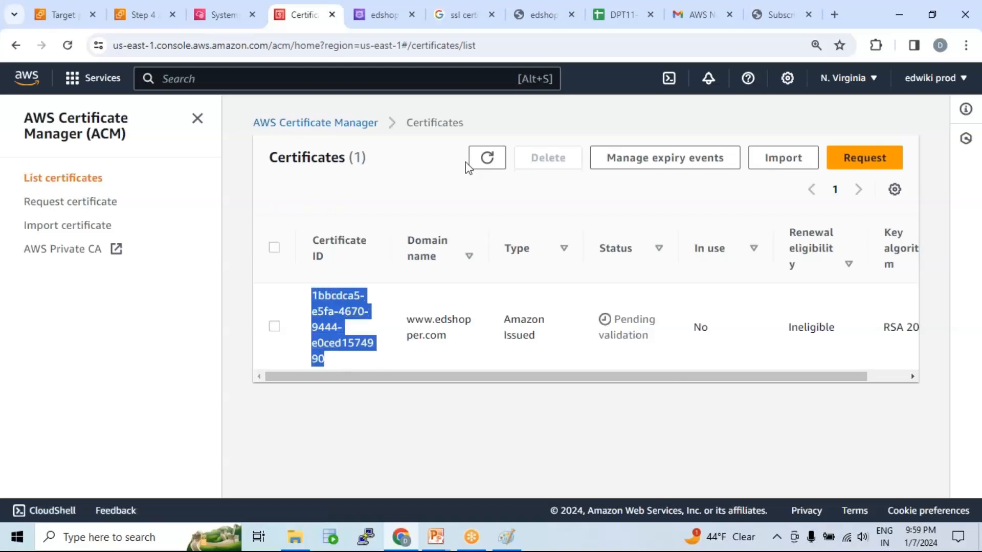
{"action": "left_click", "coordinate": [483, 158]}
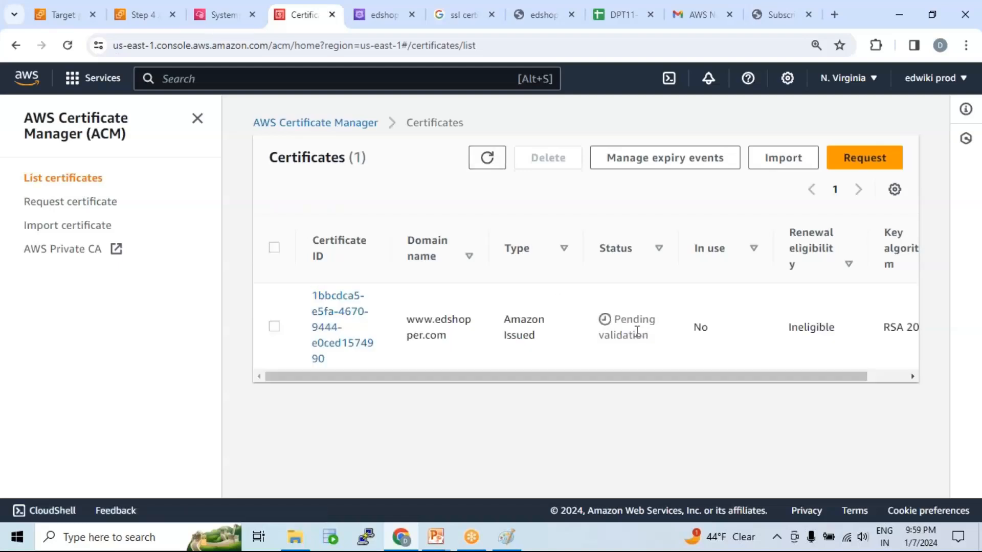
{"action": "left_click_drag", "start_coordinate": [618, 319], "coordinate": [642, 333]}
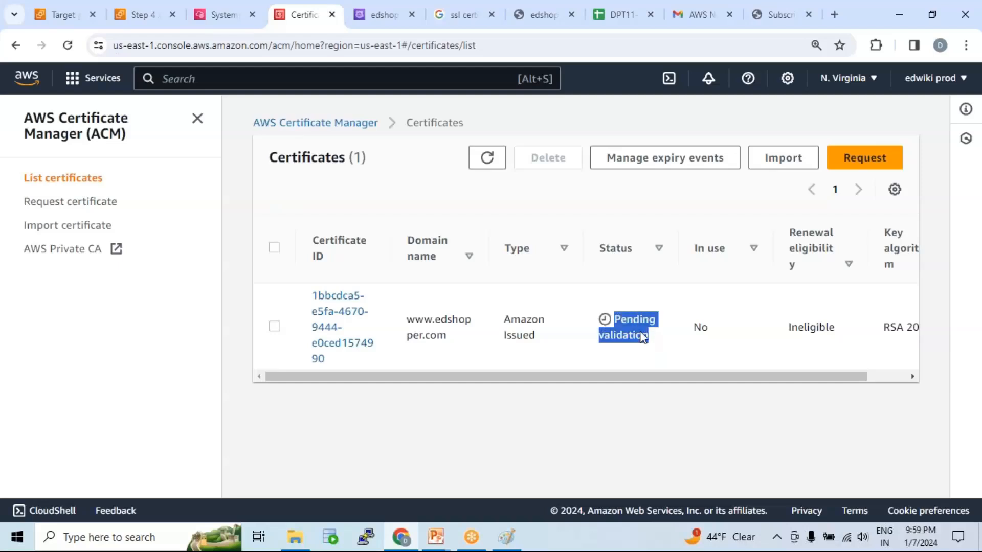
{"action": "left_click", "coordinate": [486, 158]}
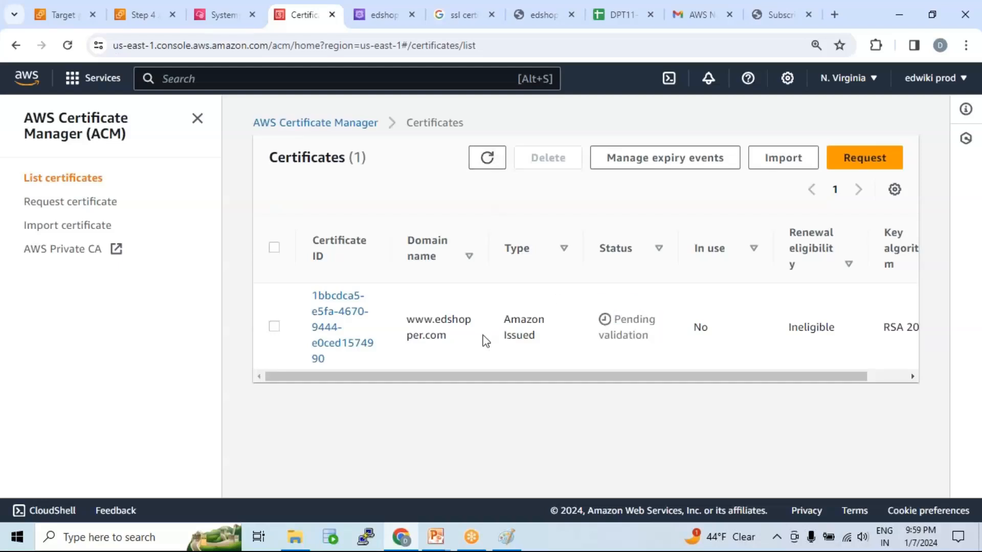
Open the lb-01 load balancer from the EC2 load balancers list and examine the port of its existing listener.
{"action": "left_click", "coordinate": [212, 18]}
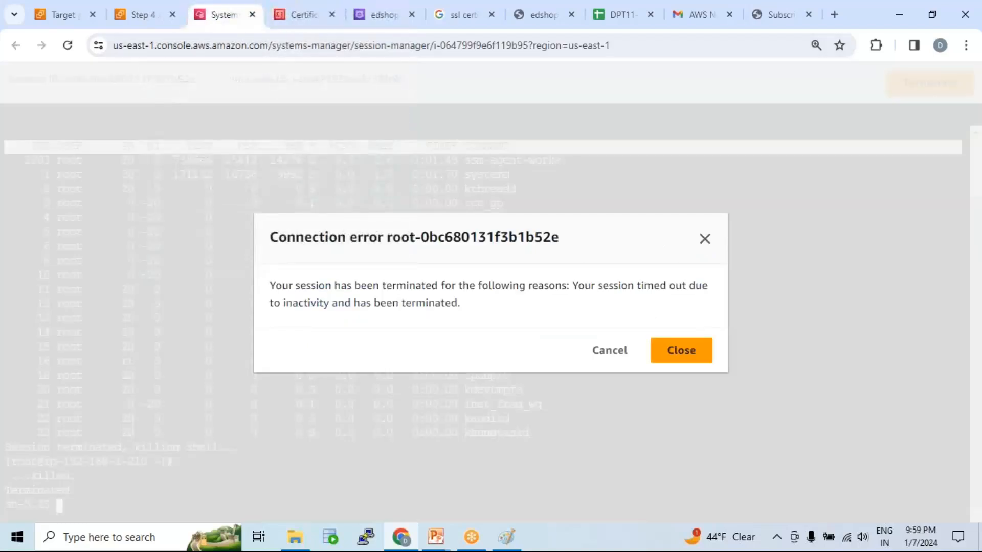
{"action": "left_click", "coordinate": [135, 17]}
{"action": "left_click", "coordinate": [57, 14]}
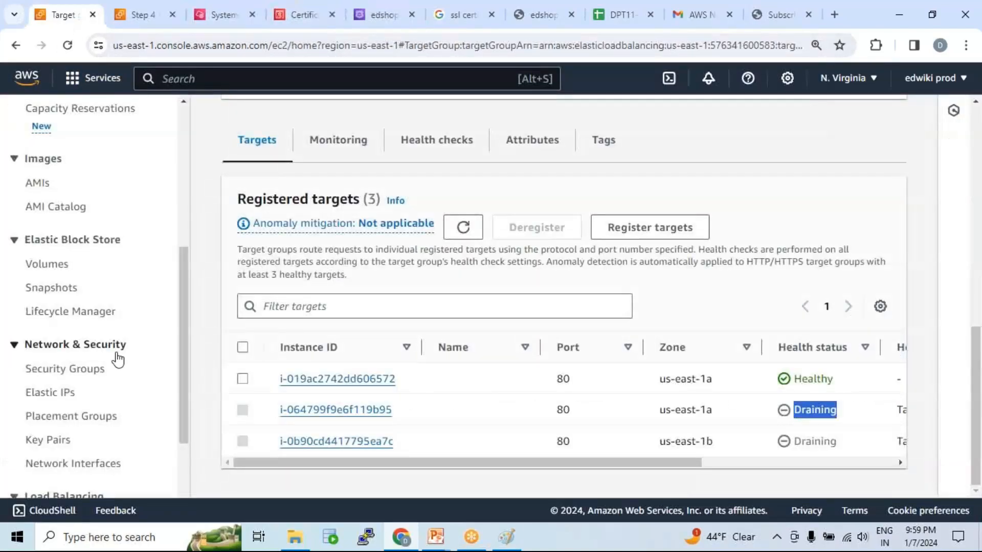
{"action": "scroll", "coordinate": [118, 357], "scroll_direction": "down", "scroll_amount": 3}
{"action": "left_click", "coordinate": [82, 377]}
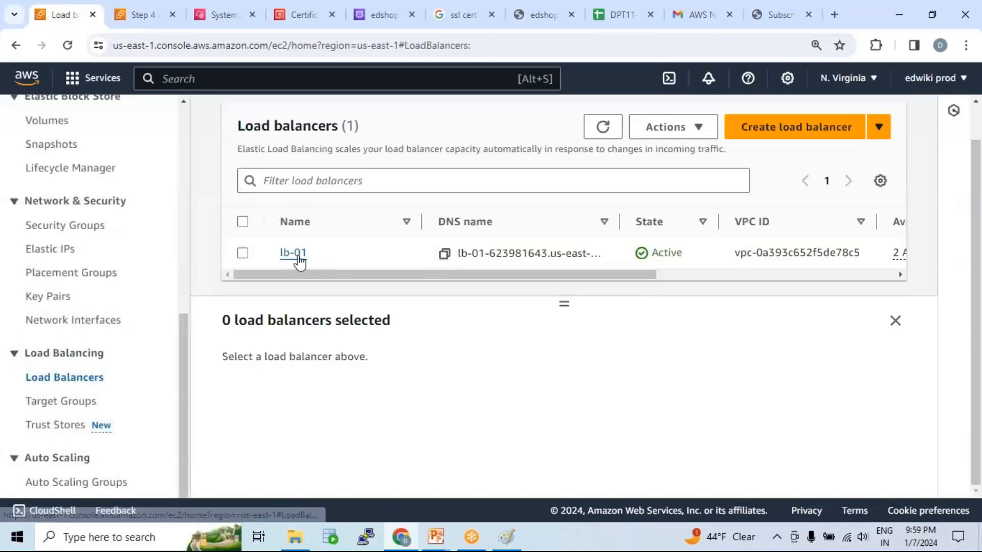
{"action": "left_click", "coordinate": [305, 262]}
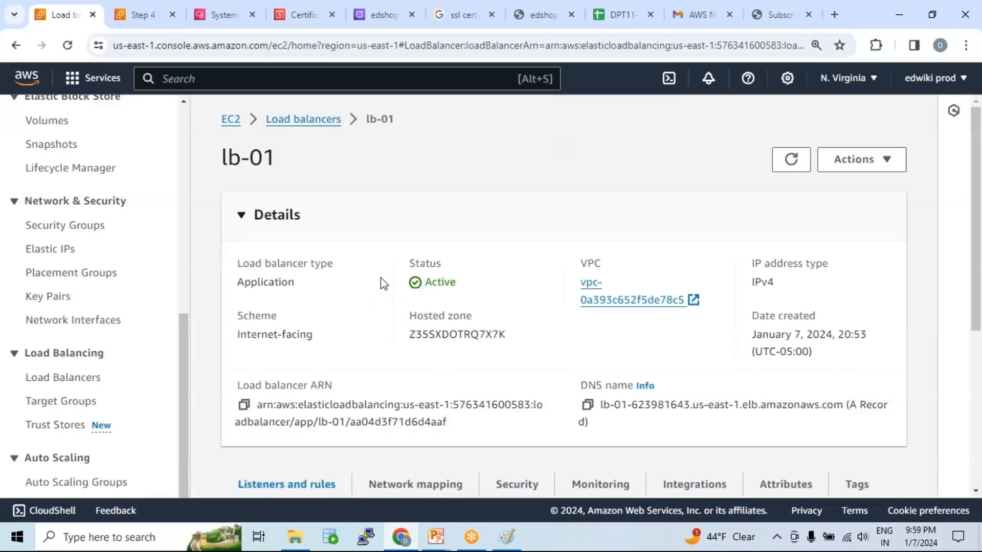
{"action": "scroll", "coordinate": [381, 283], "scroll_direction": "down", "scroll_amount": 5}
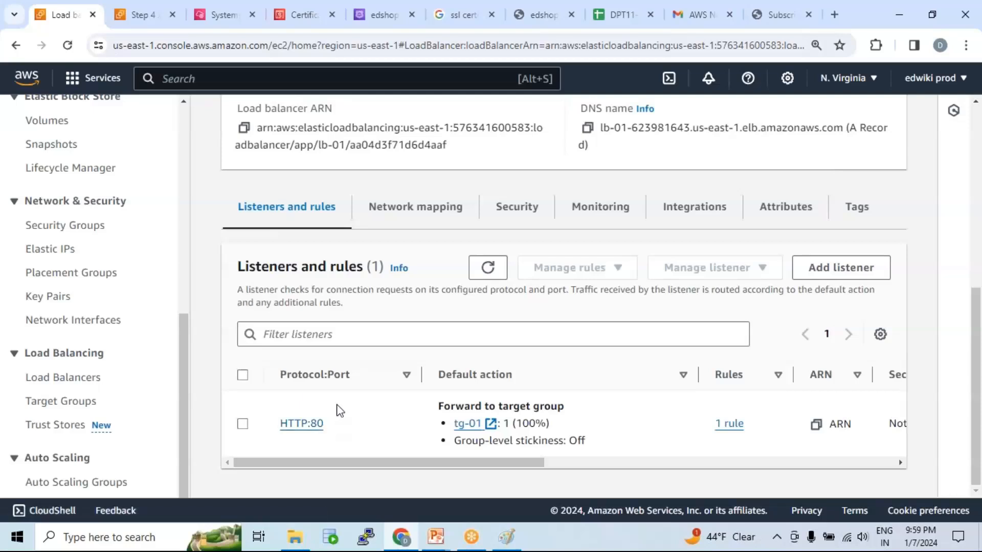
{"action": "left_click_drag", "start_coordinate": [332, 427], "coordinate": [311, 425]}
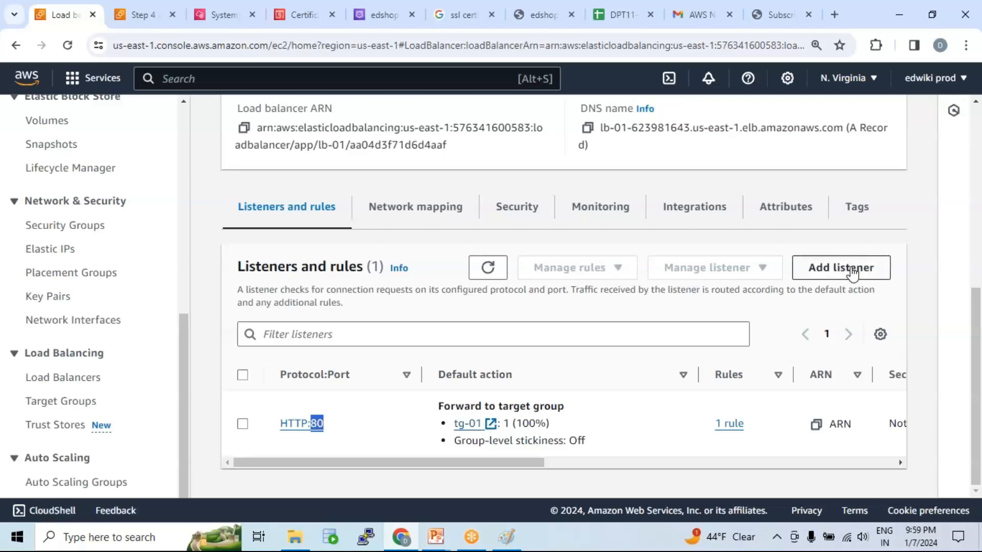
Start adding a listener to lb-01 and set its protocol to HTTPS on port 443.
{"action": "left_click", "coordinate": [851, 273]}
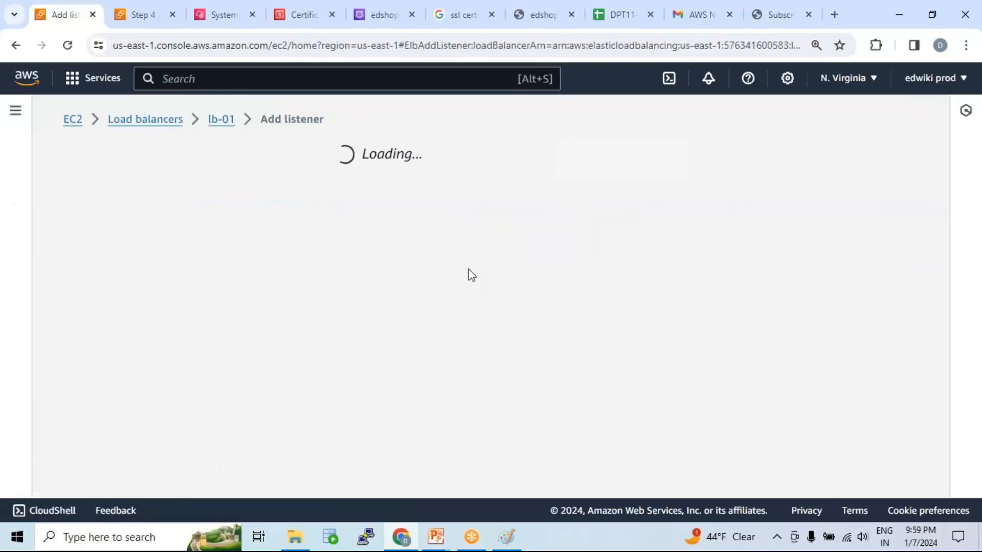
{"action": "scroll", "coordinate": [394, 253], "scroll_direction": "down", "scroll_amount": 5}
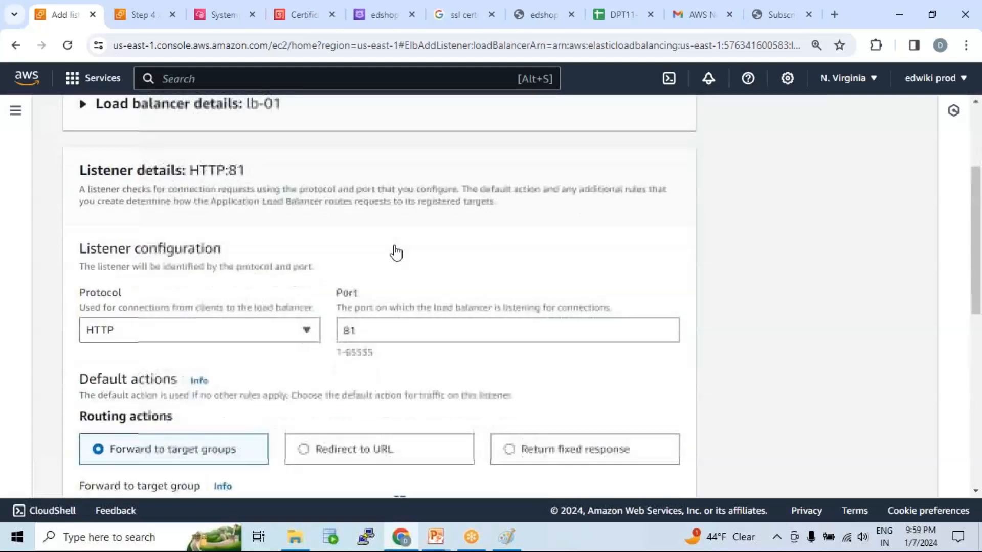
{"action": "left_click", "coordinate": [306, 207]}
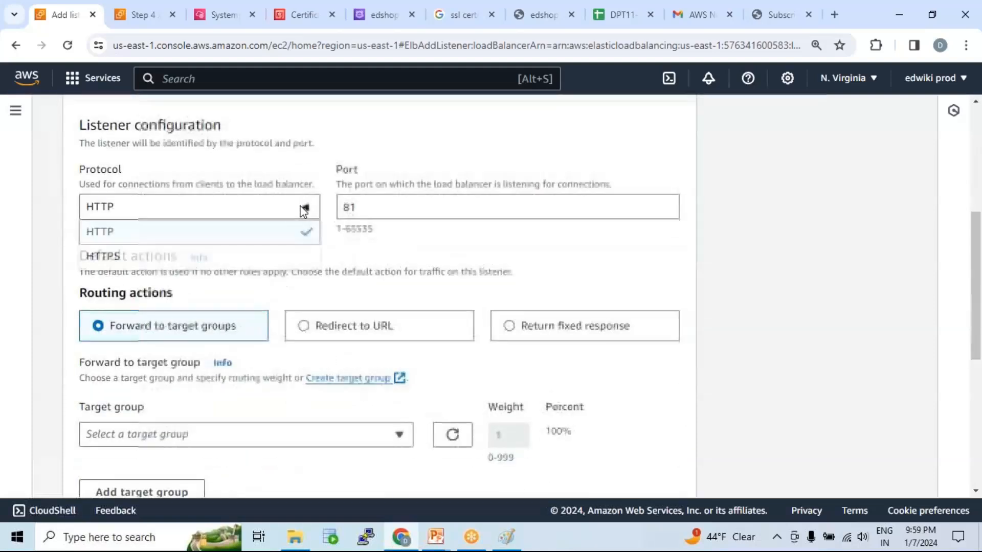
{"action": "left_click", "coordinate": [131, 261]}
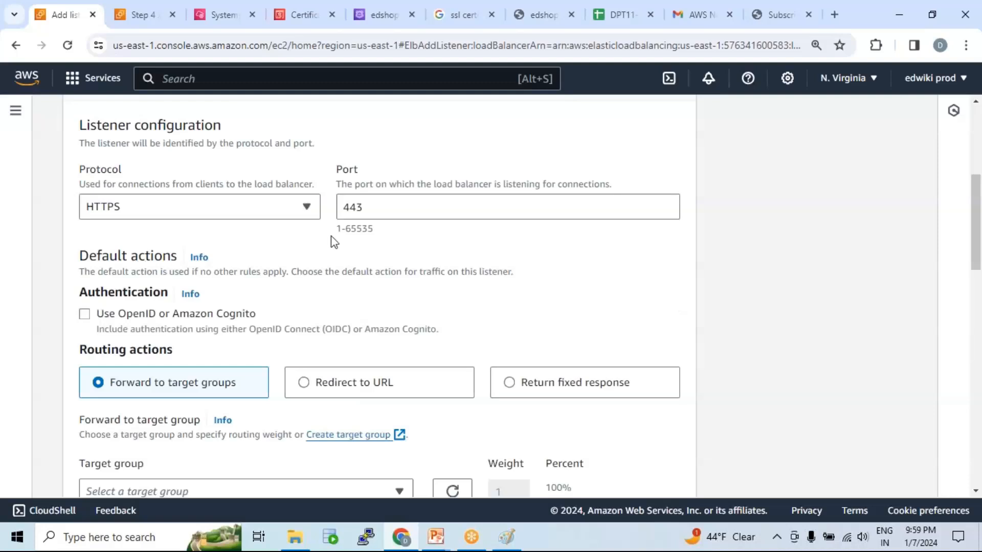
{"action": "double_click", "coordinate": [386, 210]}
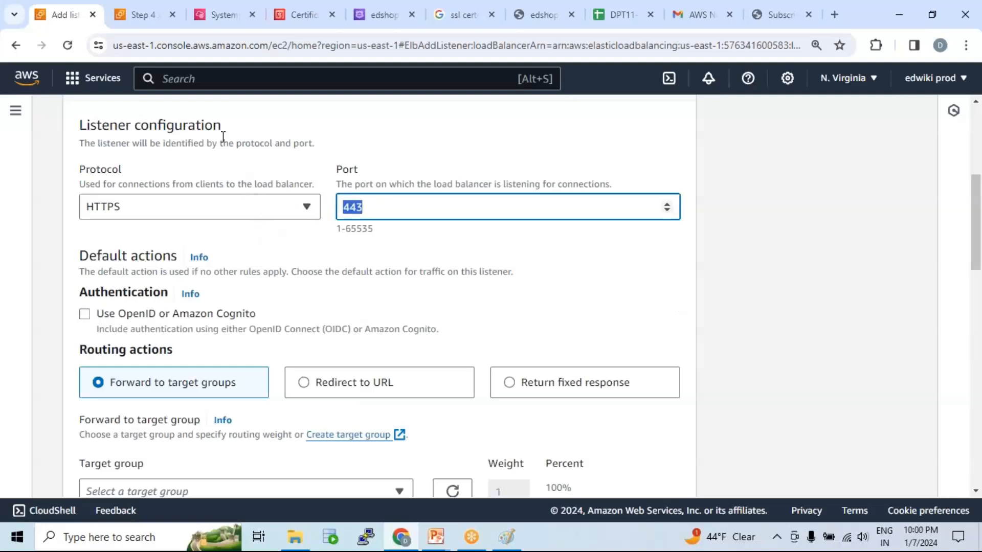
Set the listener's default routing action to forward traffic to target group tg-01.
{"action": "scroll", "coordinate": [368, 246], "scroll_direction": "down", "scroll_amount": 3}
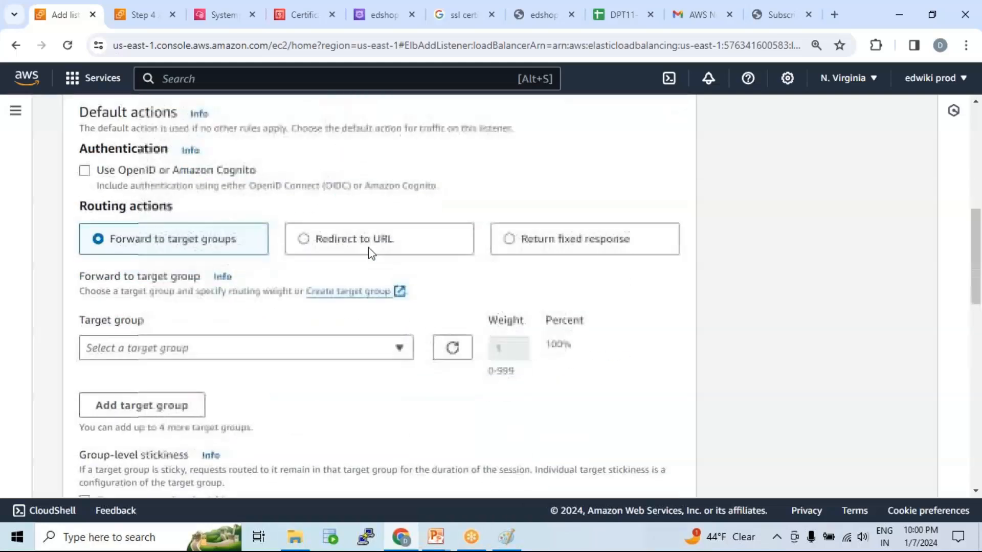
{"action": "scroll", "coordinate": [200, 265], "scroll_direction": "down", "scroll_amount": 1}
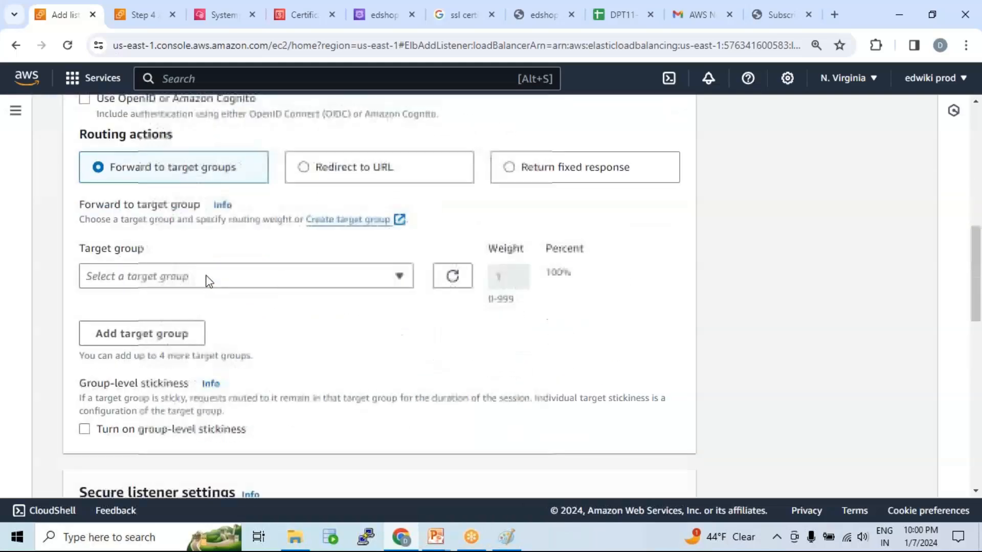
{"action": "left_click", "coordinate": [216, 278]}
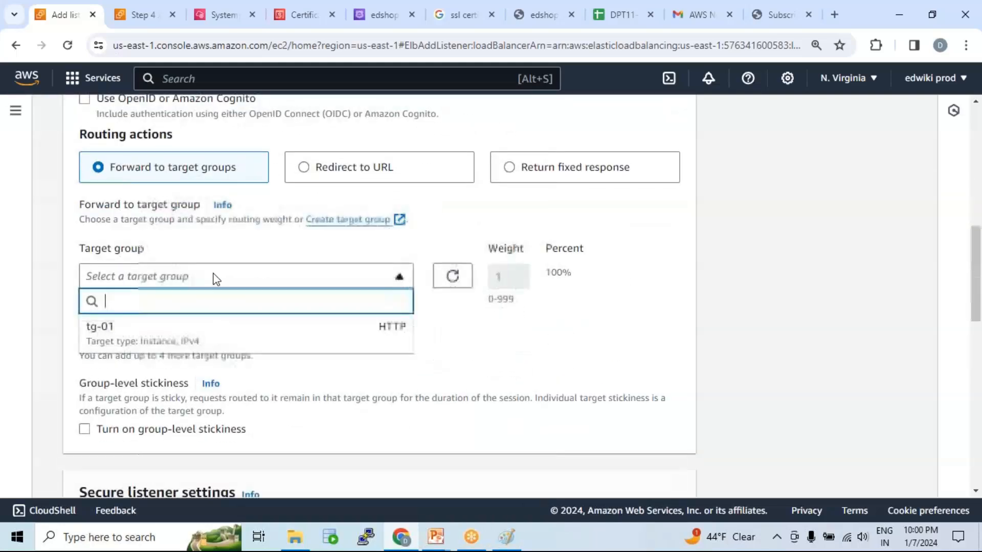
{"action": "left_click", "coordinate": [164, 339]}
{"action": "scroll", "coordinate": [253, 328], "scroll_direction": "down", "scroll_amount": 7}
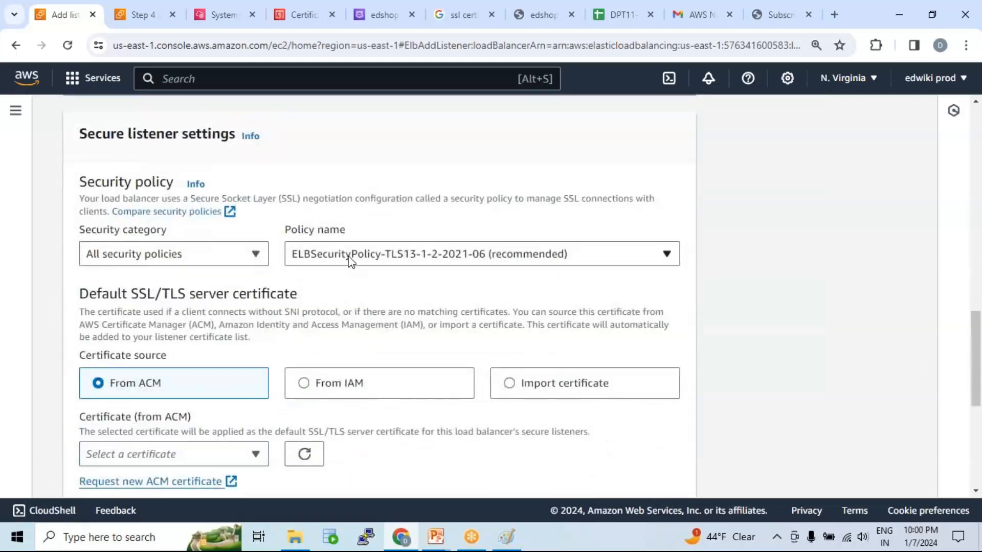
{"action": "left_click", "coordinate": [350, 253]}
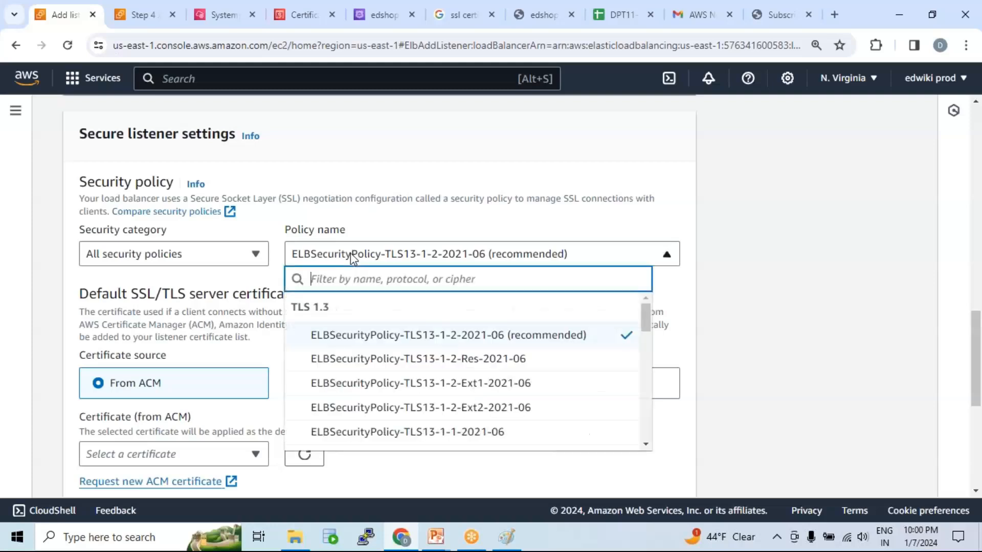
{"action": "left_click", "coordinate": [360, 215]}
Look for an ACM certificate for the listener's default SSL/TLS certificate, refreshing the available certificates and checking again.
{"action": "scroll", "coordinate": [333, 299], "scroll_direction": "down", "scroll_amount": 4}
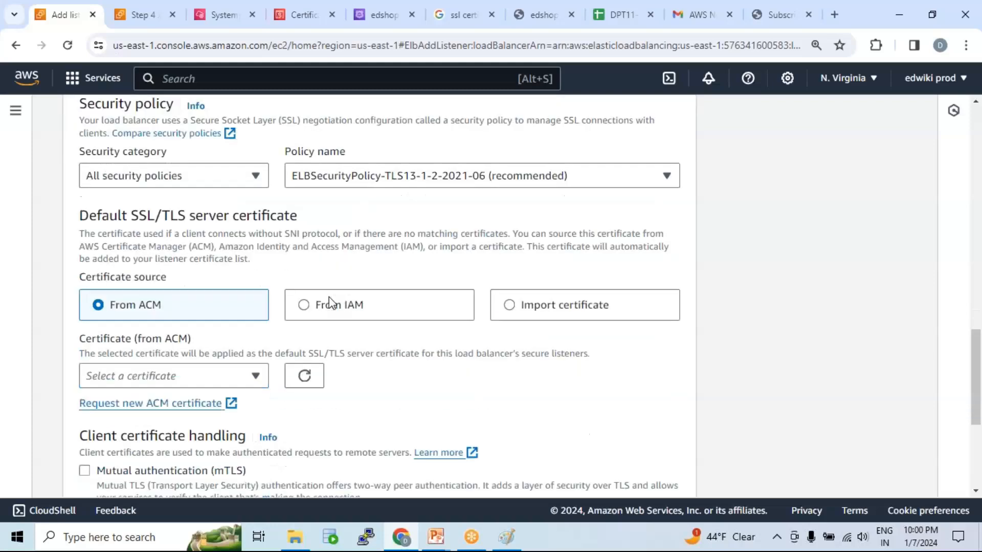
{"action": "left_click", "coordinate": [228, 245]}
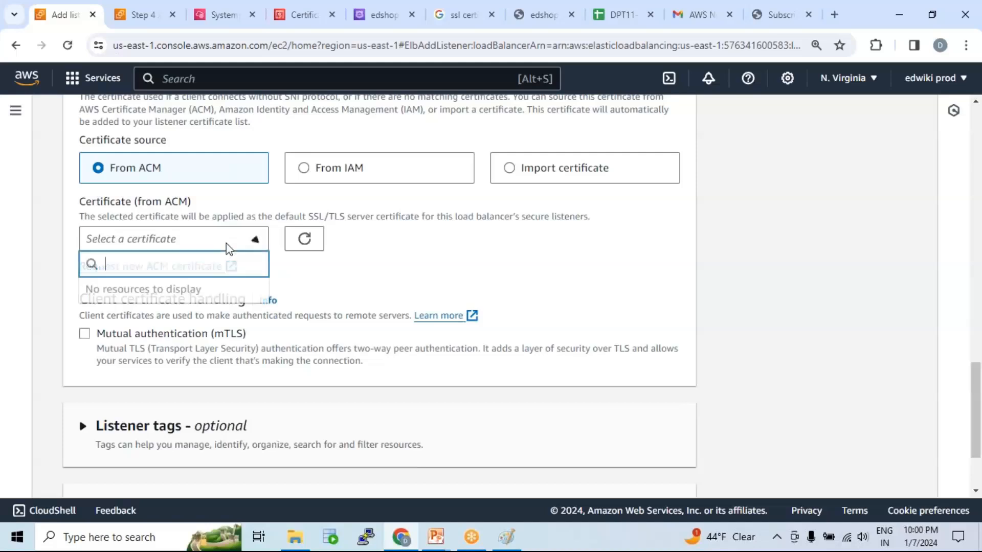
{"action": "left_click", "coordinate": [285, 248]}
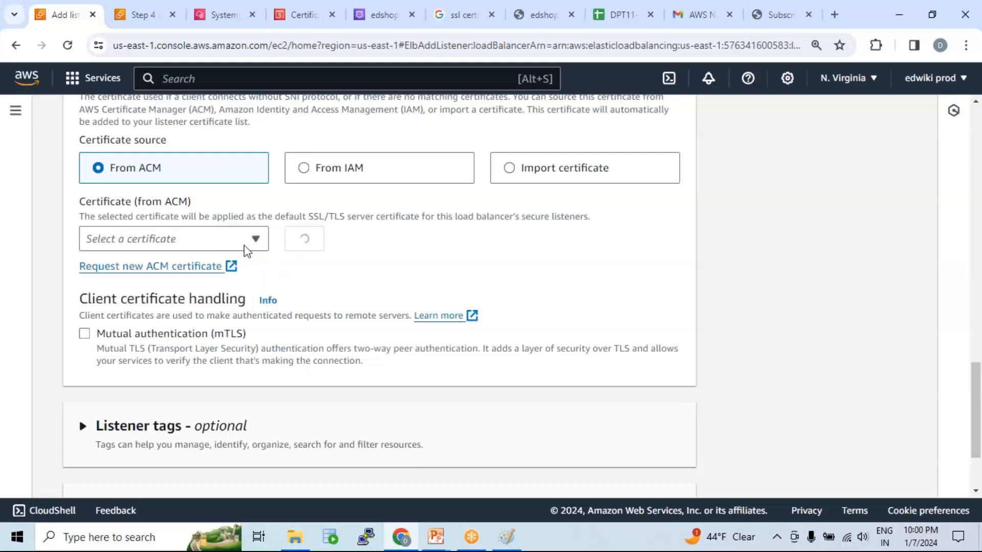
{"action": "left_click", "coordinate": [250, 245]}
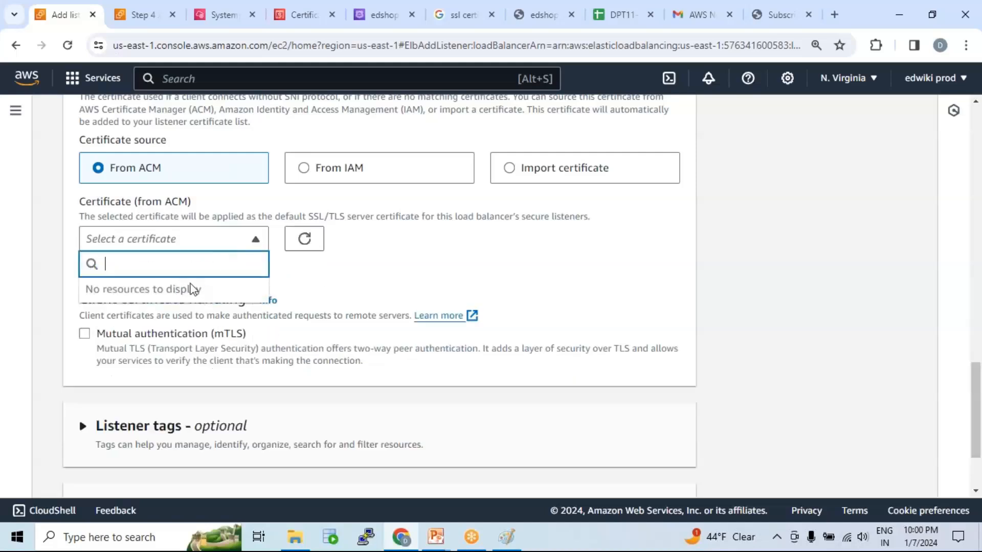
{"action": "left_click", "coordinate": [324, 276]}
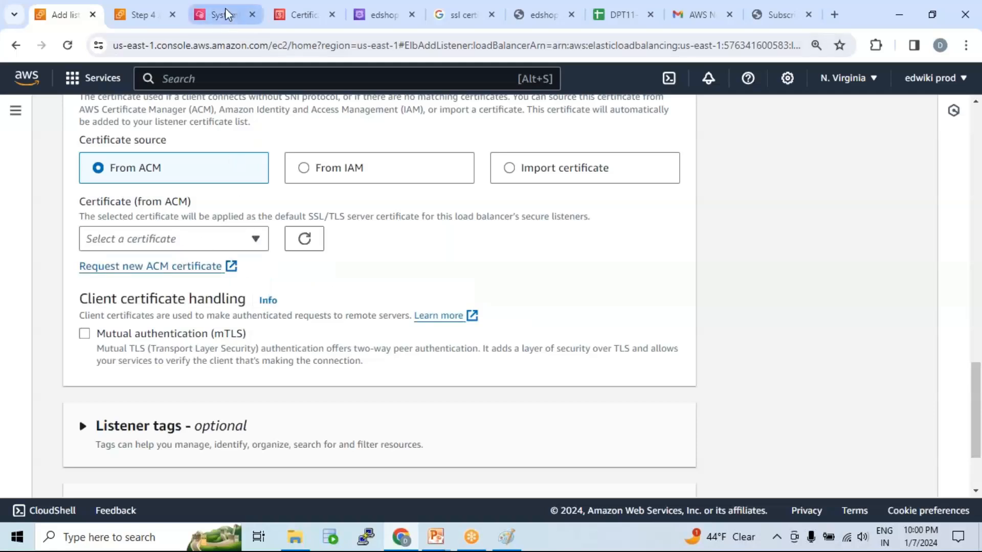
{"action": "left_click", "coordinate": [298, 9]}
{"action": "left_click", "coordinate": [481, 158]}
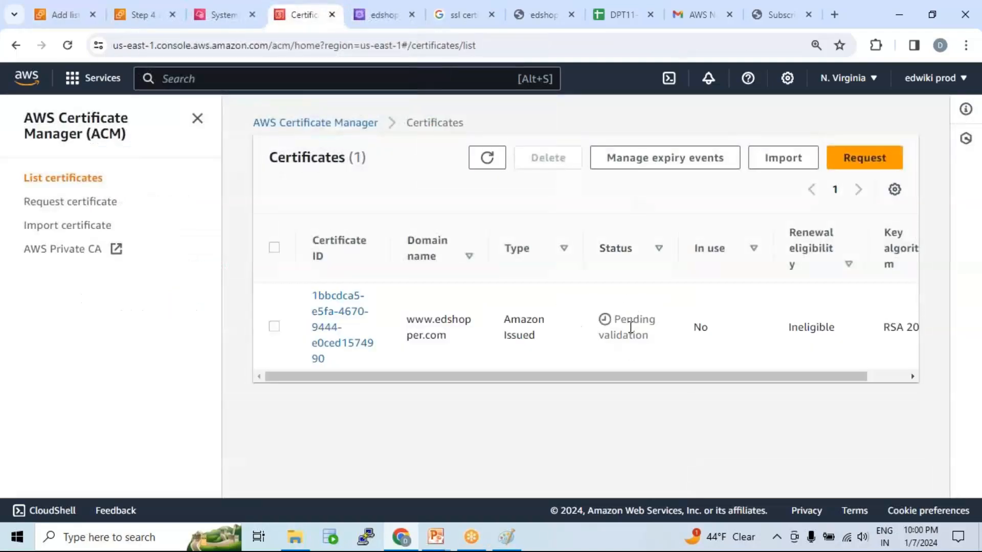
{"action": "left_click_drag", "start_coordinate": [627, 319], "coordinate": [661, 338]}
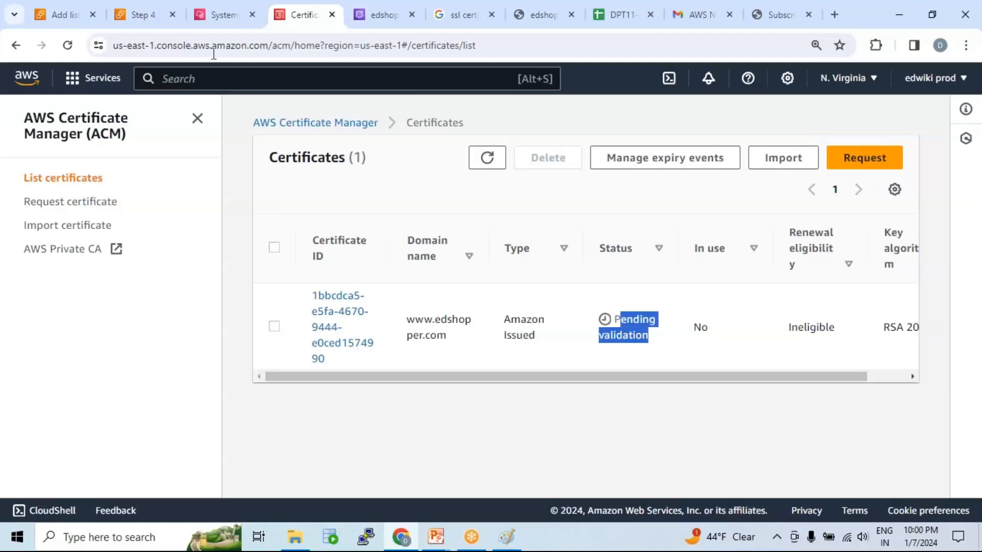
Return to the lb-01 listener form and recheck the ACM certificate choices and the remaining listener settings.
{"action": "left_click", "coordinate": [206, 15]}
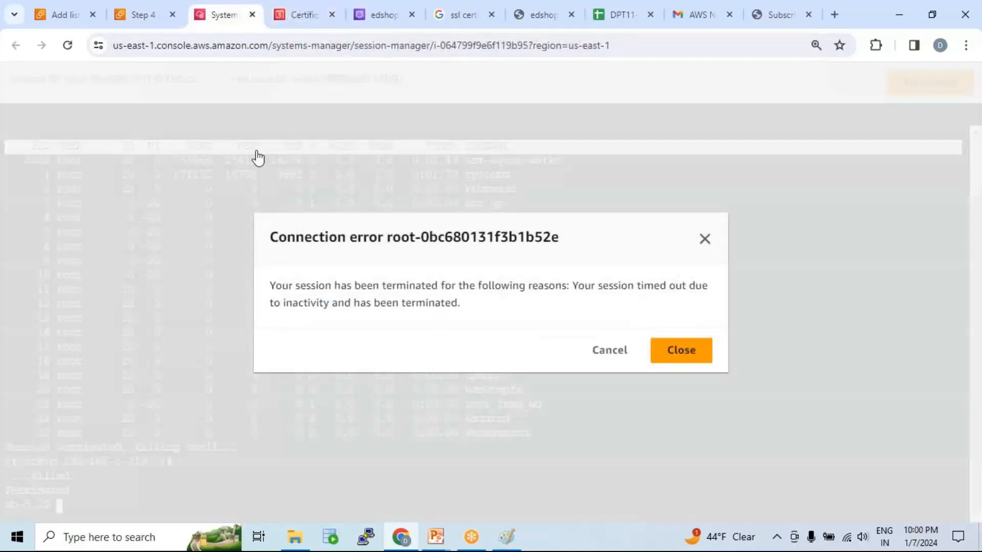
{"action": "left_click", "coordinate": [58, 13]}
{"action": "left_click", "coordinate": [181, 238]}
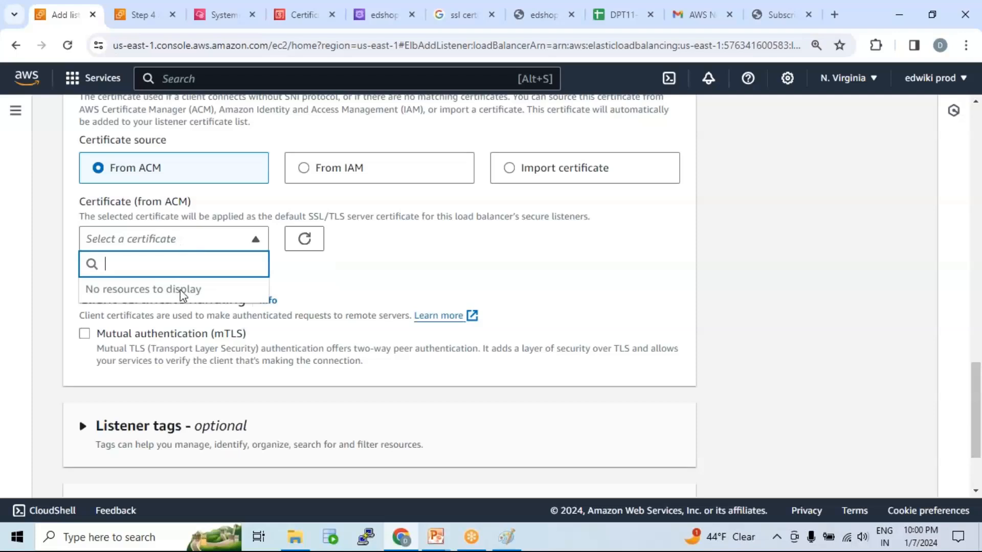
{"action": "scroll", "coordinate": [339, 318], "scroll_direction": "down", "scroll_amount": 2}
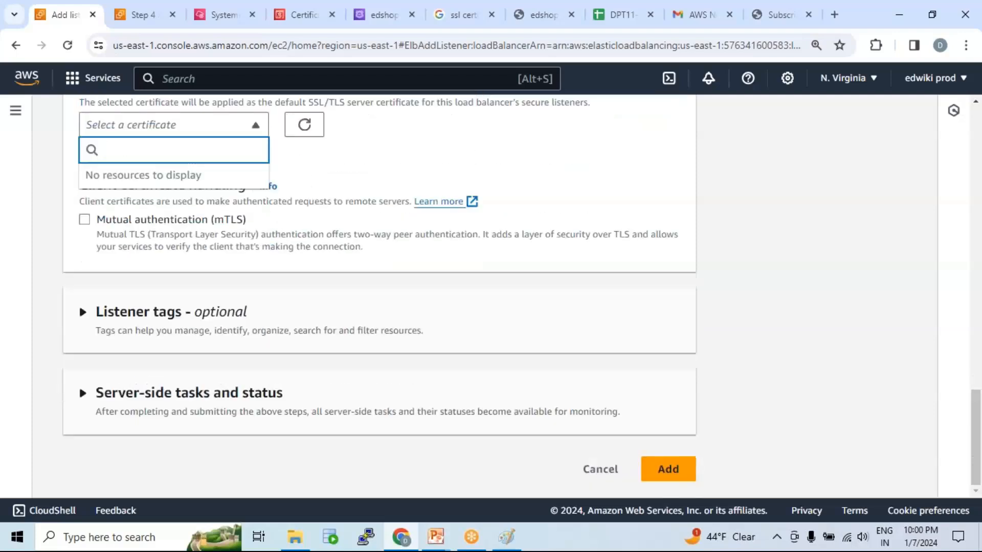
{"action": "scroll", "coordinate": [359, 308], "scroll_direction": "up", "scroll_amount": 3}
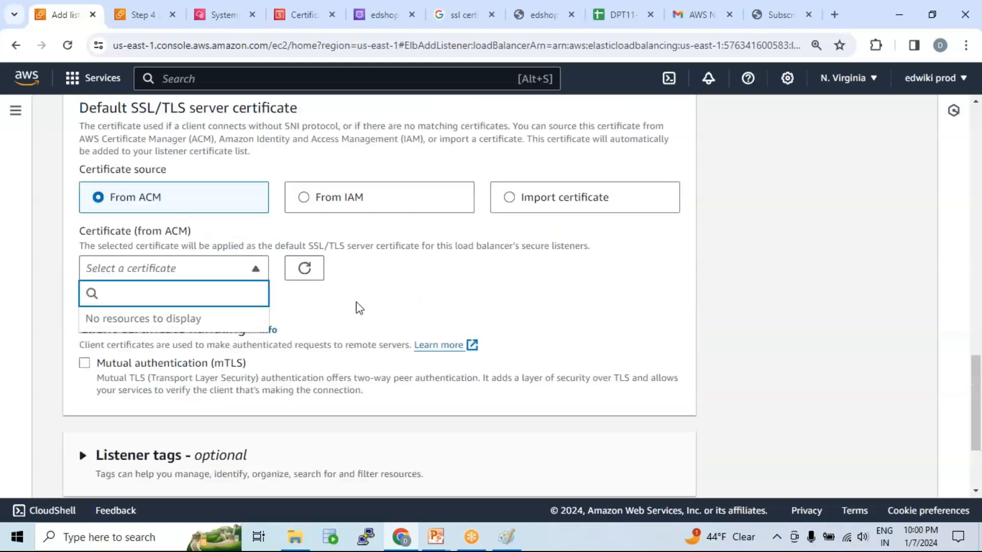
{"action": "scroll", "coordinate": [367, 302], "scroll_direction": "up", "scroll_amount": 1}
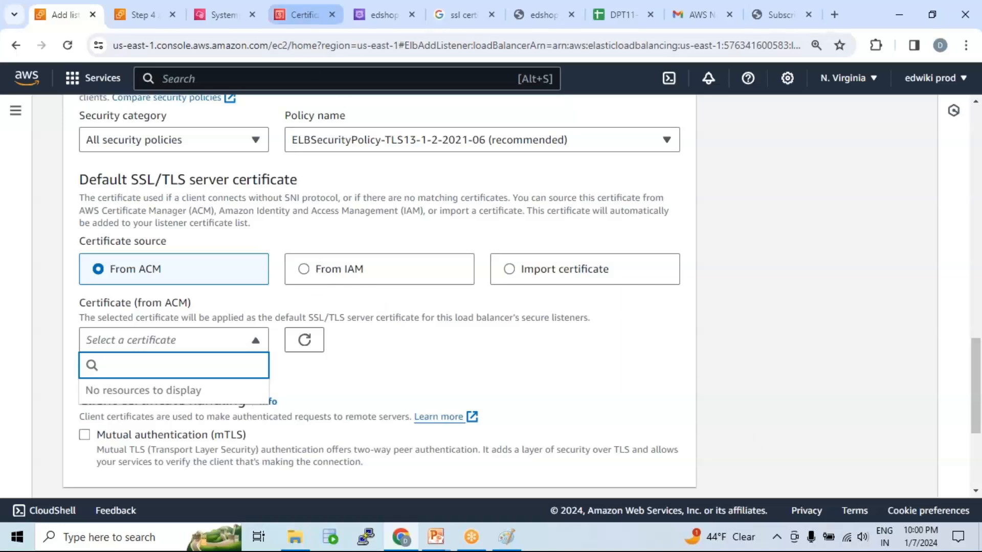
{"action": "left_click", "coordinate": [302, 14]}
{"action": "left_click", "coordinate": [486, 160]}
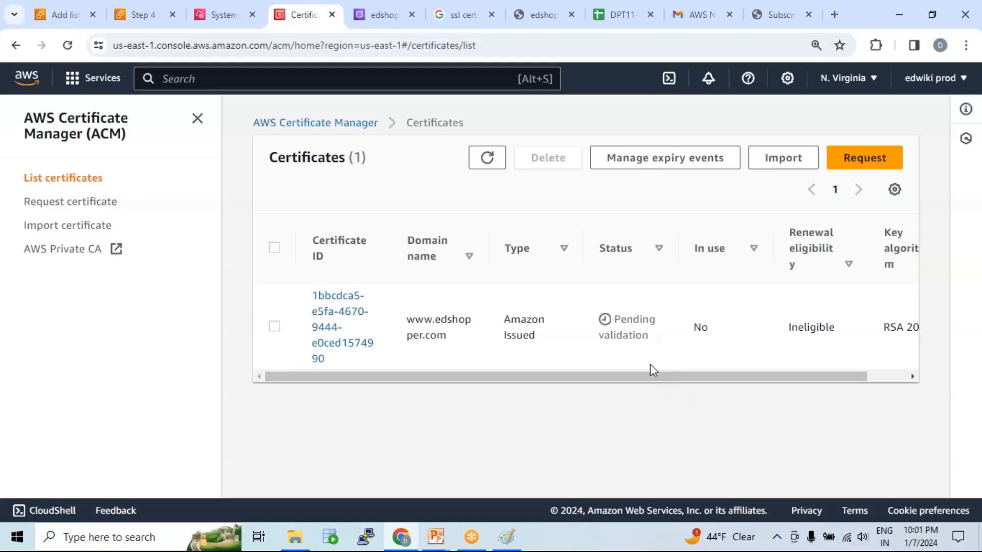
{"action": "left_click_drag", "start_coordinate": [615, 323], "coordinate": [650, 333]}
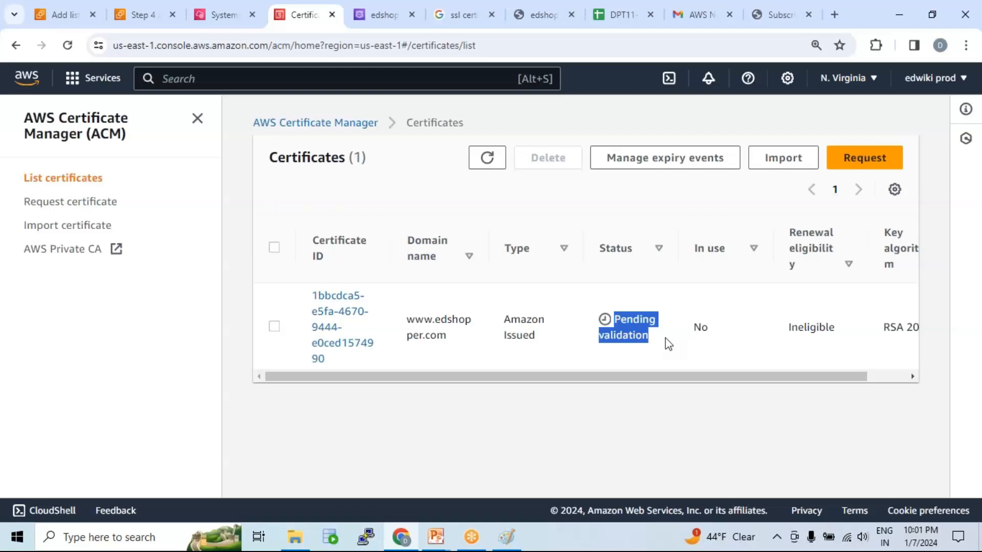
{"action": "left_click", "coordinate": [486, 157]}
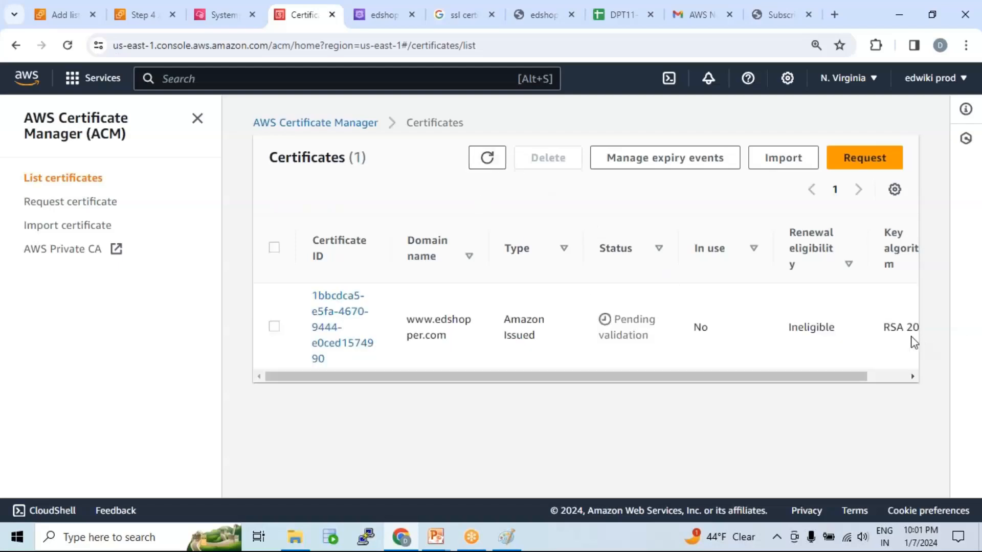
{"action": "left_click", "coordinate": [957, 270]}
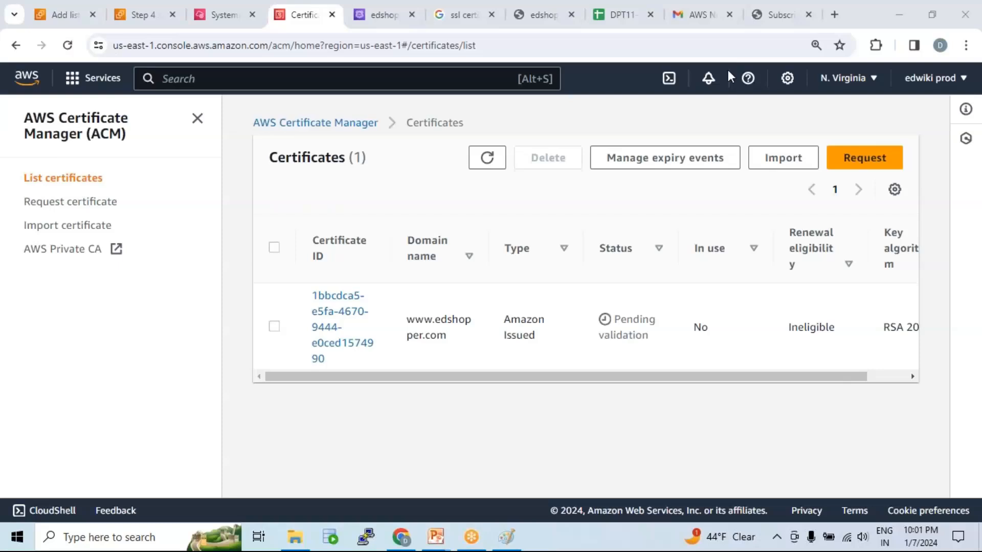
{"action": "left_click_drag", "start_coordinate": [614, 319], "coordinate": [658, 342]}
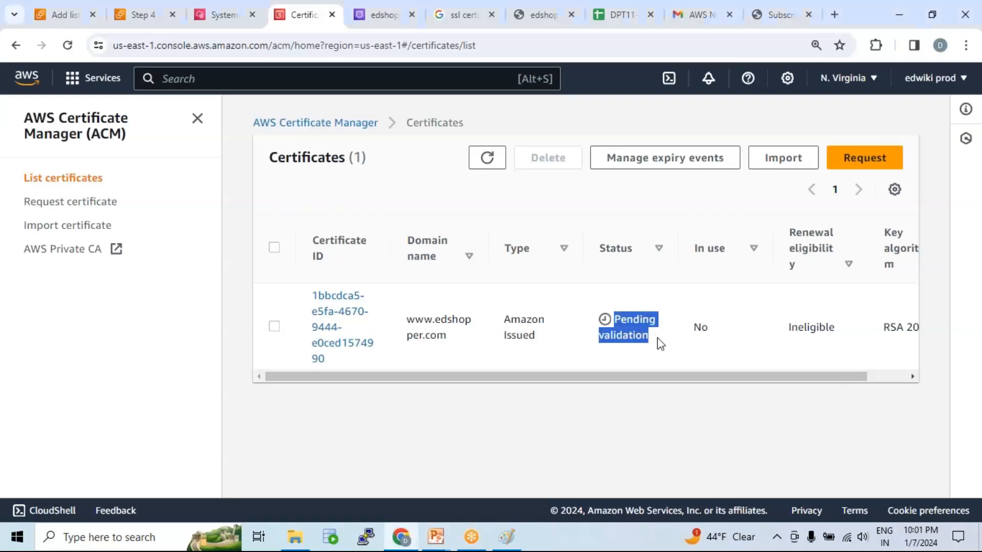
{"action": "left_click", "coordinate": [488, 161]}
{"action": "left_click", "coordinate": [488, 158]}
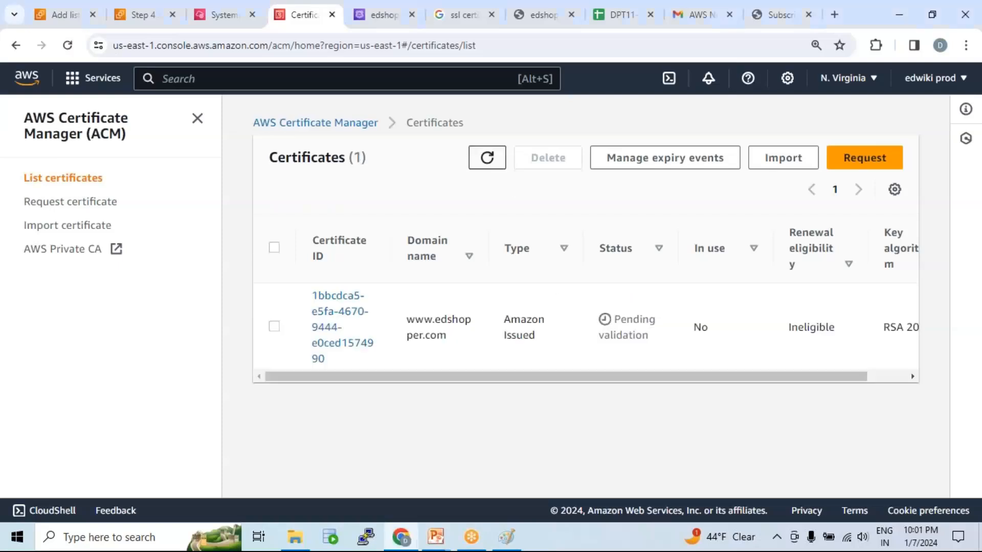